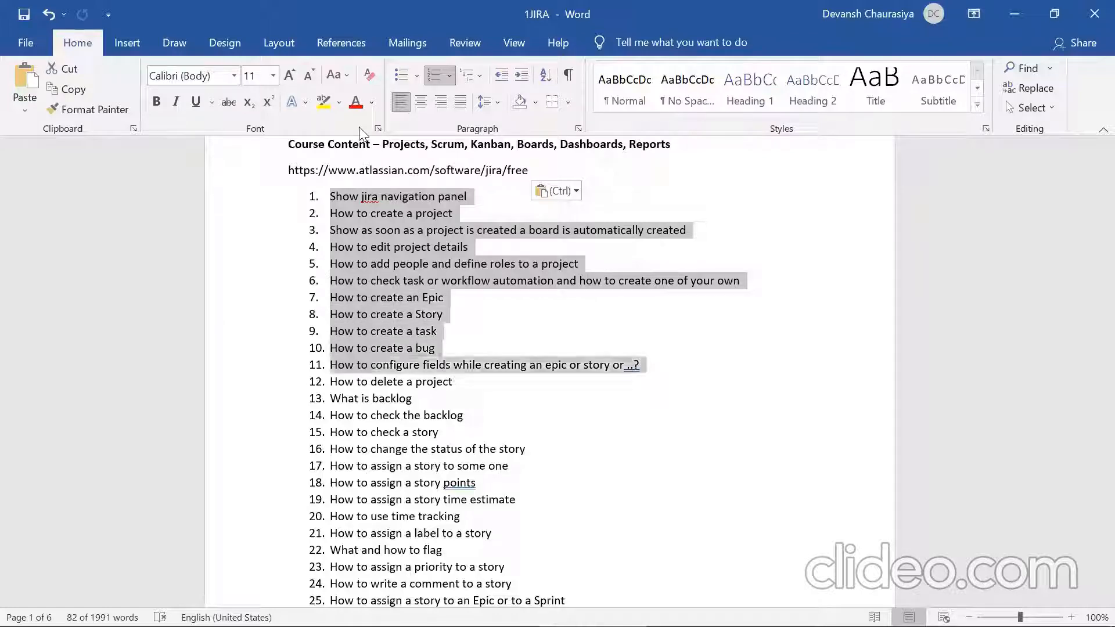
# Step: Review the numbered course topics from item 12 down to item 36 by extending the list selection
pyautogui.hotkey('shift', 'Down')
pyautogui.hotkey('shift', 'Down')
pyautogui.hotkey('shift', 'Down')
pyautogui.hotkey('shift', 'Down')
pyautogui.hotkey('shift', 'Down')
pyautogui.hotkey('shift', 'Down')
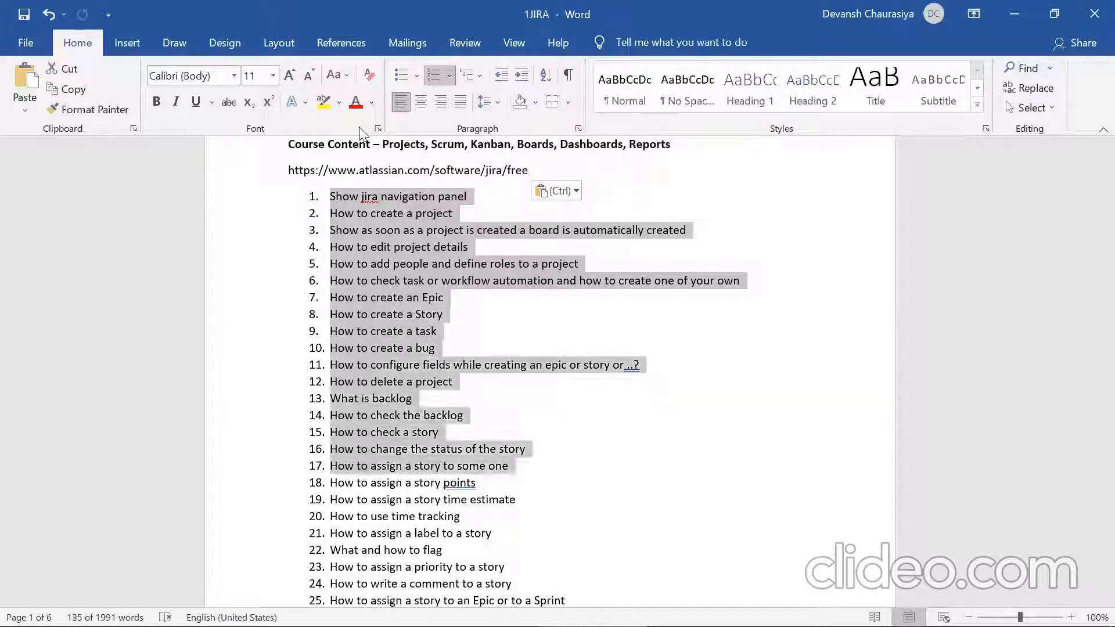
pyautogui.hotkey('shift', 'Down')
pyautogui.hotkey('shift', 'Down')
pyautogui.hotkey('shift', 'Down')
pyautogui.hotkey('shift', 'Down')
pyautogui.hotkey('shift', 'Down')
pyautogui.hotkey('shift', 'Down')
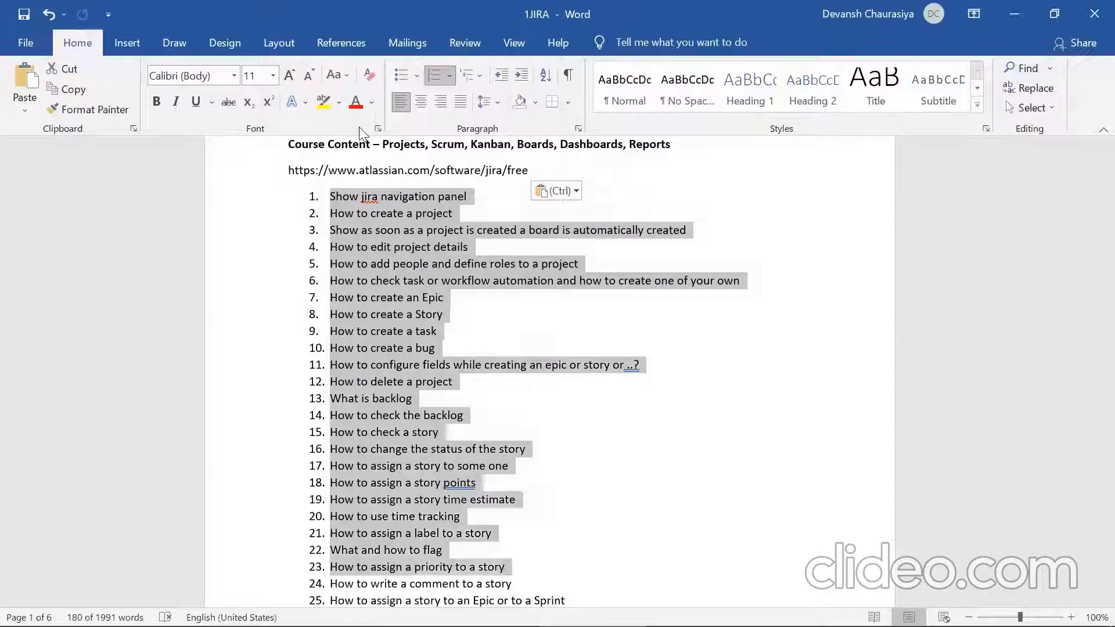
pyautogui.hotkey('shift', 'Down')
pyautogui.hotkey('shift', 'Down')
pyautogui.hotkey('shift', 'Down')
pyautogui.hotkey('shift', 'Down')
pyautogui.hotkey('shift', 'Down')
pyautogui.hotkey('shift', 'Down')
pyautogui.hotkey('shift', 'Down')
pyautogui.hotkey('shift', 'Down')
pyautogui.hotkey('shift', 'Down')
pyautogui.hotkey('shift', 'Down')
pyautogui.hotkey('shift', 'Down')
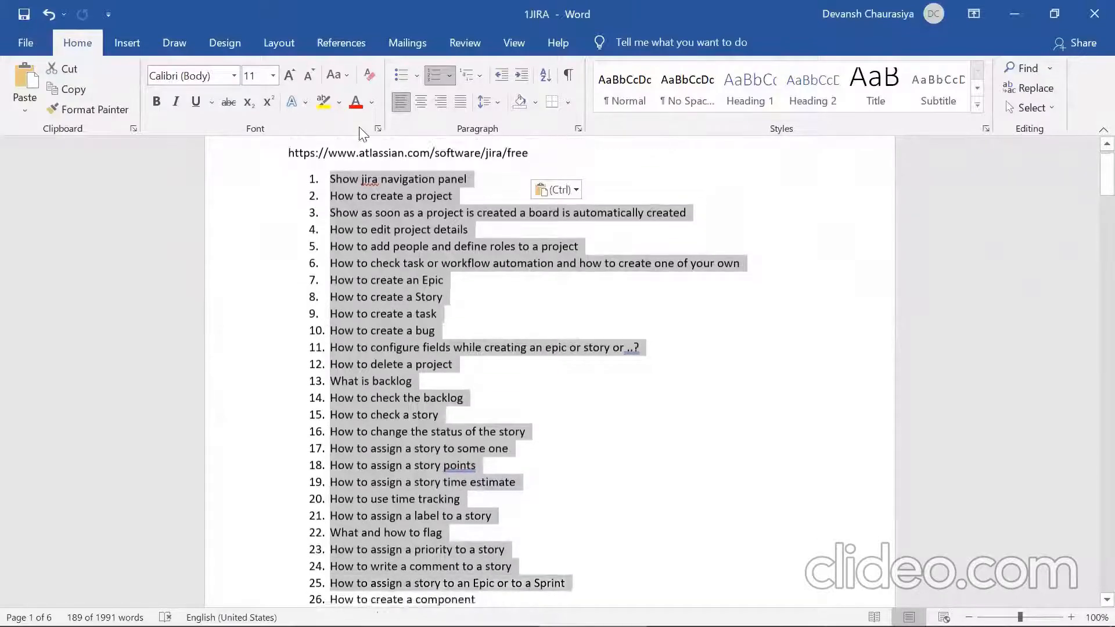
pyautogui.hotkey('shift', 'Down')
pyautogui.hotkey('shift', 'Down')
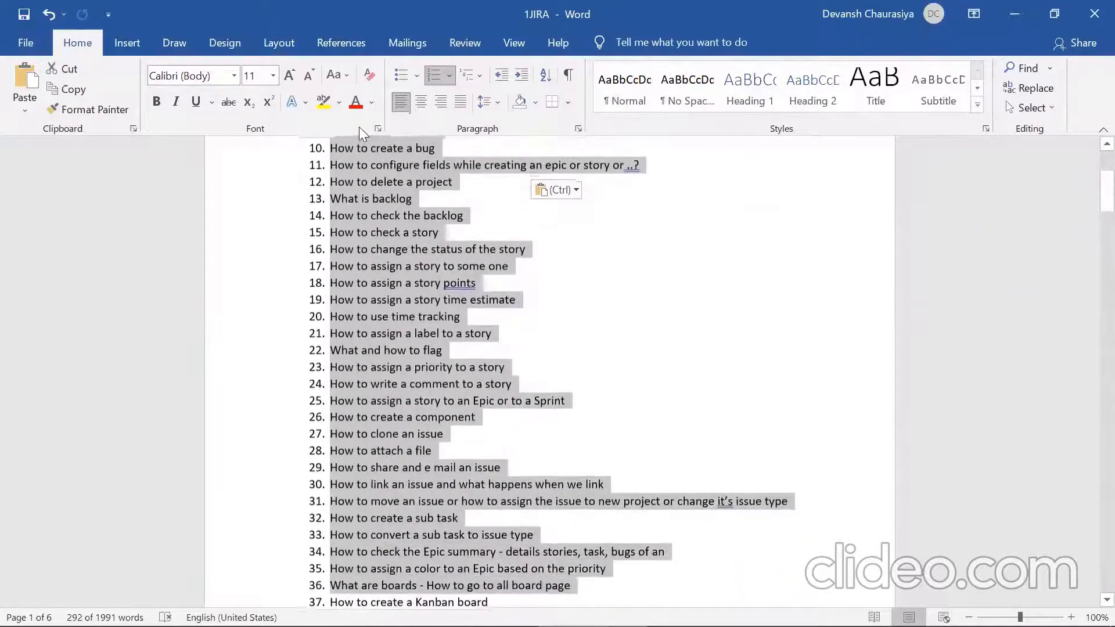
pyautogui.click(395, 350)
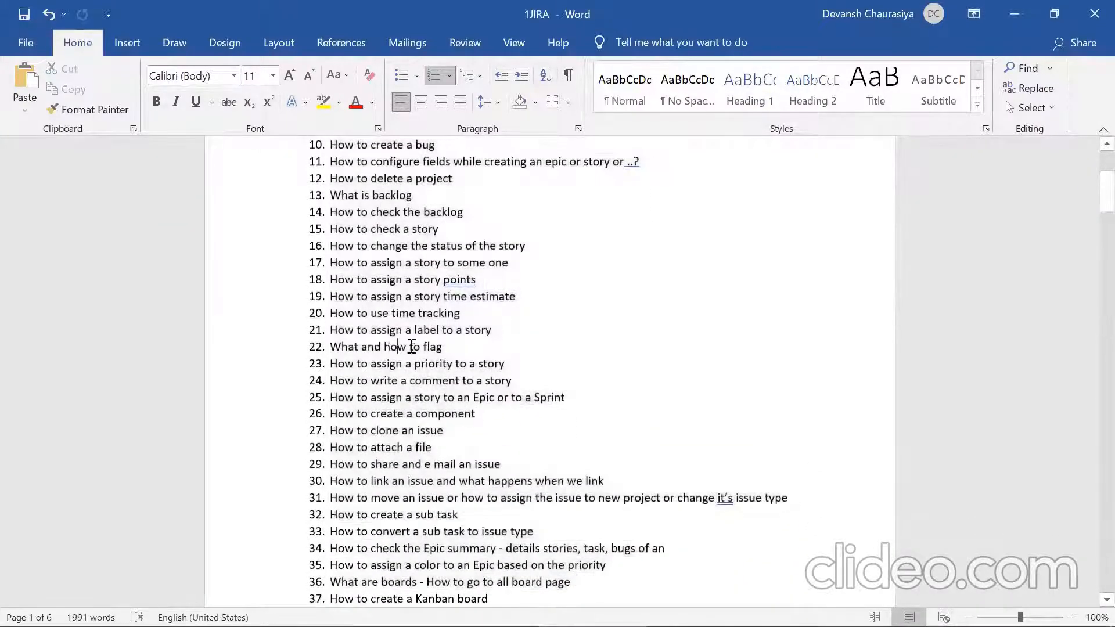
# Step: Read through the remaining course topics up to item 43 at the end of the numbered list
pyautogui.moveTo(372, 330); pyautogui.dragTo(406, 506)
pyautogui.click(406, 506)
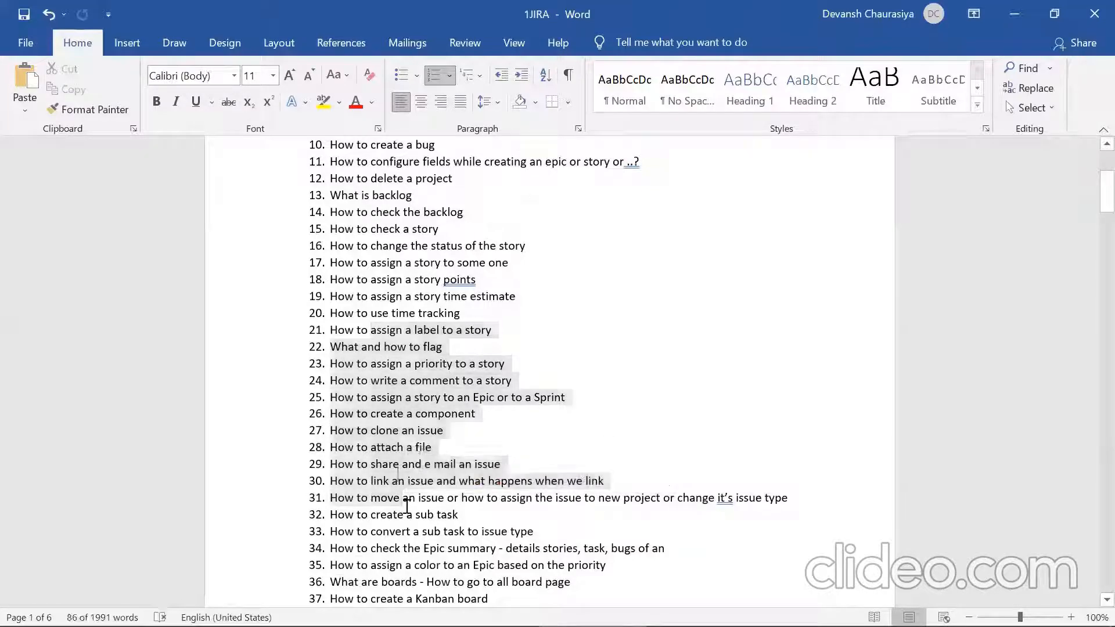
pyautogui.press('Down')
pyautogui.press('Down')
pyautogui.press('Down')
pyautogui.press('Down')
pyautogui.press('Down')
pyautogui.press('Down')
pyautogui.press('Down')
pyautogui.press('Down')
pyautogui.press('Down')
pyautogui.press('Down')
pyautogui.press('Down')
pyautogui.press('Down')
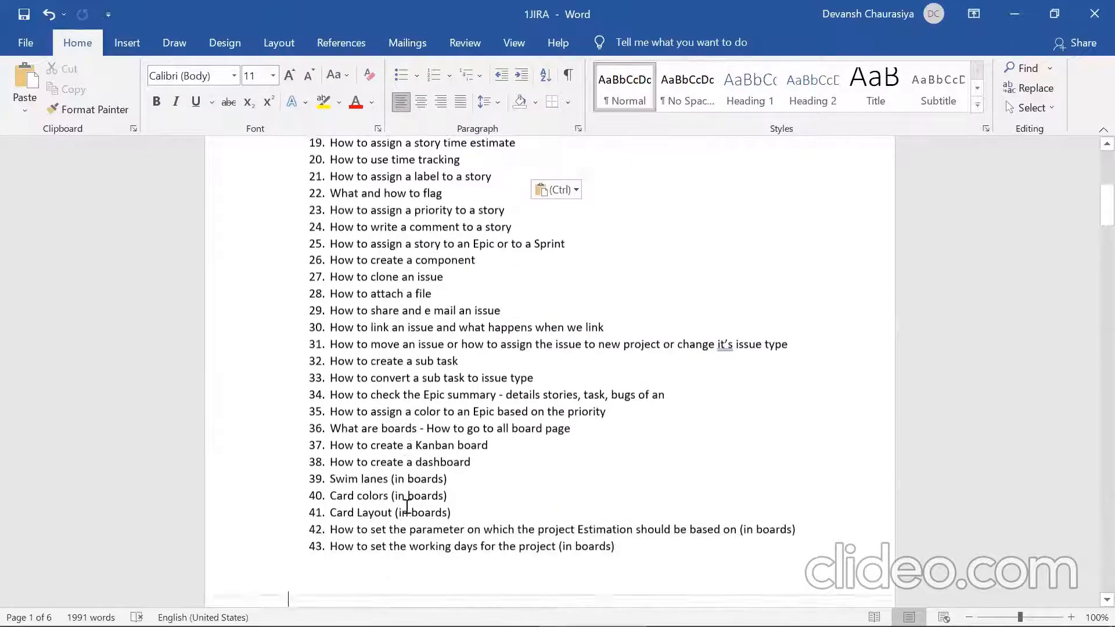
pyautogui.hotkey('ctrl', 'Home')
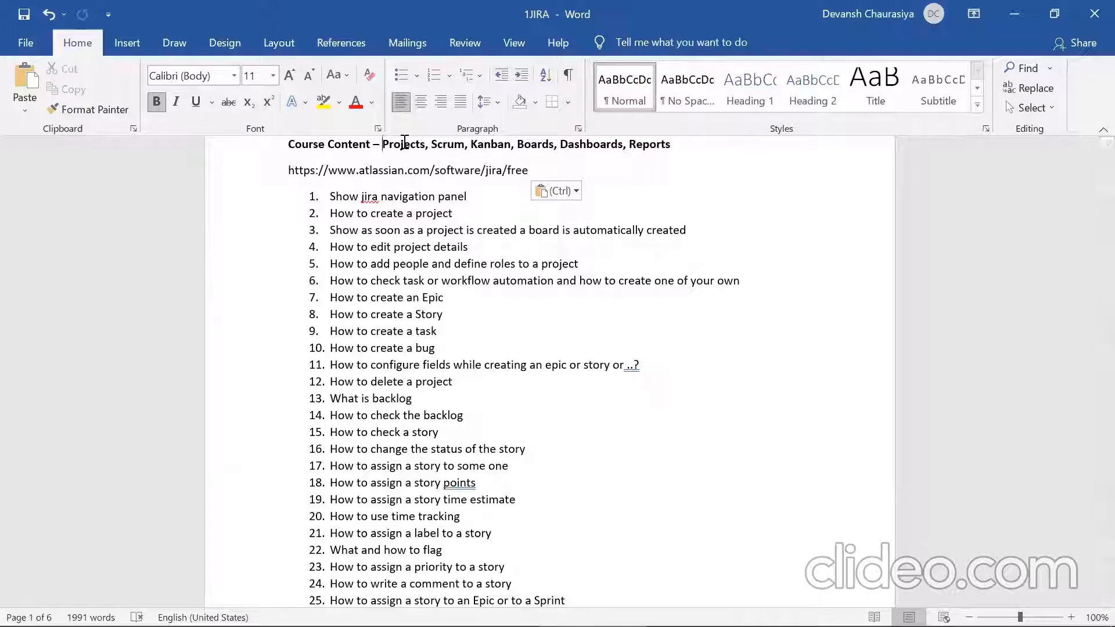
pyautogui.press('Down')
pyautogui.hotkey('shift', 'Down')
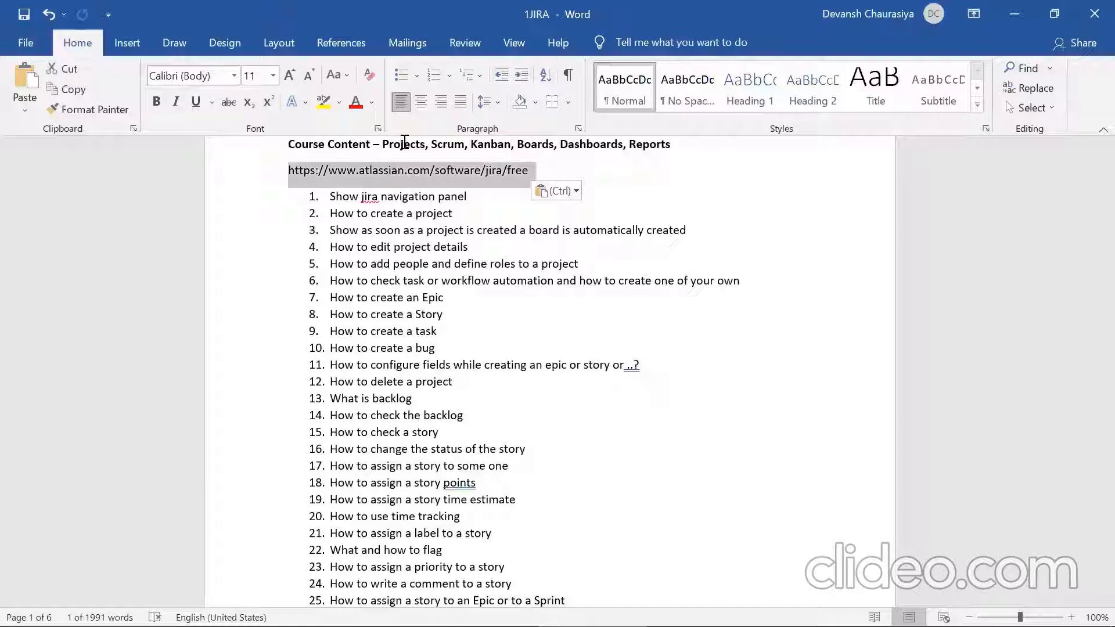
pyautogui.click(427, 237)
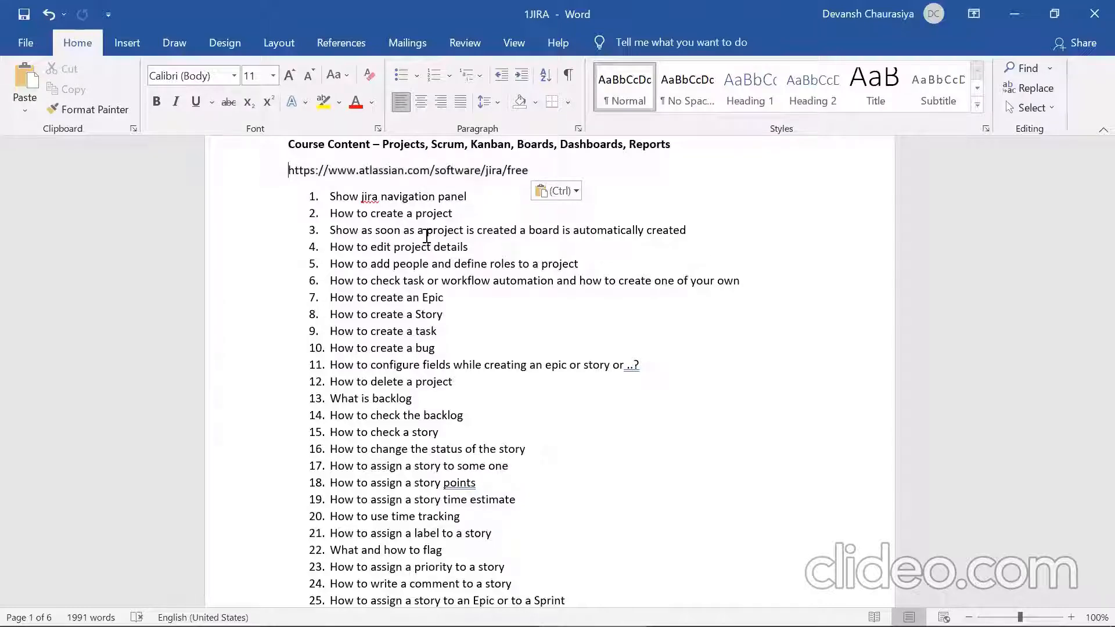
pyautogui.hotkey('ctrl', 'shift', 'Right')
pyautogui.hotkey('ctrl', 'shift', 'Right')
pyautogui.hotkey('ctrl', 'shift', 'Right')
pyautogui.hotkey('ctrl', 'shift', 'Right')
pyautogui.hotkey('ctrl', 'shift', 'Right')
pyautogui.hotkey('ctrl', 'shift', 'Right')
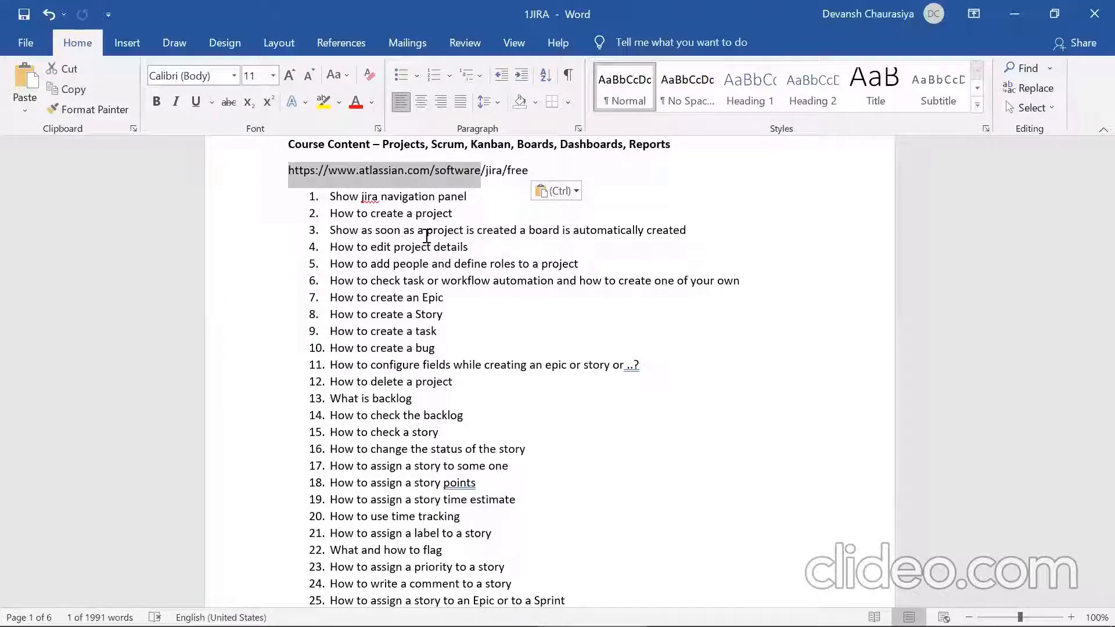
pyautogui.hotkey('ctrl', 'shift', 'Right')
pyautogui.hotkey('ctrl', 'shift', 'Right')
pyautogui.hotkey('ctrl', 'shift', 'Right')
pyautogui.hotkey('ctrl', 'shift', 'Right')
pyautogui.hotkey('ctrl', 'shift', 'Left')
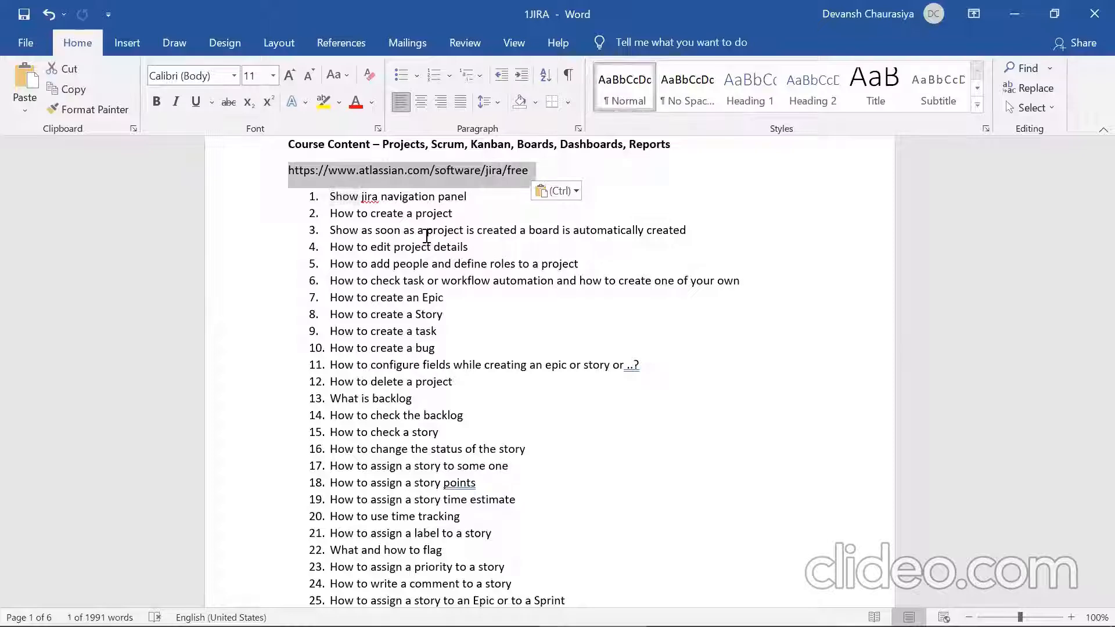
pyautogui.click(427, 236)
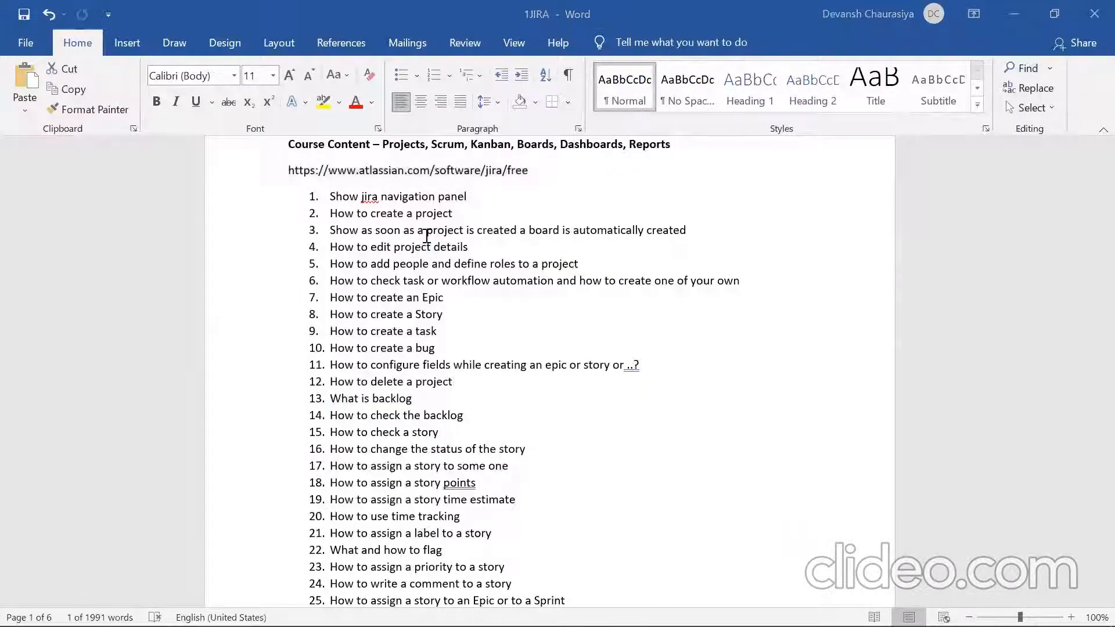
# Step: Switch to Chrome and explore the second-product choices Confluence and Jira Service Management on the Jira Software free page
pyautogui.hotkey('alt', 'Tab')
pyautogui.hotkey('alt', 'Tab')
pyautogui.hotkey('alt', 'Tab')
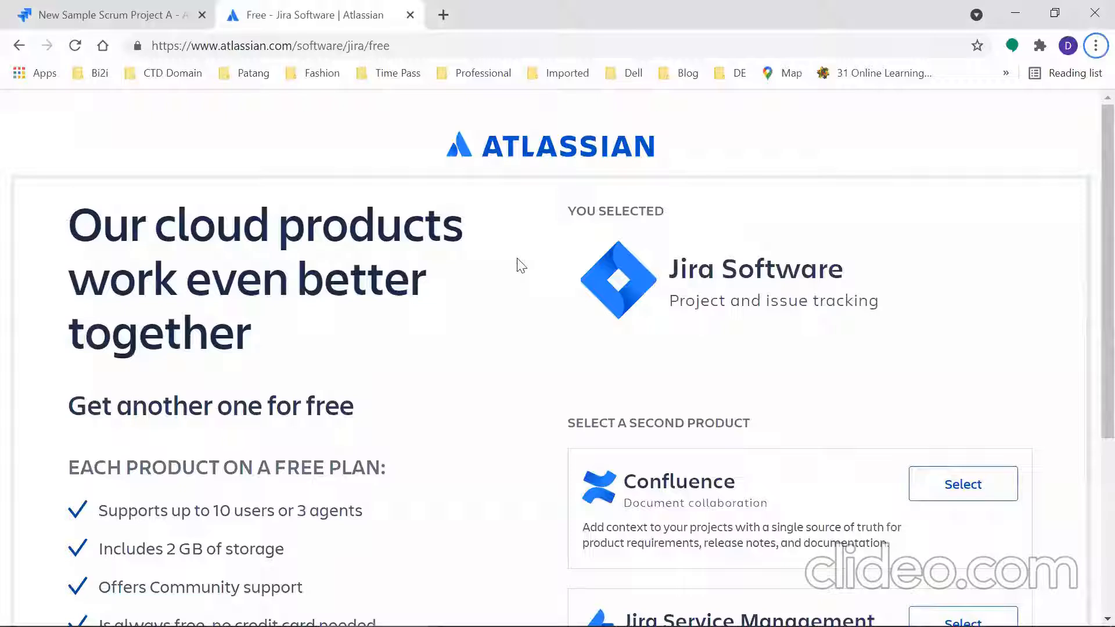
pyautogui.scroll(-3, 1091, 423)
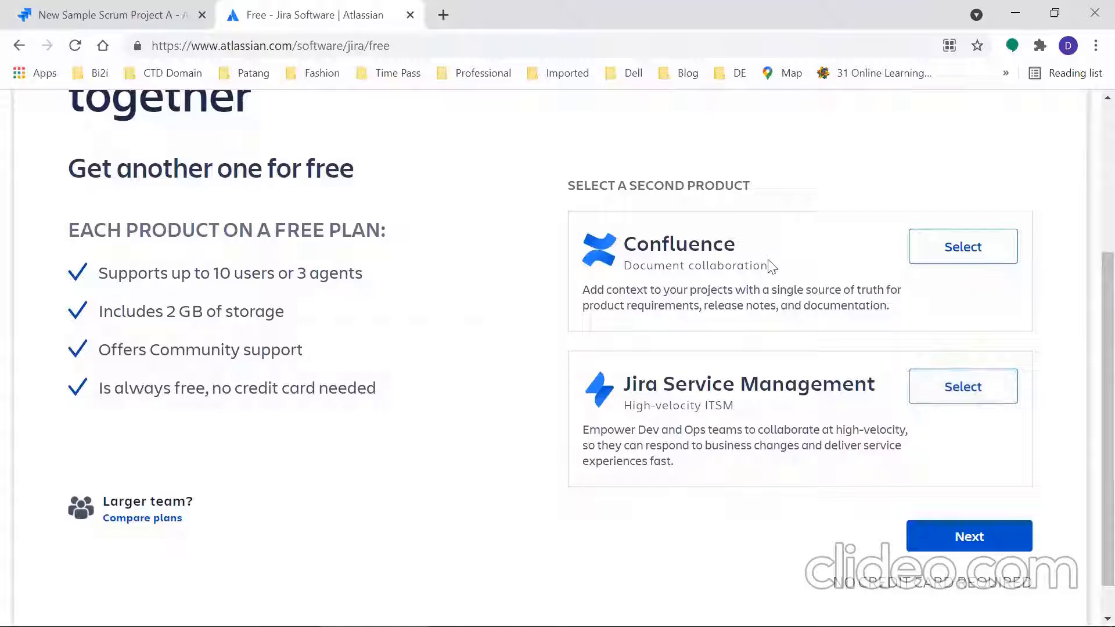
pyautogui.click(971, 399)
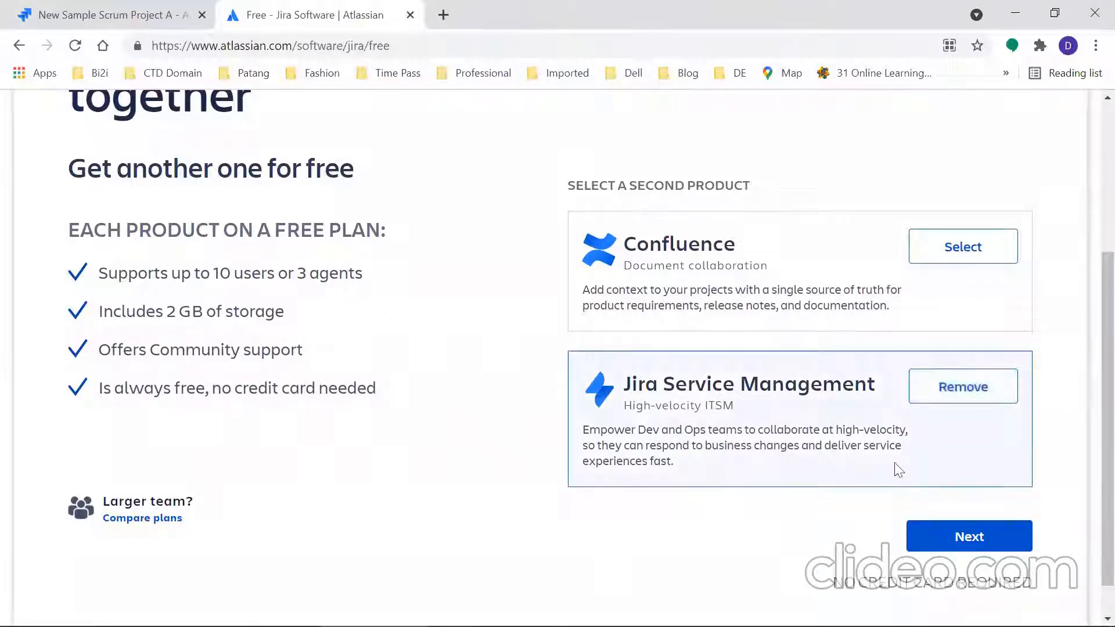
pyautogui.click(959, 251)
pyautogui.click(969, 386)
# Step: Bring up the Sample Scrum Project A backlog in Jira and examine the recent items, boards and queues under Your work
pyautogui.click(111, 14)
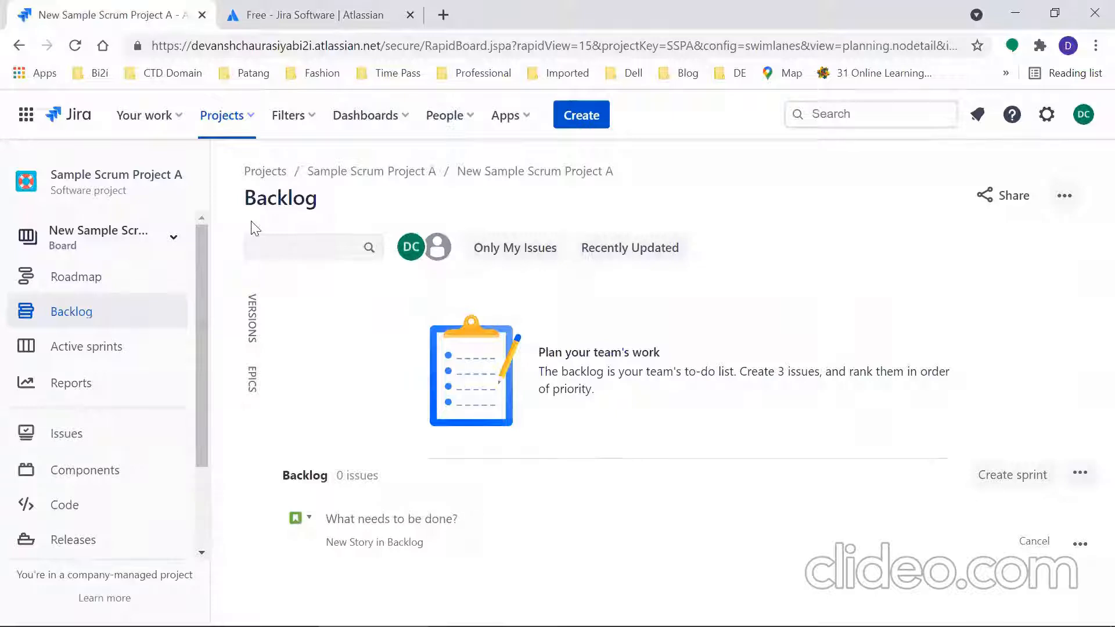
pyautogui.click(156, 123)
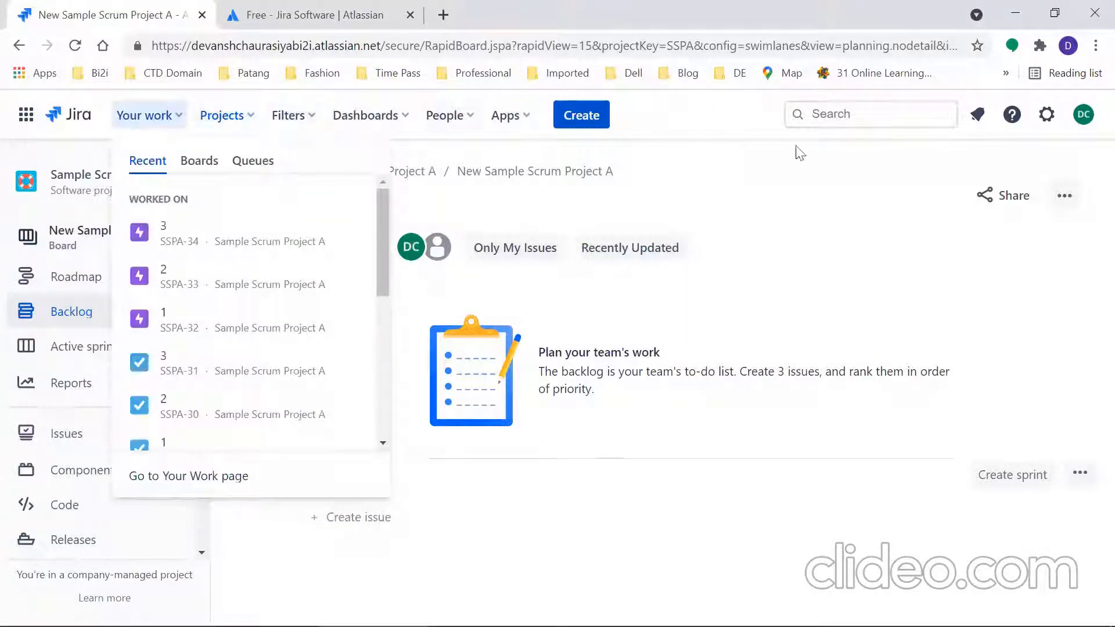
pyautogui.click(812, 210)
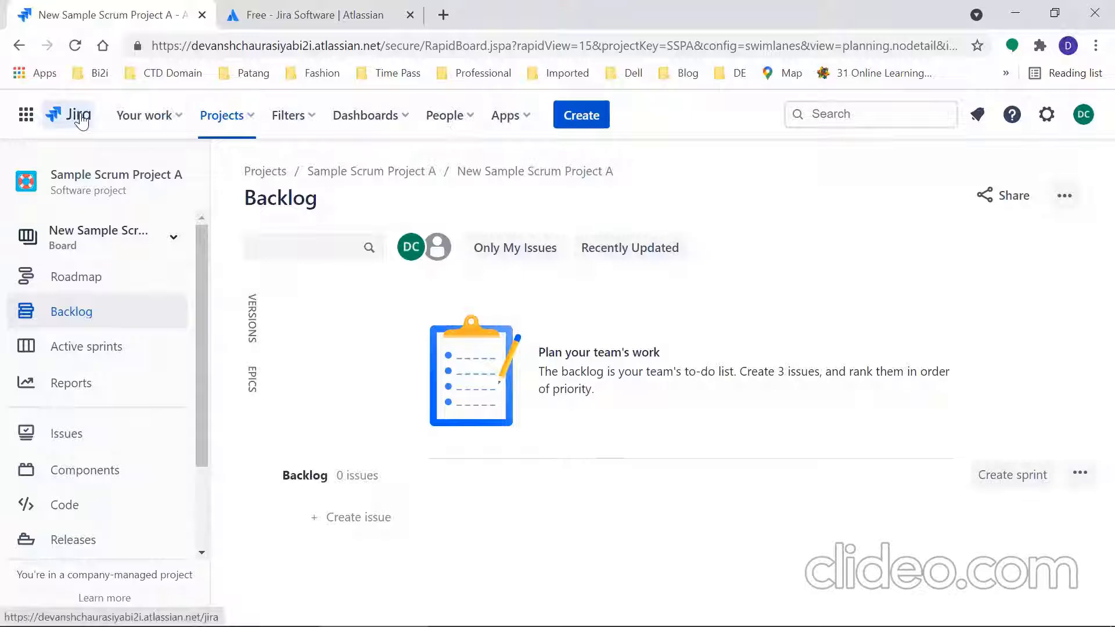
pyautogui.click(178, 120)
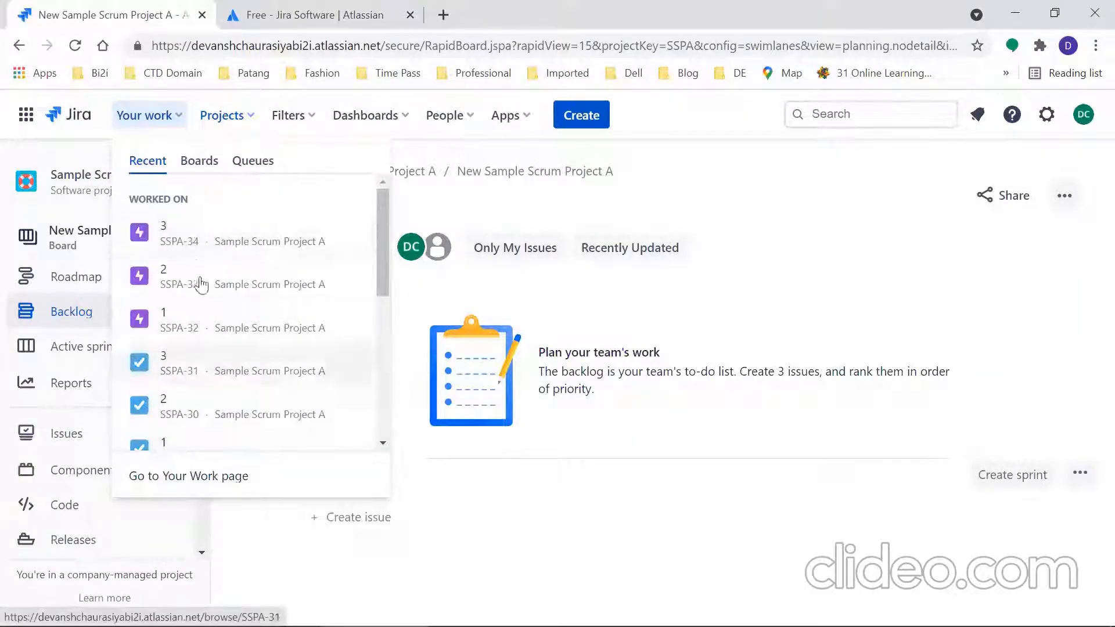
pyautogui.click(198, 168)
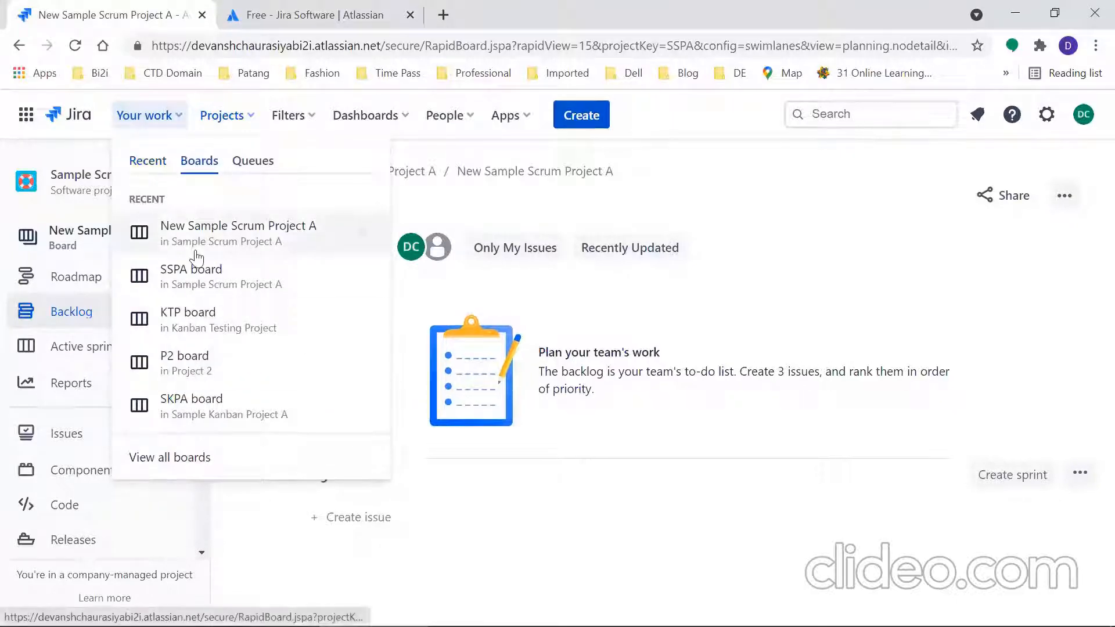
pyautogui.click(264, 163)
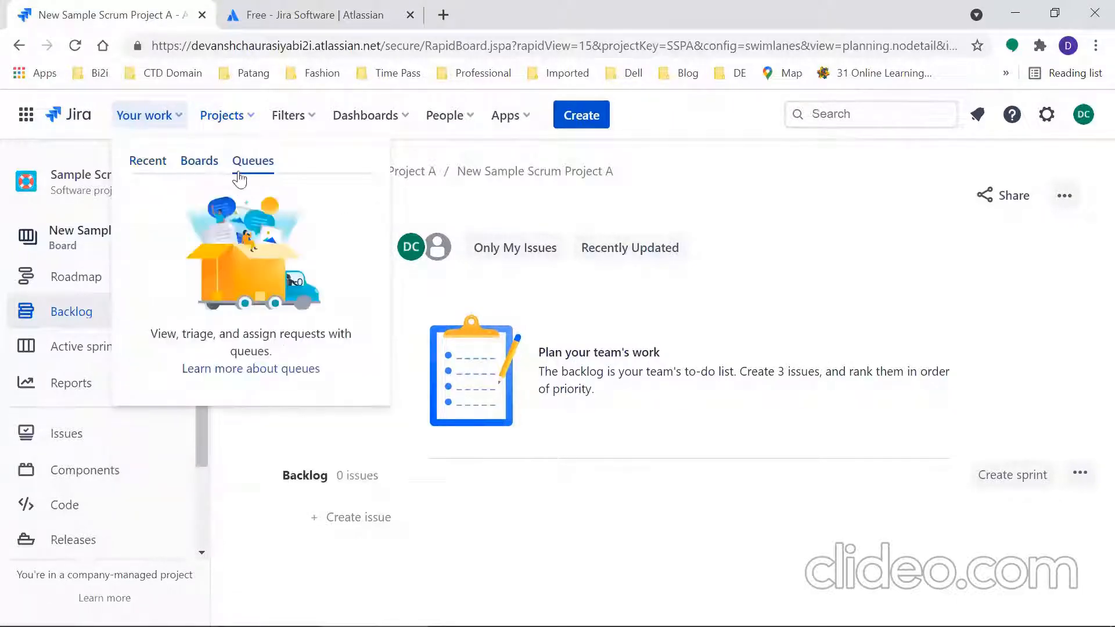
pyautogui.click(199, 163)
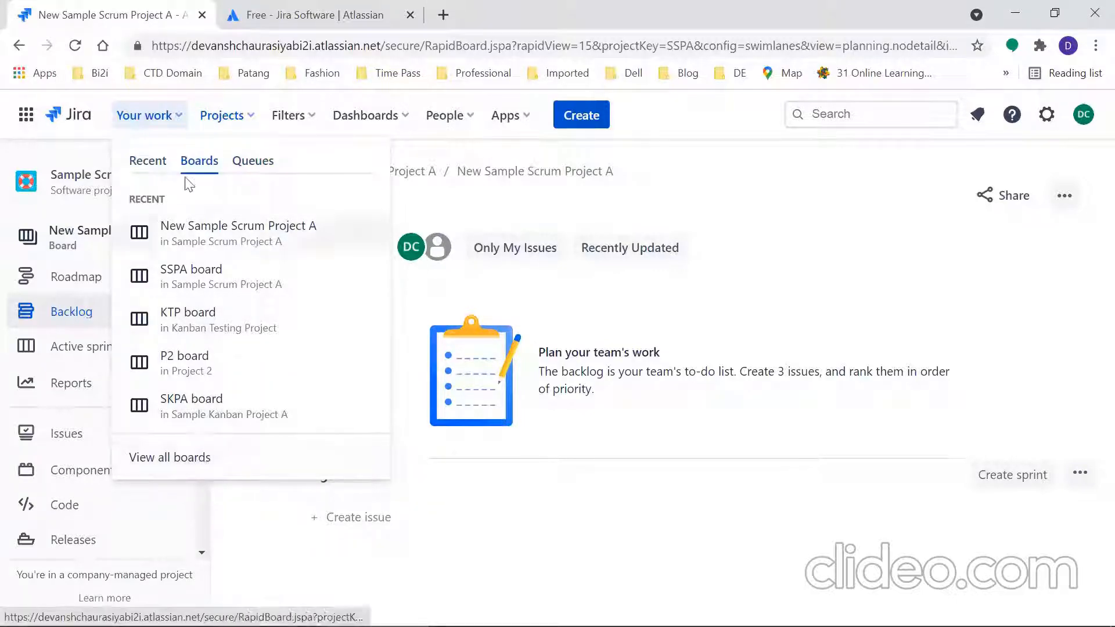
pyautogui.click(152, 163)
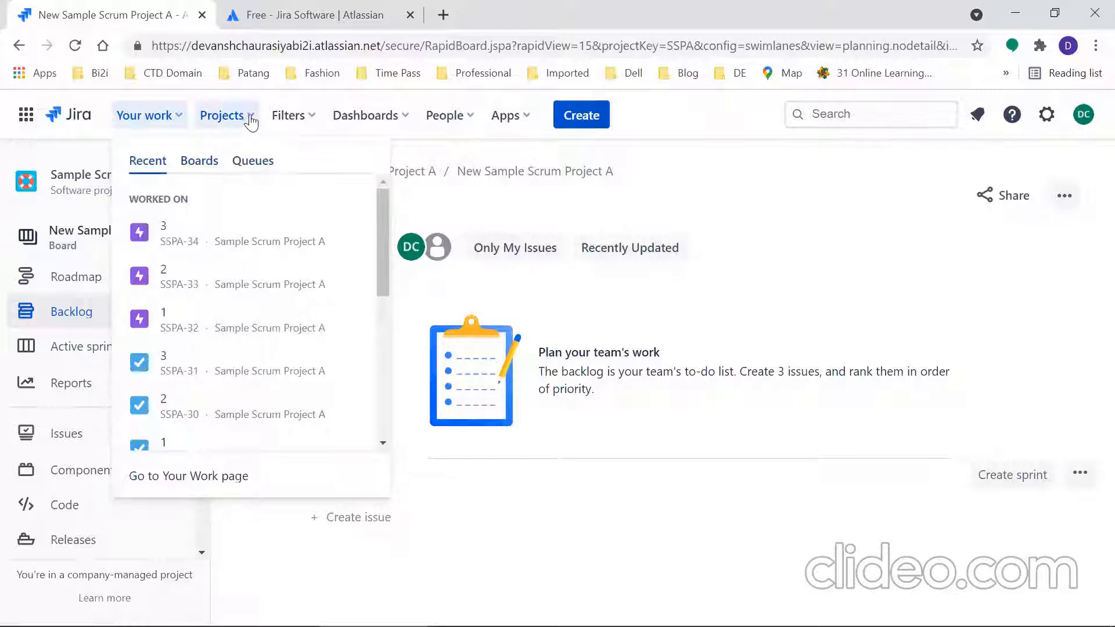
# Step: Open the page listing all projects in Jira
pyautogui.click(250, 118)
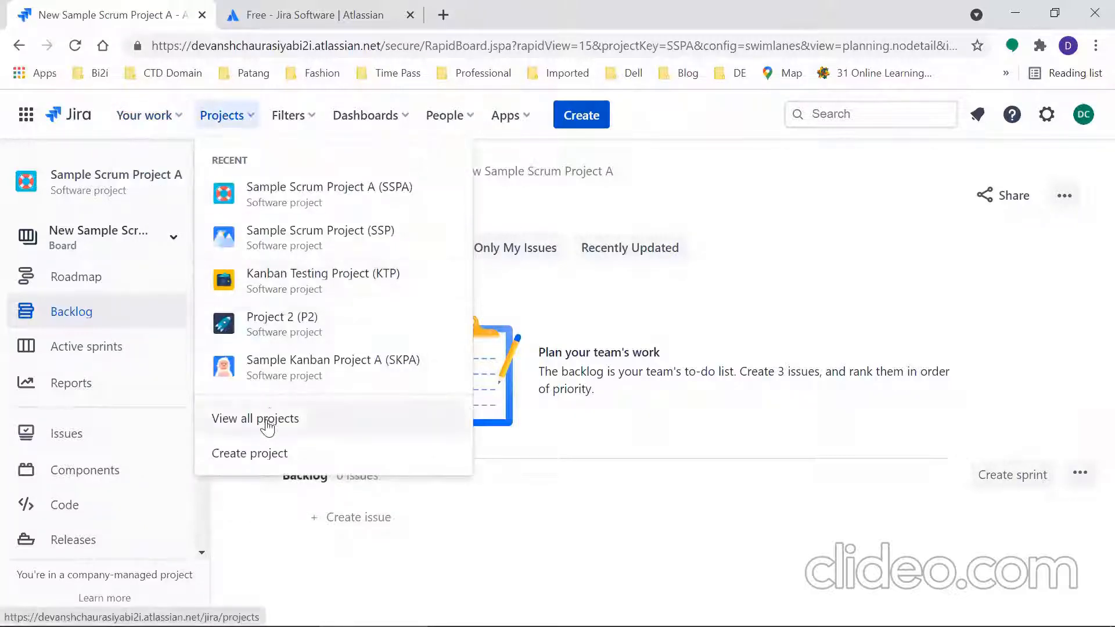
pyautogui.click(257, 465)
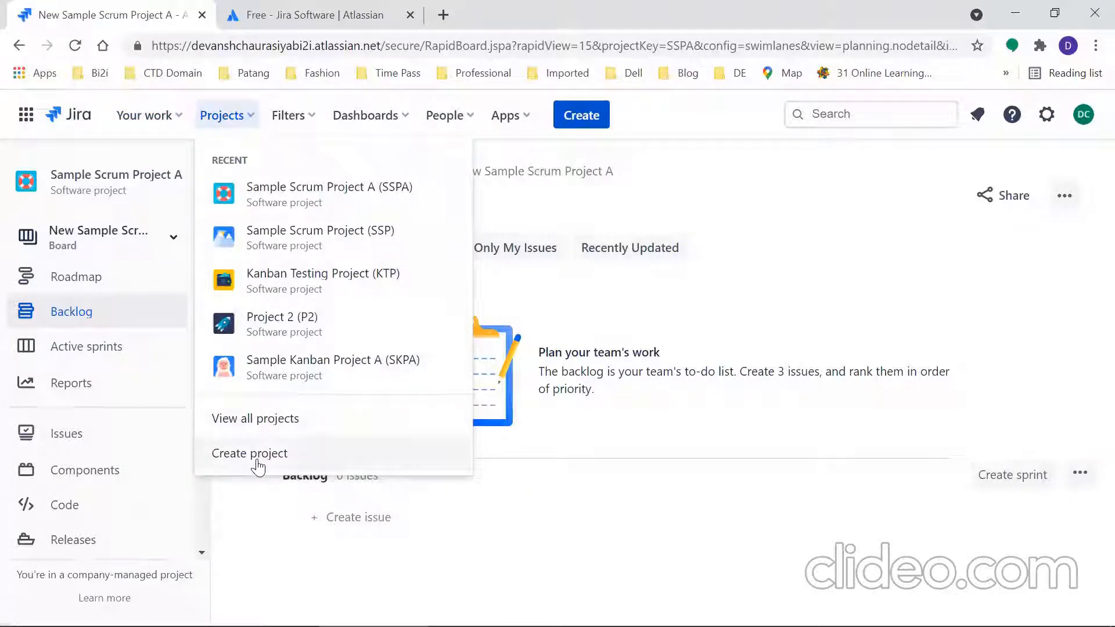
pyautogui.click(256, 431)
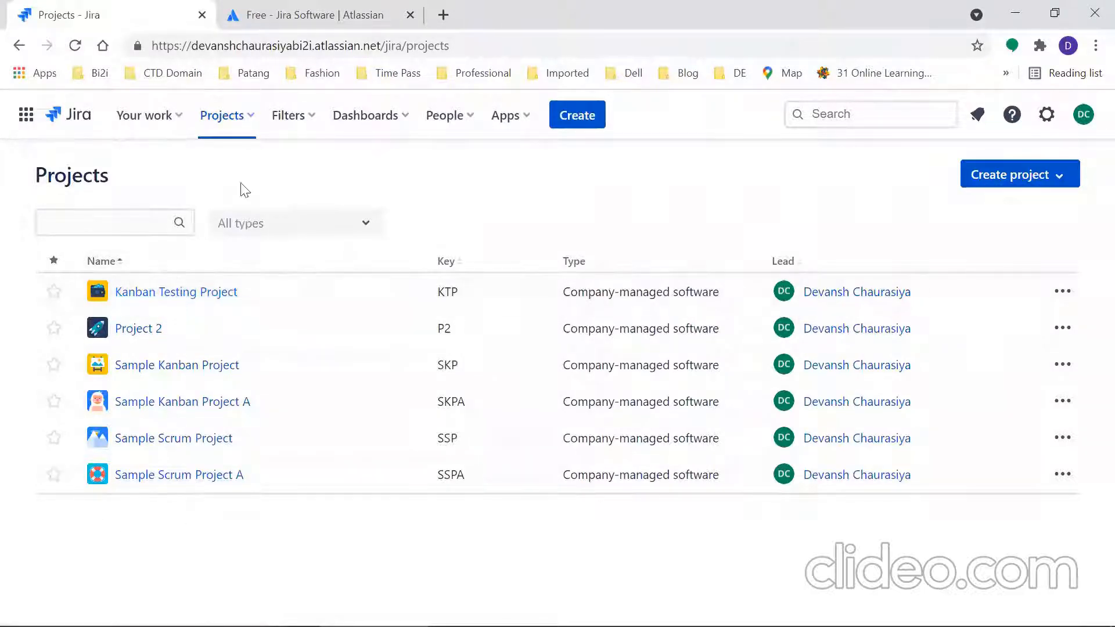
# Step: Examine the recent projects and the company-managed and team-managed options for creating a project
pyautogui.click(253, 123)
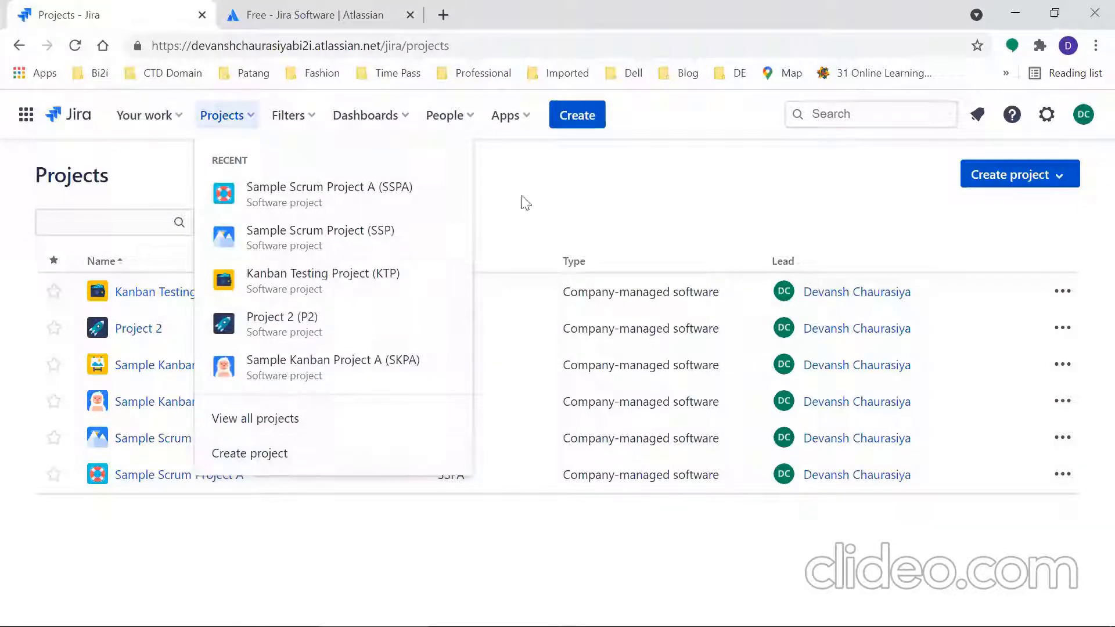
pyautogui.click(589, 207)
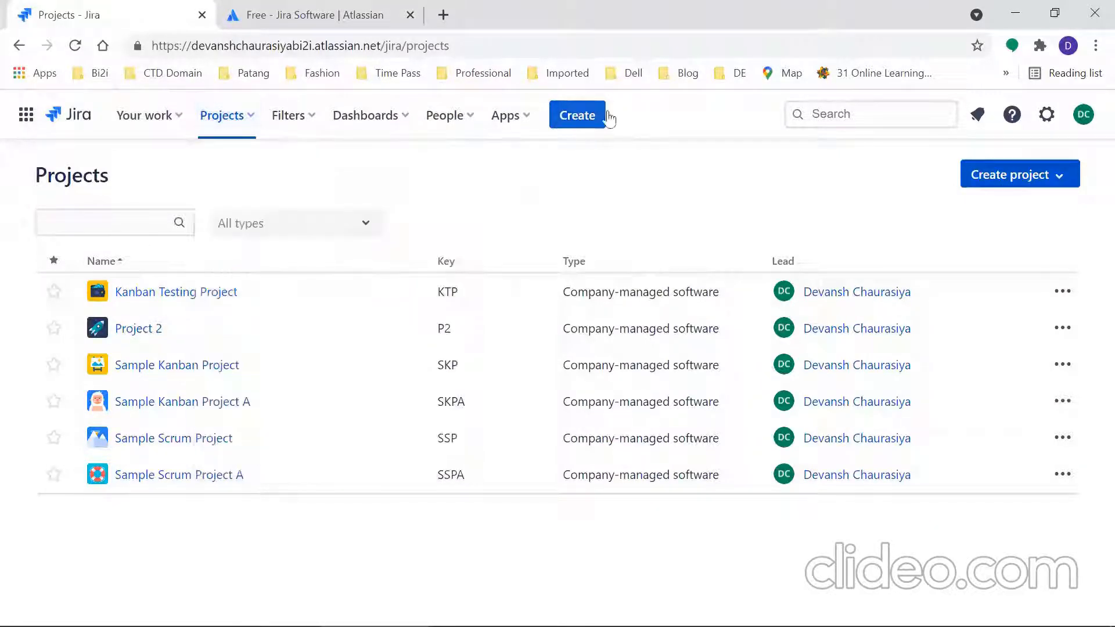
pyautogui.click(1069, 177)
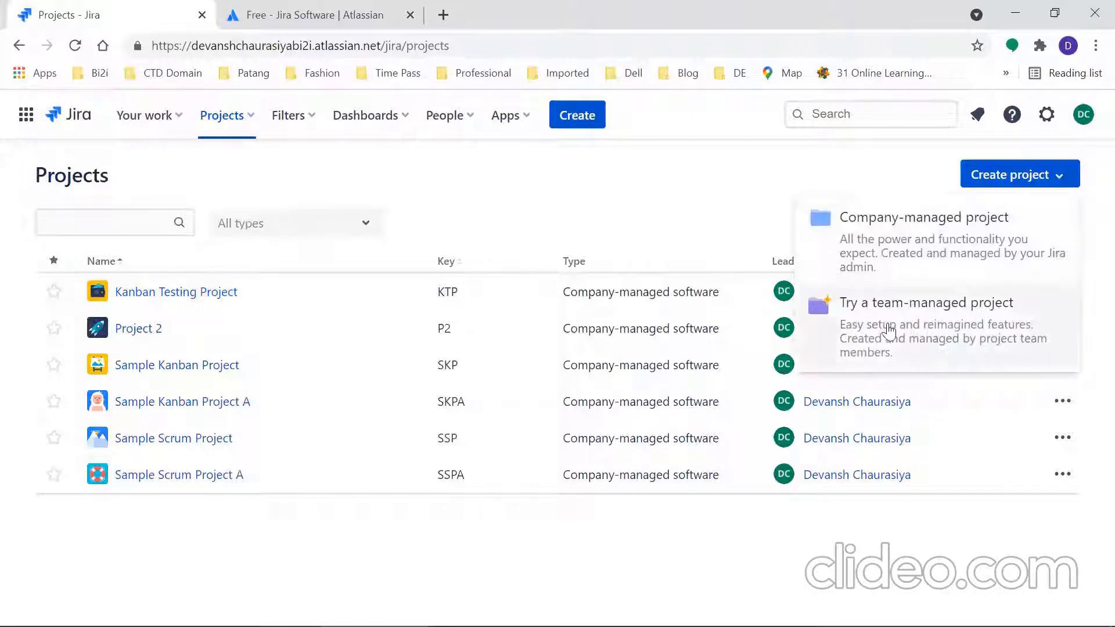
pyautogui.click(690, 209)
# Step: Examine the available issue filters and dashboard options in the Jira navigation
pyautogui.click(311, 123)
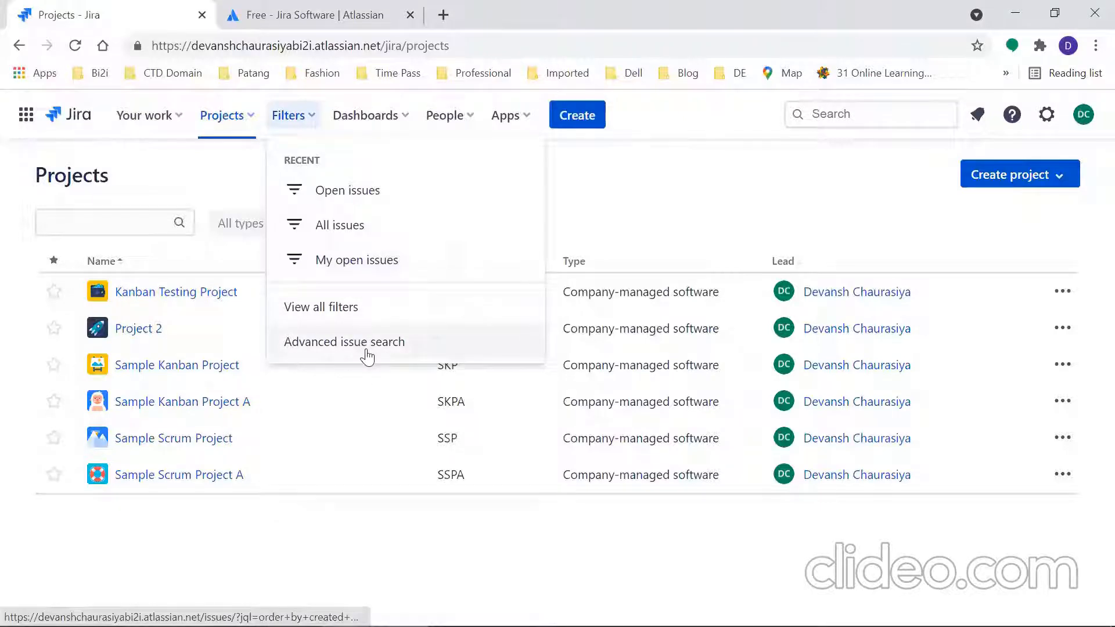
pyautogui.click(406, 118)
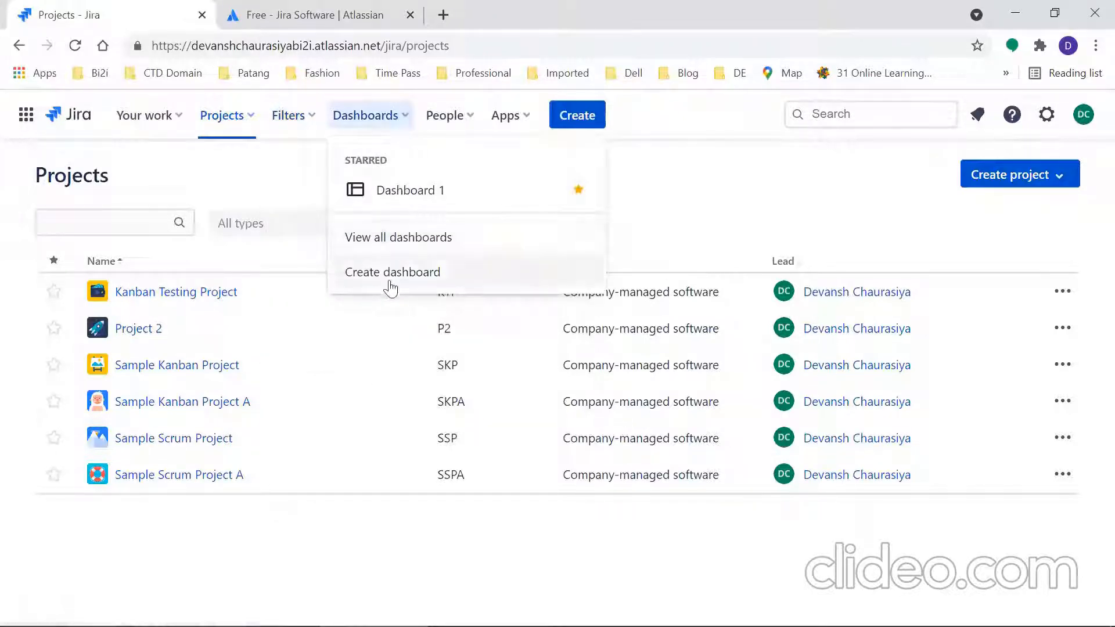
# Step: Open the form for inviting teammates and make its email field ready for entry
pyautogui.click(466, 120)
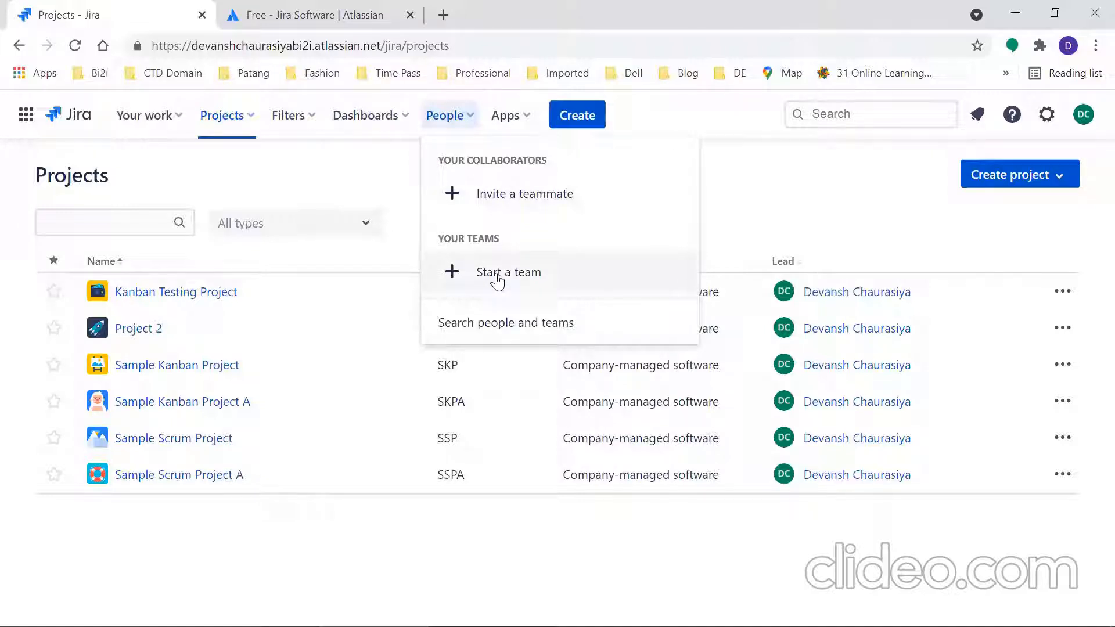
pyautogui.click(524, 201)
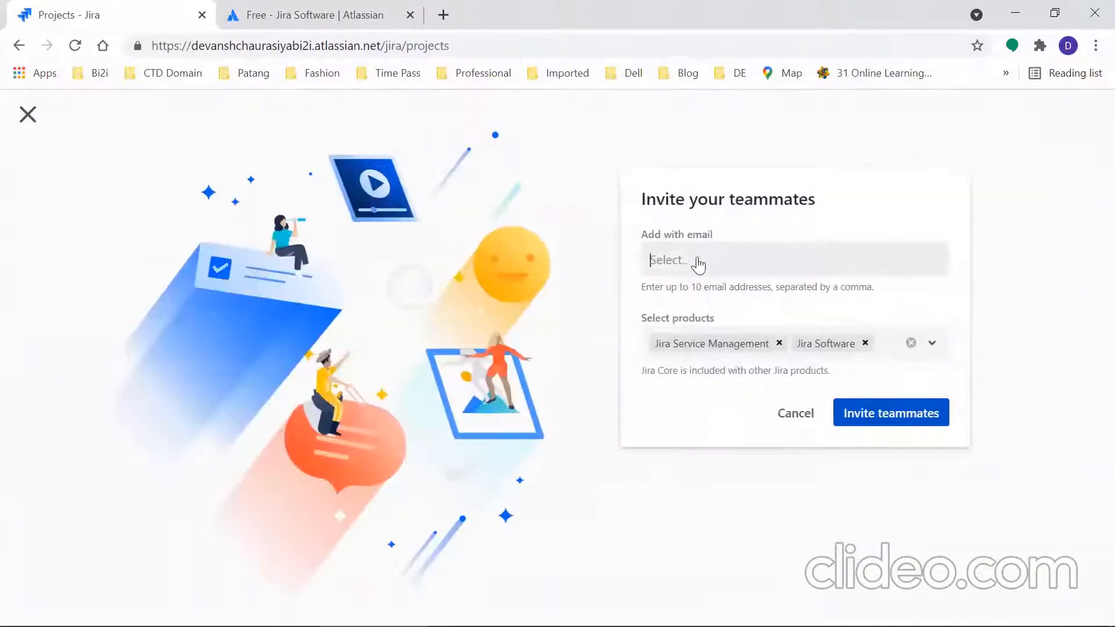
pyautogui.click(700, 262)
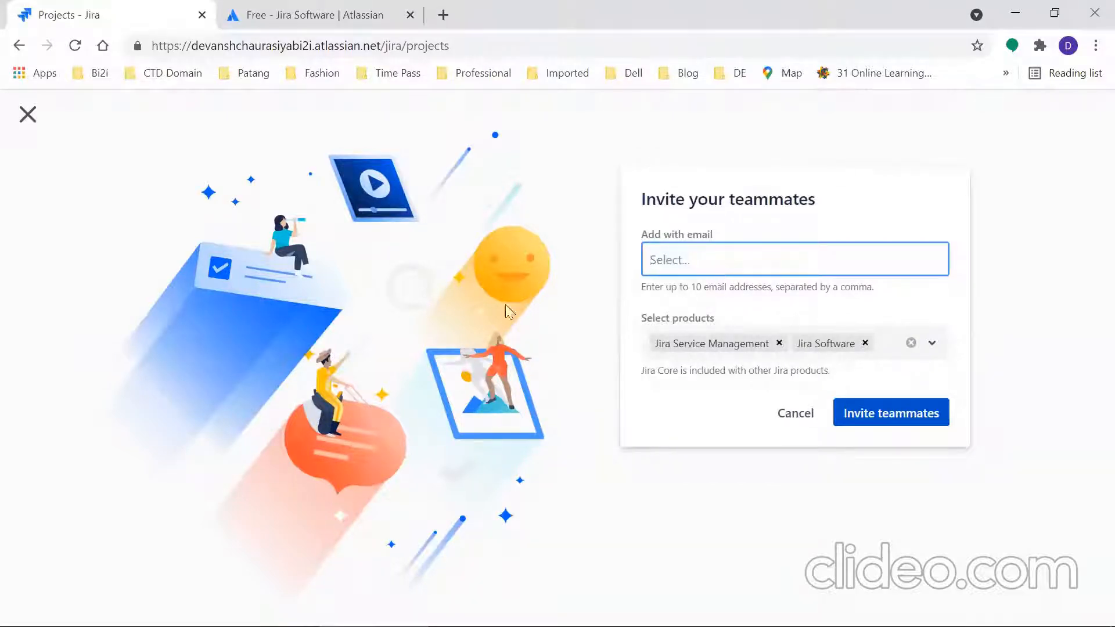
# Step: Leave the teammate invitation form and examine the options for discovering and managing Jira apps
pyautogui.click(27, 115)
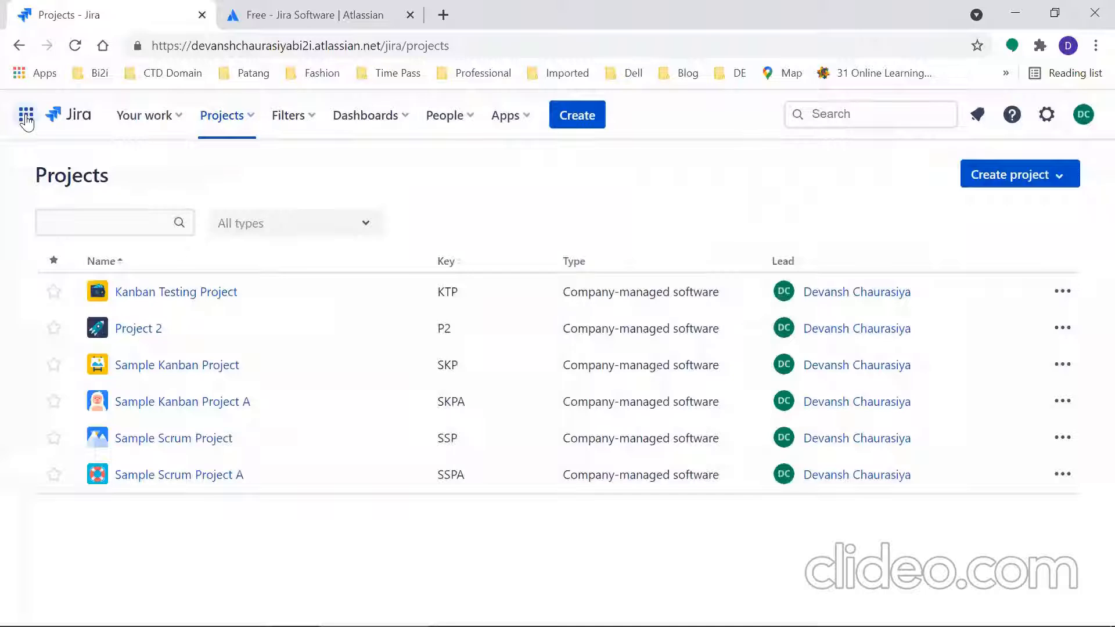
pyautogui.click(526, 124)
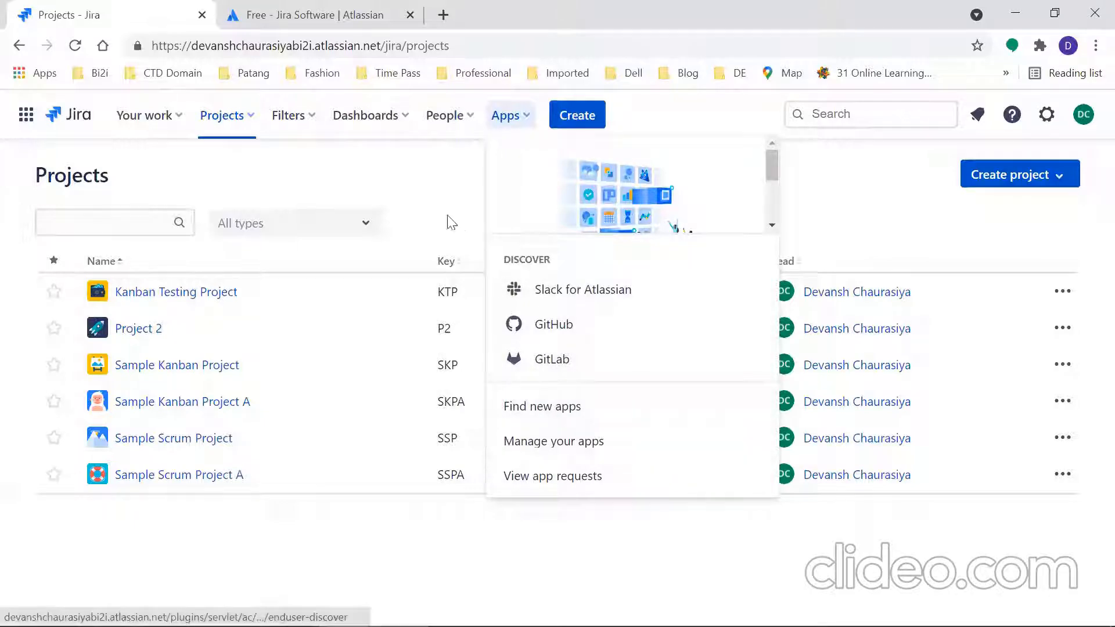
pyautogui.click(430, 174)
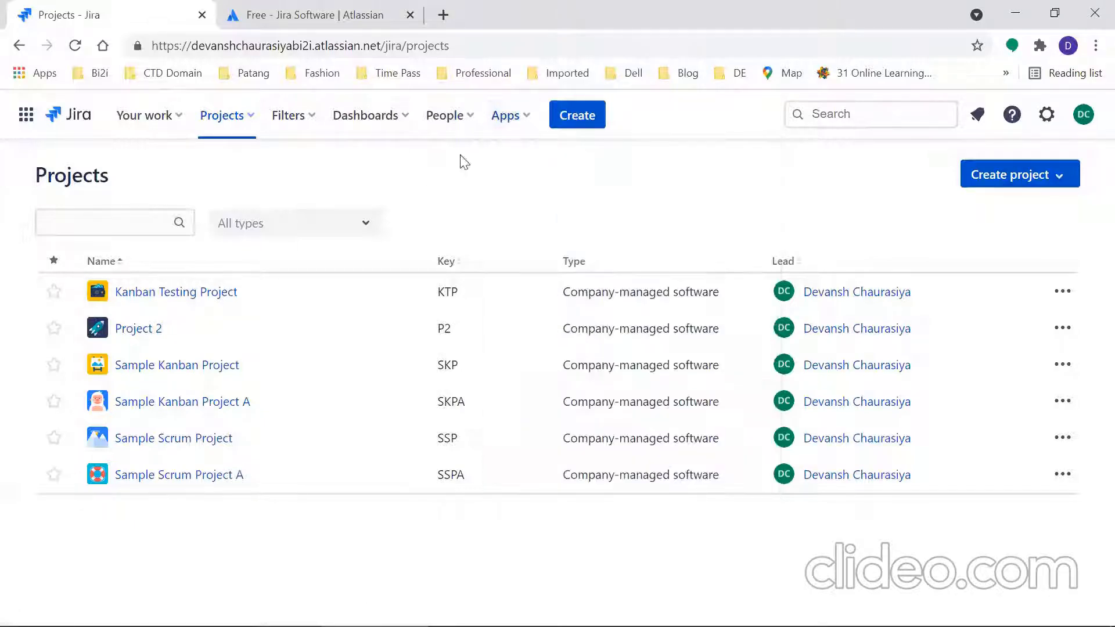
# Step: Examine the project, issue type and summary fields of the issue creation form, and leave it without creating an issue
pyautogui.click(579, 117)
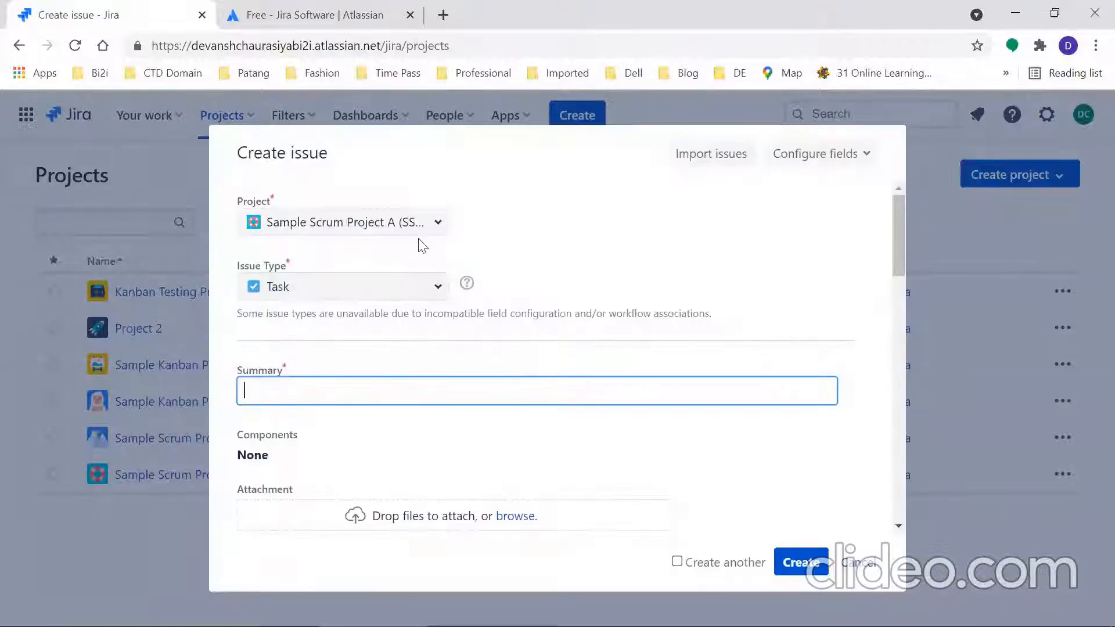
pyautogui.click(553, 279)
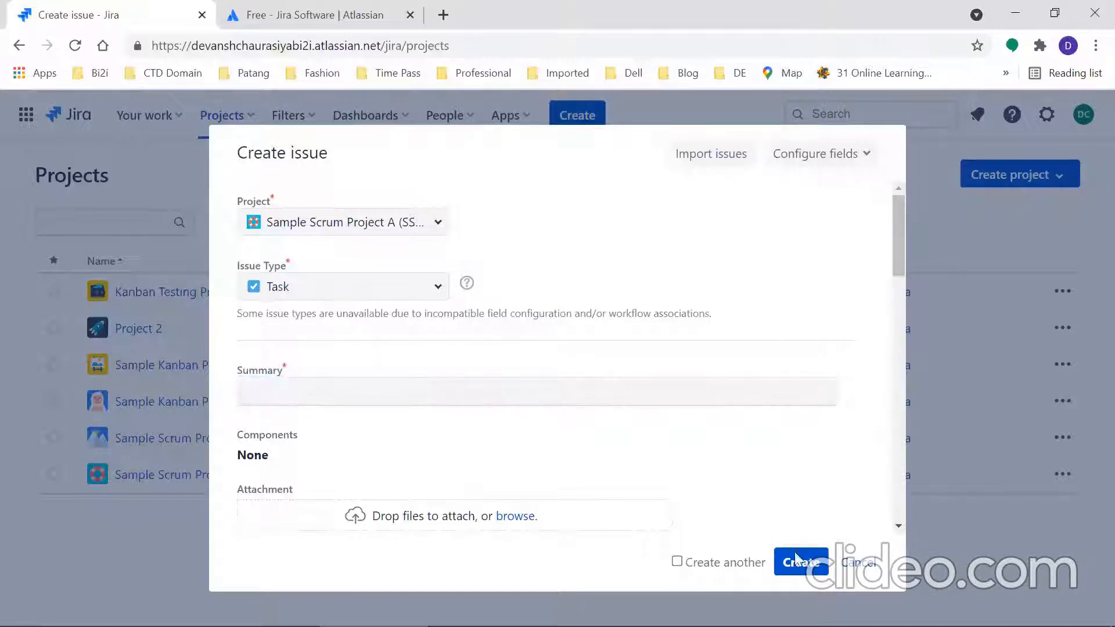
pyautogui.click(858, 562)
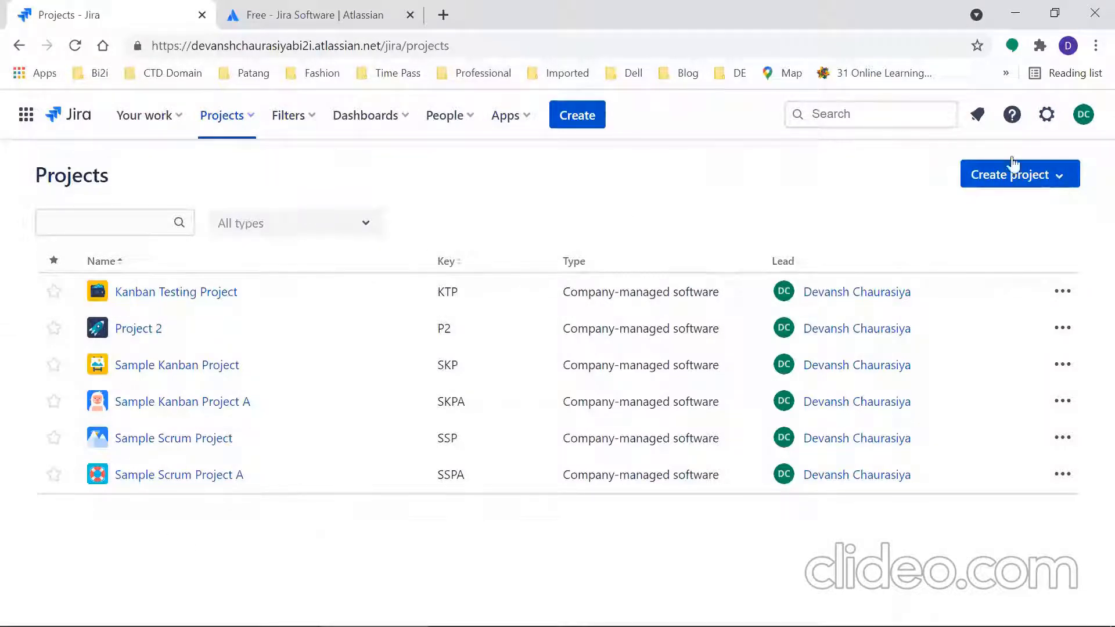
# Step: Start creating a company-managed project and enter Project 2 as its name
pyautogui.click(1061, 179)
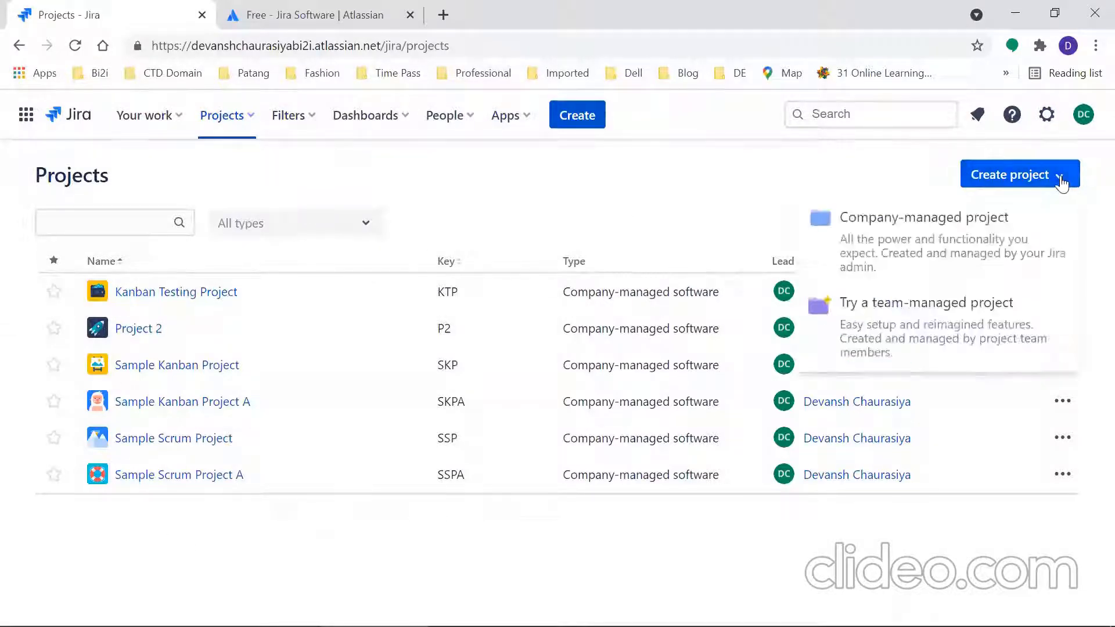
pyautogui.click(878, 243)
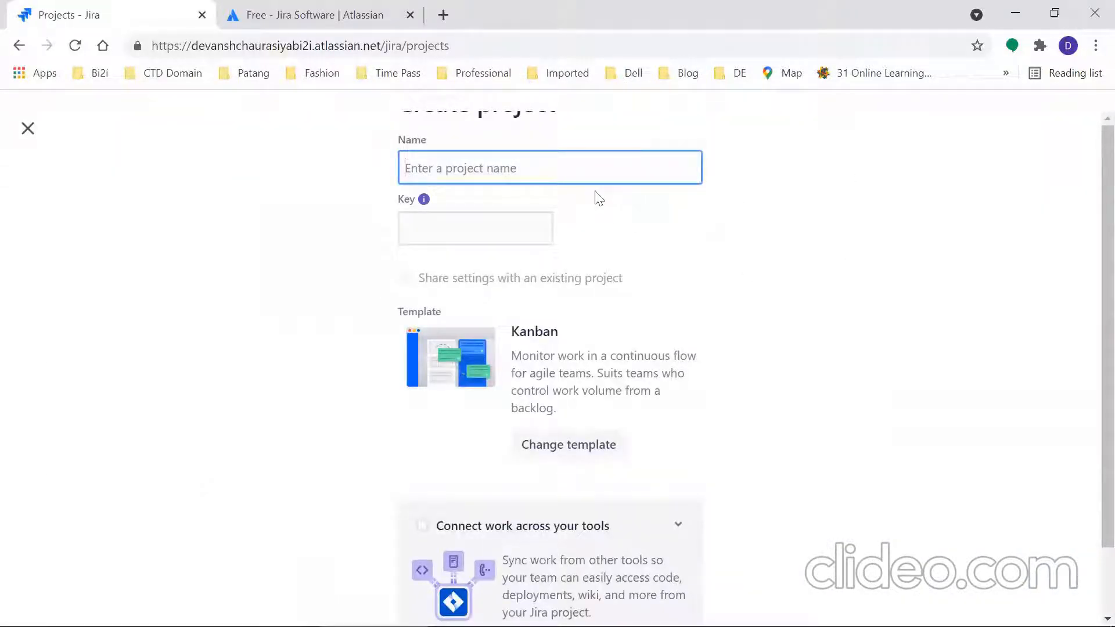
pyautogui.write('d')
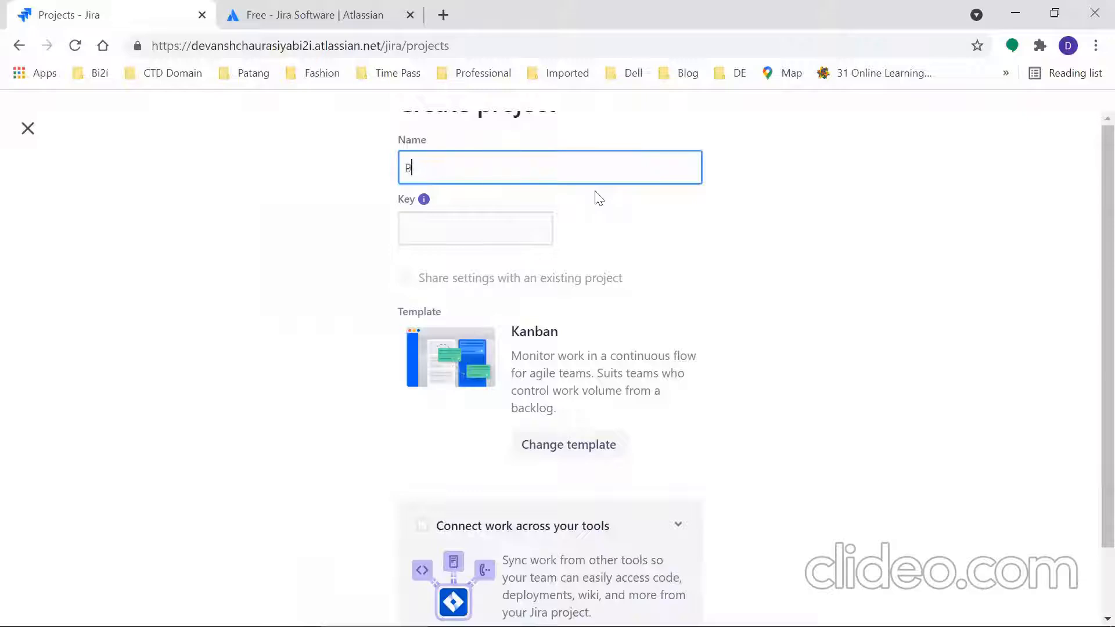
pyautogui.press('BackSpace')
pyautogui.write('Project ')
pyautogui.write('1')
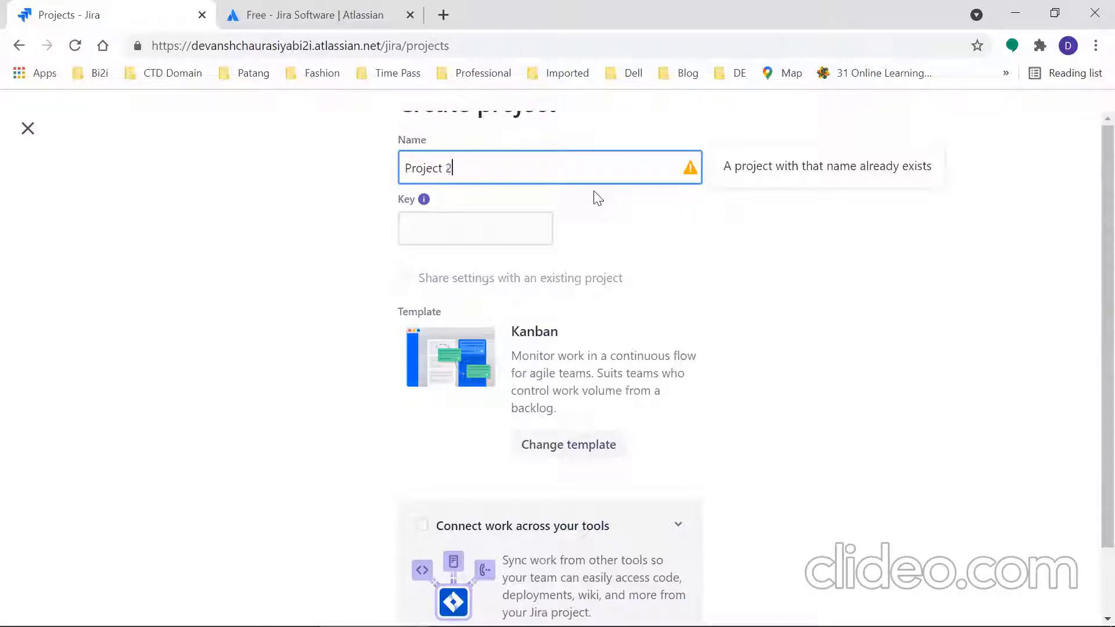
pyautogui.click(313, 211)
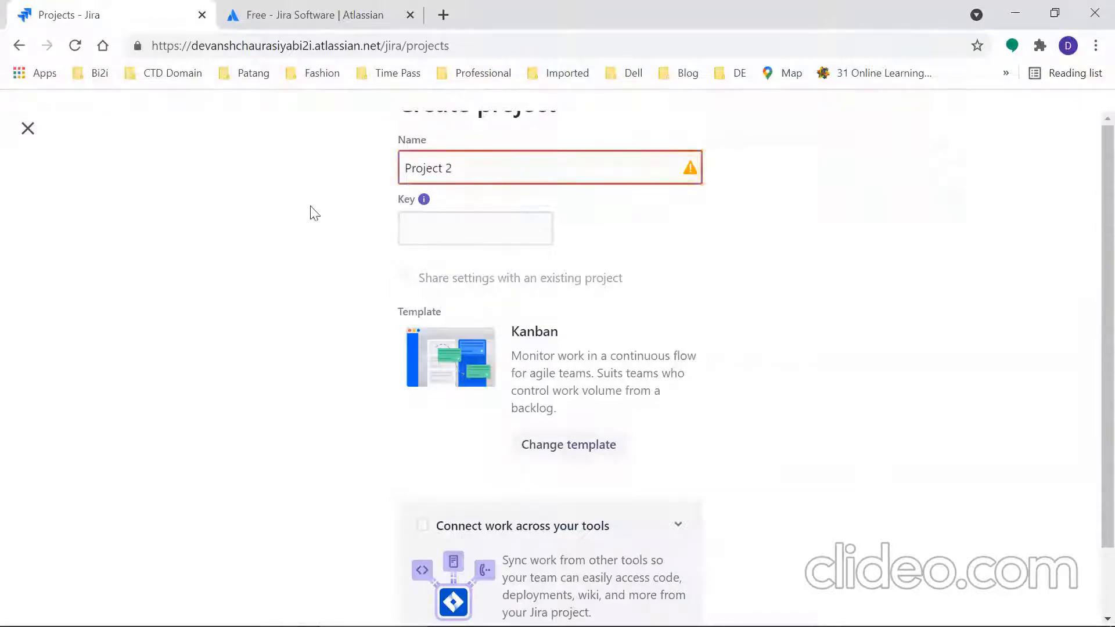
# Step: Change the new project's name to Project 3
pyautogui.click(532, 171)
pyautogui.hotkey('shift', 'Left')
pyautogui.write('3')
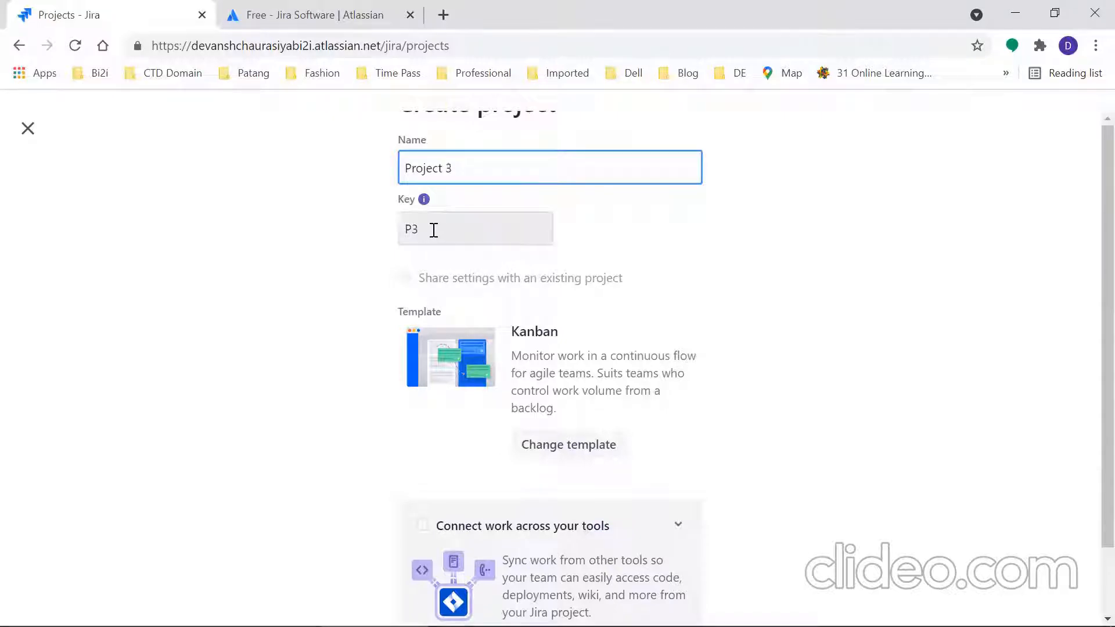
pyautogui.doubleClick(481, 171)
pyautogui.write('Devansh')
pyautogui.write(' 3')
pyautogui.press('Left')
pyautogui.press('BackSpace')
pyautogui.press('BackSpace')
pyautogui.press('BackSpace')
pyautogui.press('BackSpace')
pyautogui.press('BackSpace')
pyautogui.press('BackSpace')
pyautogui.press('BackSpace')
pyautogui.press('BackSpace')
# Step: Try KEY as the key of the new project, and replace it with P3
pyautogui.click(449, 219)
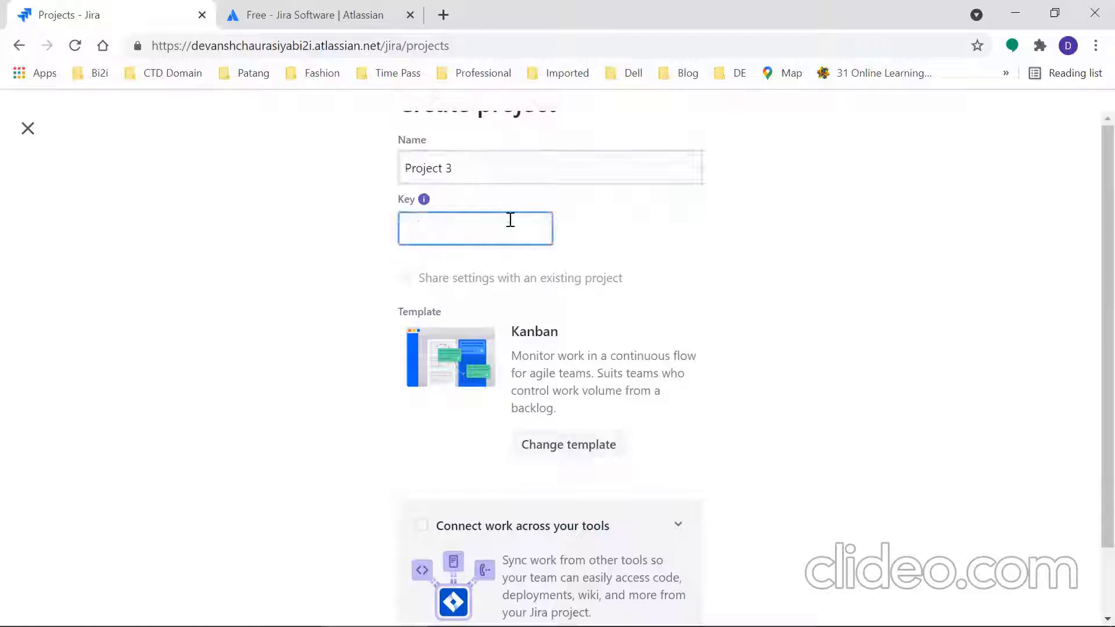
pyautogui.write('KEY')
pyautogui.press('Tab')
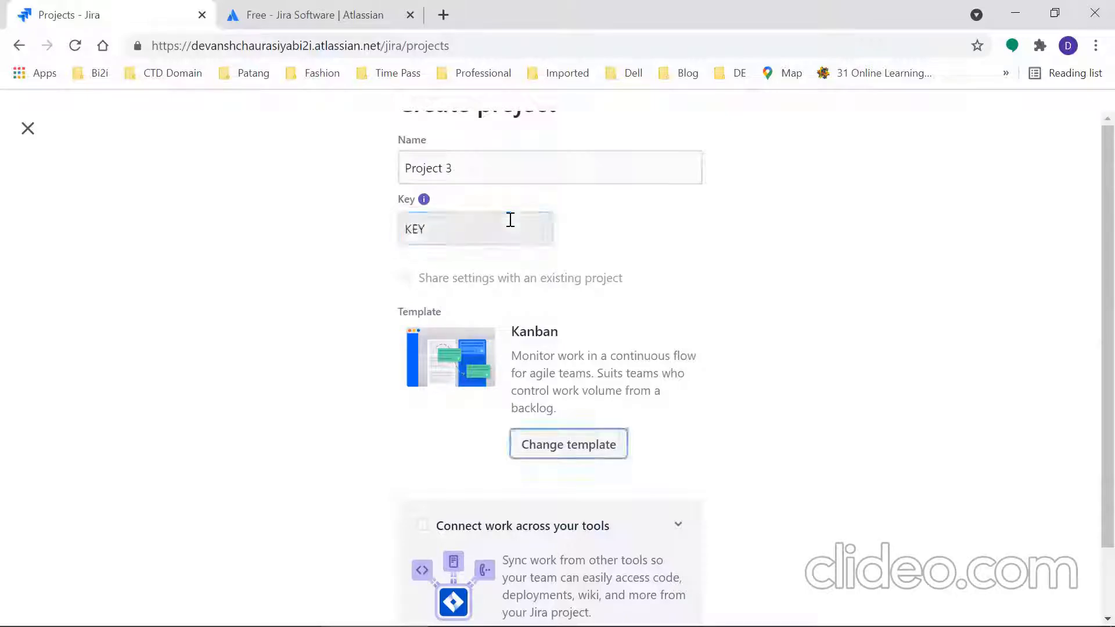
pyautogui.click(477, 229)
pyautogui.press('BackSpace')
pyautogui.write('P')
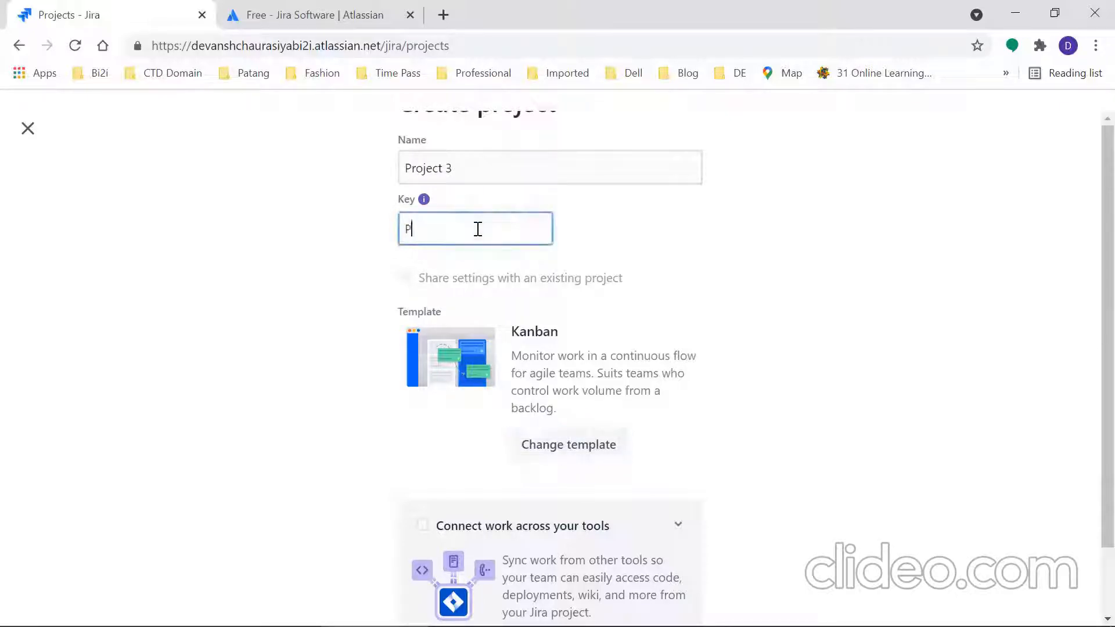
pyautogui.write('3')
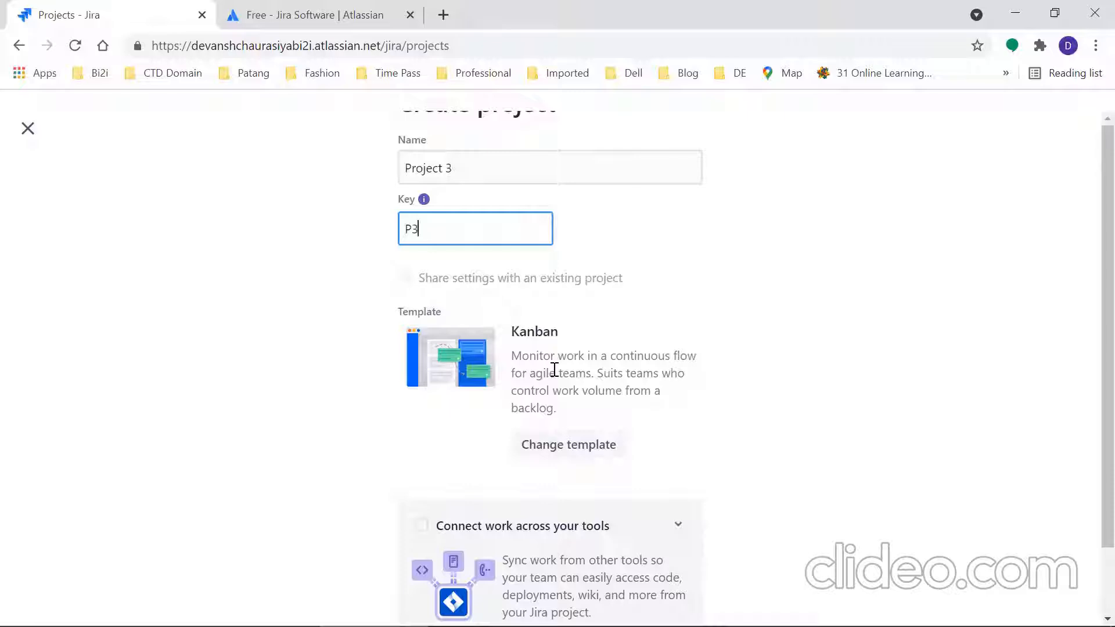
# Step: Open the company-managed template choices and examine the templates offered in the Work Management category
pyautogui.click(574, 446)
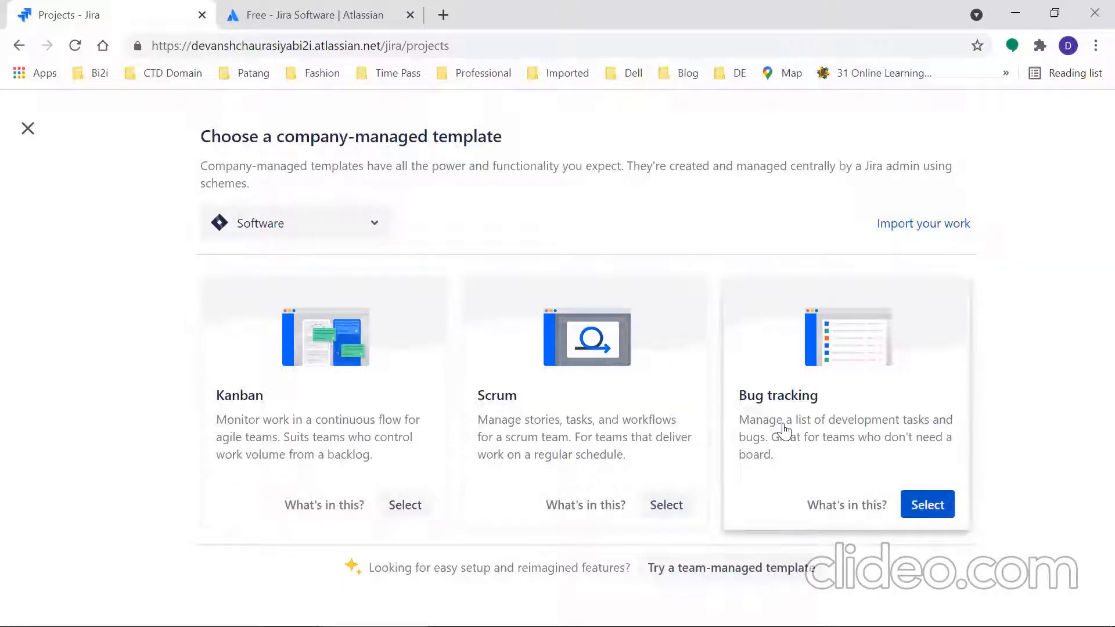
pyautogui.click(339, 228)
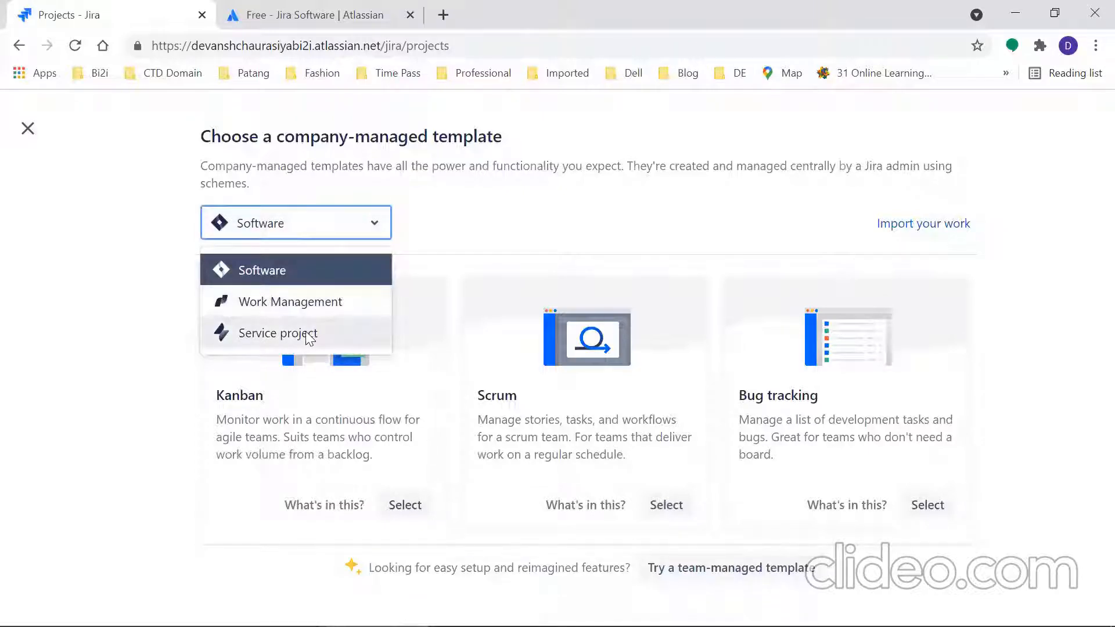
pyautogui.click(311, 305)
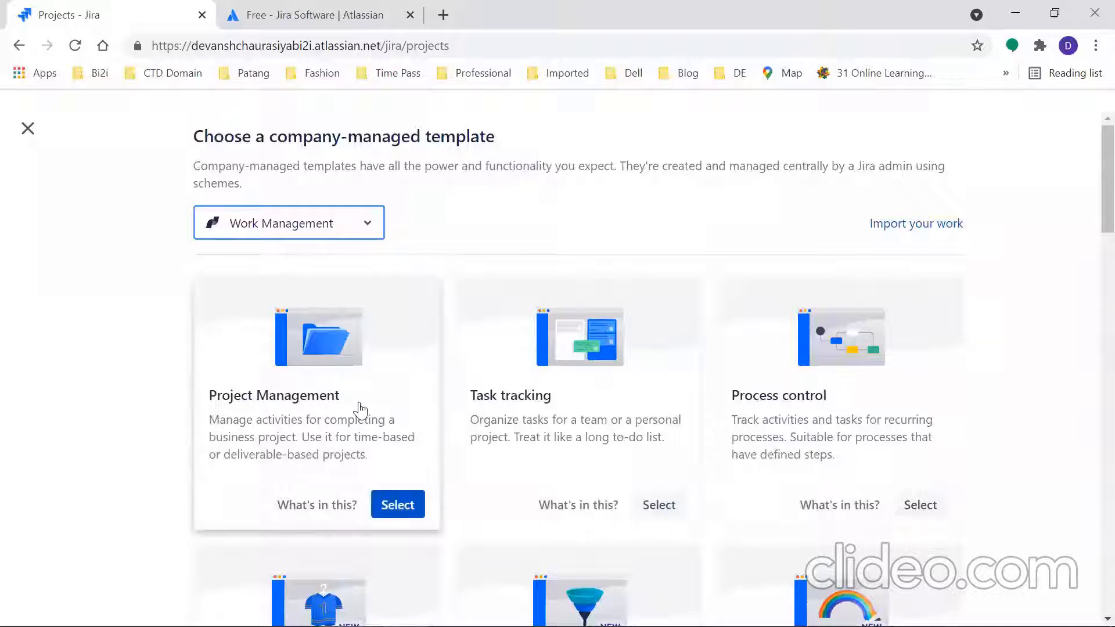
pyautogui.scroll(-1, 1092, 260)
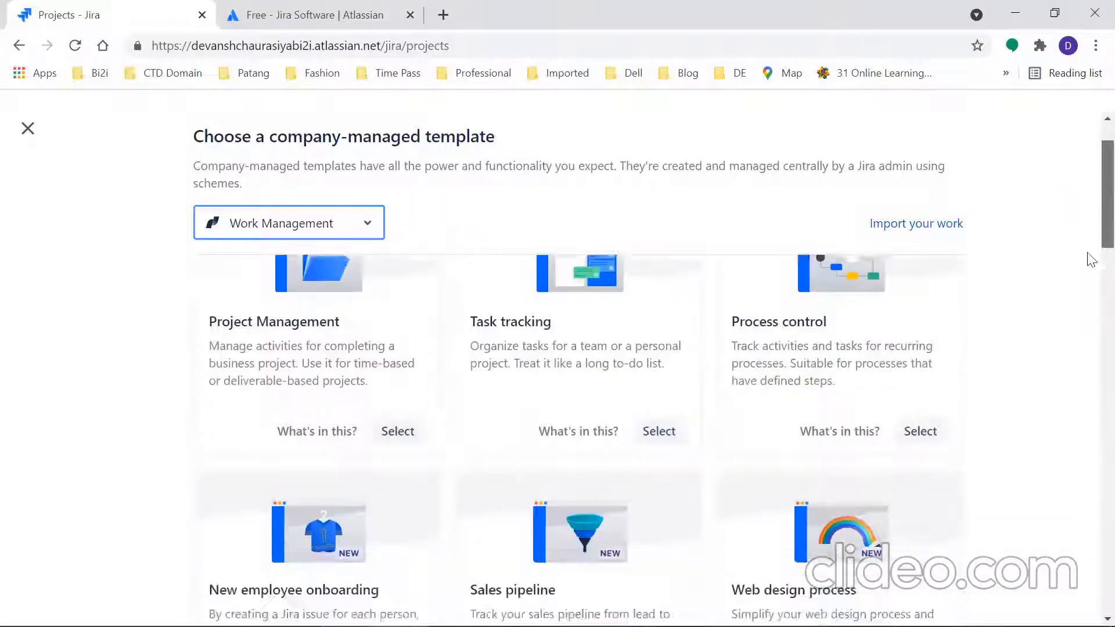
pyautogui.scroll(-13, 1085, 308)
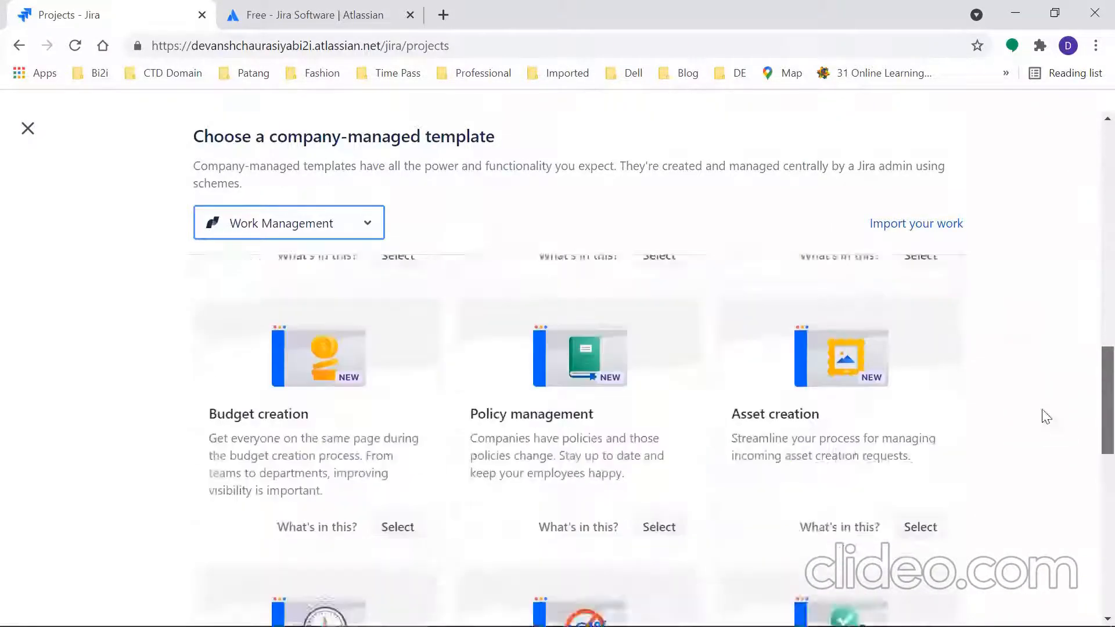
pyautogui.scroll(-10, 1046, 416)
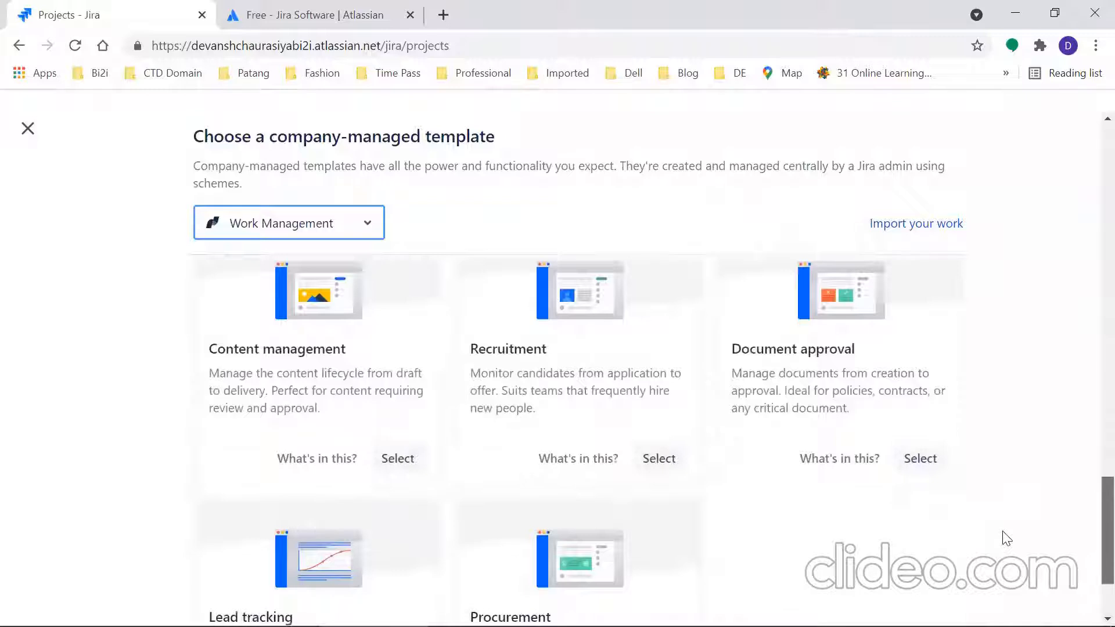
pyautogui.scroll(-2, 1005, 552)
pyautogui.scroll(10, 1022, 464)
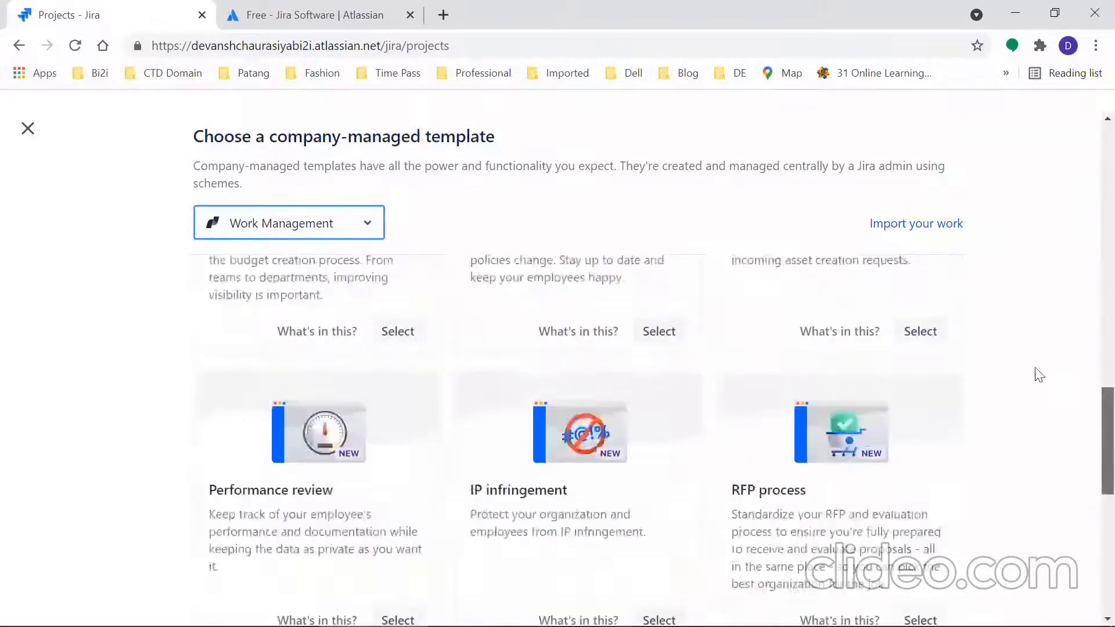
pyautogui.scroll(10, 1031, 290)
# Step: Choose the Scrum template from the Software category and create the project
pyautogui.click(313, 226)
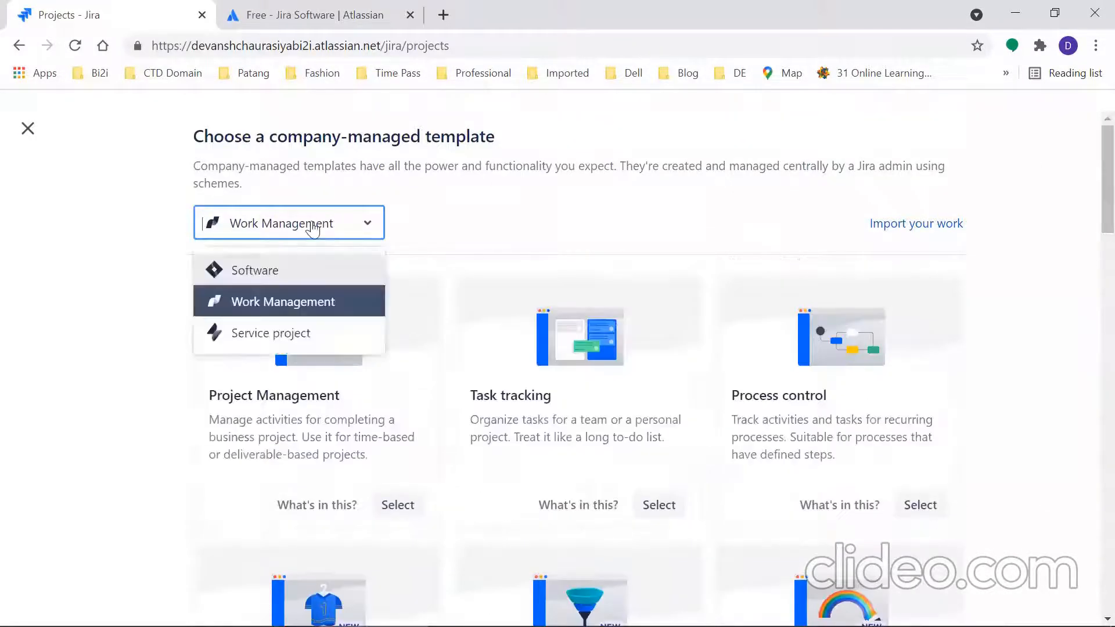
pyautogui.click(281, 269)
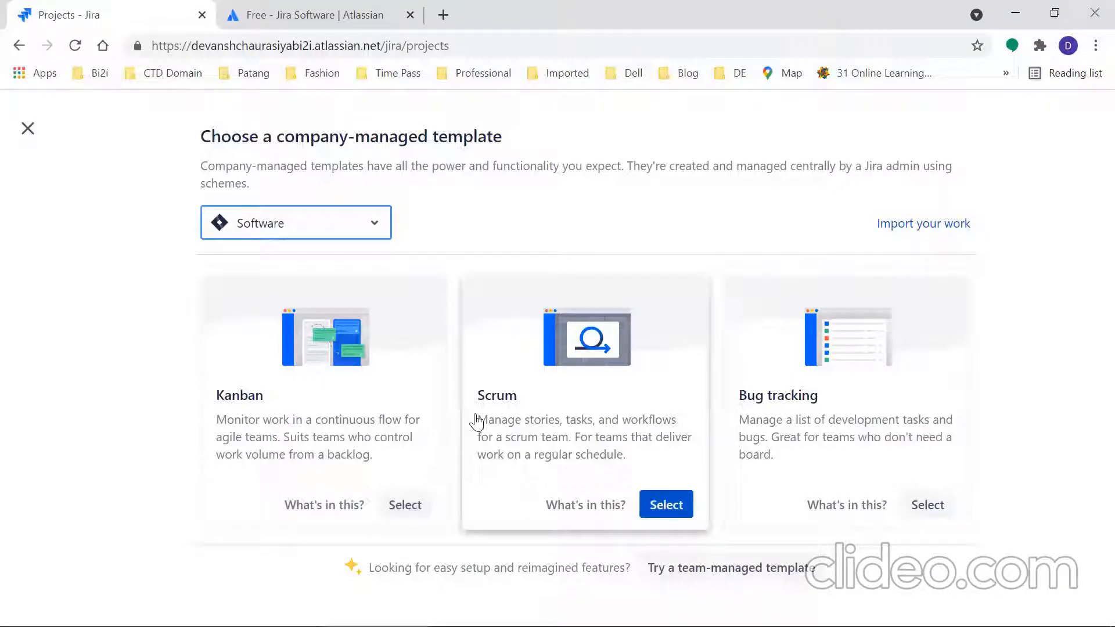
pyautogui.click(605, 428)
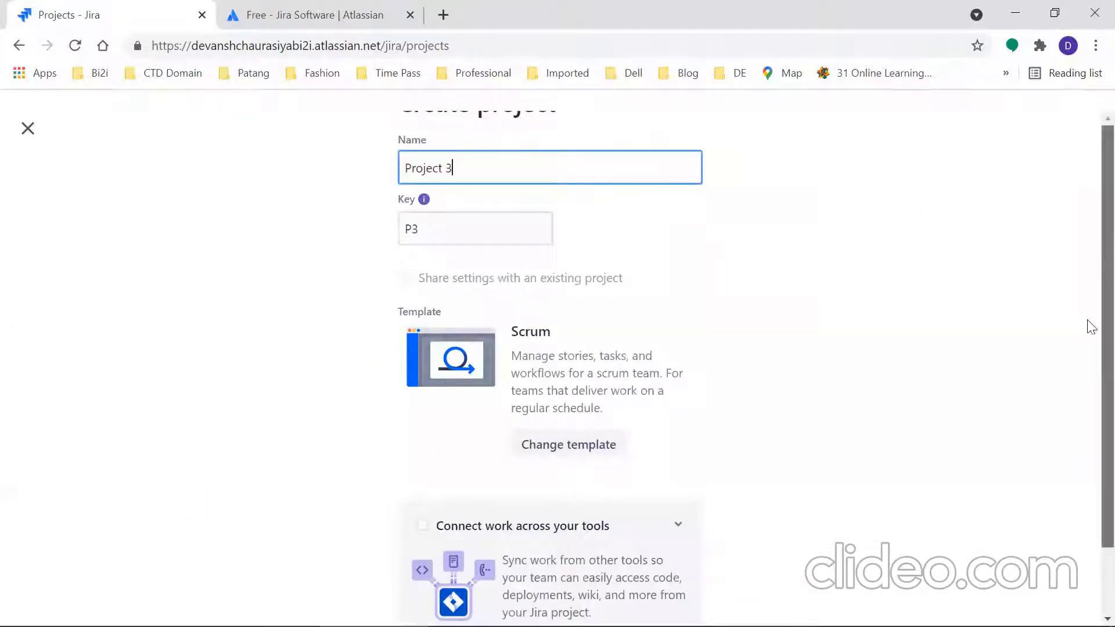
pyautogui.scroll(-2, 1092, 327)
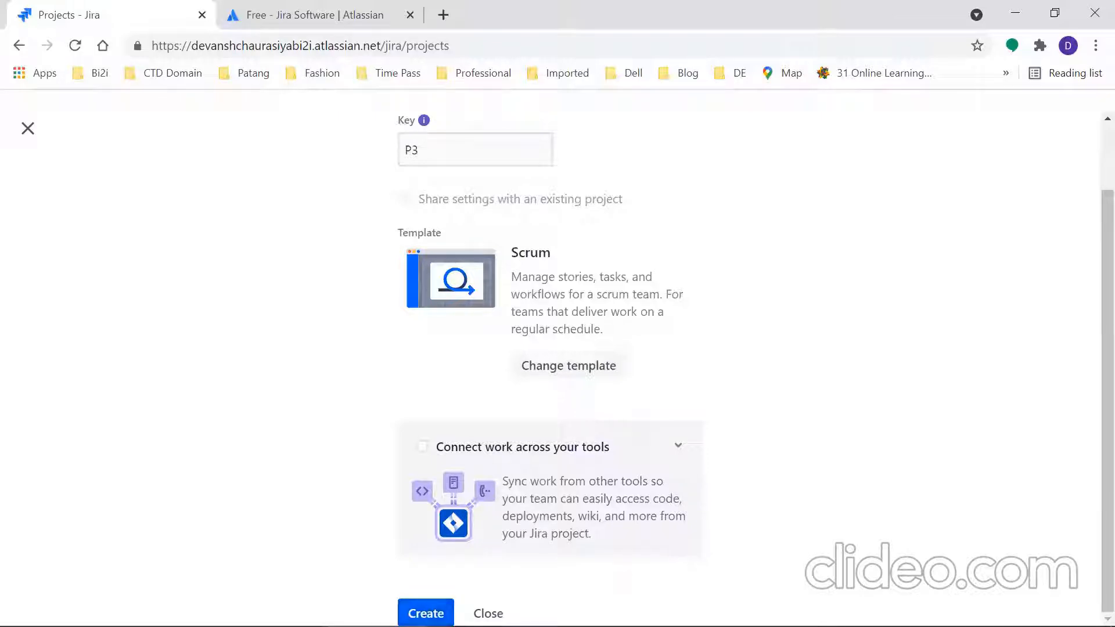
pyautogui.press('Return')
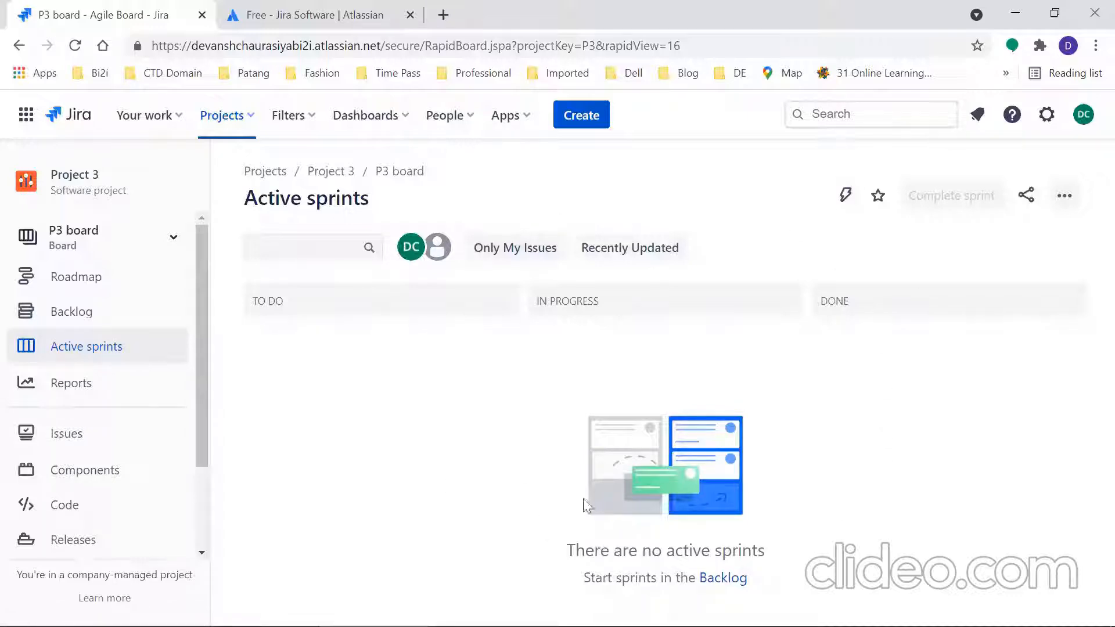
# Step: Open the backlog of the Project 3 board
pyautogui.moveTo(570, 554); pyautogui.dragTo(727, 558)
pyautogui.click(668, 553)
pyautogui.click(53, 322)
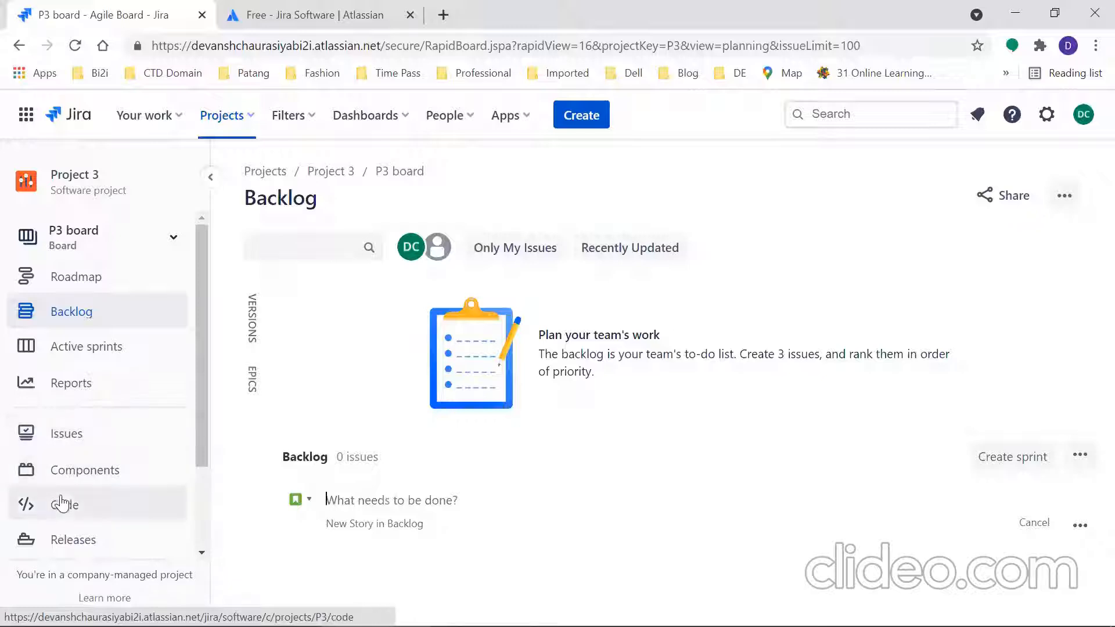
# Step: Open the project settings of Project 3 at its details, leaving the name as it is
pyautogui.moveTo(201, 435); pyautogui.dragTo(200, 532)
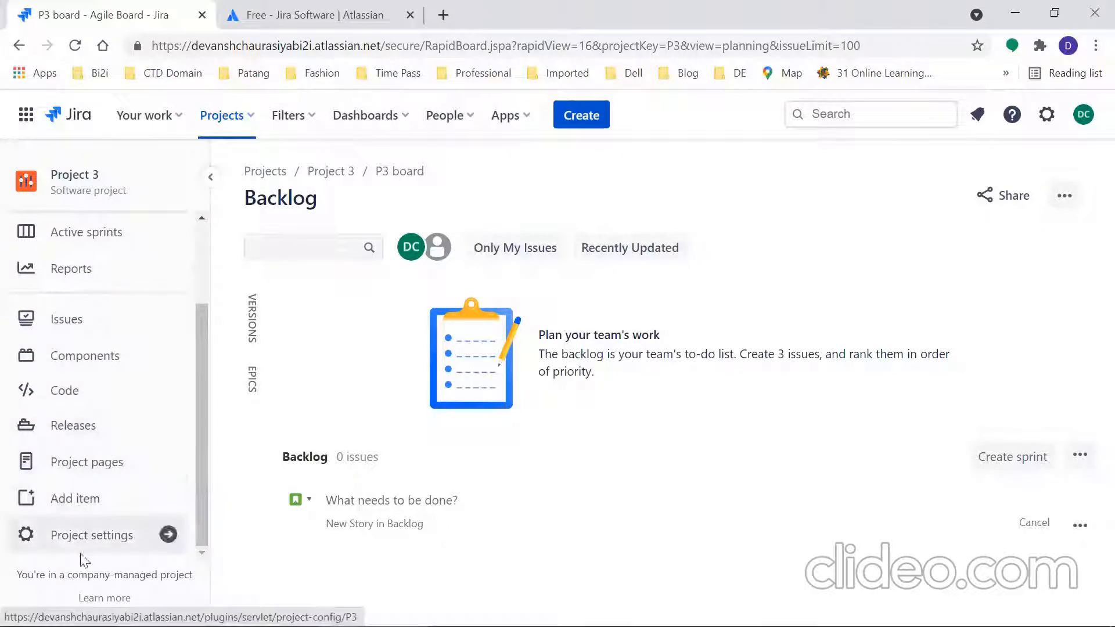
pyautogui.click(27, 537)
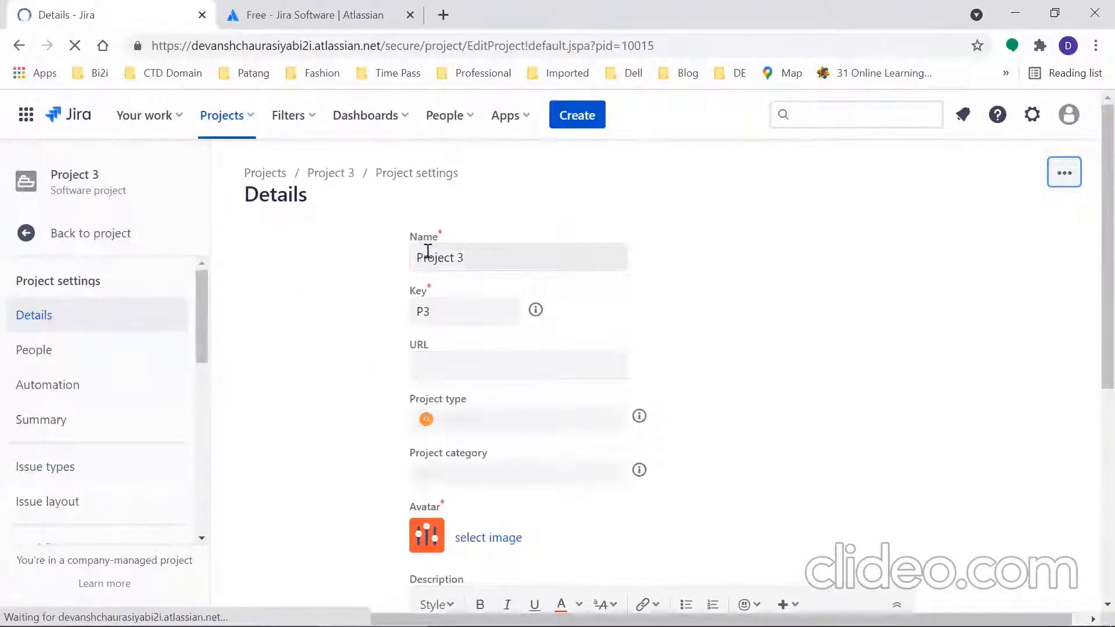
pyautogui.click(498, 261)
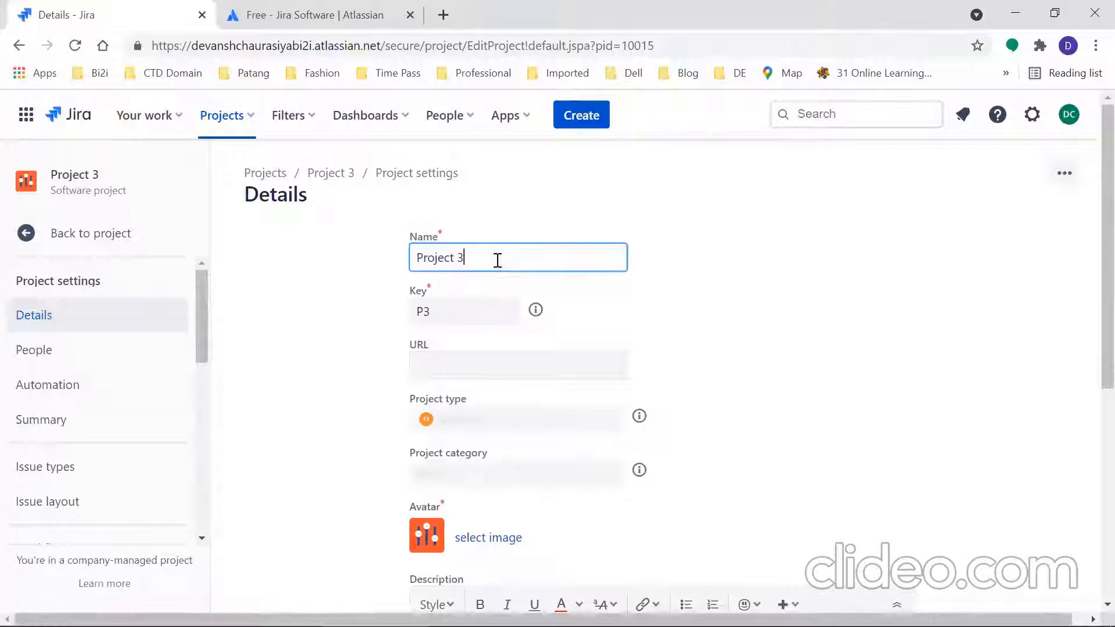
pyautogui.click(316, 289)
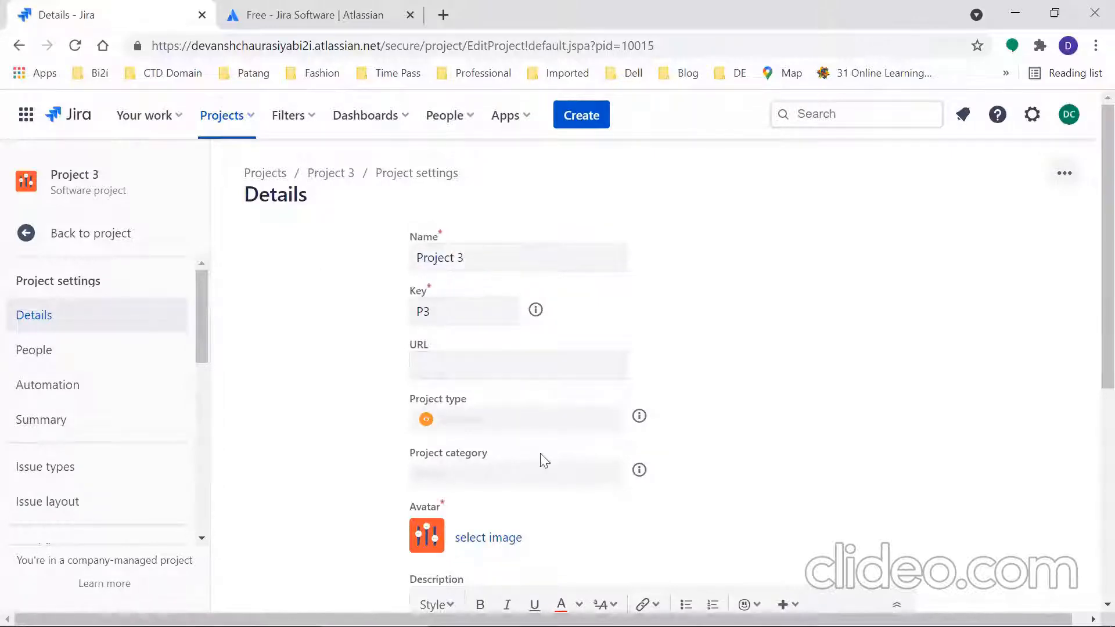
# Step: Enter "this is a training project on Jira" as the project description, leaving the project lead as it is
pyautogui.scroll(-5, 1088, 348)
pyautogui.scroll(-1, 1088, 488)
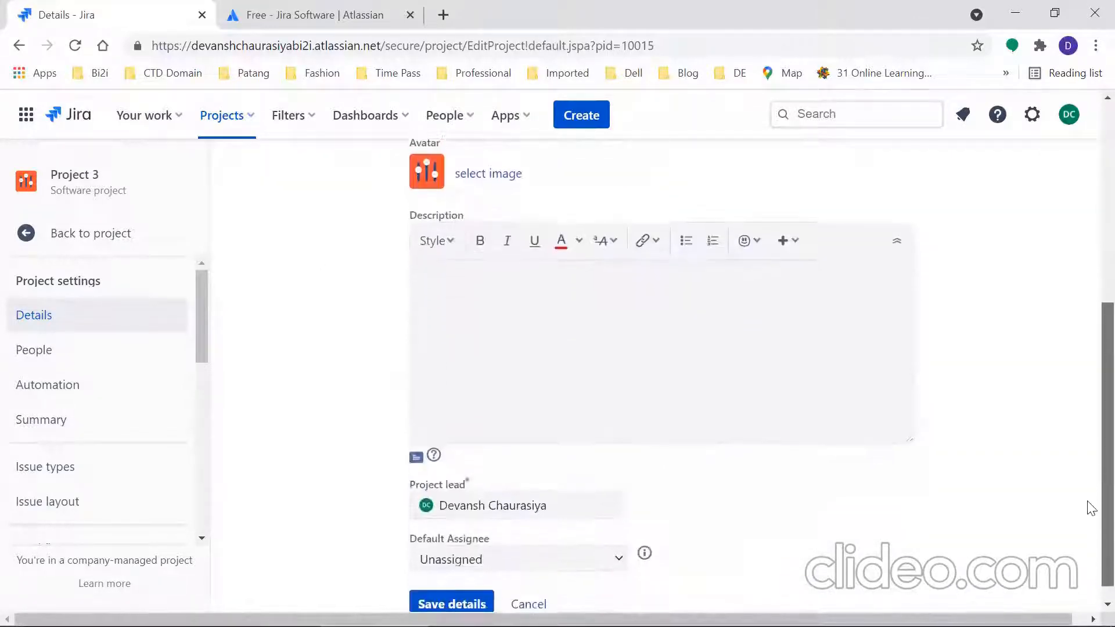
pyautogui.click(556, 344)
pyautogui.write('D')
pyautogui.press('BackSpace')
pyautogui.write('this is a')
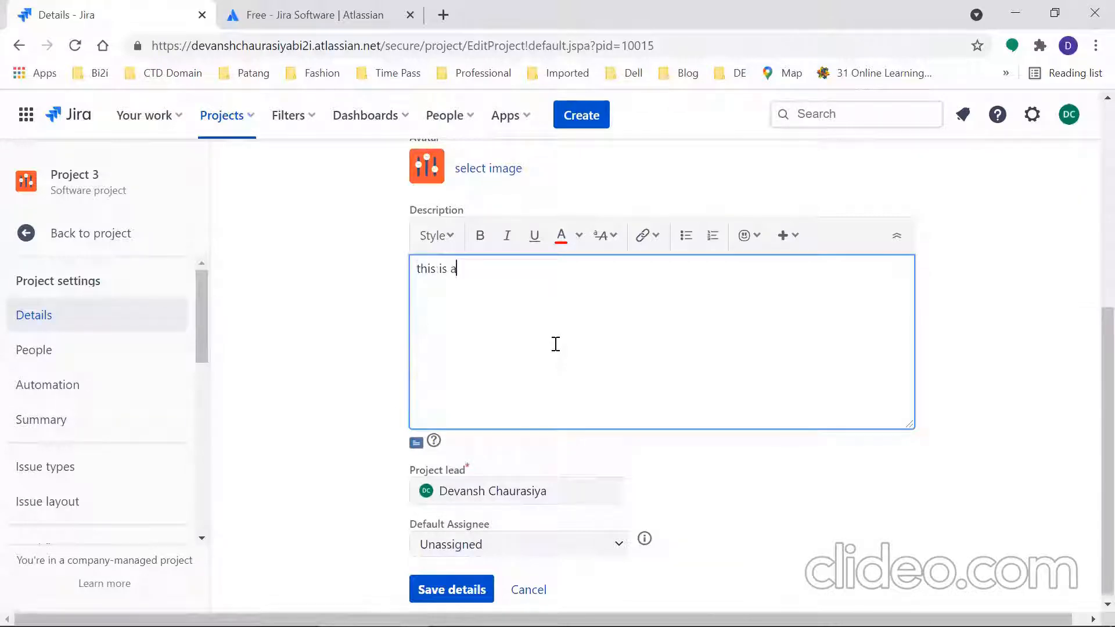
pyautogui.write(' training projec')
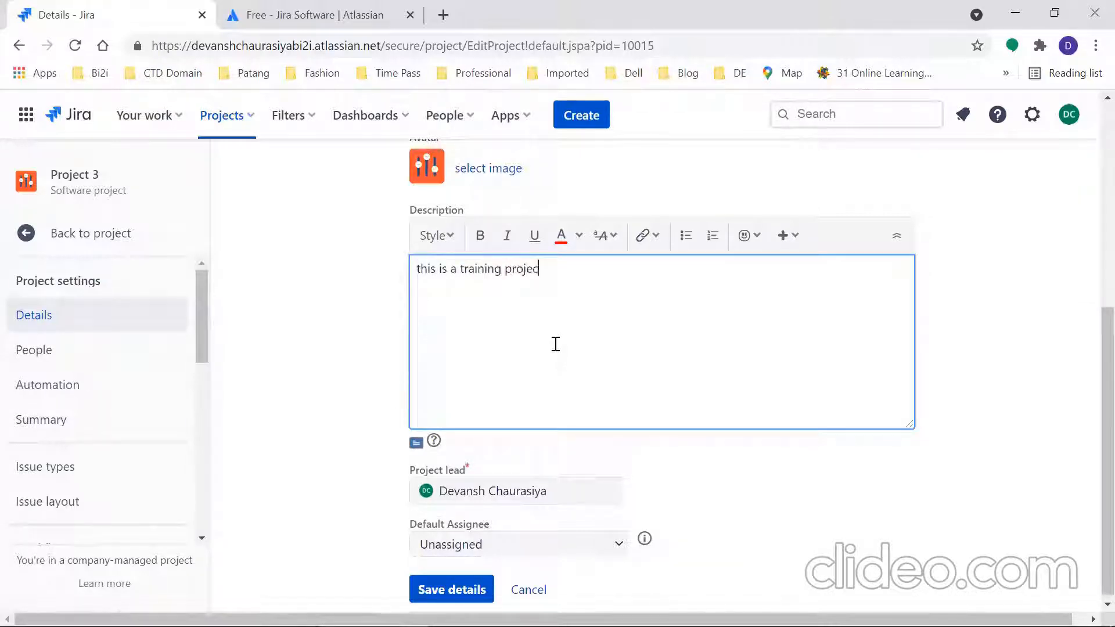
pyautogui.write('t on Jira')
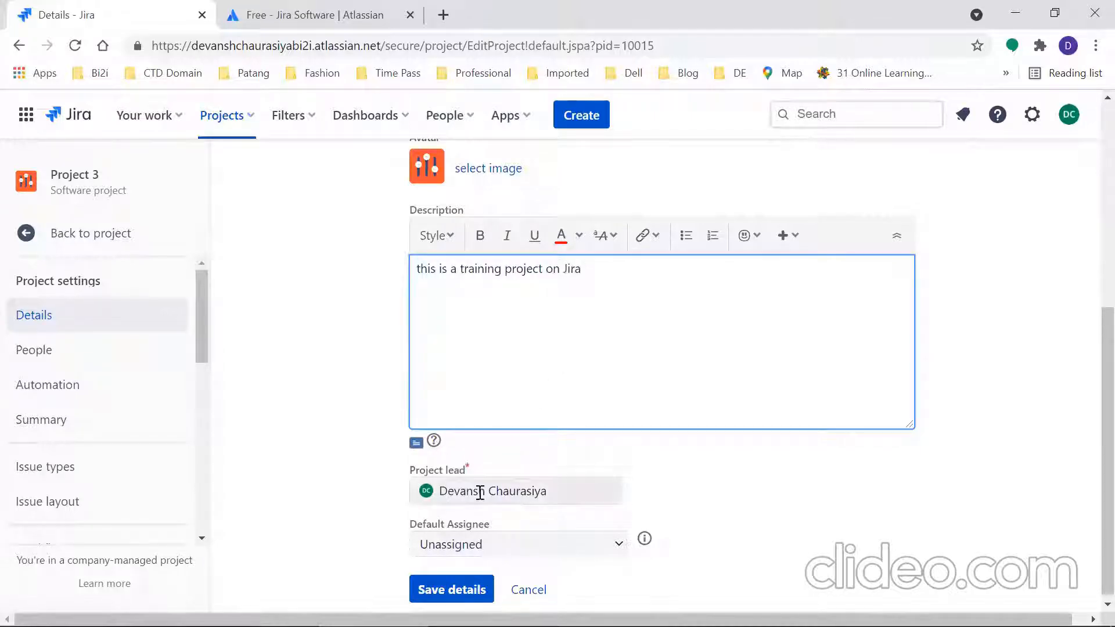
pyautogui.click(569, 490)
pyautogui.click(820, 491)
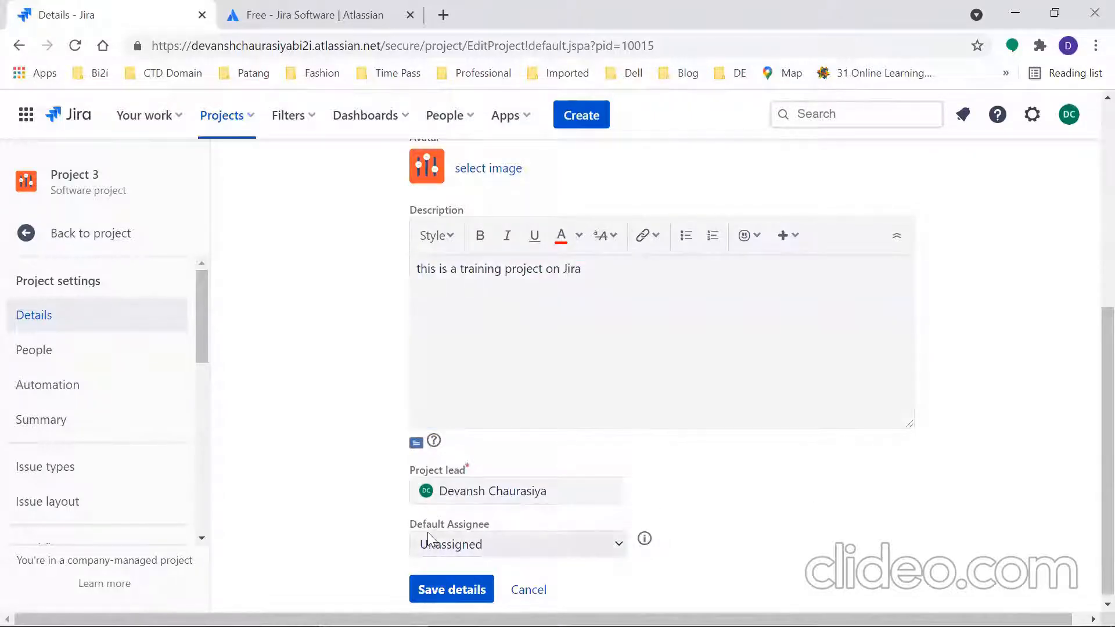
pyautogui.scroll(-1, 1080, 447)
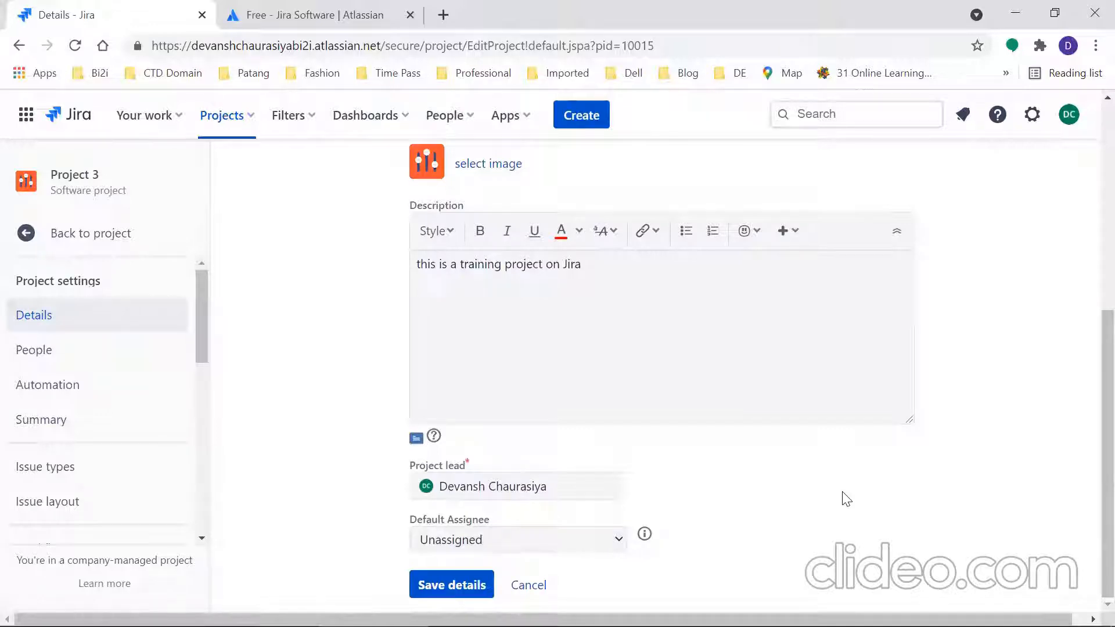
pyautogui.scroll(7, 1088, 273)
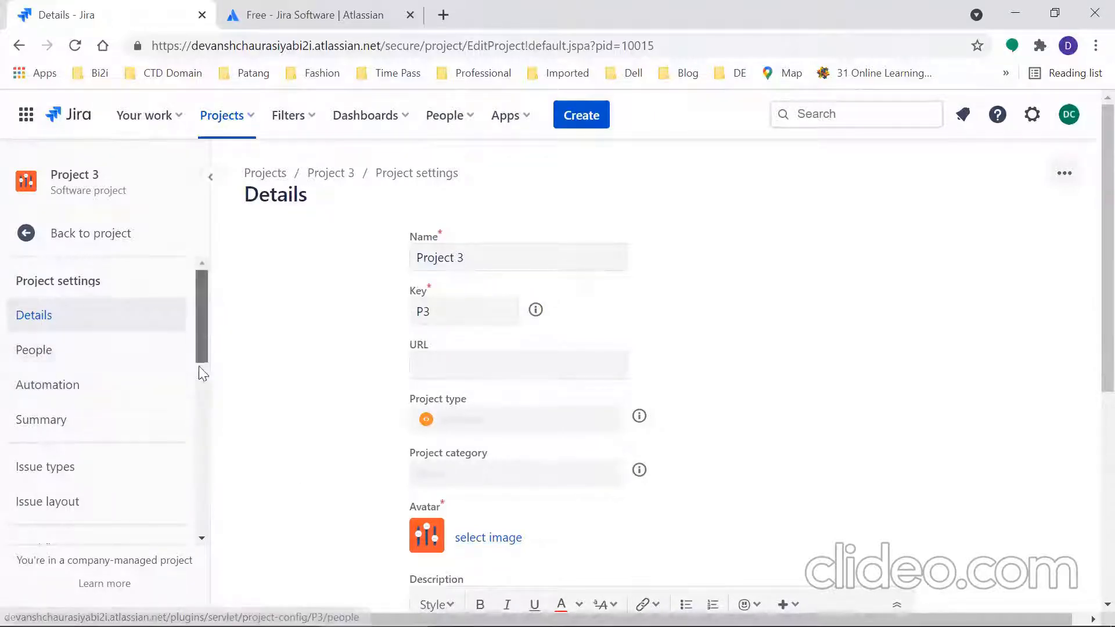
pyautogui.scroll(-3, 197, 383)
pyautogui.scroll(1, 201, 383)
pyautogui.click(44, 337)
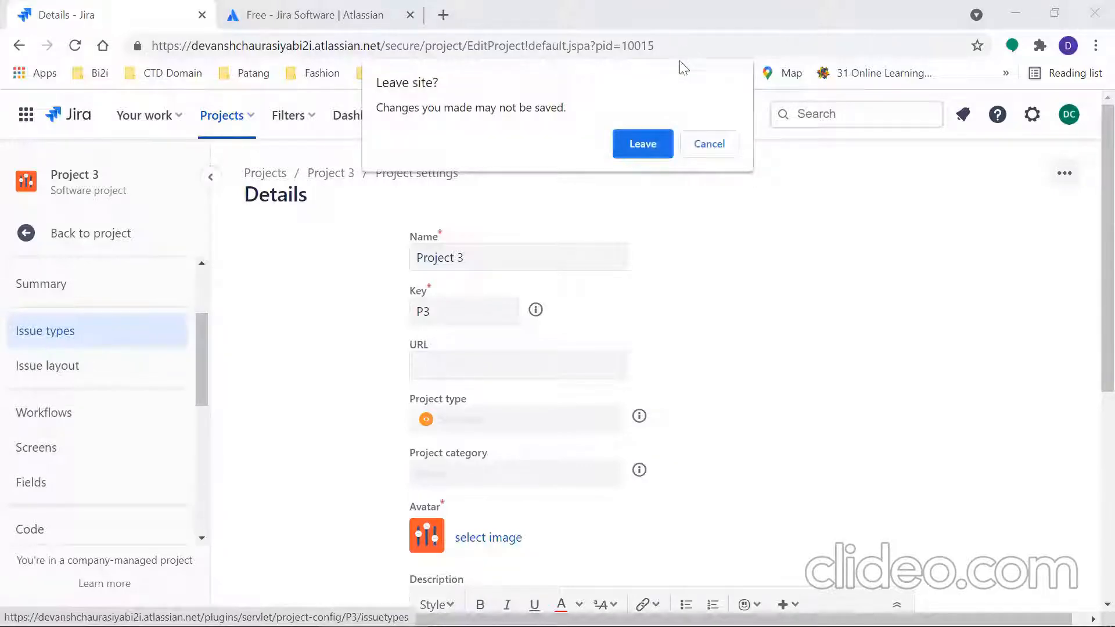
pyautogui.click(709, 144)
# Step: Save the project details of Project 3 and check the saved description
pyautogui.scroll(-6, 1091, 491)
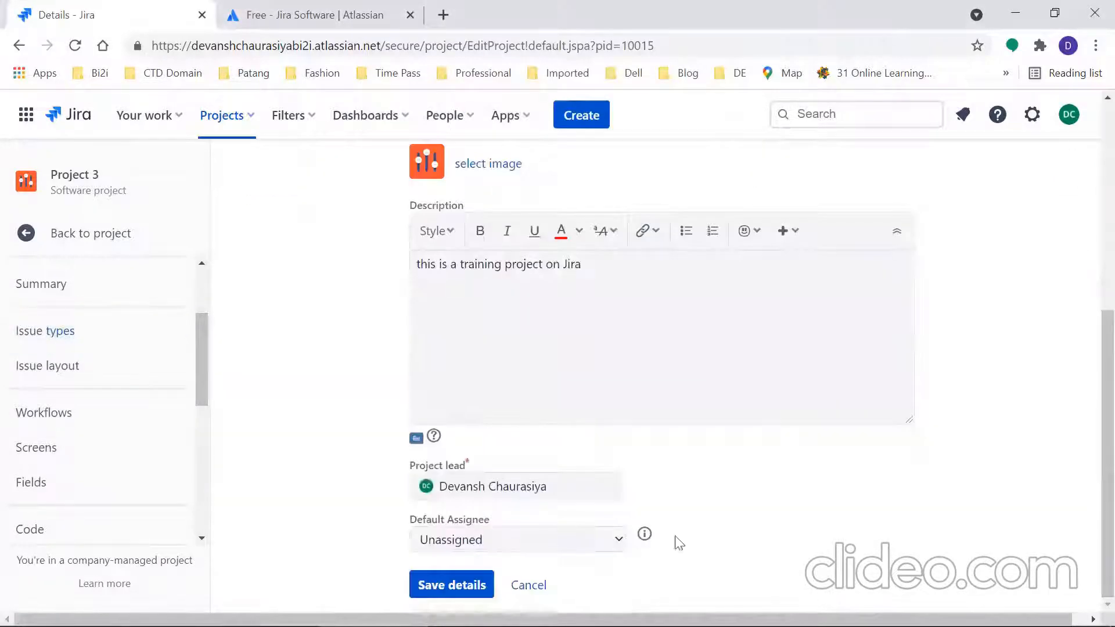
pyautogui.click(446, 597)
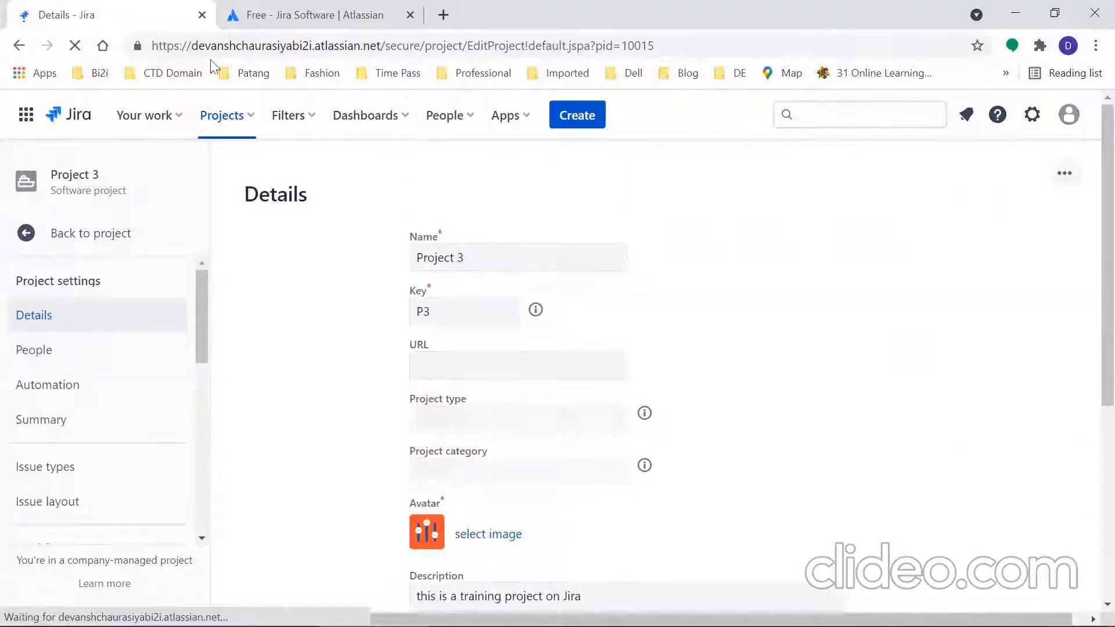
pyautogui.scroll(-2, 227, 381)
pyautogui.scroll(-4, 196, 372)
pyautogui.scroll(4, 195, 401)
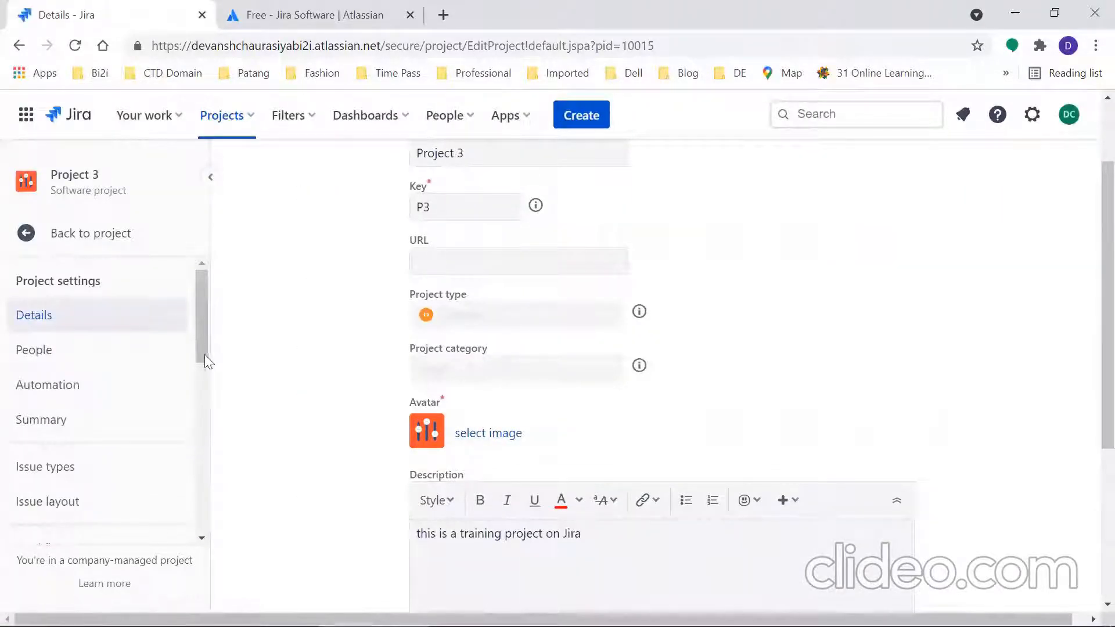
# Step: Open the issue types in the project settings and read the descriptions of Epic, Story, Task and Sub-task
pyautogui.scroll(-3, 205, 354)
pyautogui.click(70, 334)
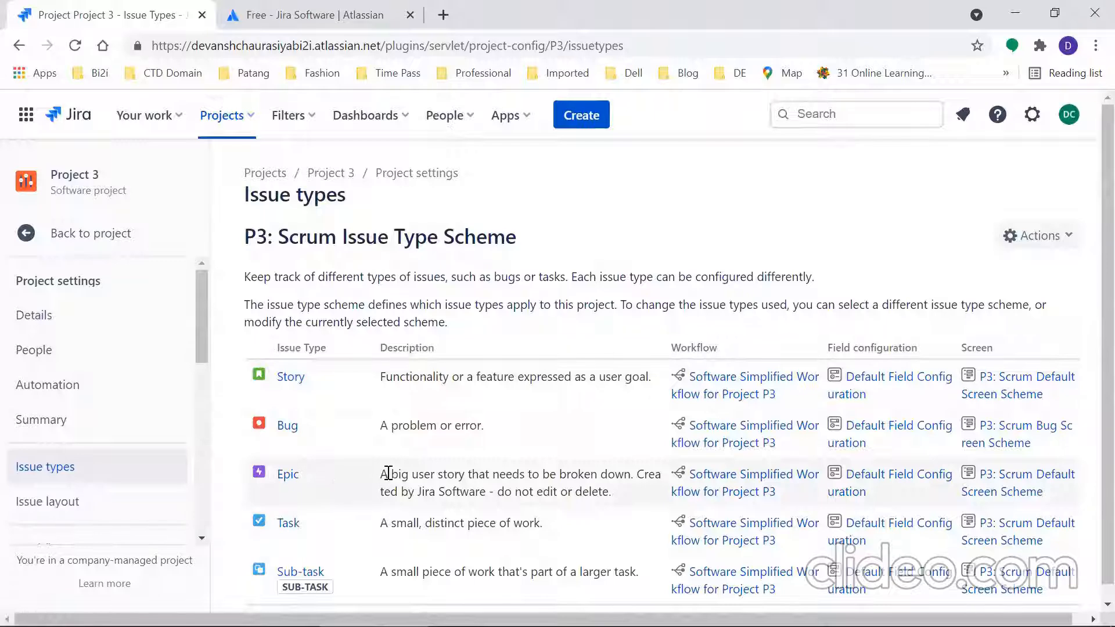
pyautogui.moveTo(381, 475); pyautogui.dragTo(633, 490)
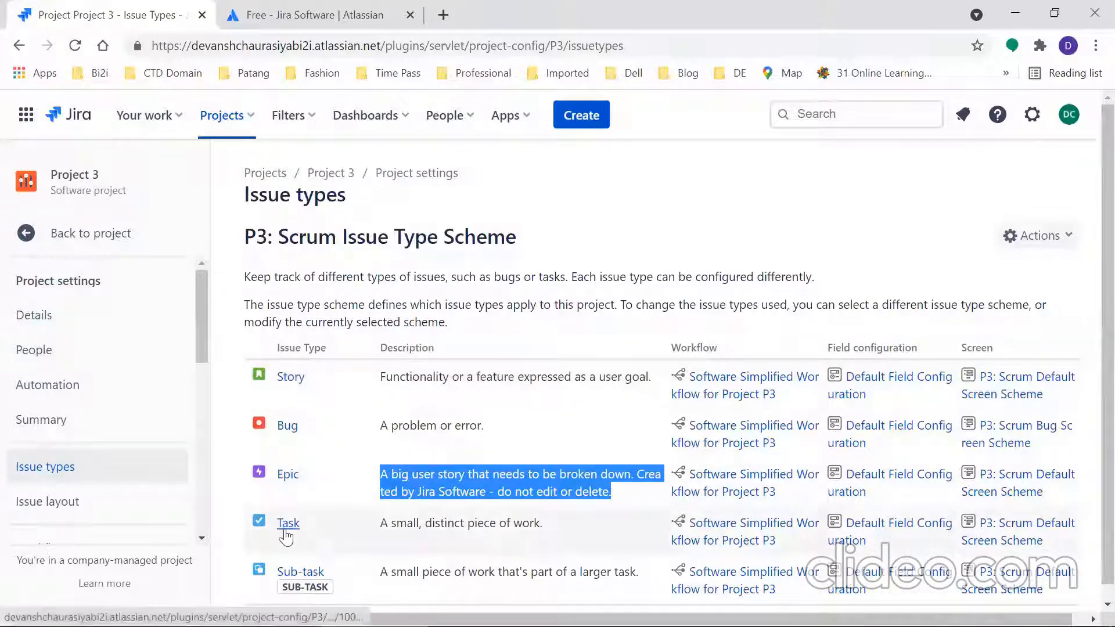
pyautogui.moveTo(380, 380); pyautogui.dragTo(653, 381)
pyautogui.tripleClick(447, 381)
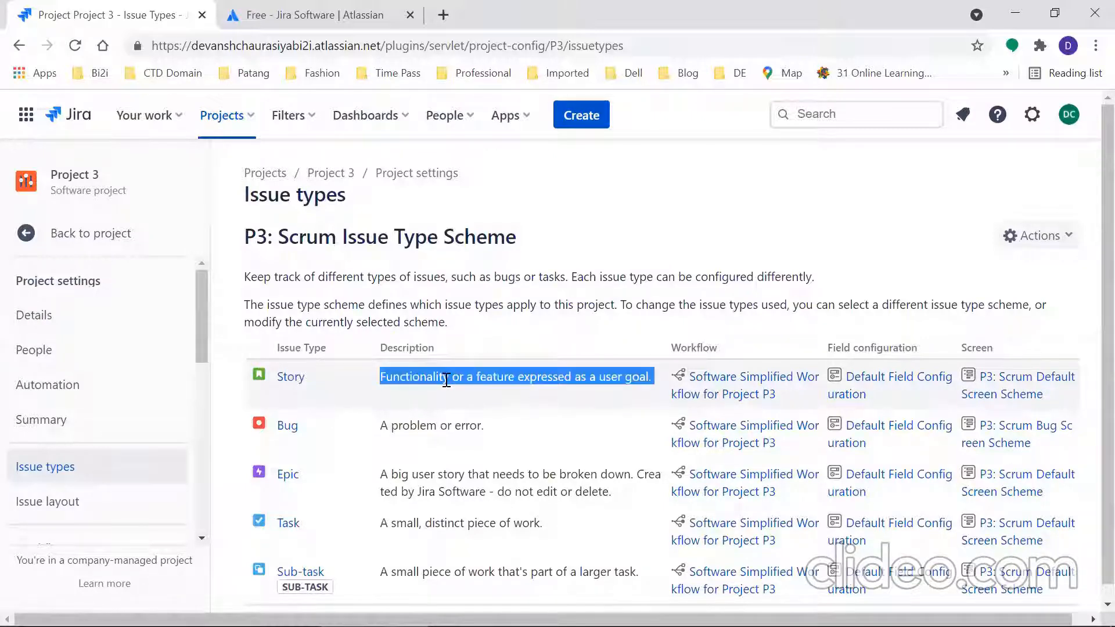
pyautogui.moveTo(383, 524); pyautogui.dragTo(545, 526)
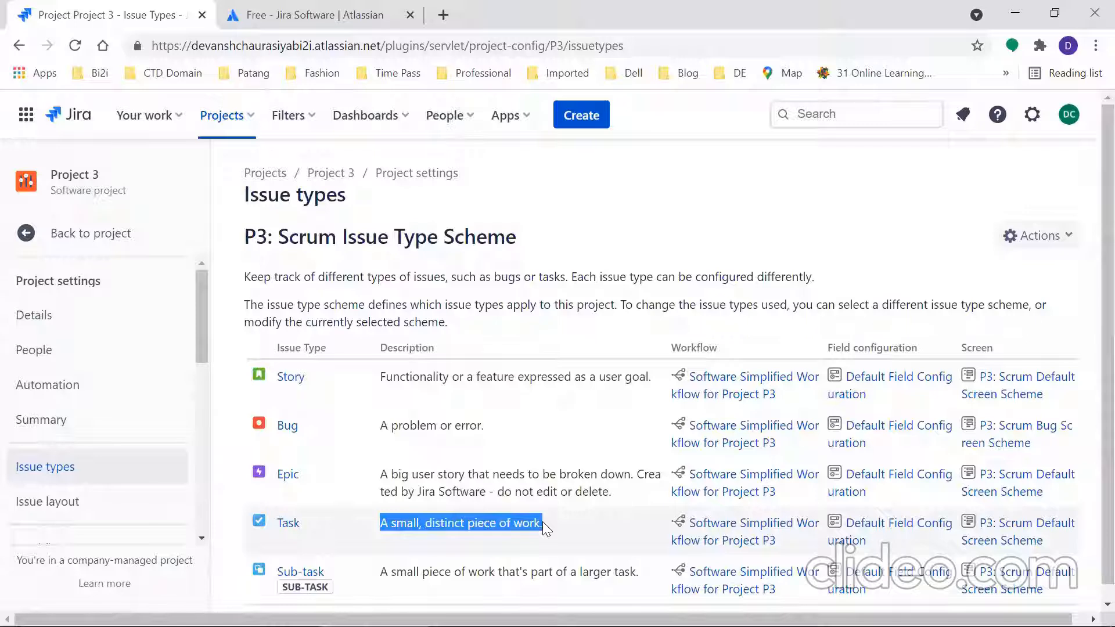
pyautogui.moveTo(382, 570); pyautogui.dragTo(642, 579)
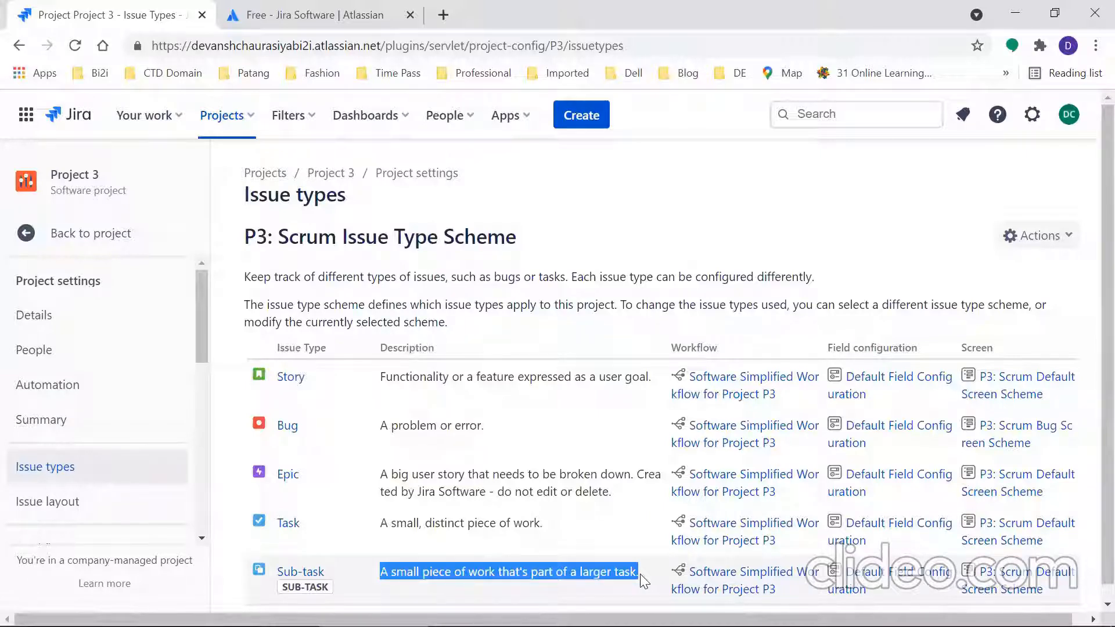
pyautogui.click(569, 307)
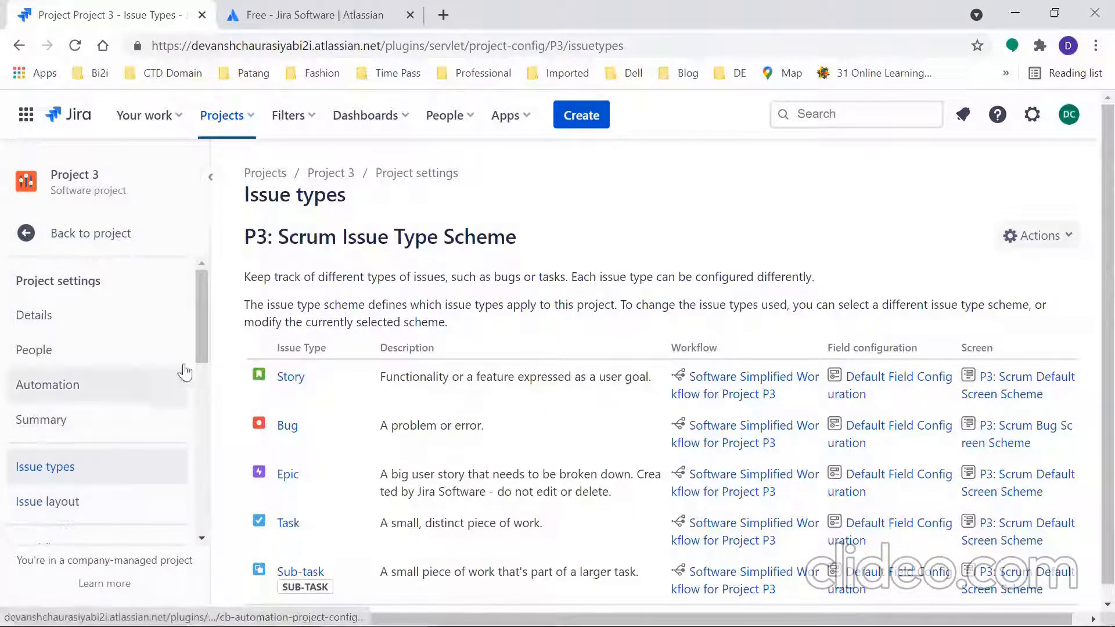
# Step: Examine the project's issue layout settings and return to the backlog of the P3 board
pyautogui.moveTo(199, 338); pyautogui.dragTo(197, 396)
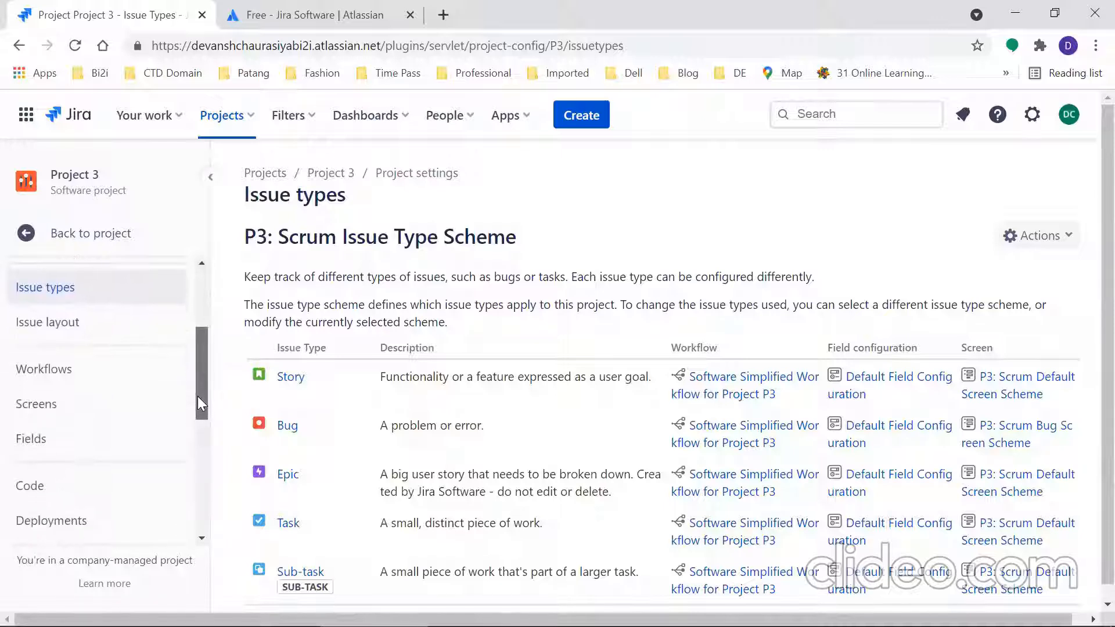
pyautogui.click(48, 321)
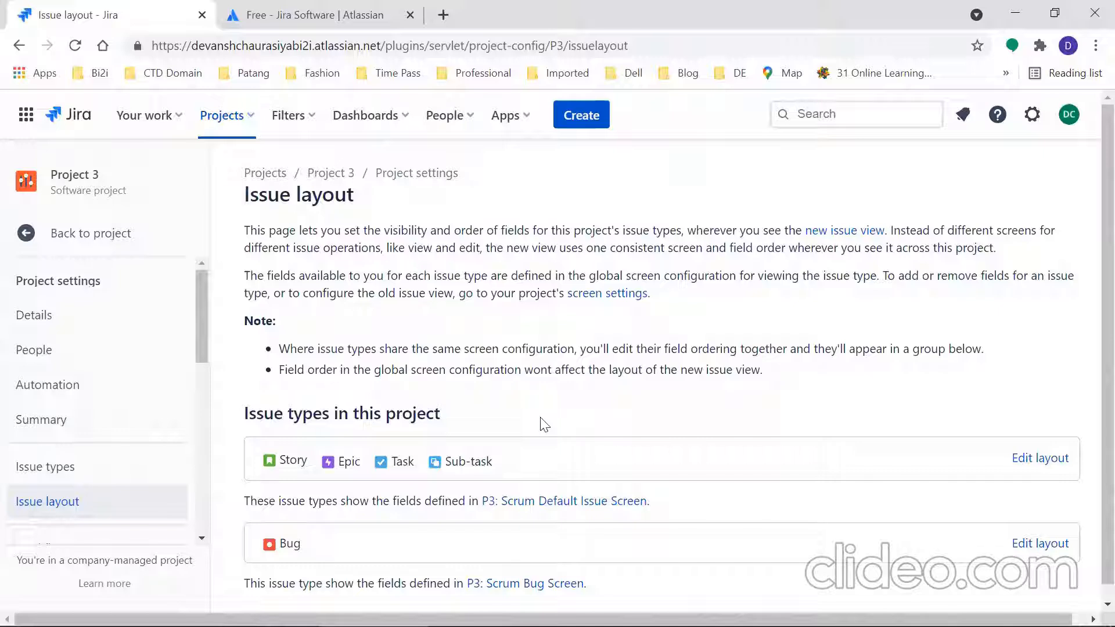
pyautogui.click(70, 237)
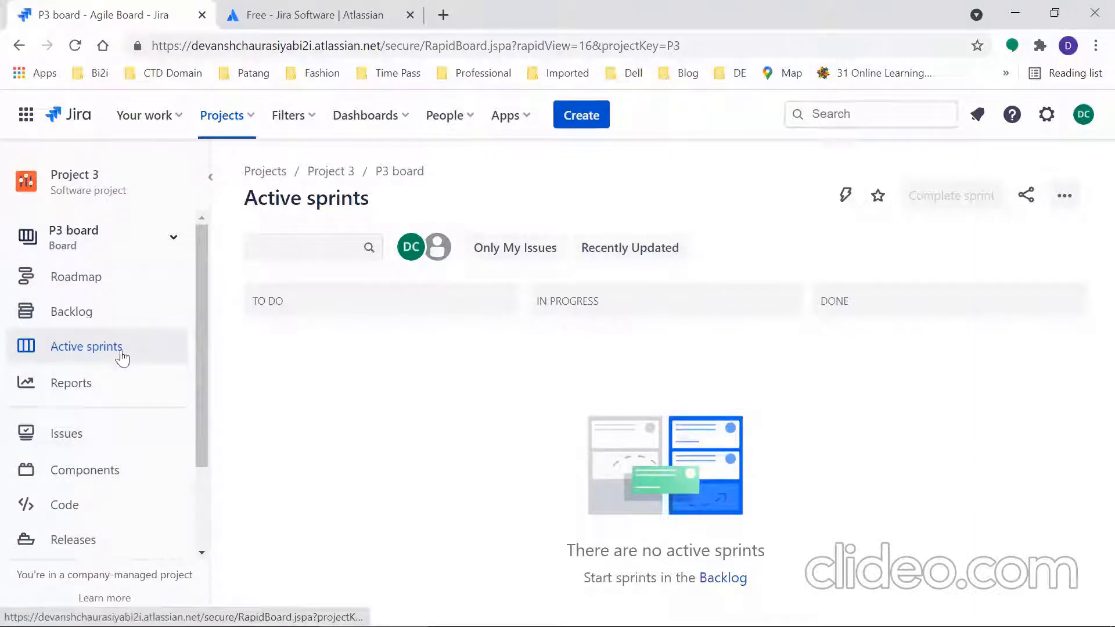
pyautogui.click(74, 314)
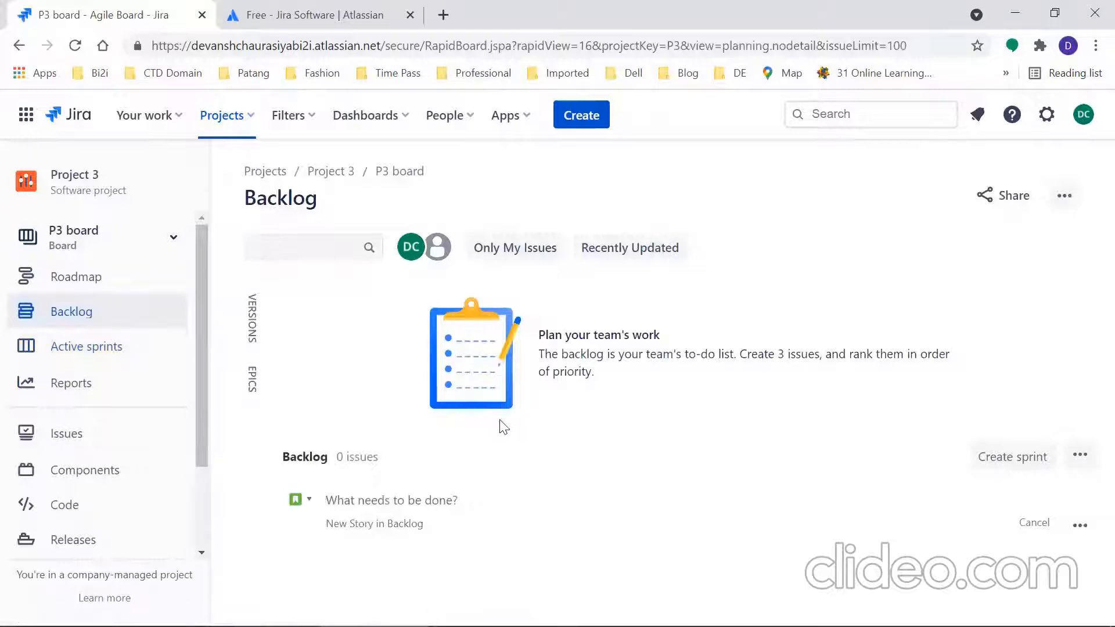
# Step: Start creating an issue, keeping Project 3 (P3) as its project, and set the issue type to Epic
pyautogui.click(579, 119)
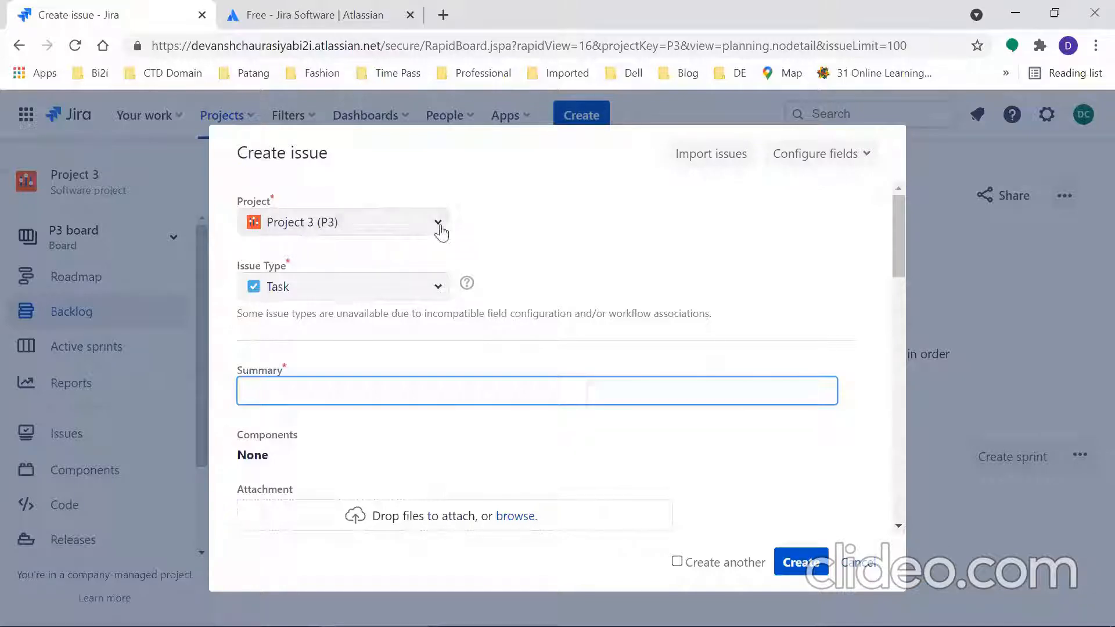
pyautogui.click(440, 223)
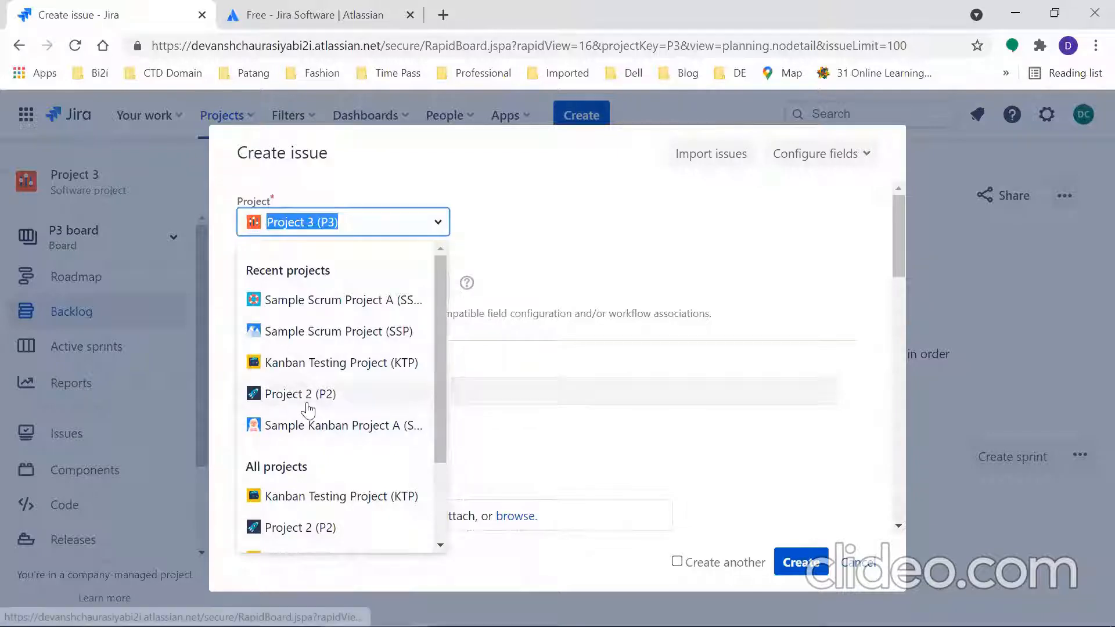
pyautogui.moveTo(438, 414); pyautogui.dragTo(441, 346)
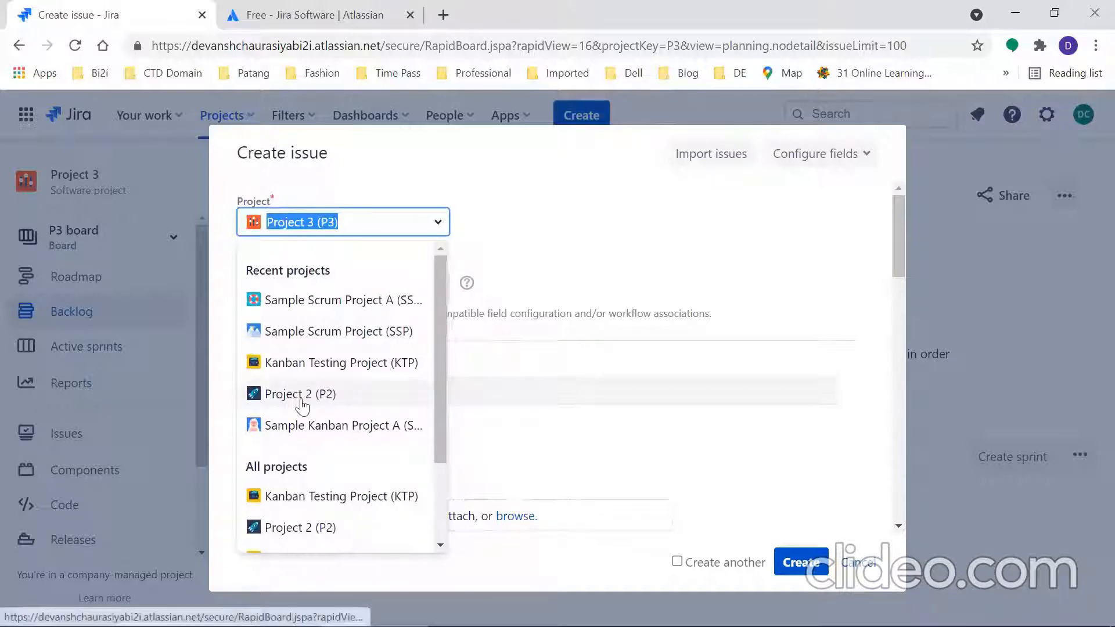
pyautogui.click(535, 225)
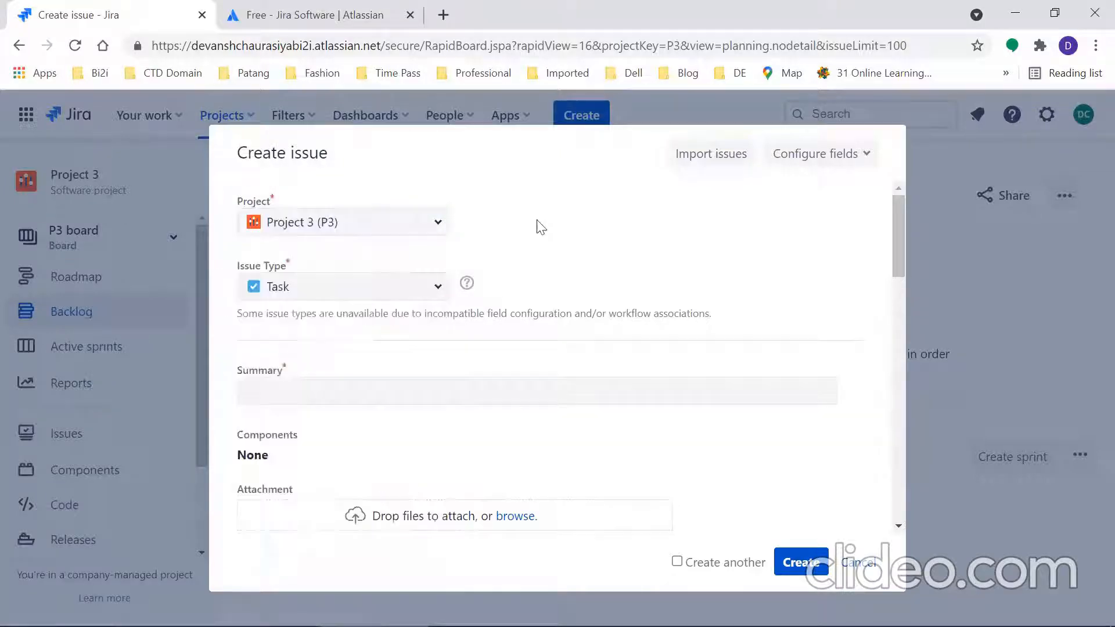
pyautogui.click(329, 287)
pyautogui.click(281, 385)
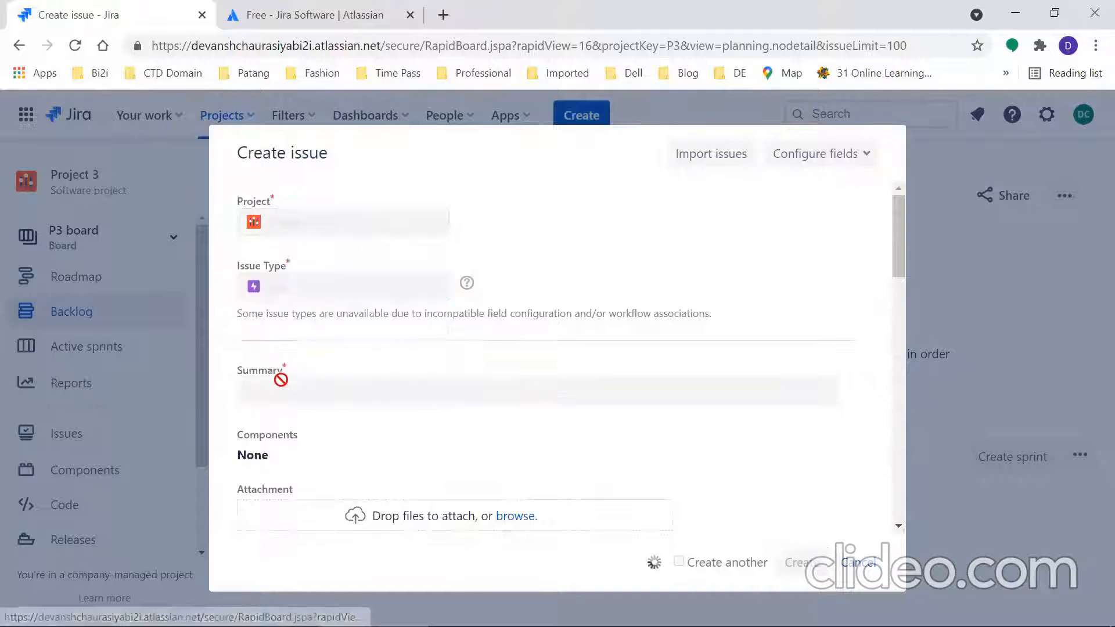
# Step: Set the epic name to "Epic 1 Name" and the summary to "Epic 1 Summary"
pyautogui.write('Epic ')
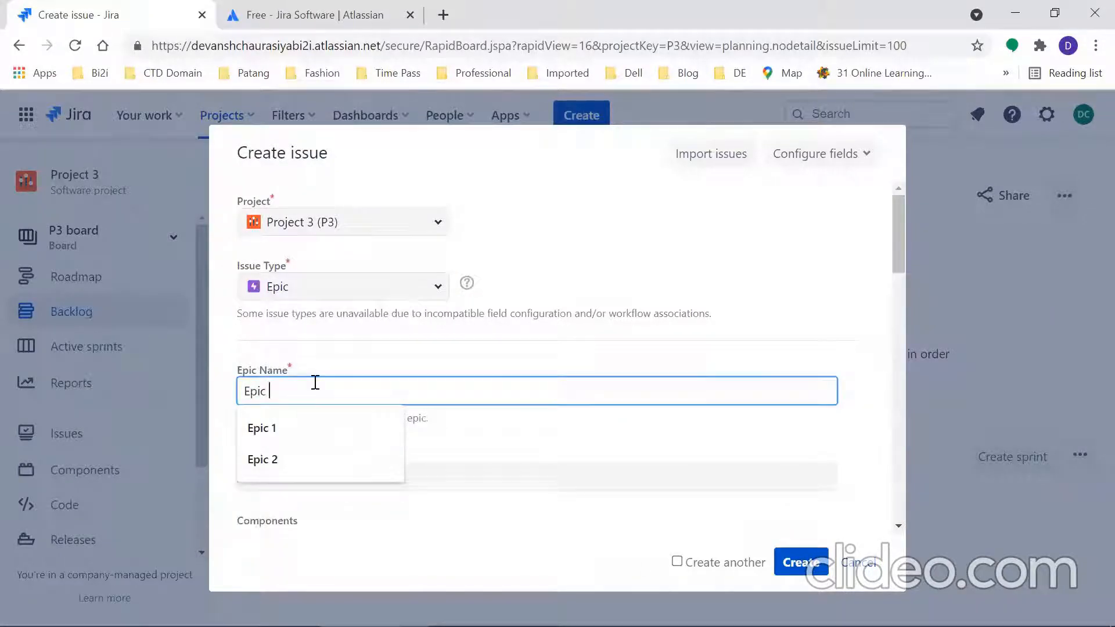
pyautogui.write('1')
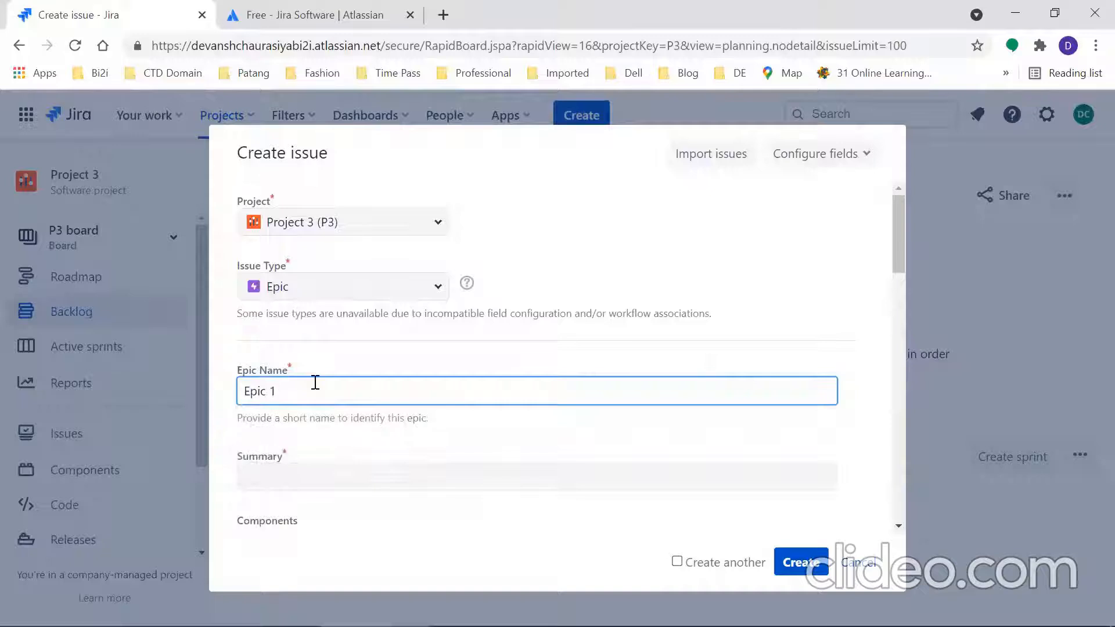
pyautogui.write(' Name')
pyautogui.click(281, 471)
pyautogui.write('Epic ')
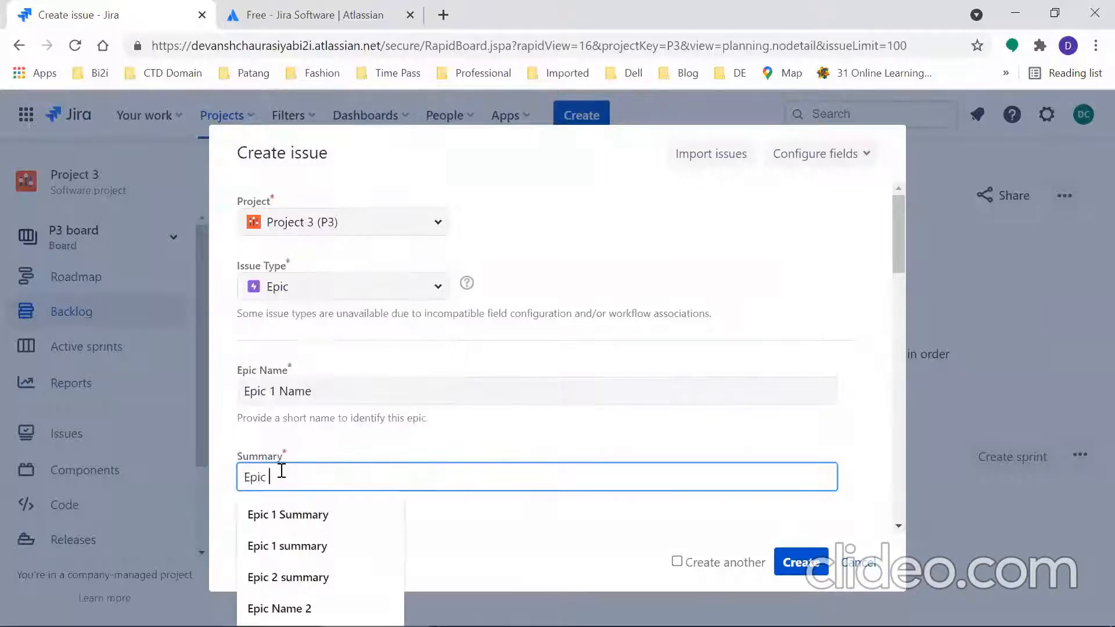
pyautogui.write('1 Summary')
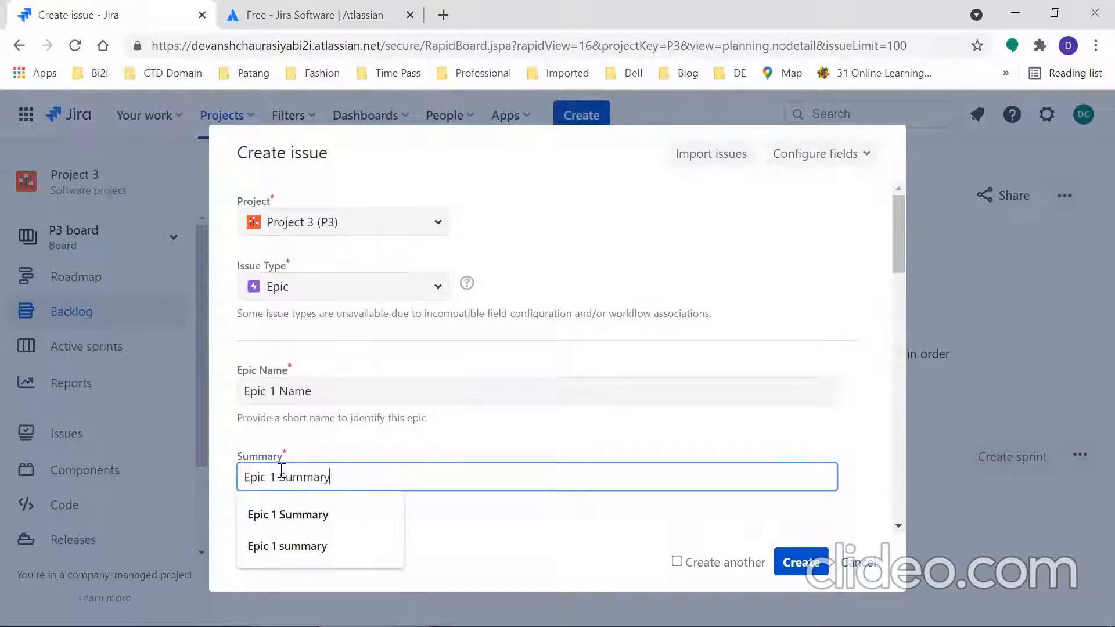
pyautogui.click(563, 438)
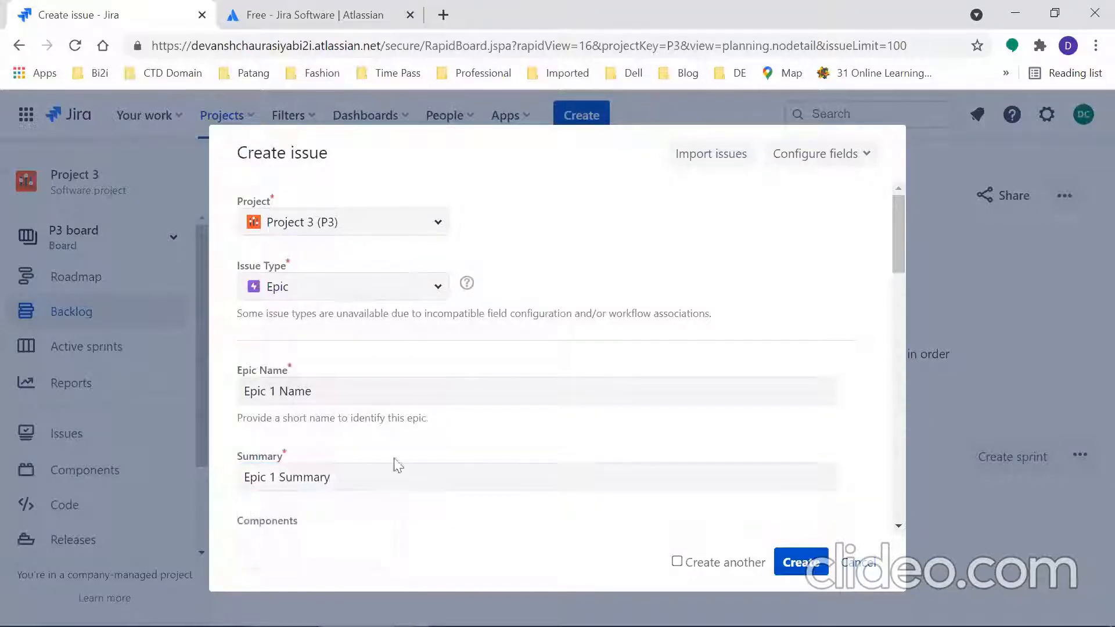
# Step: Enter "Epic 1 Description" as the description of the new epic
pyautogui.moveTo(895, 251); pyautogui.dragTo(715, 291)
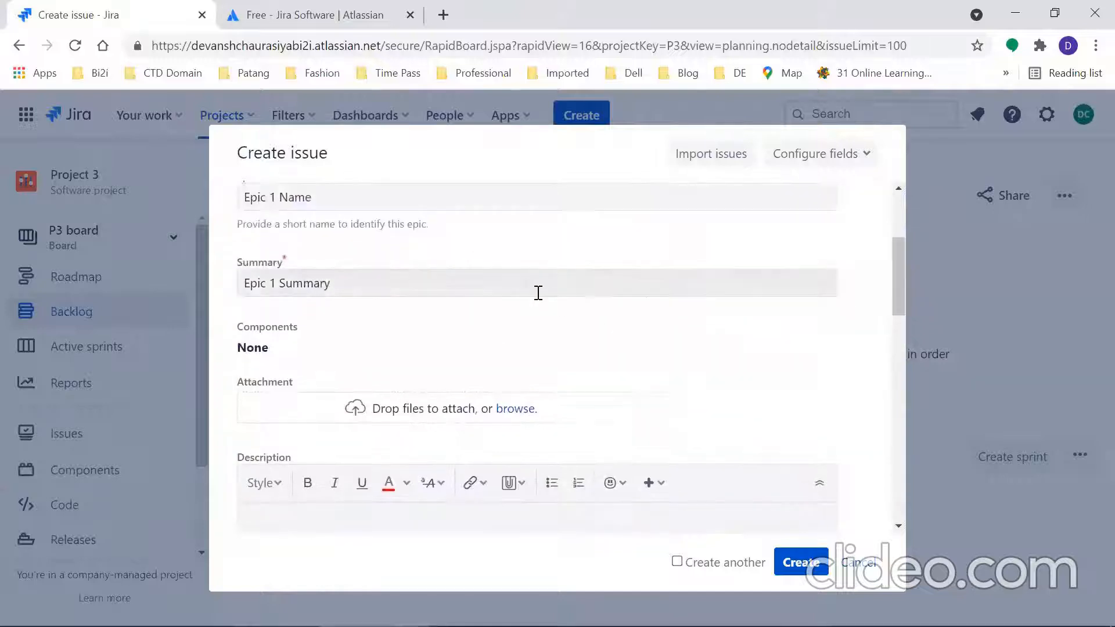
pyautogui.click(356, 520)
pyautogui.write('Ep')
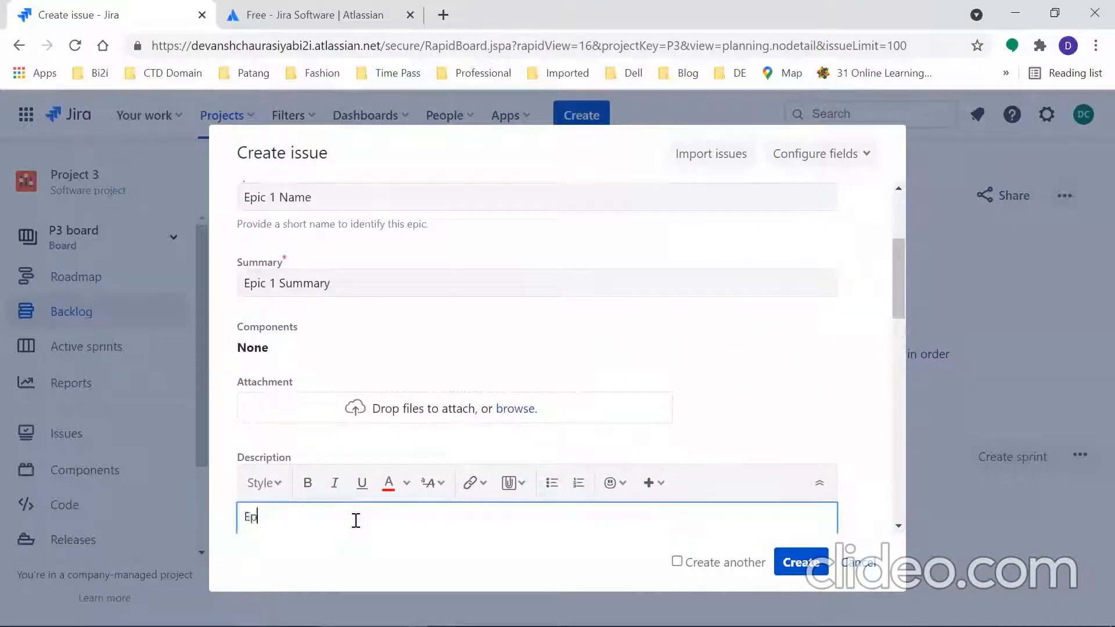
pyautogui.write('ic 1 Description')
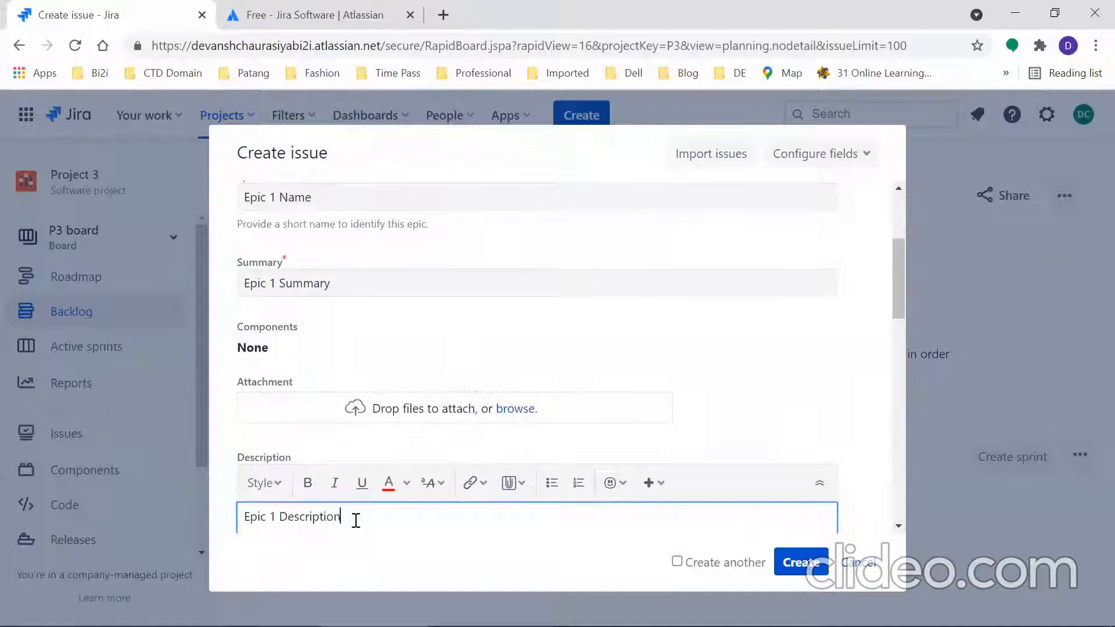
pyautogui.scroll(-3, 899, 305)
pyautogui.scroll(2, 902, 283)
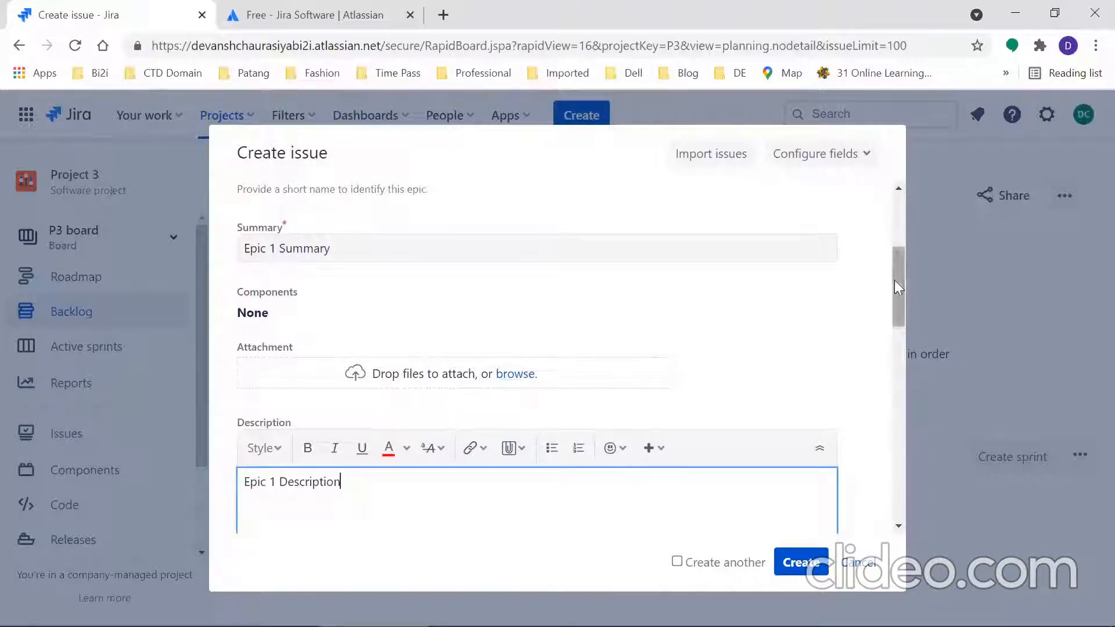
# Step: Review the remaining fields of the new epic and set its priority to Highest
pyautogui.moveTo(895, 281); pyautogui.dragTo(894, 408)
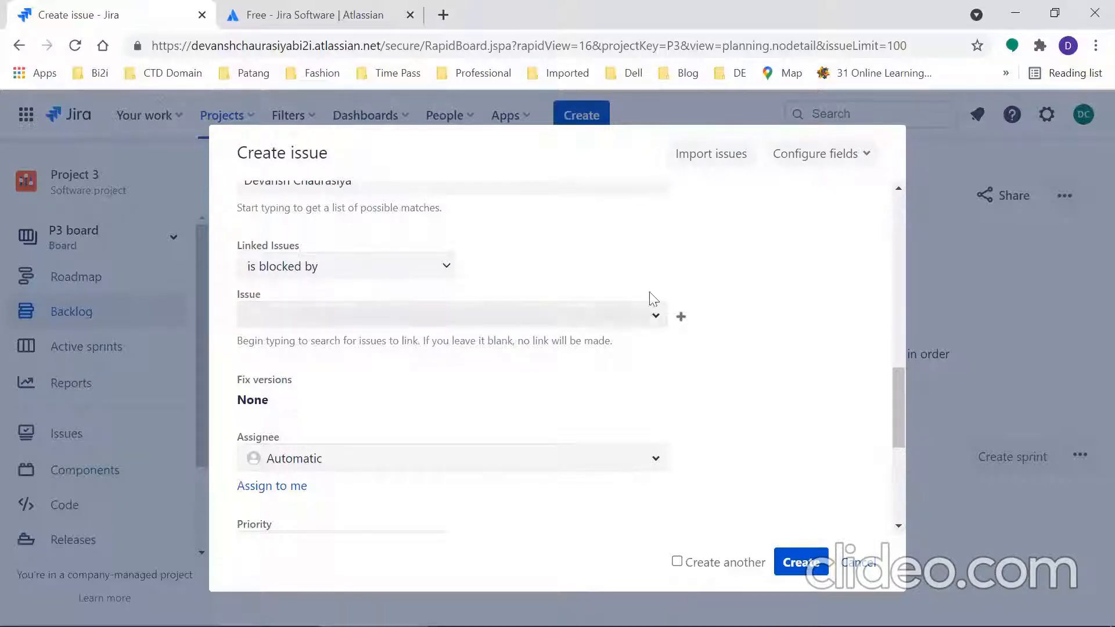
pyautogui.click(899, 383)
pyautogui.moveTo(899, 383); pyautogui.dragTo(892, 199)
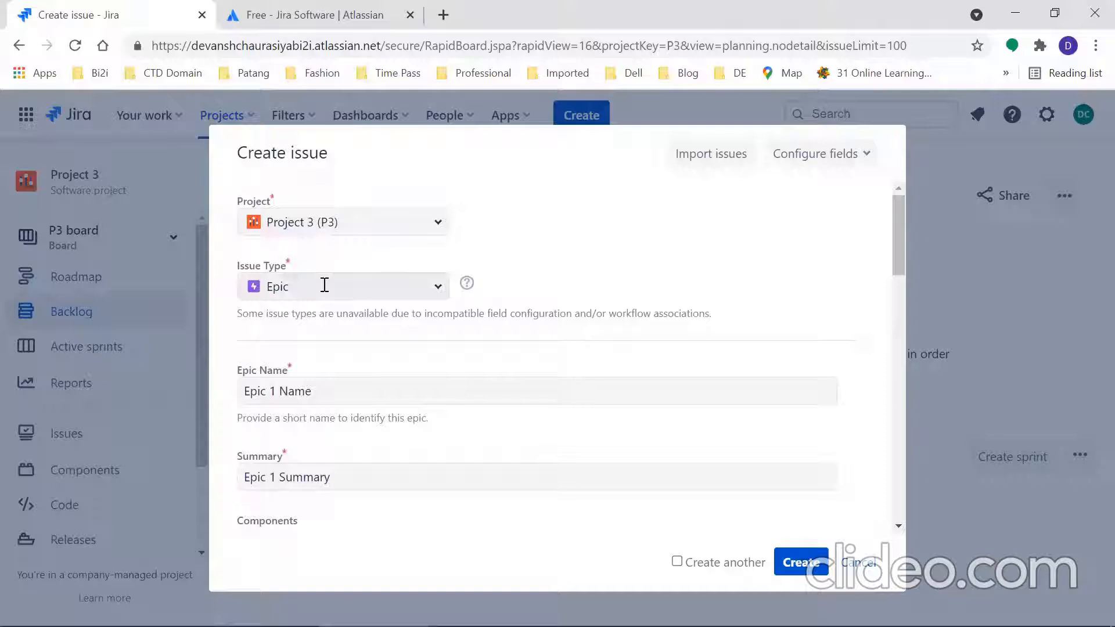
pyautogui.moveTo(897, 234); pyautogui.dragTo(880, 459)
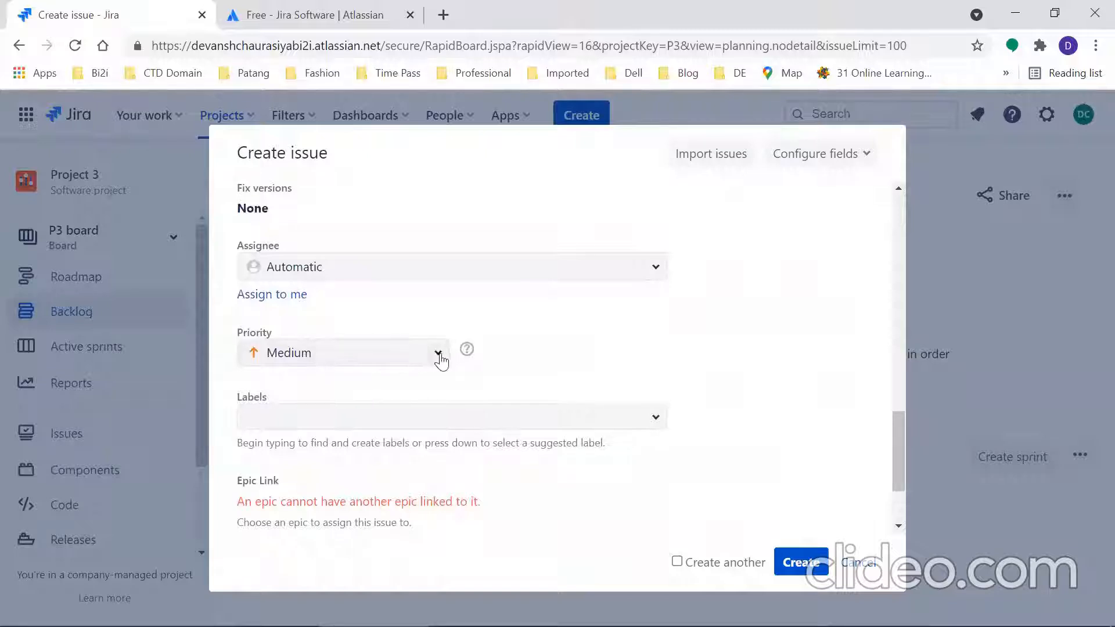
pyautogui.click(439, 354)
pyautogui.click(298, 393)
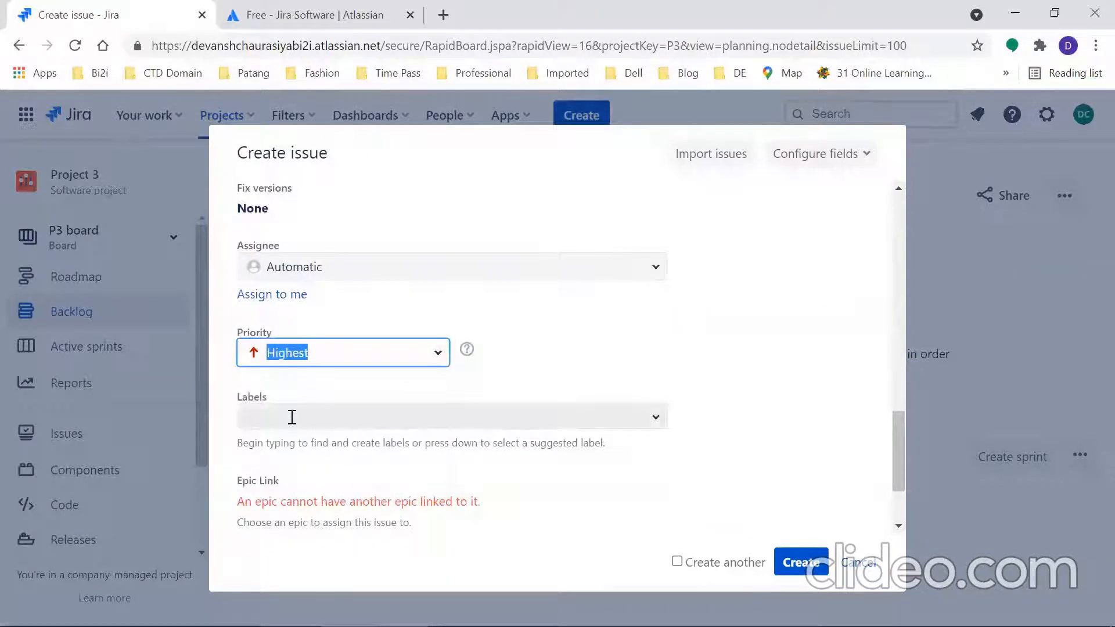
# Step: Look through the sprints available for the new epic without choosing one
pyautogui.moveTo(897, 456); pyautogui.dragTo(892, 493)
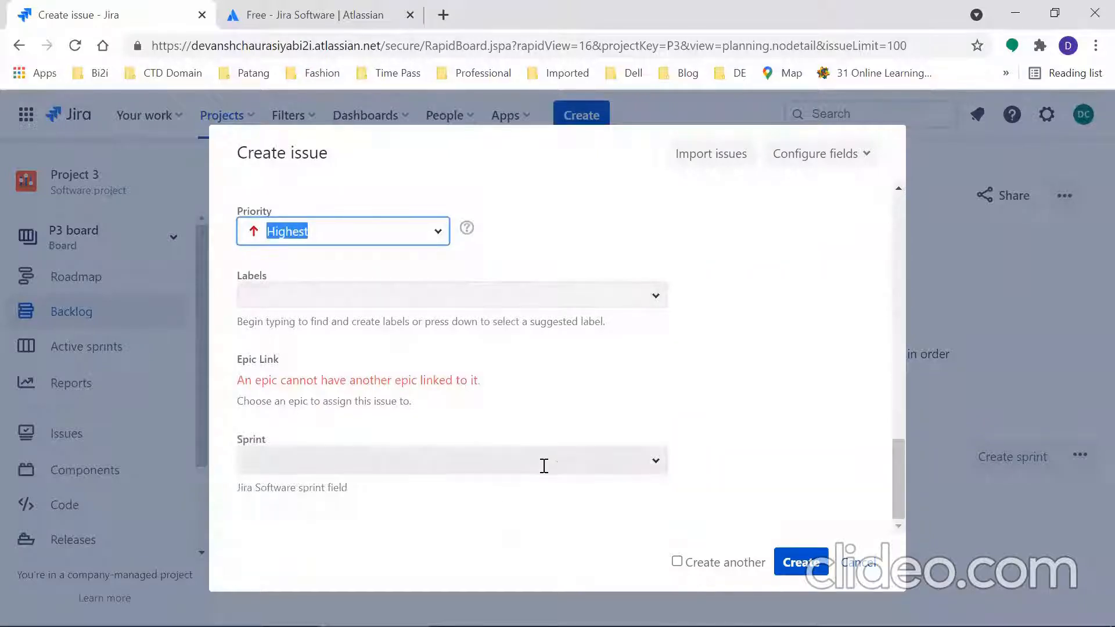
pyautogui.click(655, 467)
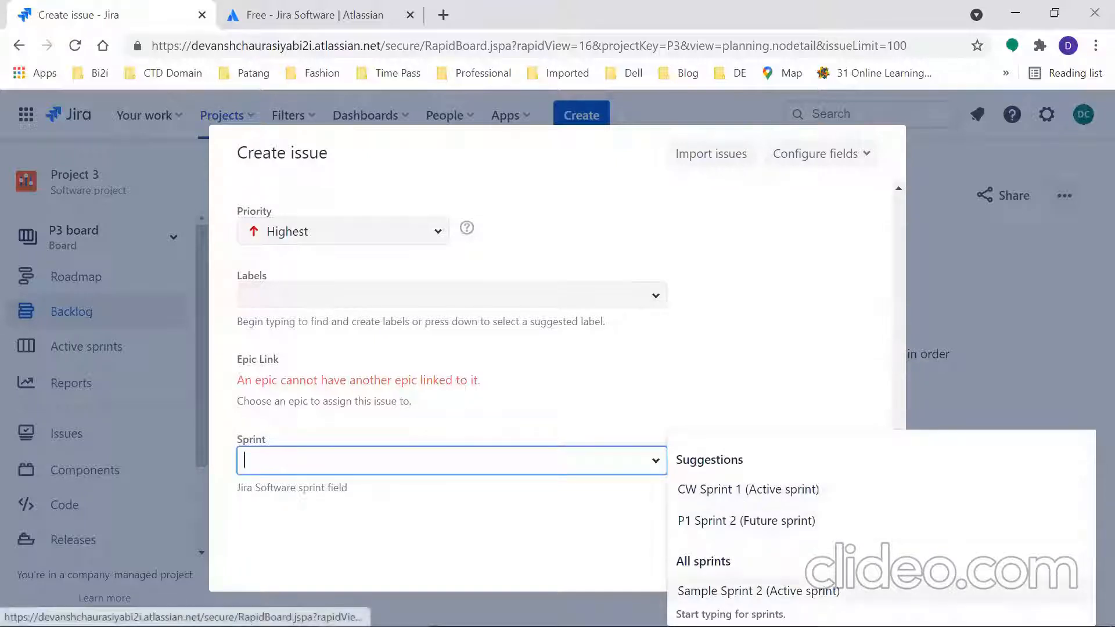
pyautogui.click(591, 528)
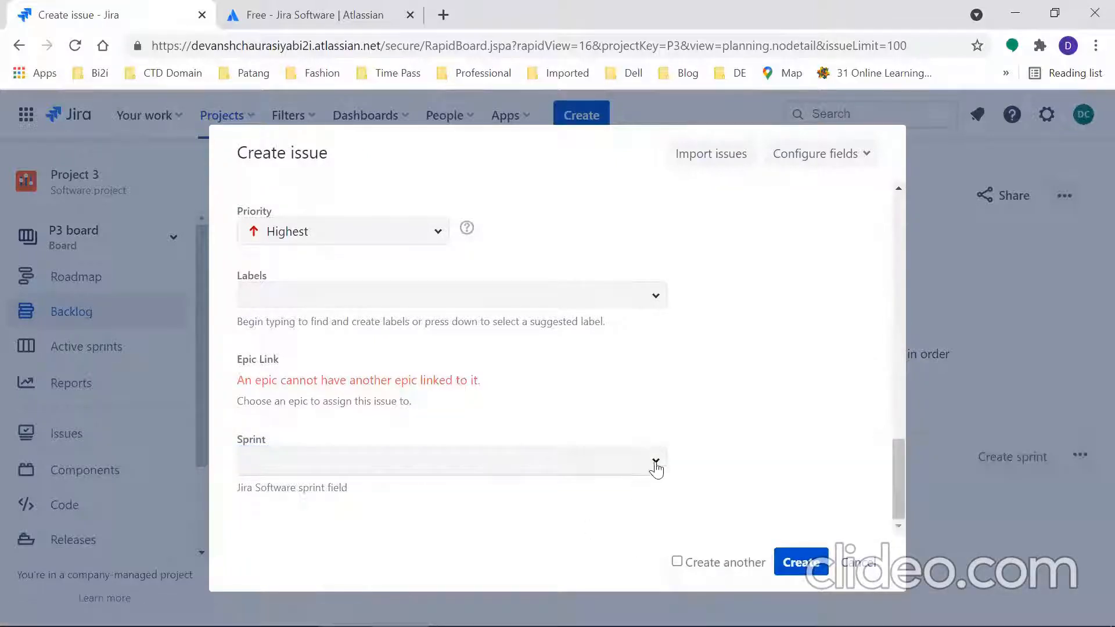
pyautogui.click(656, 465)
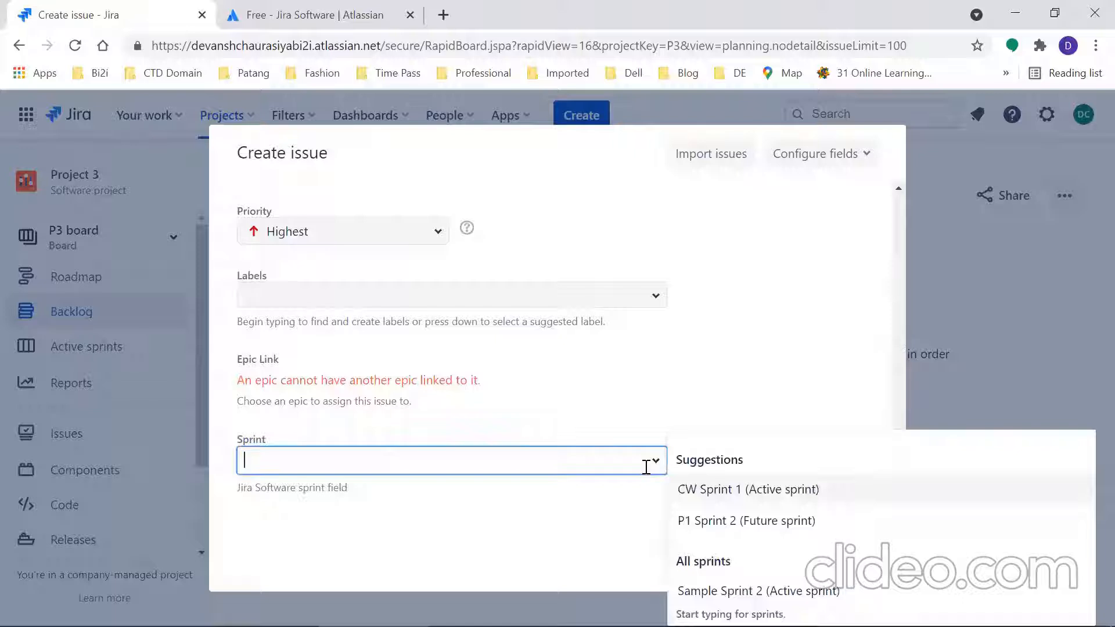
pyautogui.click(641, 521)
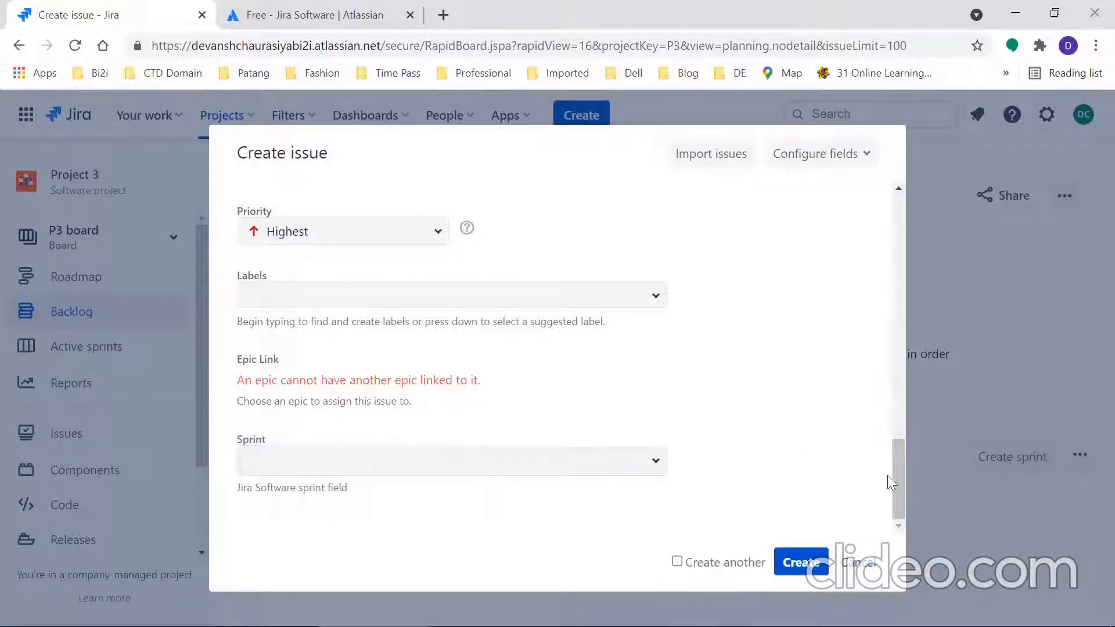
# Step: Configure the issue creation form to show all fields
pyautogui.moveTo(897, 472); pyautogui.dragTo(909, 178)
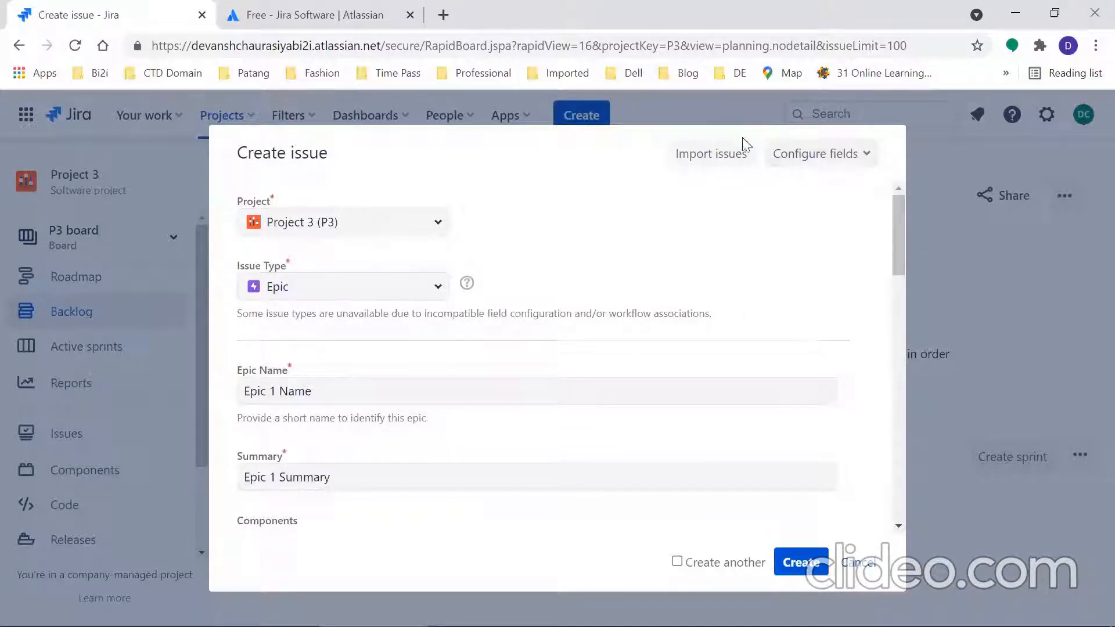
pyautogui.click(863, 160)
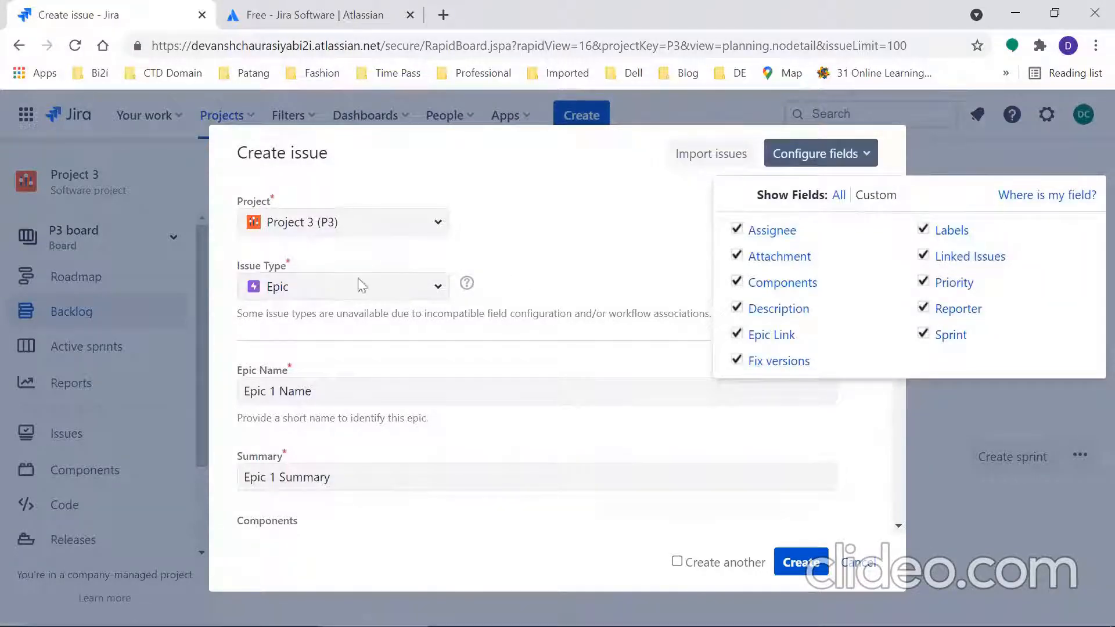
pyautogui.click(839, 196)
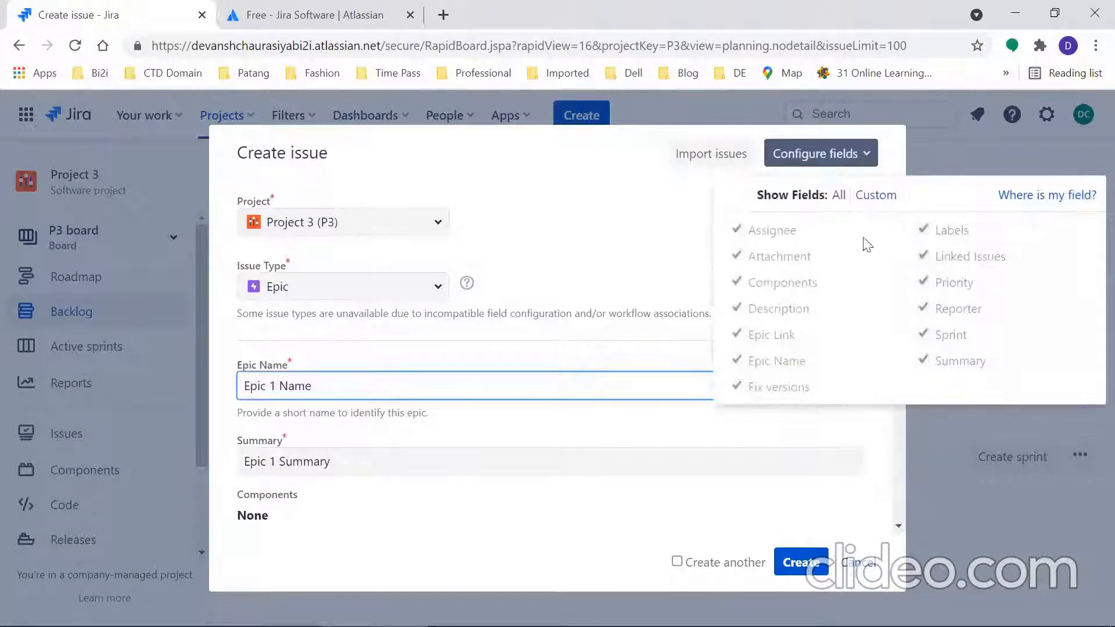
pyautogui.click(663, 228)
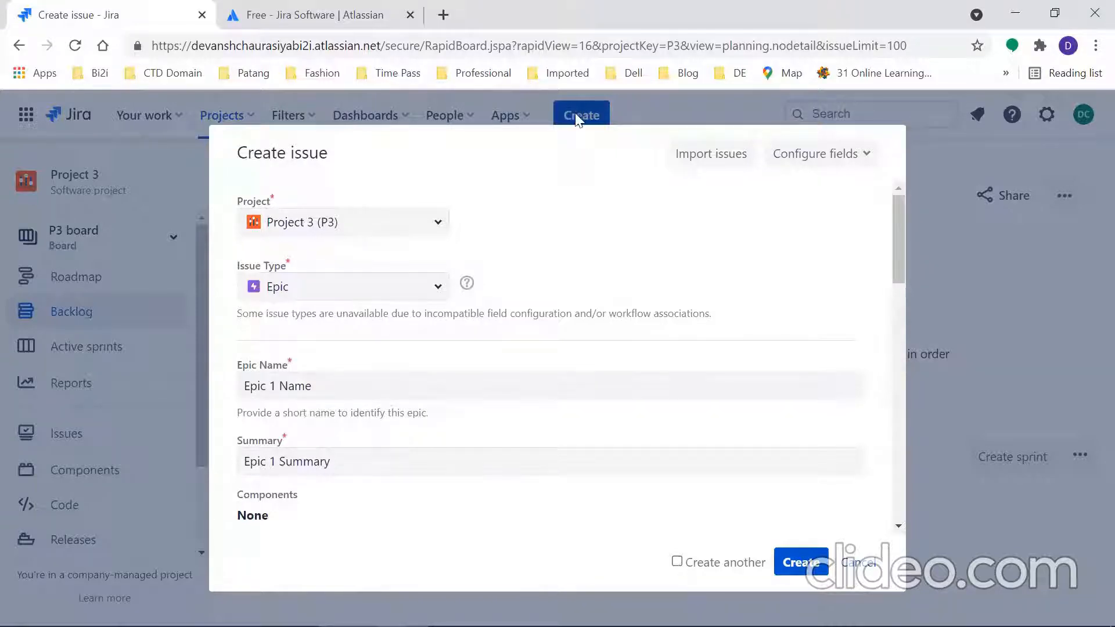
# Step: Create the epic with the Create another option turned on
pyautogui.click(678, 562)
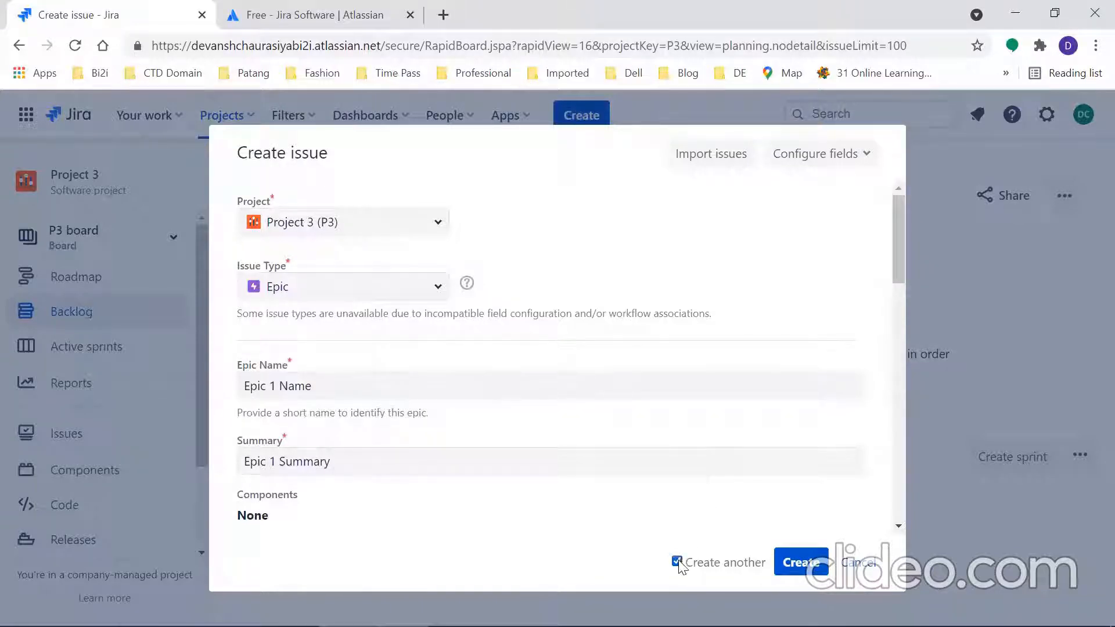
pyautogui.click(793, 557)
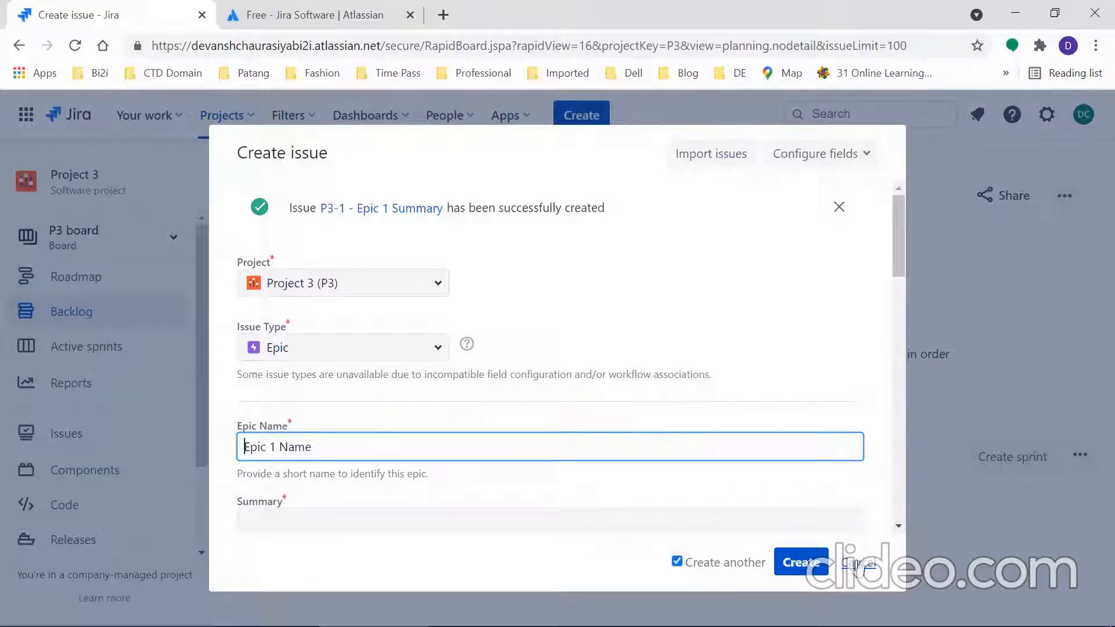
pyautogui.click(812, 570)
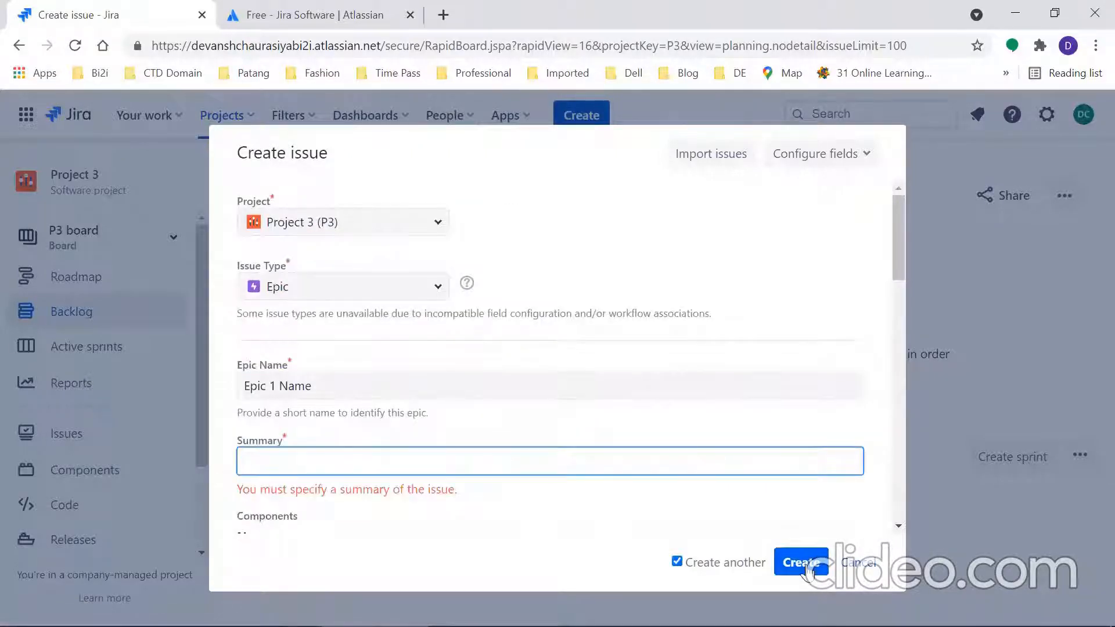
# Step: Change the next issue's type to Story and set its summary to "Story 1 Summary"
pyautogui.click(349, 280)
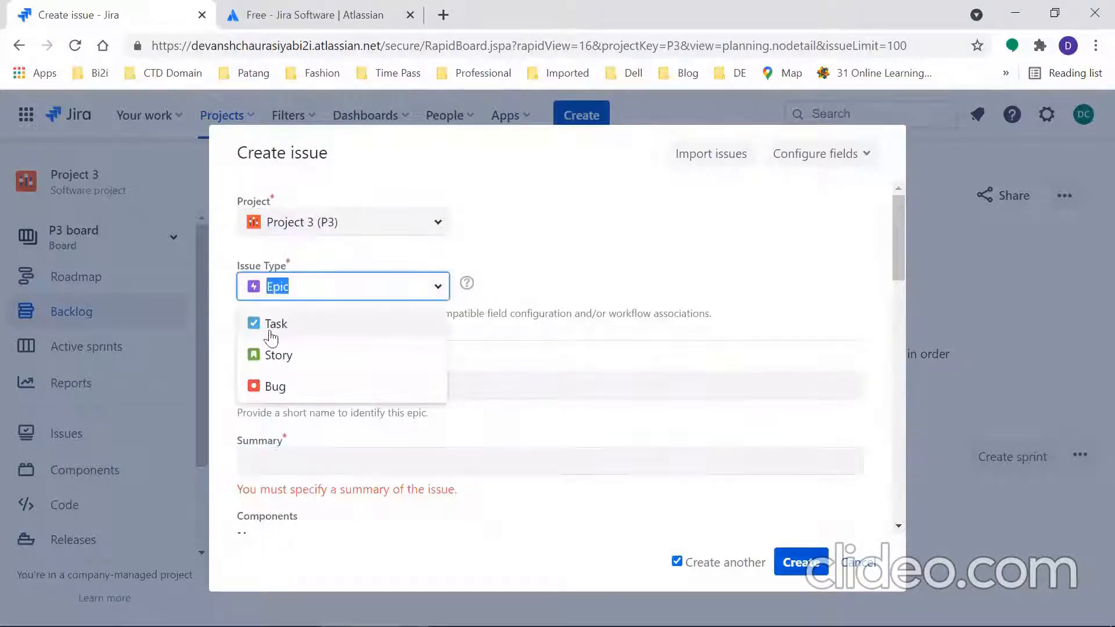
pyautogui.click(278, 355)
pyautogui.write('Story')
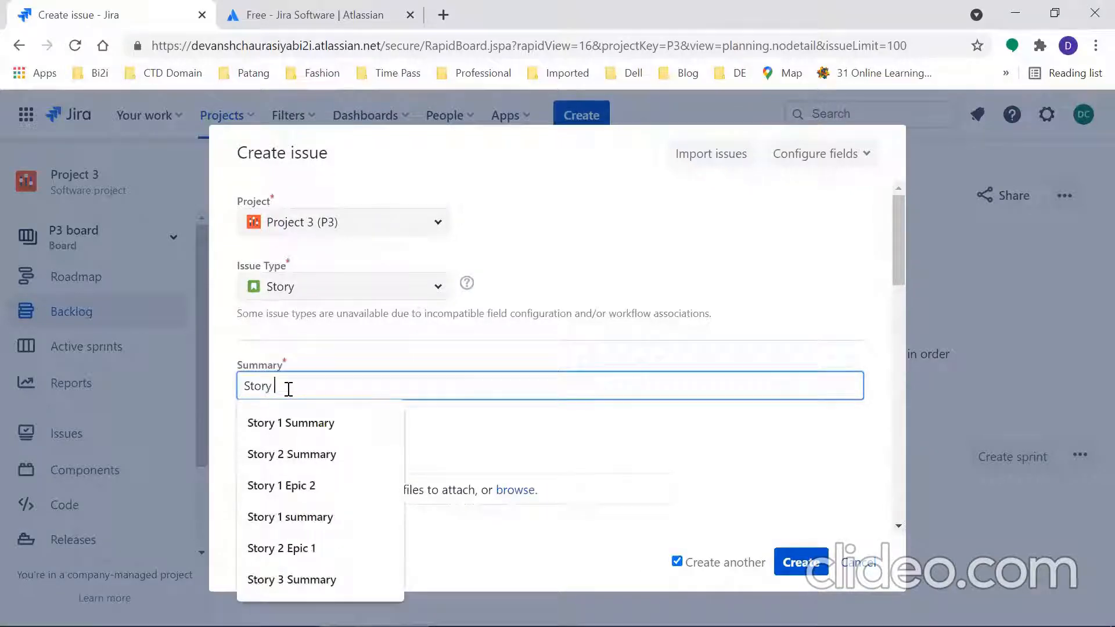
pyautogui.press('Down')
pyautogui.press('Tab')
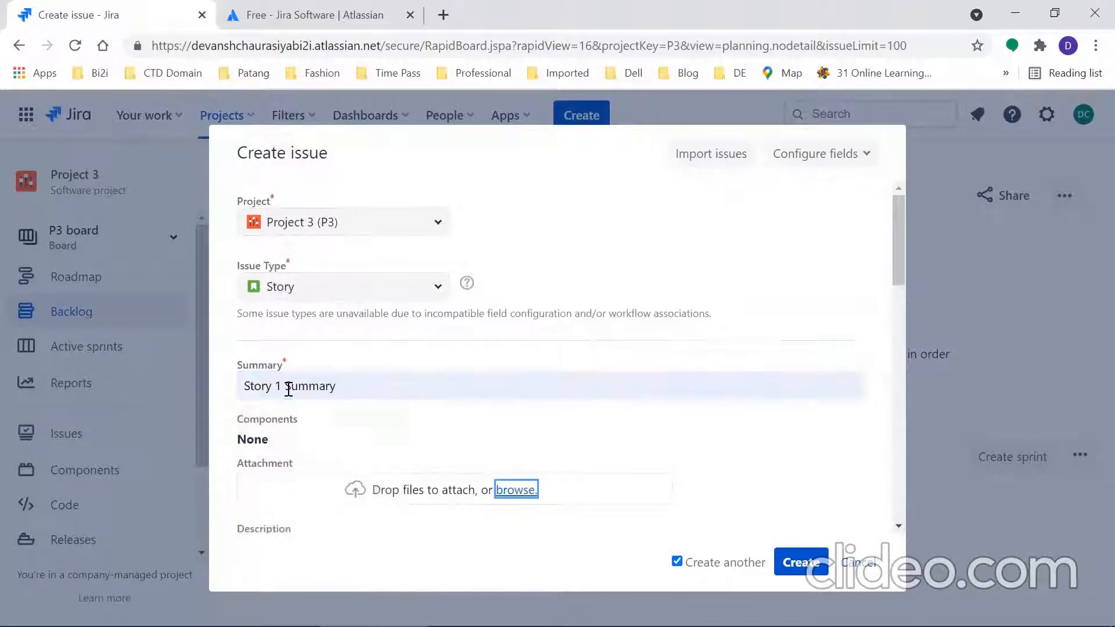
# Step: Reuse the summary text to enter "Story 1 Description" as the story's description
pyautogui.tripleClick(288, 386)
pyautogui.hotkey('ctrl', 'c')
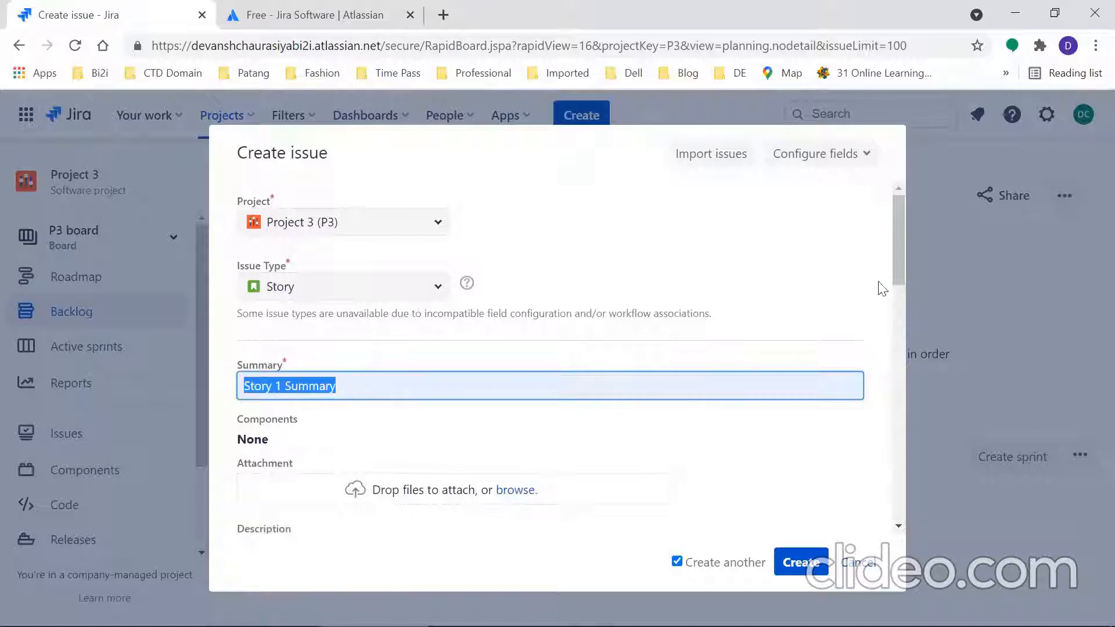
pyautogui.moveTo(901, 269); pyautogui.dragTo(892, 343)
pyautogui.click(500, 371)
pyautogui.hotkey('ctrl', 'v')
pyautogui.hotkey('ctrl', 'shift', 'Left')
pyautogui.write('Descriptio')
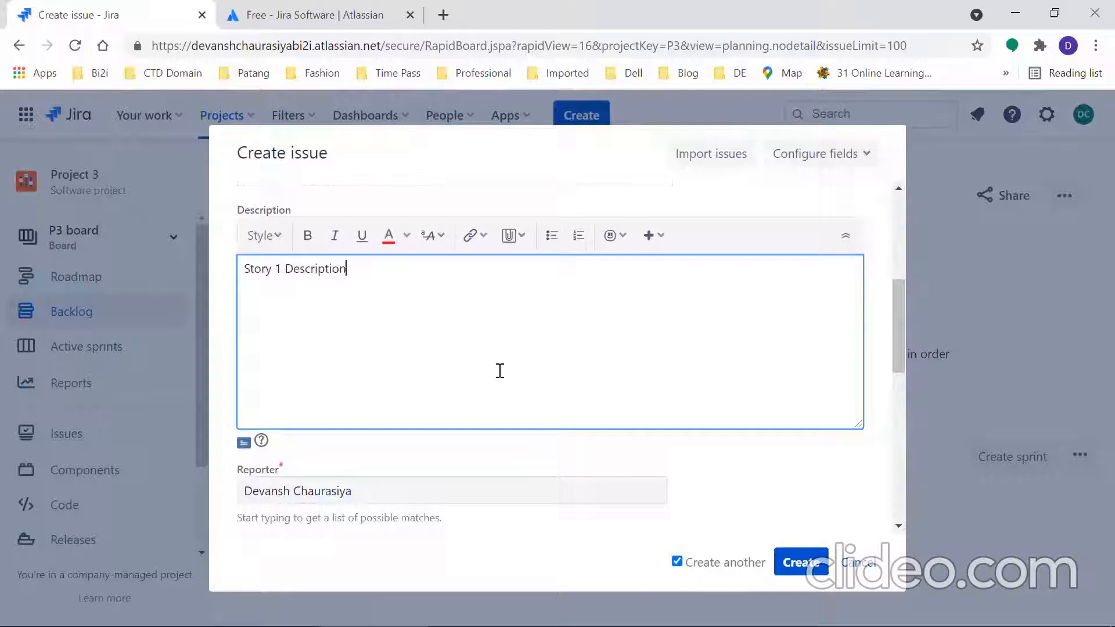
# Step: Set the story's priority to Medium
pyautogui.moveTo(897, 331); pyautogui.dragTo(886, 480)
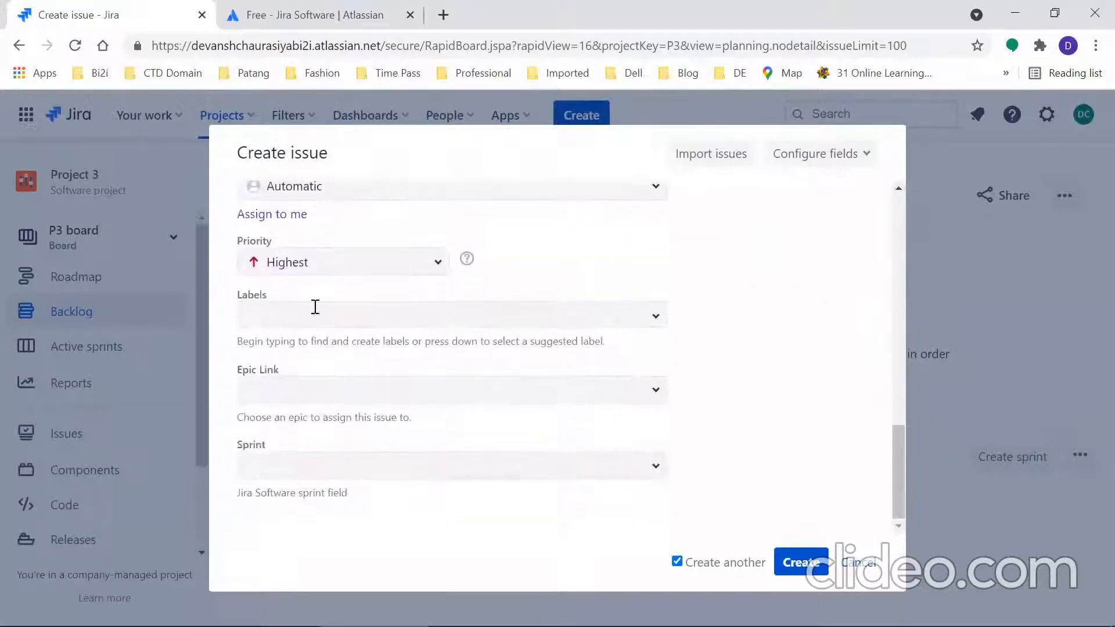
pyautogui.click(433, 264)
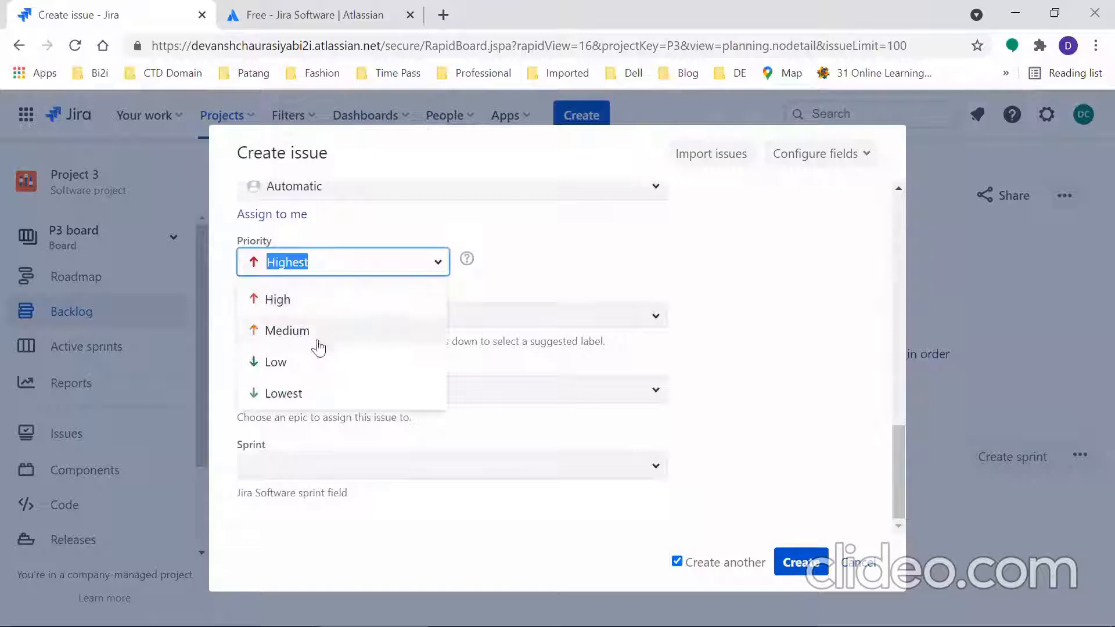
pyautogui.click(319, 345)
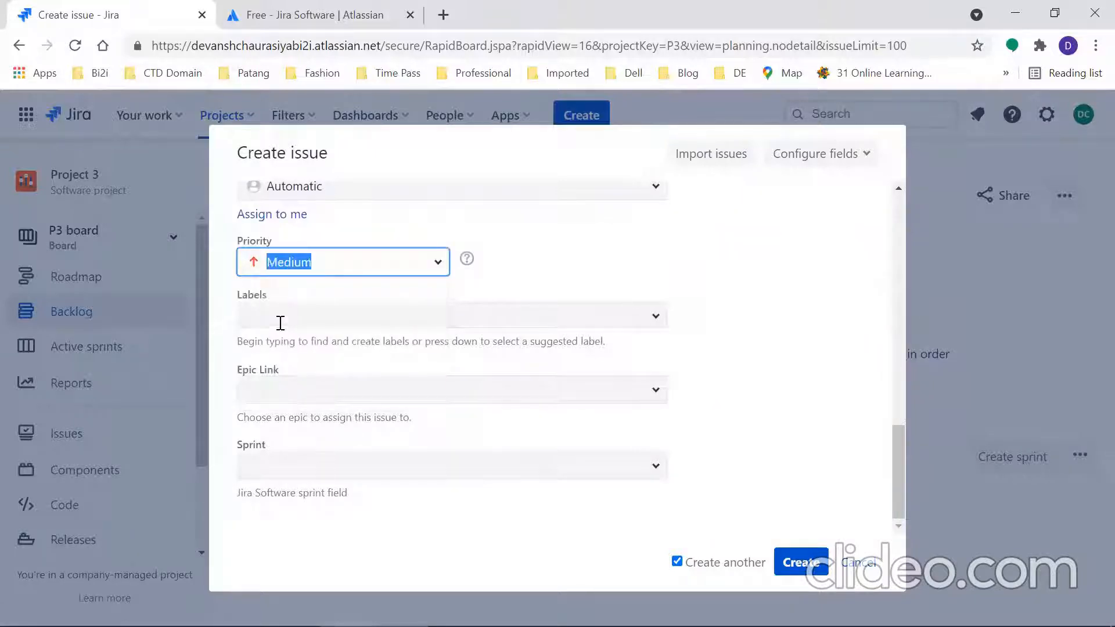
# Step: Link the story to the epic "Epic 1 Name - (P3-1)", replacing a first choice of the P2-1 epic
pyautogui.click(277, 389)
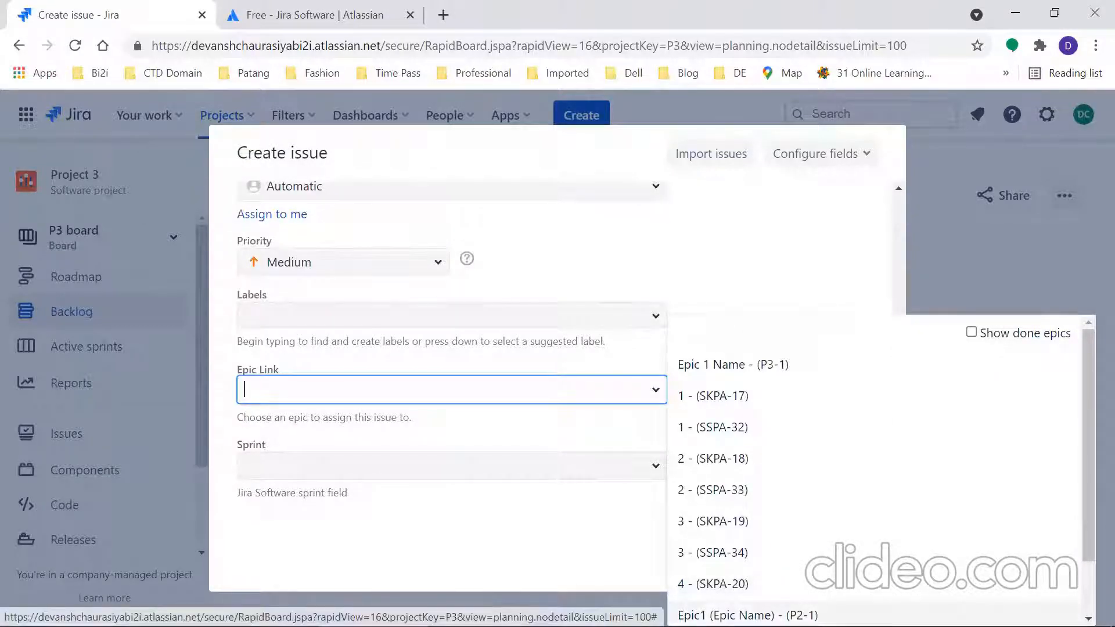
pyautogui.click(747, 615)
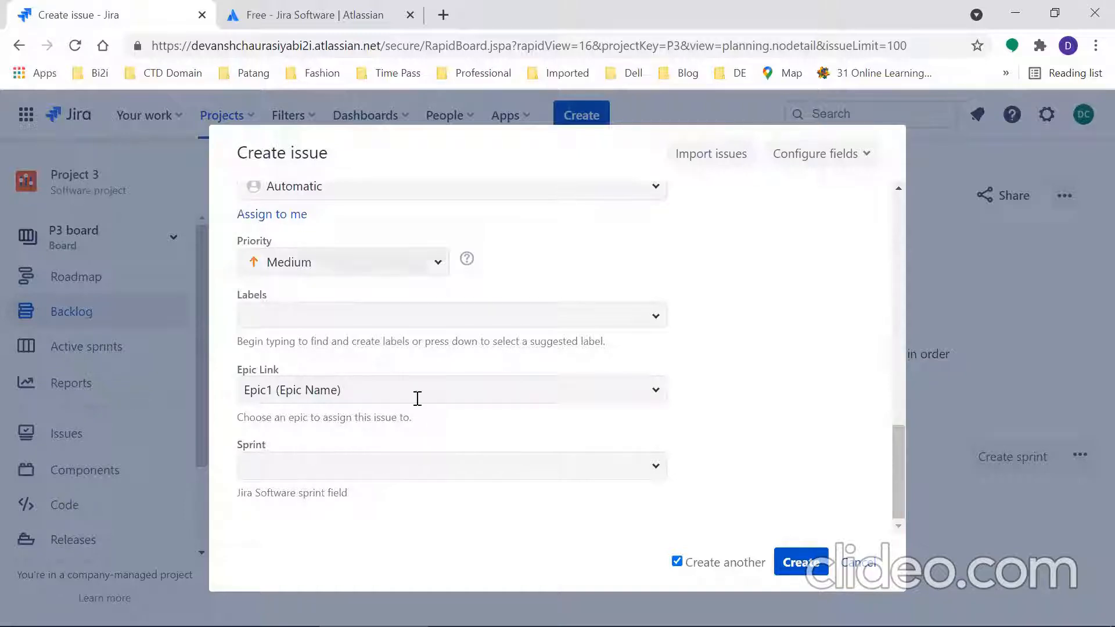
pyautogui.click(388, 385)
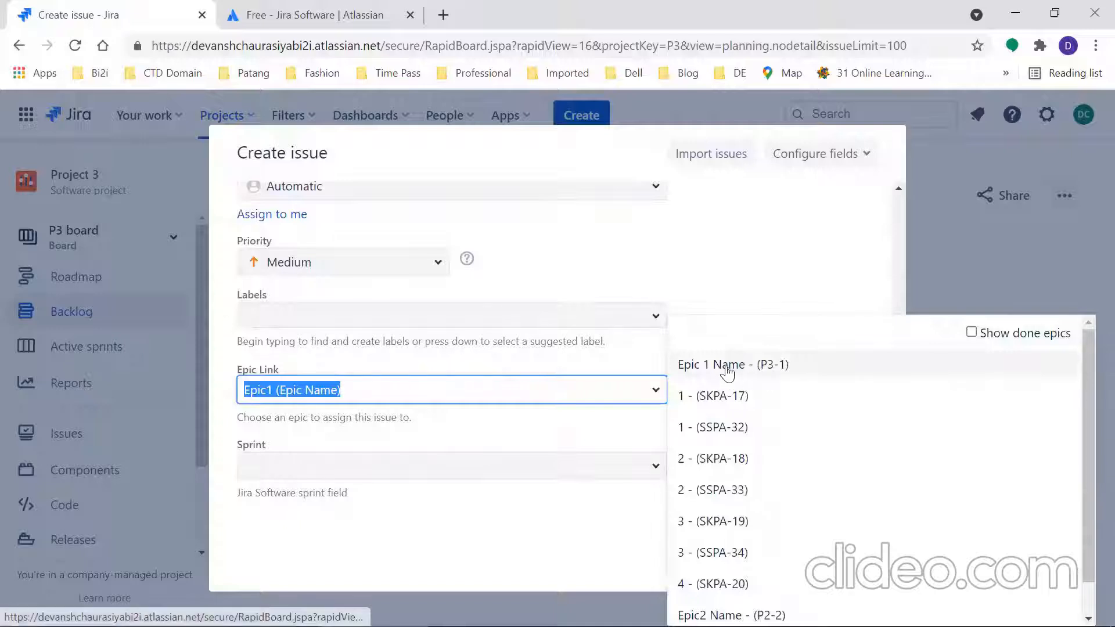
pyautogui.click(781, 375)
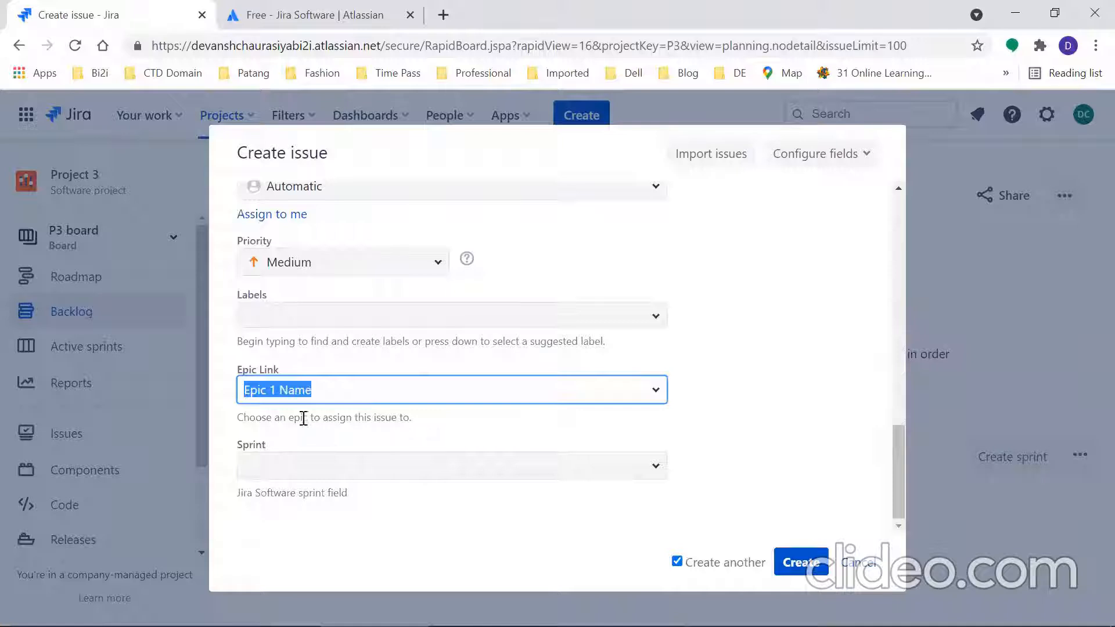
pyautogui.click(278, 434)
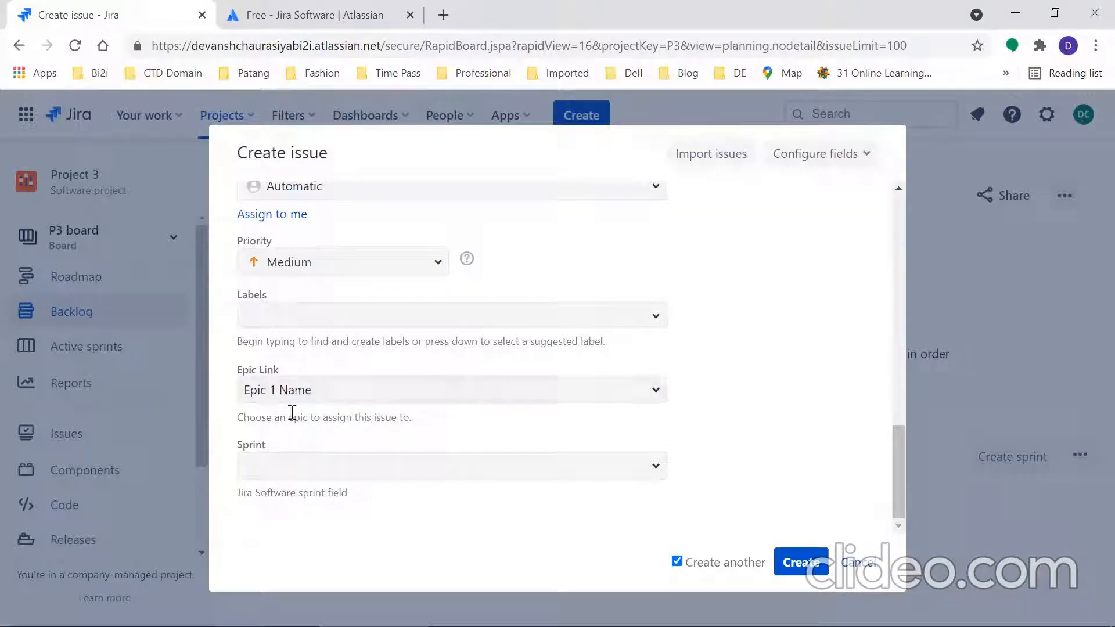
# Step: Recheck the available epics, keep the chosen link, and create the story with Create another turned off
pyautogui.click(651, 390)
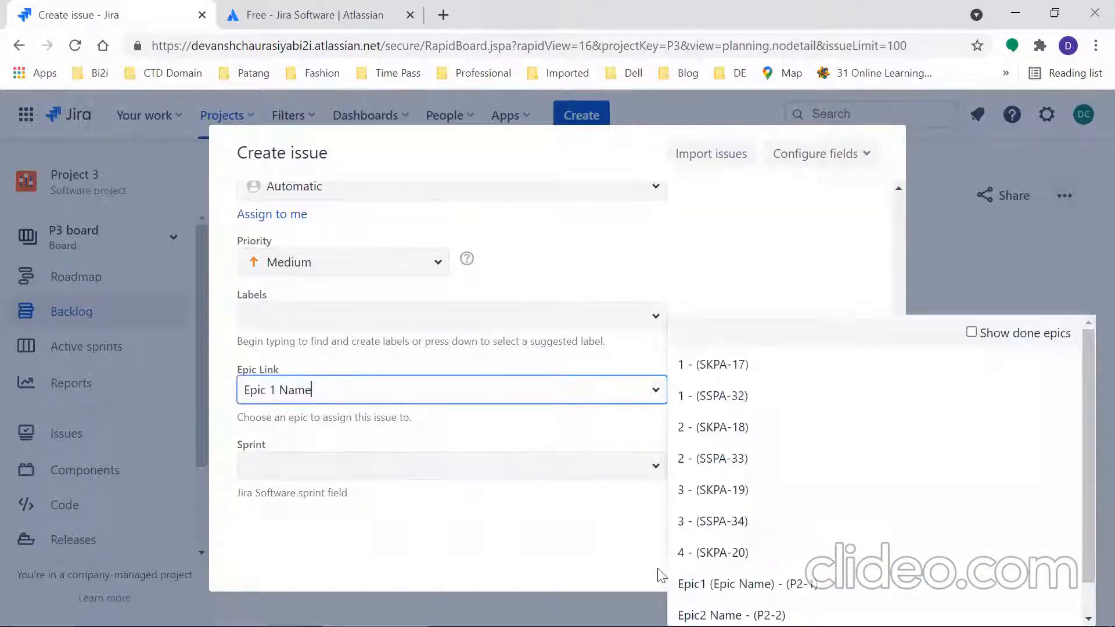
pyautogui.click(593, 552)
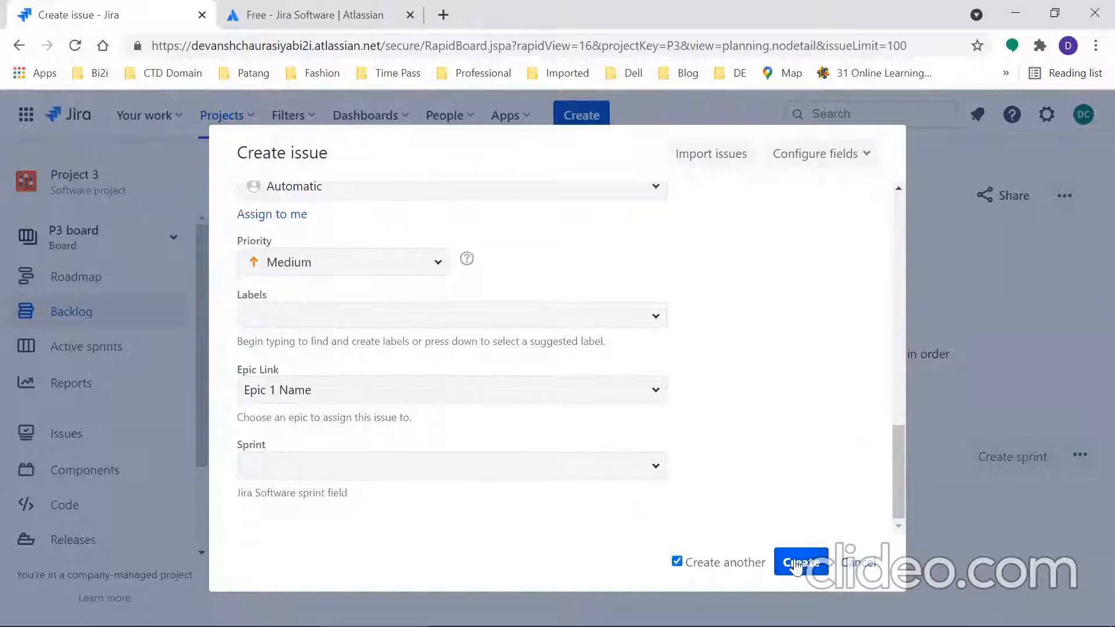
pyautogui.click(678, 562)
pyautogui.click(801, 555)
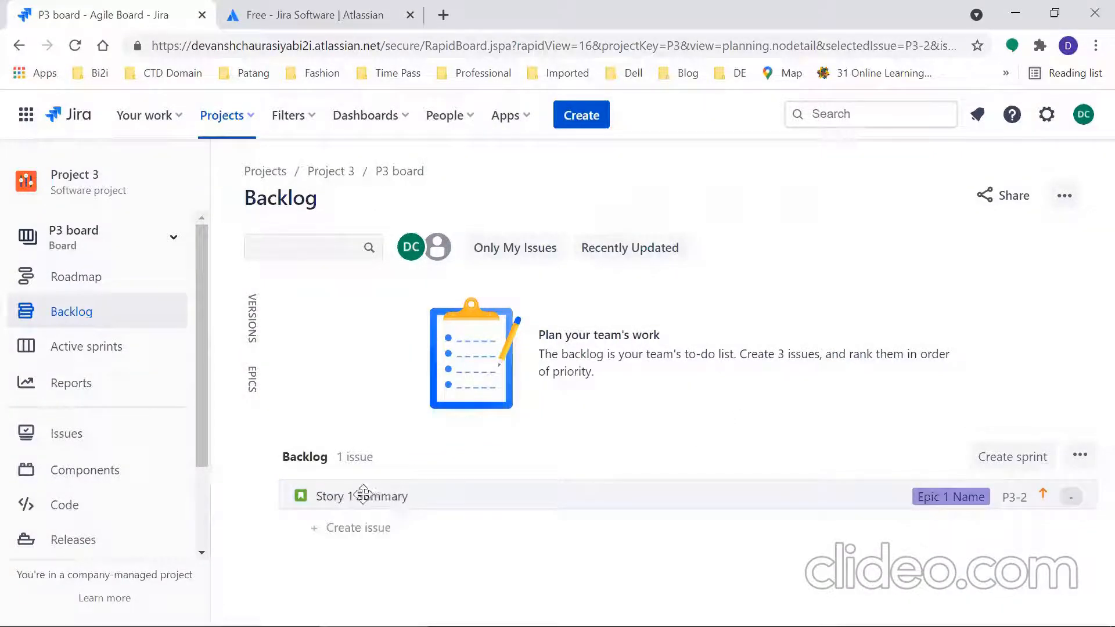
# Step: Check the new story's epic label and the P3 board's roadmap, and return to the backlog
pyautogui.click(959, 499)
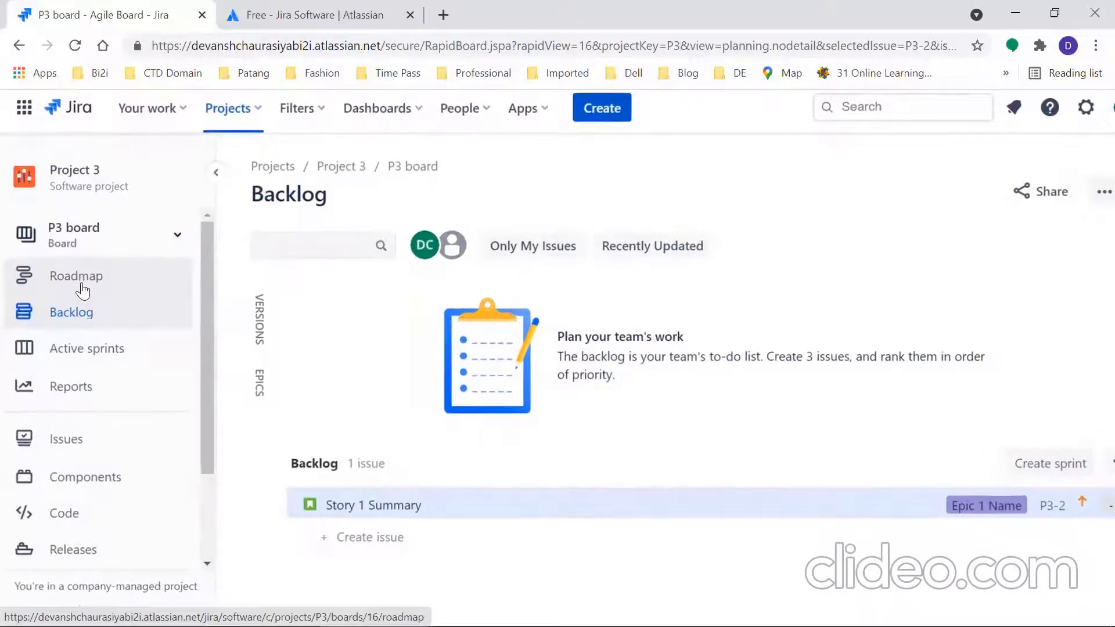
pyautogui.click(83, 290)
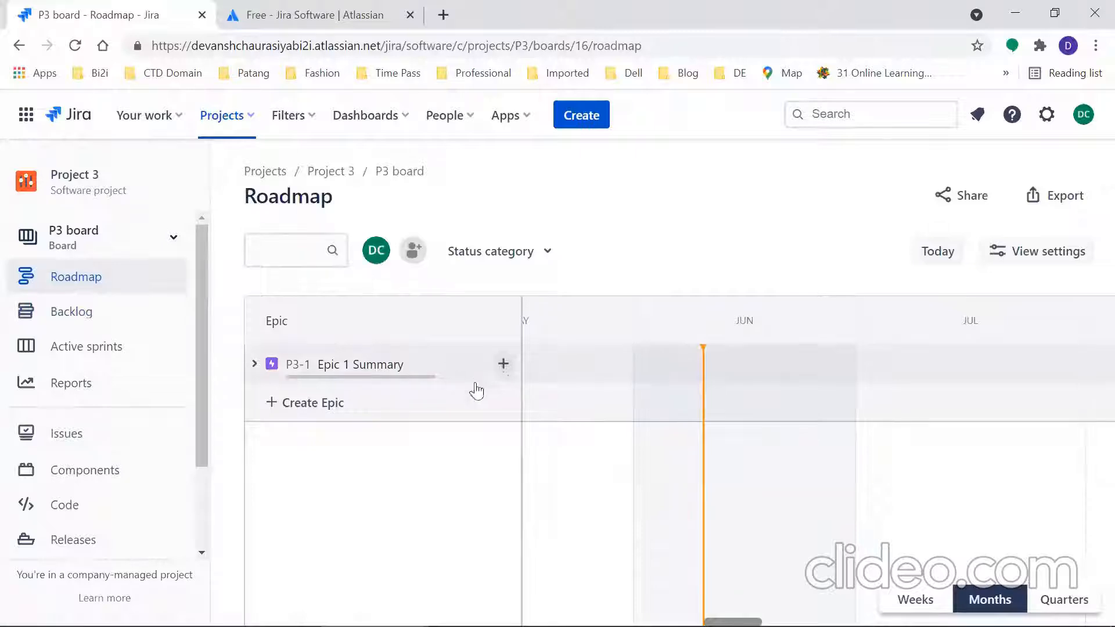
pyautogui.click(69, 314)
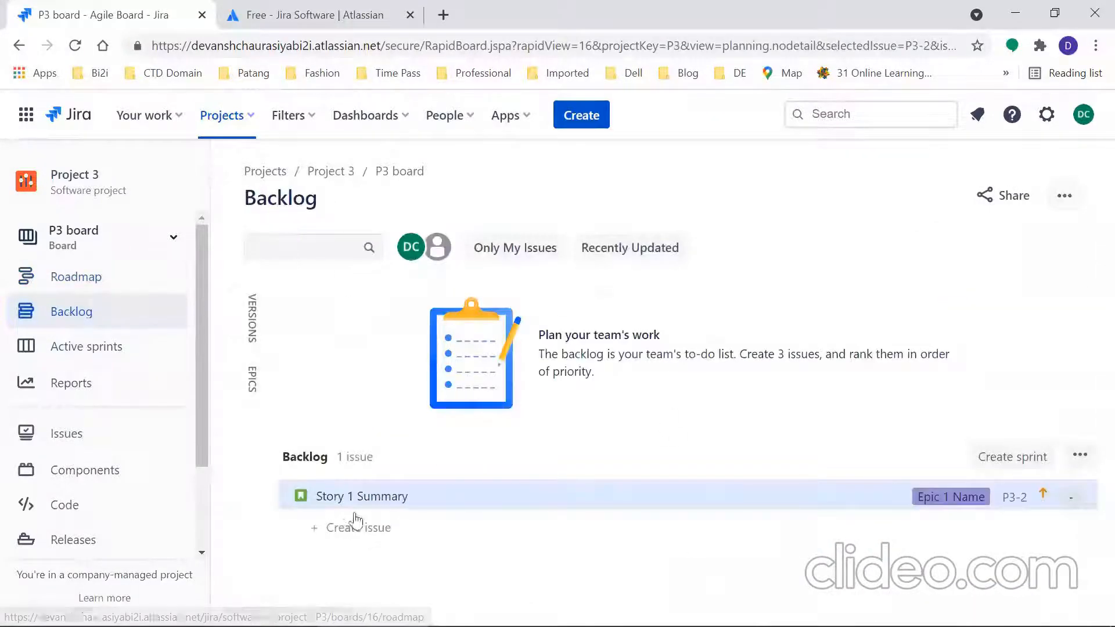
# Step: Draft a new story in the backlog list with the summary "Story 2 Summary"
pyautogui.click(367, 528)
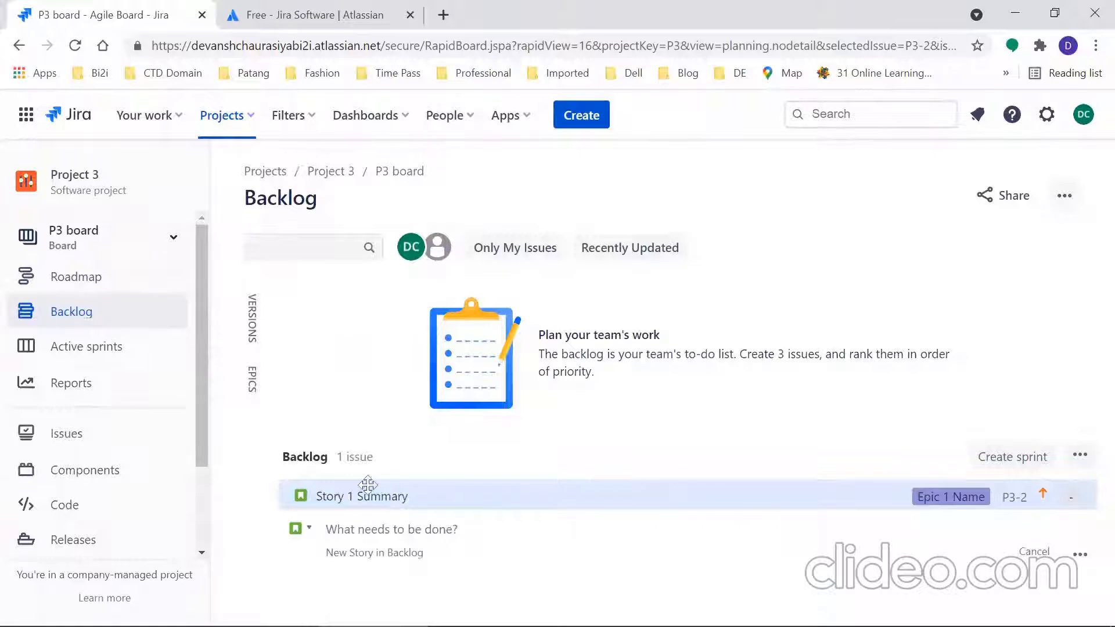
pyautogui.click(365, 417)
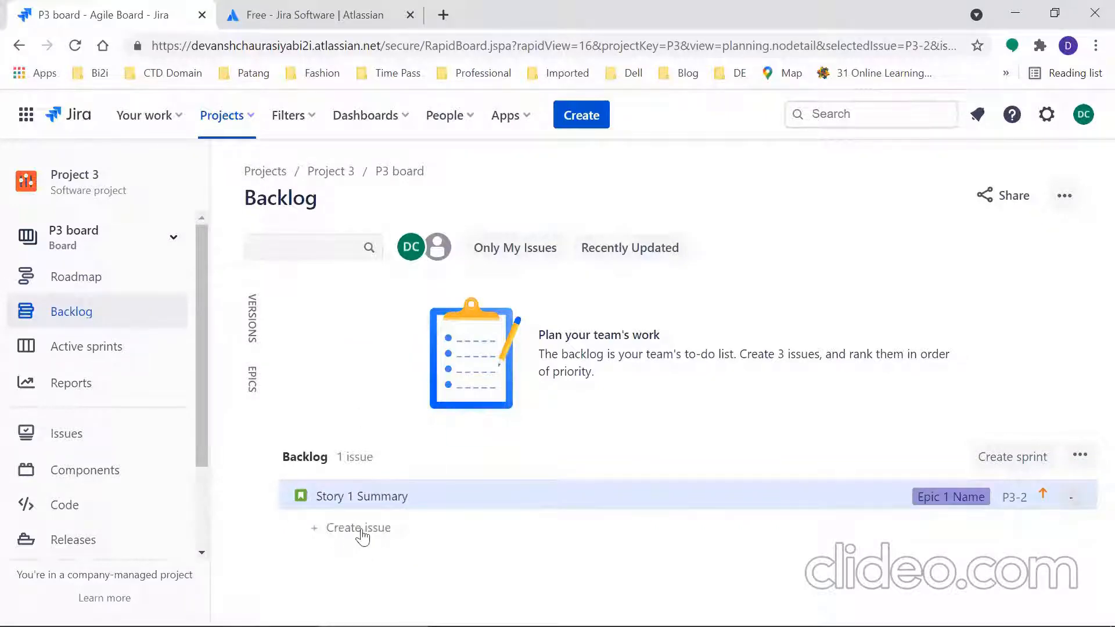
pyautogui.click(363, 530)
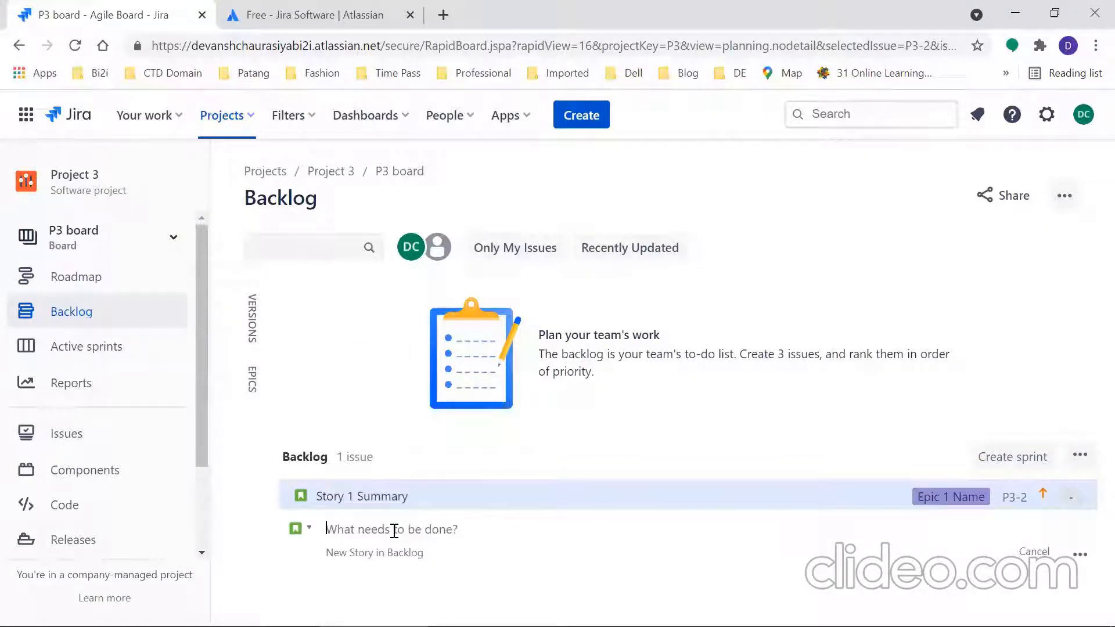
pyautogui.write('Story 2 Summary')
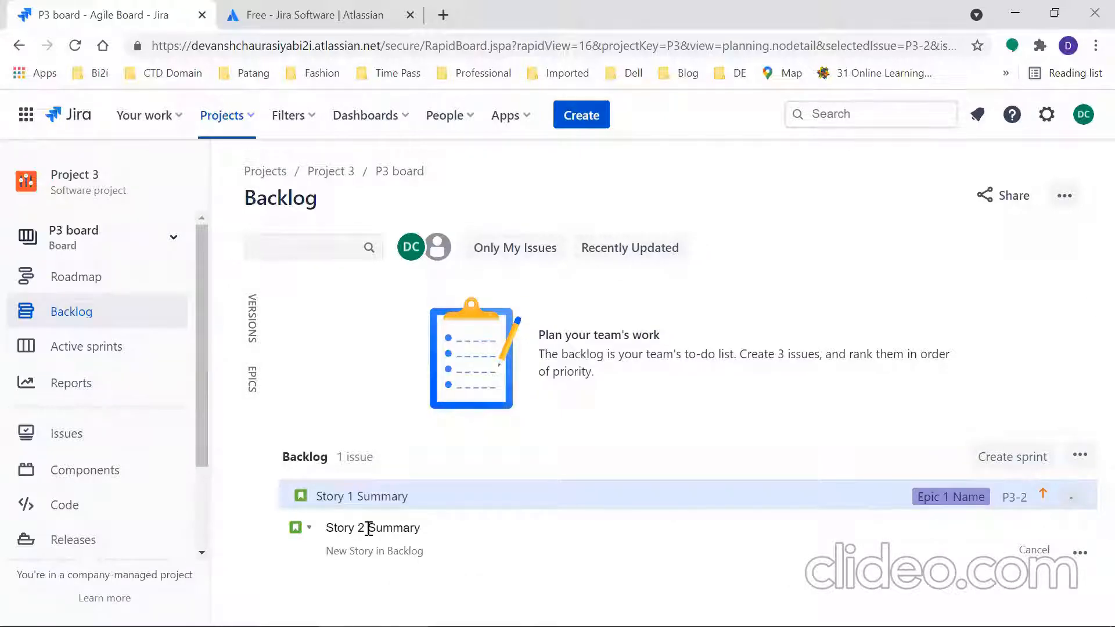
pyautogui.click(587, 114)
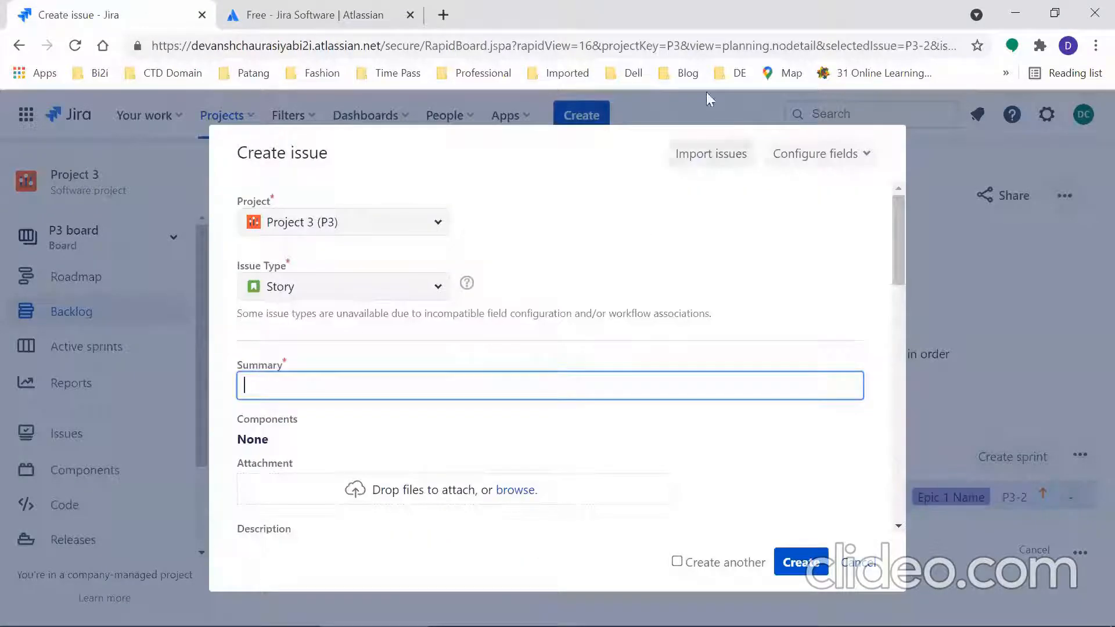
pyautogui.click(867, 567)
pyautogui.click(628, 253)
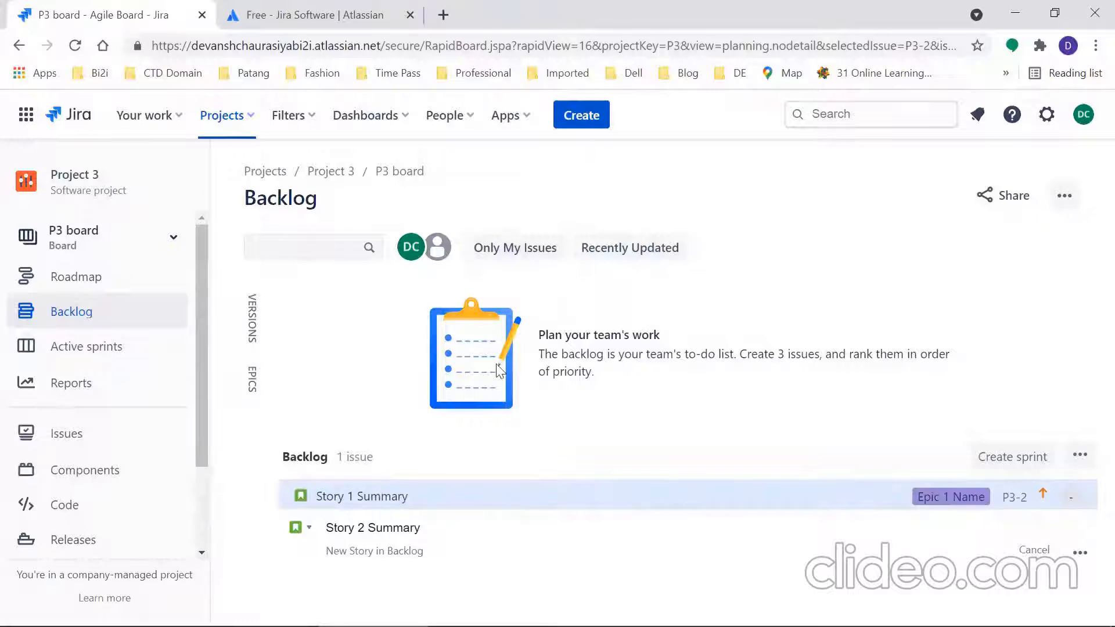
# Step: Start a separate new issue in Project 3 (P3), keeping the Story type, with the summary "Story 3 Summary"
pyautogui.click(582, 115)
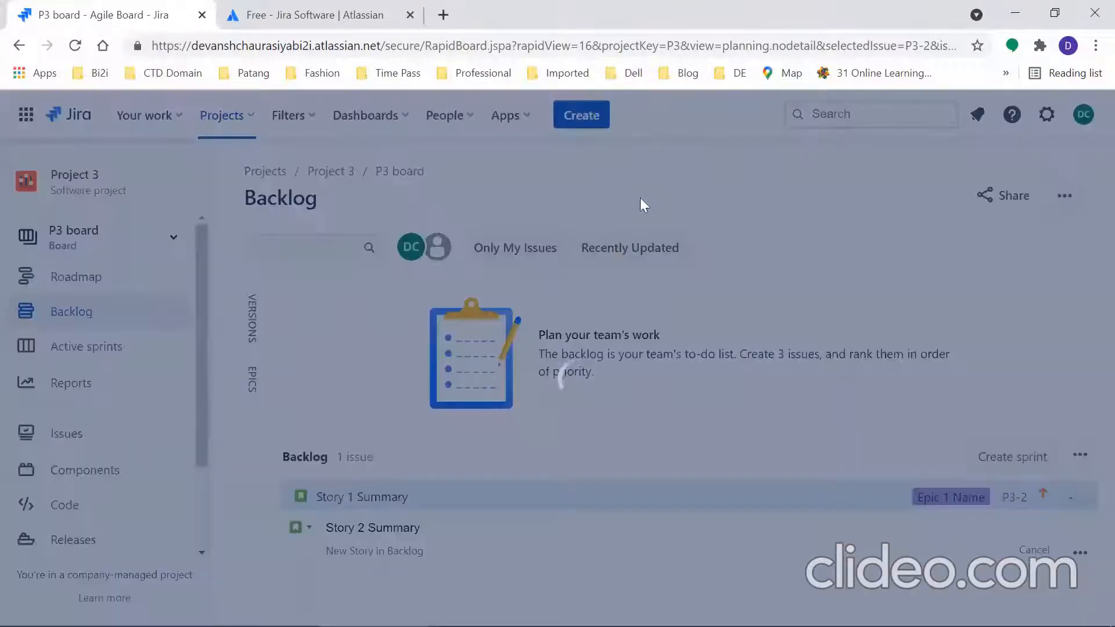
pyautogui.click(435, 286)
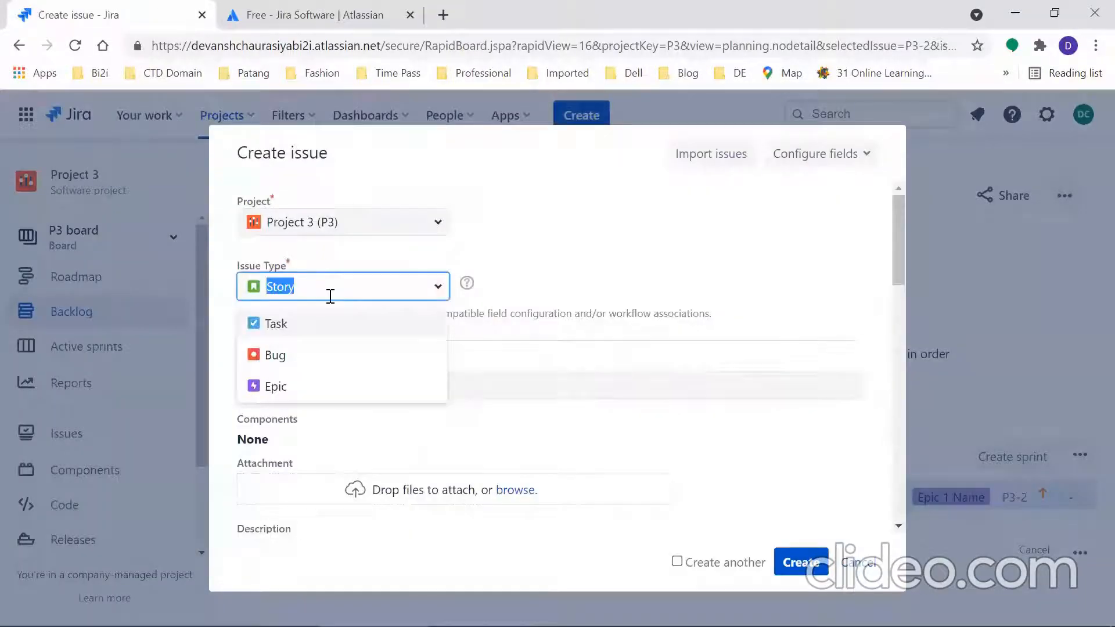
pyautogui.click(442, 310)
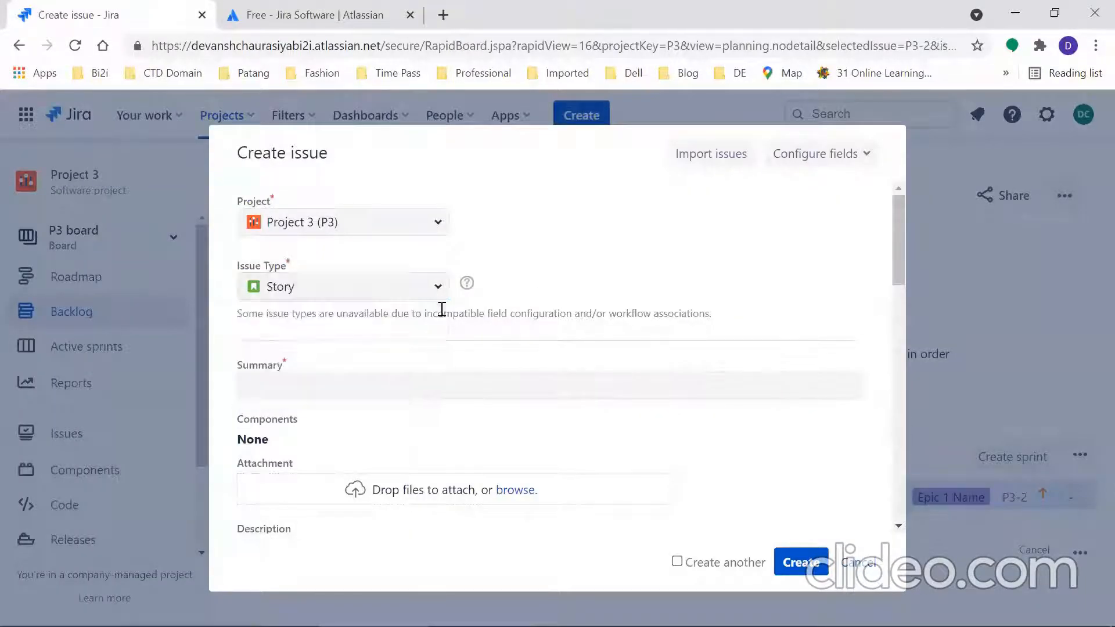
pyautogui.click(295, 384)
pyautogui.click(289, 455)
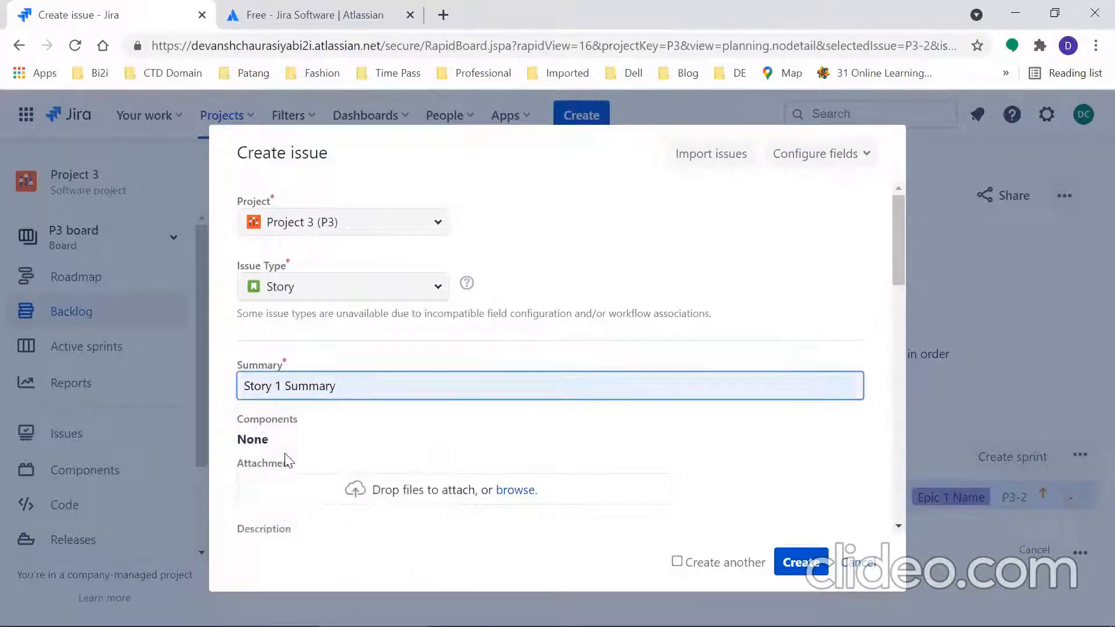
pyautogui.write('3')
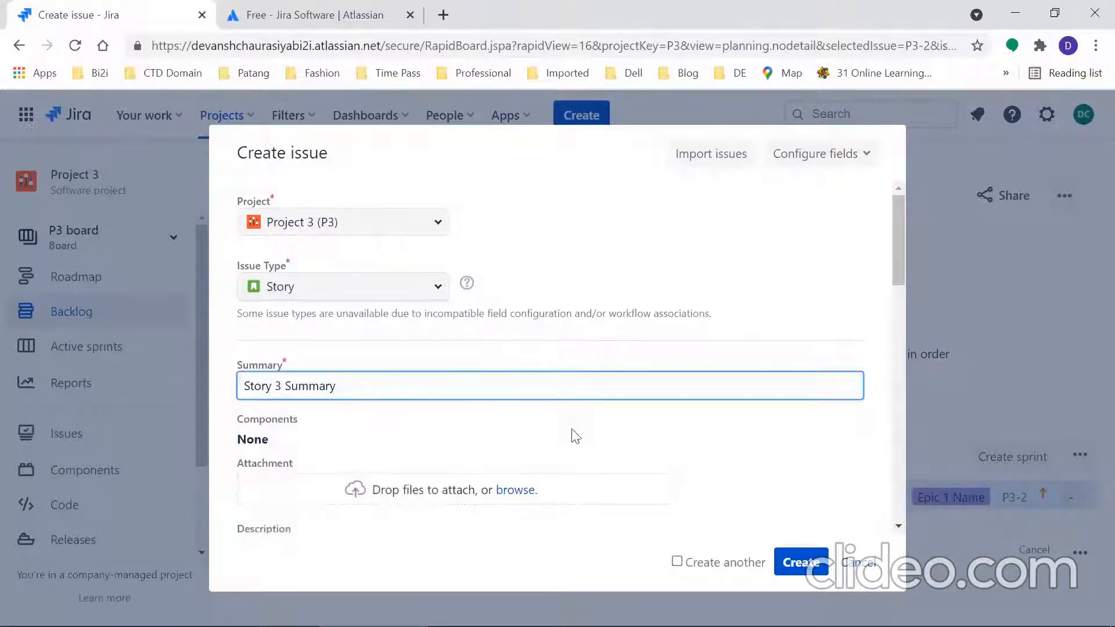
# Step: Enter the description "Story 3 des", link the story to the epic "Epic 1 Name - (P3-1)", and create it
pyautogui.moveTo(896, 257); pyautogui.dragTo(887, 349)
pyautogui.click(710, 254)
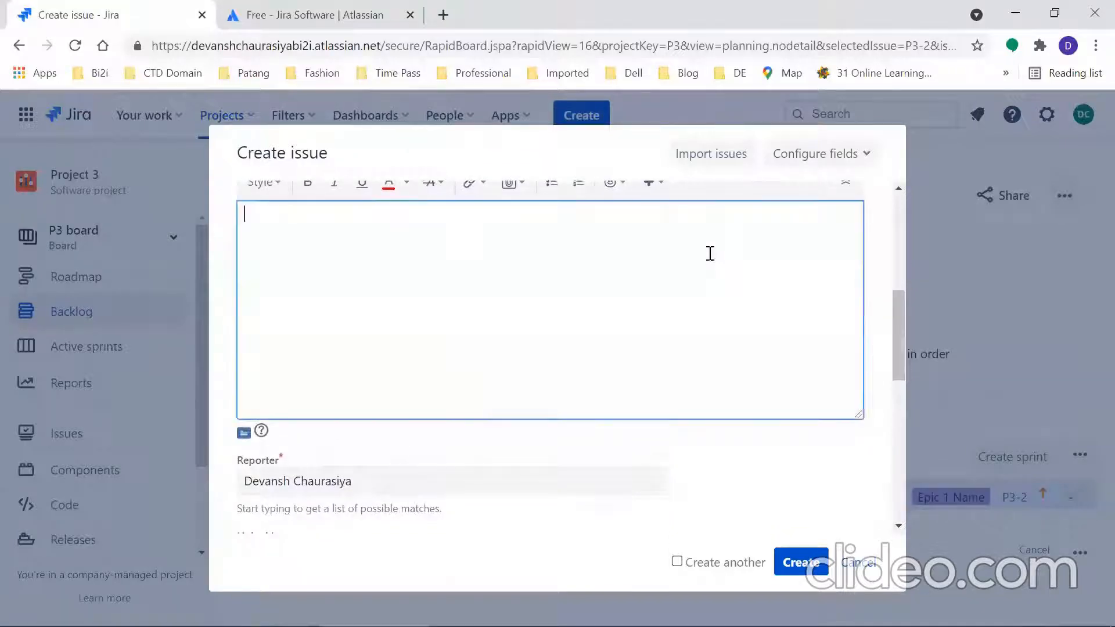
pyautogui.write('Story 3 des')
pyautogui.moveTo(898, 349); pyautogui.dragTo(890, 489)
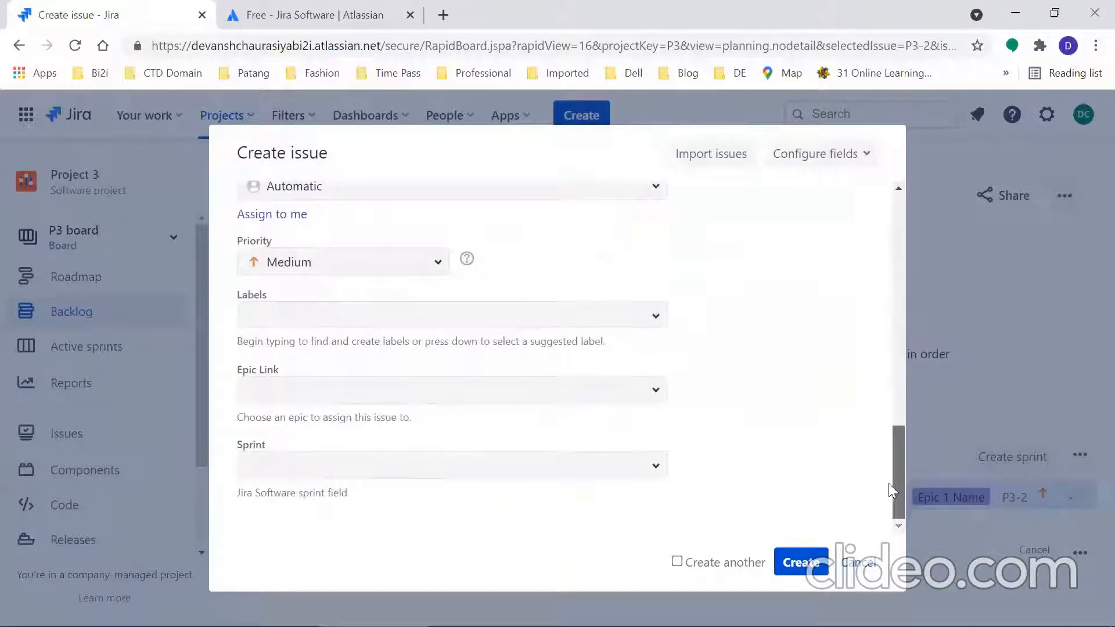
pyautogui.click(657, 393)
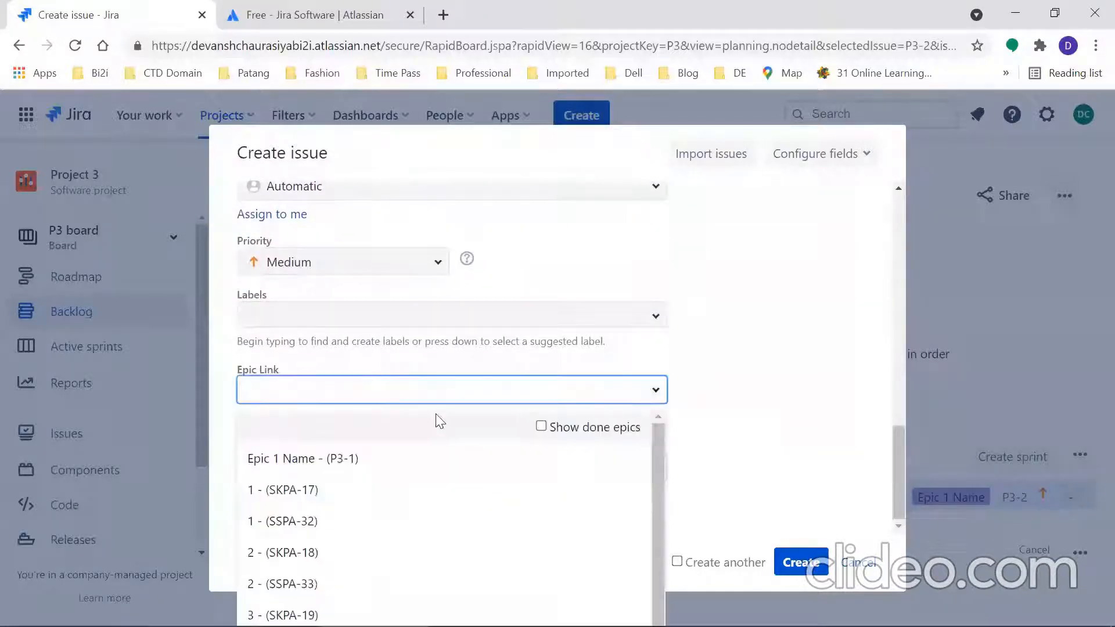
pyautogui.click(349, 462)
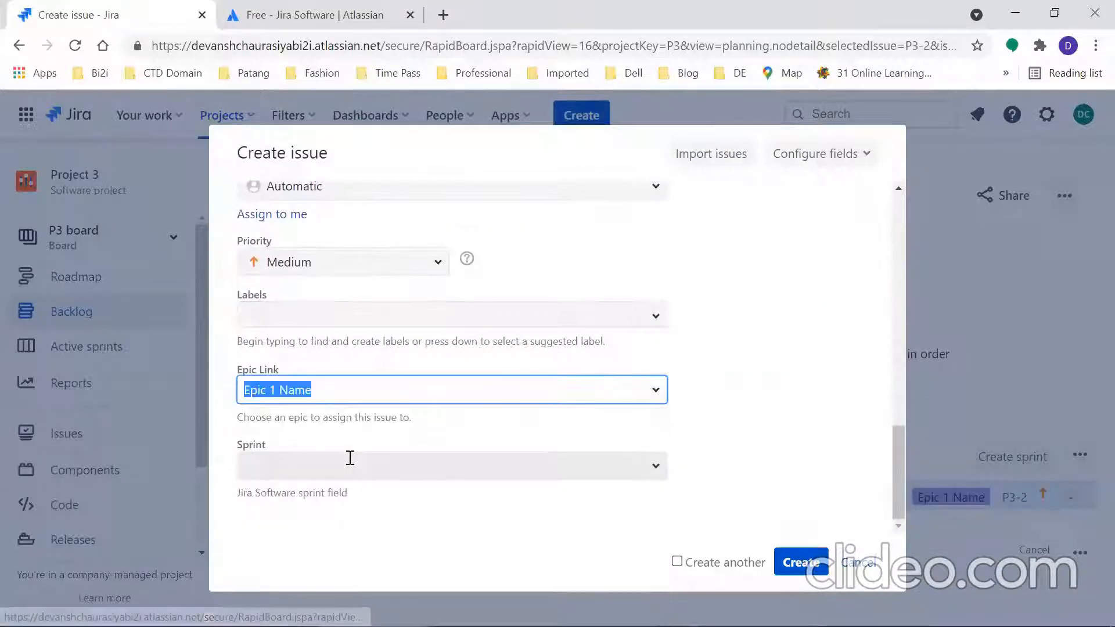
pyautogui.click(801, 562)
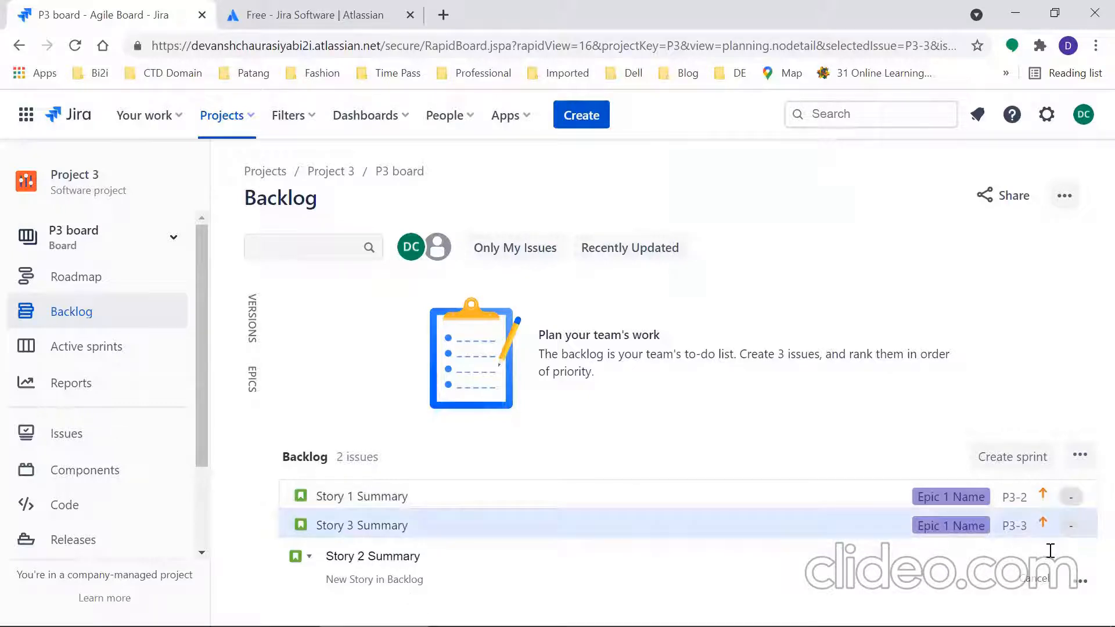
# Step: Create the drafted "Story 2 Summary" with a link to the epic "Epic 1 Name - (P3-1)", and rank it above "Story 3 Summary"
pyautogui.click(1082, 577)
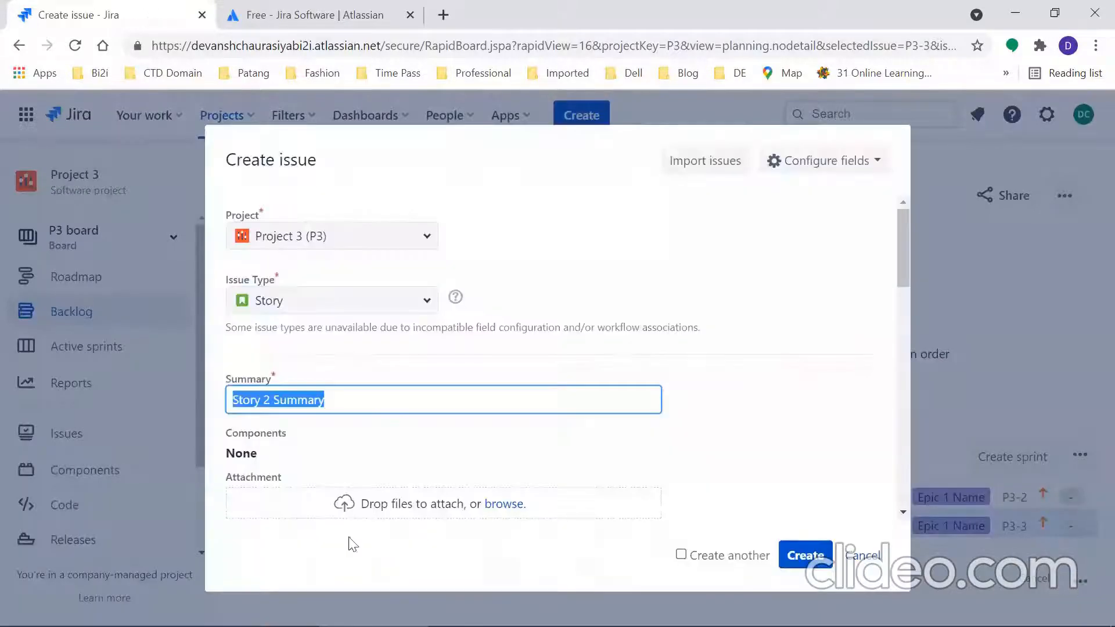
pyautogui.moveTo(907, 258); pyautogui.dragTo(872, 502)
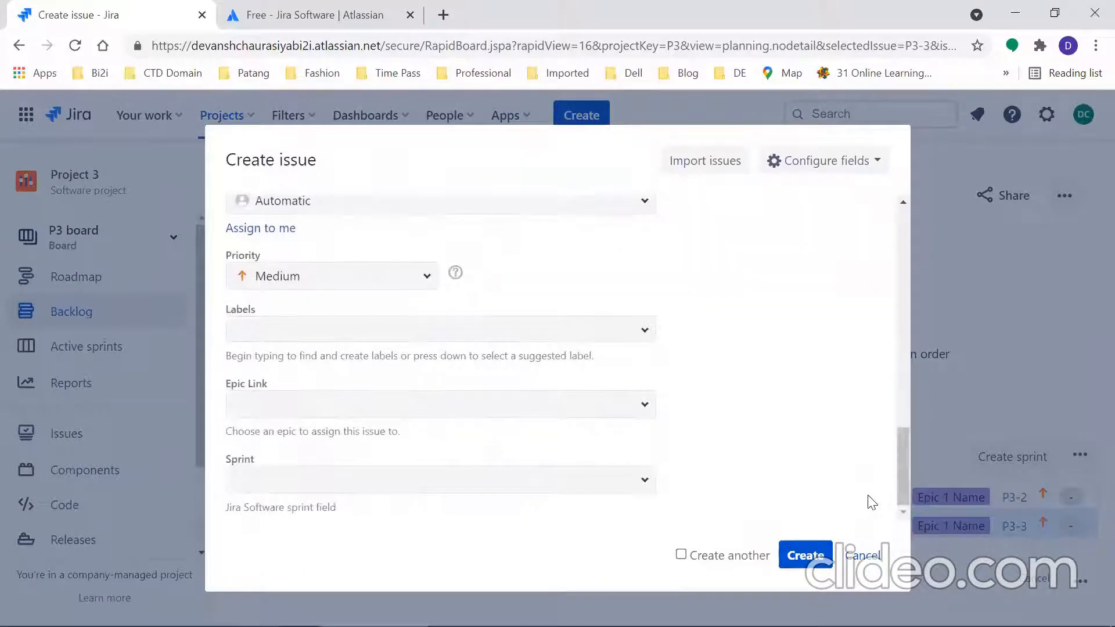
pyautogui.click(505, 409)
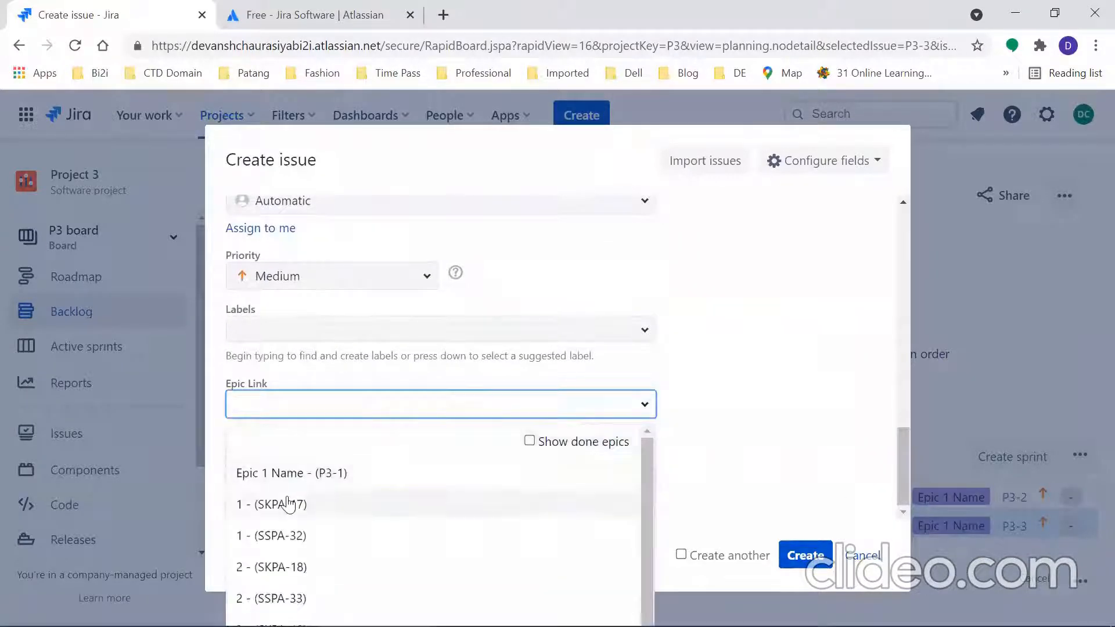
pyautogui.click(299, 473)
pyautogui.click(821, 555)
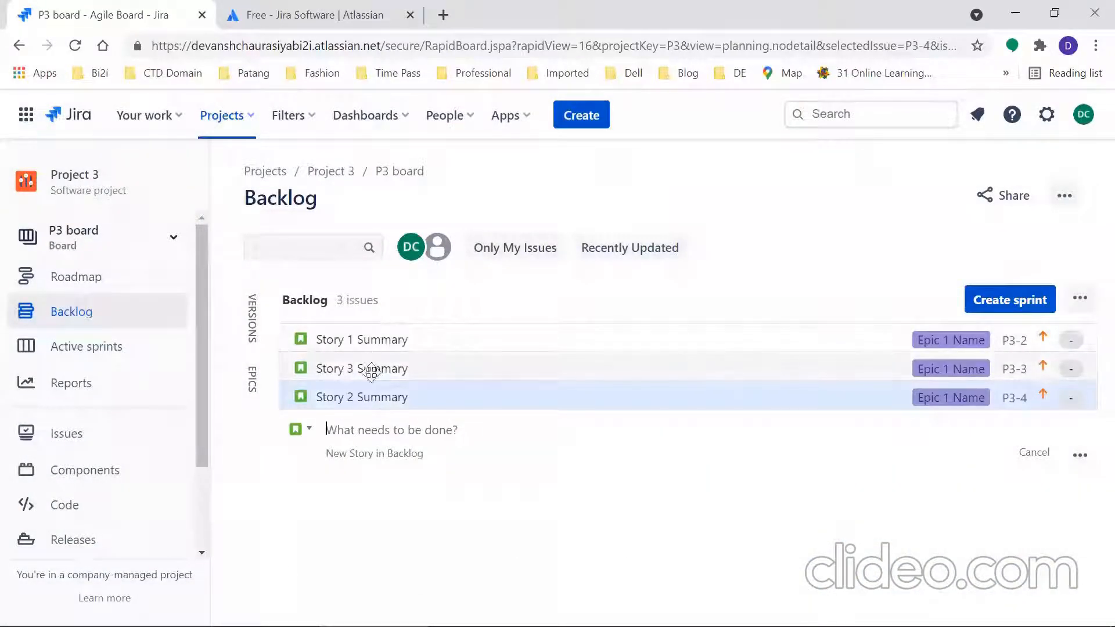
pyautogui.moveTo(373, 397); pyautogui.dragTo(372, 368)
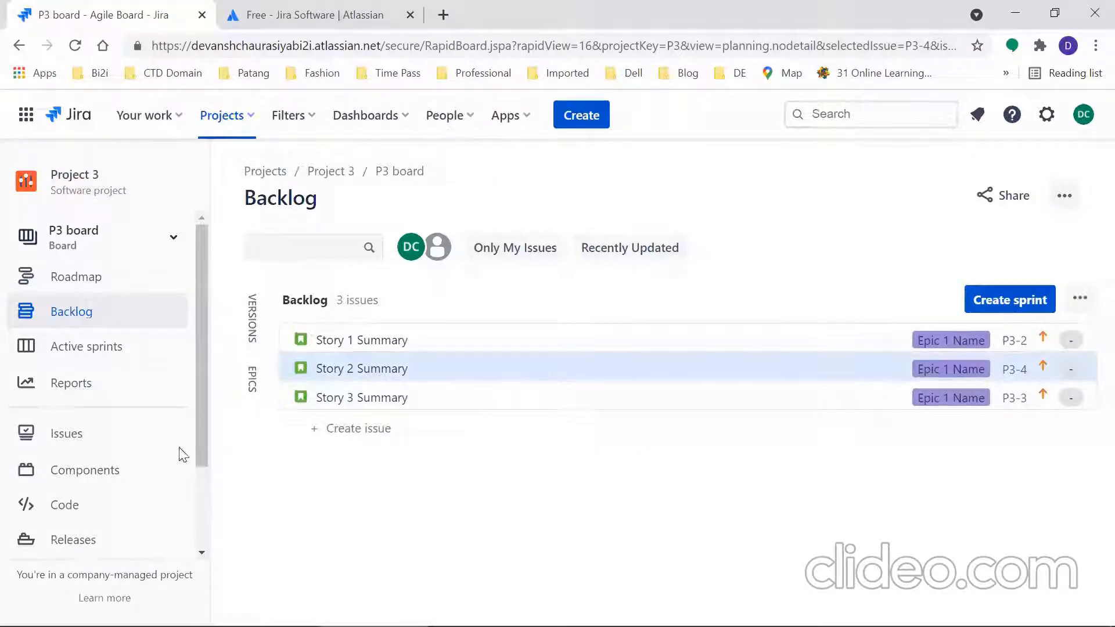
# Step: Open the details of "Story 1 Summary" and examine its attachment, subtask, link, app and title-editing options without changing anything
pyautogui.click(366, 336)
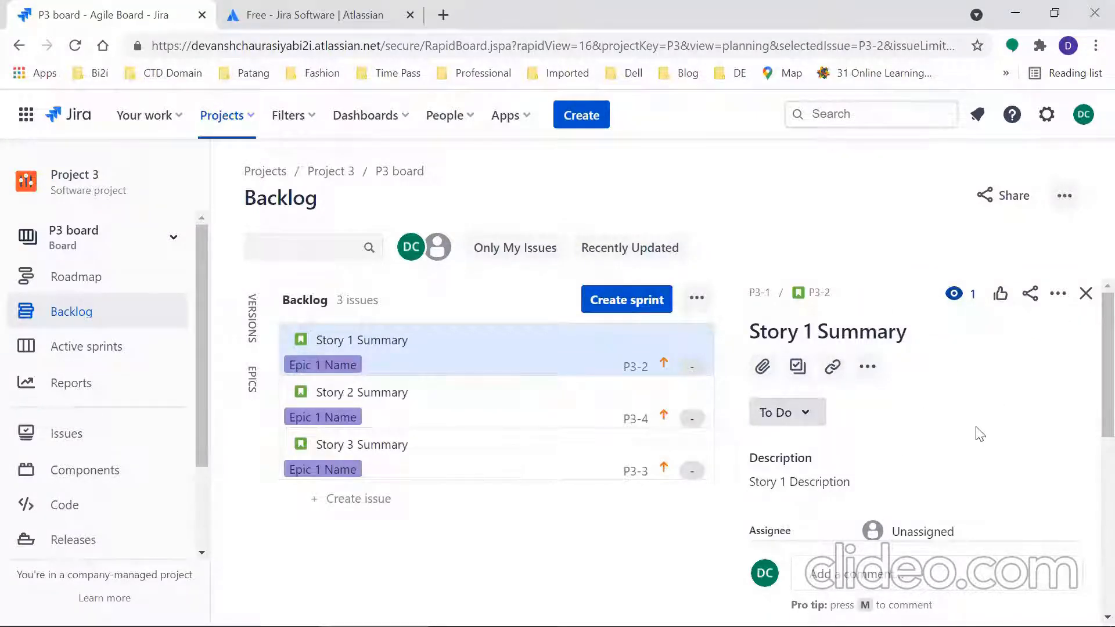
pyautogui.click(764, 367)
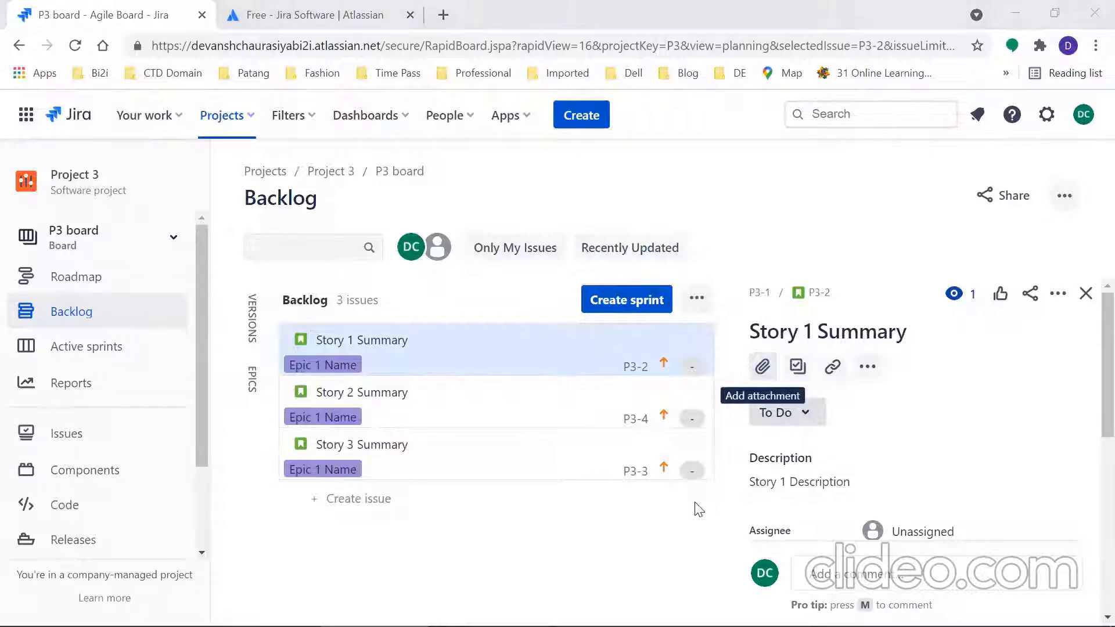
pyautogui.click(872, 528)
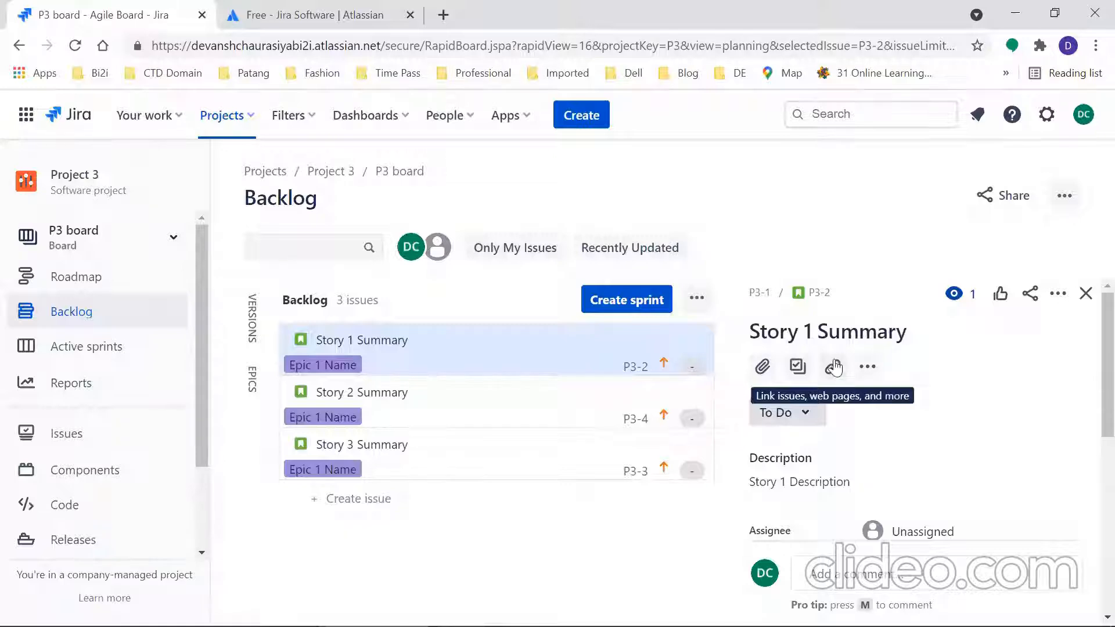
pyautogui.click(869, 369)
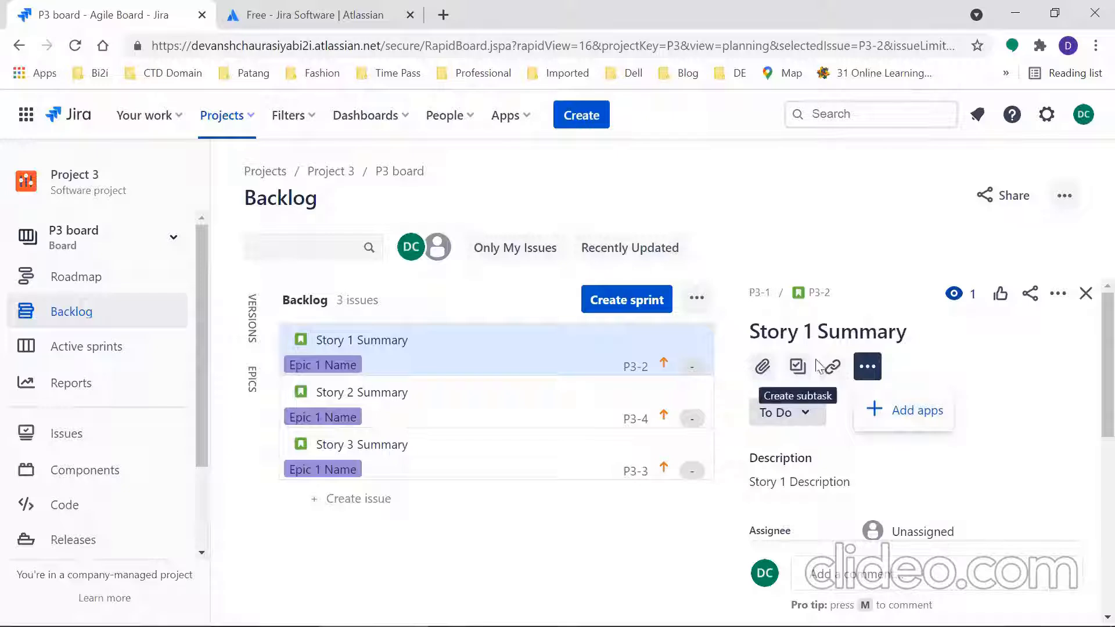
pyautogui.click(1013, 322)
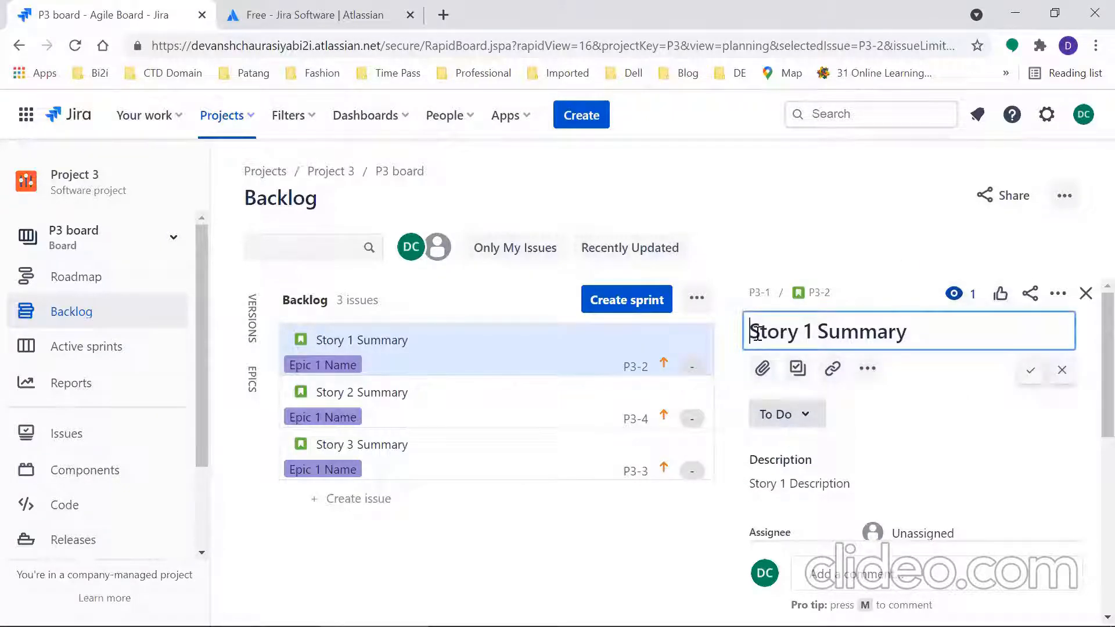
pyautogui.click(1031, 372)
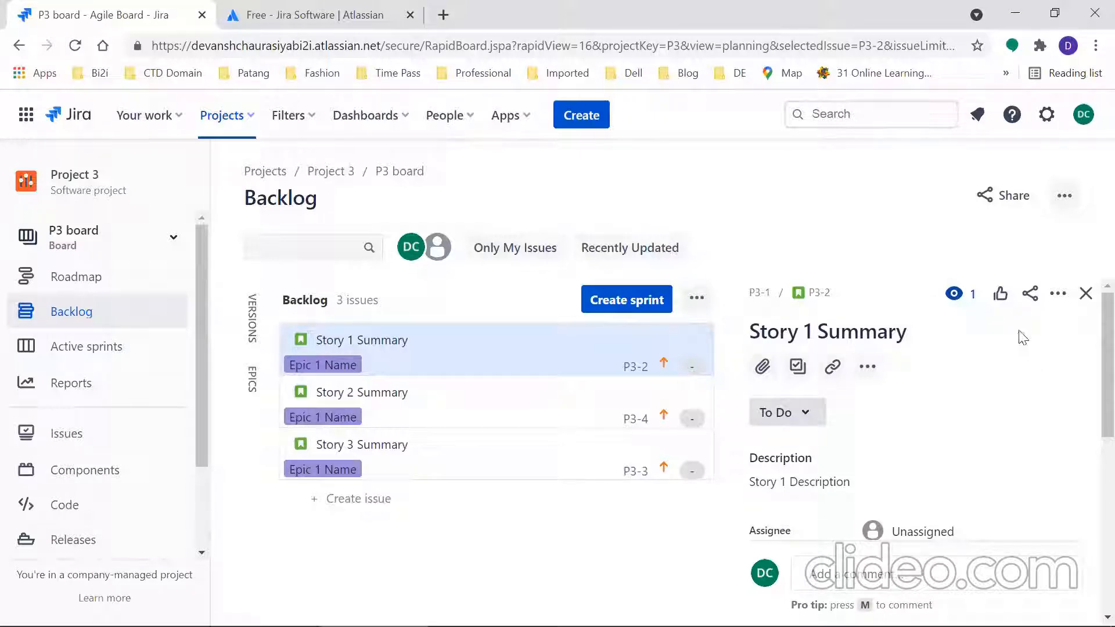
# Step: Examine the vote and share options of "Story 1 Summary" without voting or sending anything
pyautogui.click(1004, 300)
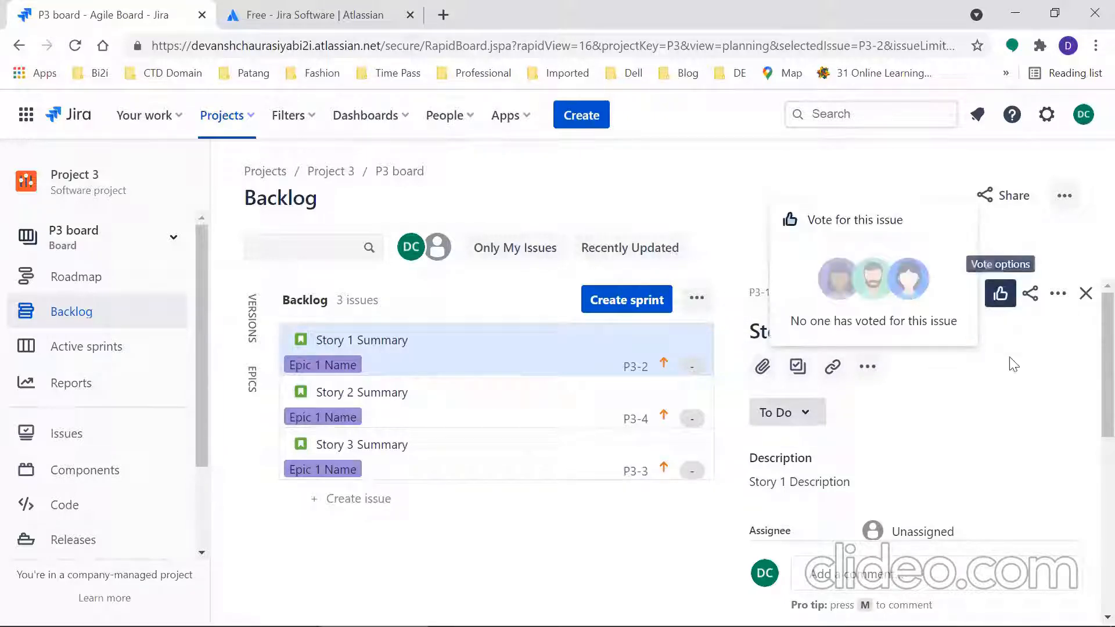
pyautogui.click(1011, 363)
pyautogui.click(1031, 295)
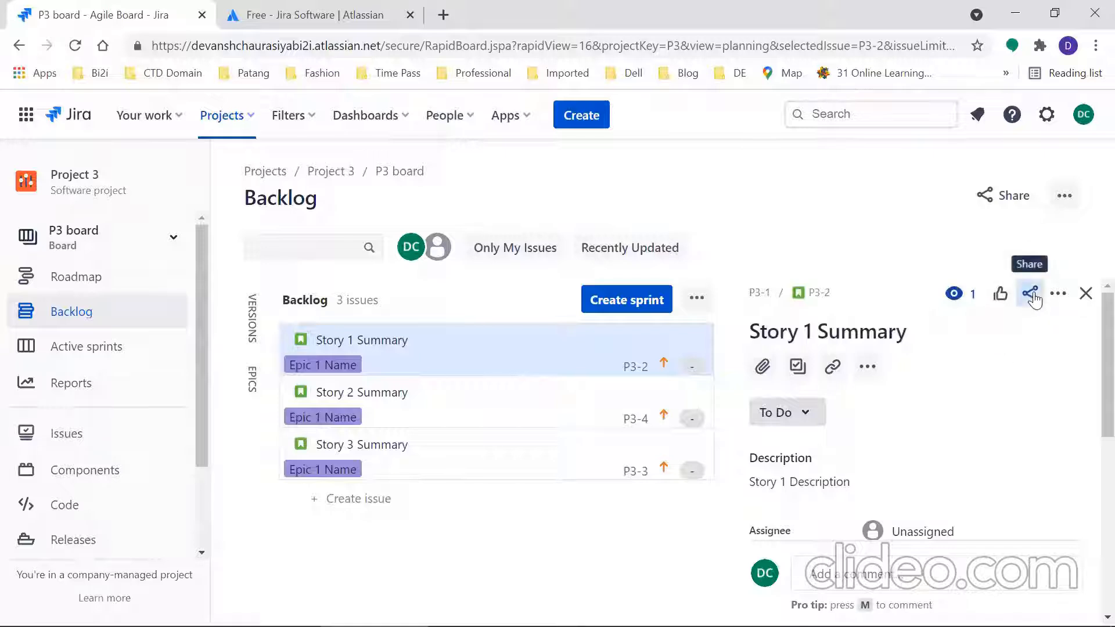
pyautogui.click(769, 392)
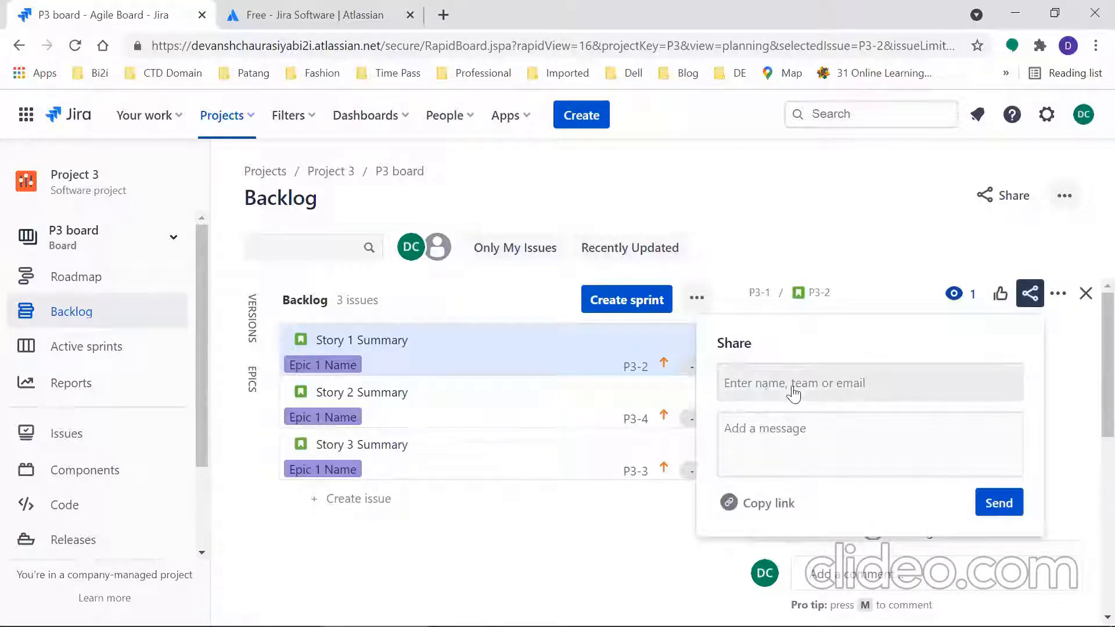
pyautogui.click(1052, 378)
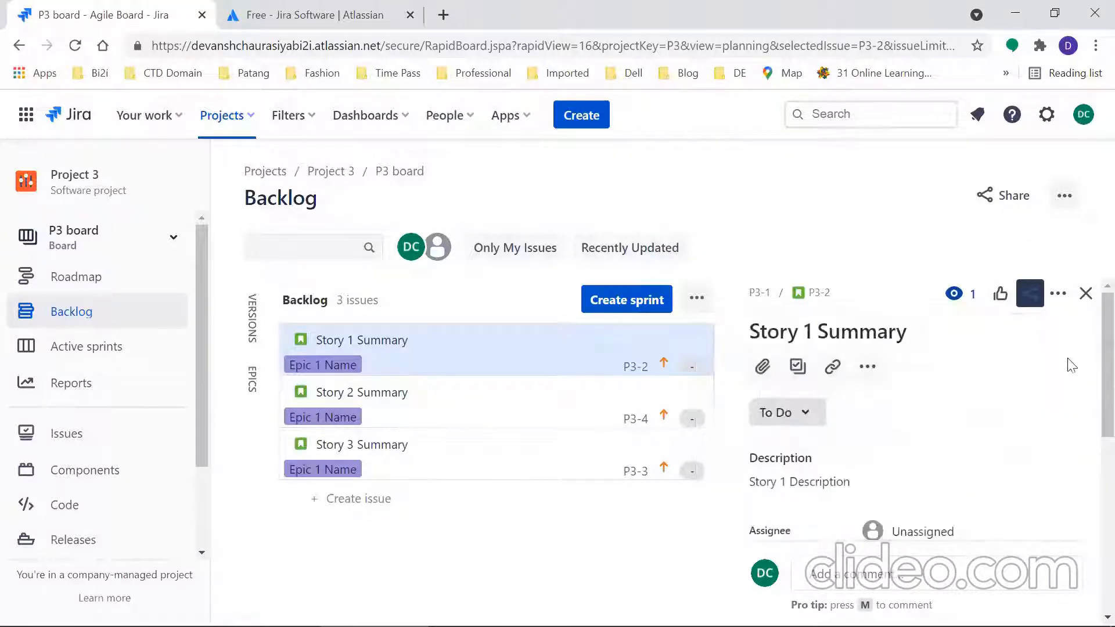
# Step: Review the status choices of "Story 1 Summary" and its detail fields, including the assignee, leaving them as they are
pyautogui.click(805, 413)
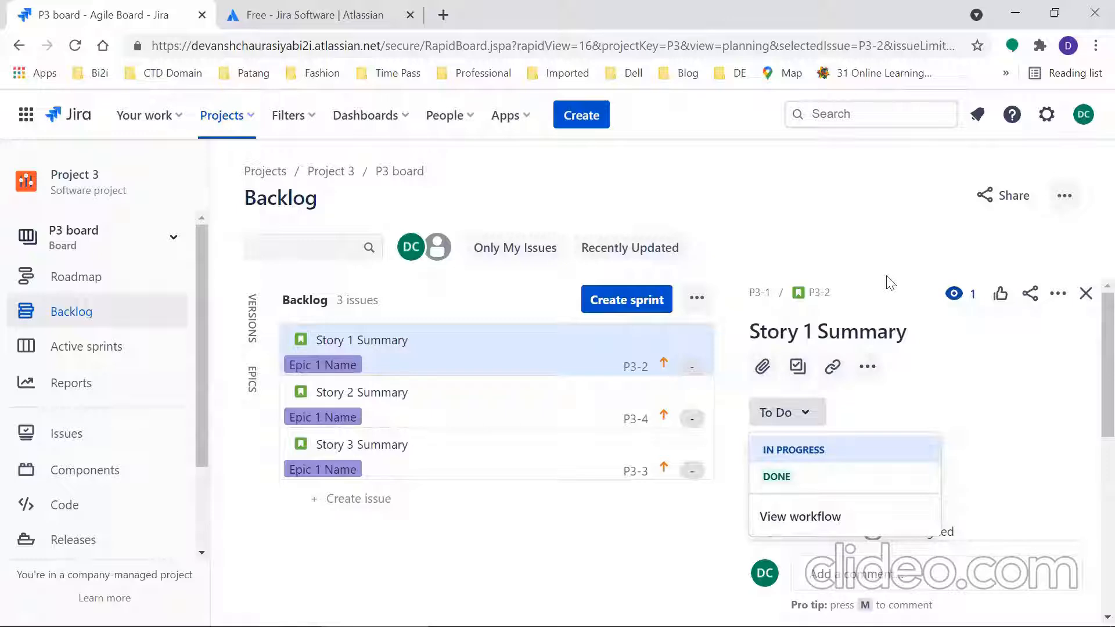
pyautogui.click(929, 246)
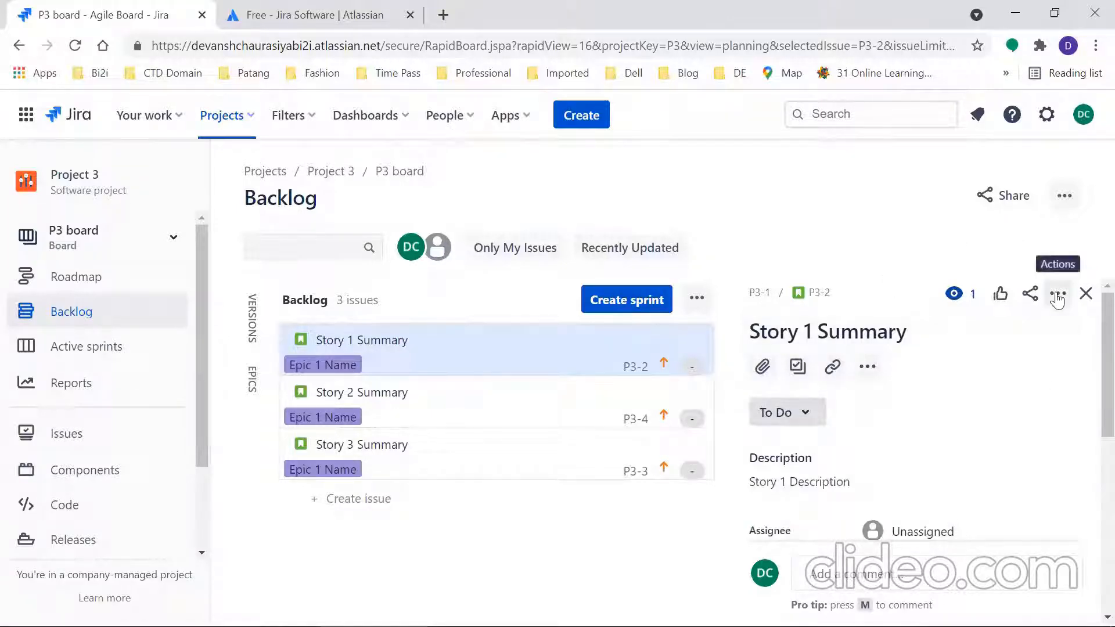
pyautogui.scroll(-3, 1090, 366)
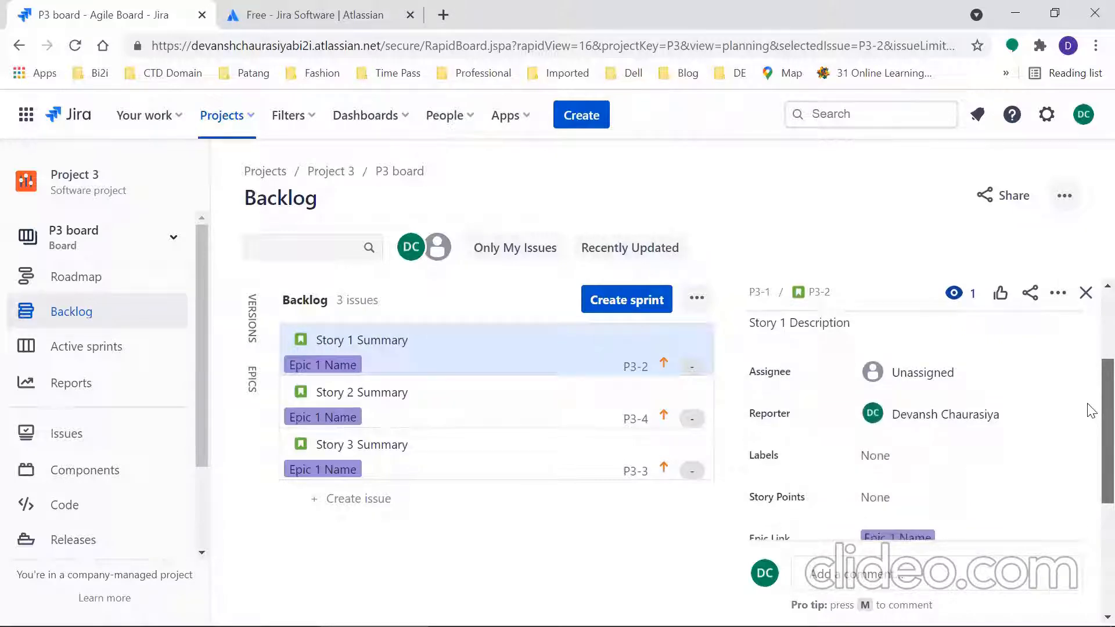
pyautogui.click(918, 372)
pyautogui.click(914, 329)
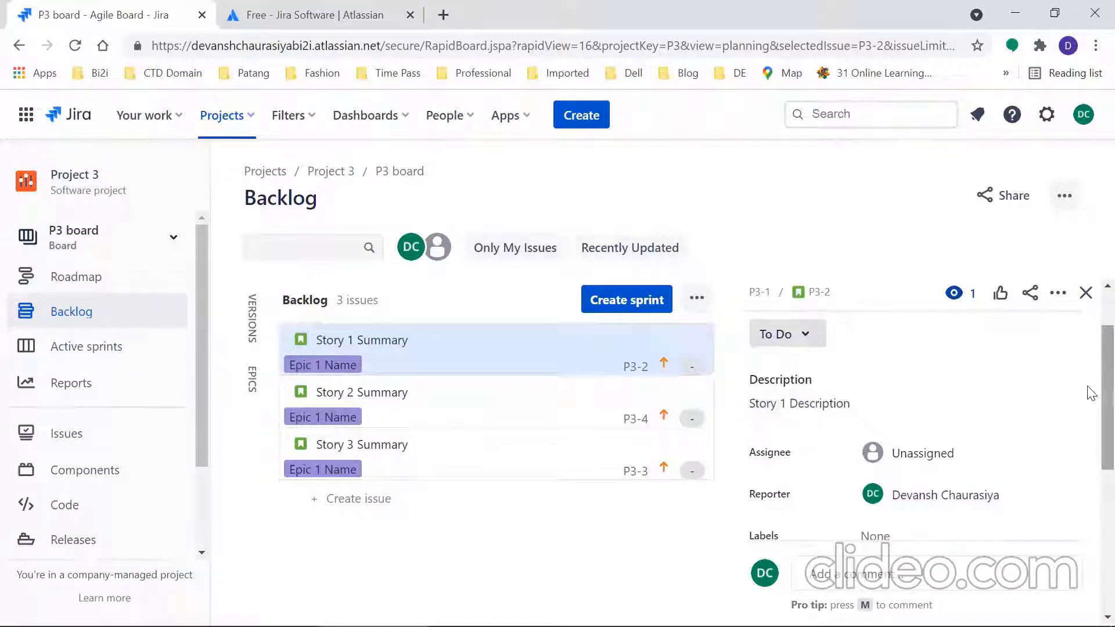
# Step: Examine the epic link of "Story 1 Summary" and its list of selectable epics without changing the link
pyautogui.scroll(-3, 1087, 407)
pyautogui.scroll(-2, 1091, 471)
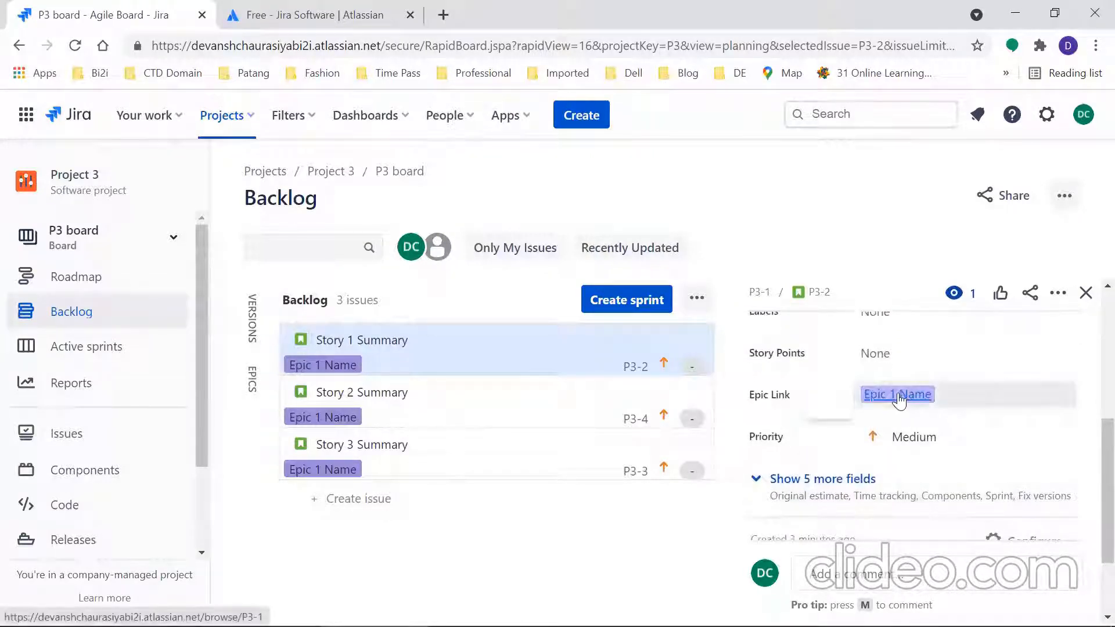
pyautogui.moveTo(902, 400)
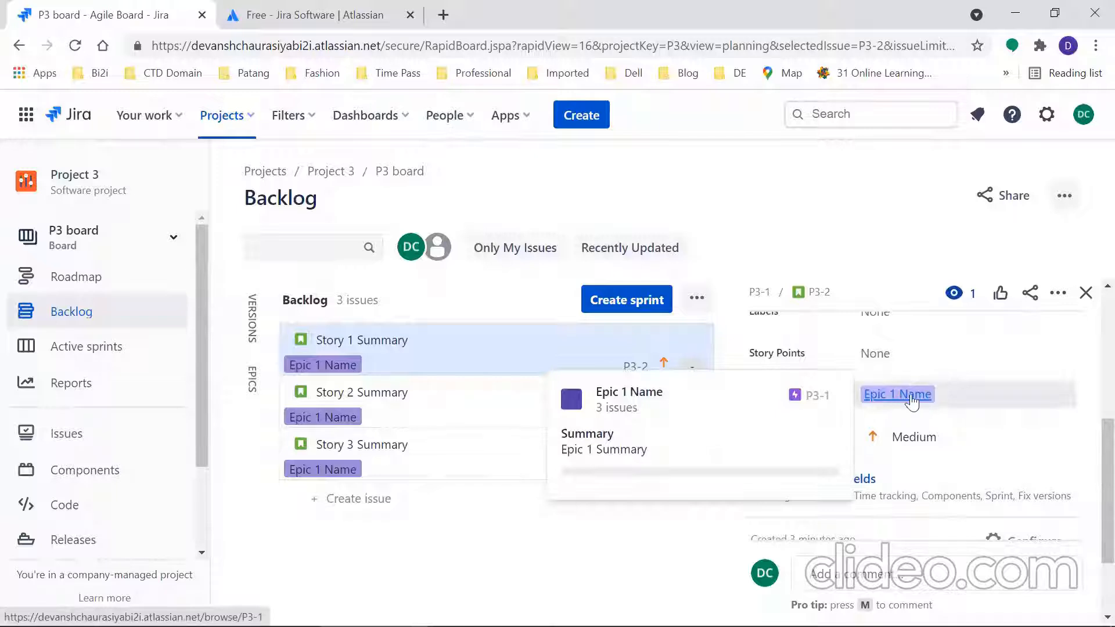
pyautogui.moveTo(905, 401); pyautogui.dragTo(1011, 400)
pyautogui.click(1014, 402)
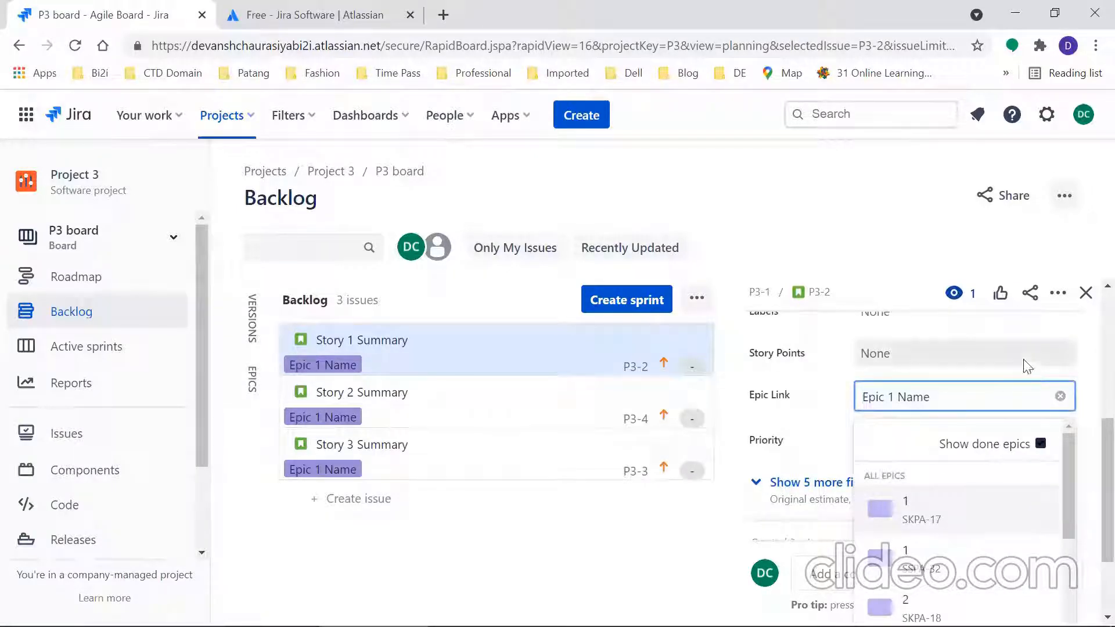
pyautogui.click(910, 214)
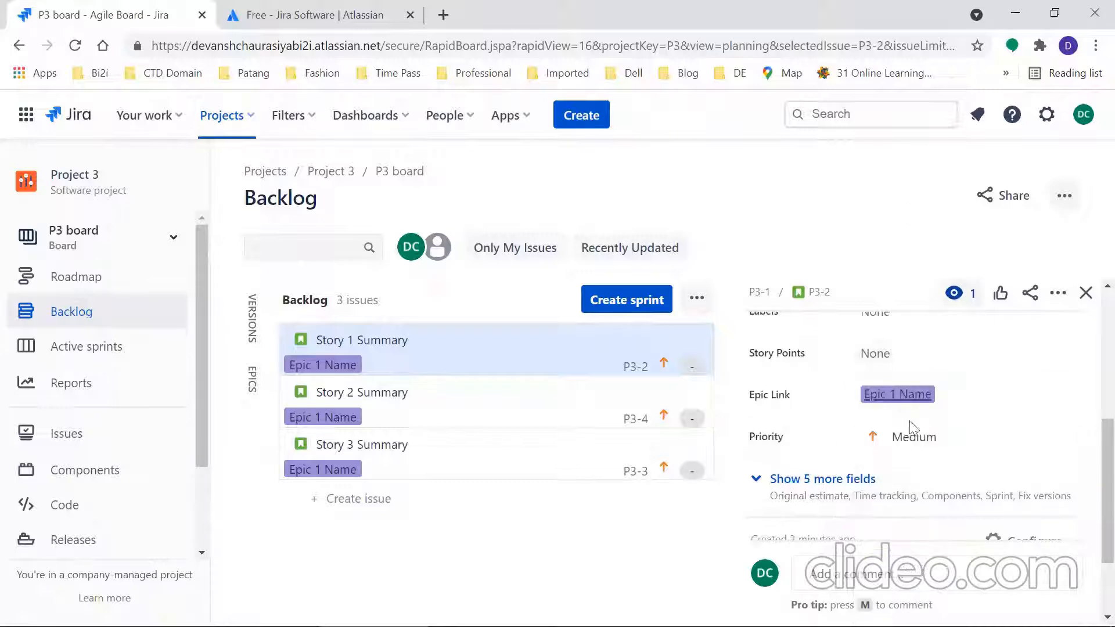
# Step: Set the priority of "Story 1 Summary" to Low and its original estimate to 10m
pyautogui.click(967, 442)
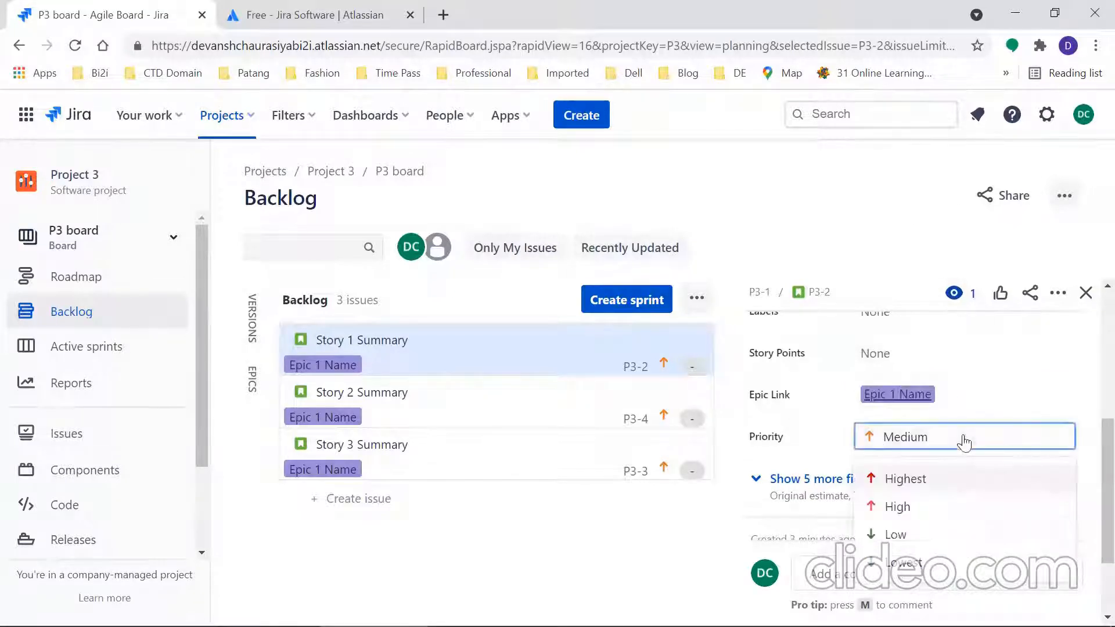
pyautogui.click(900, 536)
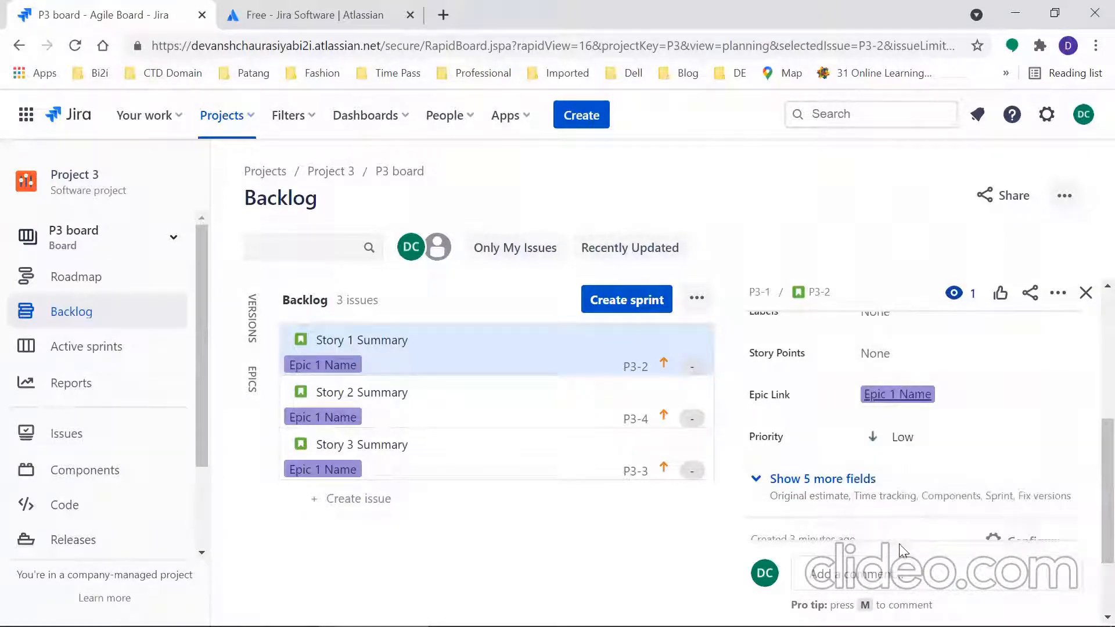
pyautogui.scroll(-3, 1092, 456)
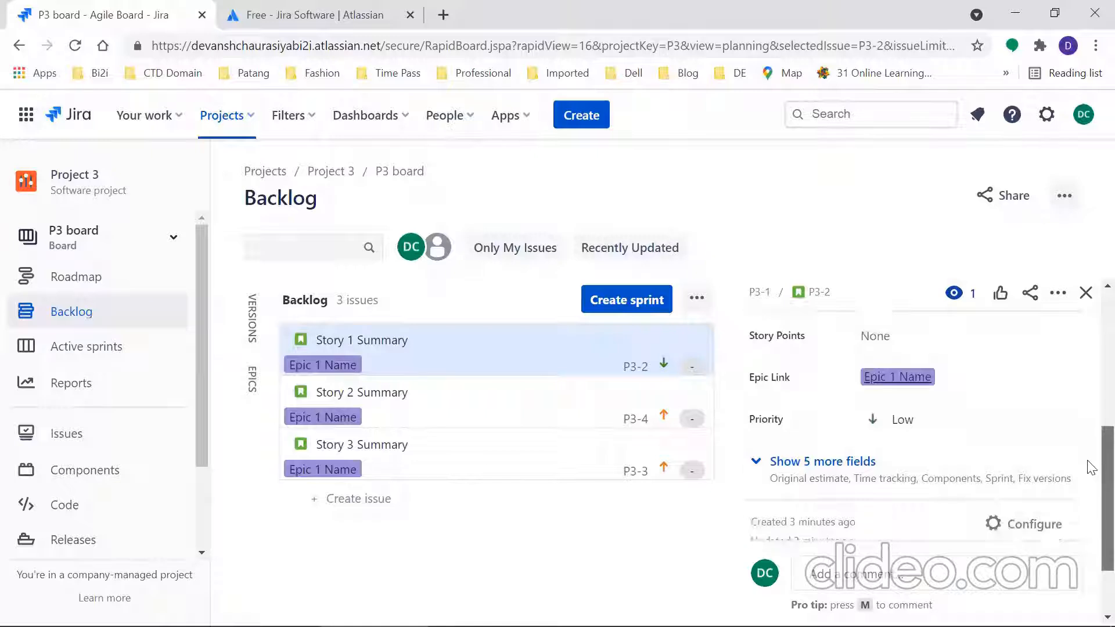
pyautogui.click(755, 402)
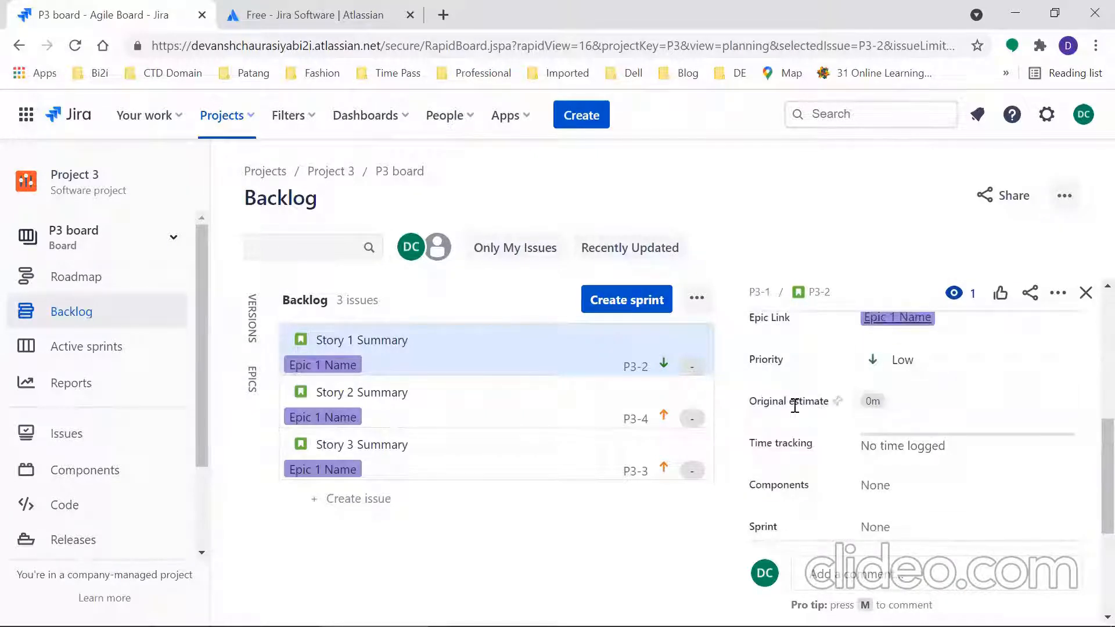
pyautogui.click(921, 402)
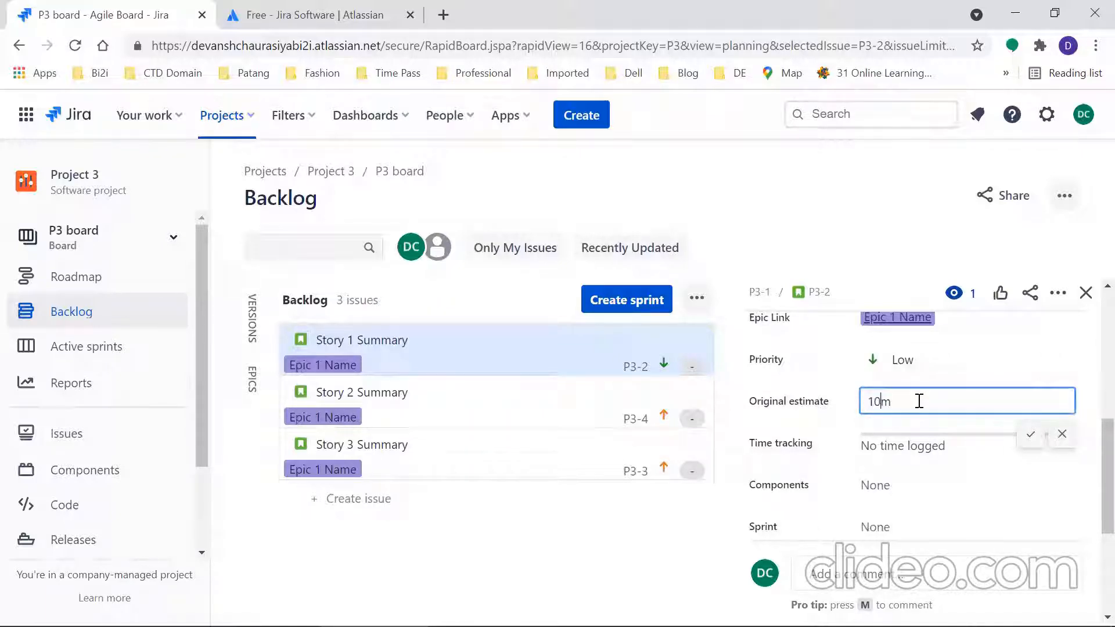
pyautogui.click(1031, 439)
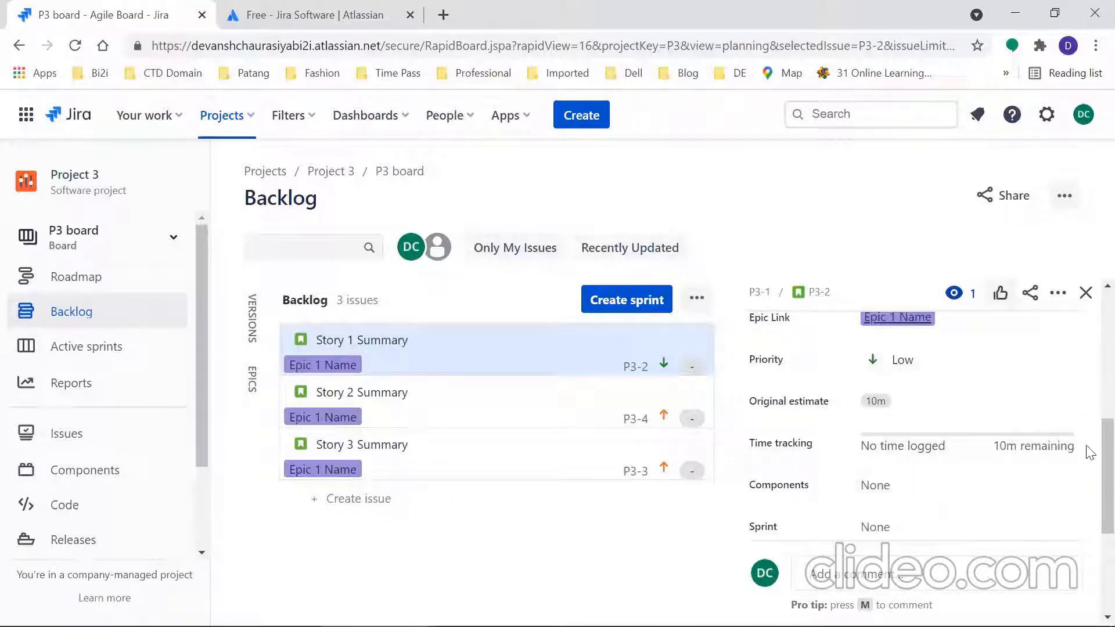
# Step: Set the story points of "Story 1 Summary" to 2
pyautogui.scroll(-1, 1091, 492)
pyautogui.scroll(-3, 1091, 499)
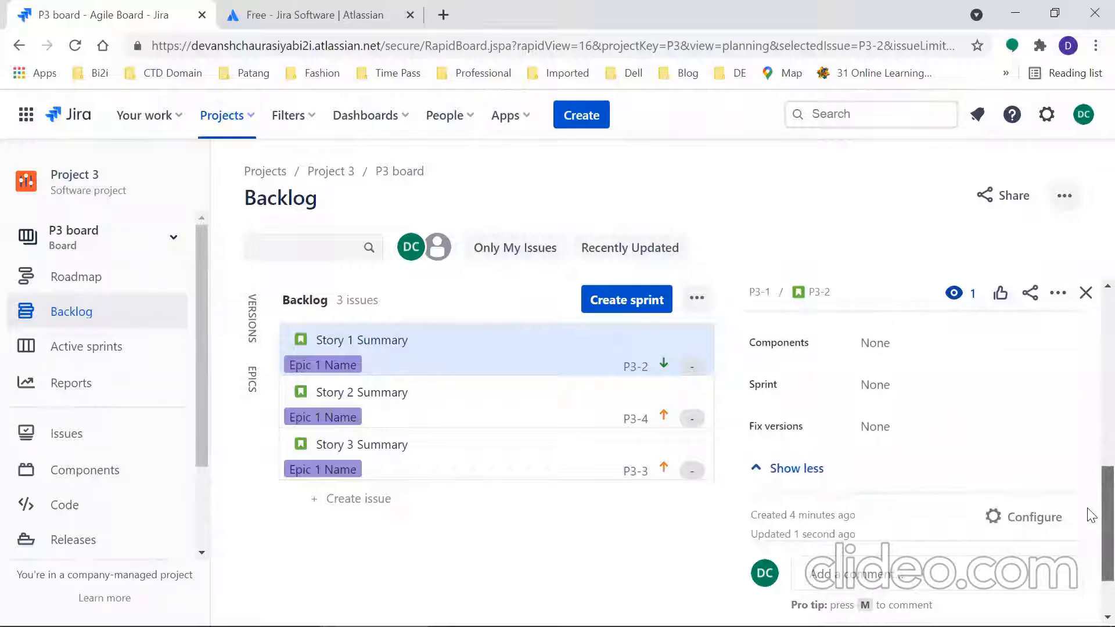
pyautogui.scroll(-1, 1091, 516)
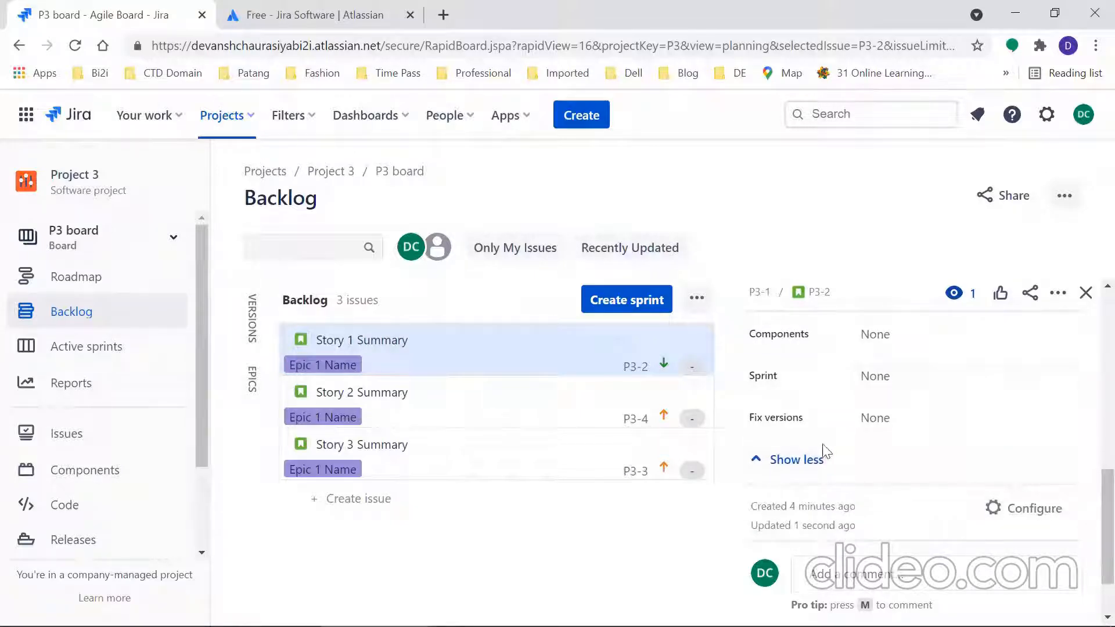
pyautogui.scroll(3, 1092, 516)
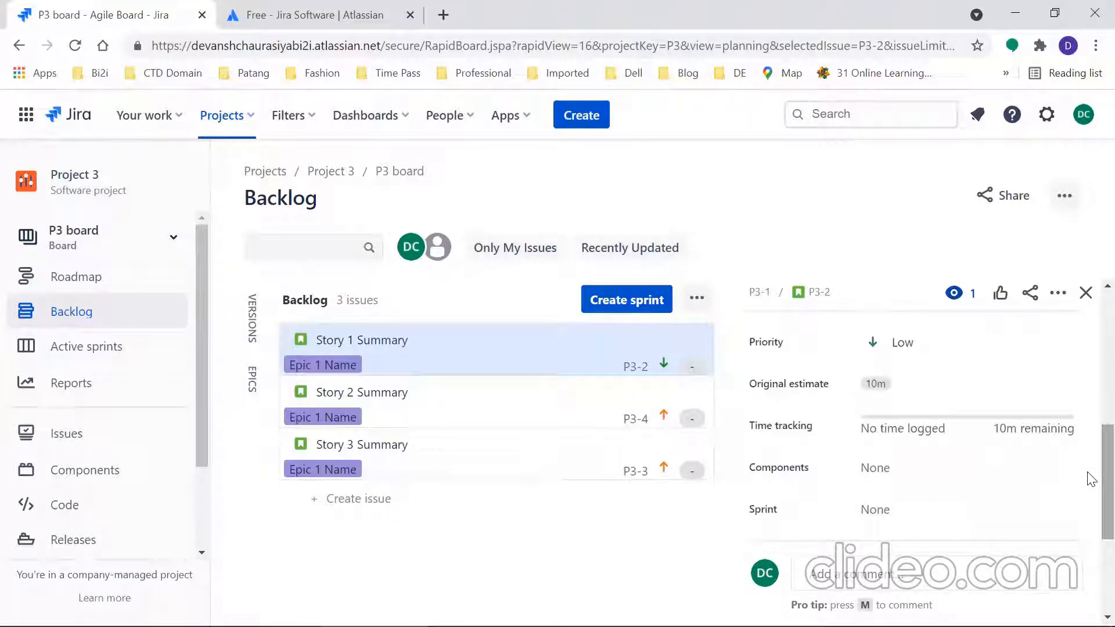
pyautogui.scroll(3, 1091, 458)
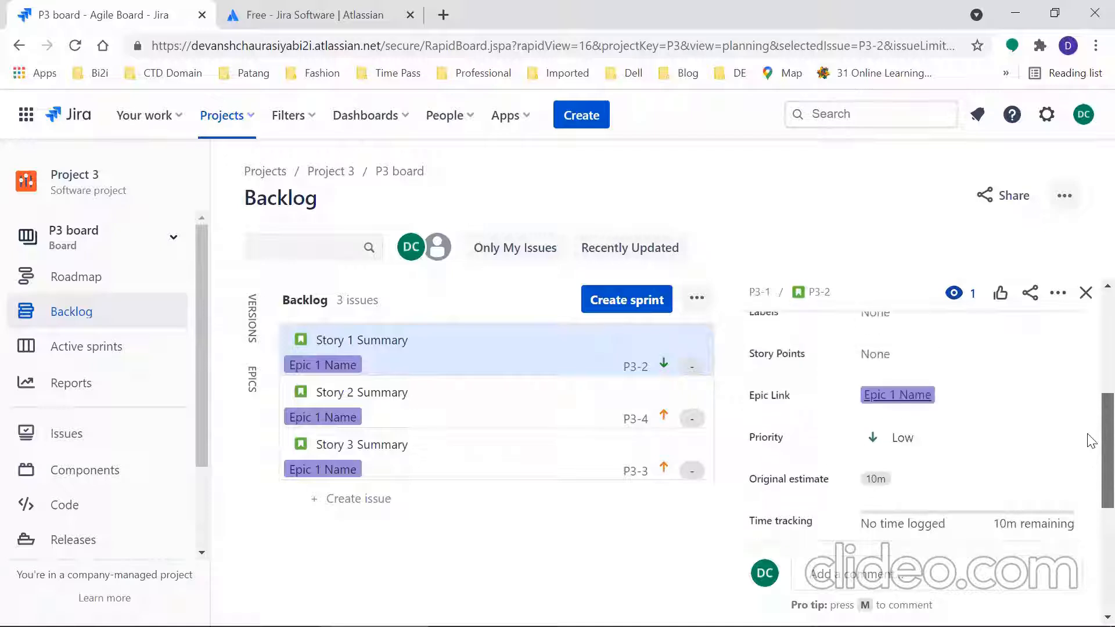
pyautogui.click(893, 422)
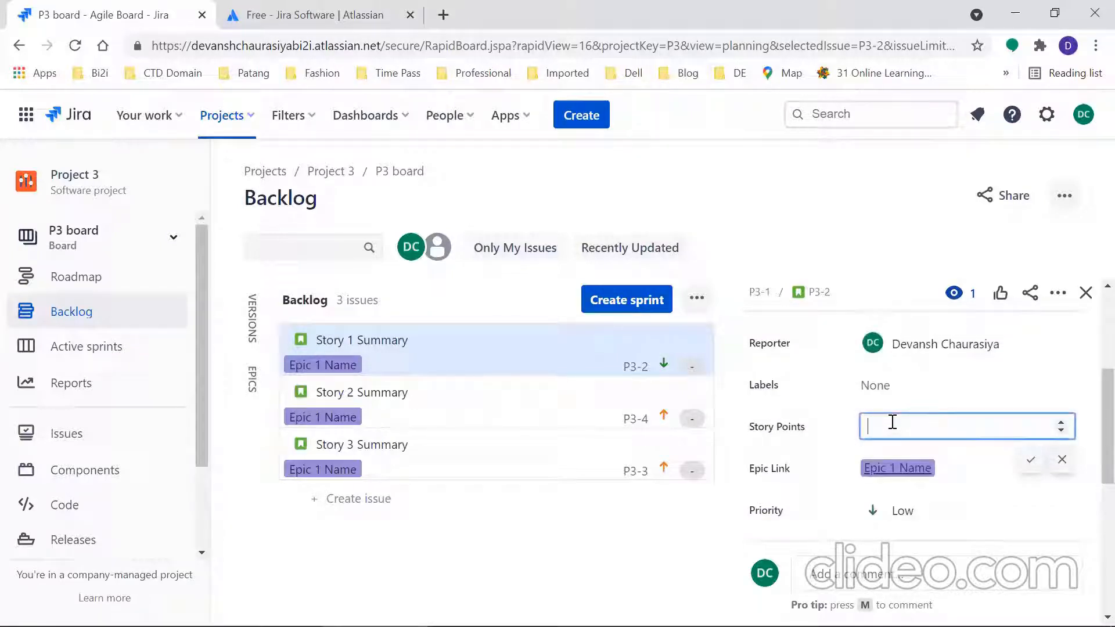
pyautogui.write('2')
pyautogui.click(1032, 465)
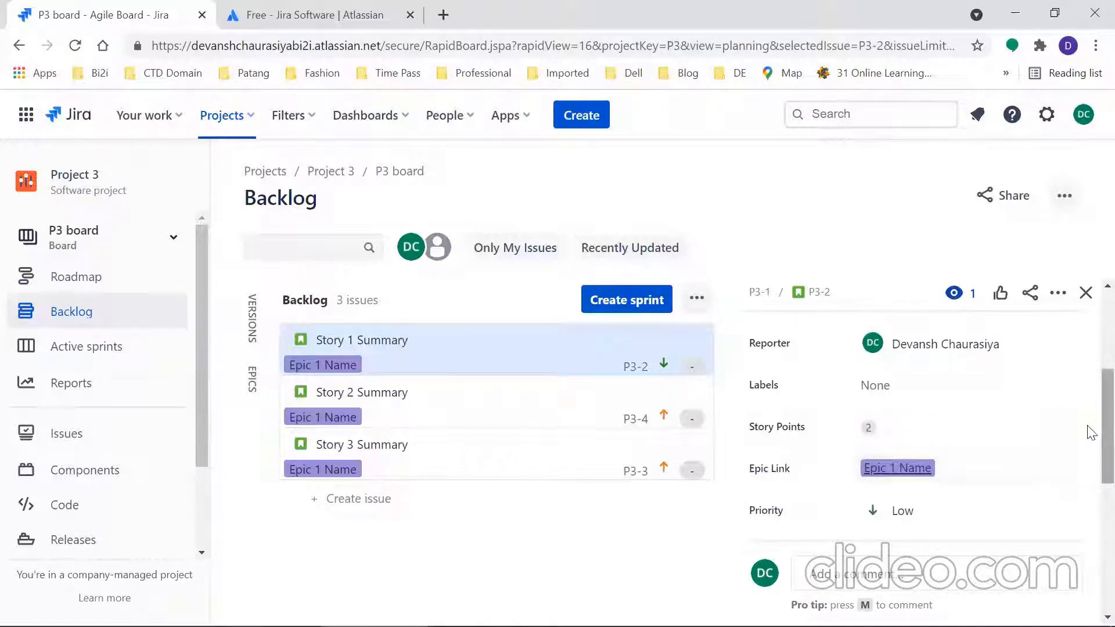
# Step: Review the detail fields of "Story 1 Summary" and inspect its time tracking form without logging any time
pyautogui.scroll(3, 1090, 429)
pyautogui.scroll(2, 1090, 368)
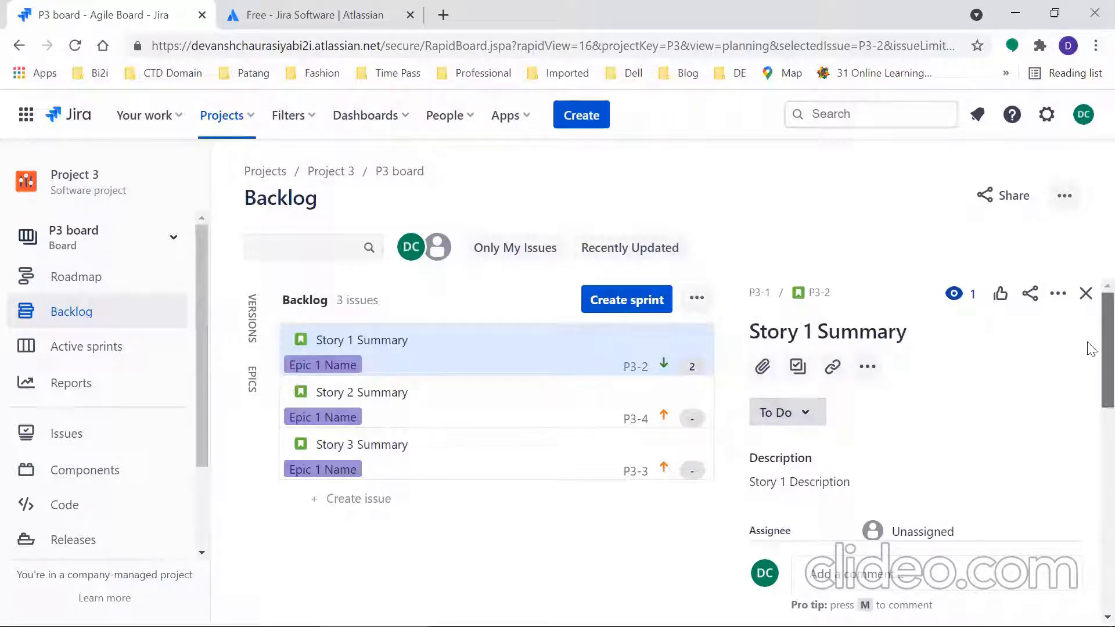
pyautogui.scroll(-5, 1090, 442)
pyautogui.scroll(1, 1088, 450)
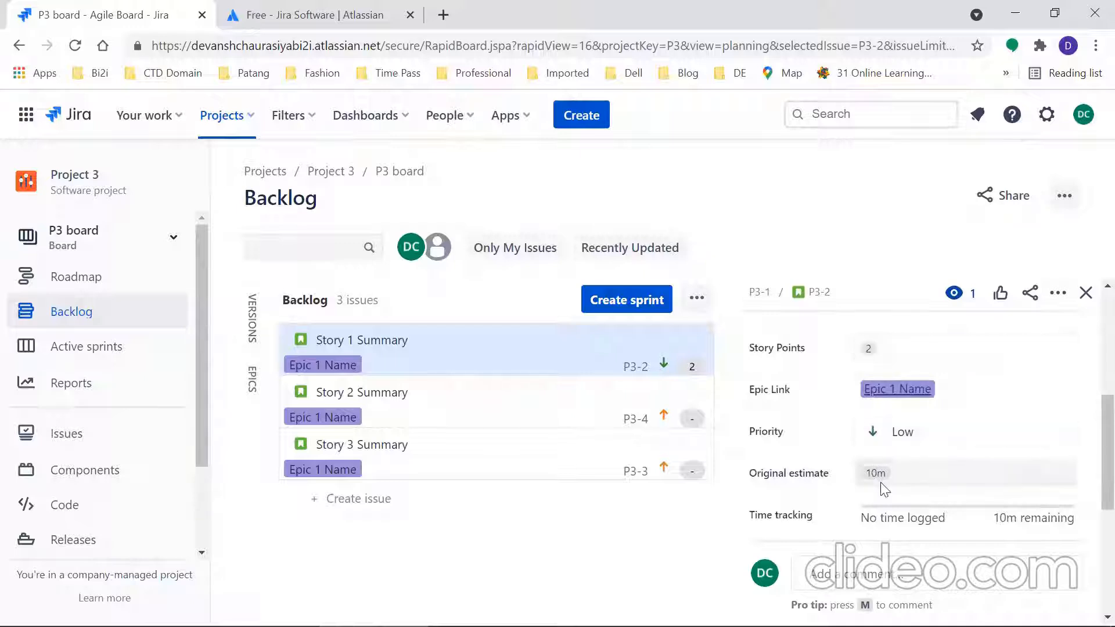
pyautogui.scroll(-3, 1086, 482)
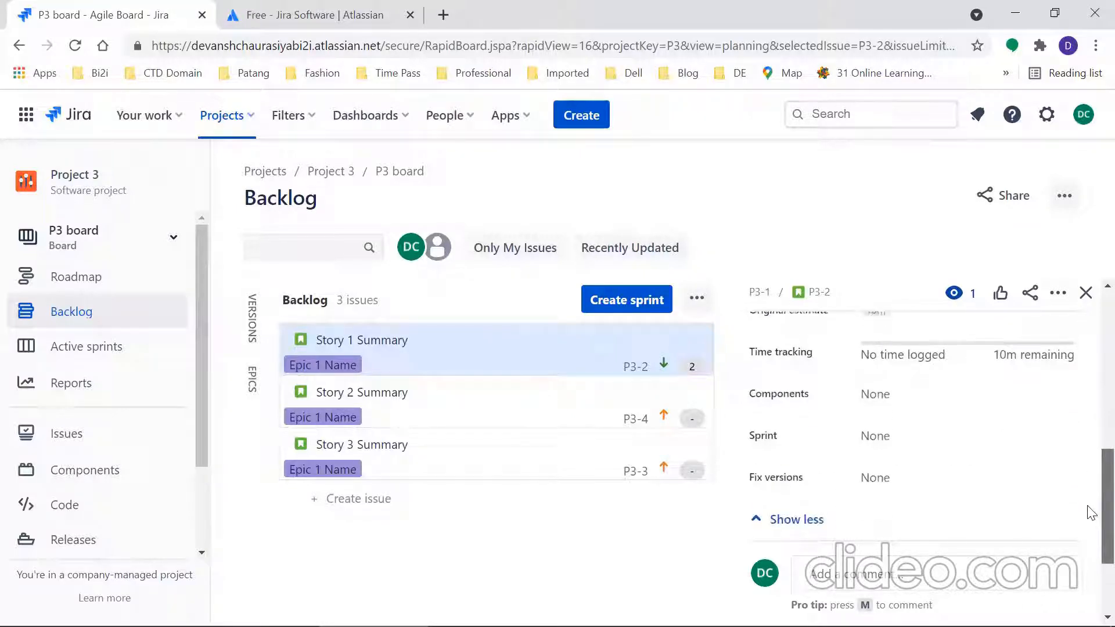
pyautogui.click(942, 346)
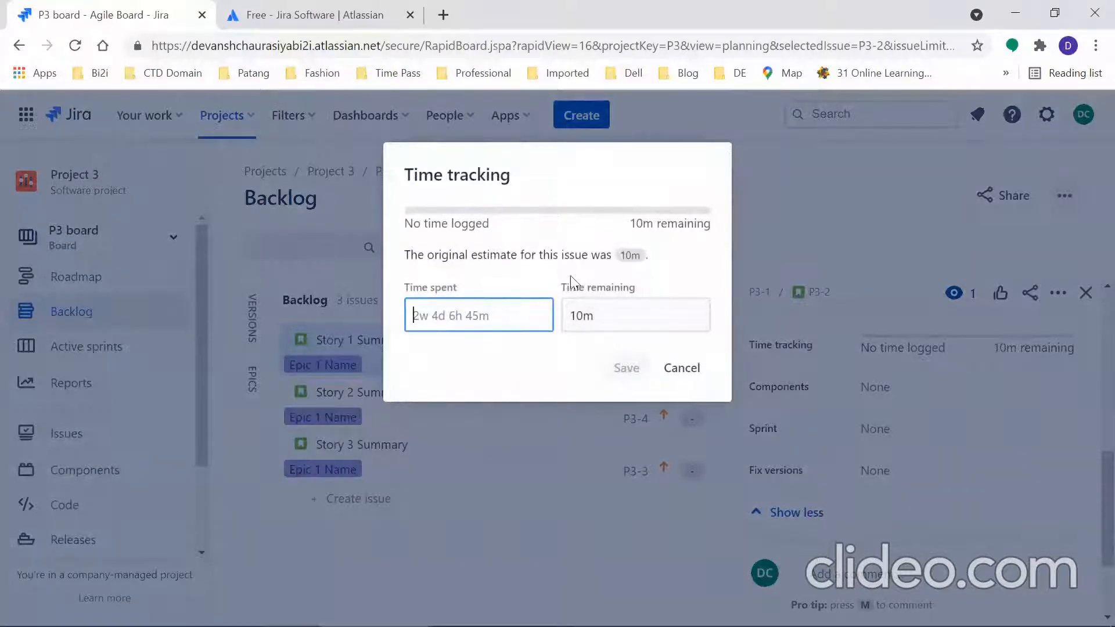
pyautogui.click(674, 364)
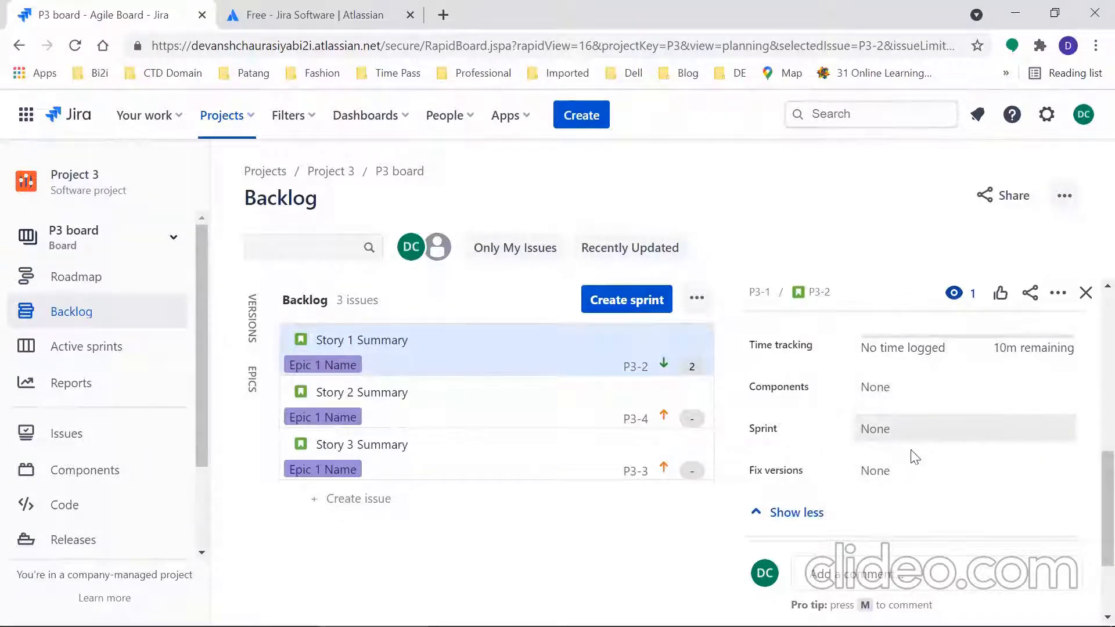
# Step: Examine the activity section and comment editor of "Story 1 Summary" without adding a comment
pyautogui.scroll(-2, 1088, 490)
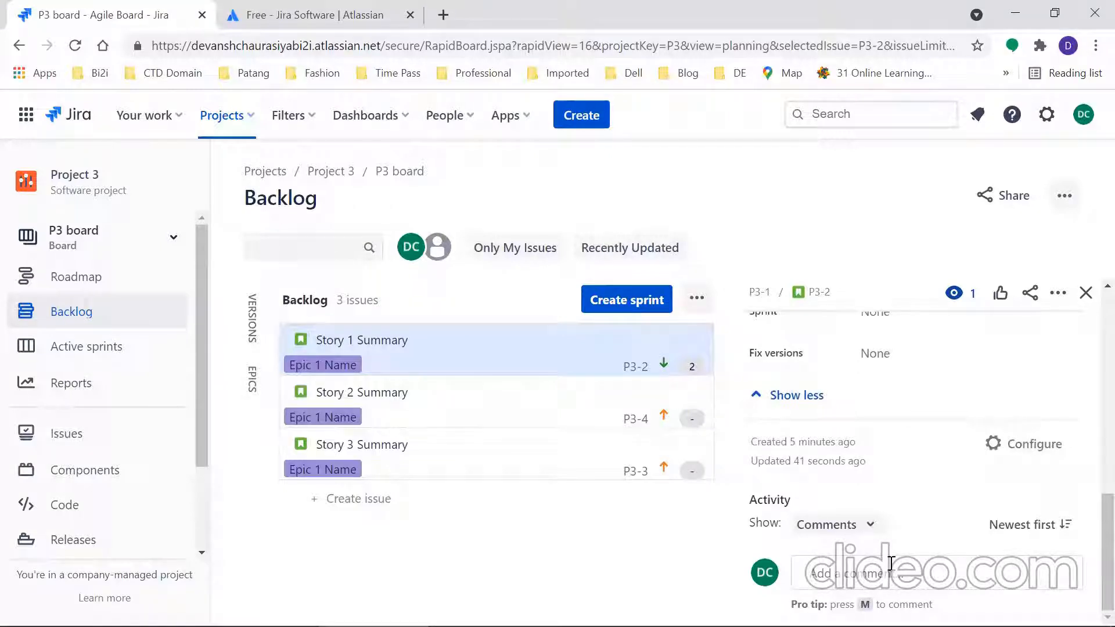
pyautogui.click(891, 563)
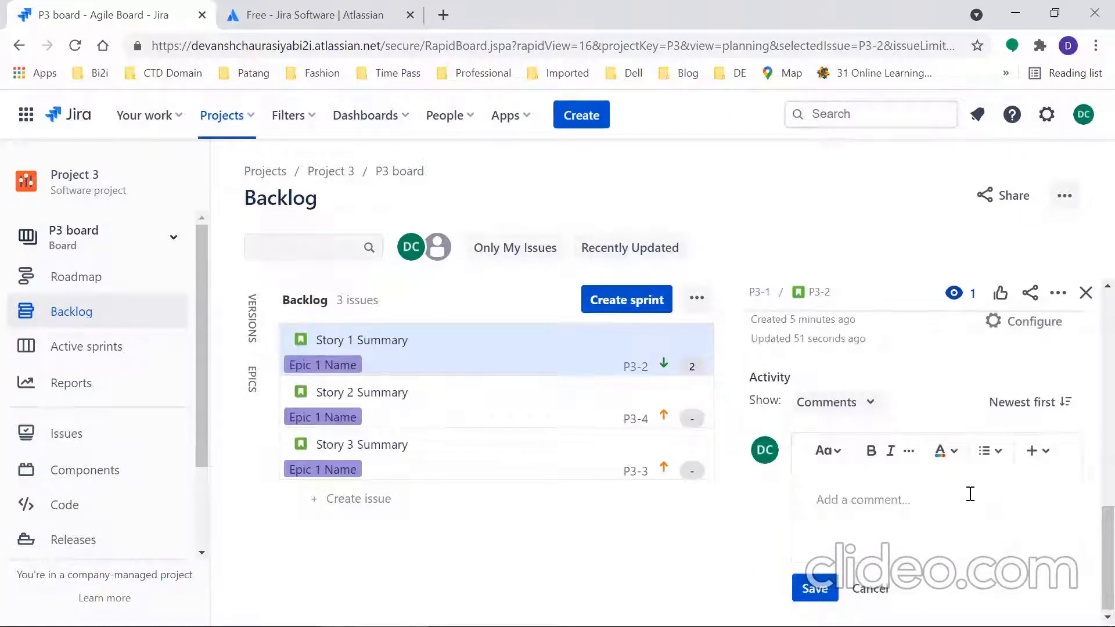
pyautogui.click(870, 588)
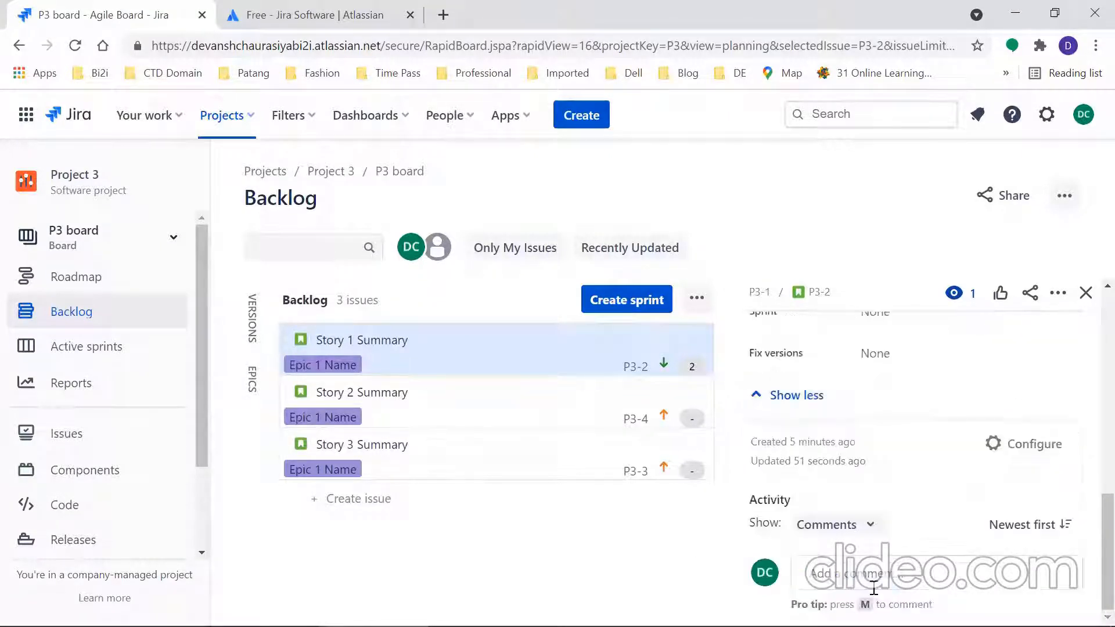
# Step: Add a flag to "Story 1 Summary", check it in the story details, and remove the flag again
pyautogui.click(1059, 294)
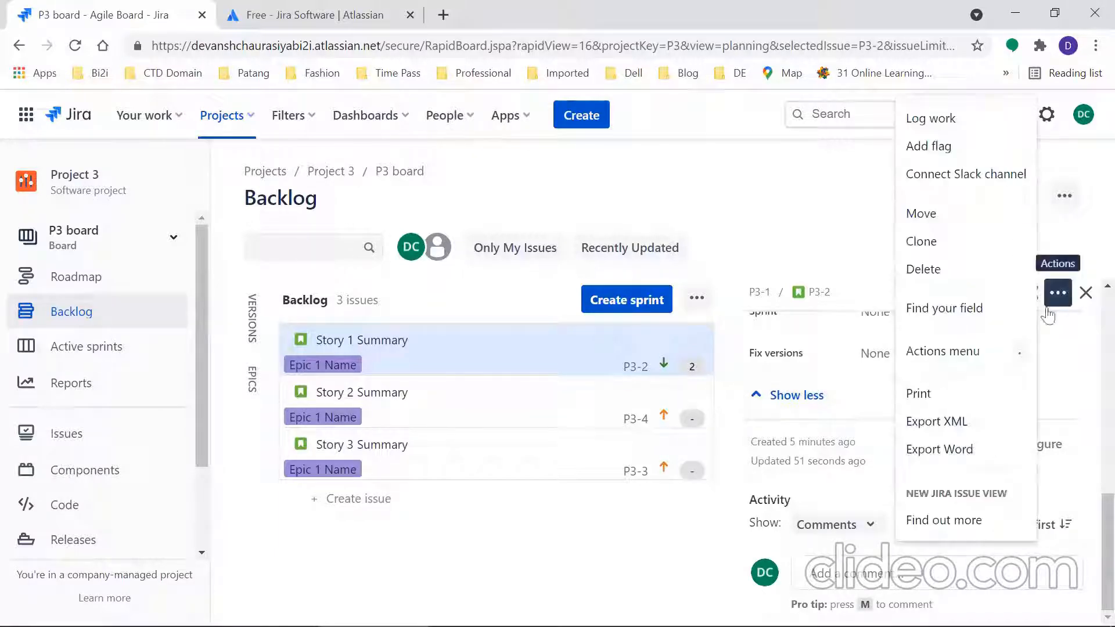
pyautogui.click(929, 149)
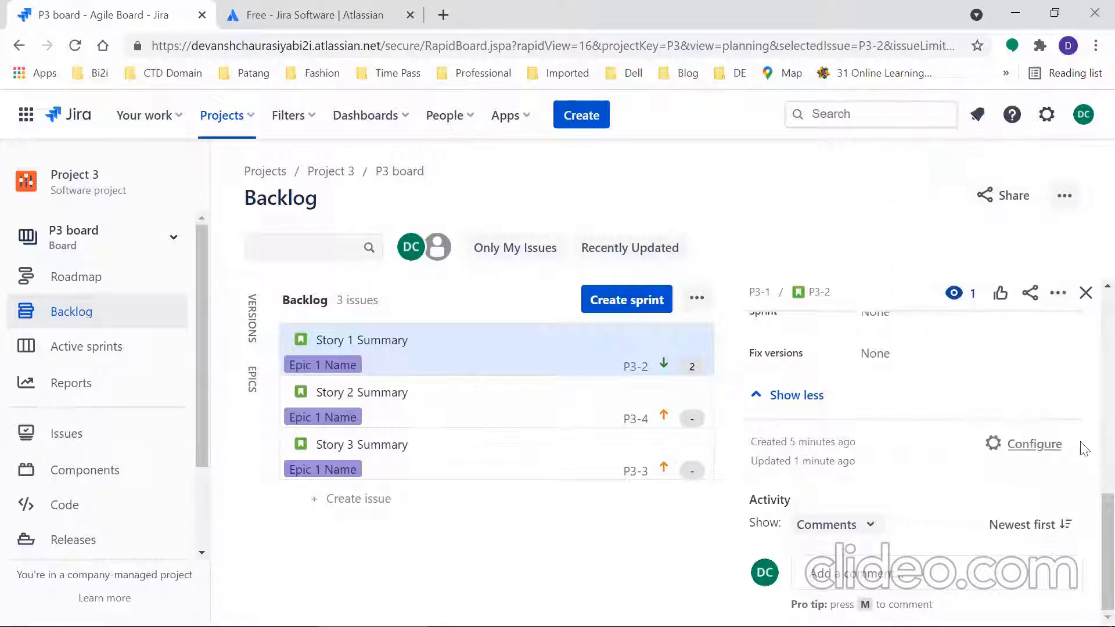
pyautogui.scroll(10, 1091, 518)
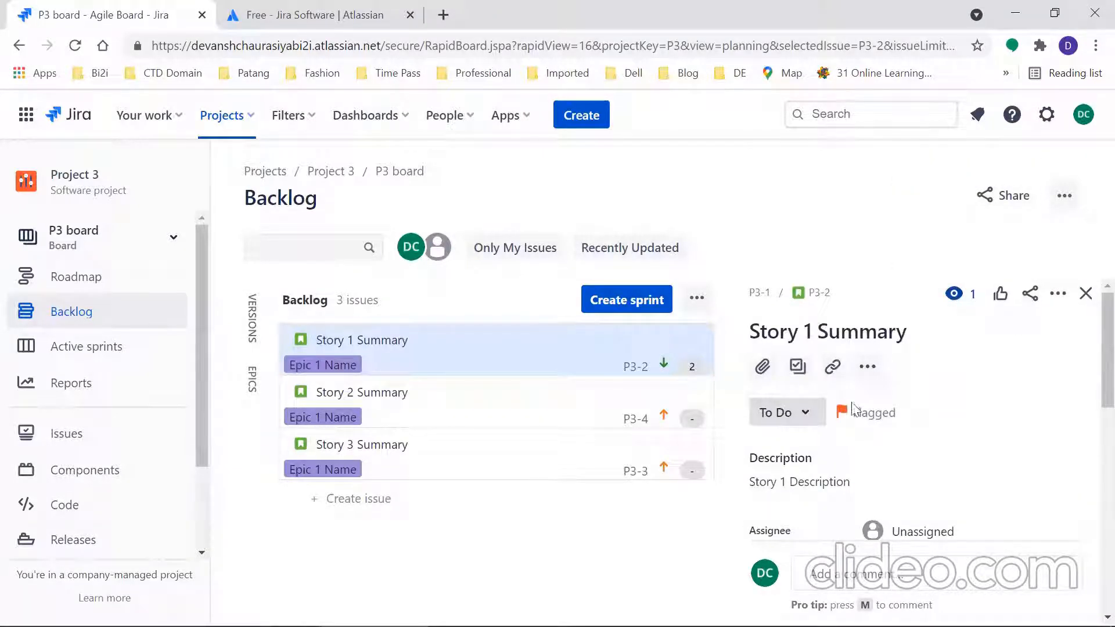
pyautogui.click(1058, 293)
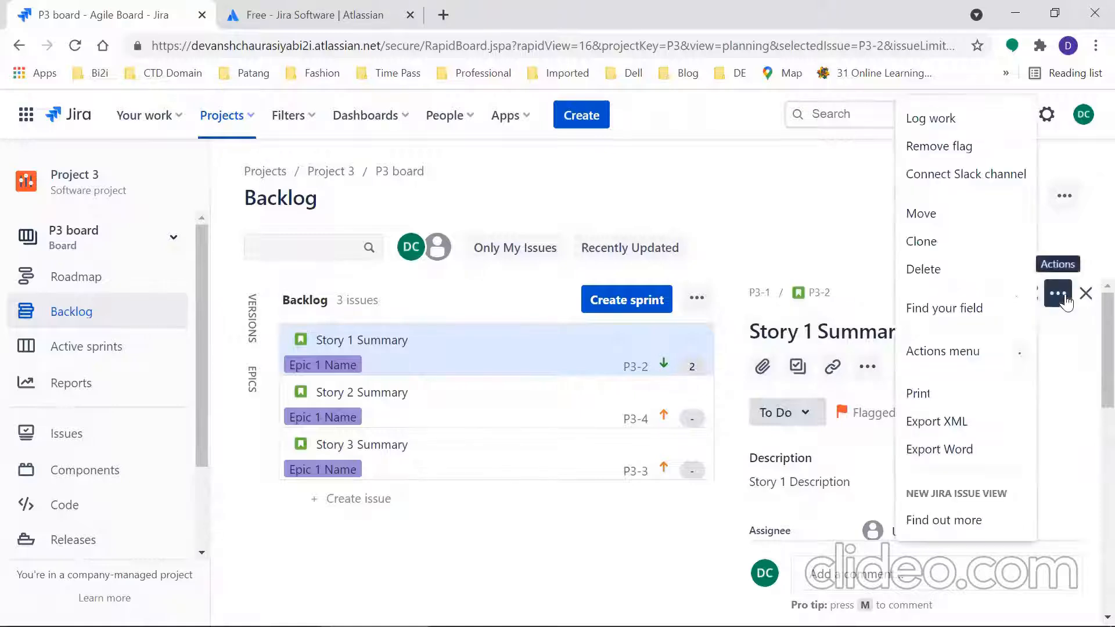
pyautogui.click(950, 148)
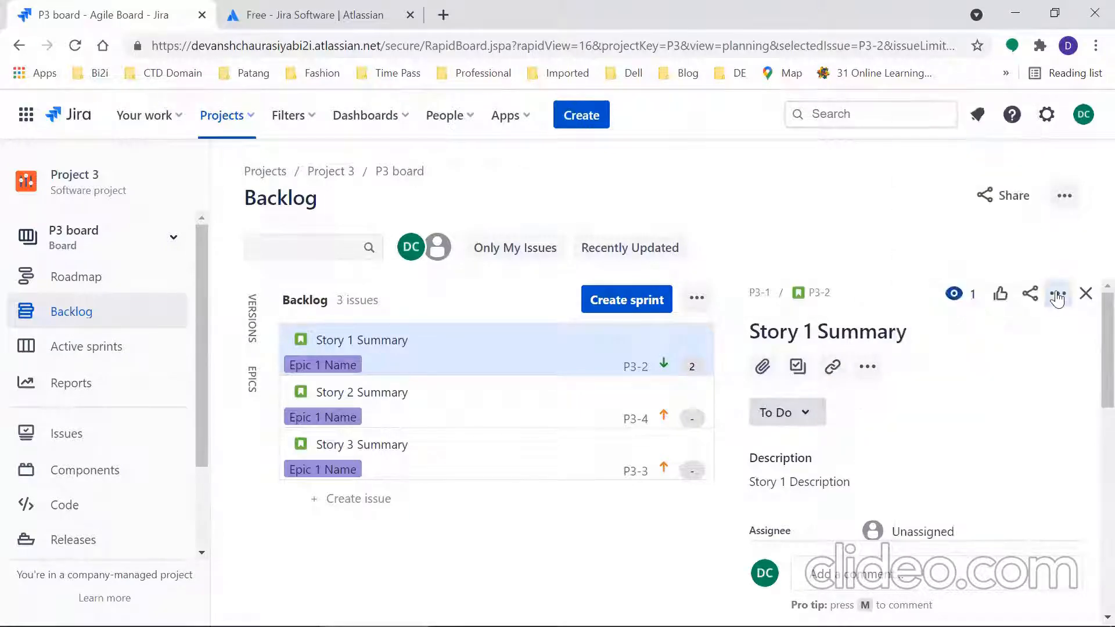
# Step: Inspect the move form for "Story 1 Summary", including its destination project and new issue type choices, without moving the story
pyautogui.click(1059, 293)
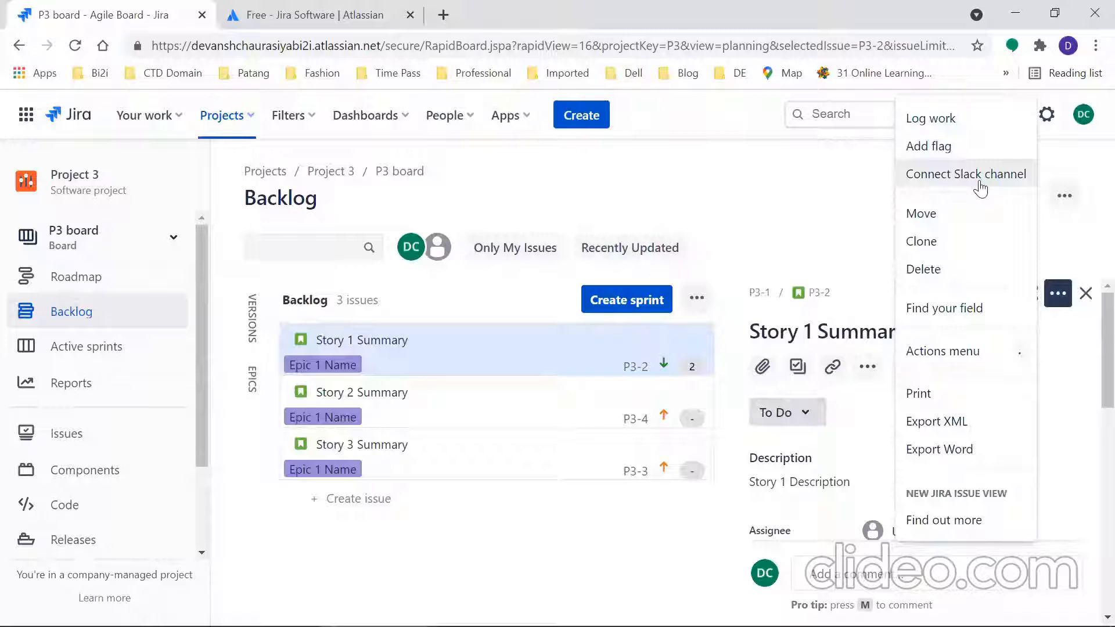
pyautogui.click(929, 215)
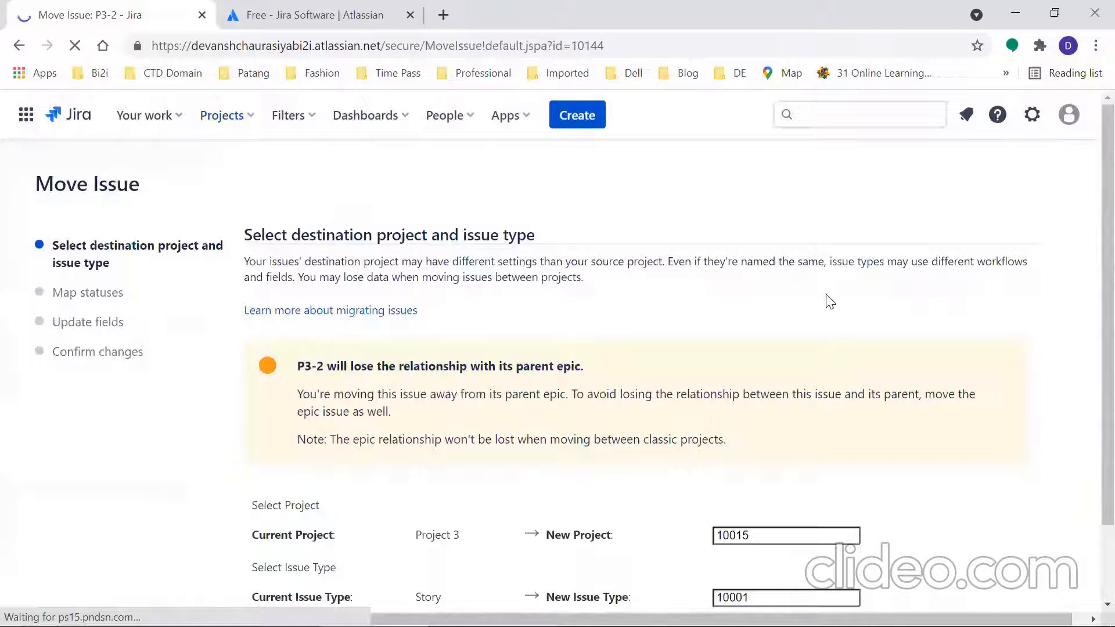
pyautogui.scroll(-1, 1092, 341)
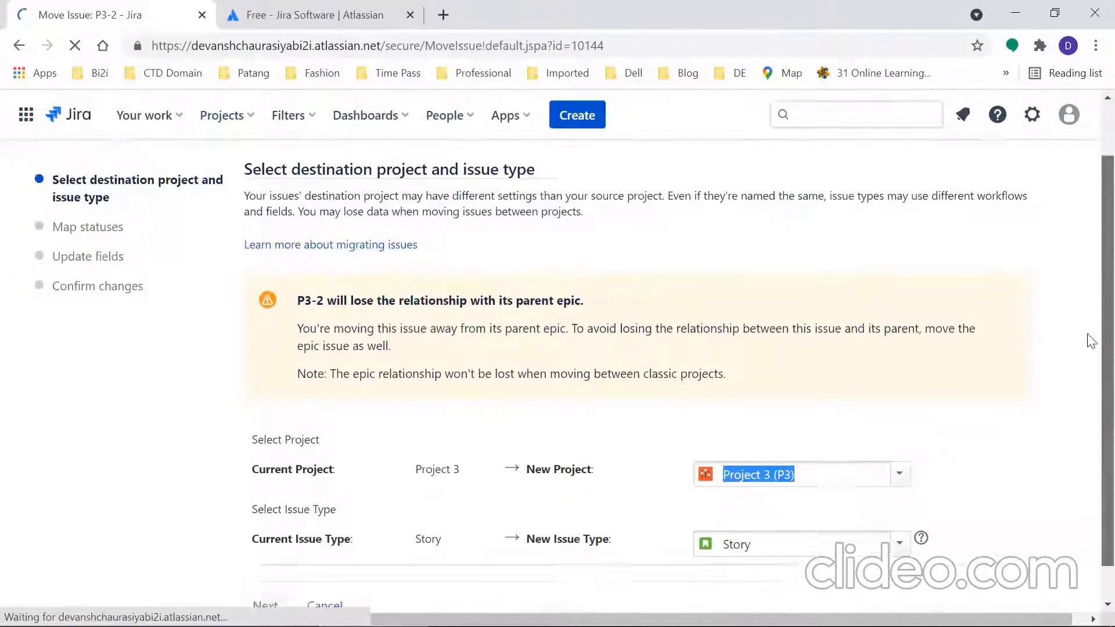
pyautogui.scroll(-1, 1091, 348)
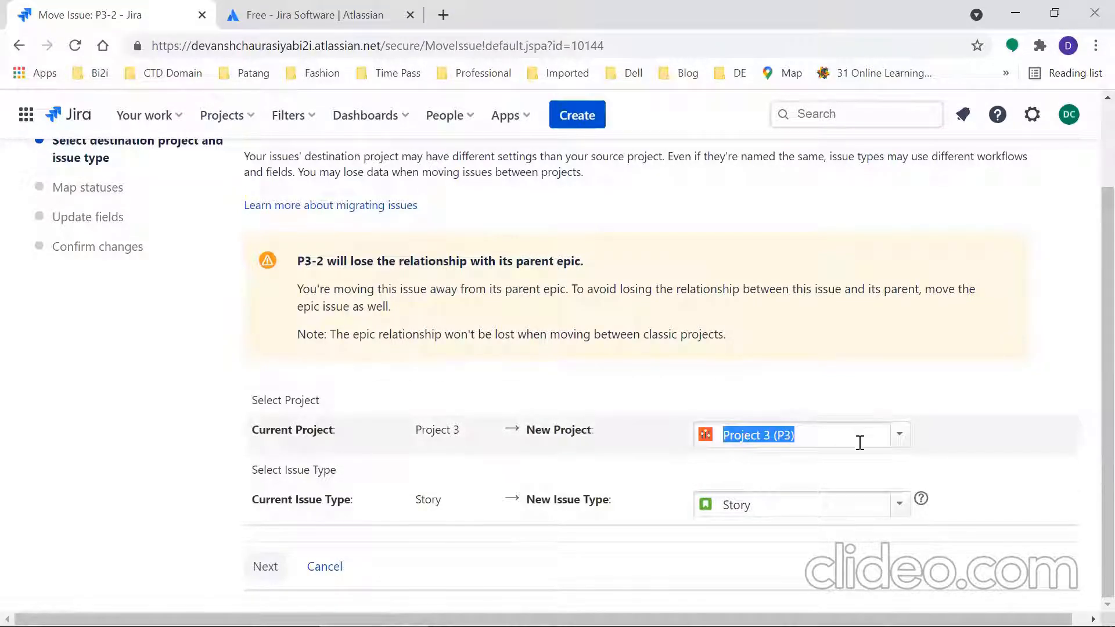
pyautogui.click(319, 503)
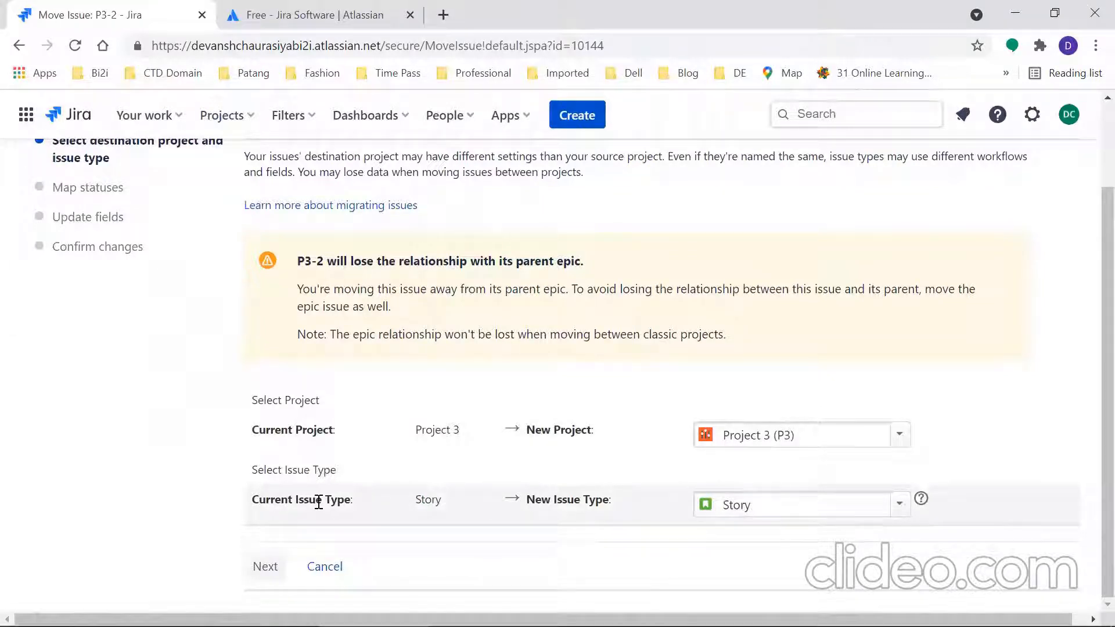
pyautogui.click(899, 504)
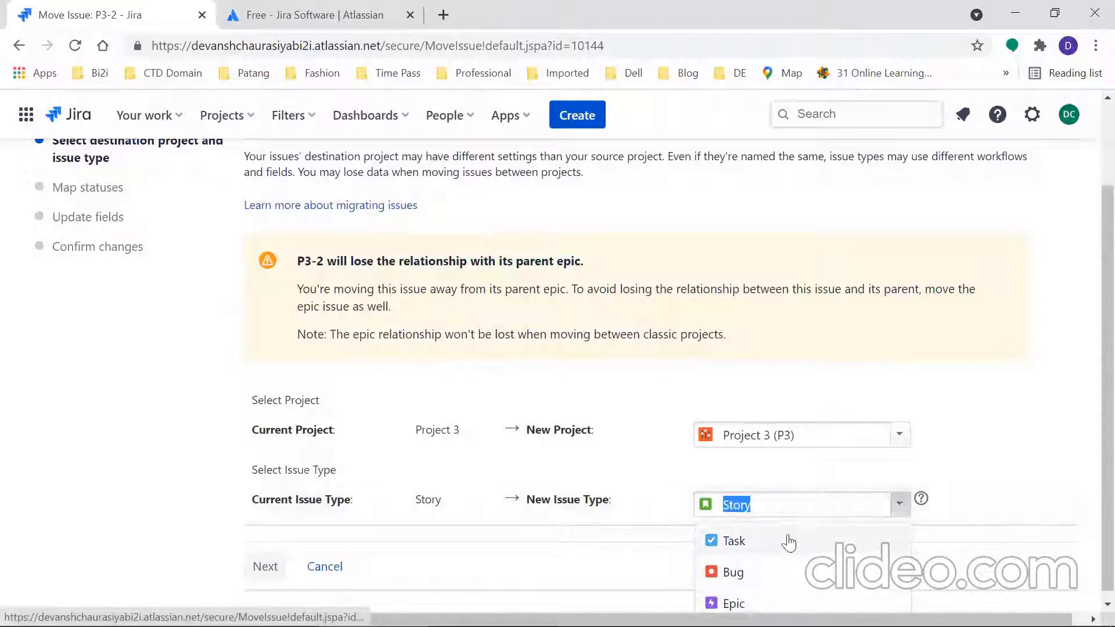
pyautogui.click(1021, 459)
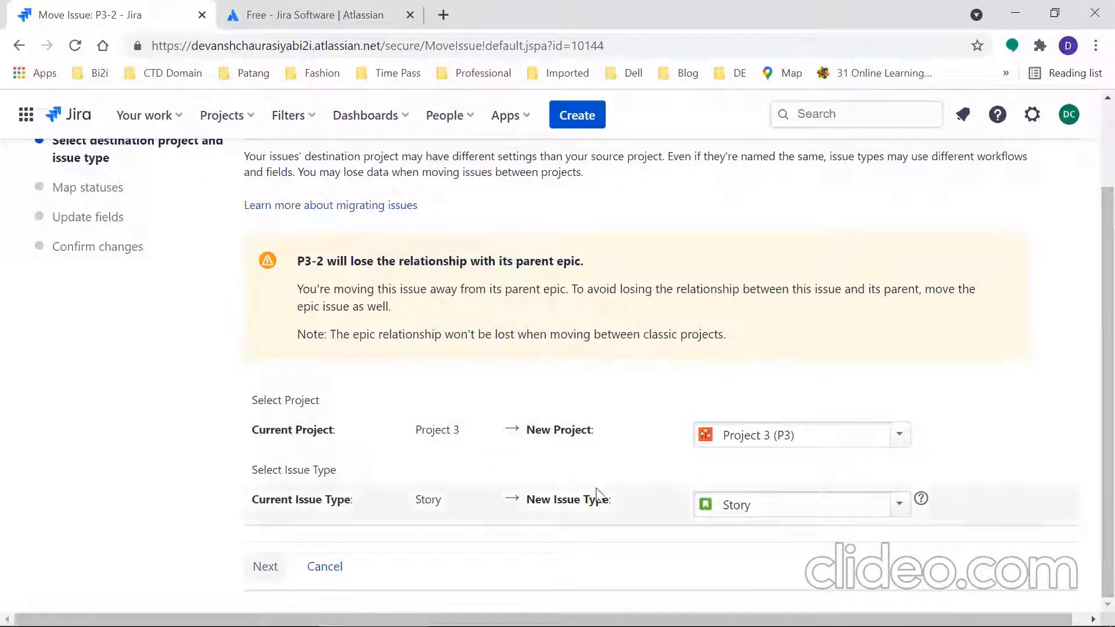
pyautogui.click(325, 567)
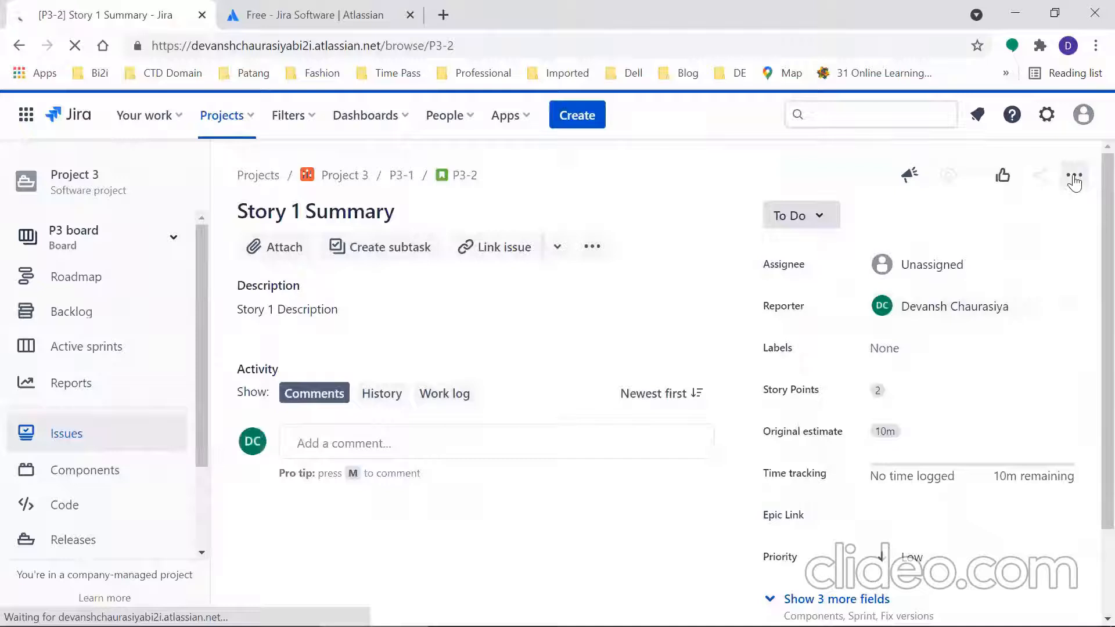
# Step: Clone "Story 1 Summary" with the summary "CLONE - Story 1 Summary" and dismiss the notification
pyautogui.click(1075, 175)
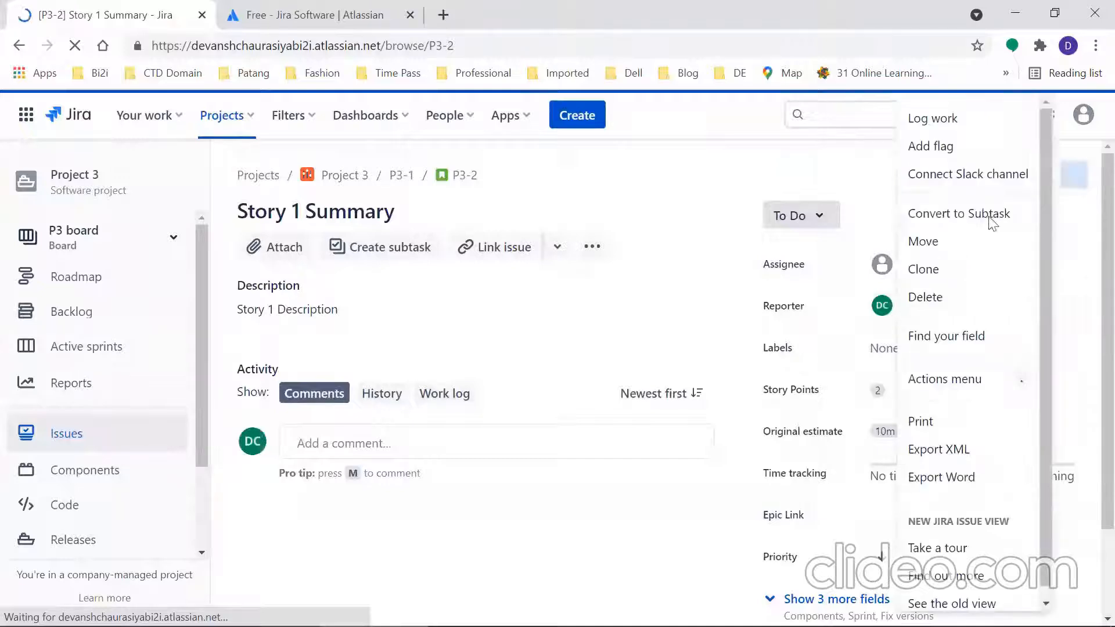
pyautogui.click(930, 269)
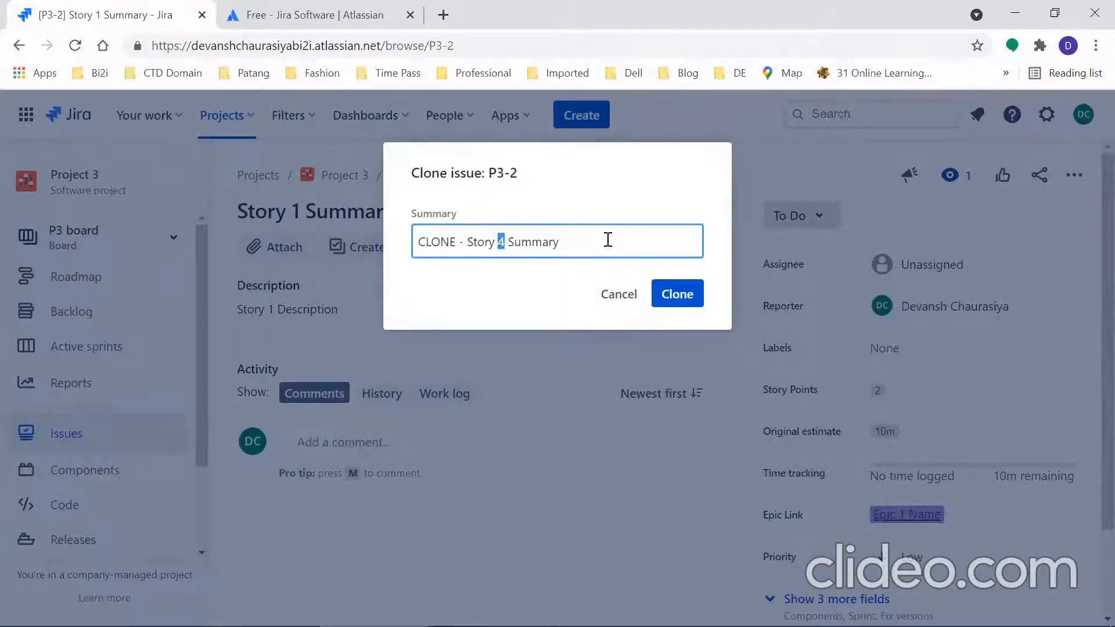
pyautogui.click(685, 294)
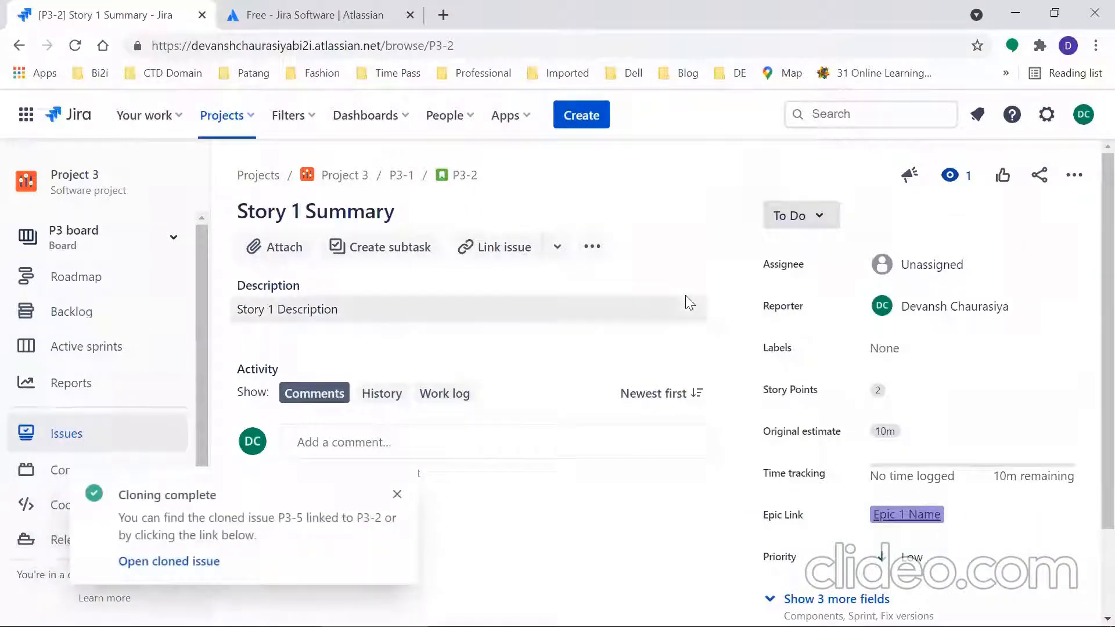
pyautogui.click(398, 496)
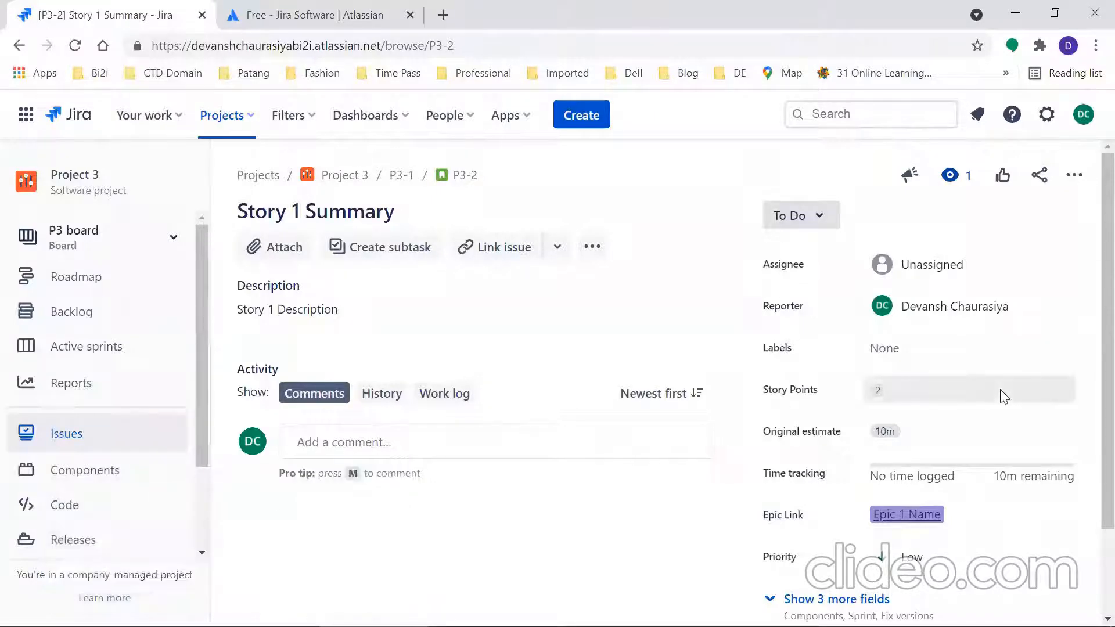
# Step: Review the remaining issue actions of "Story 1 Summary" without applying any or editing its description
pyautogui.click(1075, 174)
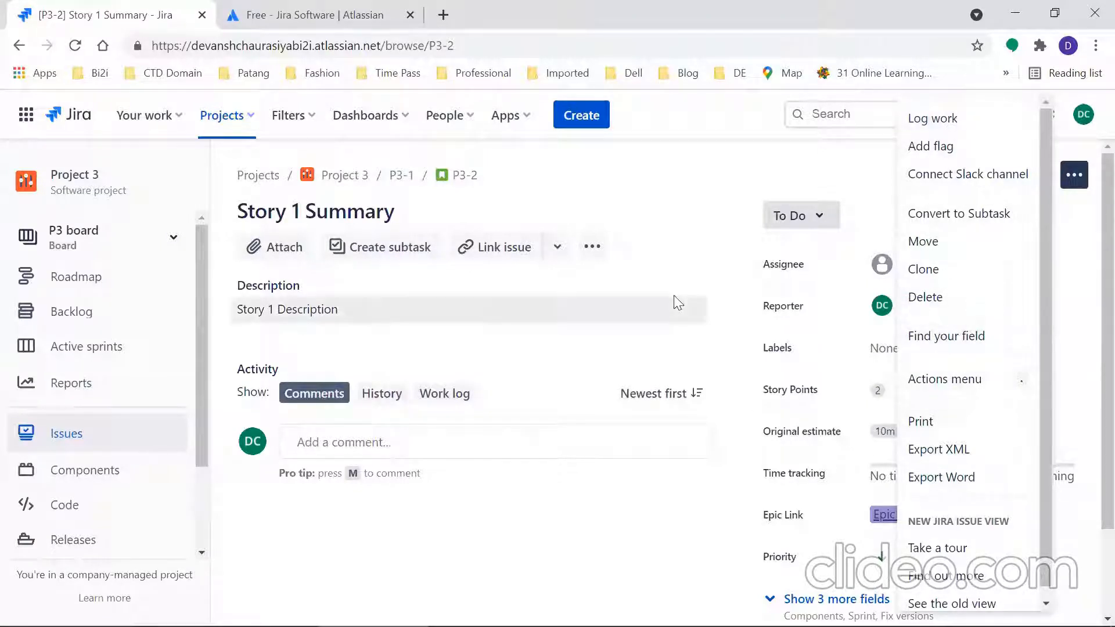
pyautogui.click(678, 303)
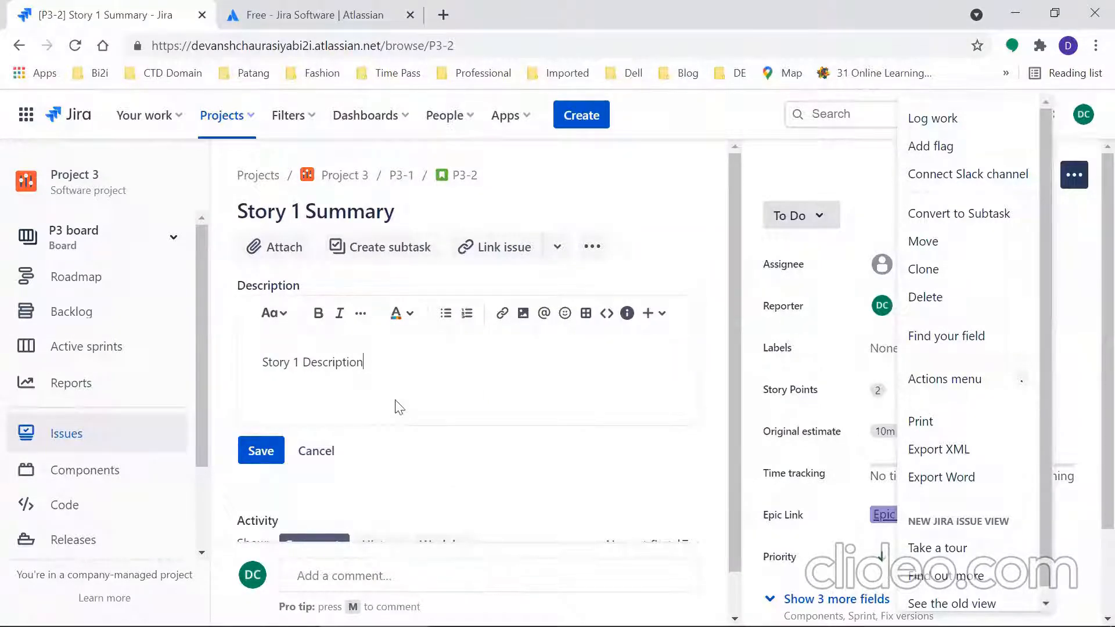
pyautogui.click(318, 452)
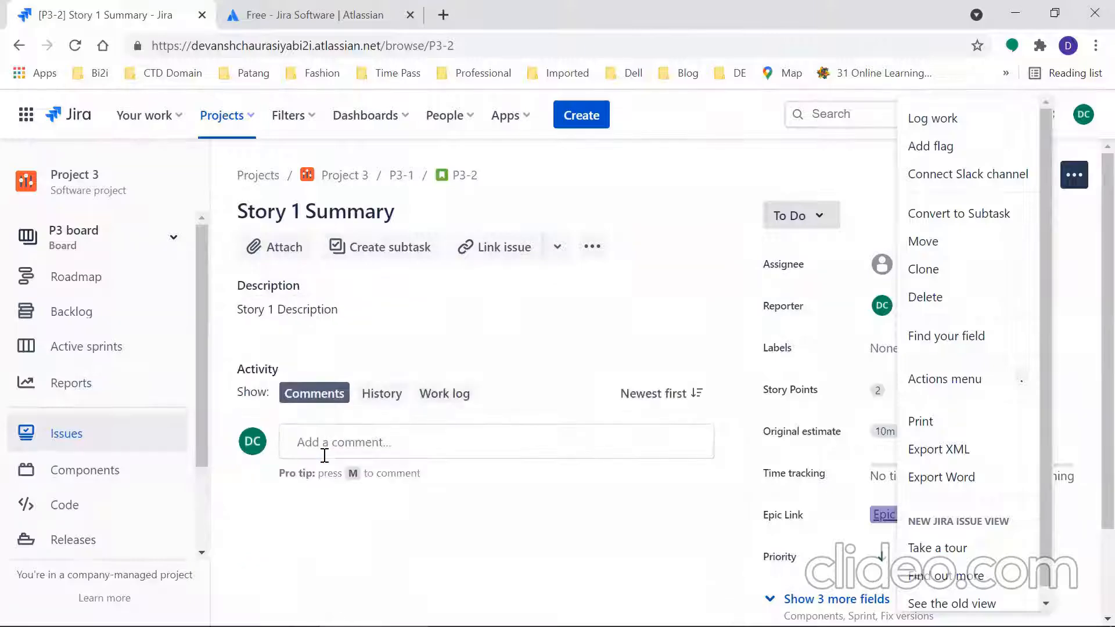
pyautogui.click(517, 547)
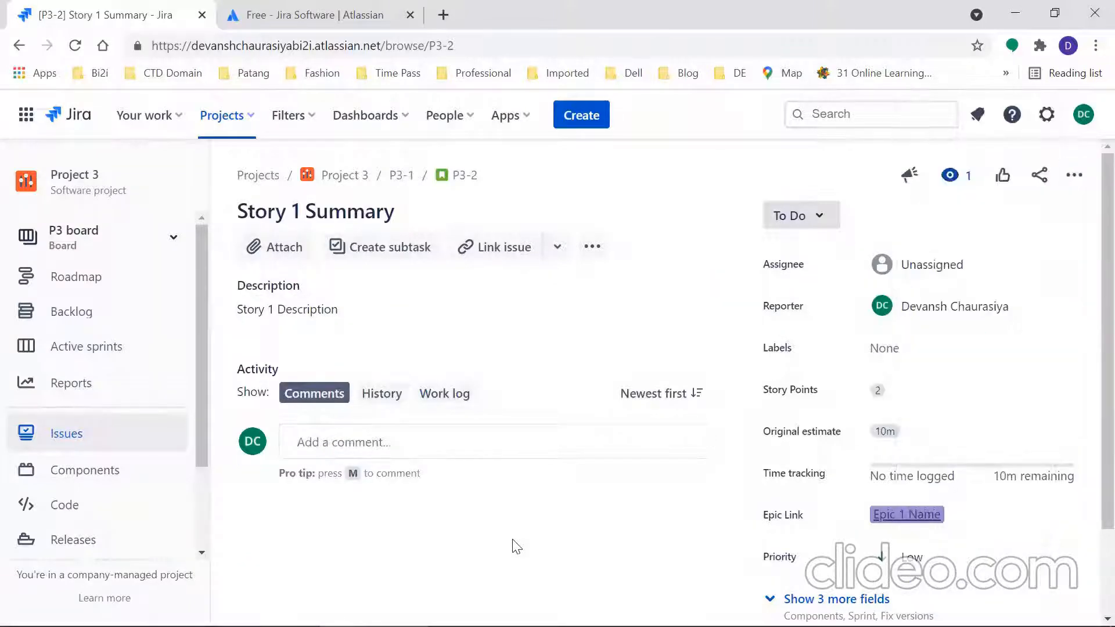
# Step: Return to the Project 3 backlog and show the epics alongside all issues
pyautogui.click(72, 313)
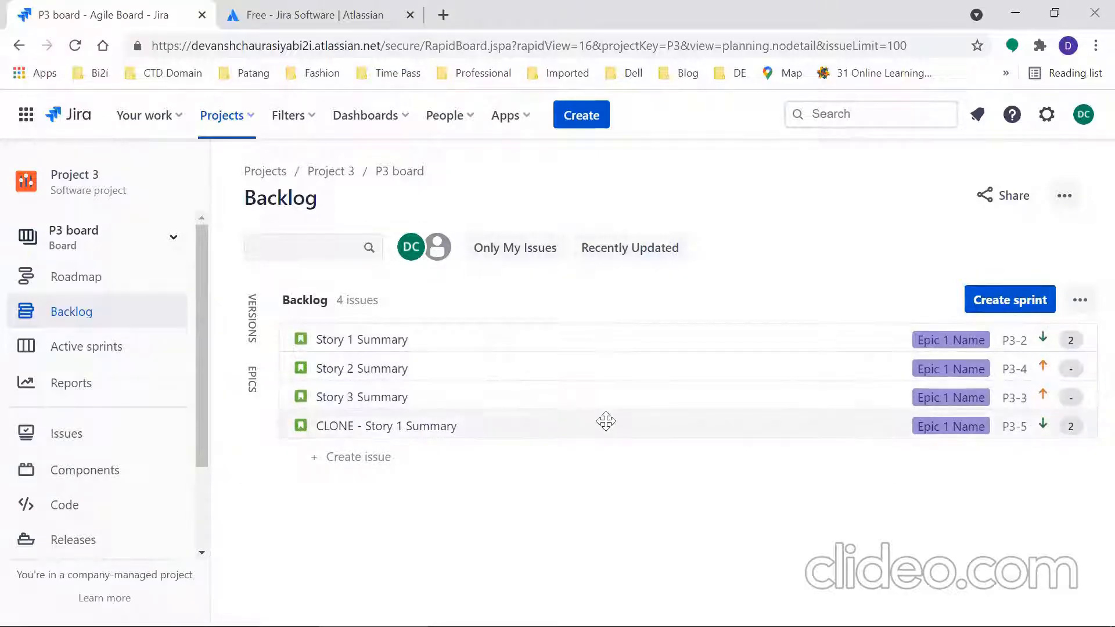
pyautogui.click(252, 384)
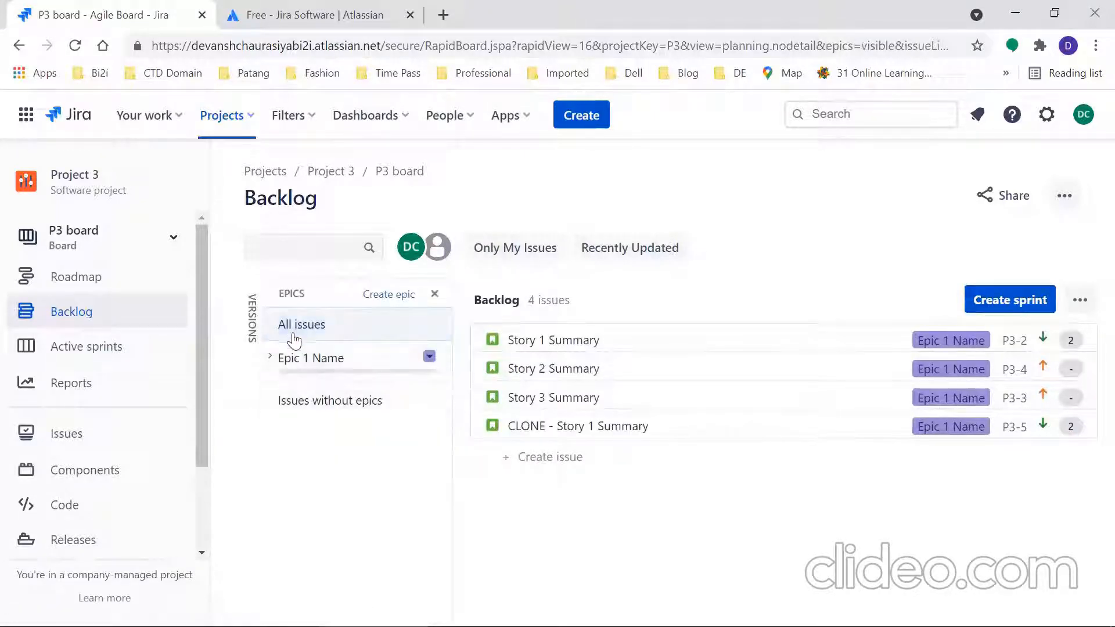
pyautogui.click(312, 329)
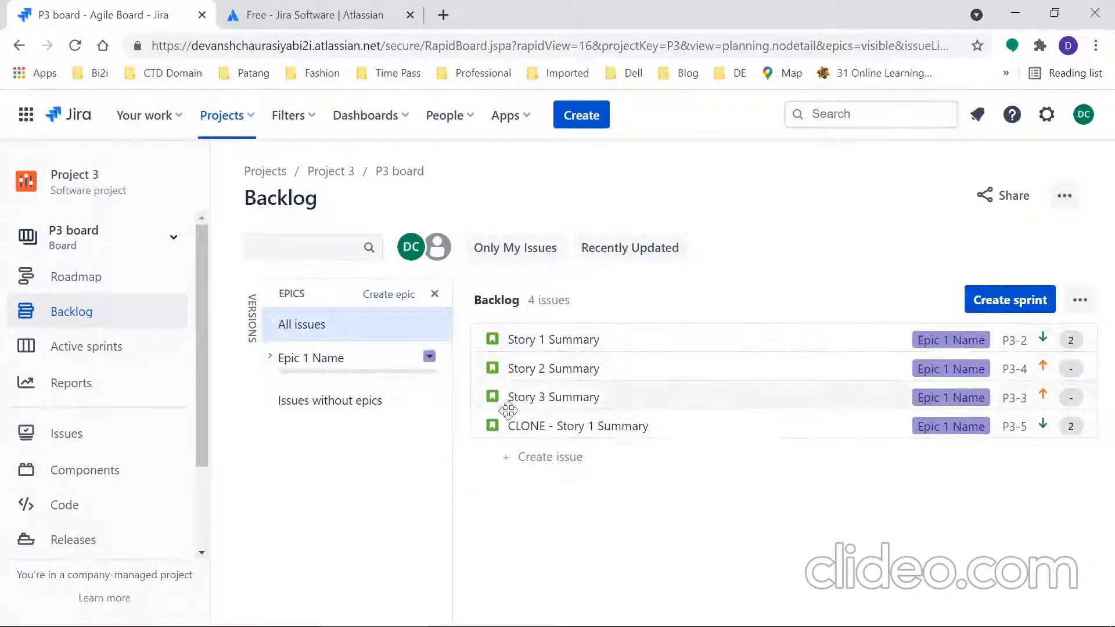
# Step: Change the colour of "Epic 1 Name" to orange and reload the backlog to update the story labels
pyautogui.click(429, 357)
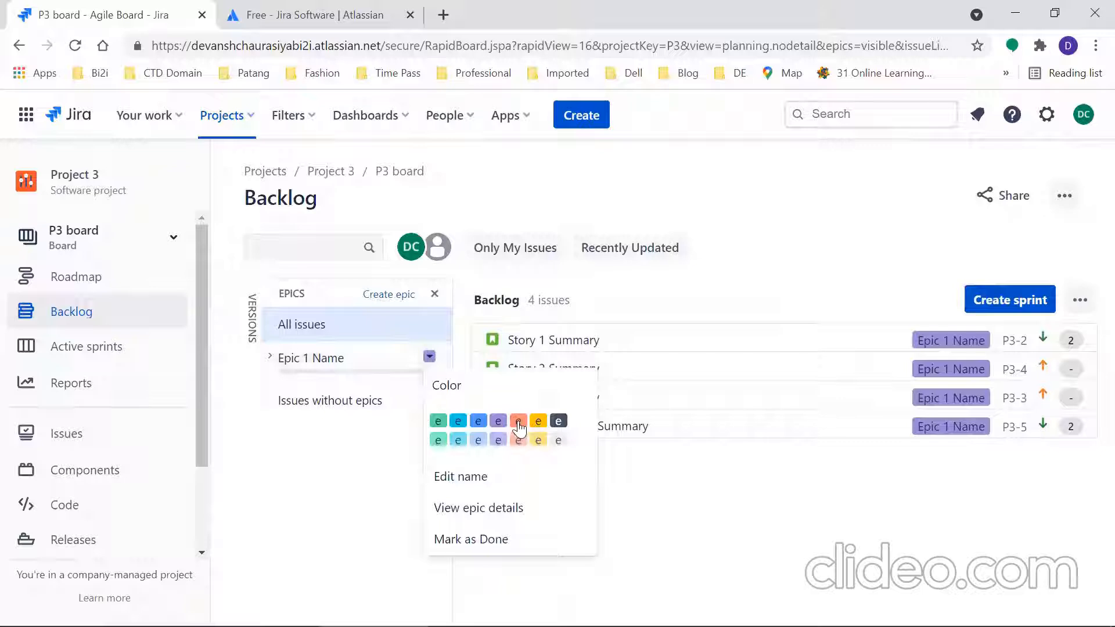
pyautogui.click(518, 422)
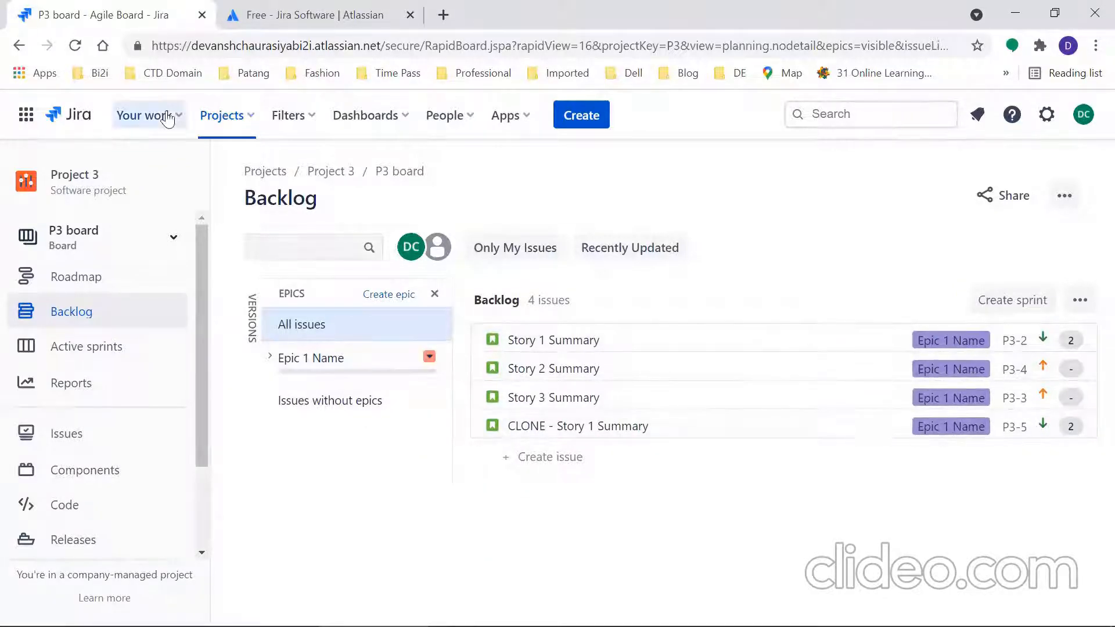
pyautogui.click(76, 46)
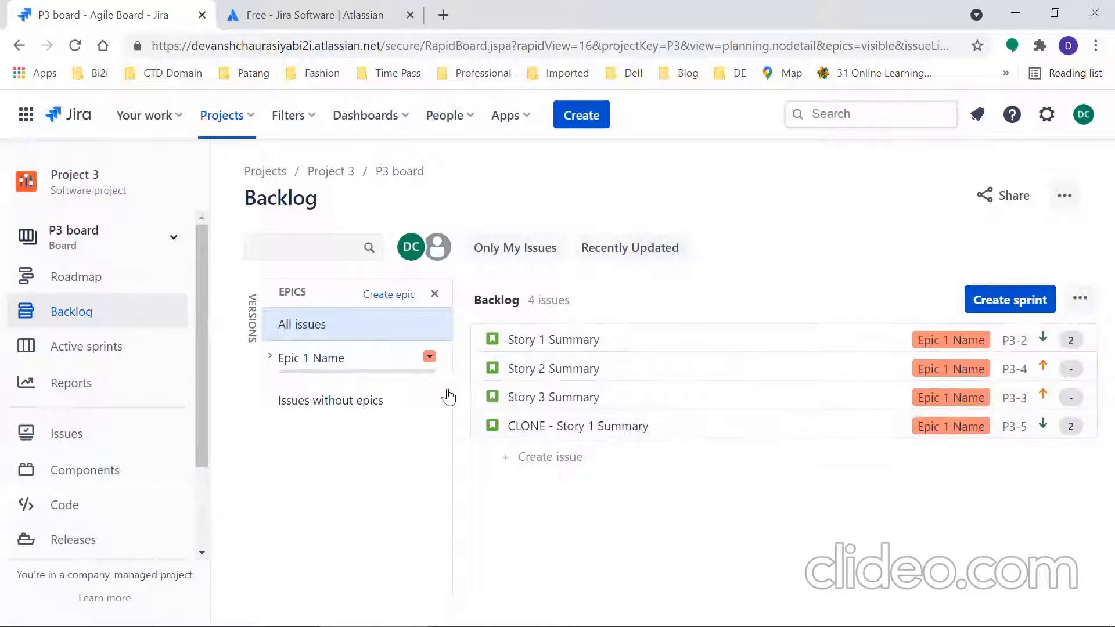
# Step: Expand the totals of "Epic 1 Name" and check the story points and original estimate of "CLONE - Story 1 Summary"
pyautogui.click(269, 358)
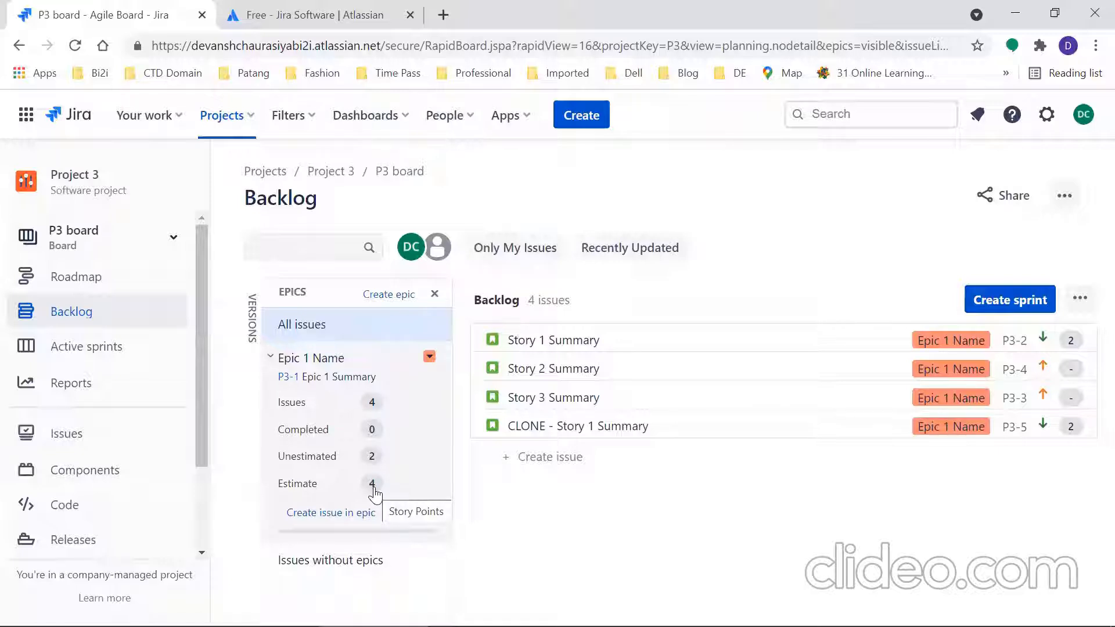
pyautogui.click(640, 426)
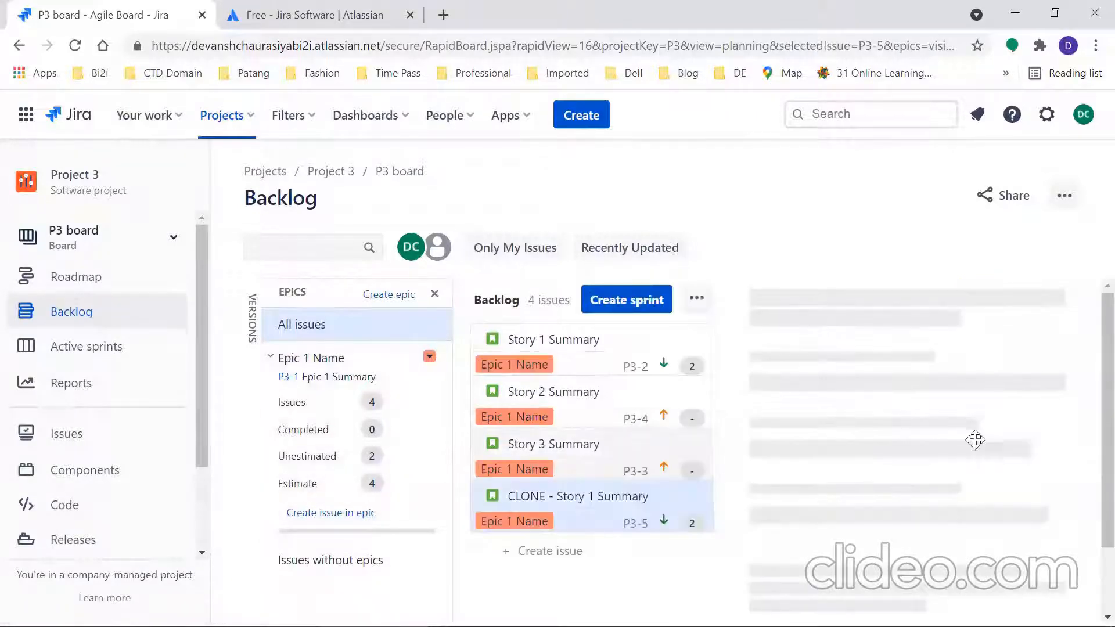
pyautogui.scroll(-6, 1092, 369)
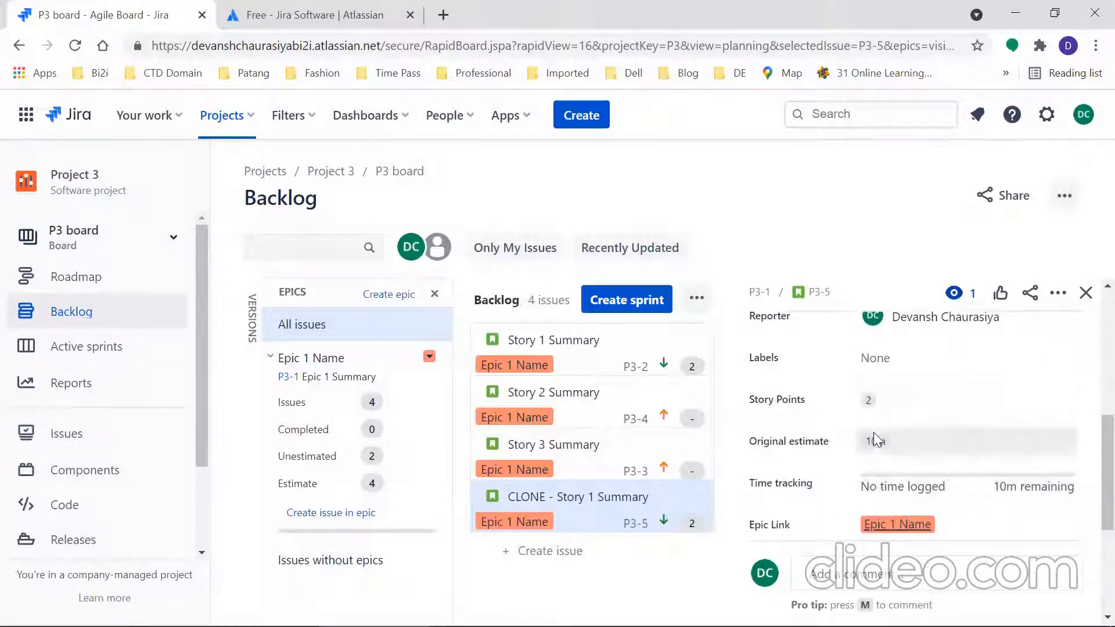
# Step: Set the story points of "Story 3 Summary" to 2
pyautogui.click(559, 452)
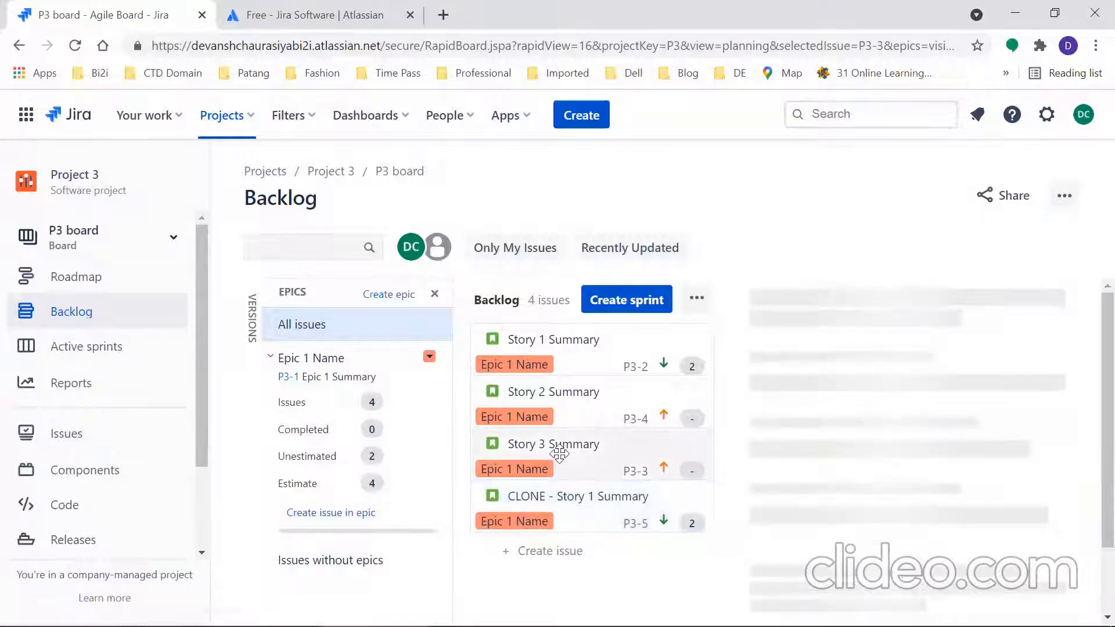
pyautogui.scroll(-3, 1089, 441)
pyautogui.scroll(-2, 1090, 482)
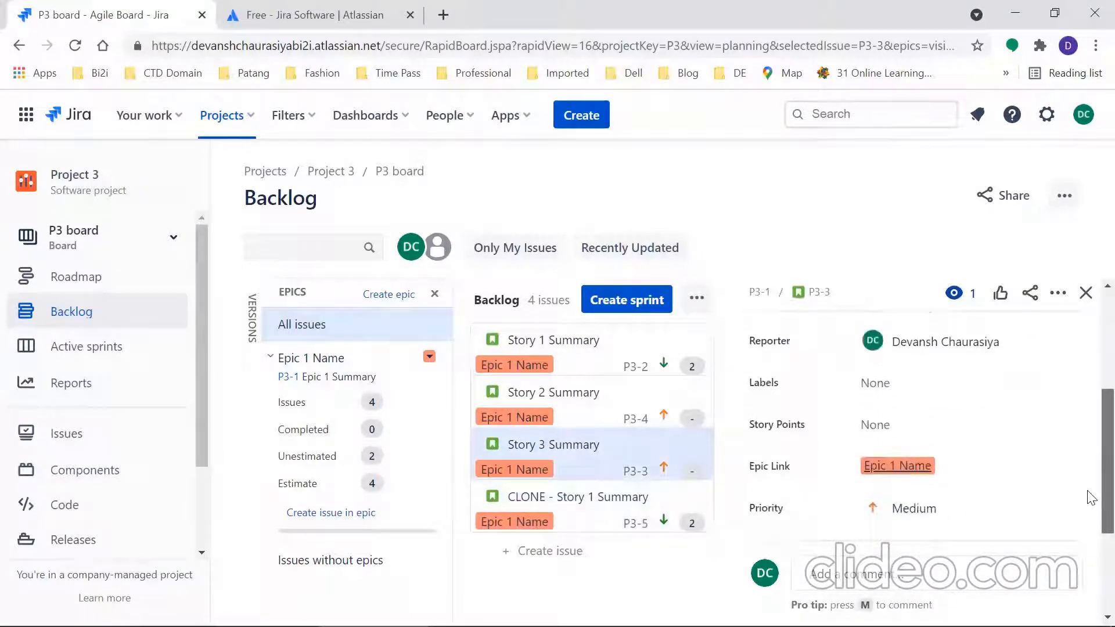
pyautogui.click(885, 382)
pyautogui.write('2')
pyautogui.click(1032, 418)
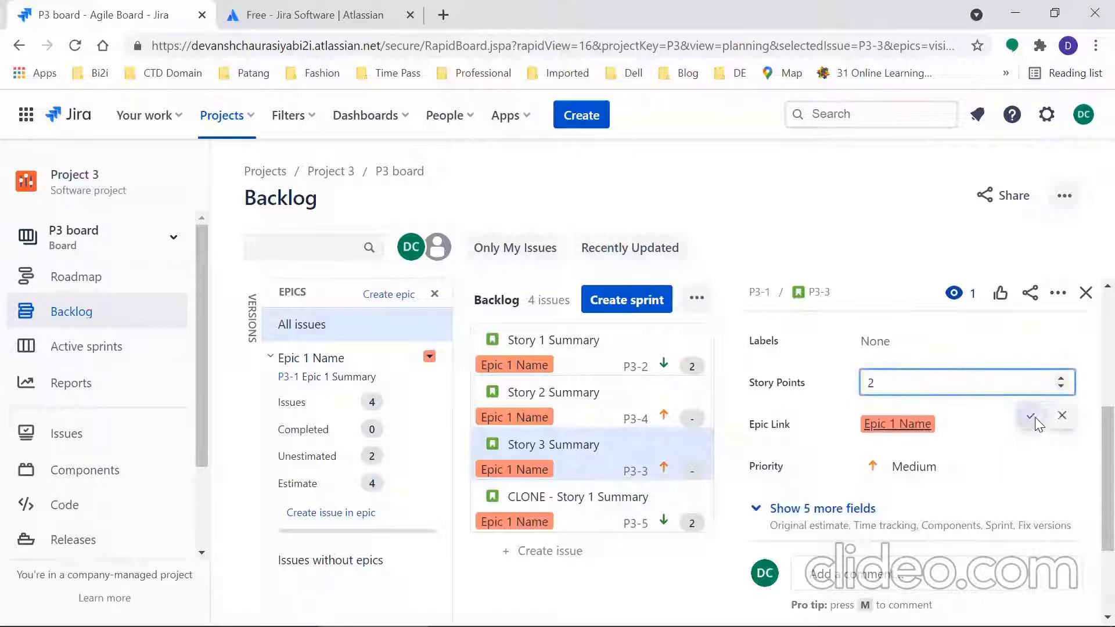
# Step: Reveal the additional fields of "Story 3 Summary" and set its original estimate to 10m
pyautogui.scroll(-2, 1081, 464)
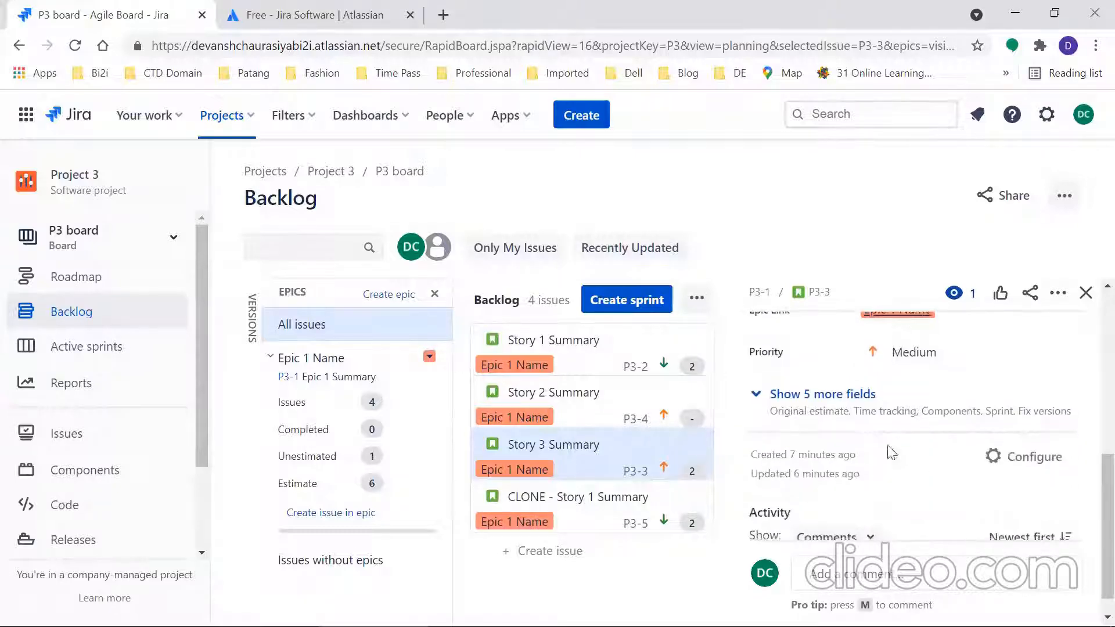
pyautogui.click(888, 407)
pyautogui.click(885, 393)
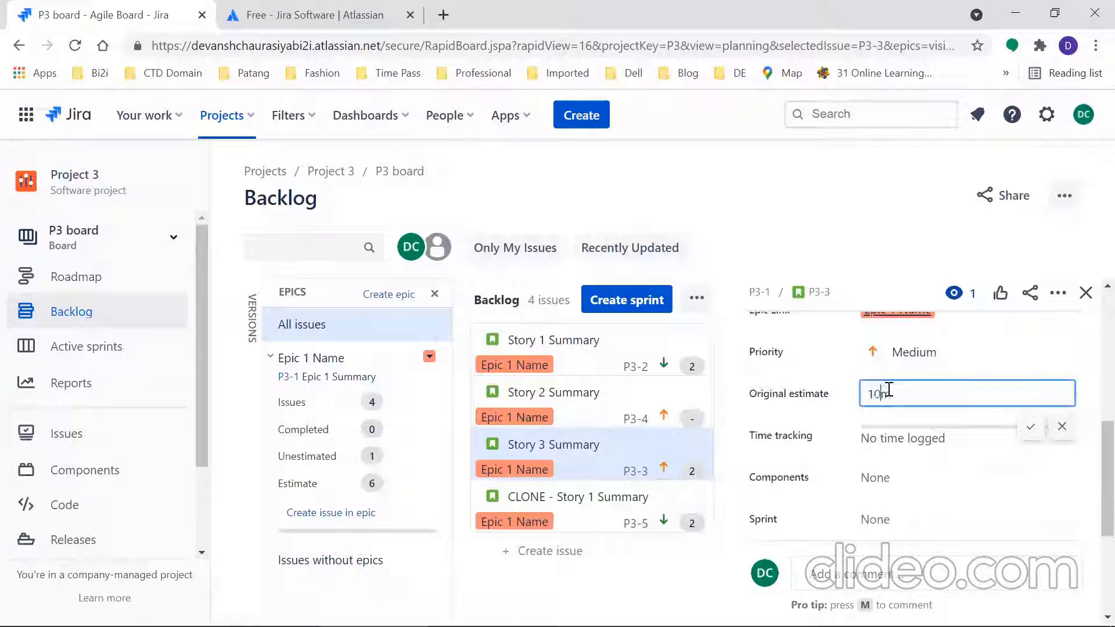
pyautogui.write('10m')
pyautogui.click(1030, 426)
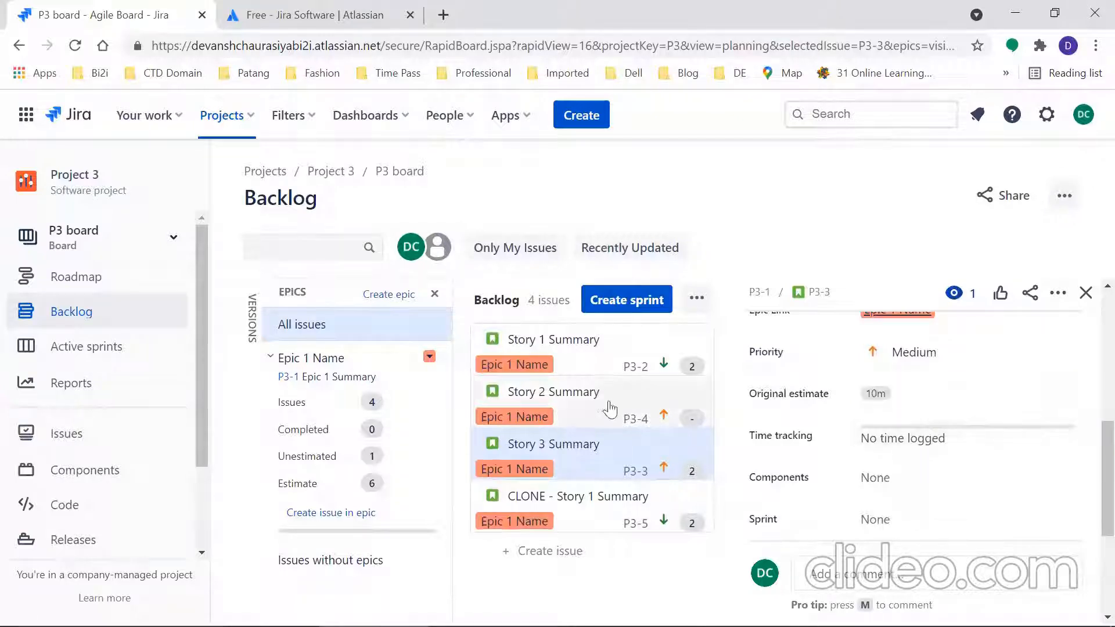
# Step: Set the story points of "Story 2 Summary" to 2
pyautogui.click(592, 401)
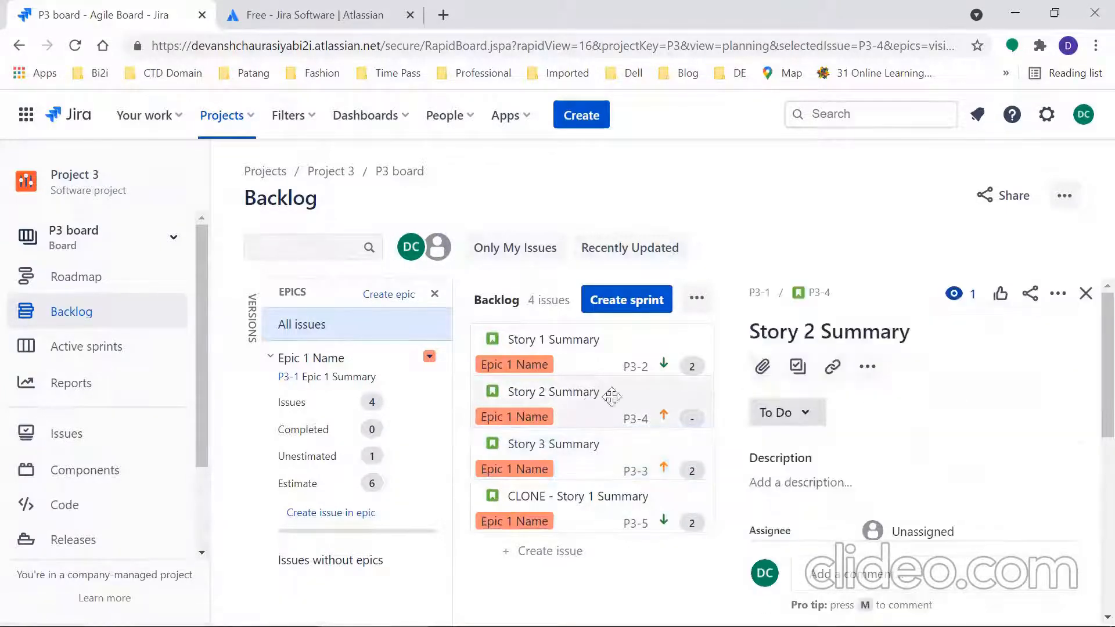
pyautogui.scroll(-5, 1088, 456)
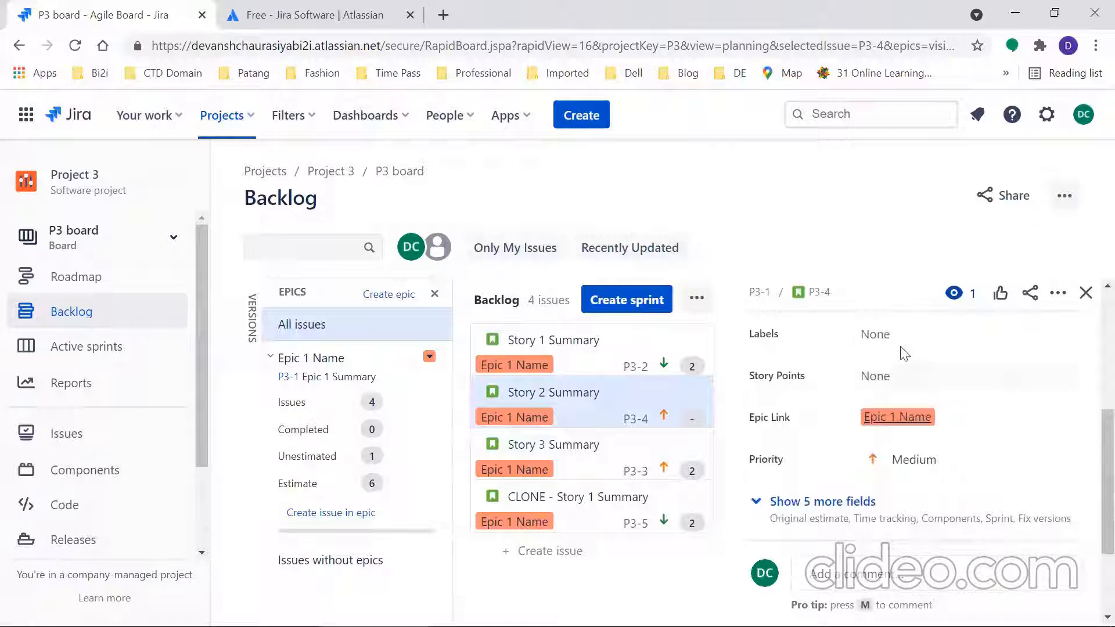
pyautogui.click(885, 378)
pyautogui.write('2')
pyautogui.click(1031, 409)
# Step: Reveal the additional fields of "Story 2 Summary" and set its original estimate to 10m
pyautogui.scroll(-2, 1091, 494)
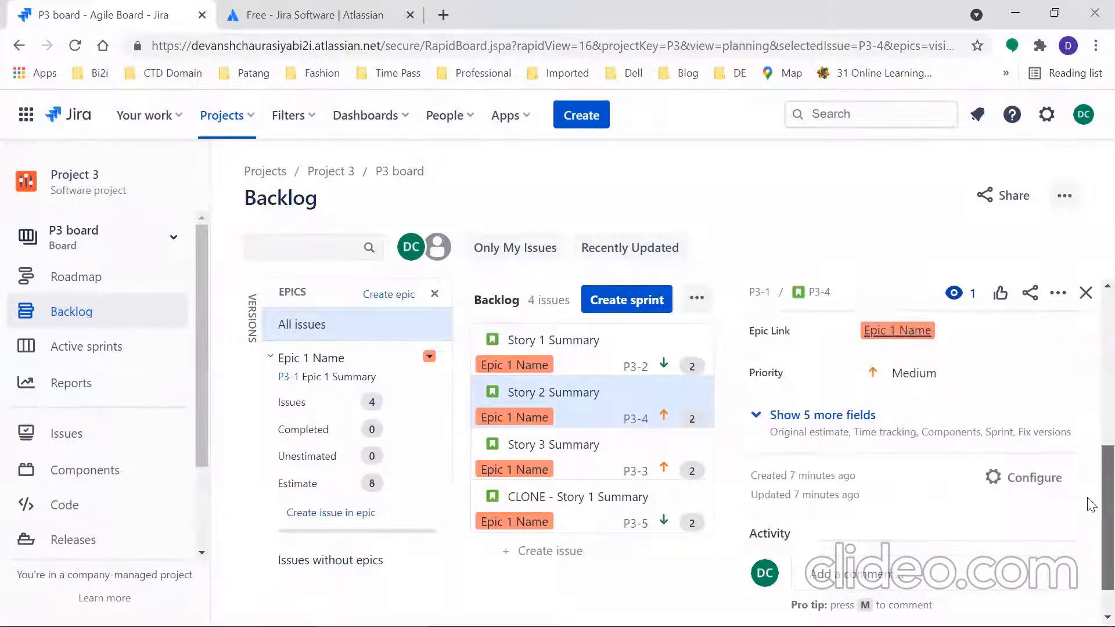
pyautogui.click(755, 397)
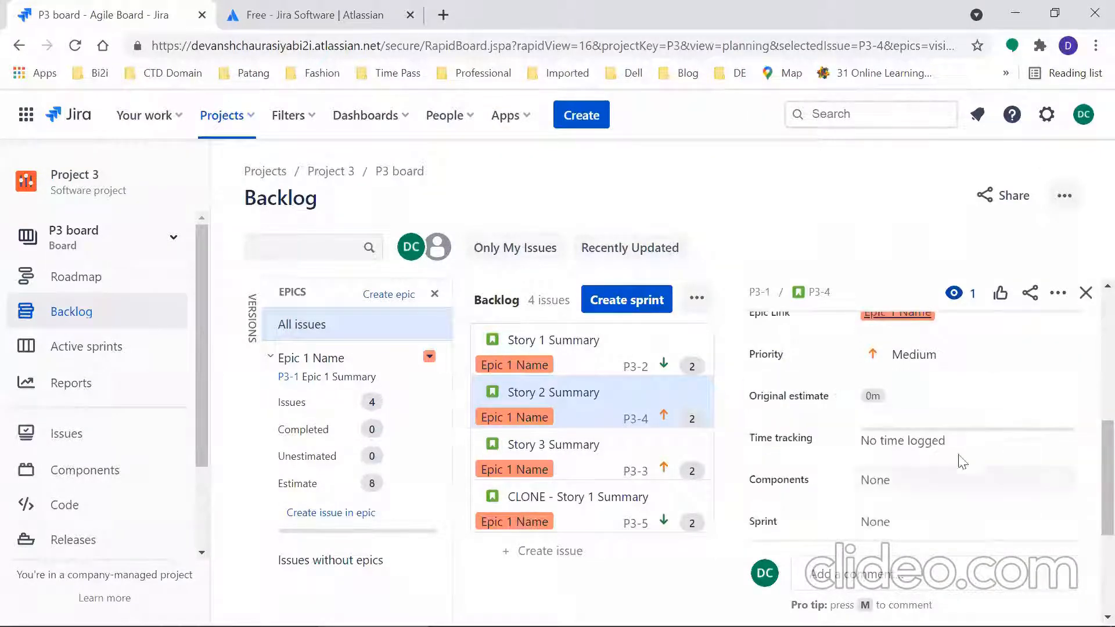
pyautogui.click(891, 389)
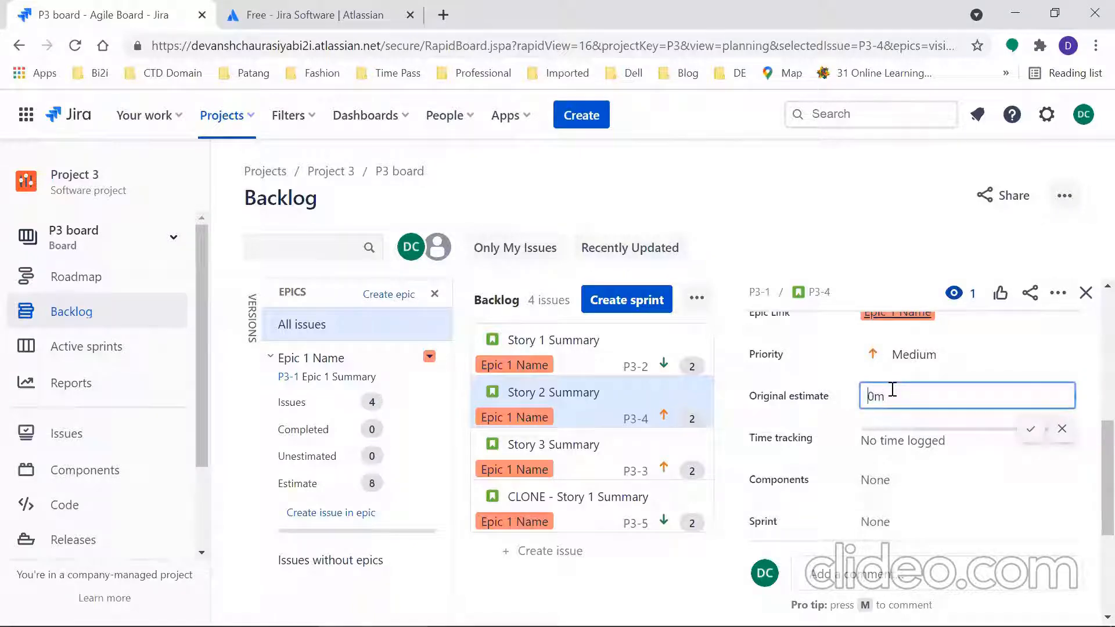
pyautogui.click(1031, 429)
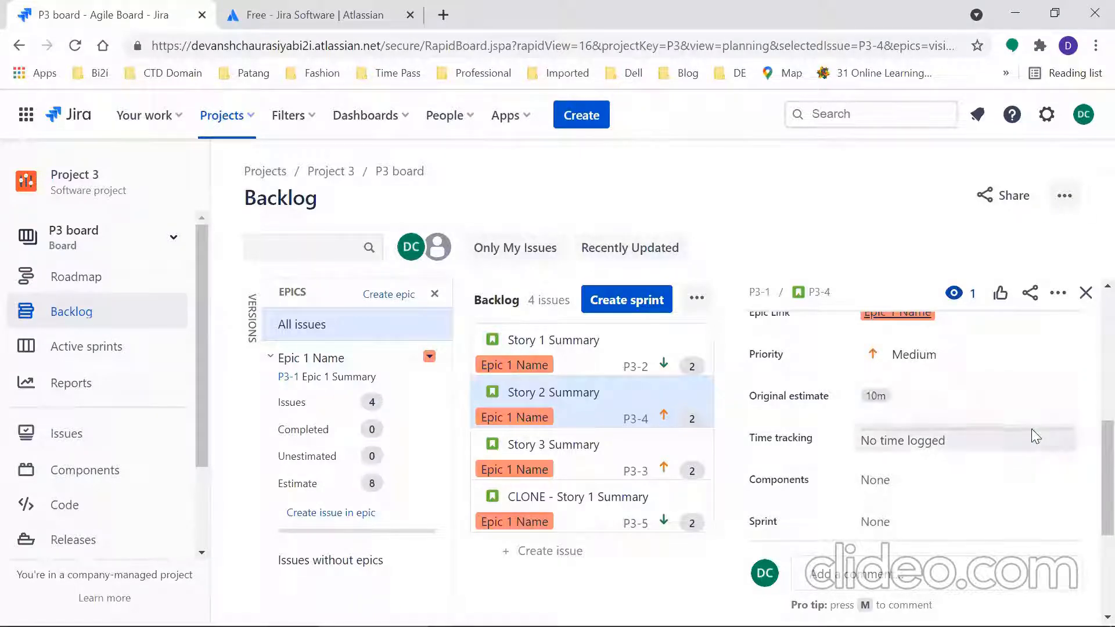
# Step: Open "Story 1 Summary" and check its story points and original estimate against the totals of "Epic 1 Name"
pyautogui.click(570, 354)
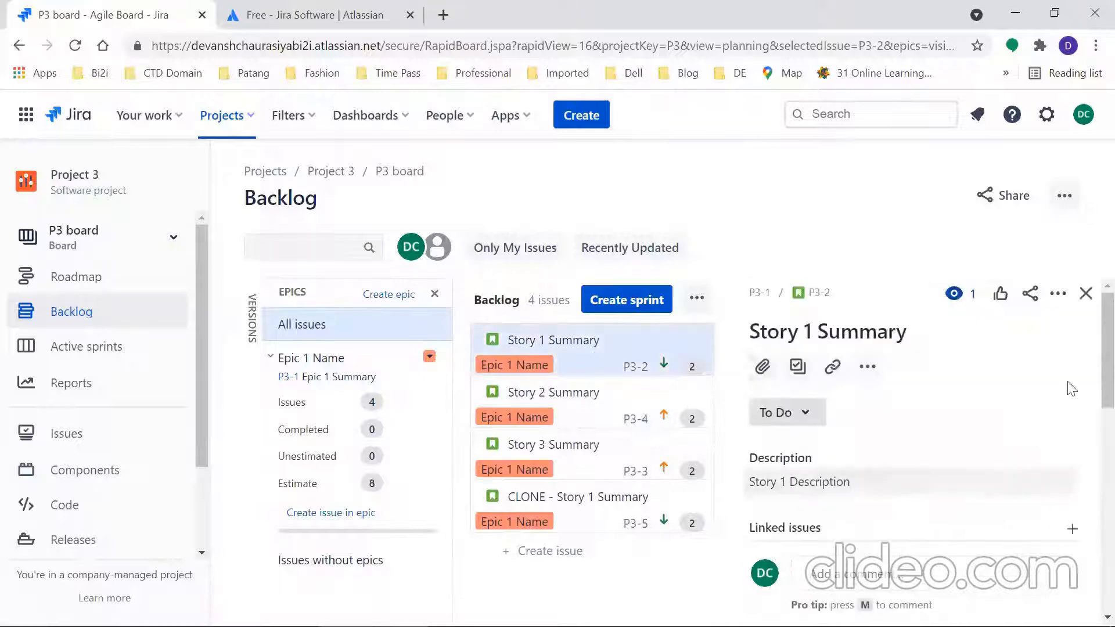
pyautogui.scroll(-6, 1075, 395)
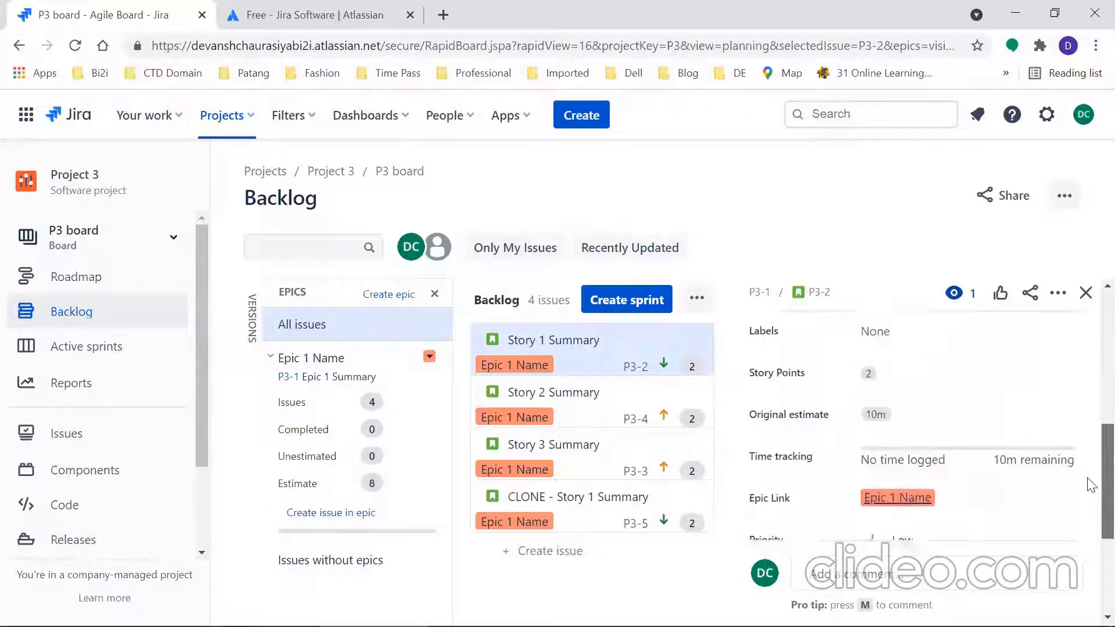
pyautogui.scroll(-1, 1091, 485)
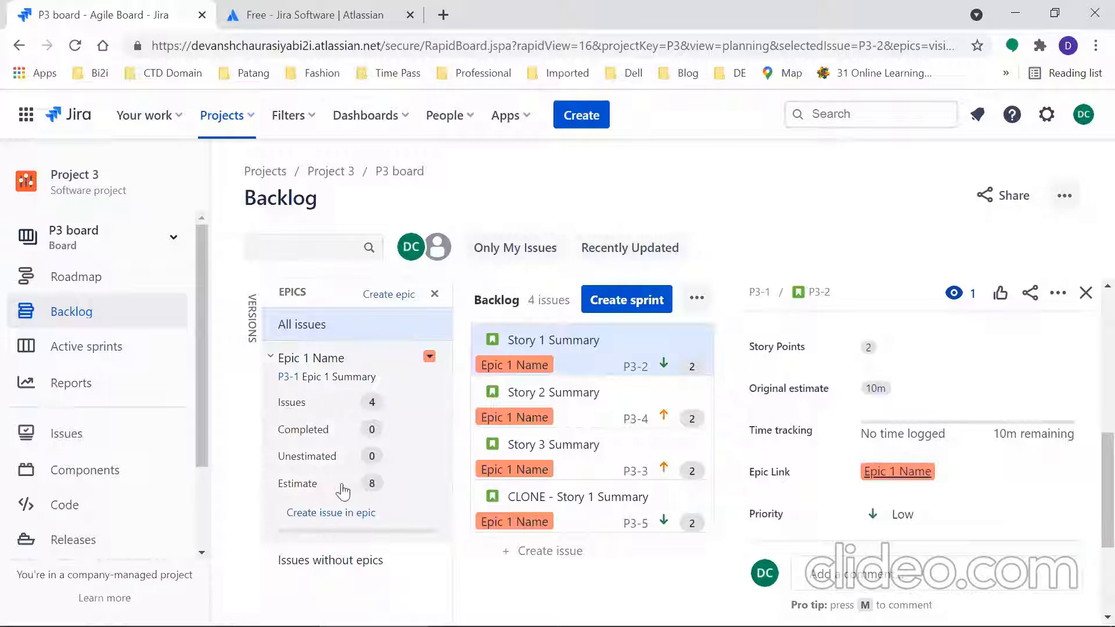
pyautogui.moveTo(376, 494)
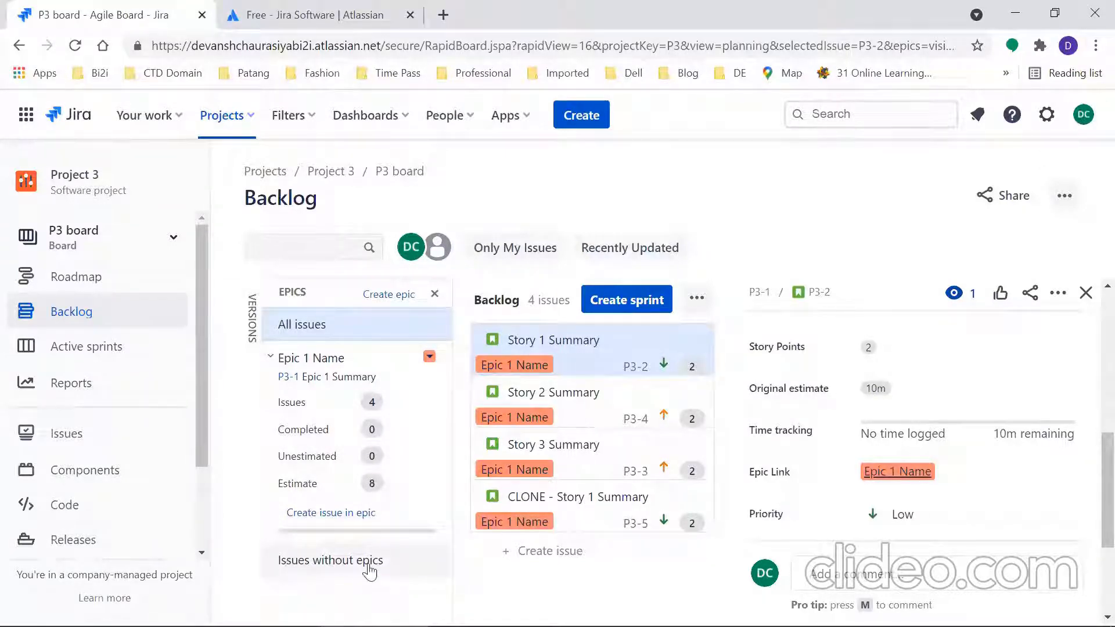
# Step: Close the issue details and the epics list so that only the full-width backlog is displayed
pyautogui.click(1085, 292)
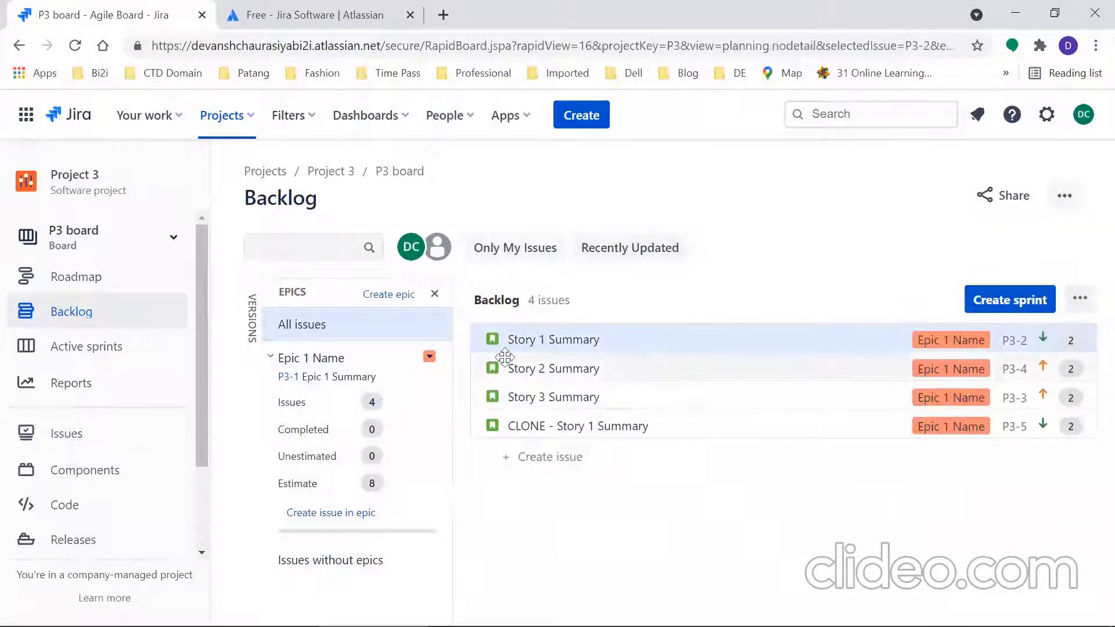
pyautogui.click(435, 293)
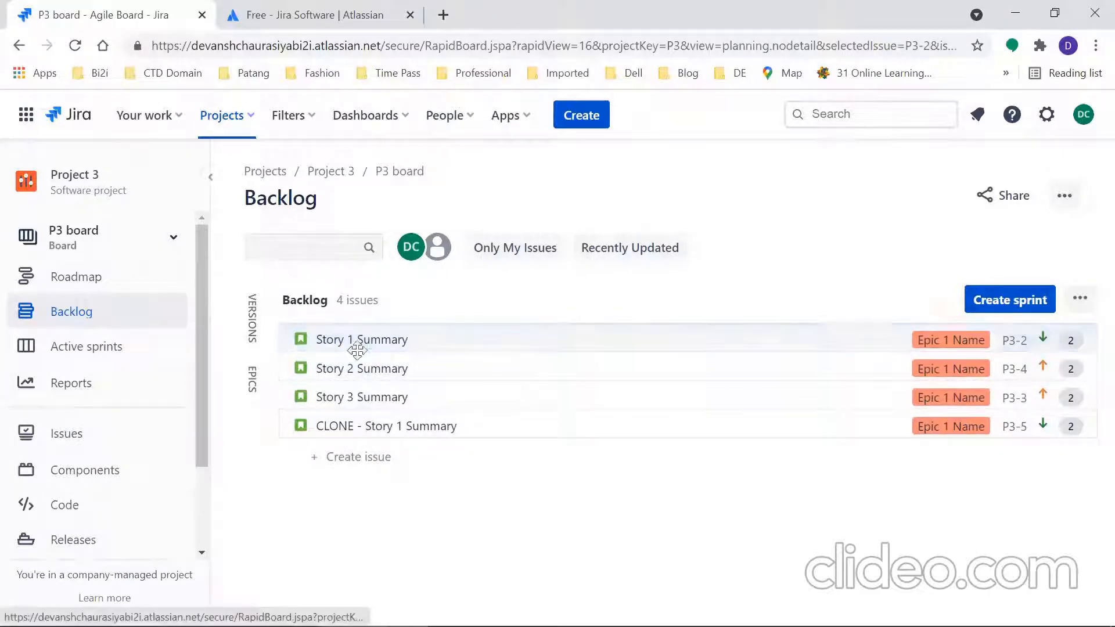
pyautogui.click(477, 351)
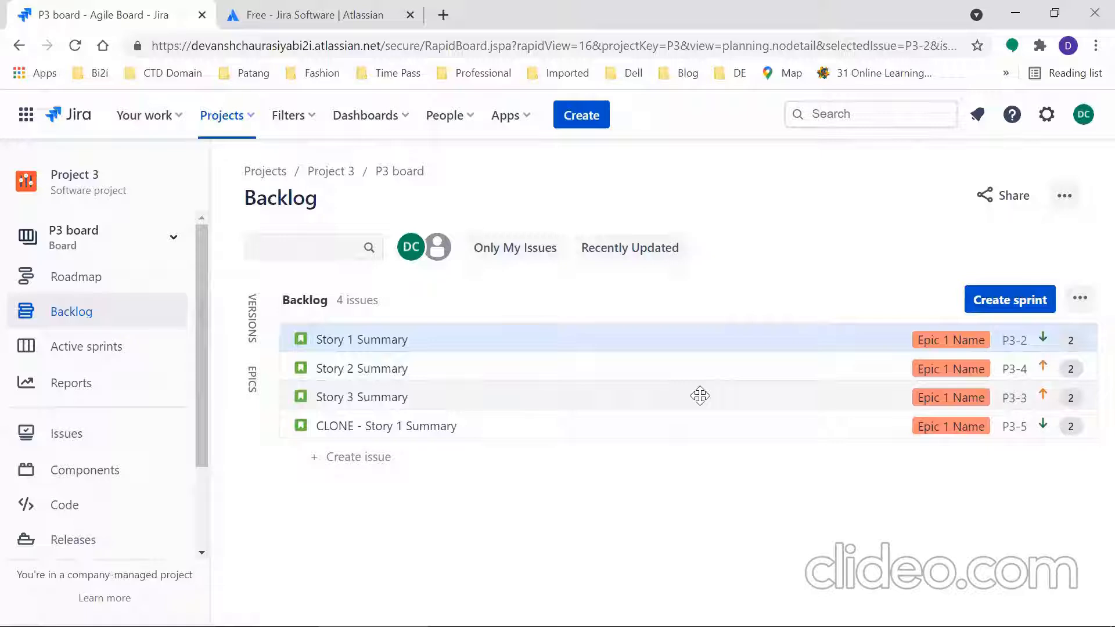
# Step: Look at the backlog's board options and the Active sprints board, and return to the backlog
pyautogui.click(1065, 197)
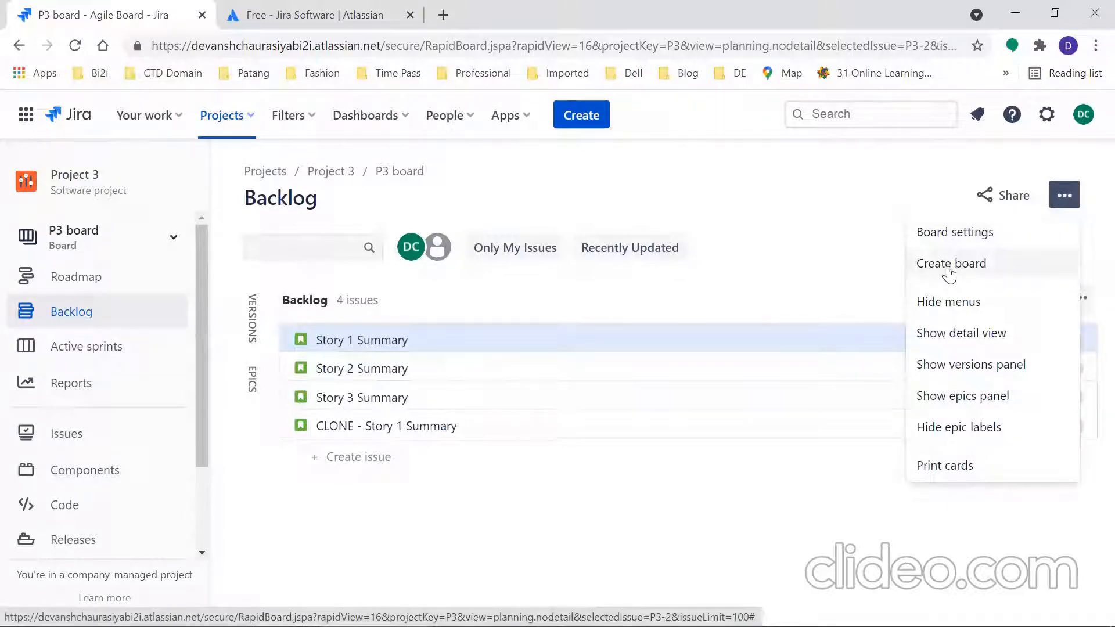
pyautogui.click(63, 362)
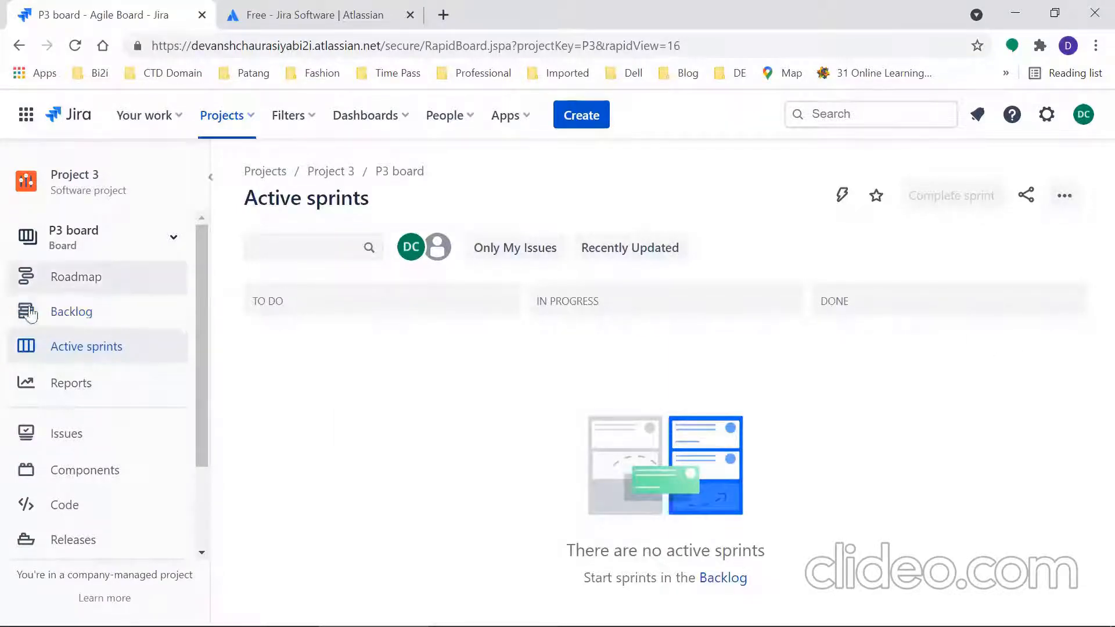
pyautogui.click(70, 319)
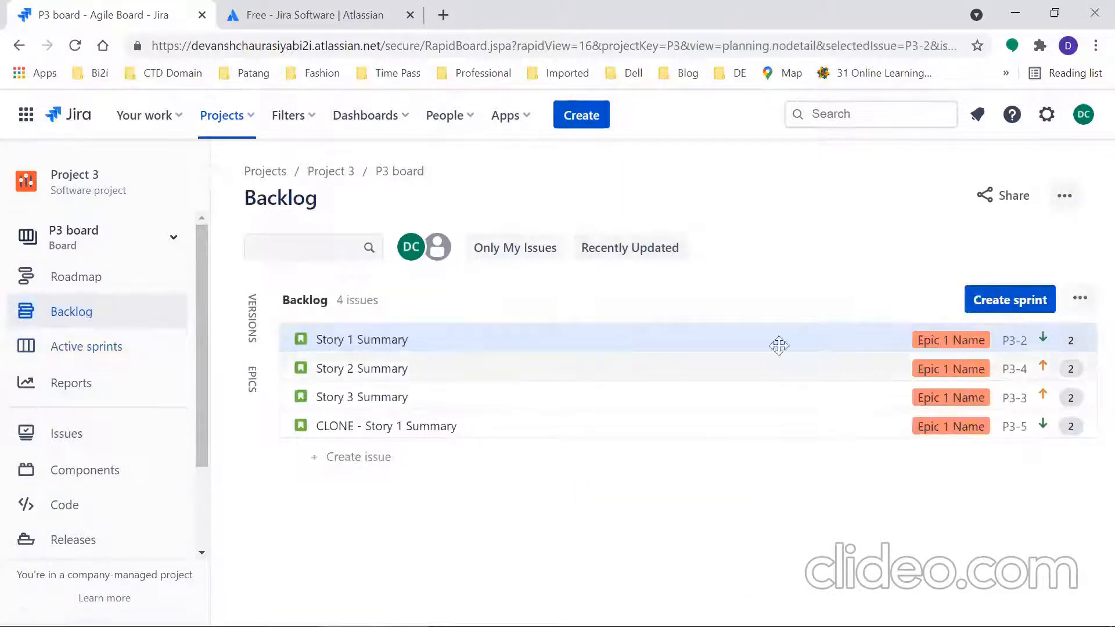
# Step: Open the P3 board settings and review the general and filter details, including the saved filter, shares, filter query and ranking
pyautogui.click(1063, 198)
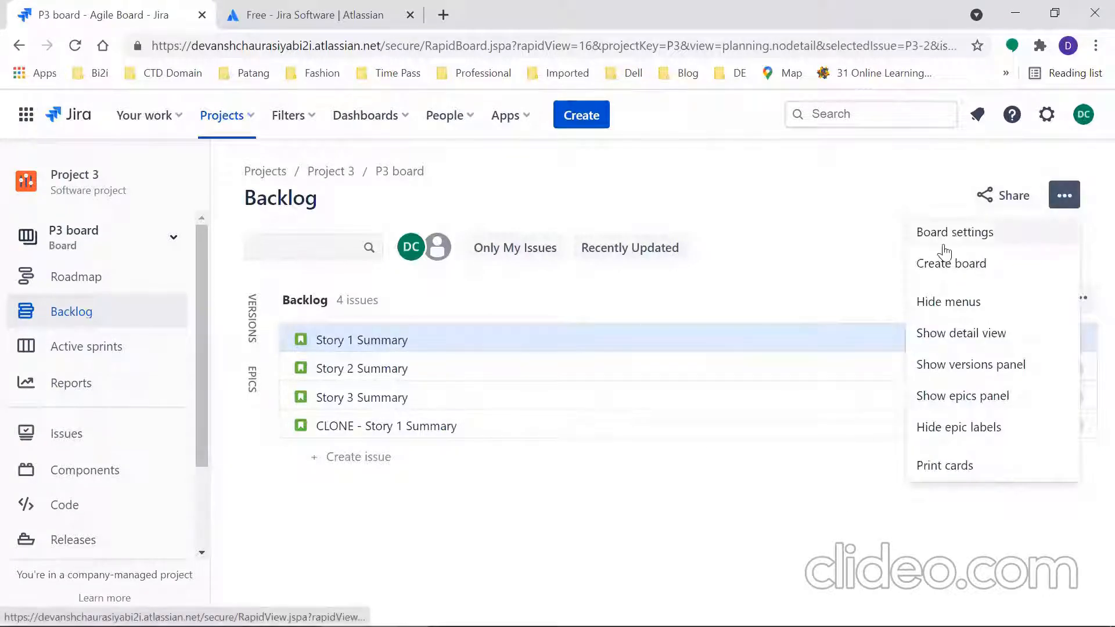
pyautogui.click(961, 237)
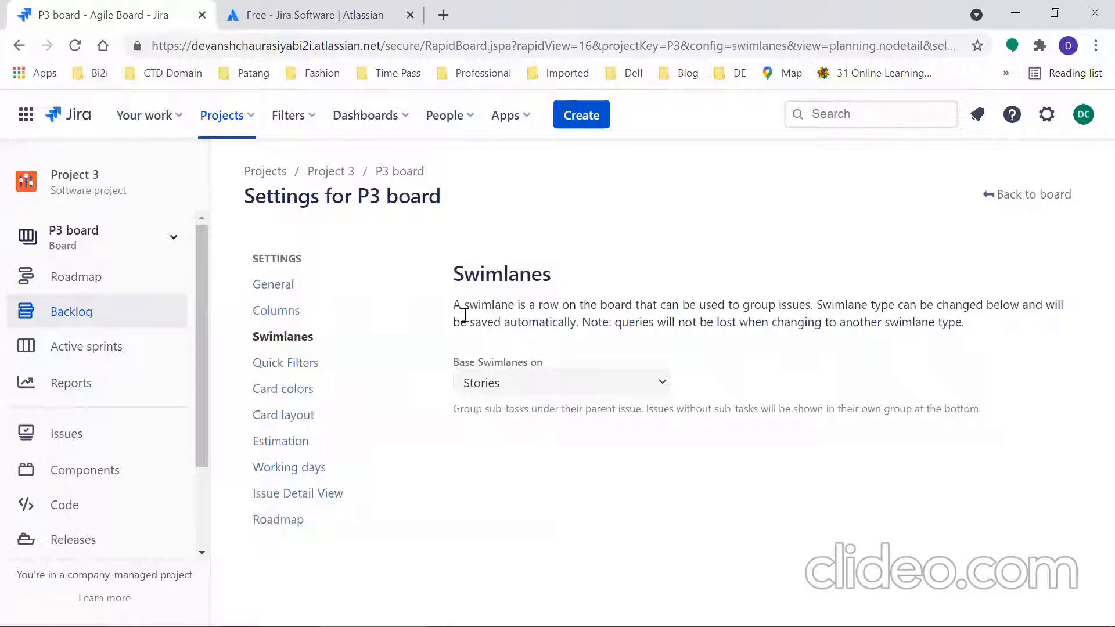
pyautogui.click(281, 288)
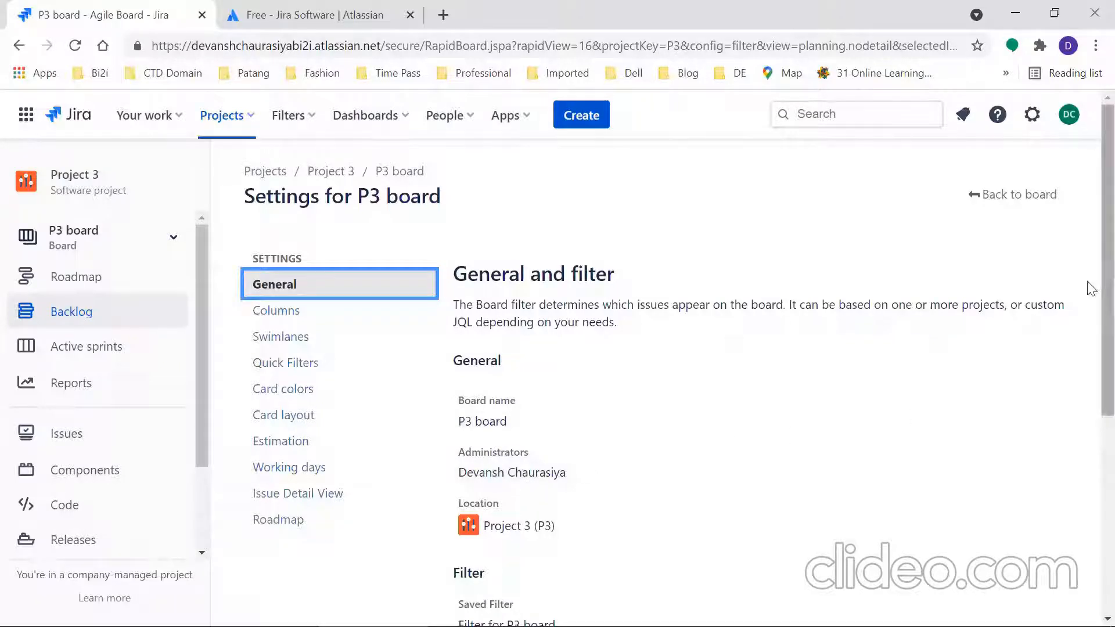
pyautogui.scroll(-5, 1092, 289)
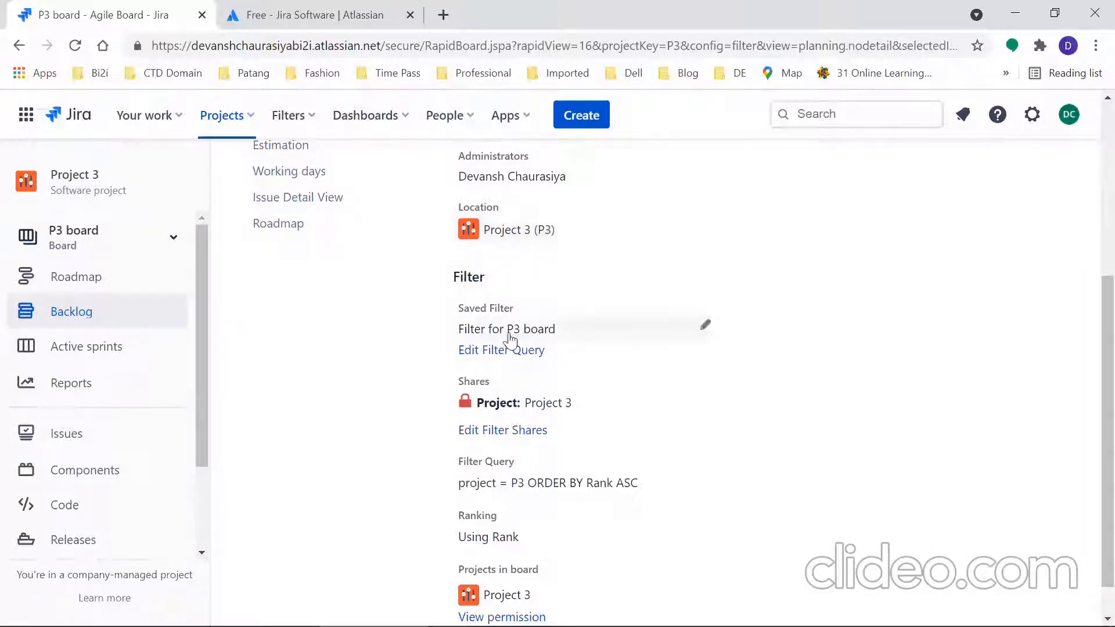
pyautogui.scroll(-1, 1088, 475)
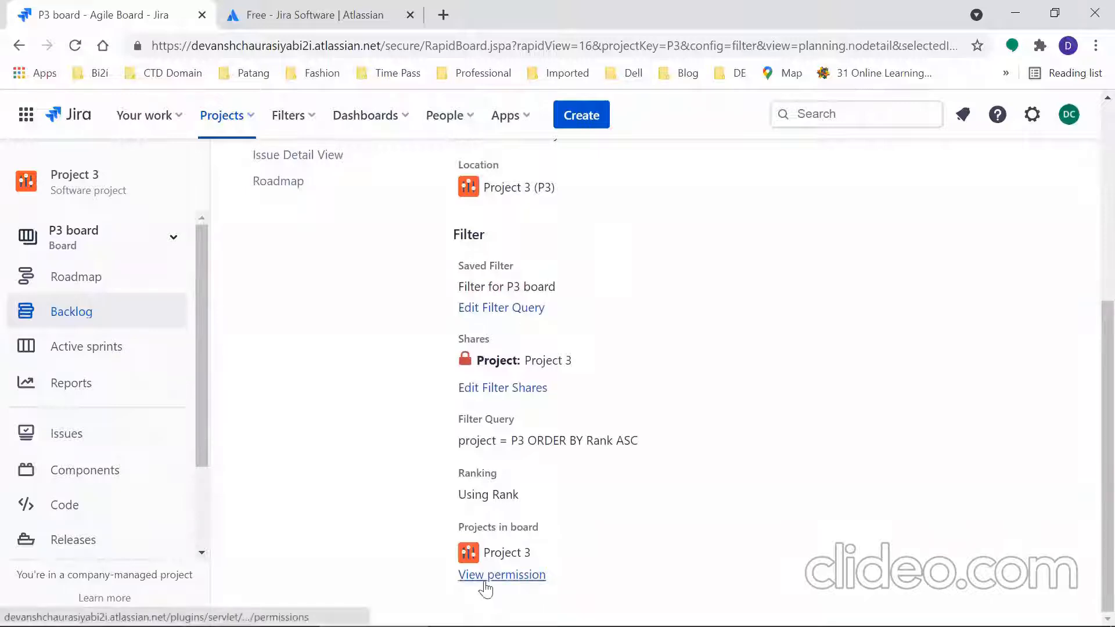
pyautogui.scroll(4, 1089, 348)
pyautogui.scroll(-4, 1087, 407)
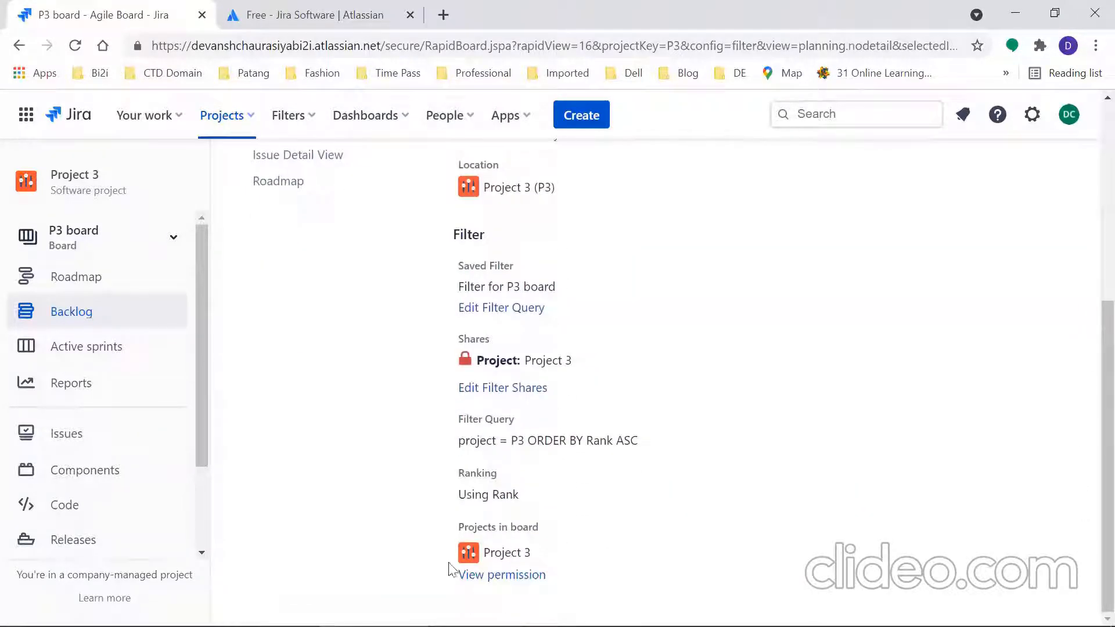
pyautogui.scroll(3, 1089, 314)
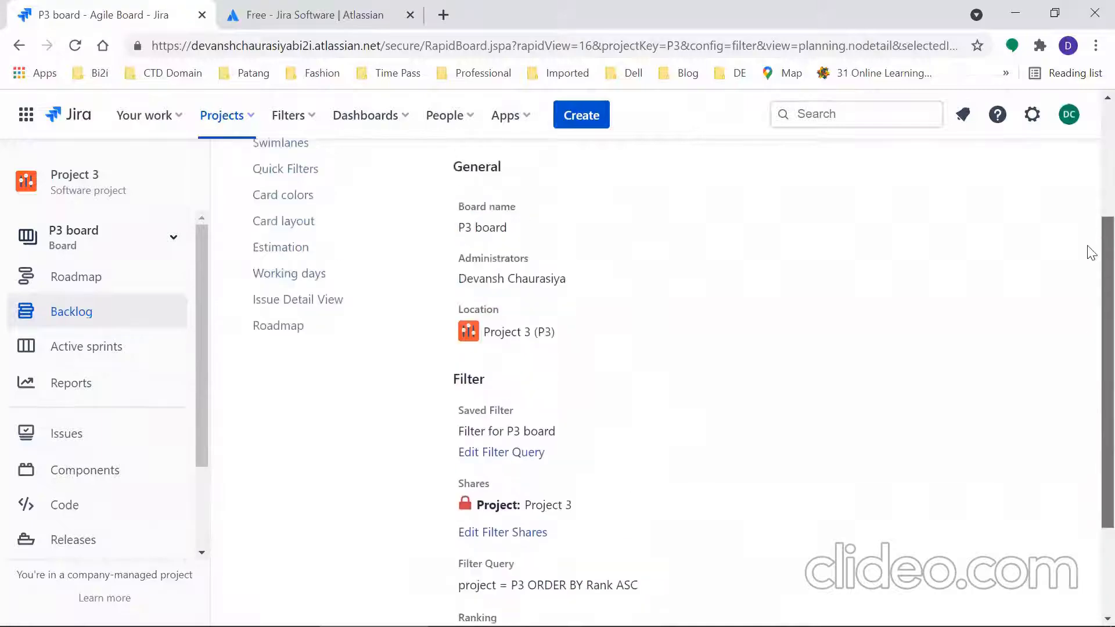
pyautogui.scroll(2, 1090, 243)
# Step: In the board's column settings, move the In Progress column behind Done and delete it, leaving its status unmapped
pyautogui.click(274, 243)
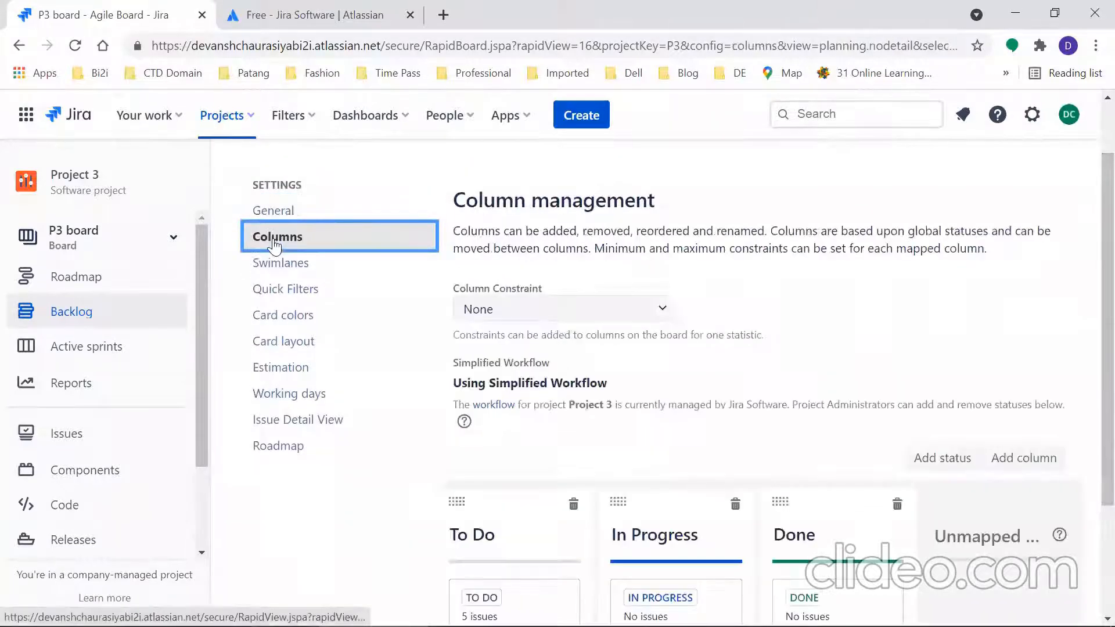
pyautogui.scroll(-1, 1091, 407)
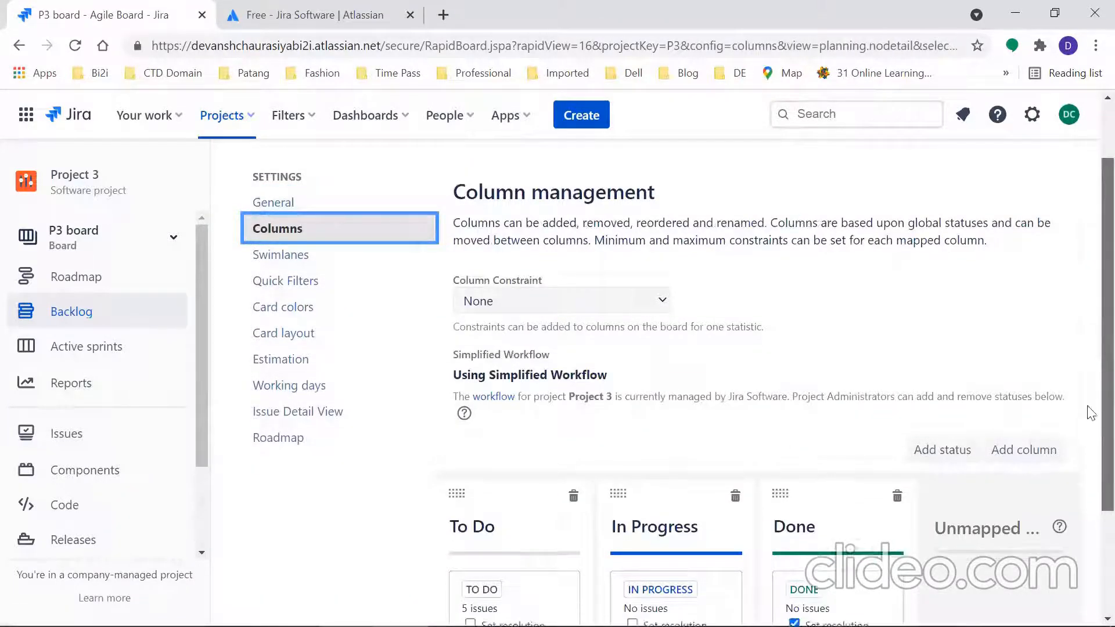
pyautogui.scroll(-3, 1091, 413)
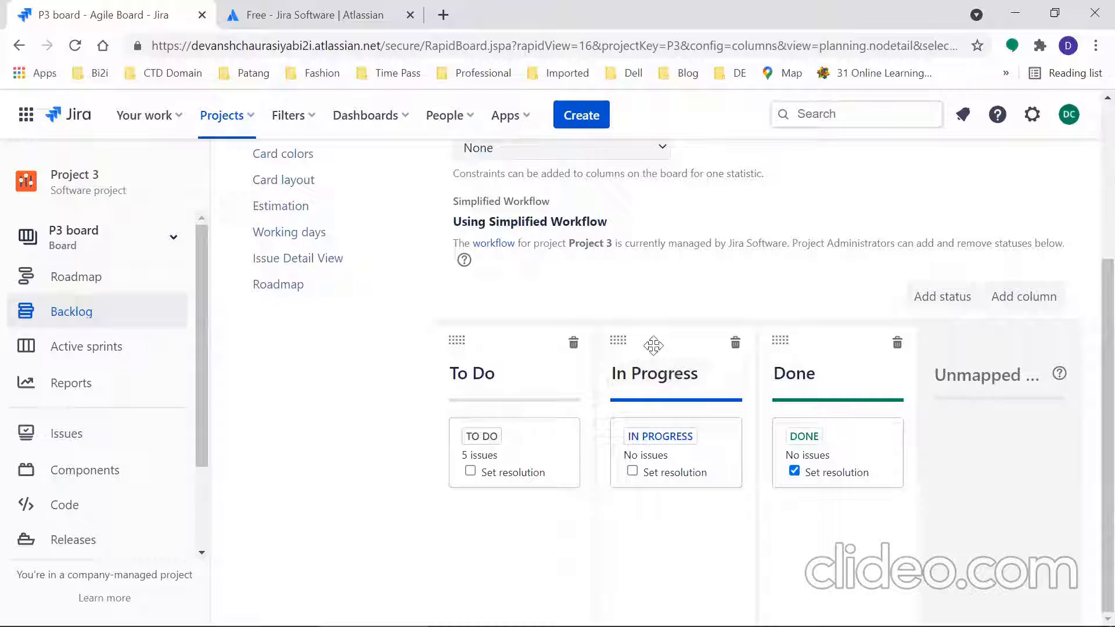
pyautogui.moveTo(653, 346); pyautogui.dragTo(991, 433)
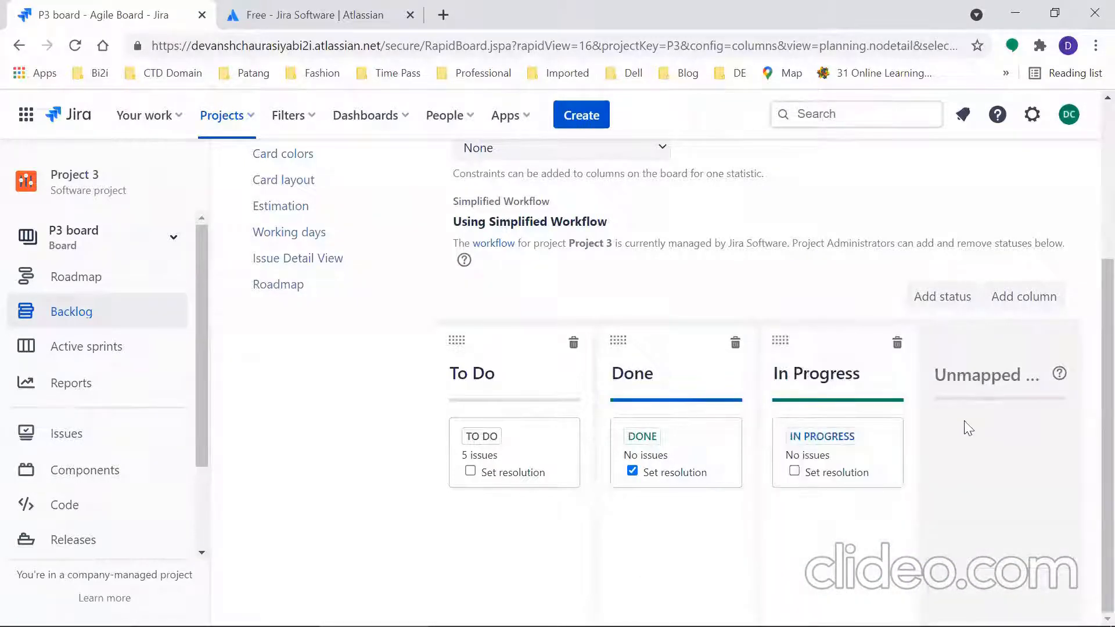
pyautogui.moveTo(821, 335); pyautogui.dragTo(877, 354)
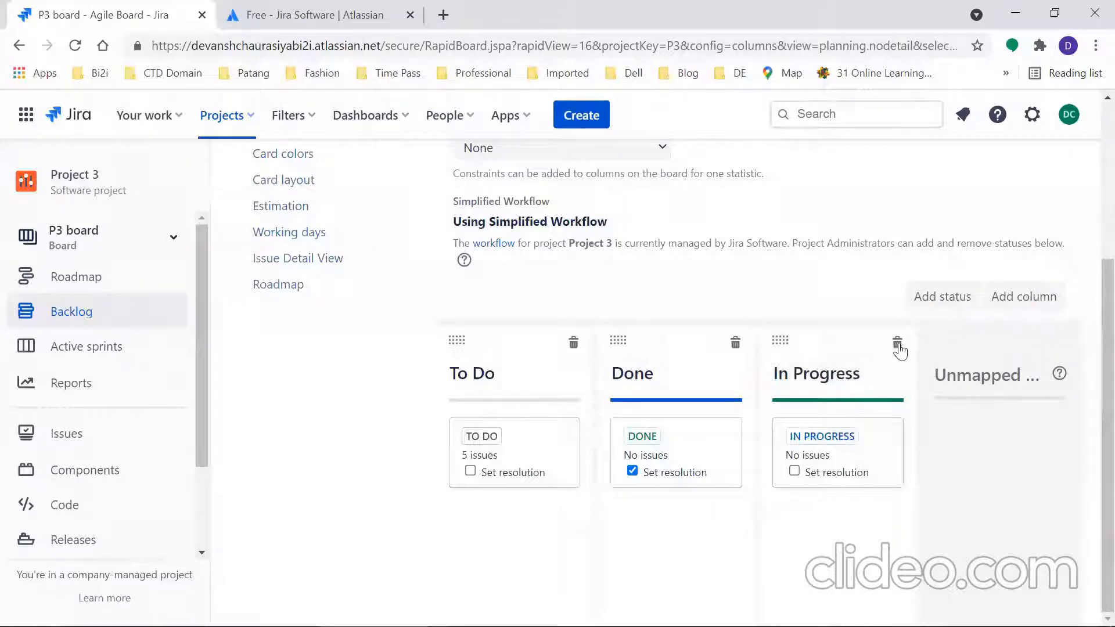
pyautogui.moveTo(862, 343); pyautogui.dragTo(1024, 408)
pyautogui.click(898, 344)
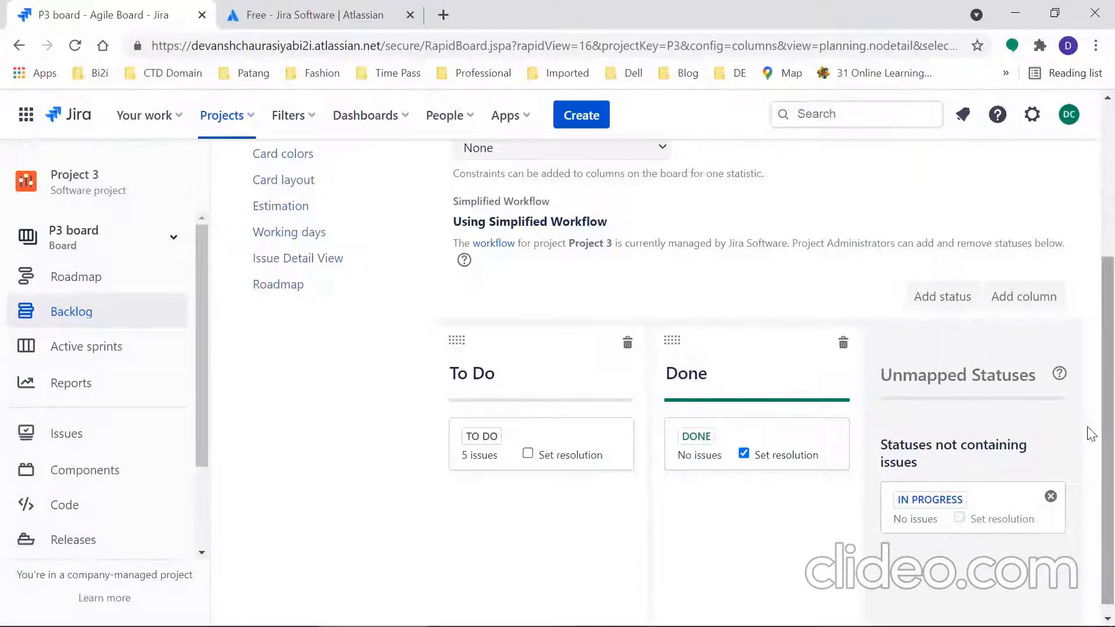
# Step: Leave the board settings and examine the columns of the Active sprints board
pyautogui.scroll(3, 1092, 287)
pyautogui.scroll(1, 1090, 285)
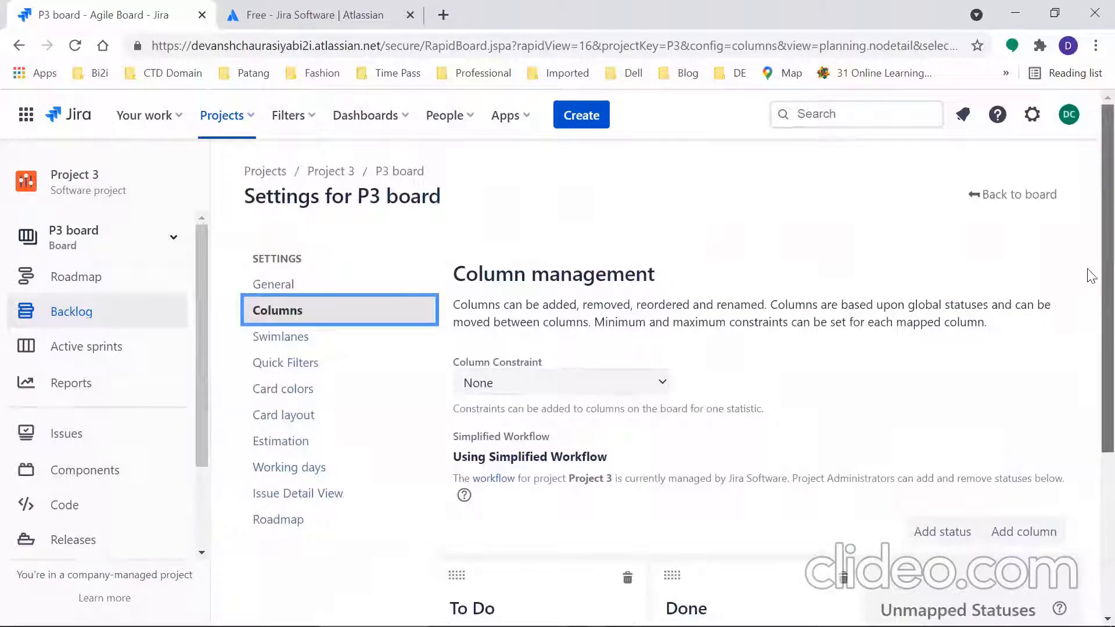
pyautogui.click(1012, 199)
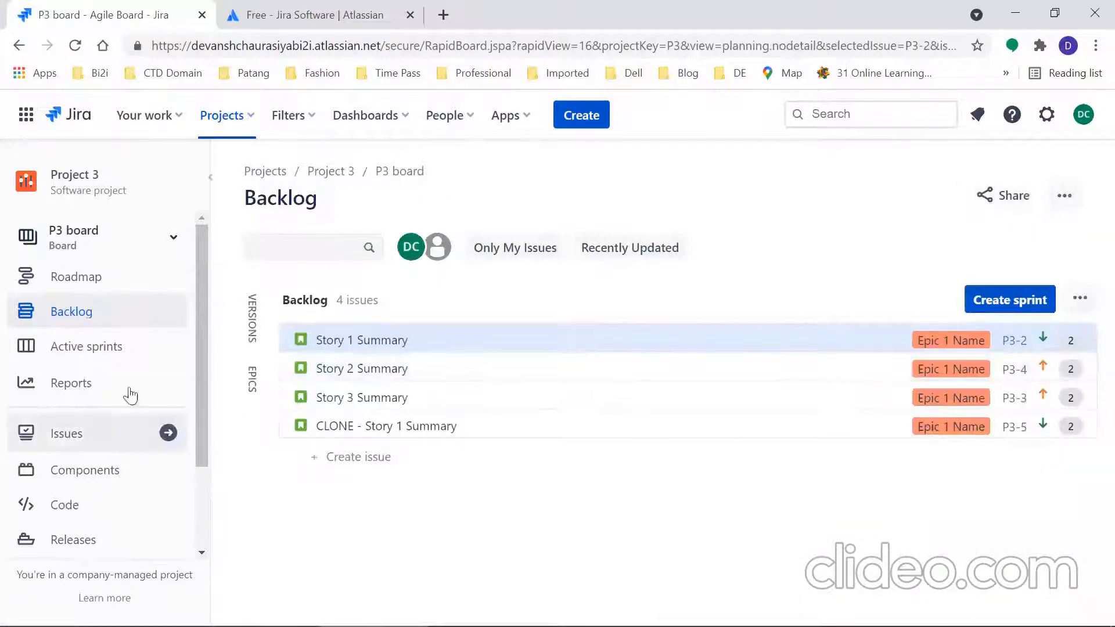
pyautogui.click(120, 349)
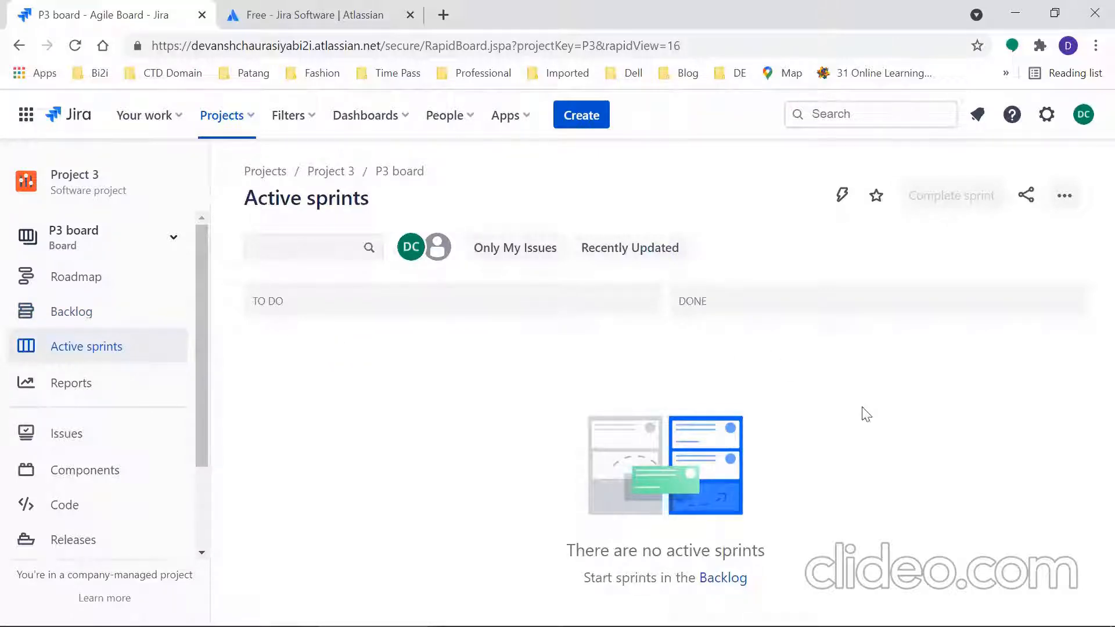
# Step: Open the board settings from Active sprints, look at the swimlane settings and return to the board
pyautogui.click(1067, 197)
pyautogui.click(979, 237)
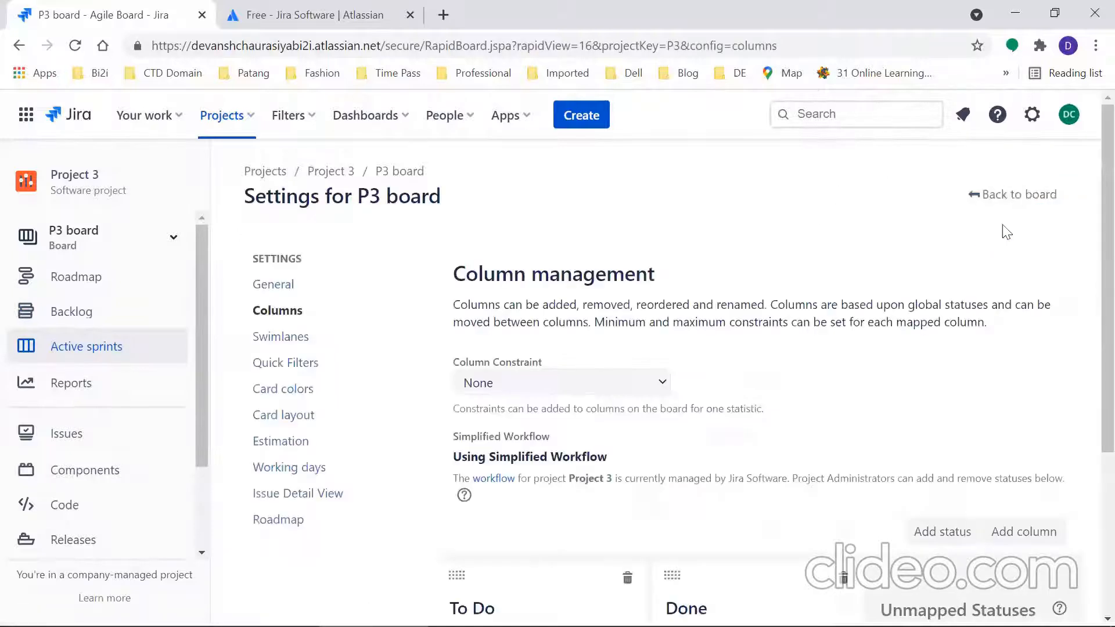
pyautogui.click(293, 342)
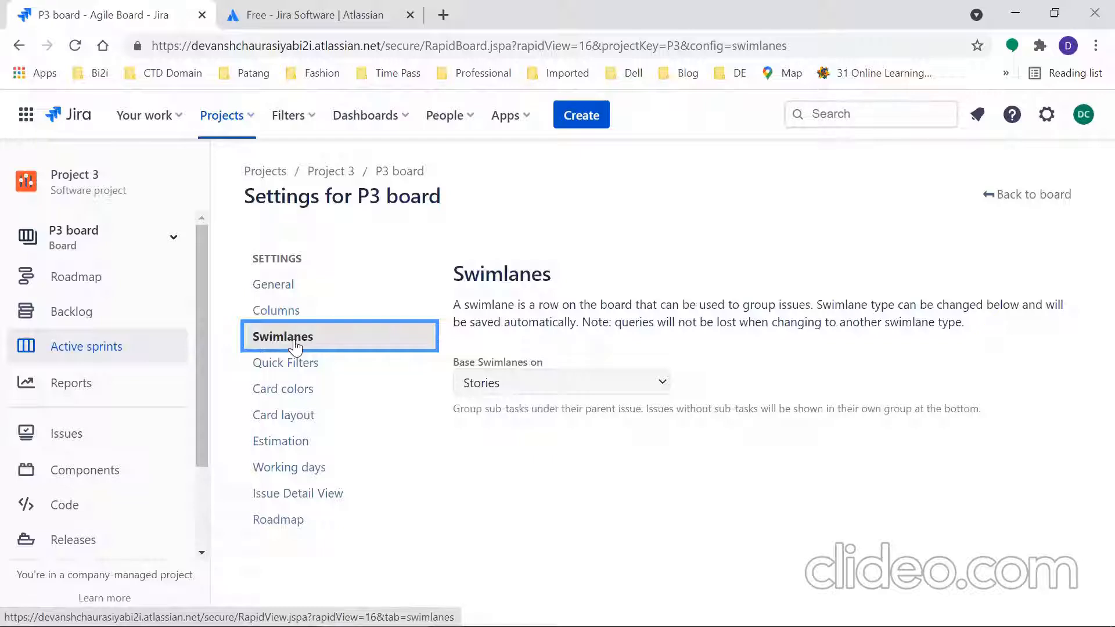
pyautogui.click(1048, 199)
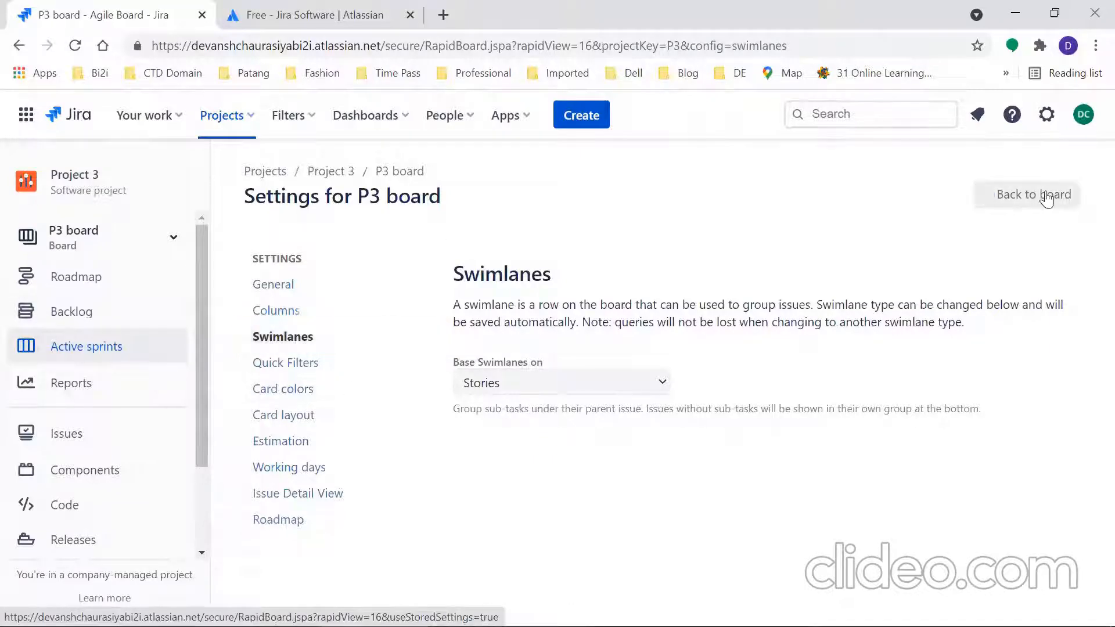
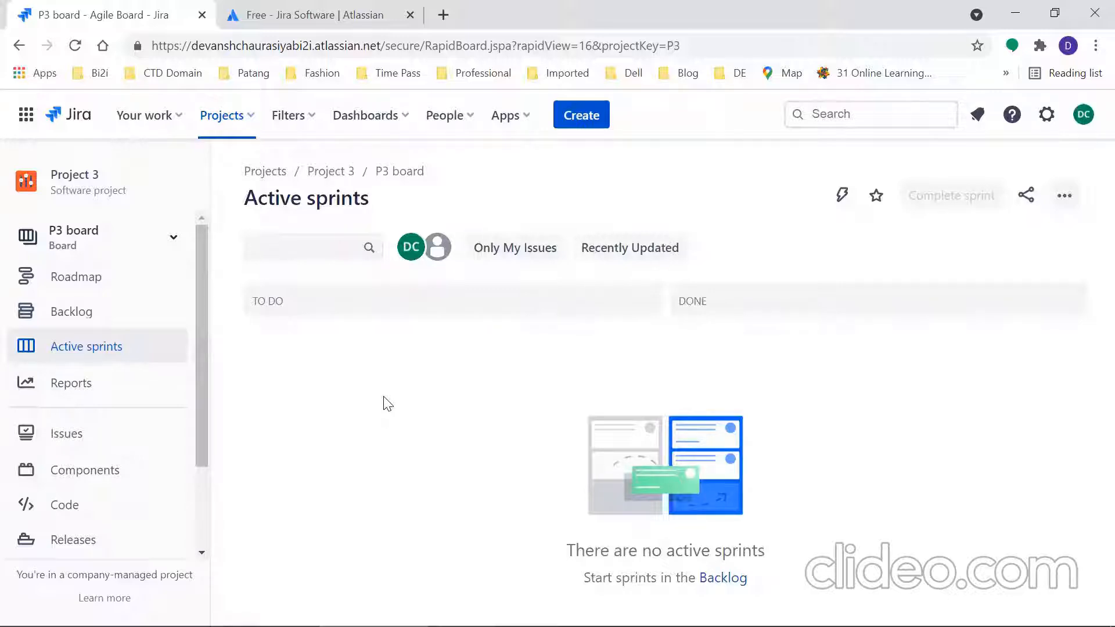
# Step: Reopen the board's swimlane settings and base the swimlanes on Epics
pyautogui.click(1065, 196)
pyautogui.click(948, 231)
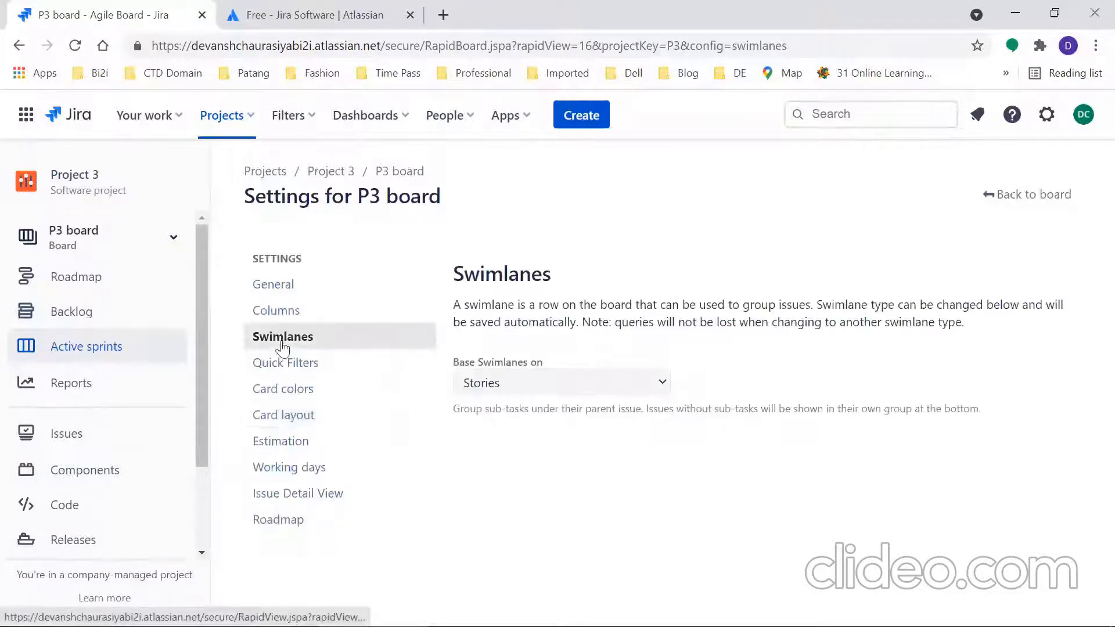
pyautogui.click(530, 381)
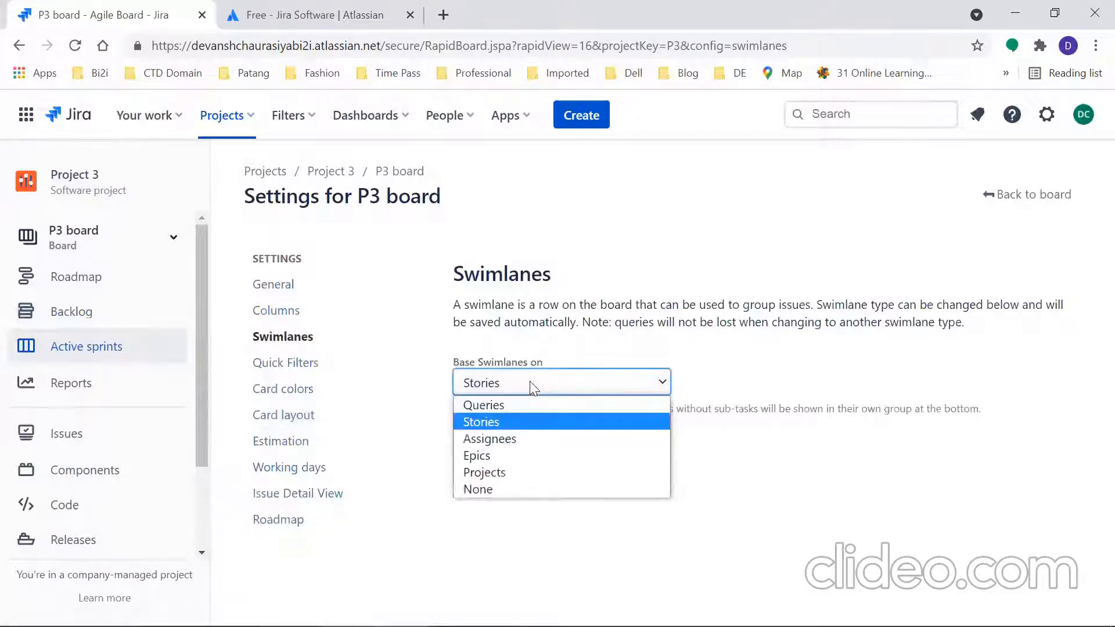
pyautogui.click(497, 459)
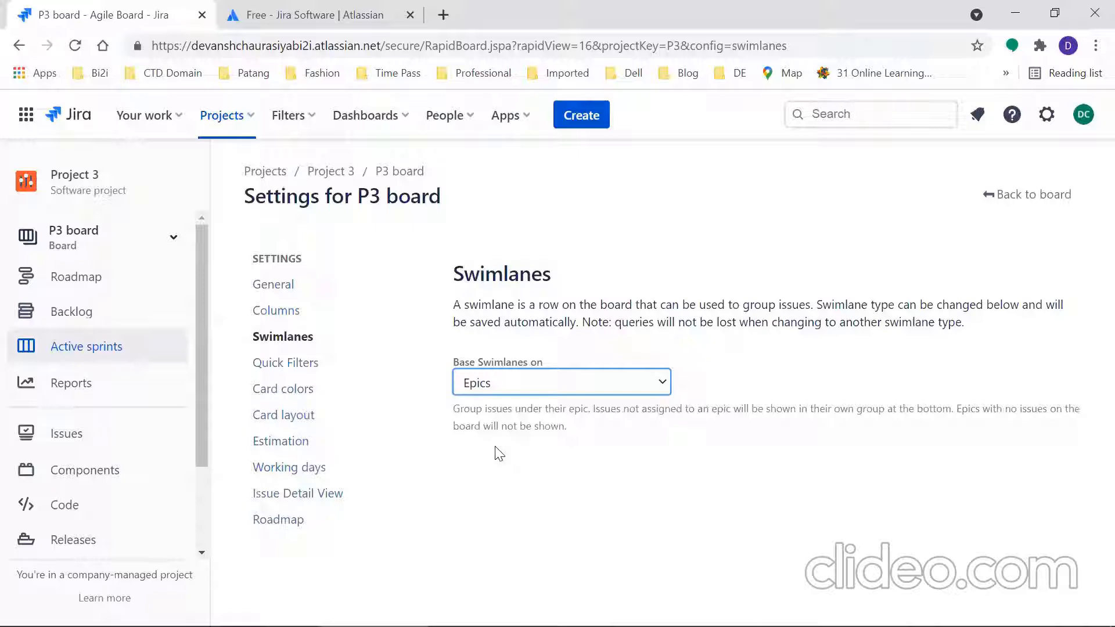
pyautogui.click(541, 397)
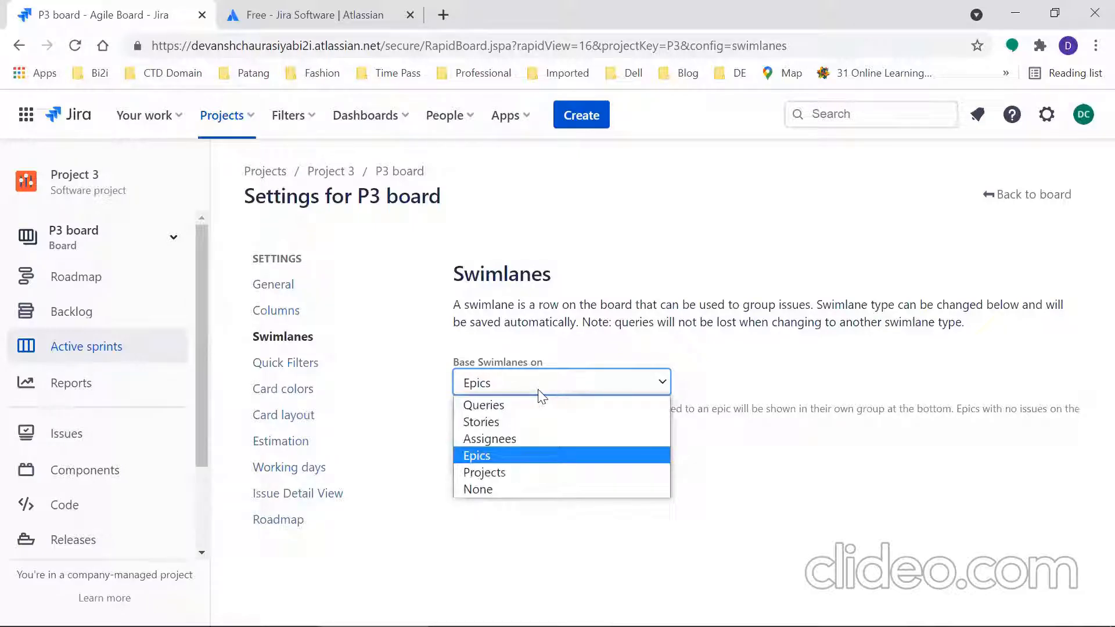
pyautogui.click(539, 393)
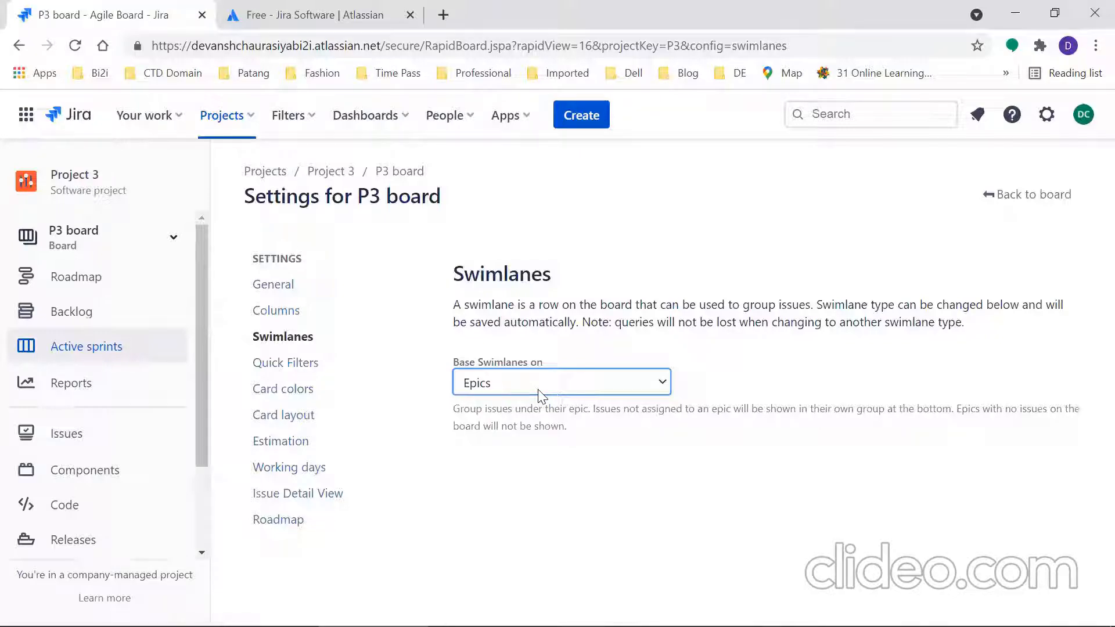
# Step: Base the board's card colors on Issue Types and view the color choices for Story
pyautogui.click(540, 395)
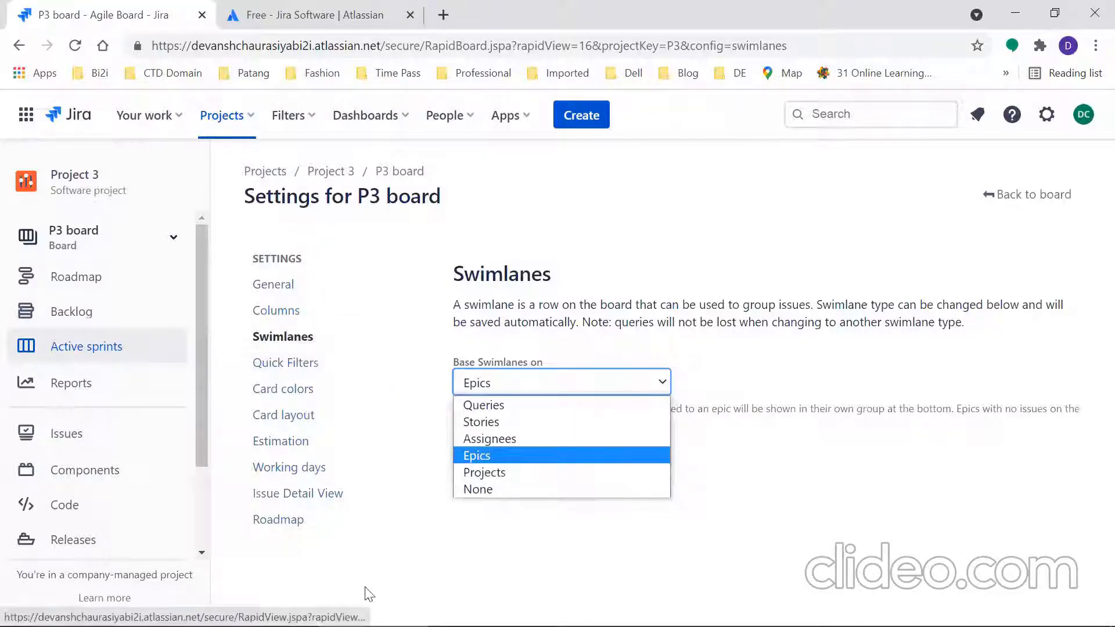
pyautogui.click(294, 393)
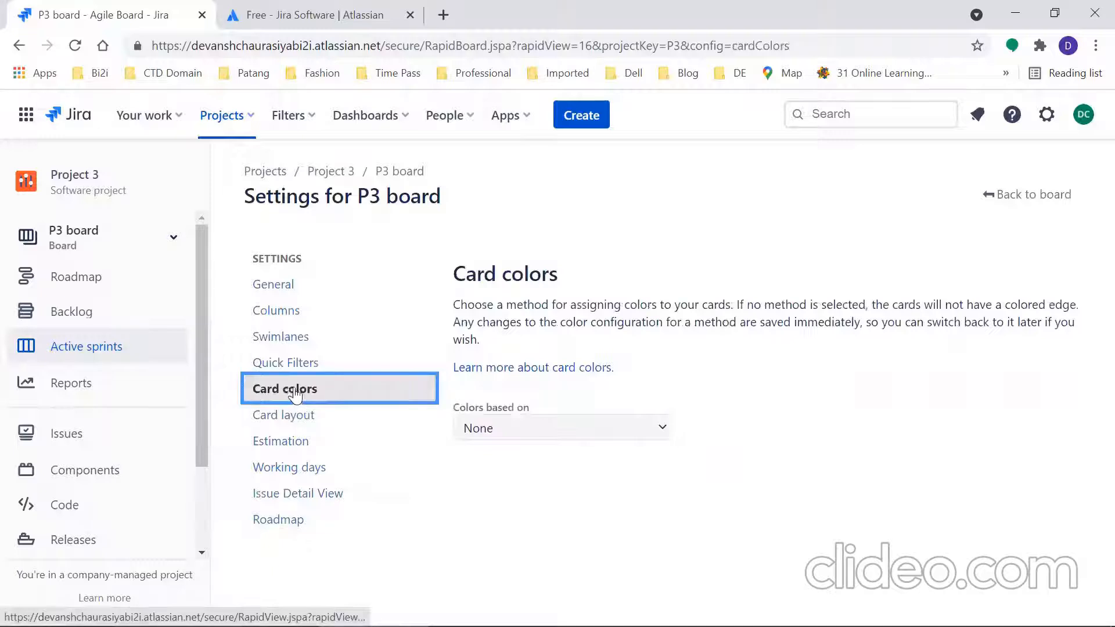
pyautogui.click(554, 427)
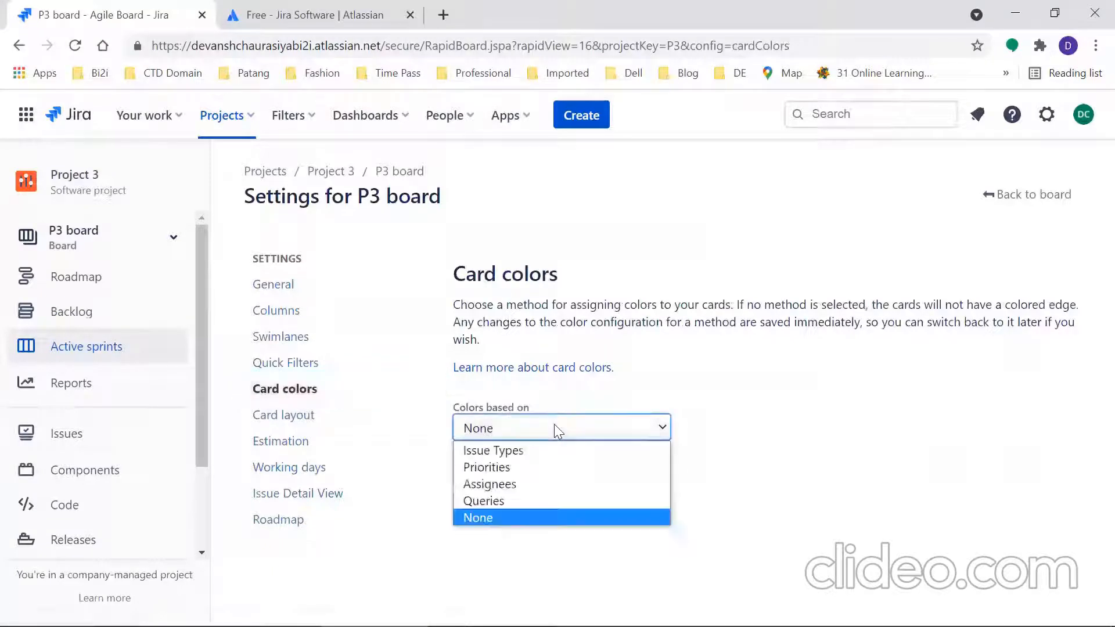
pyautogui.click(527, 452)
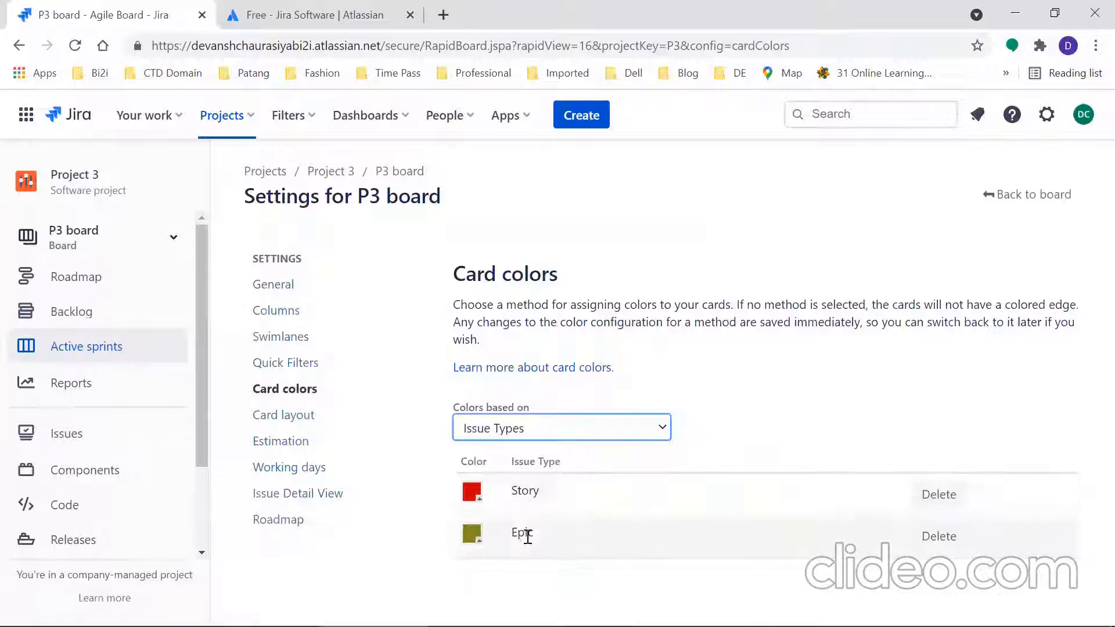
pyautogui.click(479, 501)
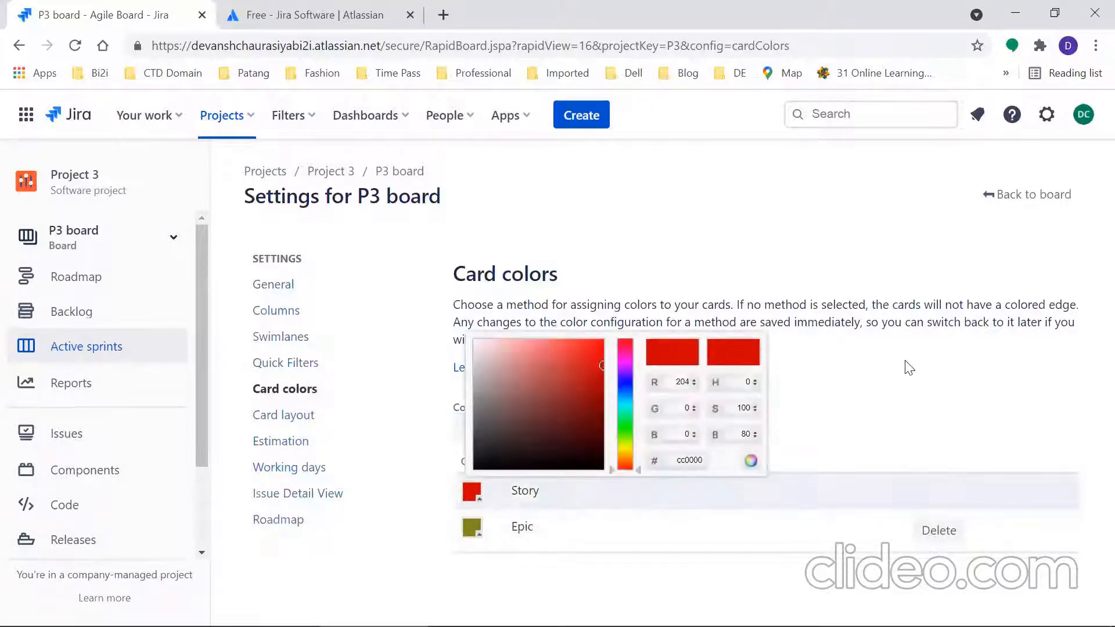
pyautogui.click(936, 372)
# Step: Try Priorities and Assignees as the basis for card colors and return the method to None
pyautogui.click(531, 424)
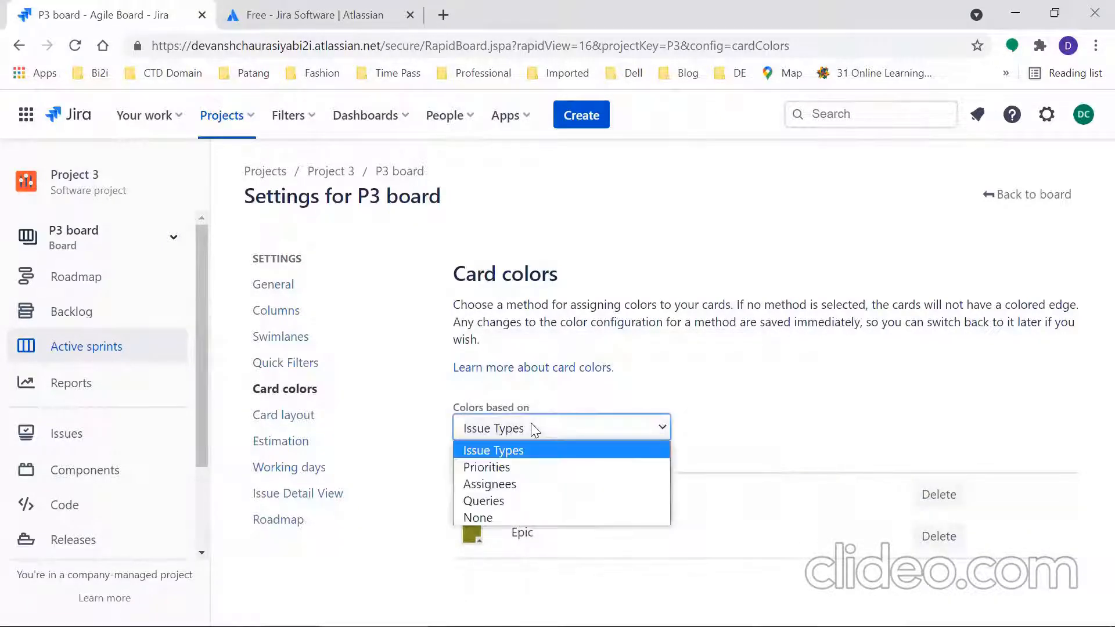
pyautogui.click(525, 467)
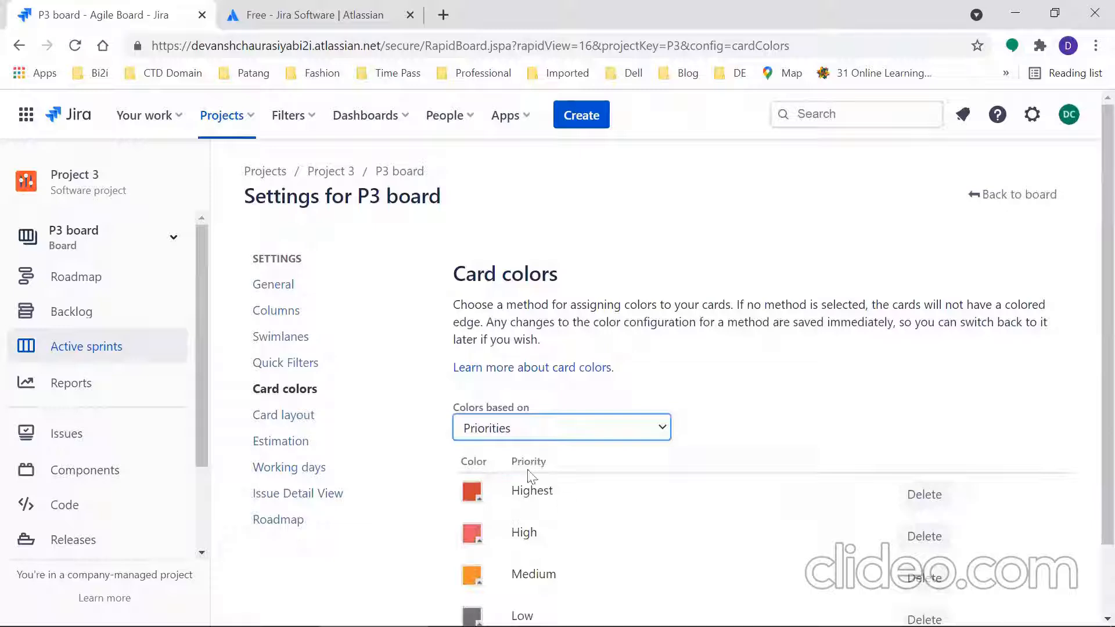
pyautogui.scroll(-2, 1091, 348)
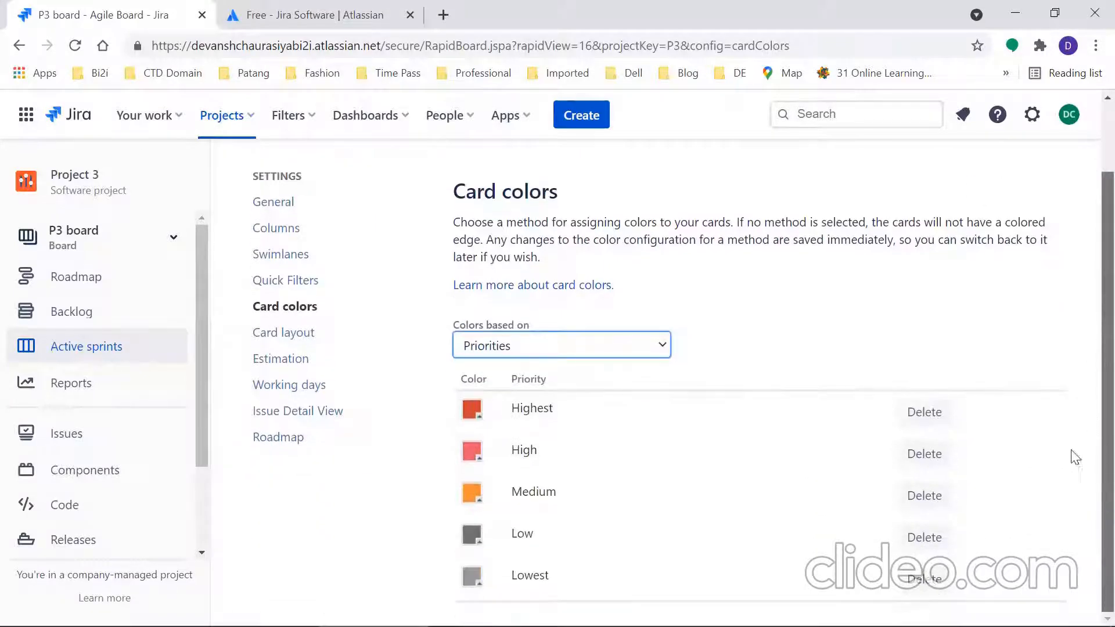
pyautogui.click(530, 351)
pyautogui.click(510, 401)
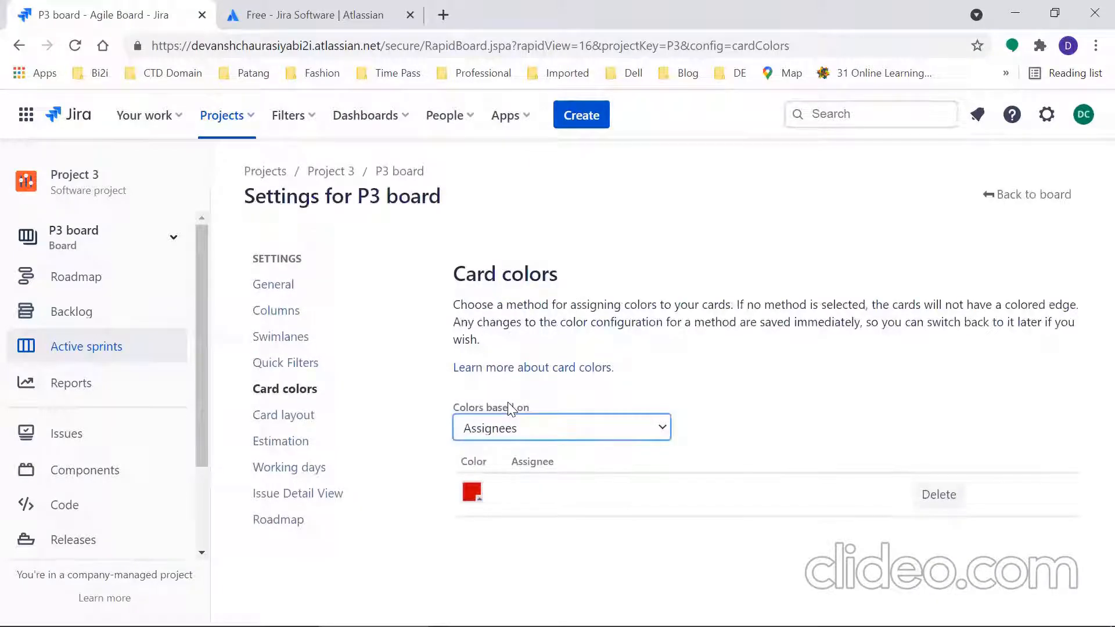
pyautogui.click(519, 437)
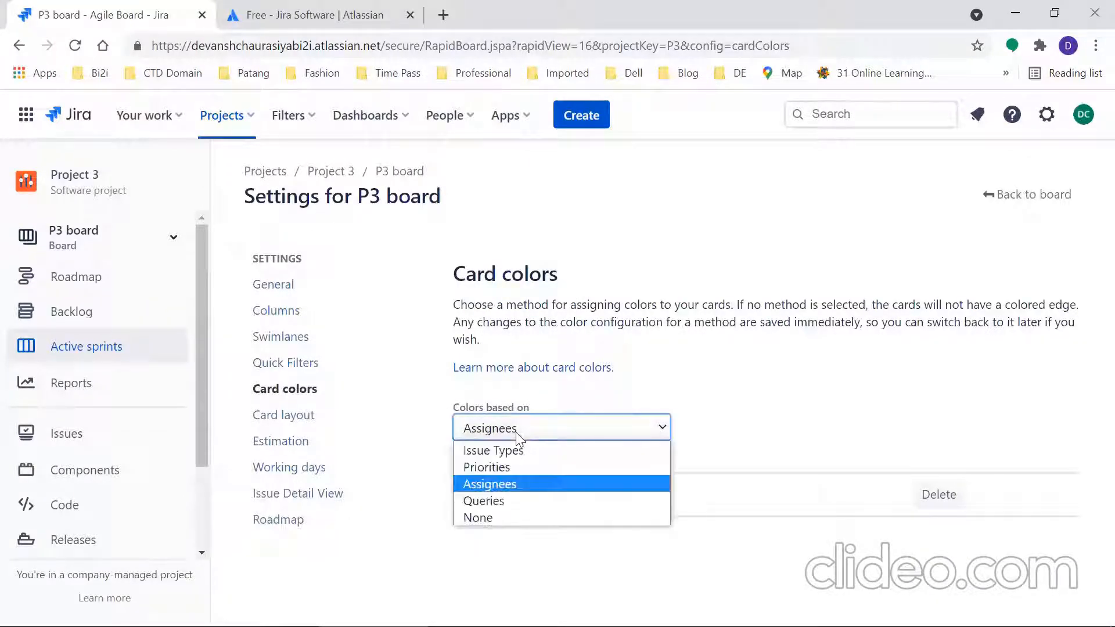
pyautogui.click(494, 515)
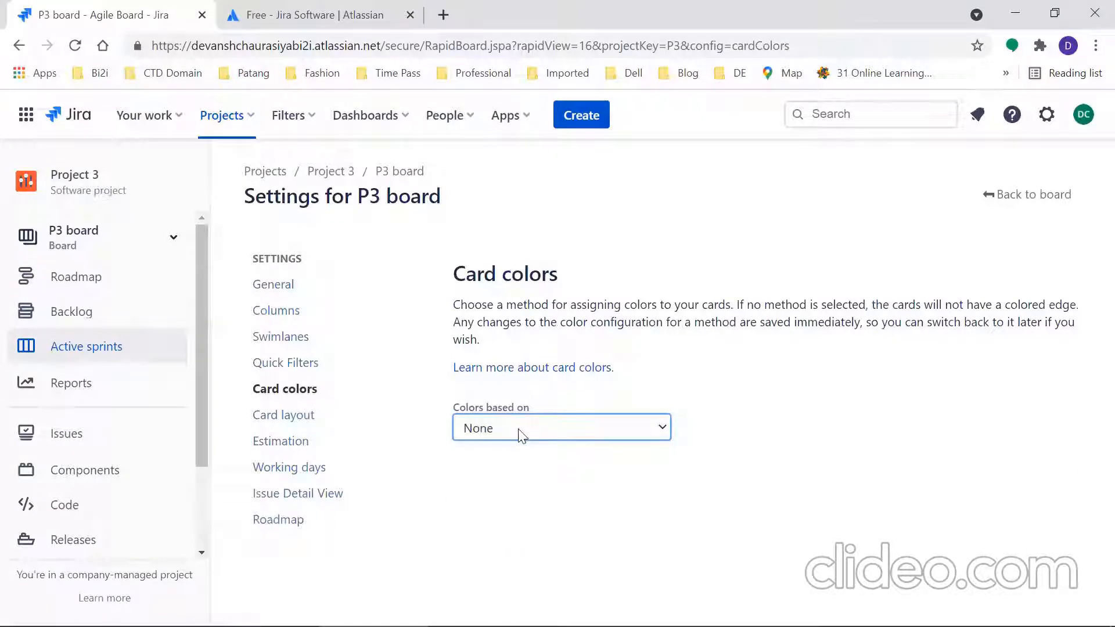
# Step: Set the board's estimation statistic to Original Time Estimate and time tracking to Remaining Estimate and Time Spent
pyautogui.click(275, 451)
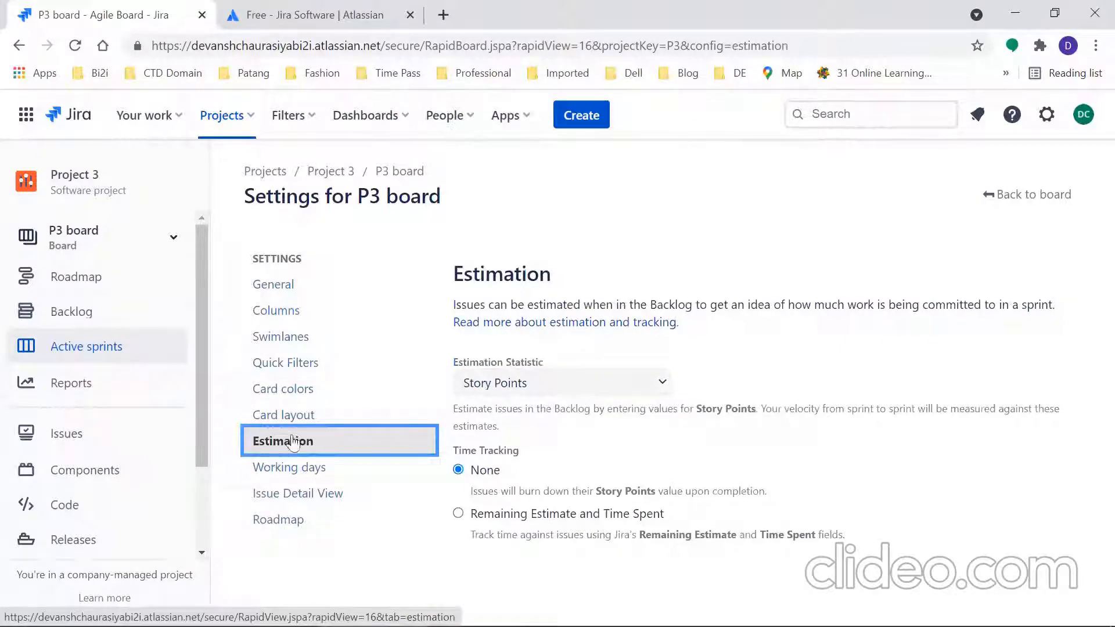
pyautogui.click(563, 384)
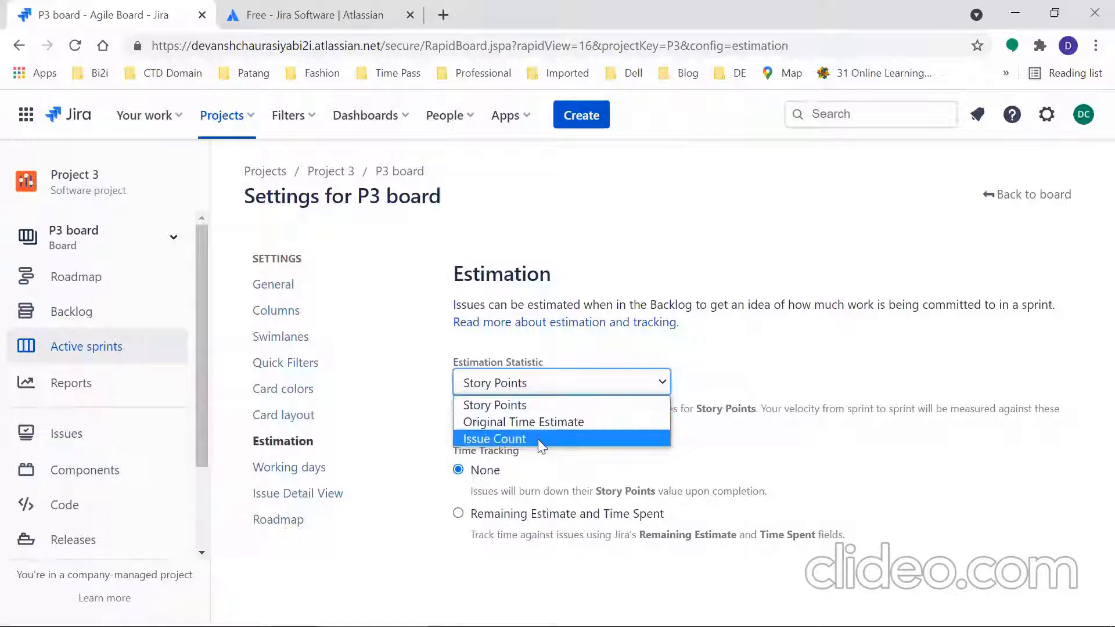
pyautogui.click(506, 423)
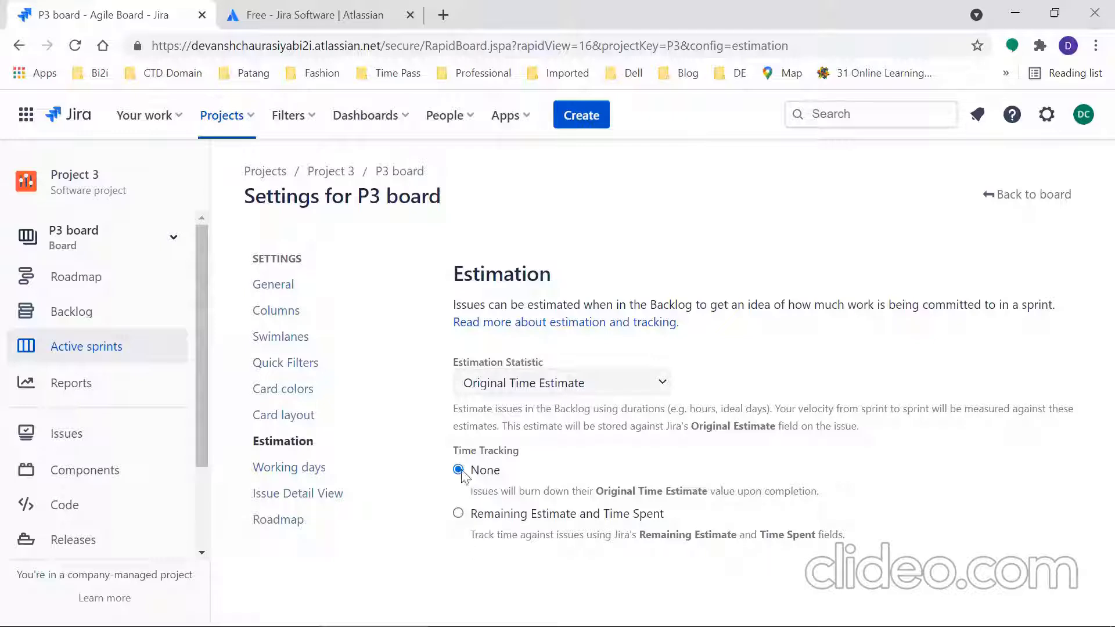
pyautogui.click(459, 514)
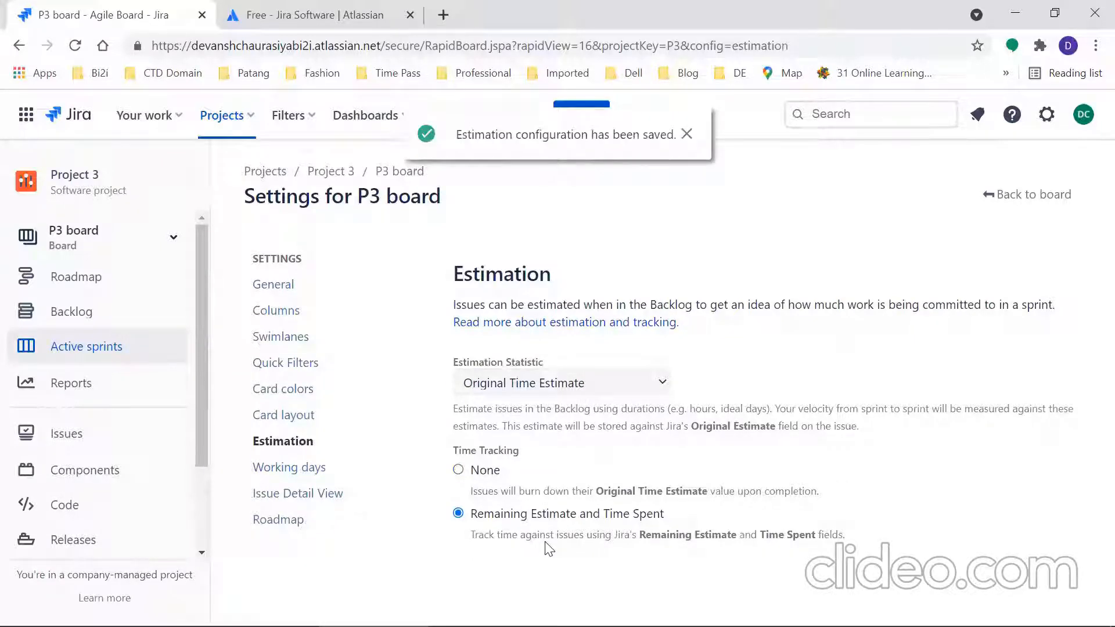
# Step: In the working days settings, add Saturday and Sunday as standard working days and remove both again
pyautogui.click(289, 475)
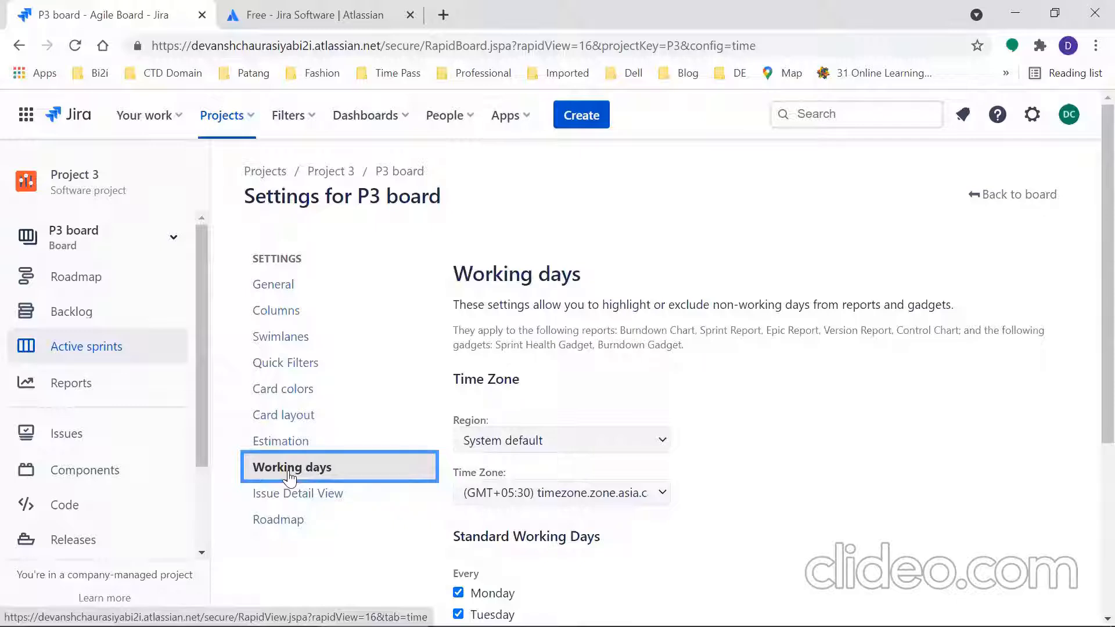
pyautogui.scroll(-1, 1092, 427)
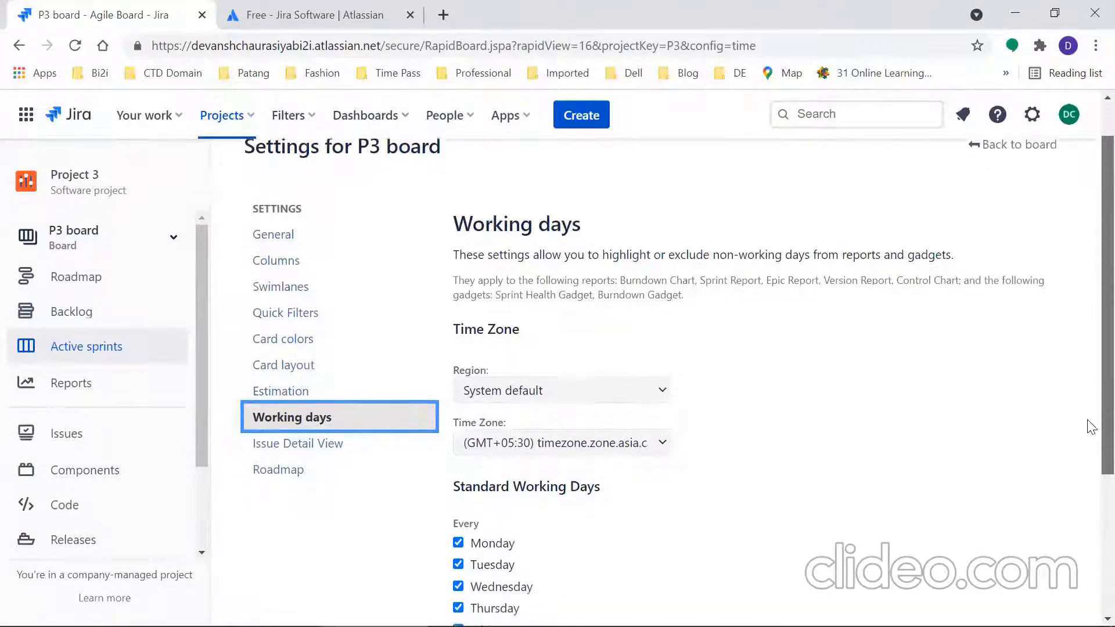
pyautogui.scroll(-4, 1092, 427)
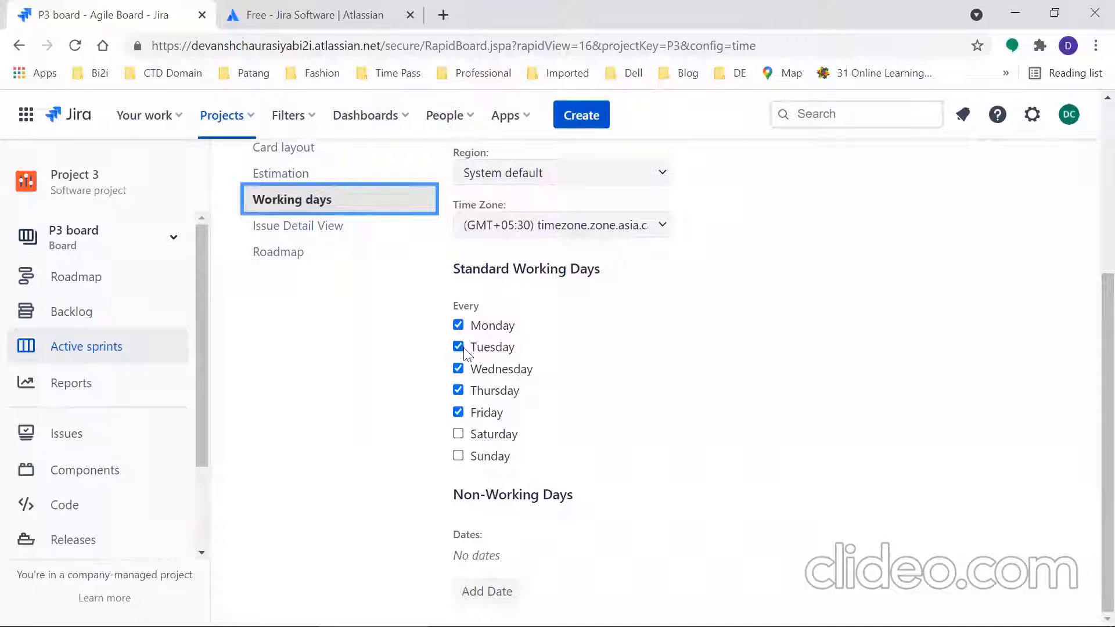
pyautogui.click(458, 434)
pyautogui.click(459, 456)
pyautogui.click(459, 437)
pyautogui.click(459, 457)
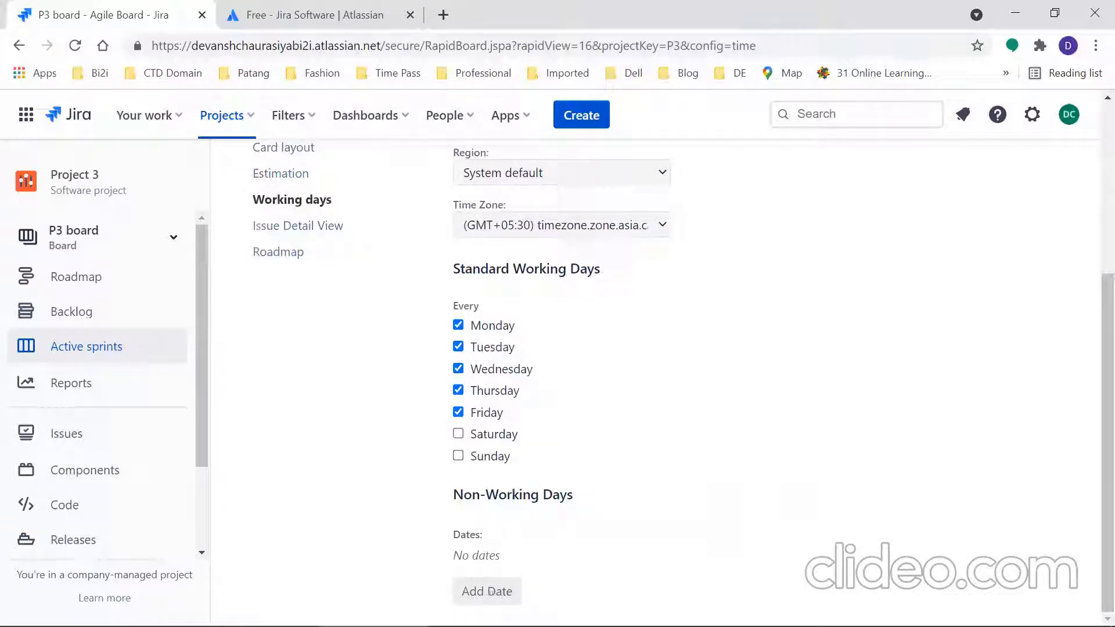
# Step: Review the board's roadmap setting, and leave the board settings for the backlog
pyautogui.click(275, 258)
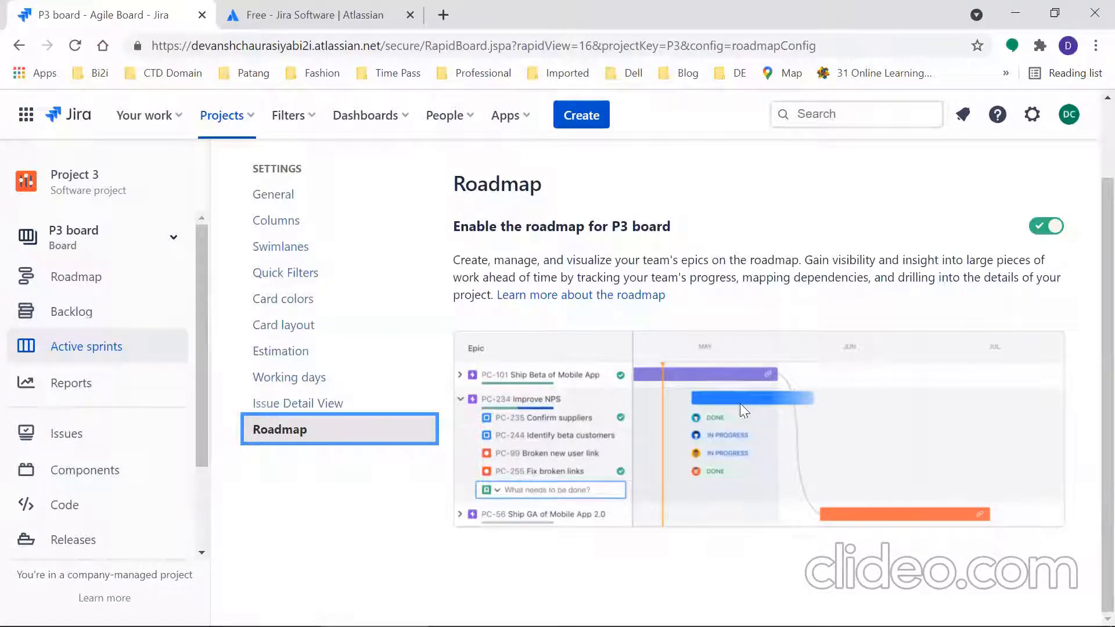
pyautogui.moveTo(1093, 312); pyautogui.dragTo(1092, 200)
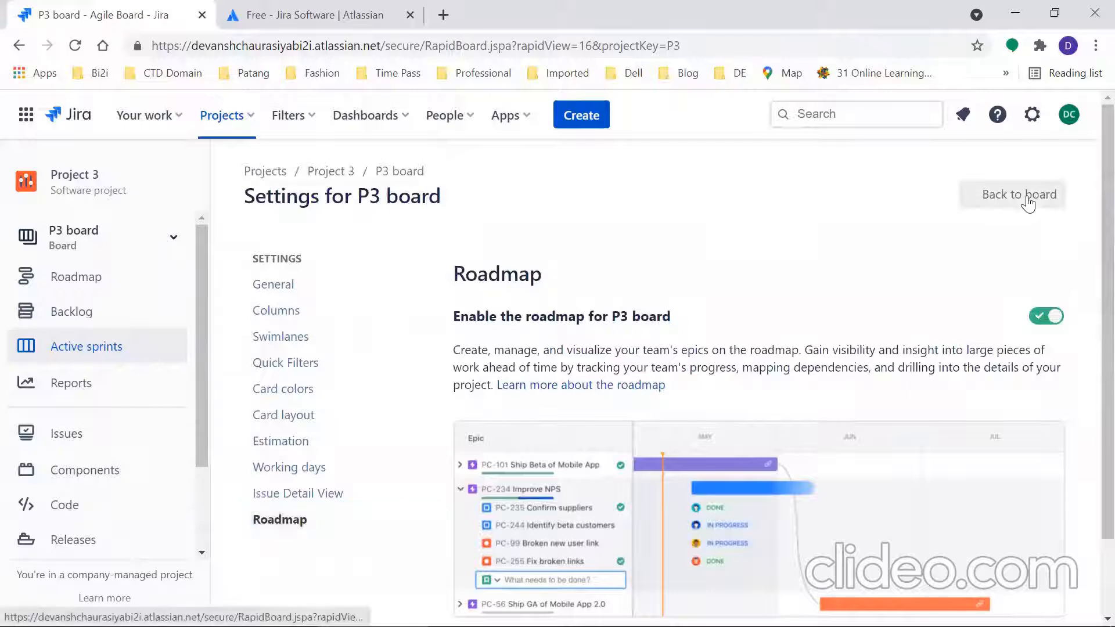
pyautogui.click(1027, 198)
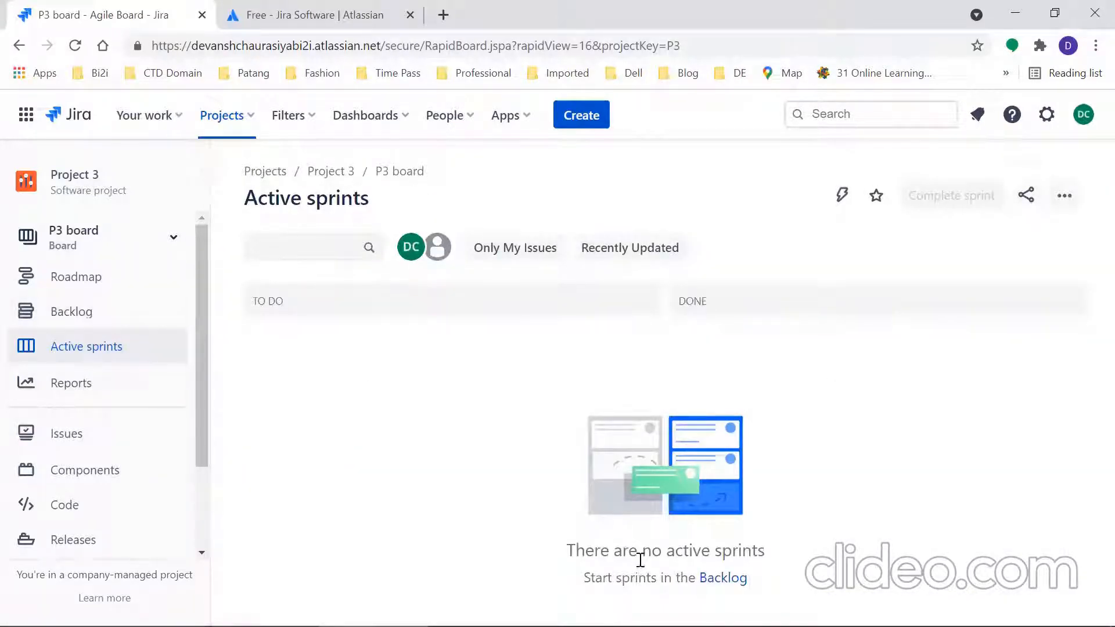
pyautogui.click(736, 579)
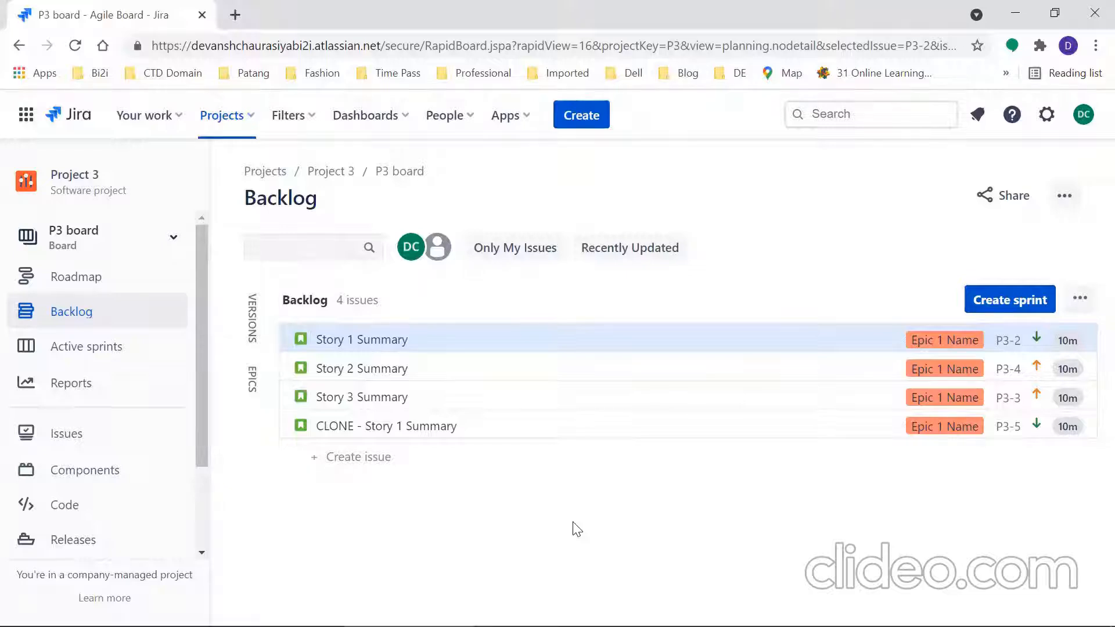
# Step: Open Story 1 Summary from the backlog and examine its available actions and detail fields
pyautogui.click(1084, 301)
pyautogui.click(768, 343)
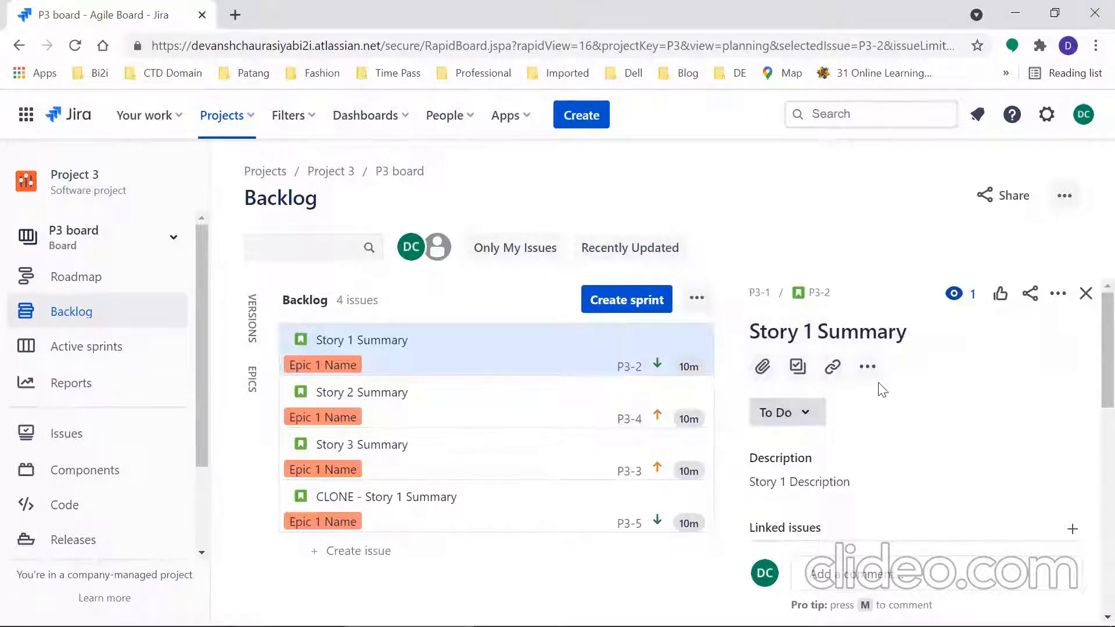
pyautogui.click(1058, 294)
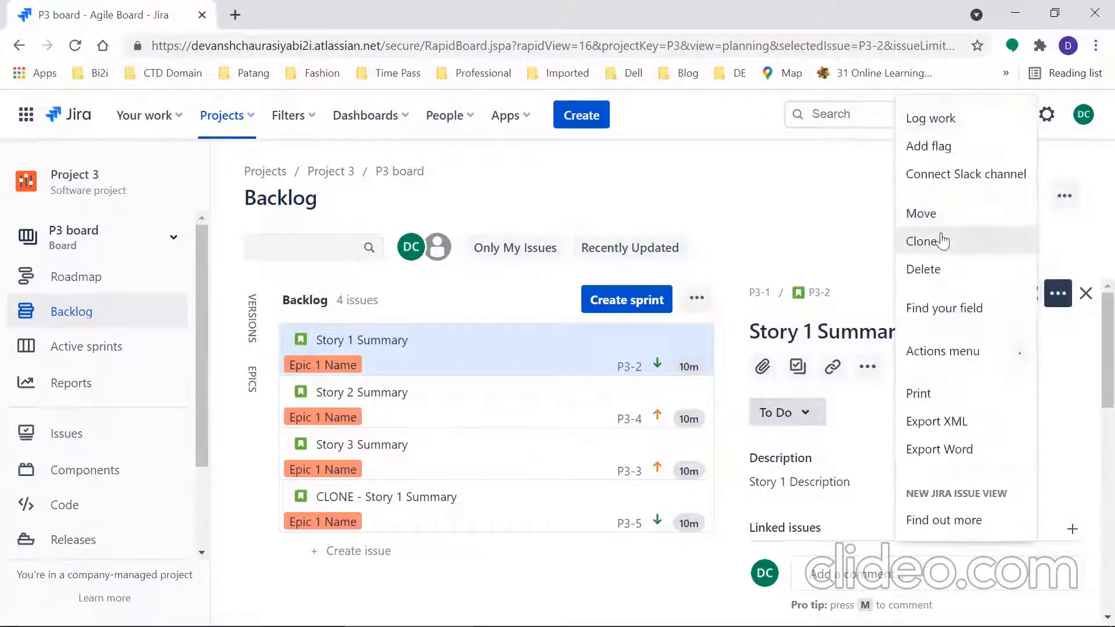
pyautogui.click(858, 220)
pyautogui.scroll(-5, 1088, 407)
pyautogui.scroll(-2, 1091, 463)
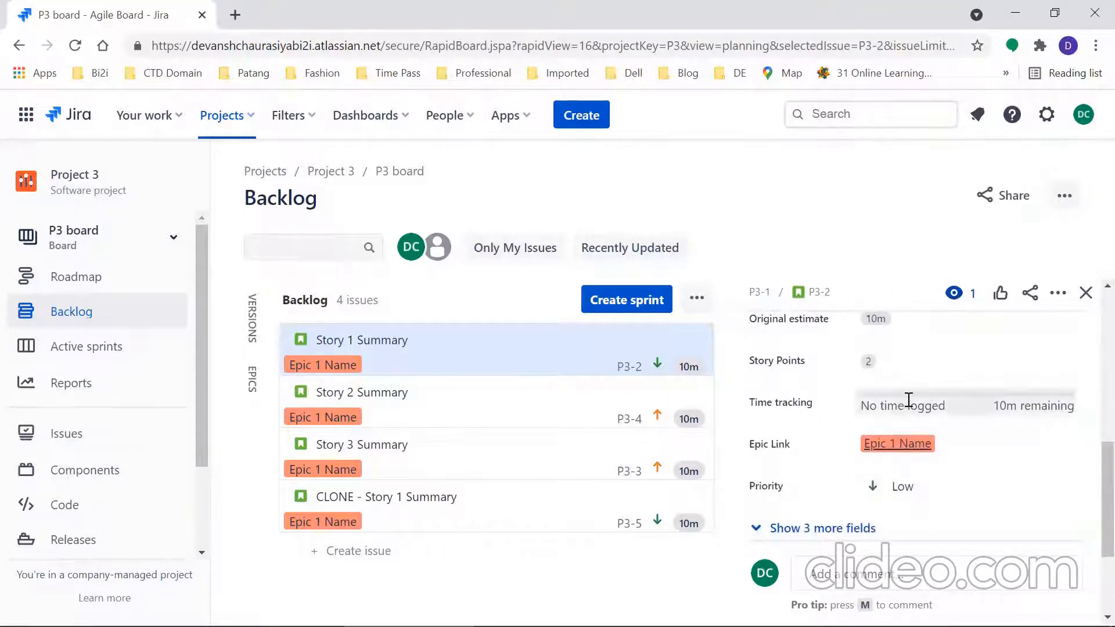
# Step: View the time tracking of Story 1 Summary without logging time, and close the issue details
pyautogui.click(909, 400)
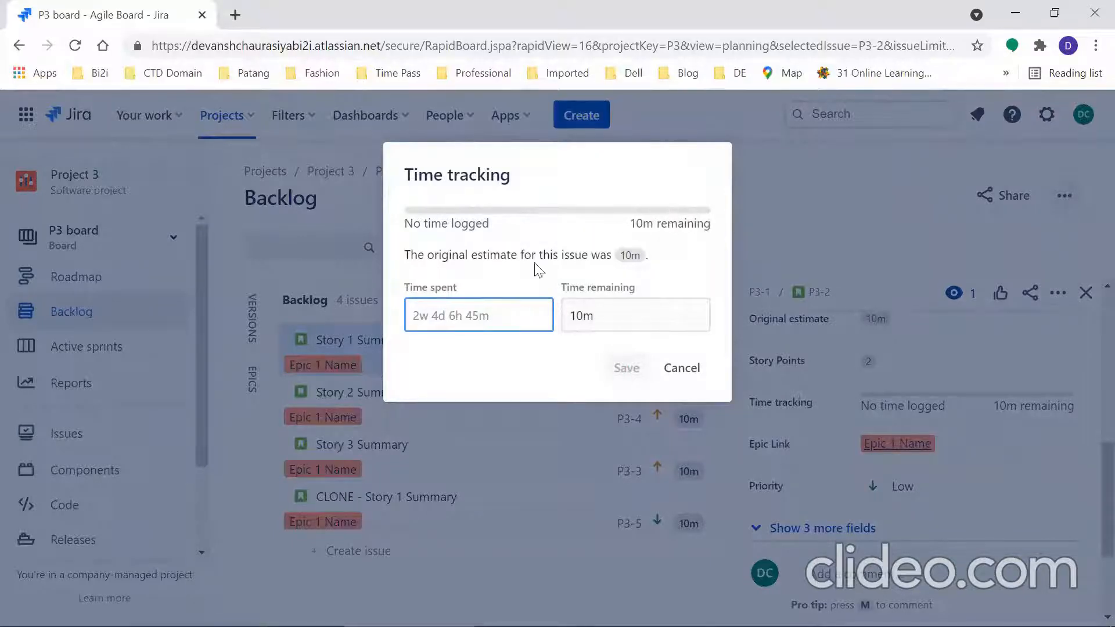
pyautogui.click(682, 372)
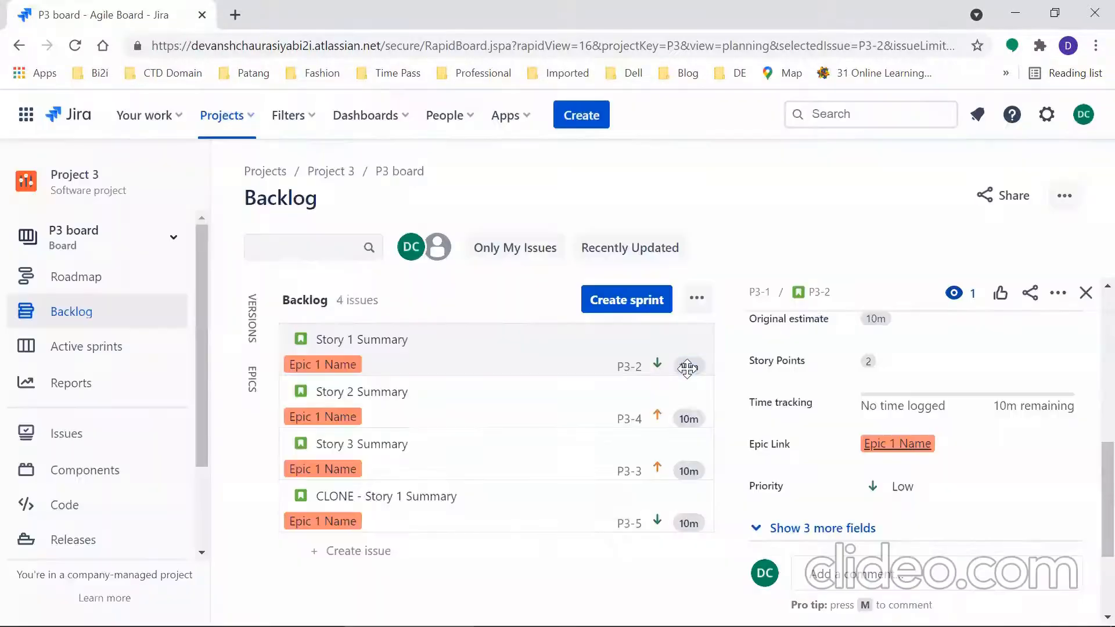
pyautogui.scroll(-3, 1091, 501)
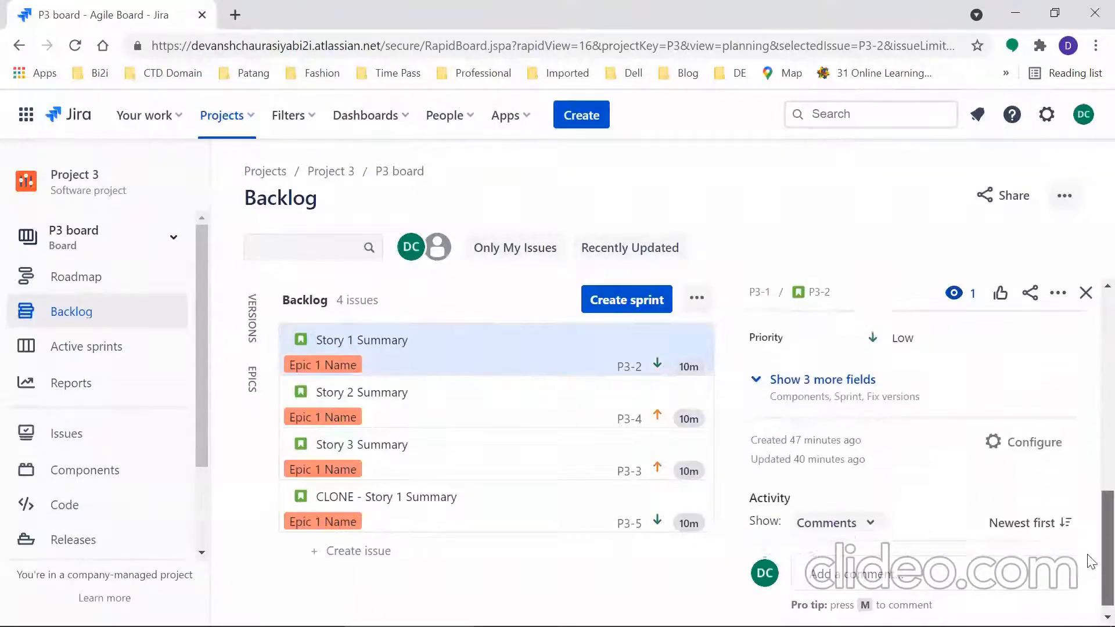
pyautogui.click(1091, 296)
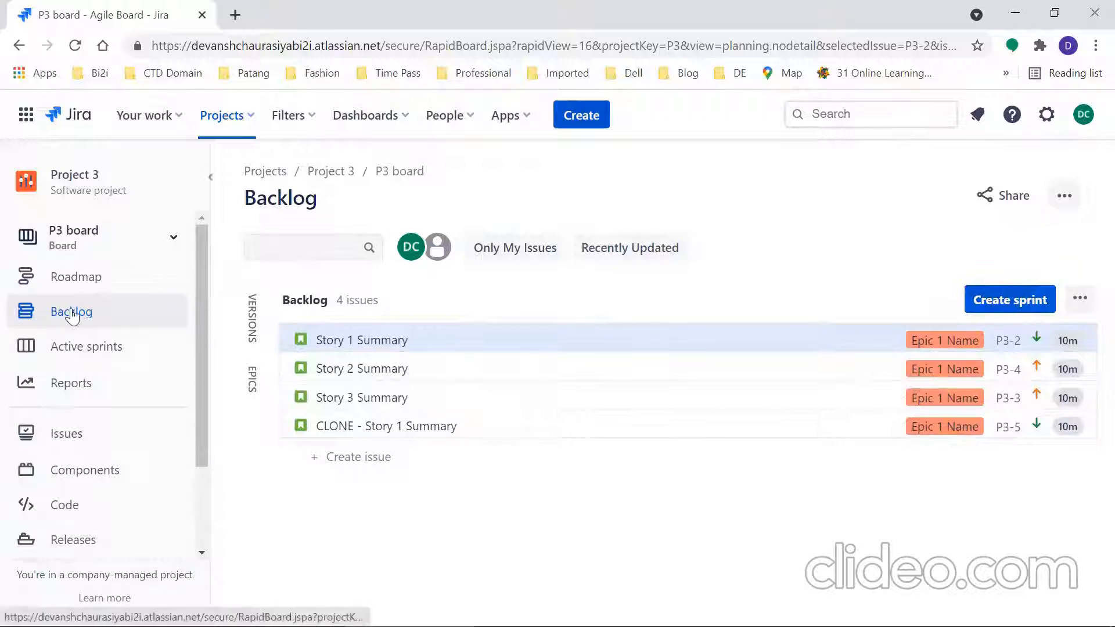
# Step: Create two epics named Epic 2 and Epic 3 below Epic 1 Summary on the P3 board's roadmap
pyautogui.click(80, 278)
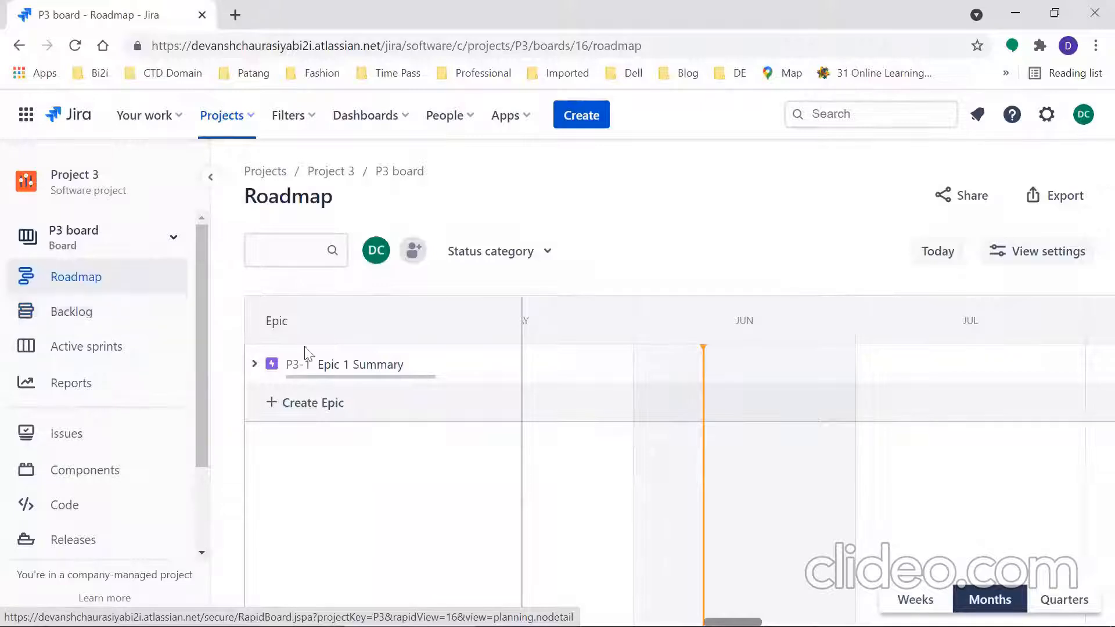
pyautogui.click(67, 312)
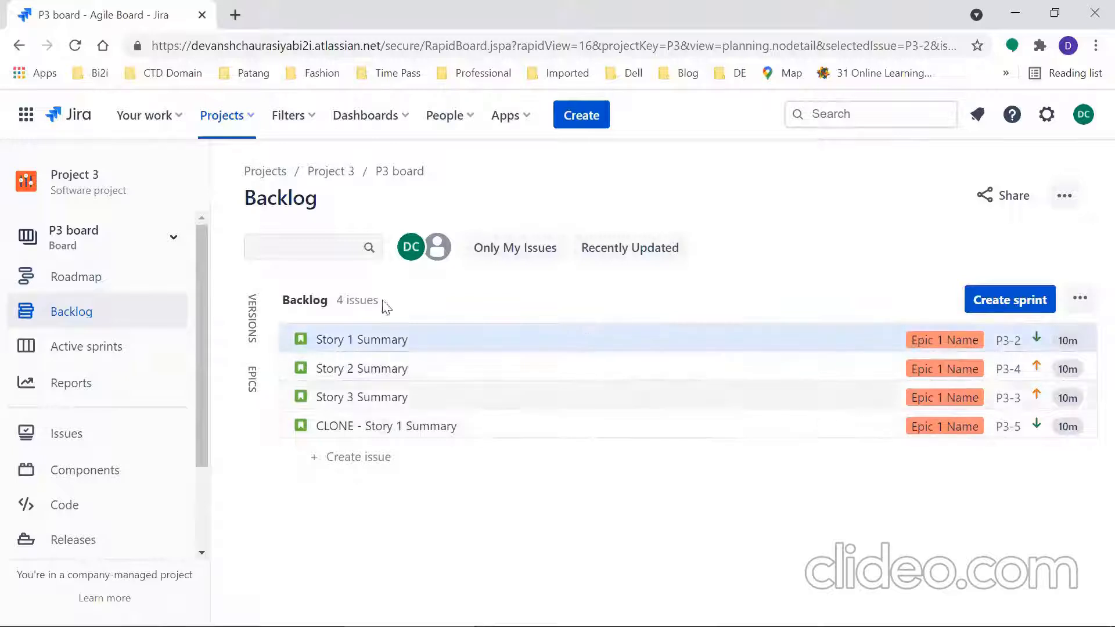
pyautogui.click(71, 280)
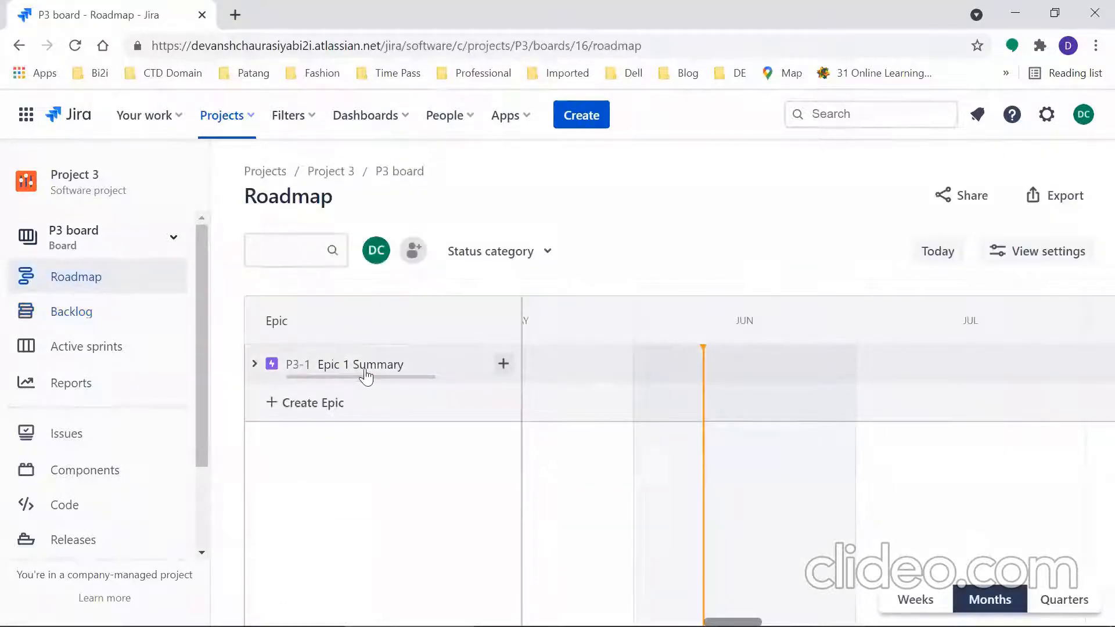
pyautogui.click(270, 405)
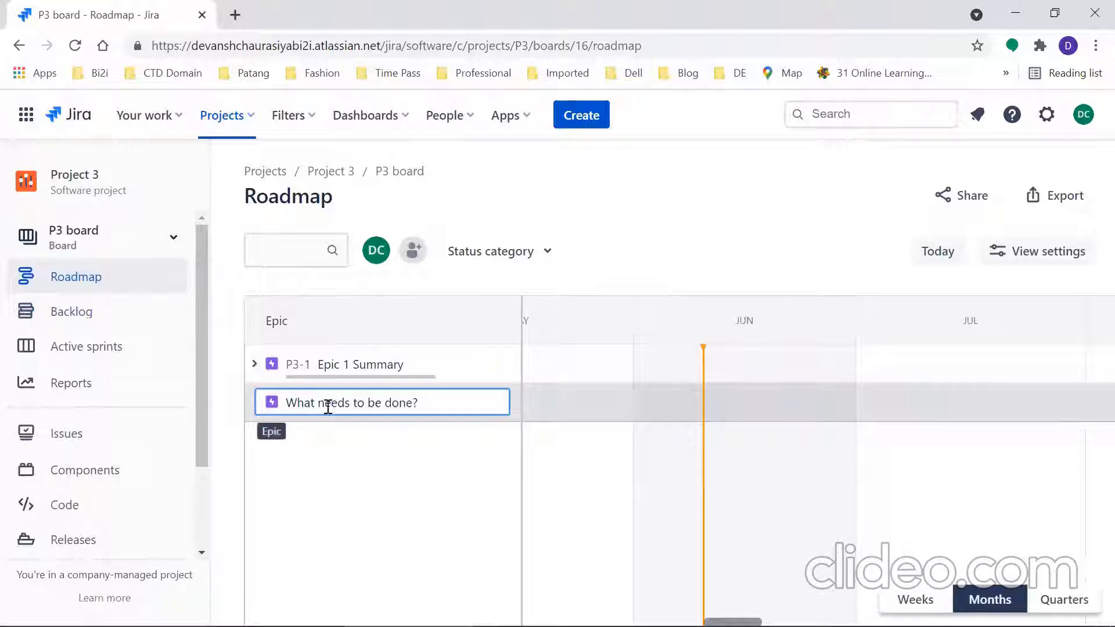
pyautogui.write('Epic')
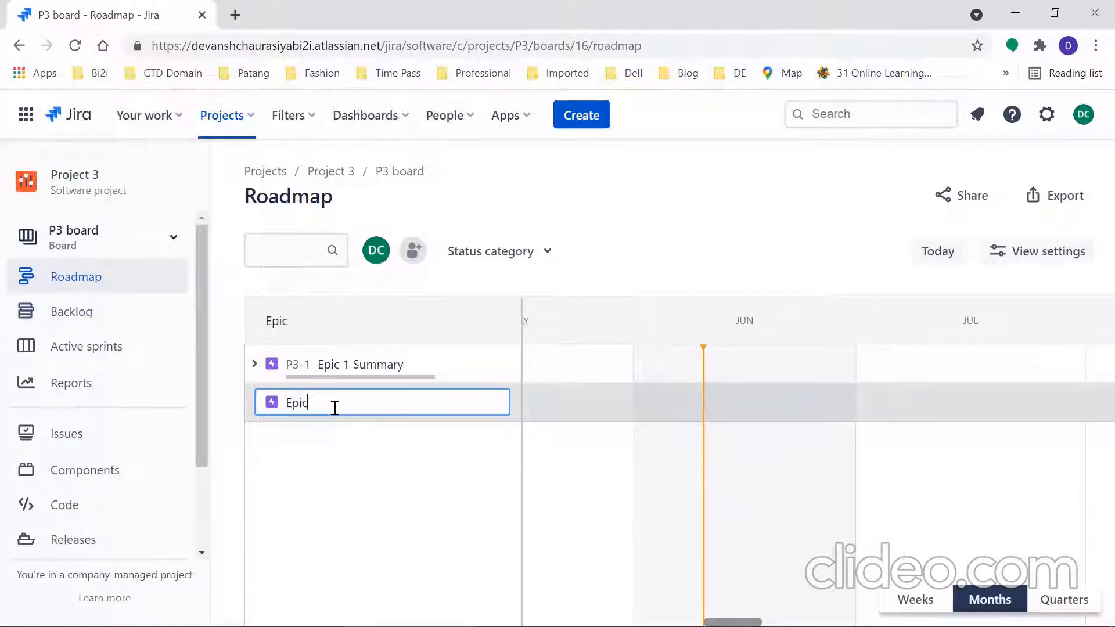
pyautogui.press('Return')
pyautogui.click(294, 442)
pyautogui.write('Ep')
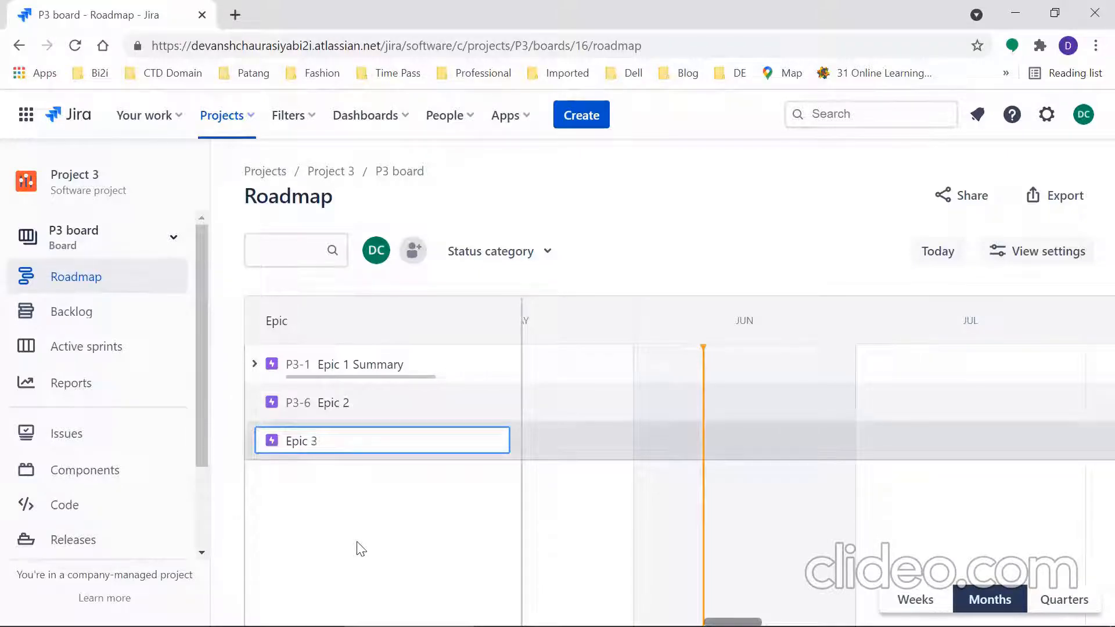
pyautogui.write('ic 3')
pyautogui.press('Return')
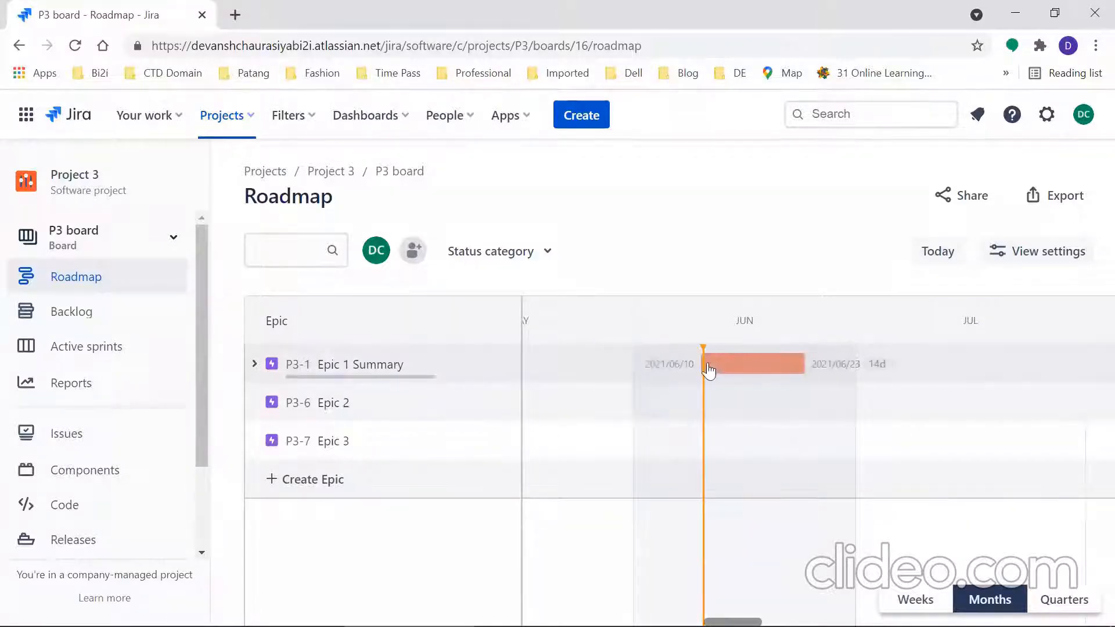
# Step: Schedule Epic 1 Summary from 2021/06/11 to 2021/06/30, Epic 2 from 2021/07/01 to 2021/07/15, and Epic 3 from 2021/07/16 to 2021/07/30 on the roadmap timeline
pyautogui.moveTo(710, 367); pyautogui.dragTo(853, 368)
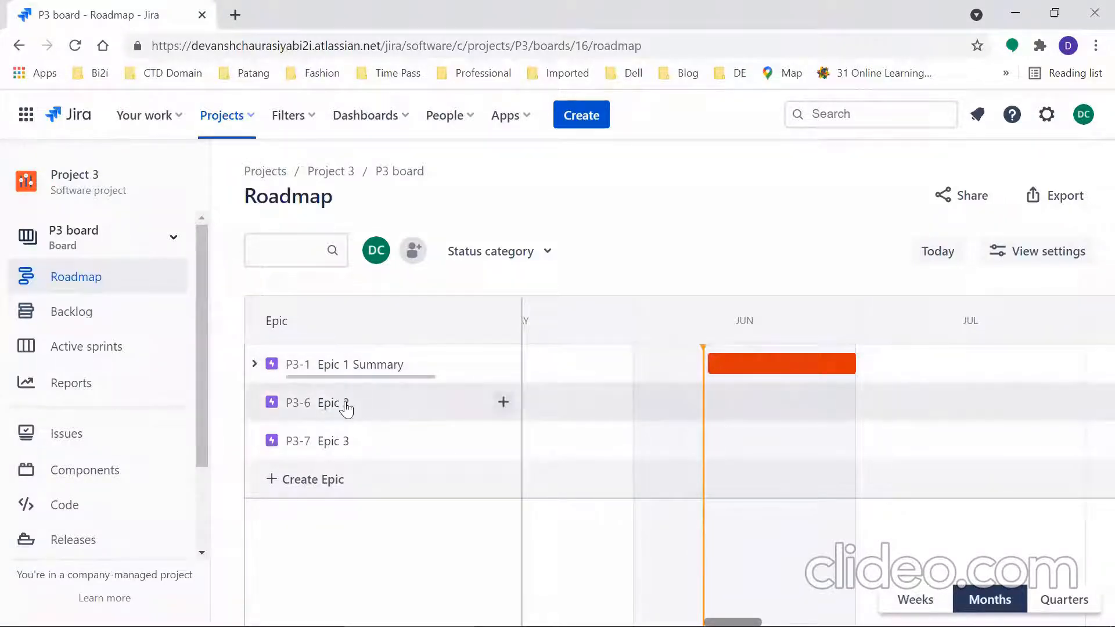
pyautogui.moveTo(862, 403); pyautogui.dragTo(1002, 454)
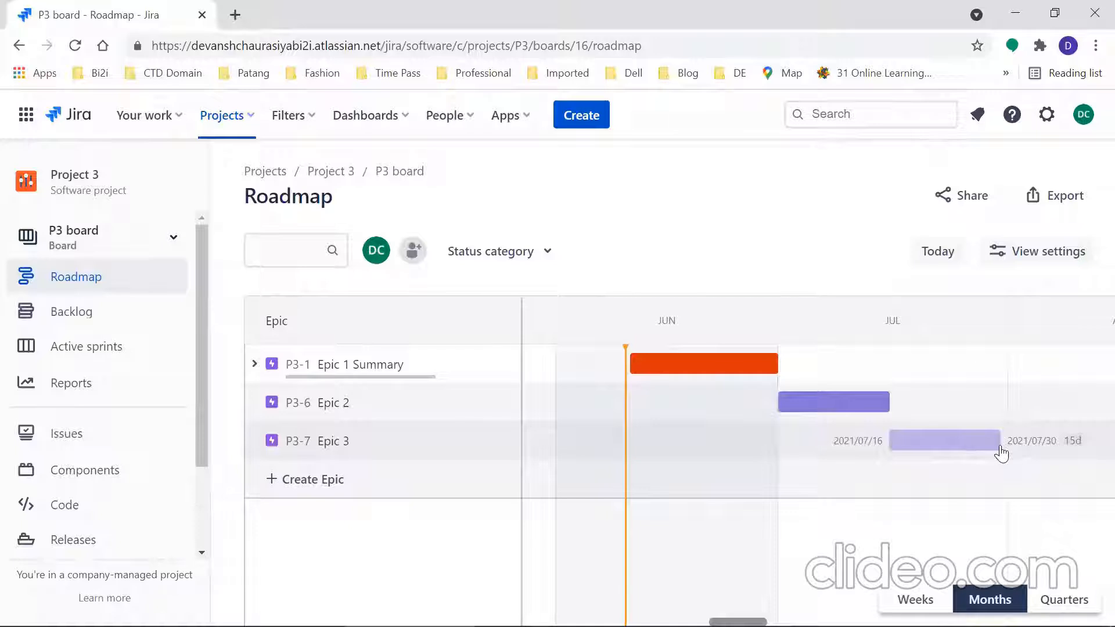
pyautogui.moveTo(1001, 454)
pyautogui.mouseDown()
pyautogui.moveTo(1011, 452)
pyautogui.moveTo(996, 453)
pyautogui.mouseUp()
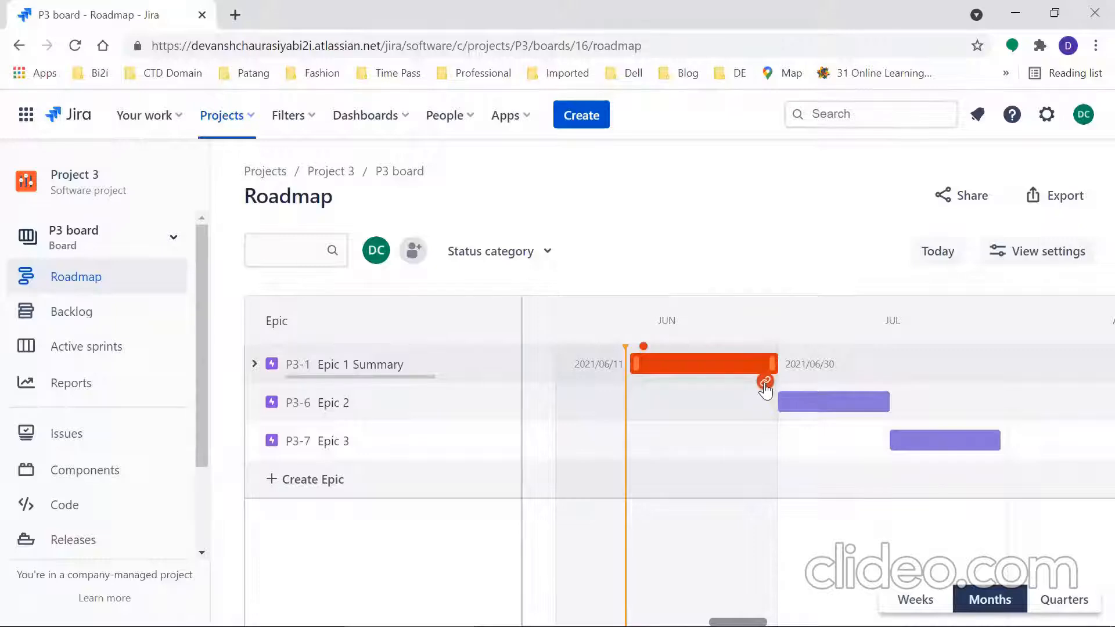
# Step: Add roadmap dependencies from Epic 1 Summary to Epic 2 and from Epic 2 to Epic 3
pyautogui.moveTo(766, 384); pyautogui.dragTo(800, 407)
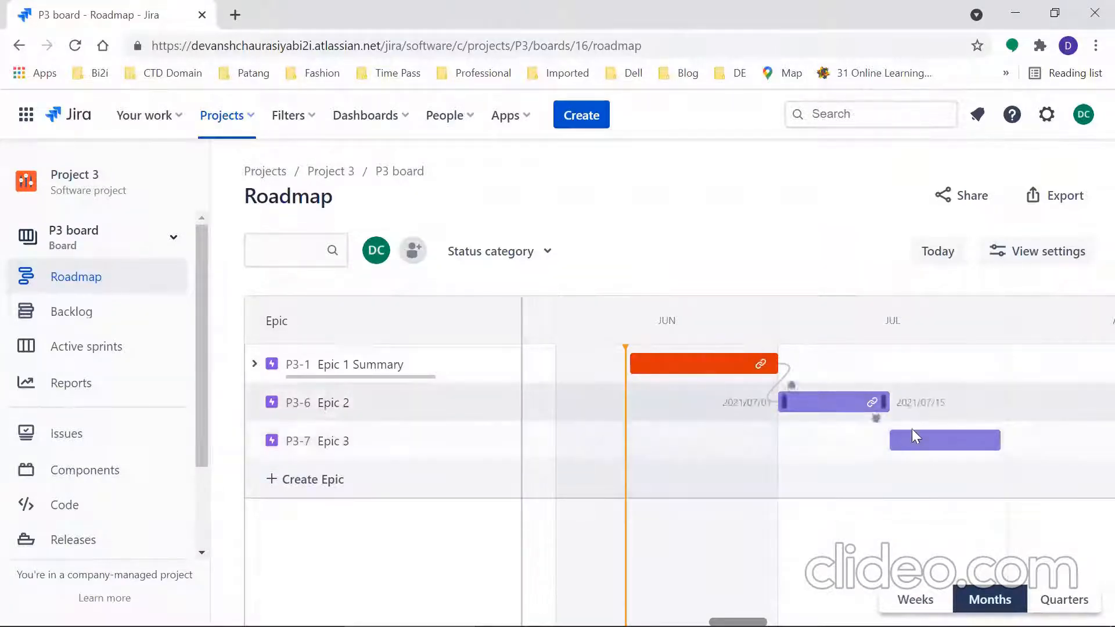
pyautogui.moveTo(877, 422); pyautogui.dragTo(907, 451)
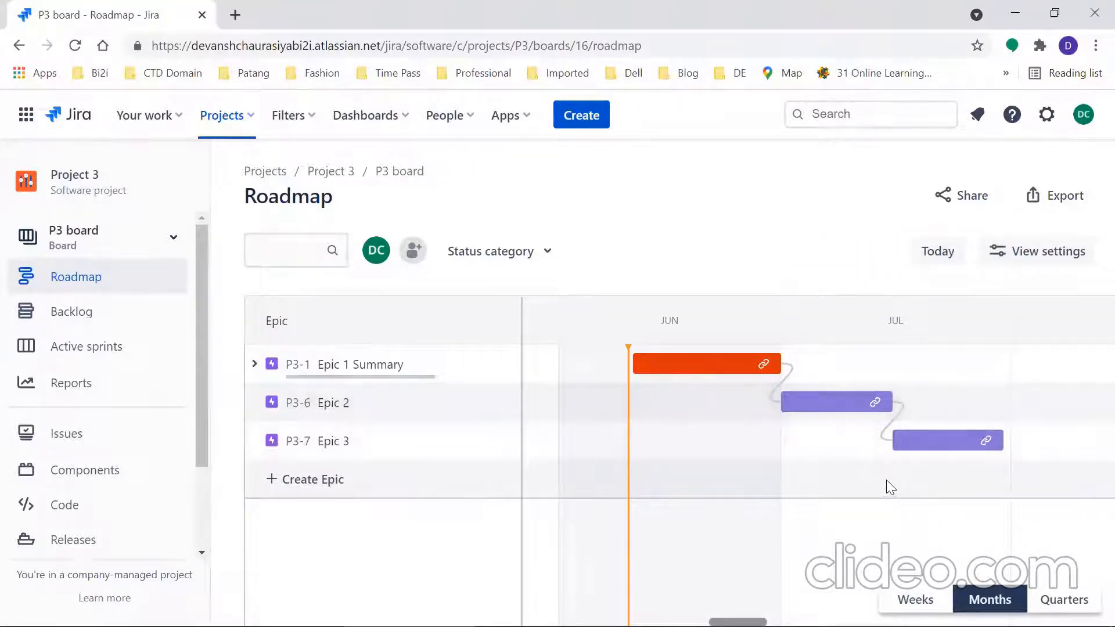
# Step: Shift Epic 3 to run from 2021/07/09 to 2021/07/23, overlapping Epic 2, and move it back to its previous dates
pyautogui.moveTo(912, 444)
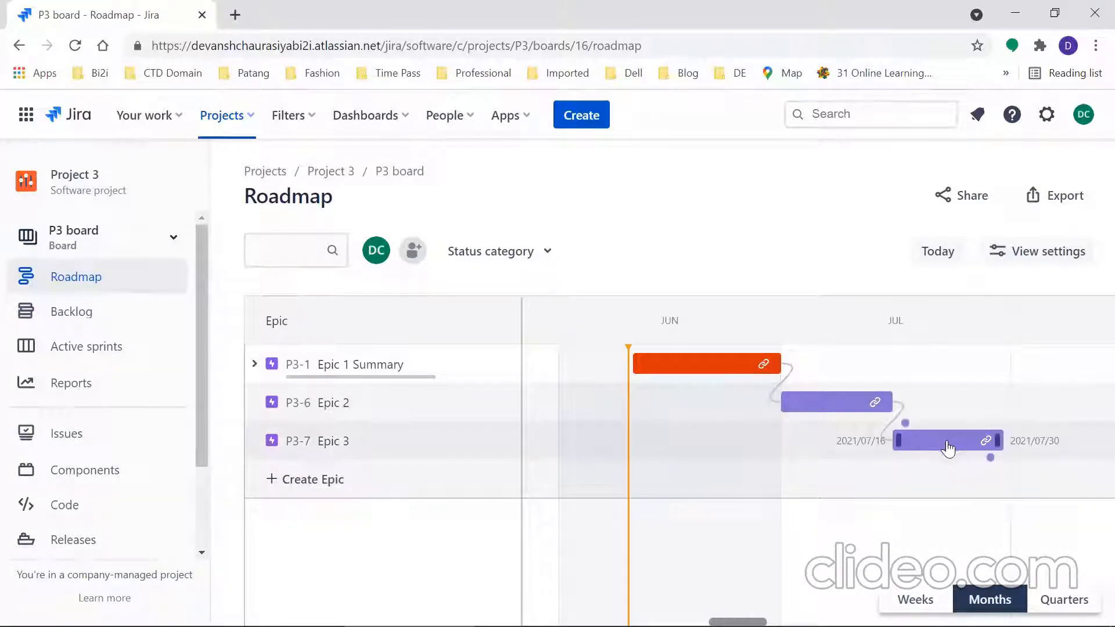
pyautogui.moveTo(948, 447); pyautogui.dragTo(894, 456)
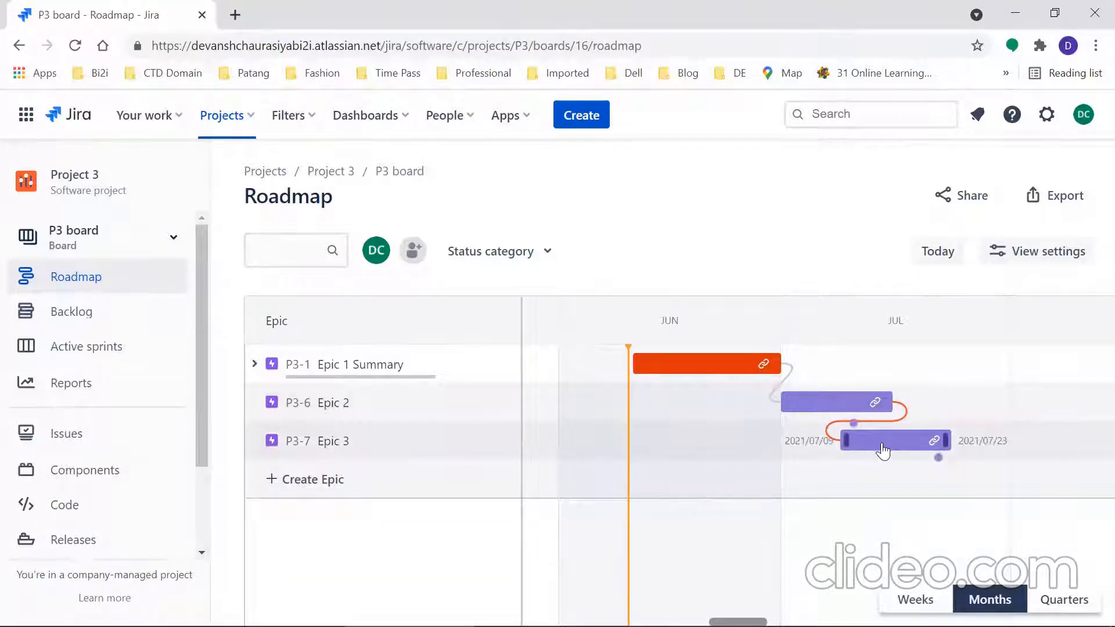
pyautogui.moveTo(883, 451); pyautogui.dragTo(935, 446)
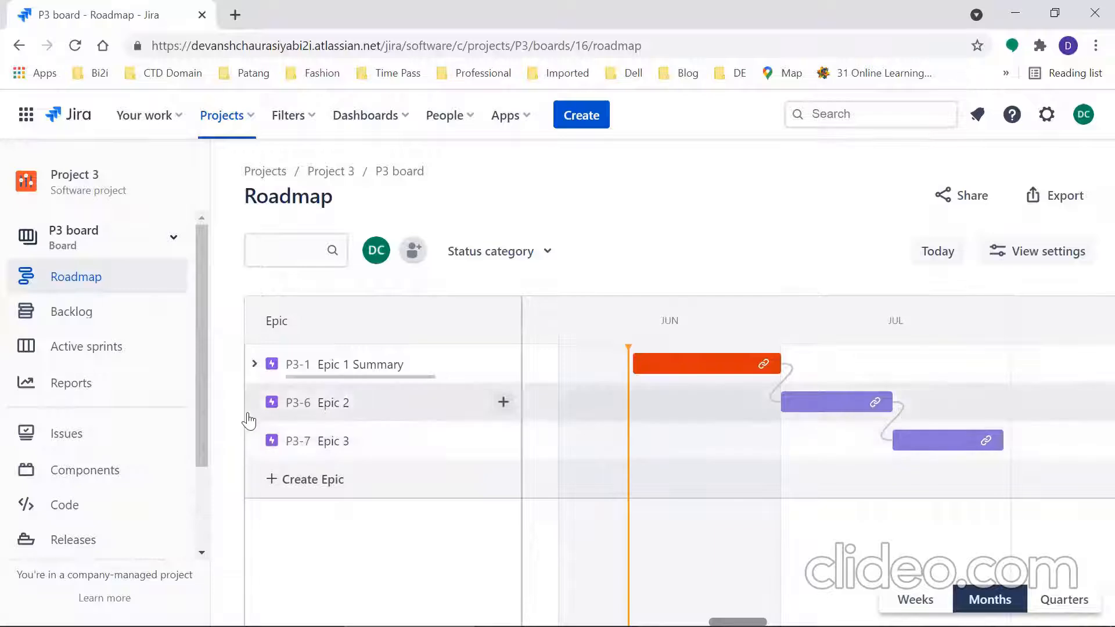
# Step: Create a new sprint in the backlog of the P3 board
pyautogui.click(68, 316)
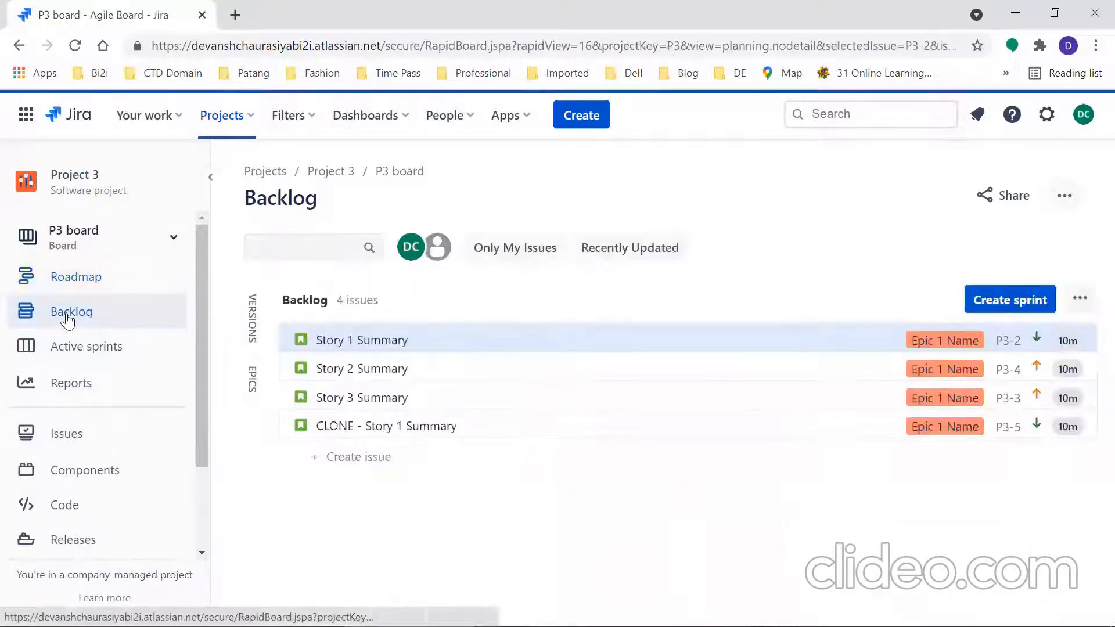
pyautogui.click(1021, 299)
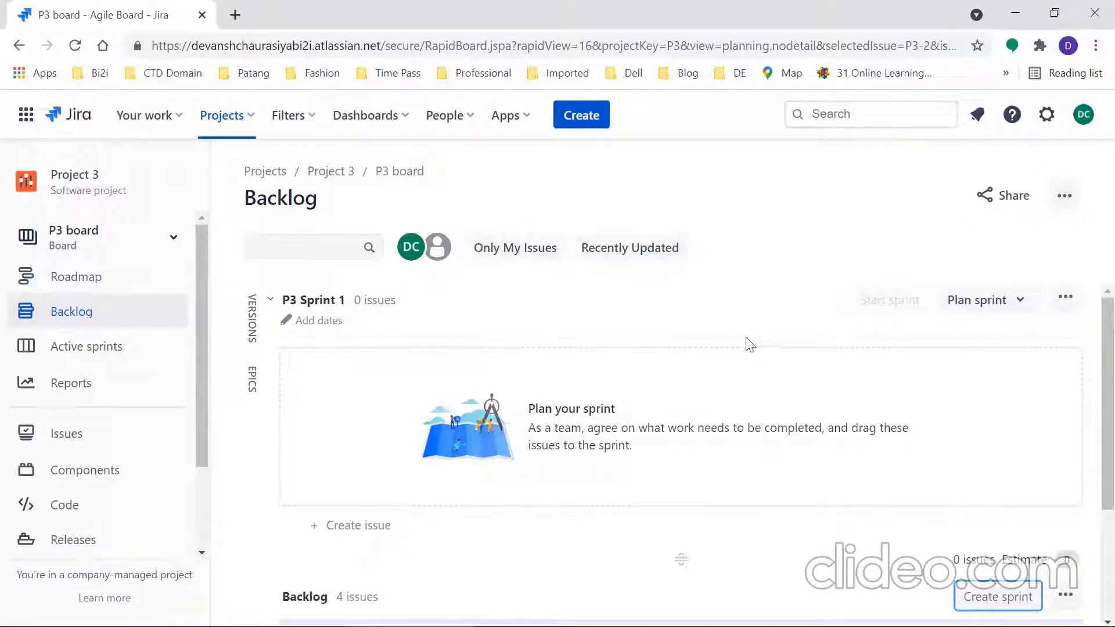
pyautogui.scroll(-1, 1088, 346)
pyautogui.scroll(1, 1088, 326)
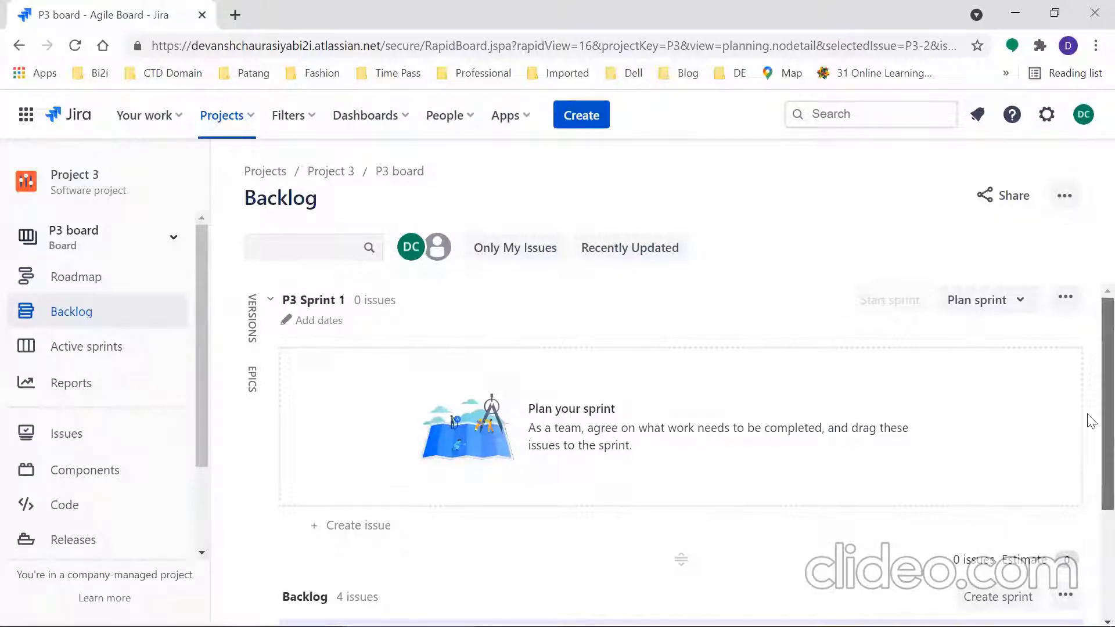
pyautogui.scroll(-2, 1091, 430)
pyautogui.scroll(-1, 1092, 494)
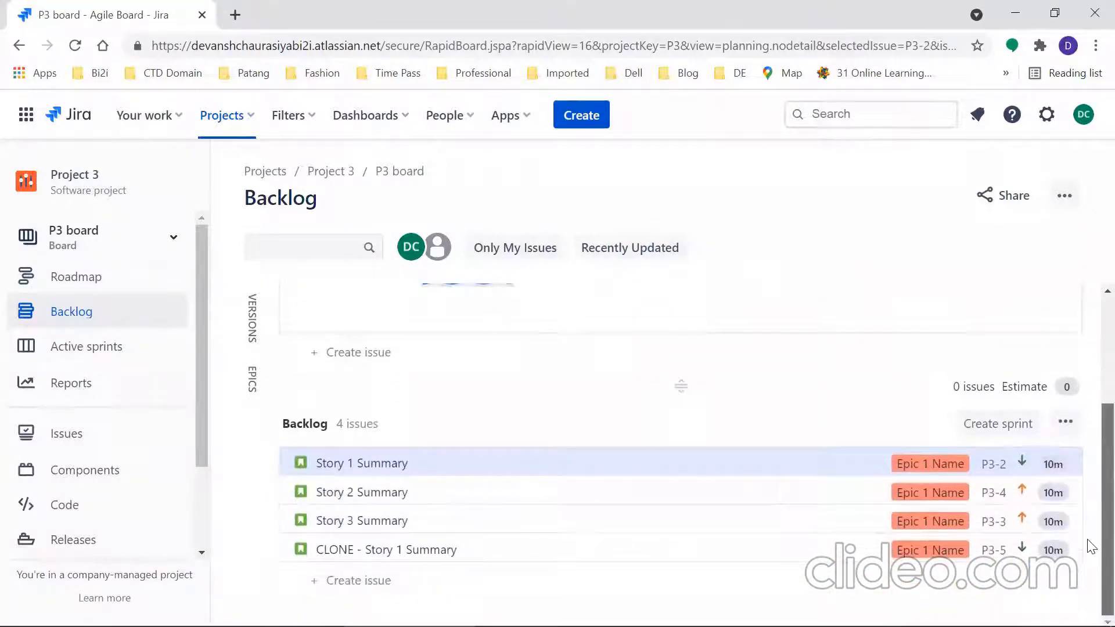
# Step: Review the epics listed in the backlog against the roadmap, collapse the Epic 1 Name details, and hide the epics list
pyautogui.click(252, 379)
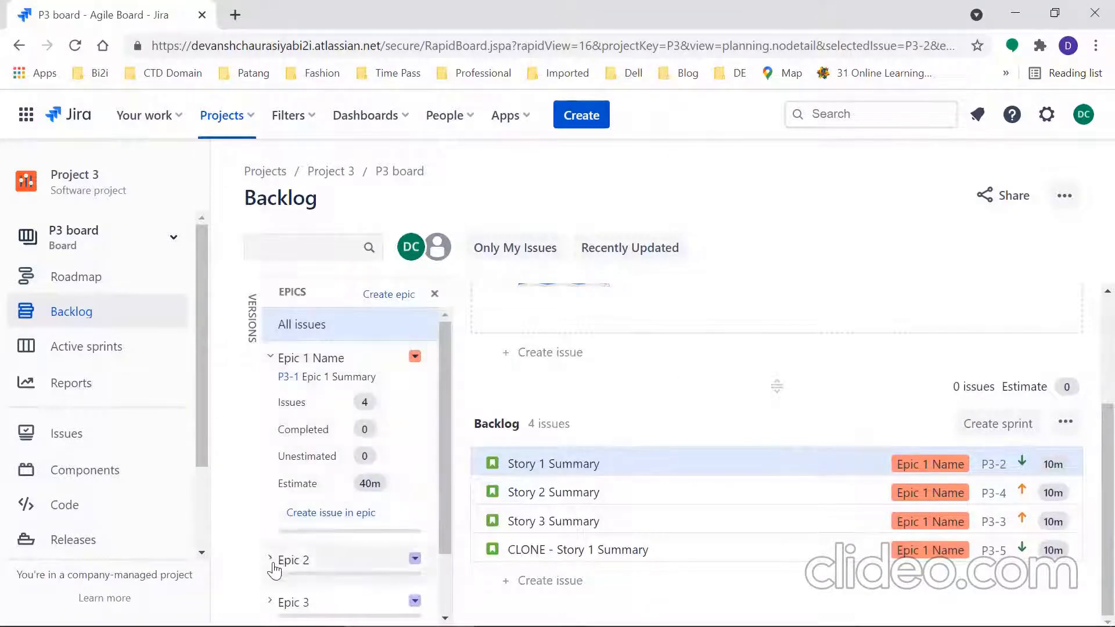
pyautogui.moveTo(448, 526); pyautogui.dragTo(444, 584)
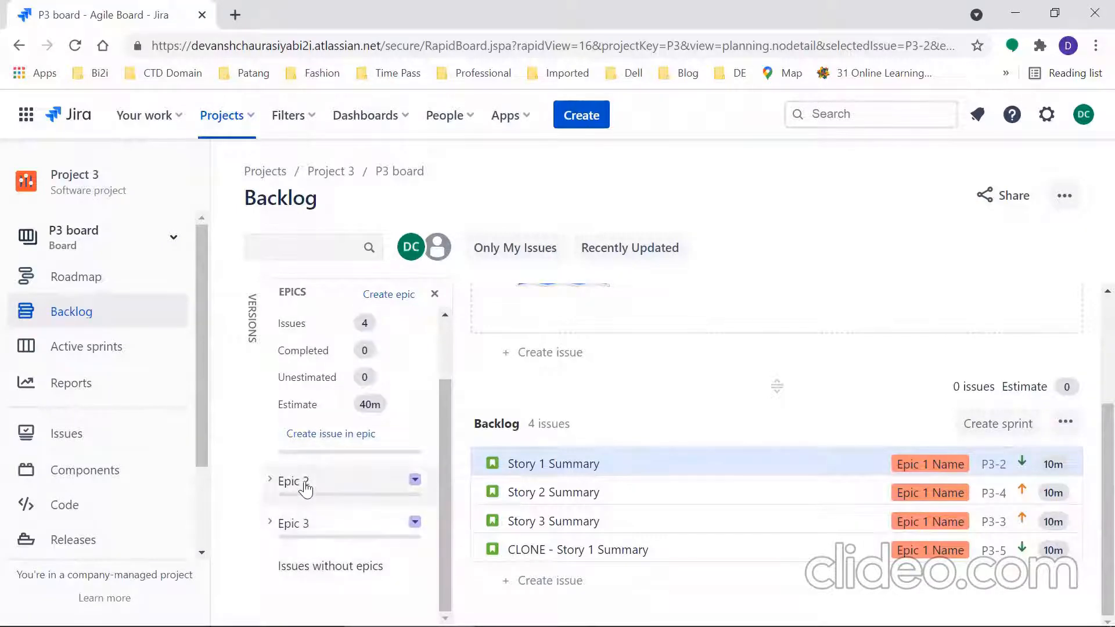
pyautogui.click(68, 279)
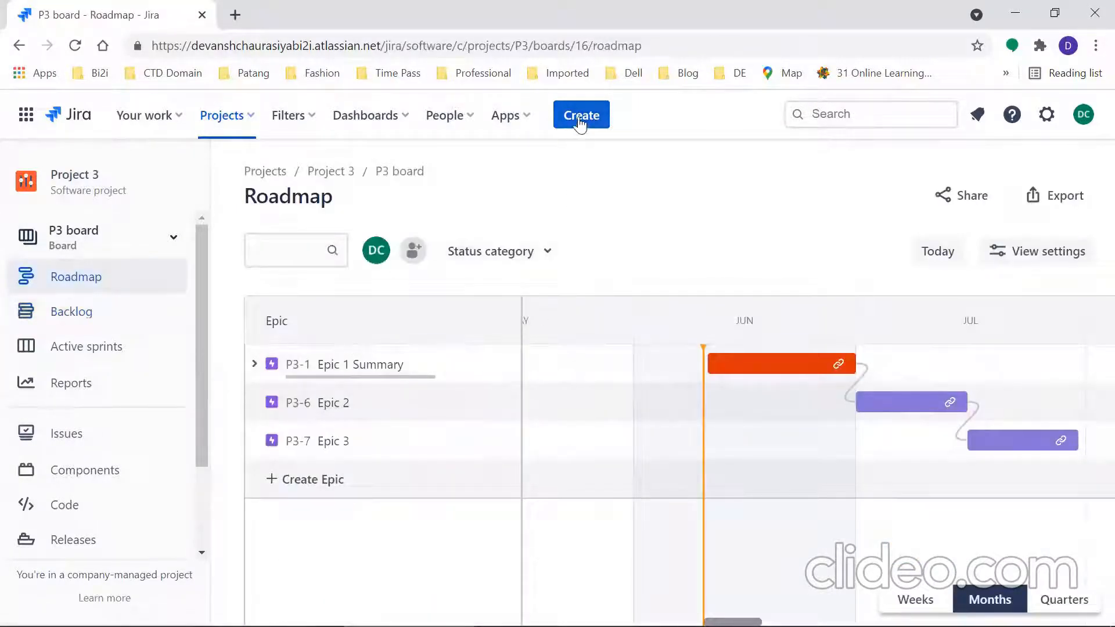
pyautogui.click(103, 313)
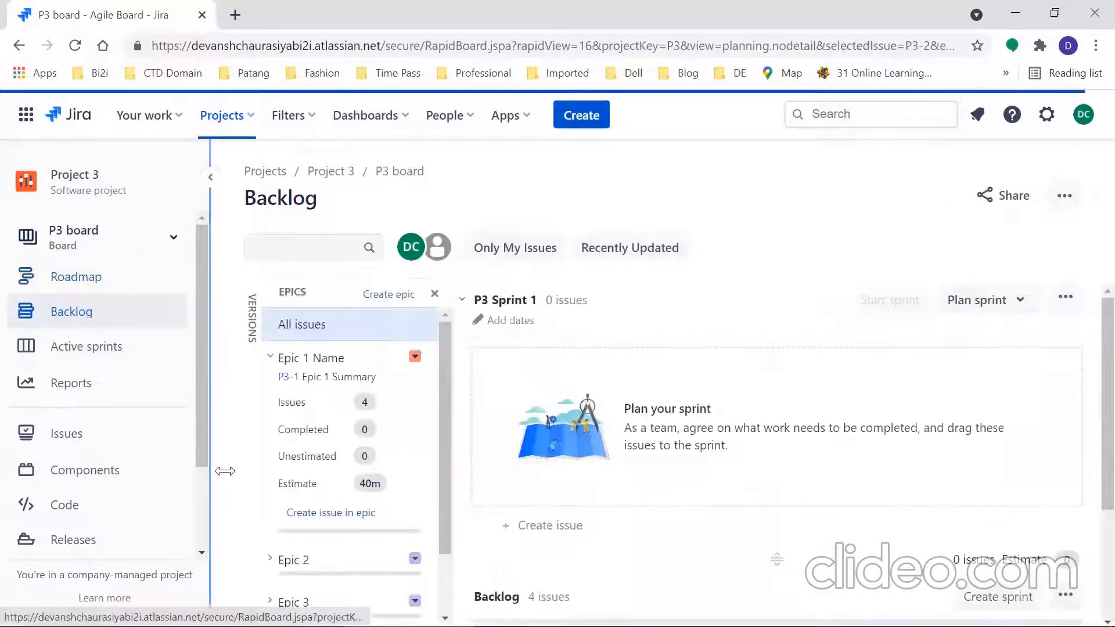
pyautogui.click(271, 363)
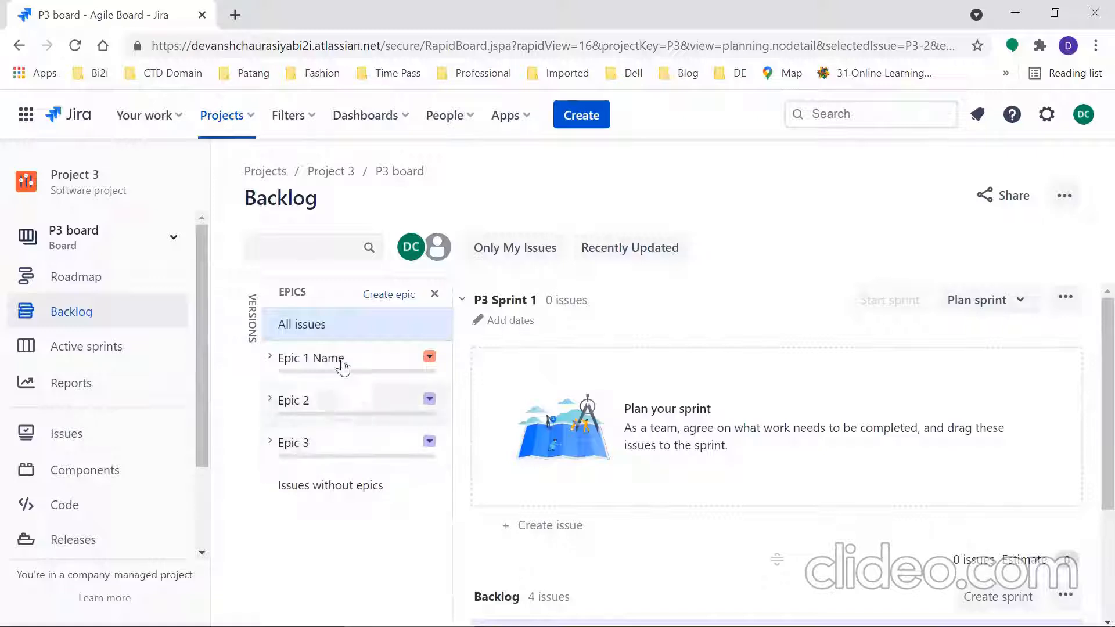
pyautogui.click(435, 293)
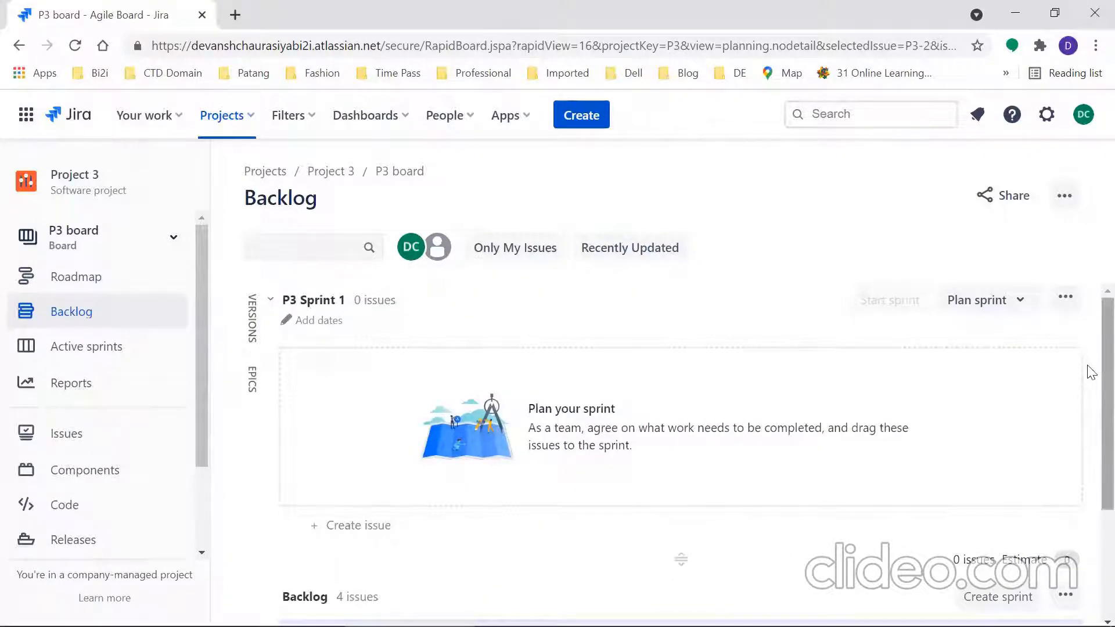
# Step: Move Story 1 Summary from the backlog into P3 Sprint 1
pyautogui.moveTo(1090, 370); pyautogui.dragTo(1091, 462)
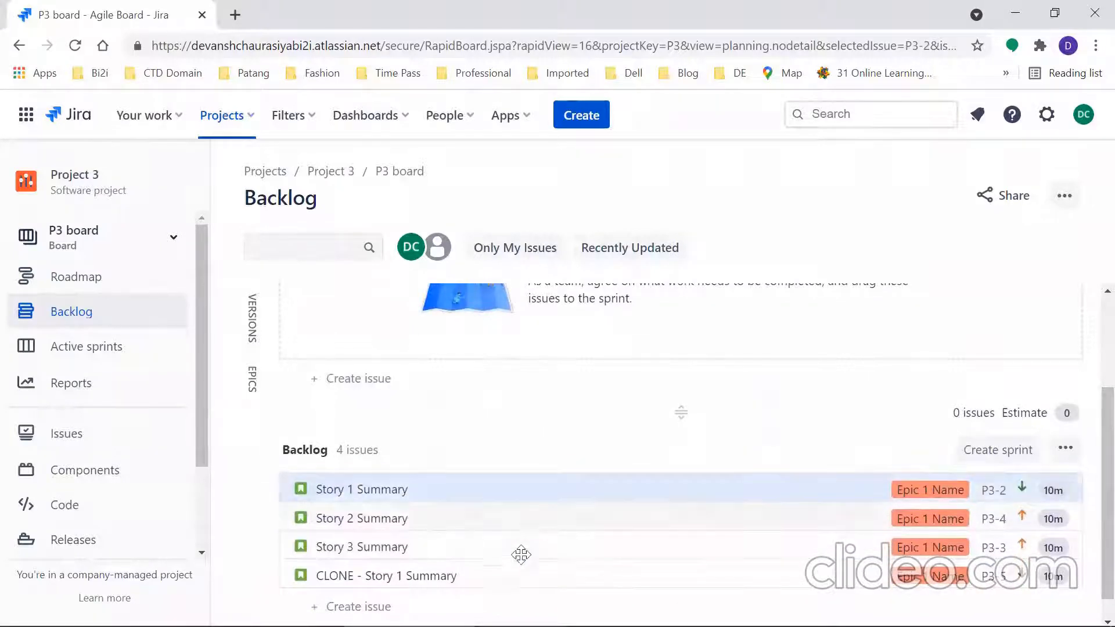
pyautogui.click(515, 484)
pyautogui.moveTo(1088, 431); pyautogui.dragTo(1091, 384)
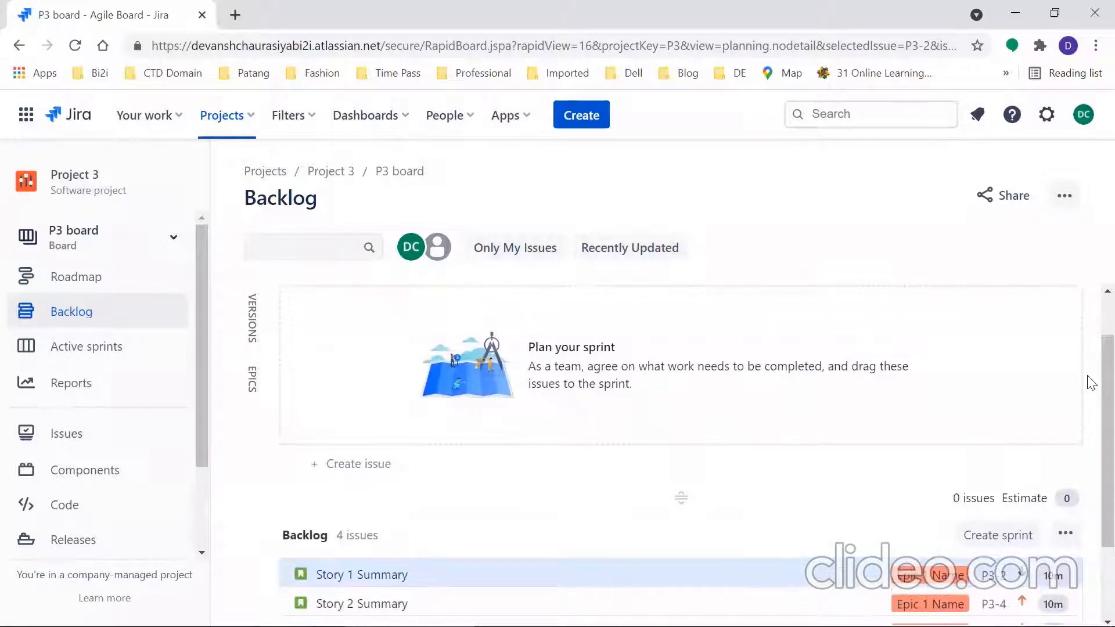
pyautogui.click(520, 581)
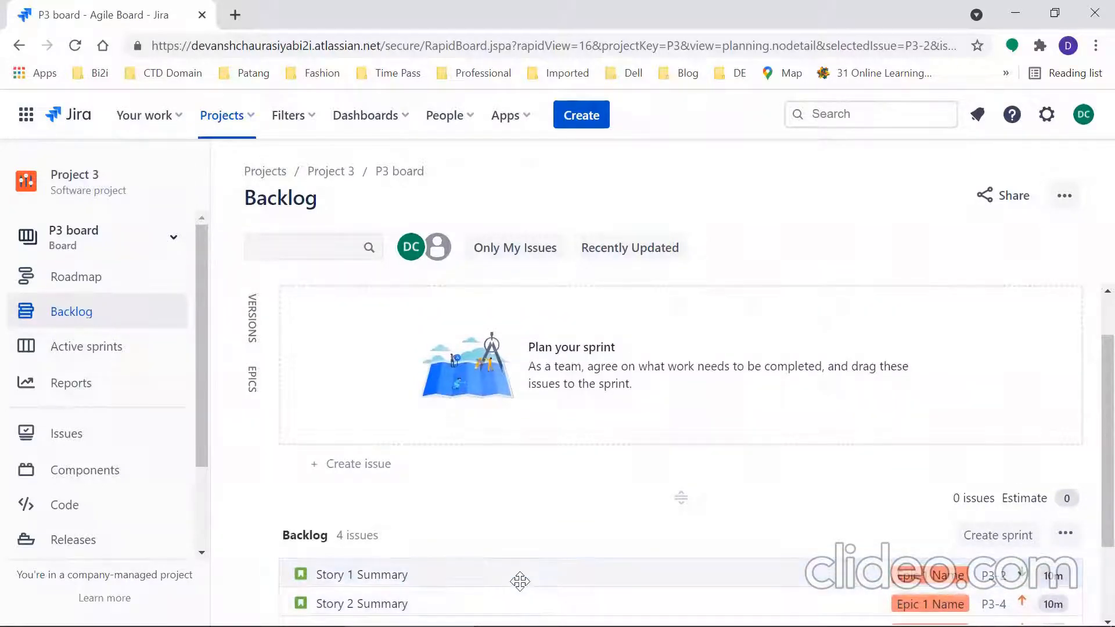
pyautogui.moveTo(521, 578); pyautogui.dragTo(523, 315)
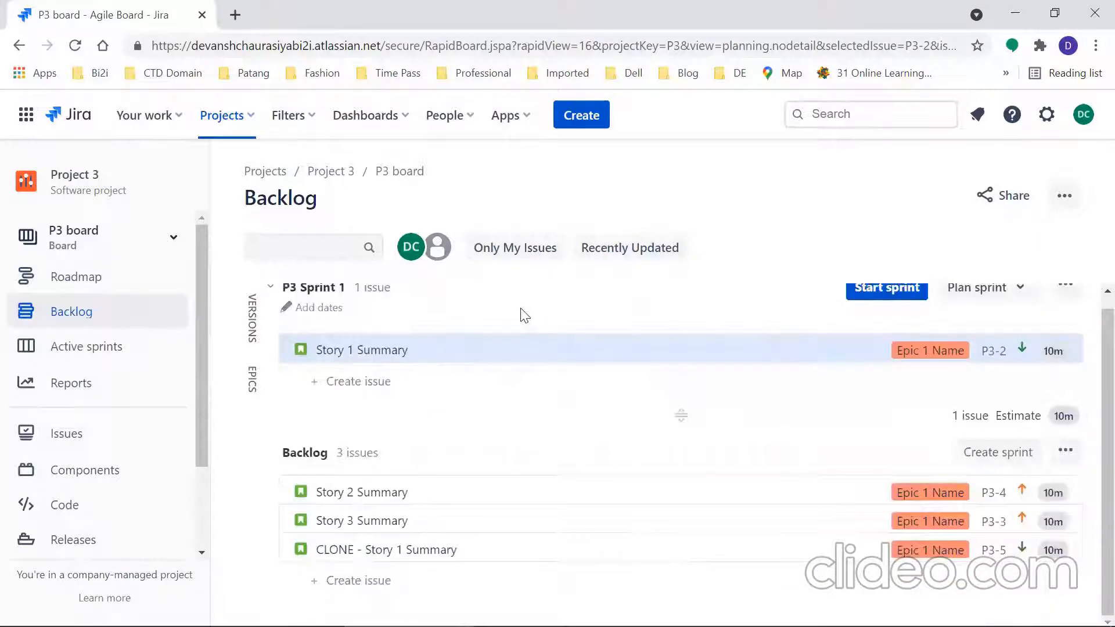
pyautogui.click(504, 492)
pyautogui.scroll(-5, 1085, 519)
pyautogui.scroll(-3, 1083, 528)
pyautogui.click(787, 430)
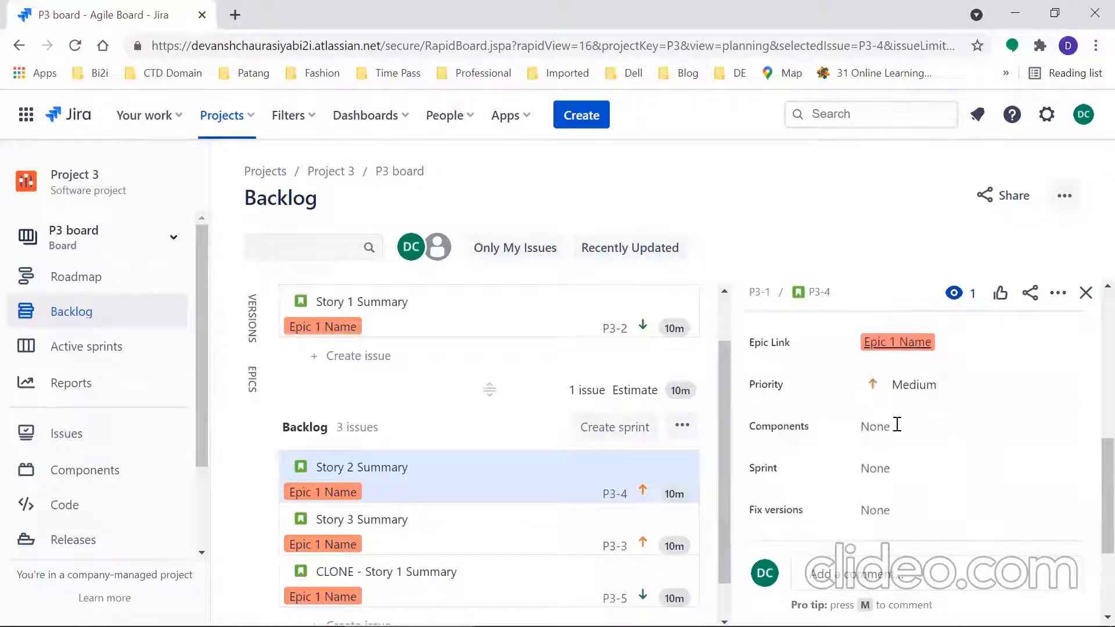
pyautogui.click(903, 472)
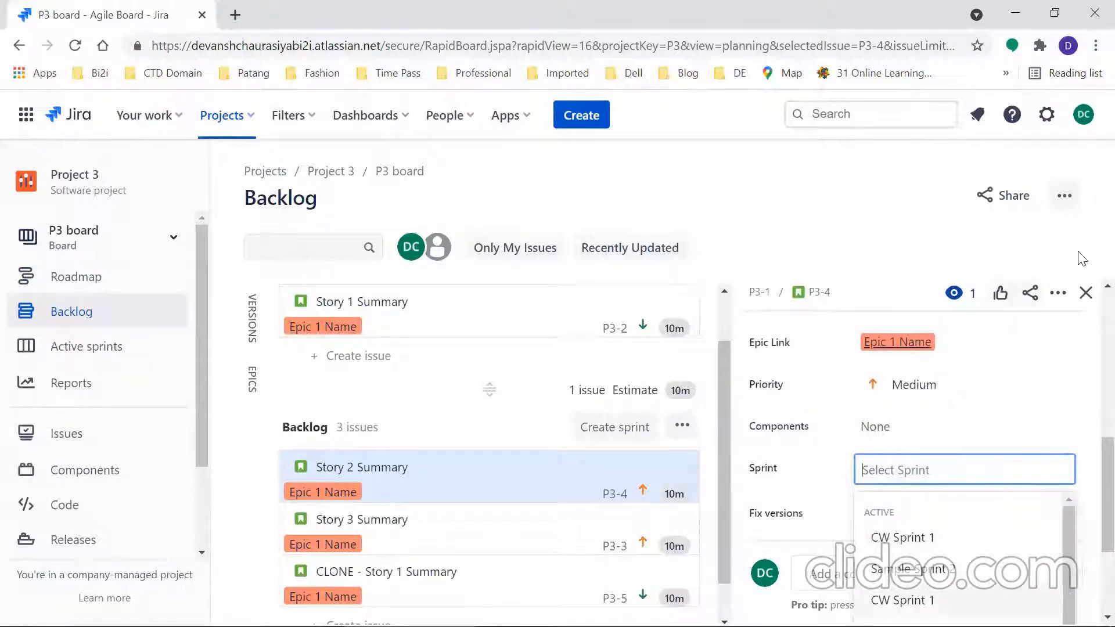
pyautogui.click(1086, 292)
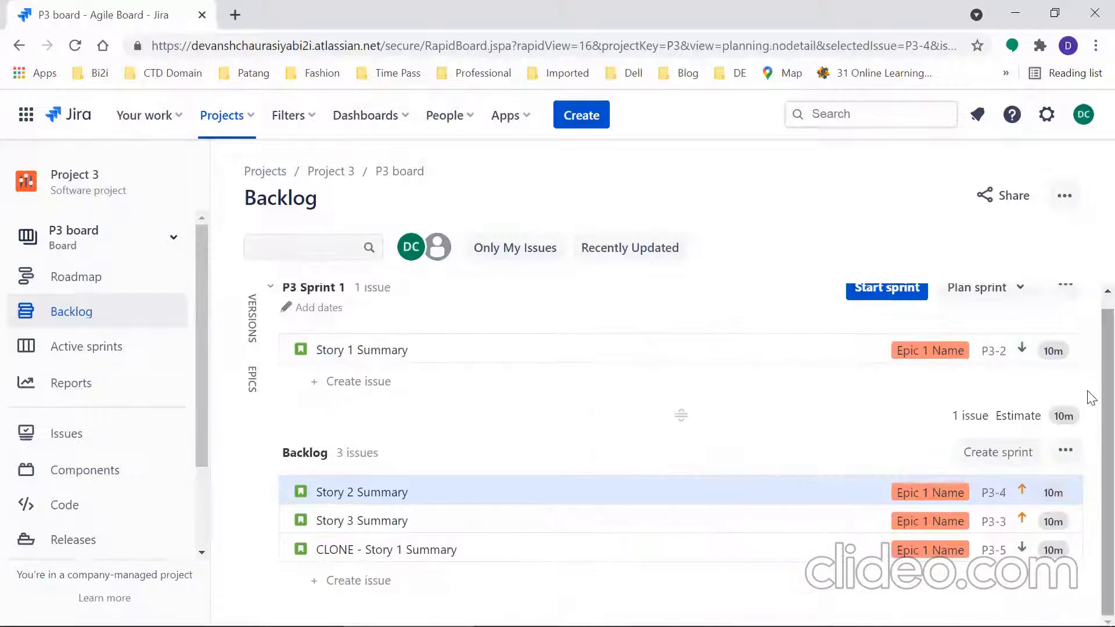
pyautogui.scroll(1, 1090, 398)
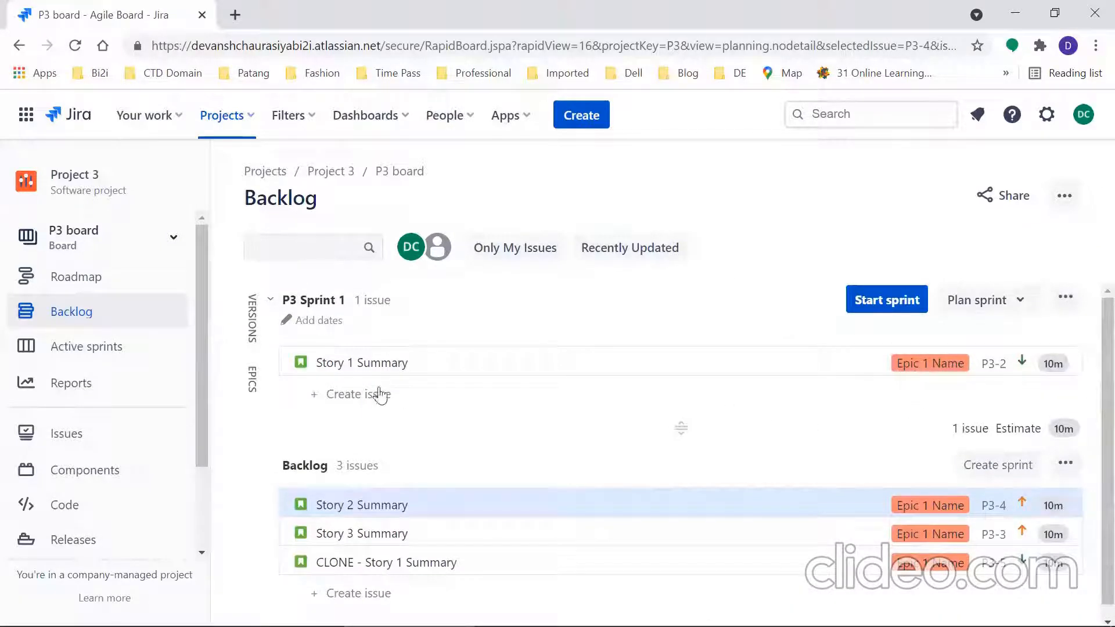
# Step: Assign Story 2 Summary to P3 Sprint 1 through the Sprint field in its issue details, and close the details
pyautogui.click(689, 505)
pyautogui.scroll(-6, 1088, 441)
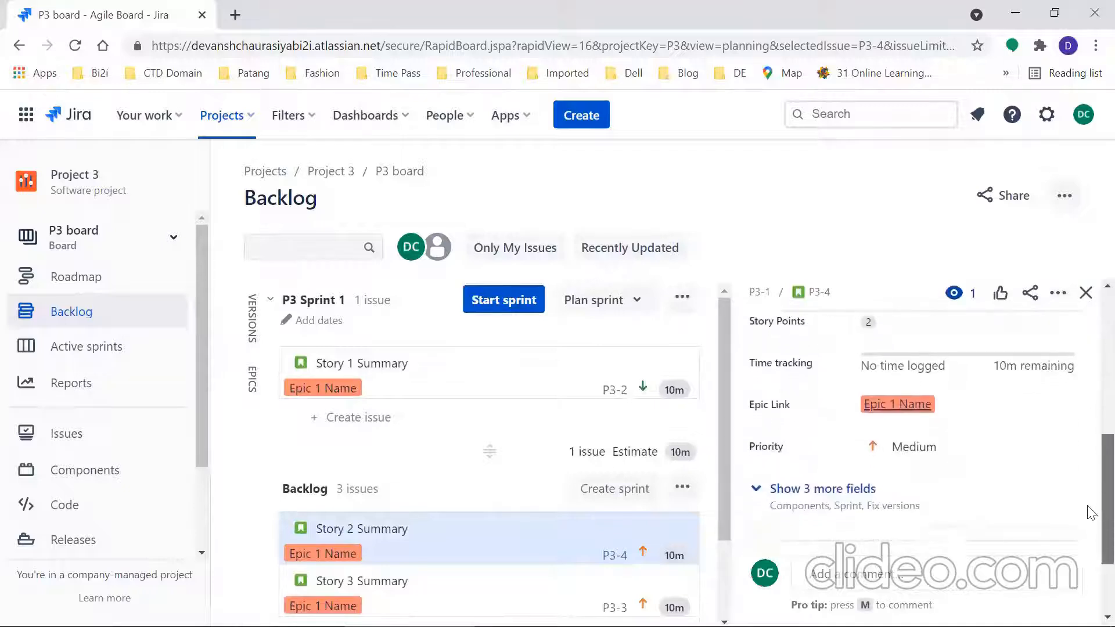
pyautogui.click(810, 444)
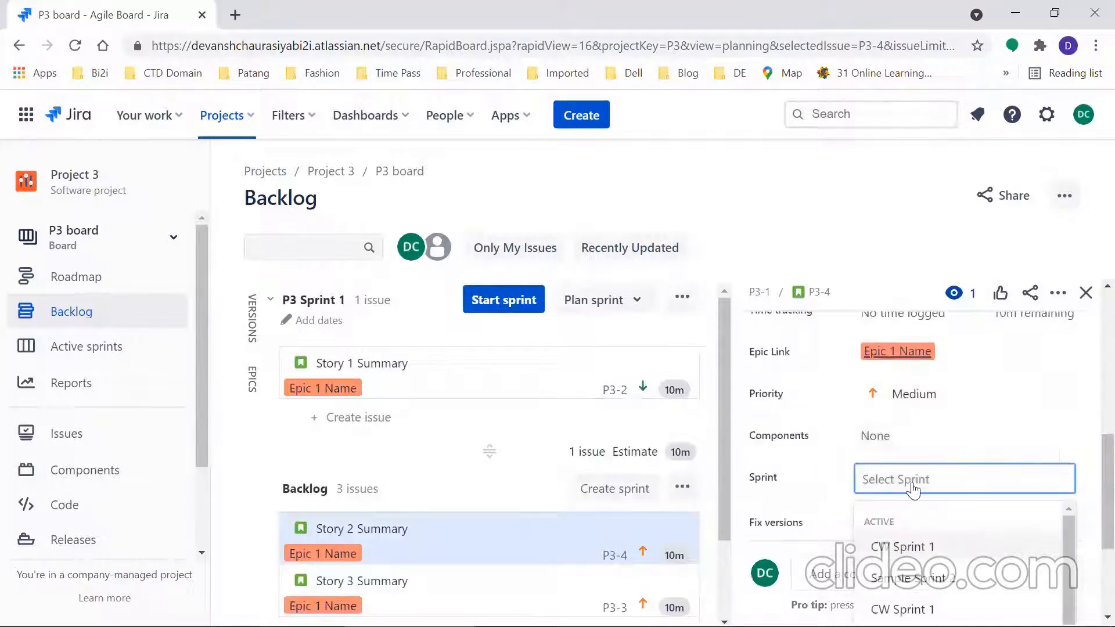
pyautogui.click(1090, 483)
pyautogui.scroll(-2, 1090, 494)
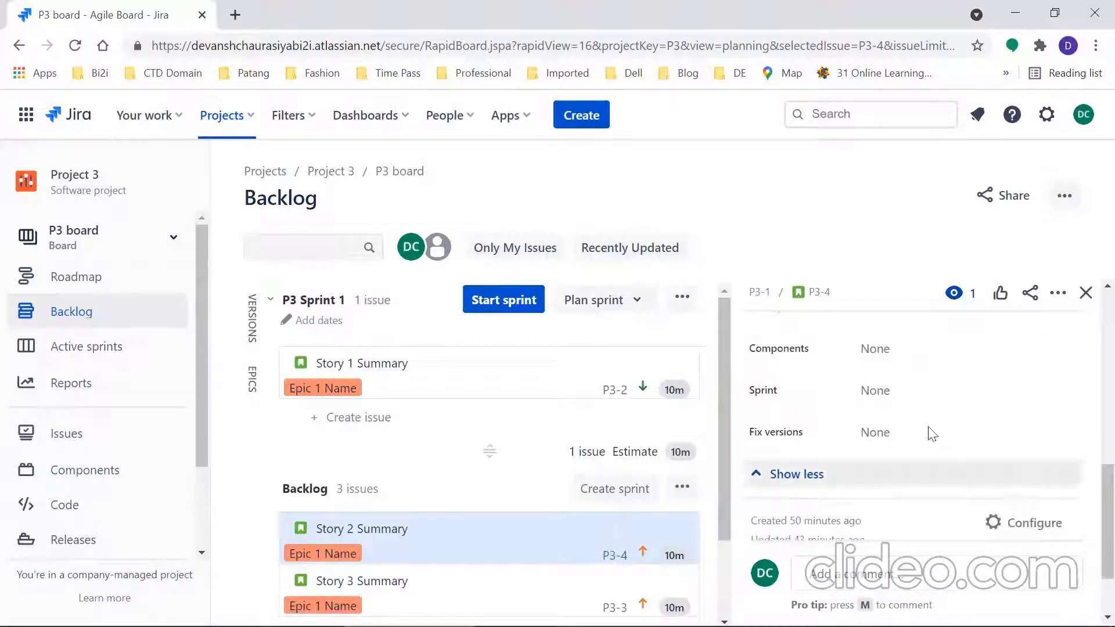
pyautogui.click(898, 386)
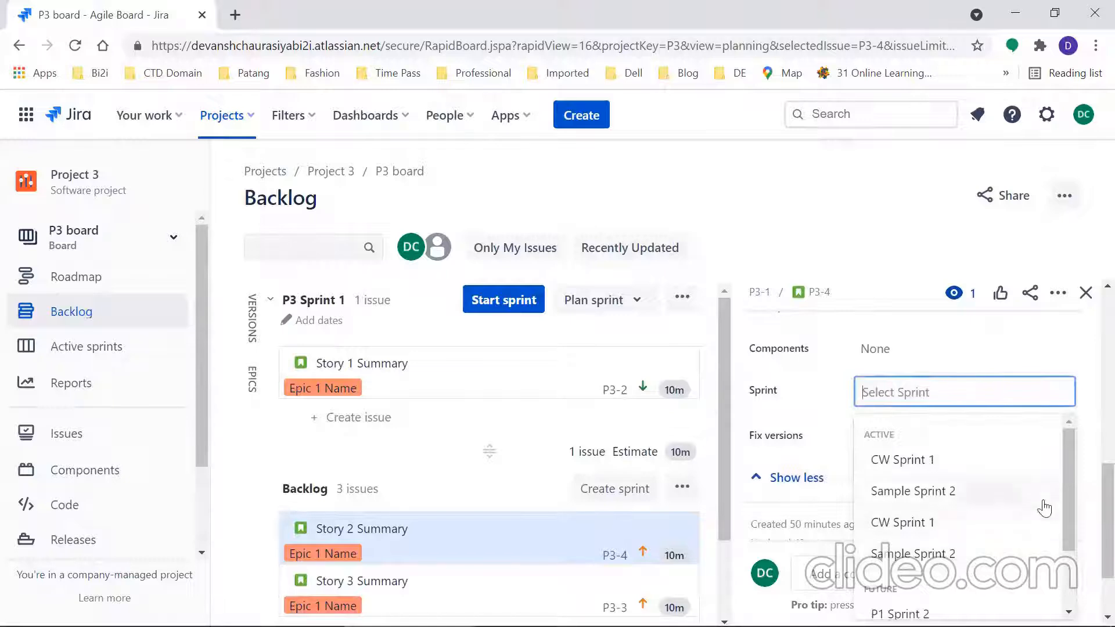
pyautogui.scroll(-1, 1065, 506)
pyautogui.scroll(-2, 1065, 508)
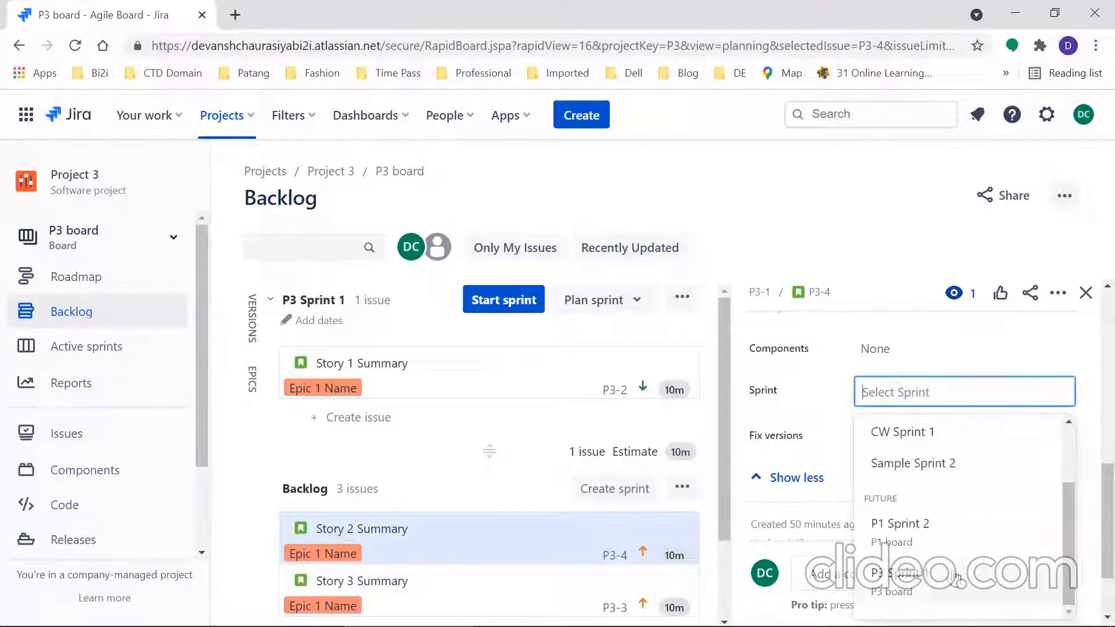
pyautogui.click(916, 578)
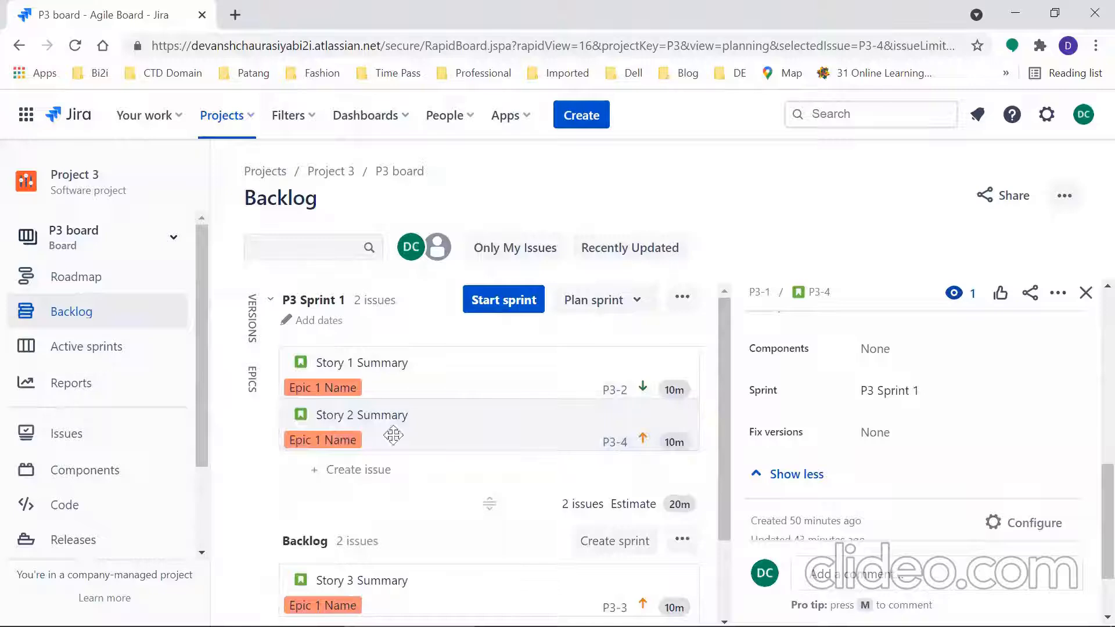
pyautogui.click(1086, 294)
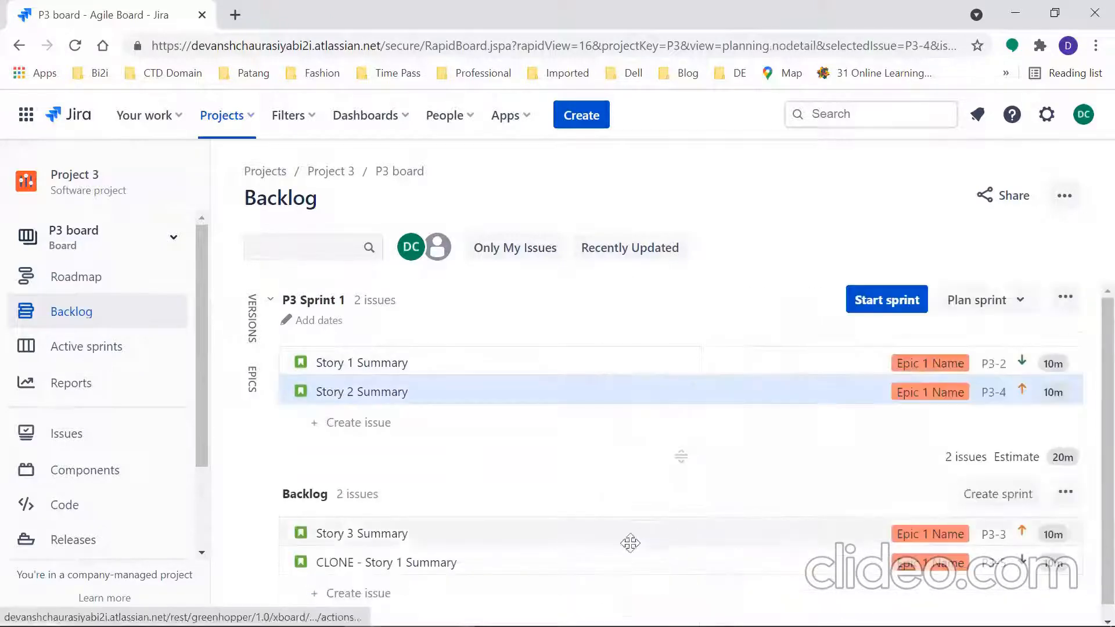
# Step: Move Story 3 Summary and CLONE - Story 1 Summary from the backlog into P3 Sprint 1
pyautogui.moveTo(461, 533)
pyautogui.mouseDown()
pyautogui.moveTo(471, 441)
pyautogui.moveTo(458, 412)
pyautogui.mouseUp()
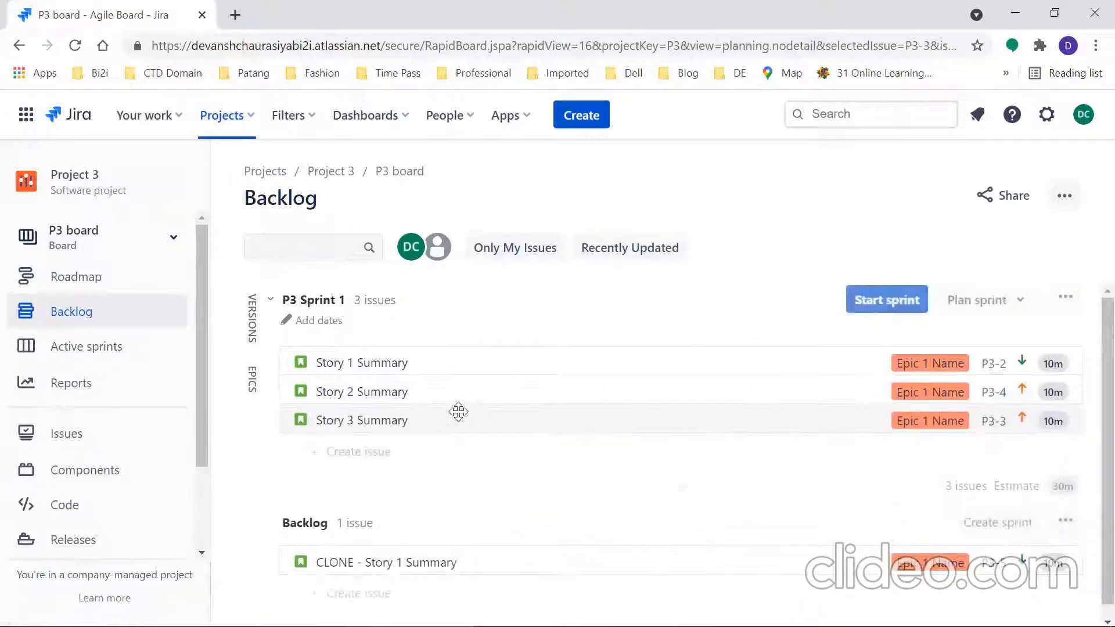
pyautogui.moveTo(398, 563)
pyautogui.mouseDown()
pyautogui.moveTo(390, 434)
pyautogui.moveTo(360, 433)
pyautogui.moveTo(385, 445)
pyautogui.mouseUp()
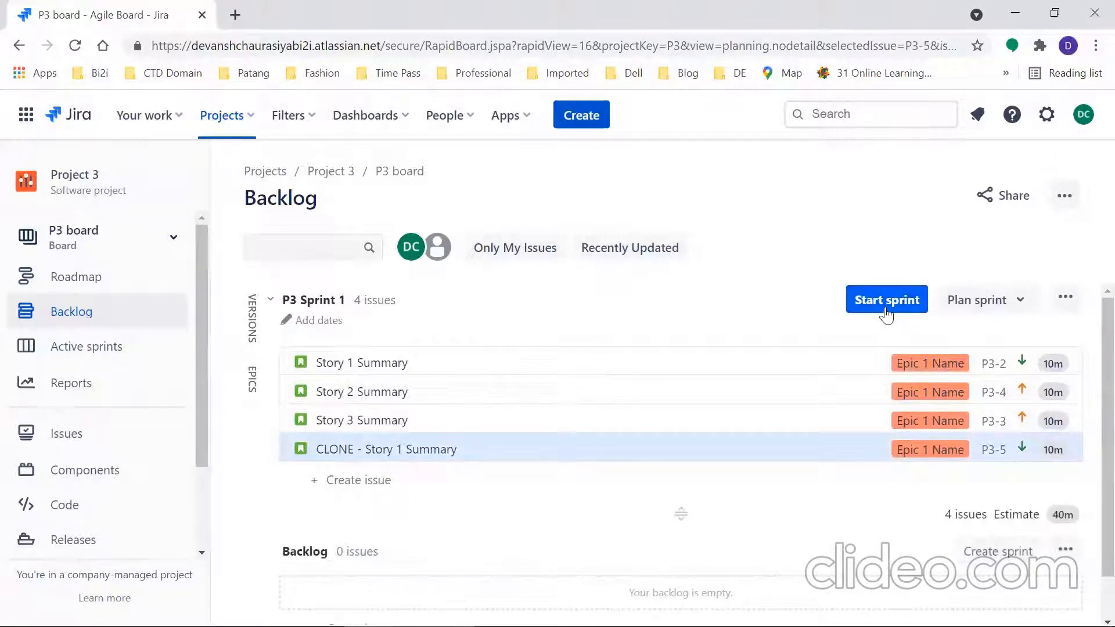
pyautogui.click(1065, 297)
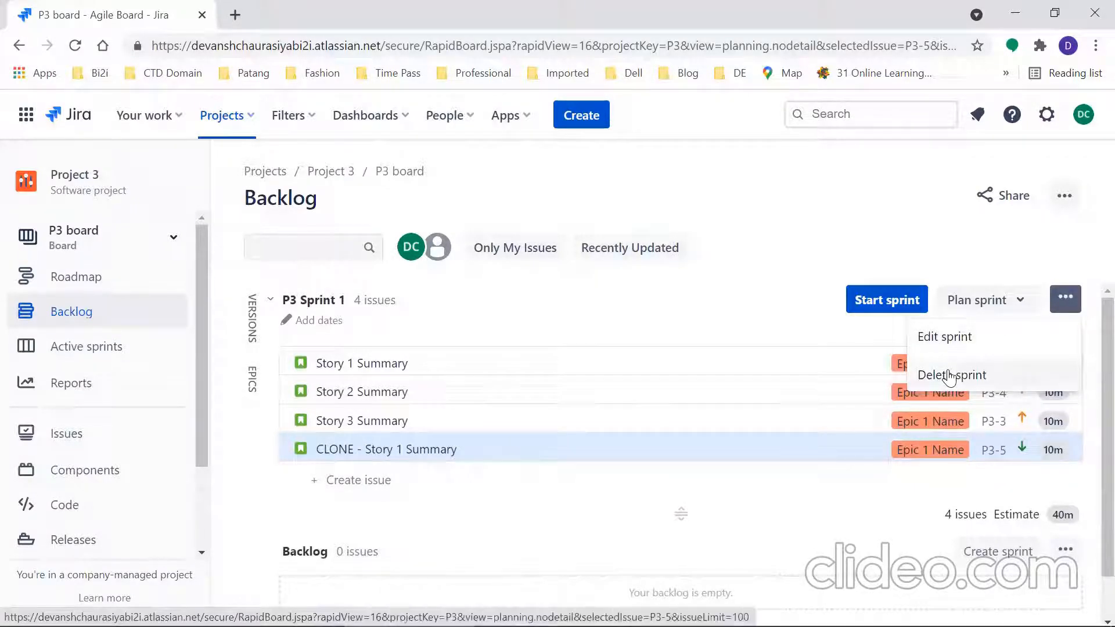
pyautogui.click(797, 337)
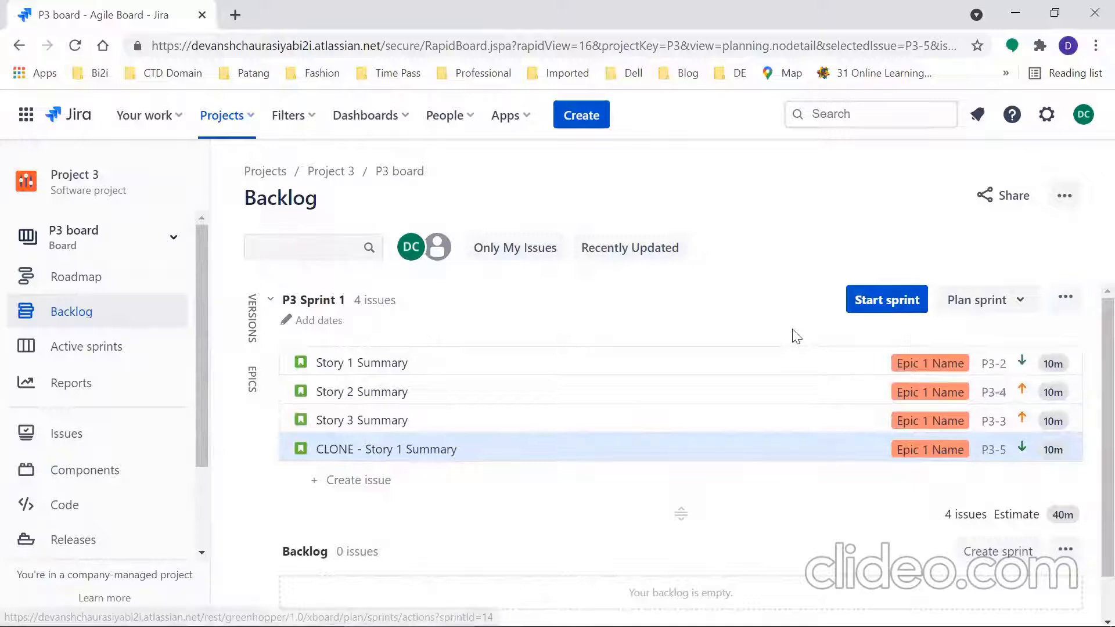
# Step: Prepare P3 Sprint 1 for starting with a Custom duration, from 10/Jun/21 10:54 PM to 10/Jun/21 11:04 PM
pyautogui.click(889, 299)
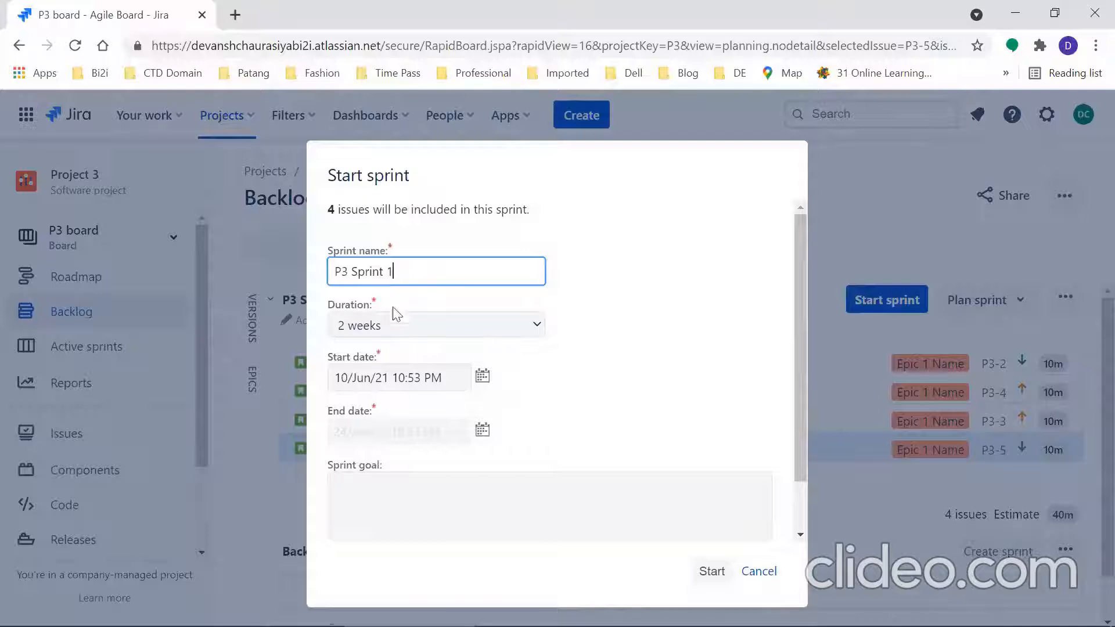
pyautogui.click(395, 327)
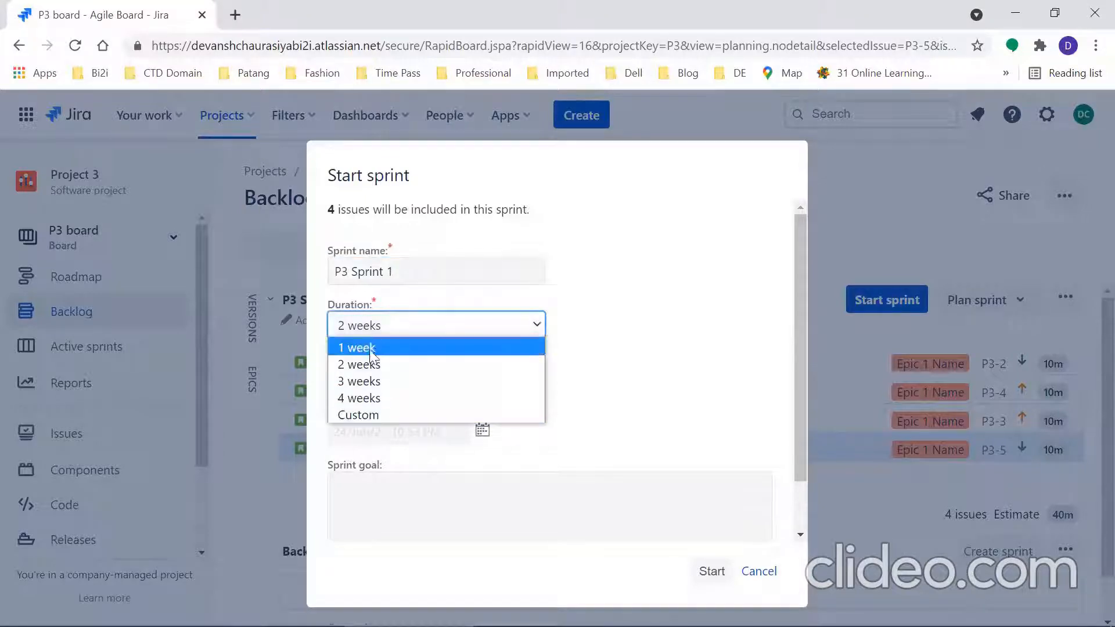
pyautogui.click(368, 410)
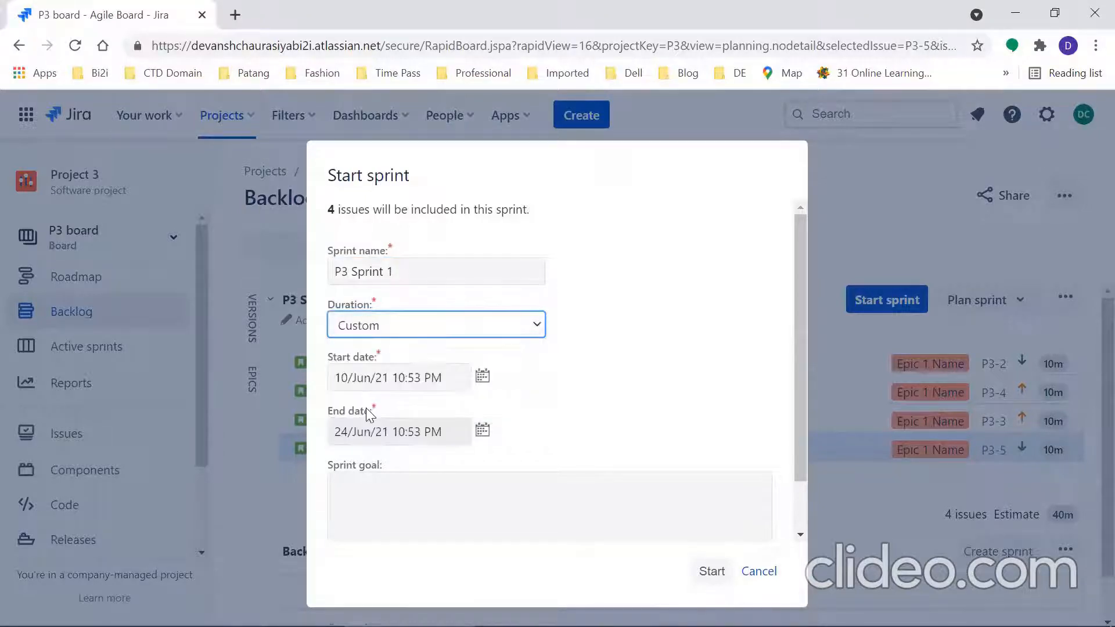
pyautogui.click(424, 379)
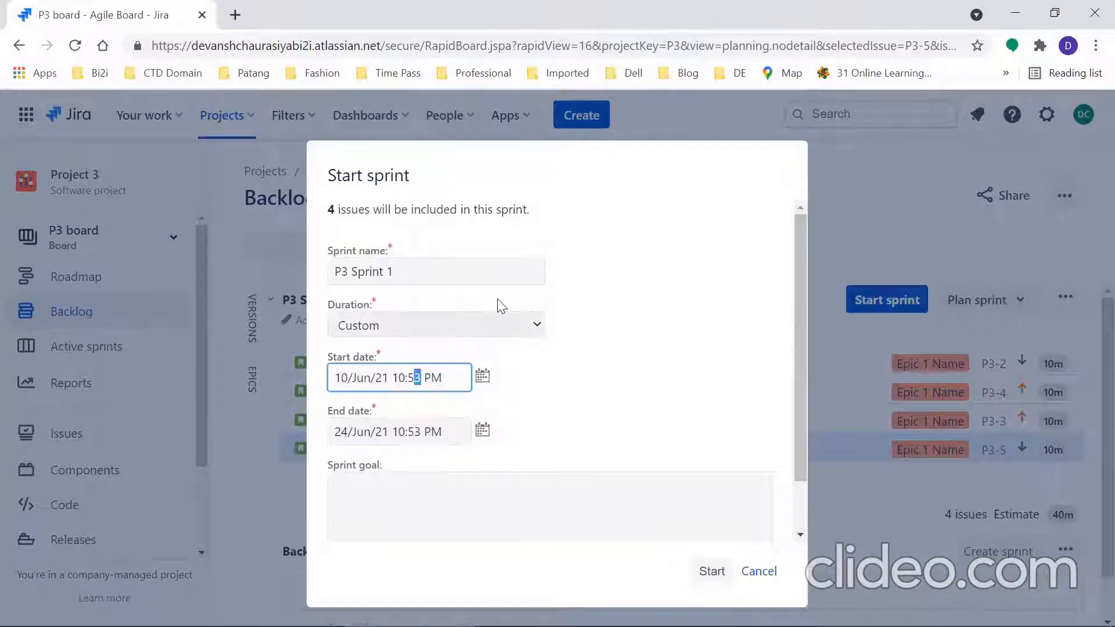
pyautogui.click(483, 429)
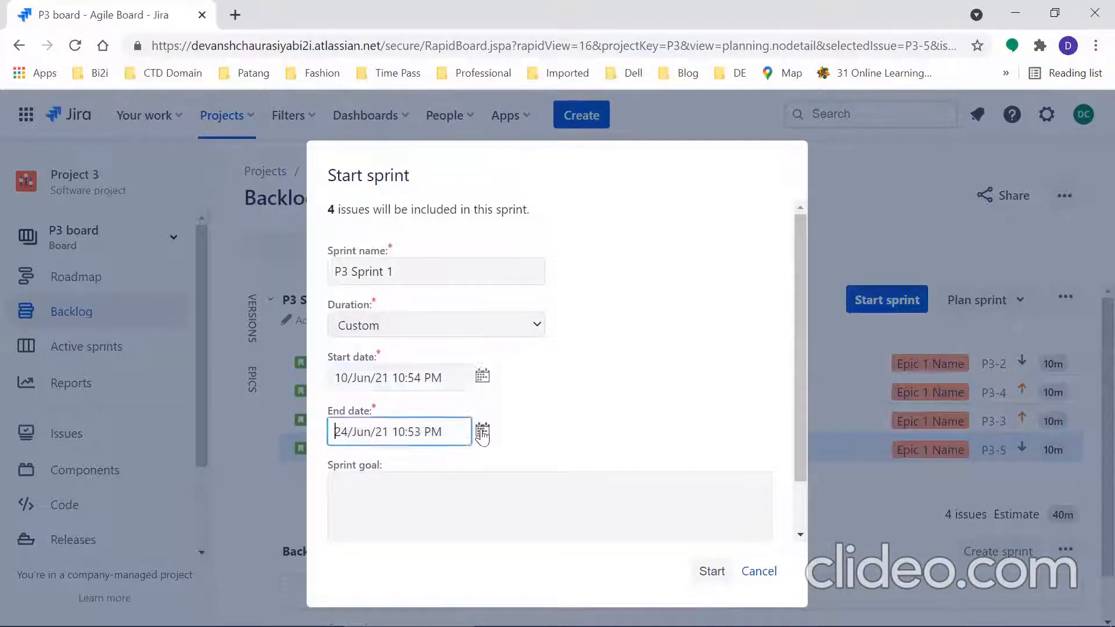
pyautogui.click(403, 284)
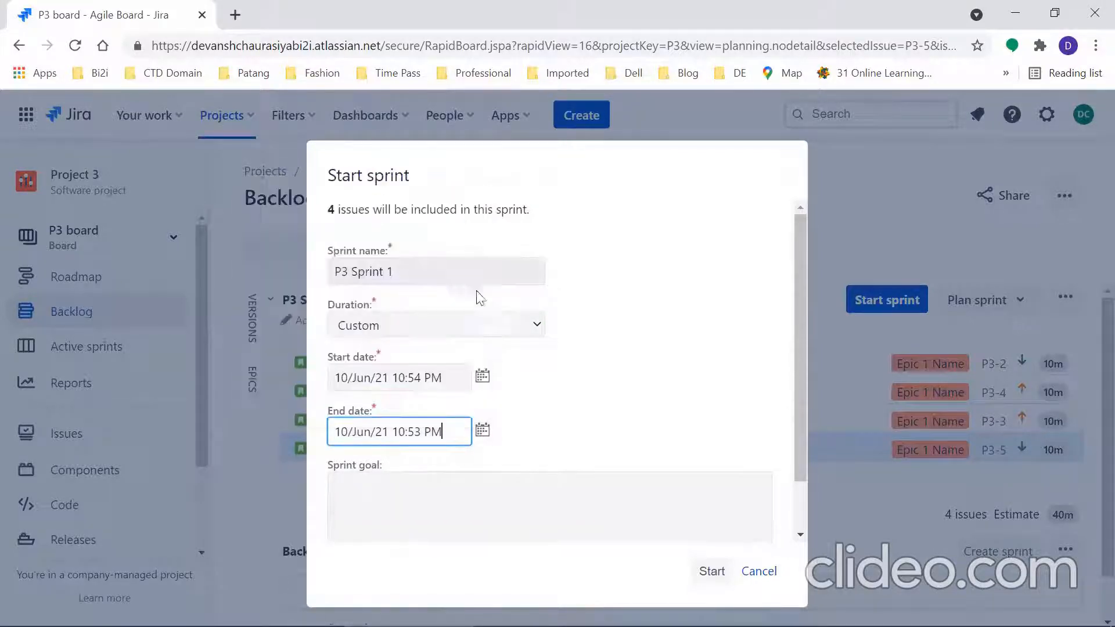
pyautogui.click(415, 431)
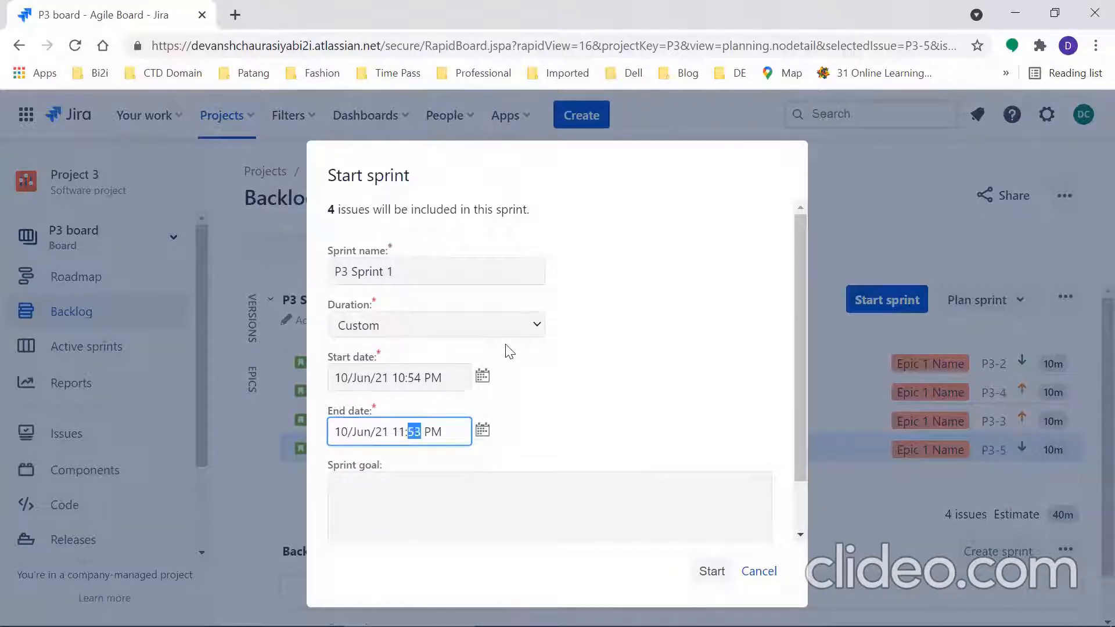
pyautogui.write('04')
# Step: Enter "Goal description" as the sprint goal and start P3 Sprint 1
pyautogui.click(539, 495)
pyautogui.write('sdfdsfs')
pyautogui.scroll(-2, 783, 476)
pyautogui.hotkey('ctrl', 'a')
pyautogui.write('Goal descript')
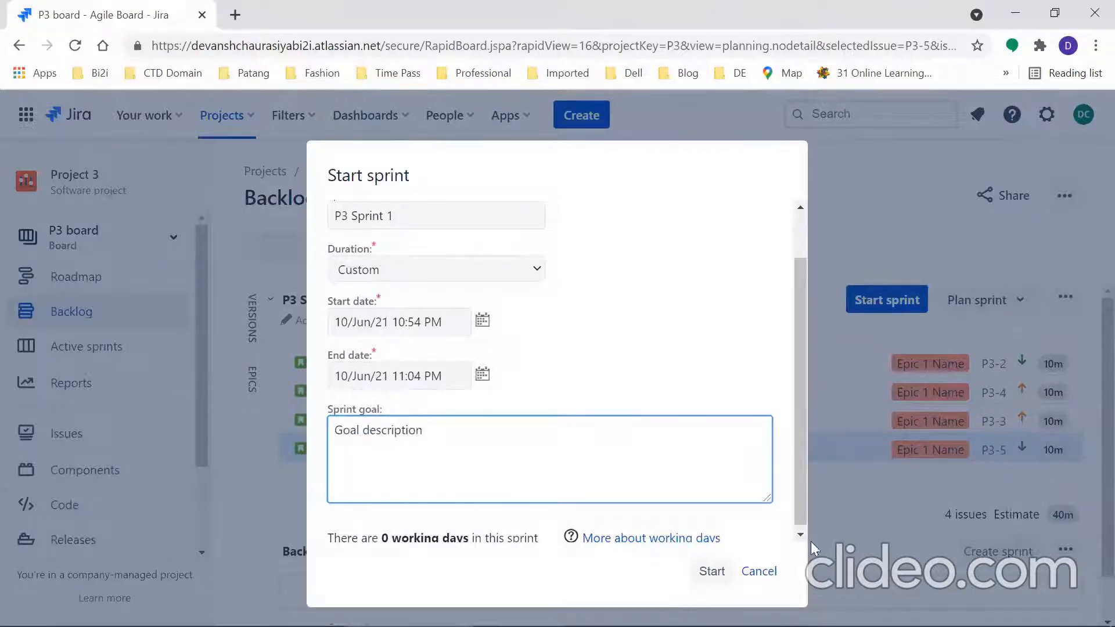
pyautogui.click(720, 575)
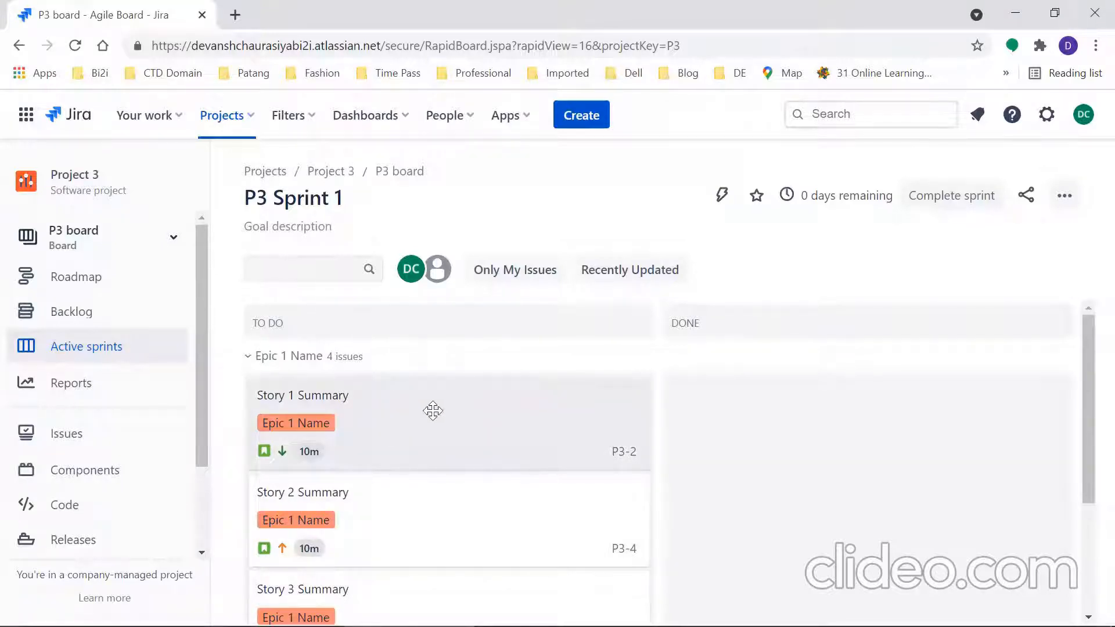
# Step: Inspect the details and available status transitions of Story 1 Summary on the active sprint board, and close the issue
pyautogui.moveTo(1087, 425)
pyautogui.mouseDown()
pyautogui.moveTo(1087, 511)
pyautogui.moveTo(1087, 426)
pyautogui.mouseUp()
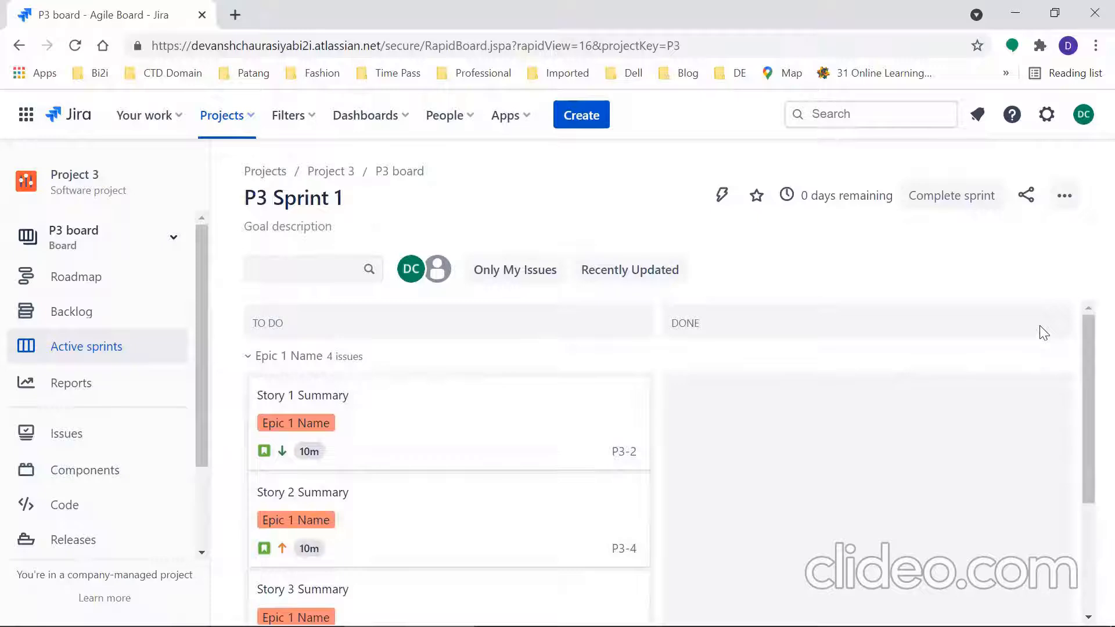
pyautogui.click(530, 406)
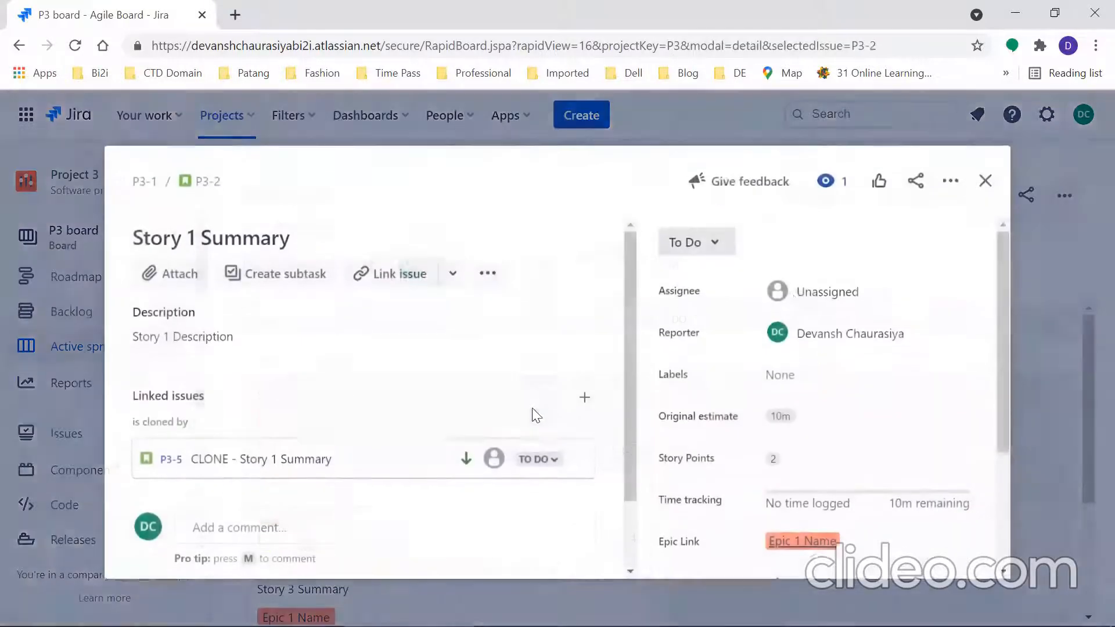
pyautogui.click(713, 240)
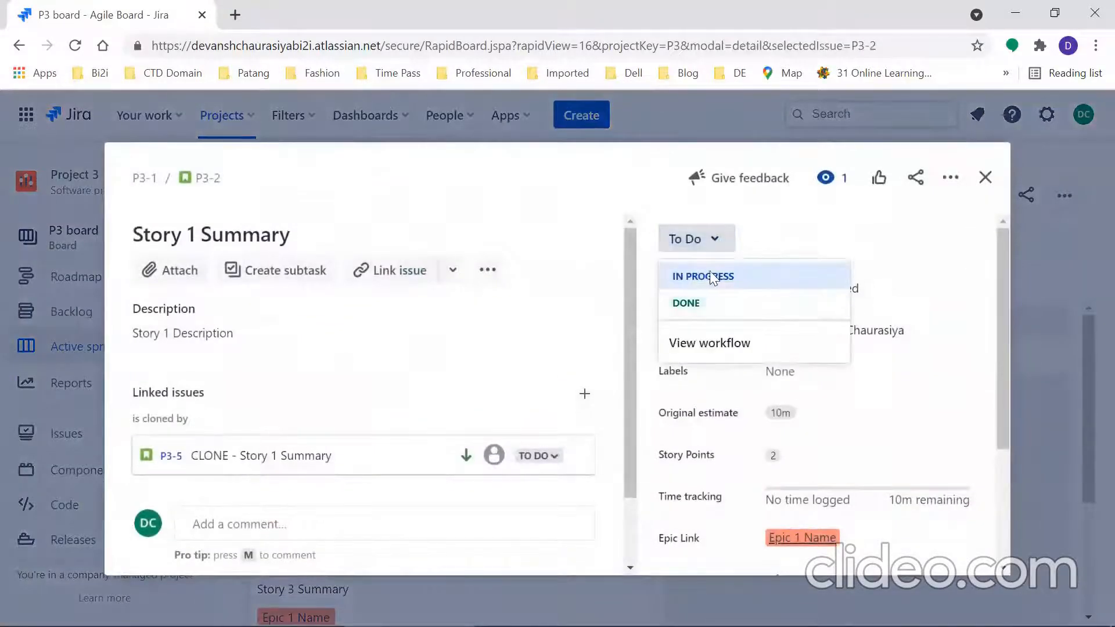
pyautogui.click(985, 178)
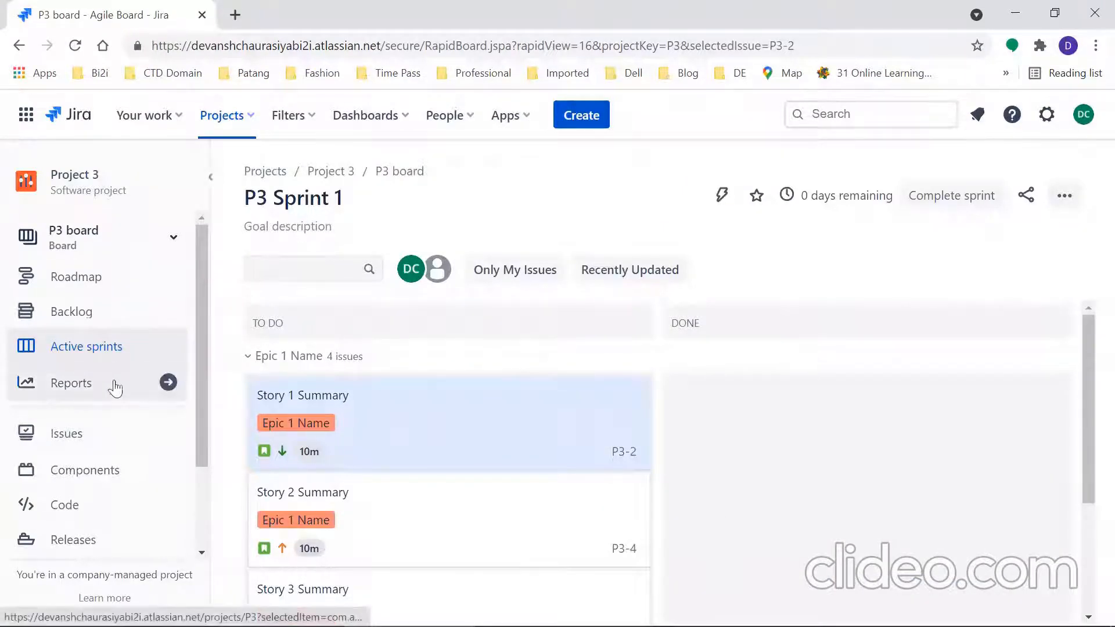
# Step: Open the Burndown Chart report for P3 Sprint 1, examine its guideline, remaining values and time spent, and reload it
pyautogui.click(86, 394)
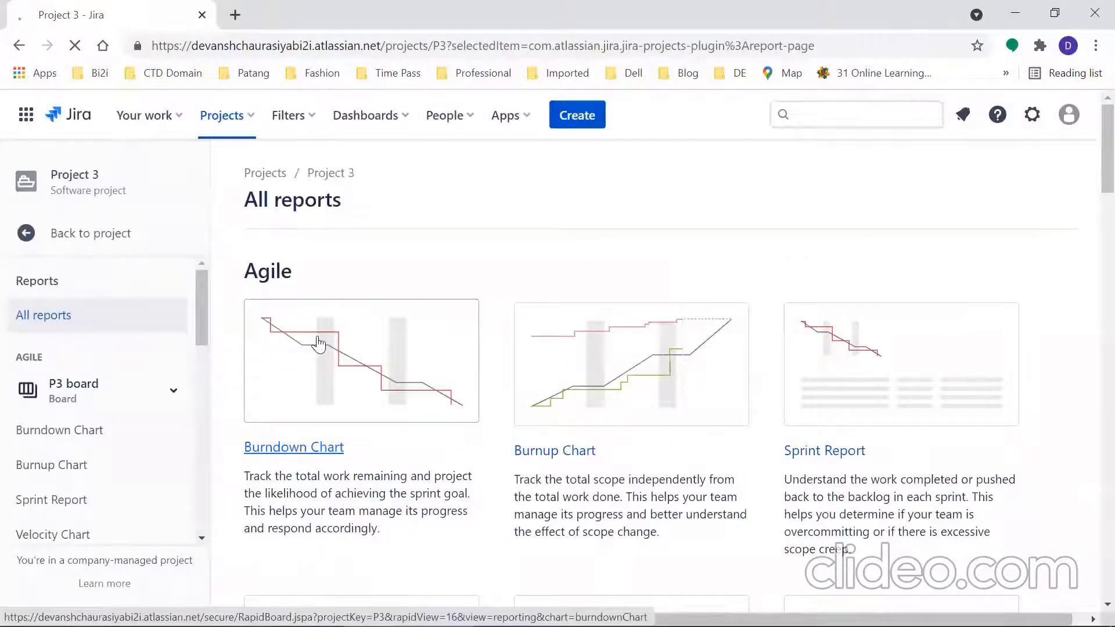
pyautogui.click(318, 344)
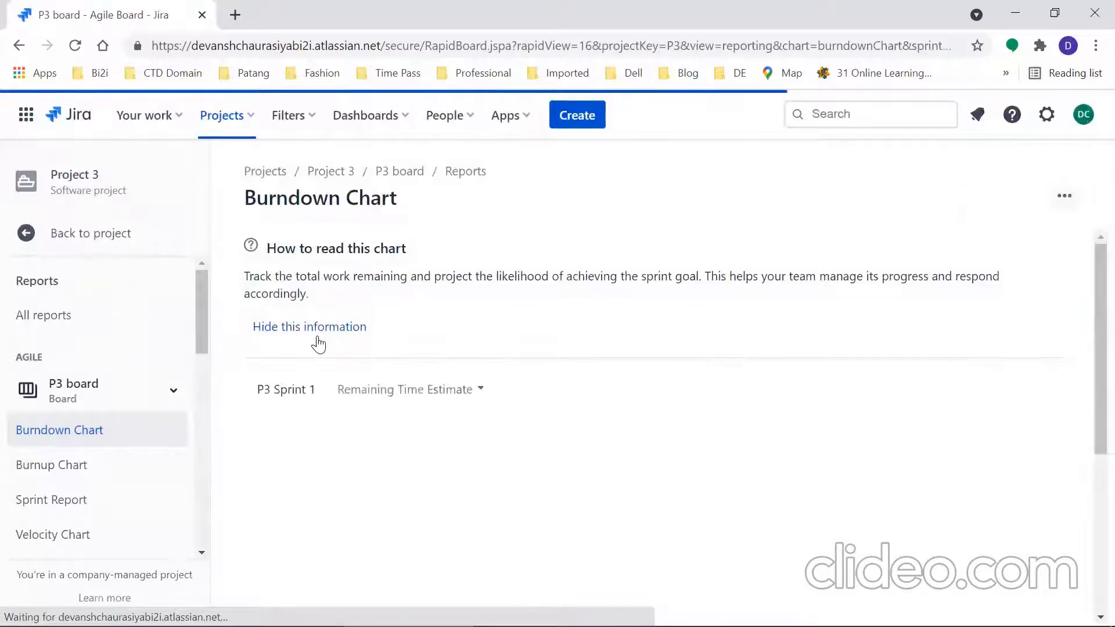
pyautogui.moveTo(1088, 303); pyautogui.dragTo(1090, 454)
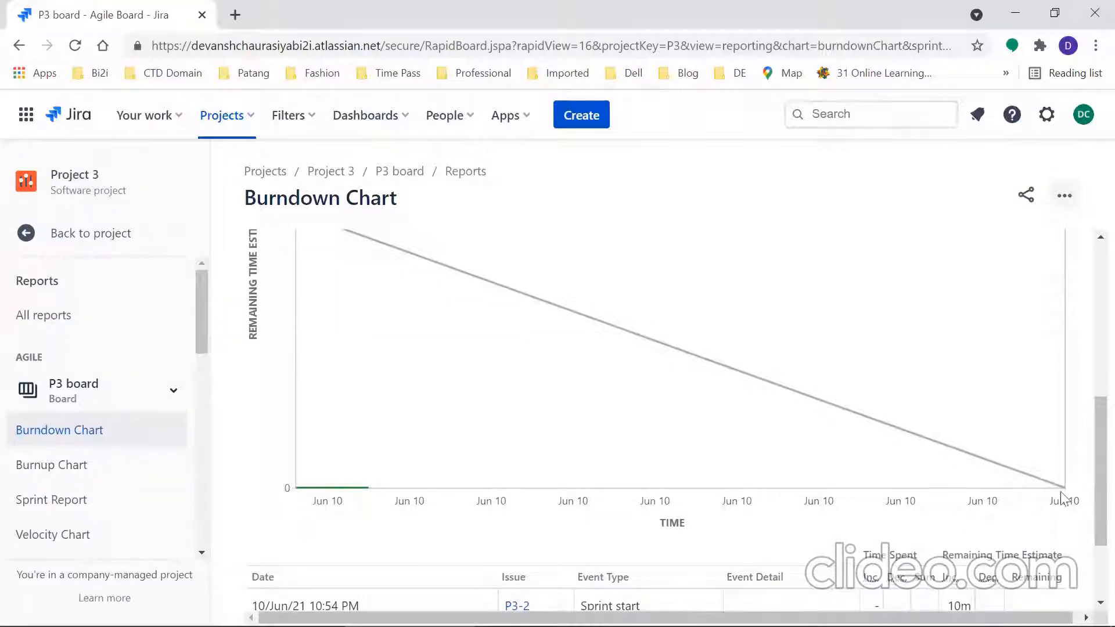
pyautogui.moveTo(1088, 490); pyautogui.dragTo(1088, 422)
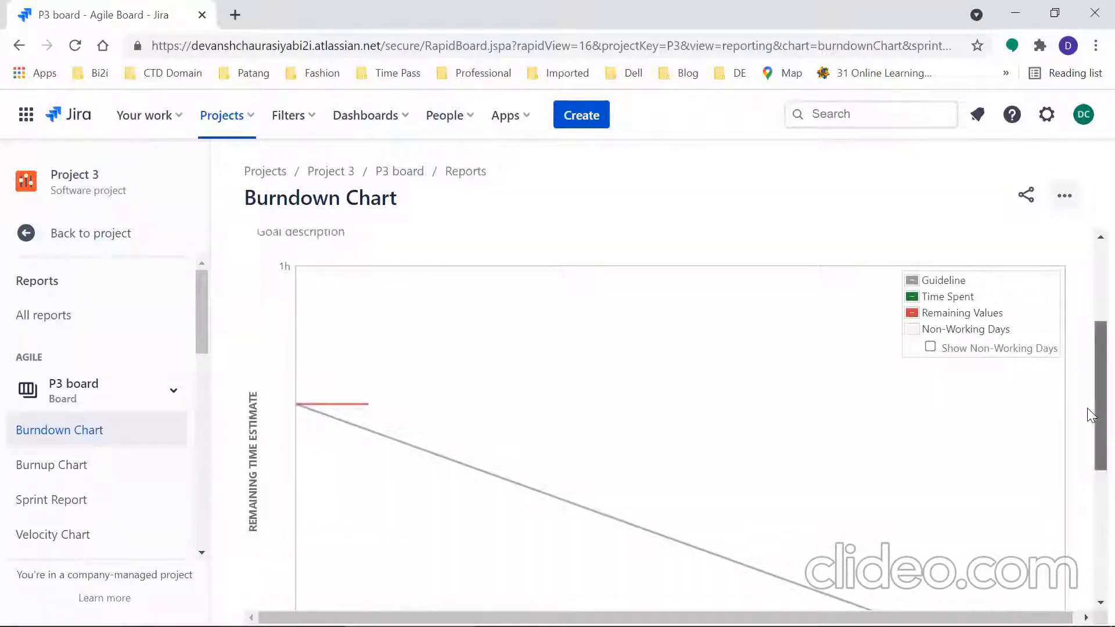
pyautogui.scroll(-2, 1087, 418)
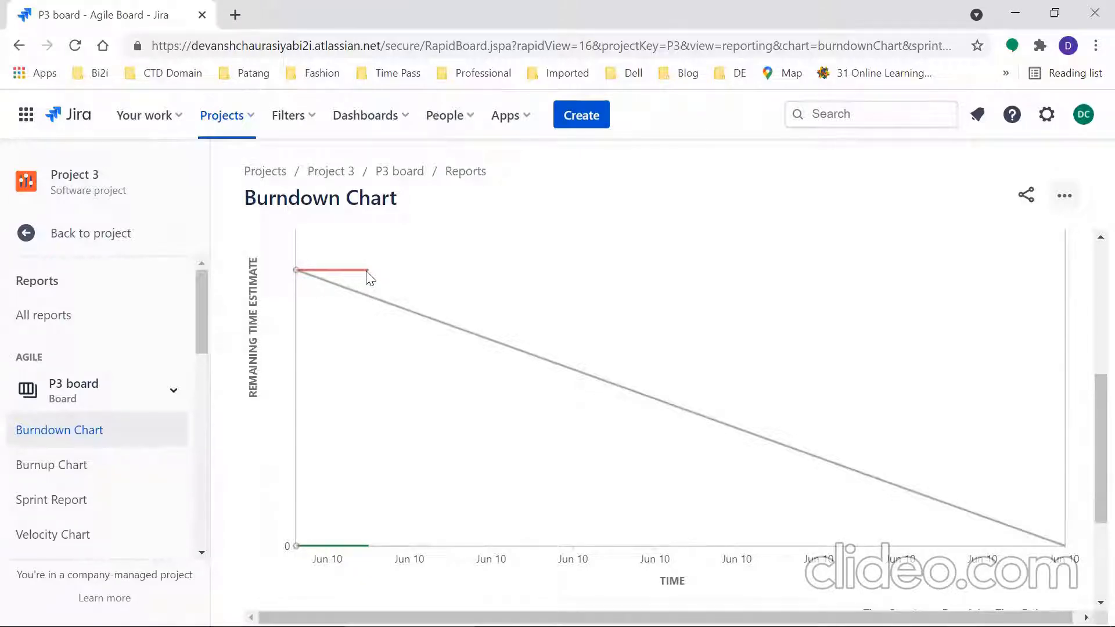
pyautogui.click(86, 46)
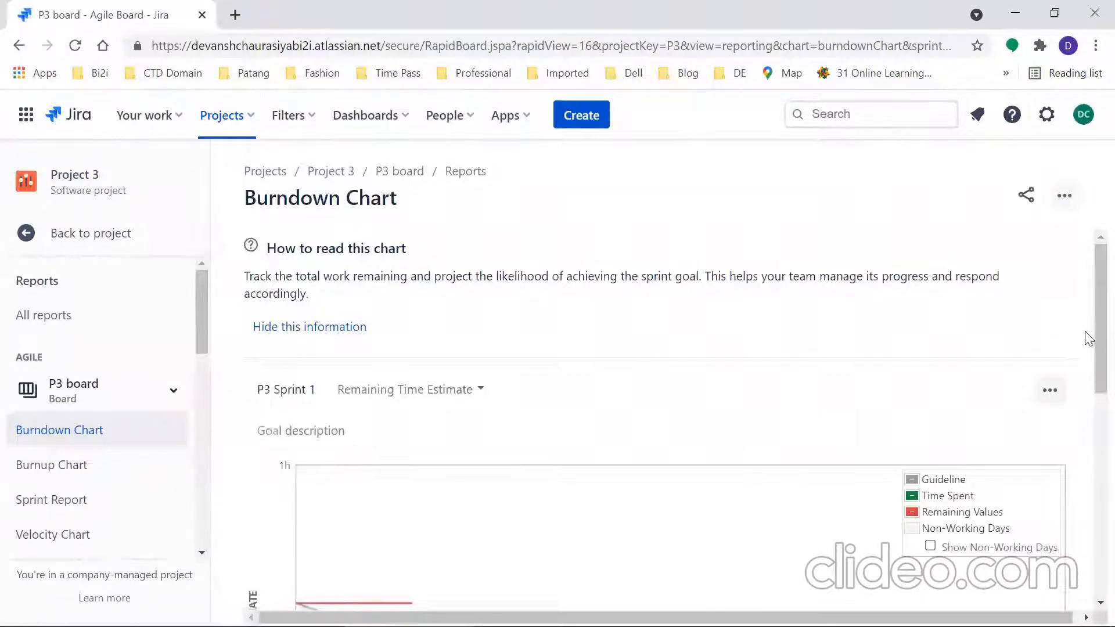
pyautogui.moveTo(1088, 348); pyautogui.dragTo(1088, 457)
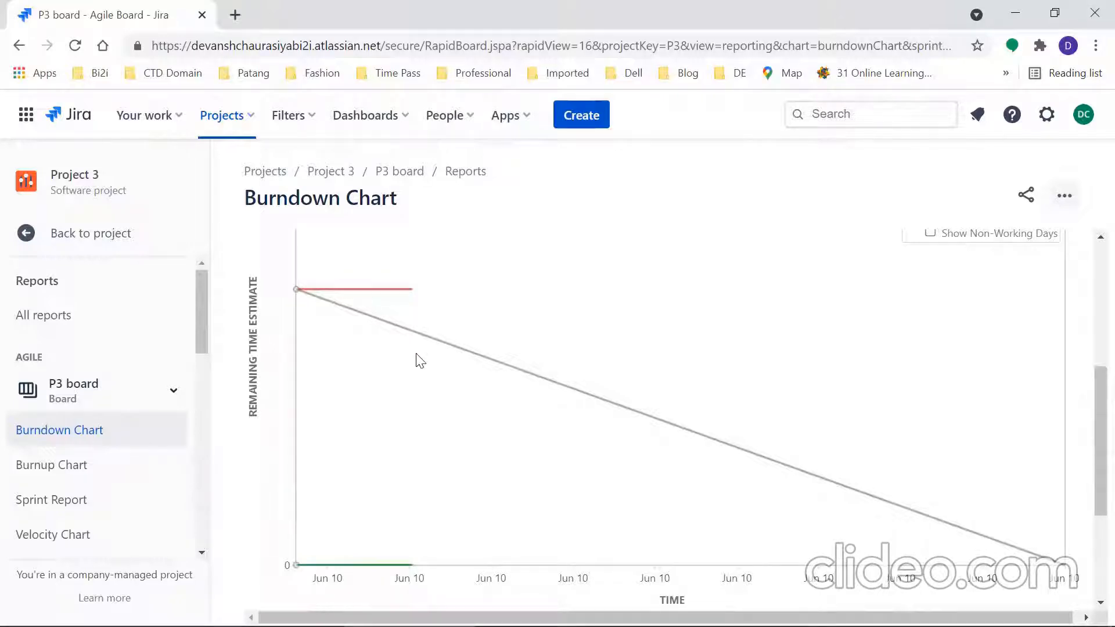
# Step: Return to the active sprint board and move Story 1 Summary from To Do to Done
pyautogui.click(72, 240)
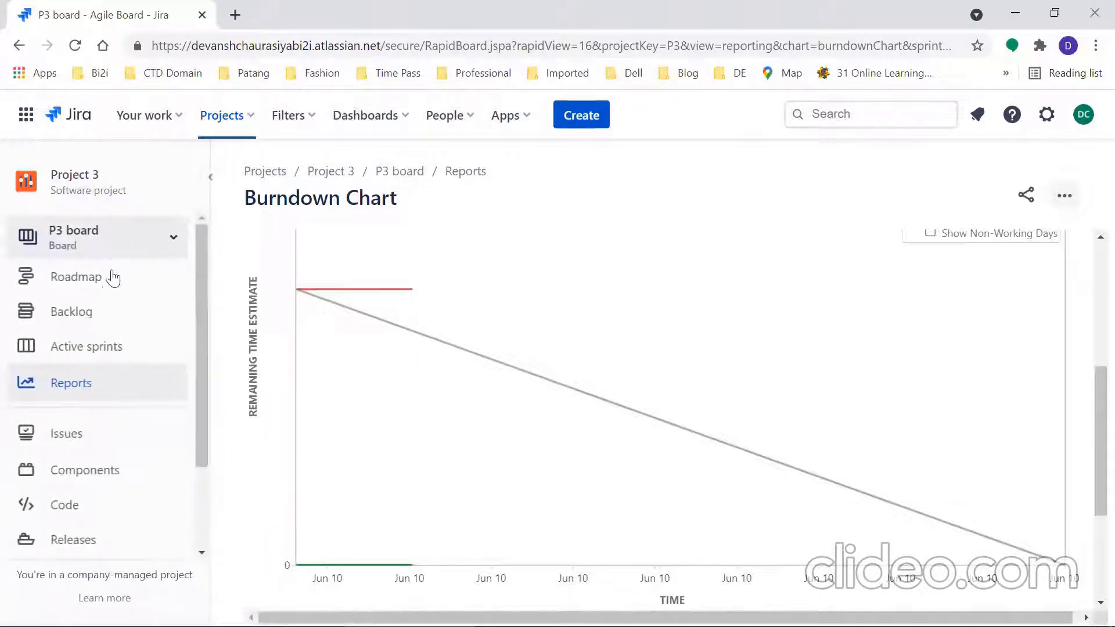
pyautogui.click(83, 349)
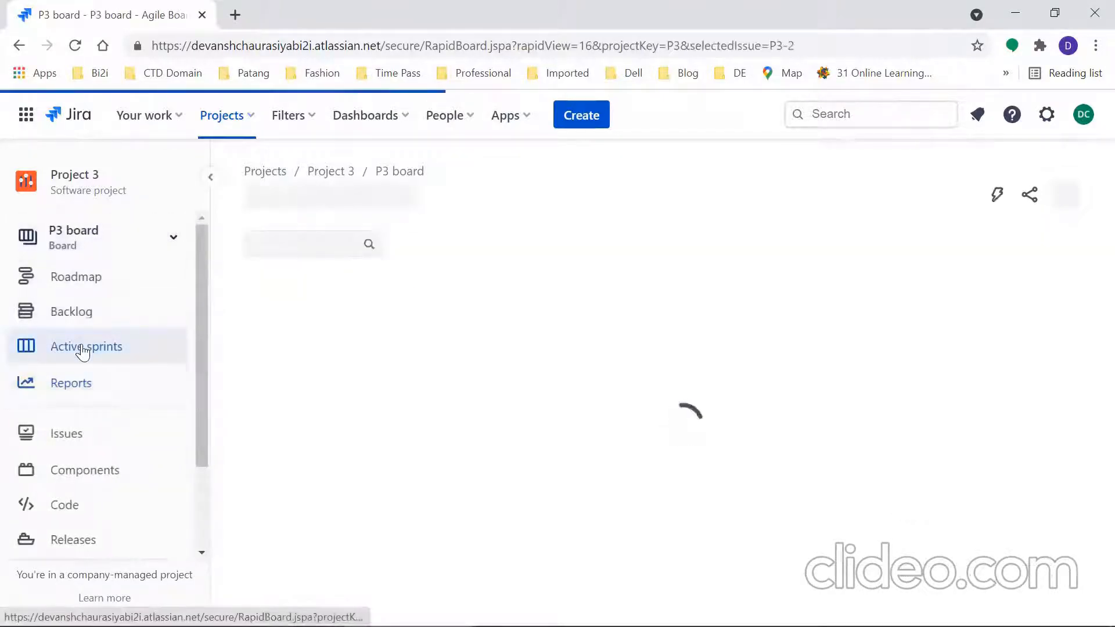
pyautogui.moveTo(344, 441)
pyautogui.mouseDown()
pyautogui.moveTo(381, 428)
pyautogui.moveTo(570, 418)
pyautogui.moveTo(754, 428)
pyautogui.moveTo(333, 441)
pyautogui.moveTo(349, 436)
pyautogui.mouseUp()
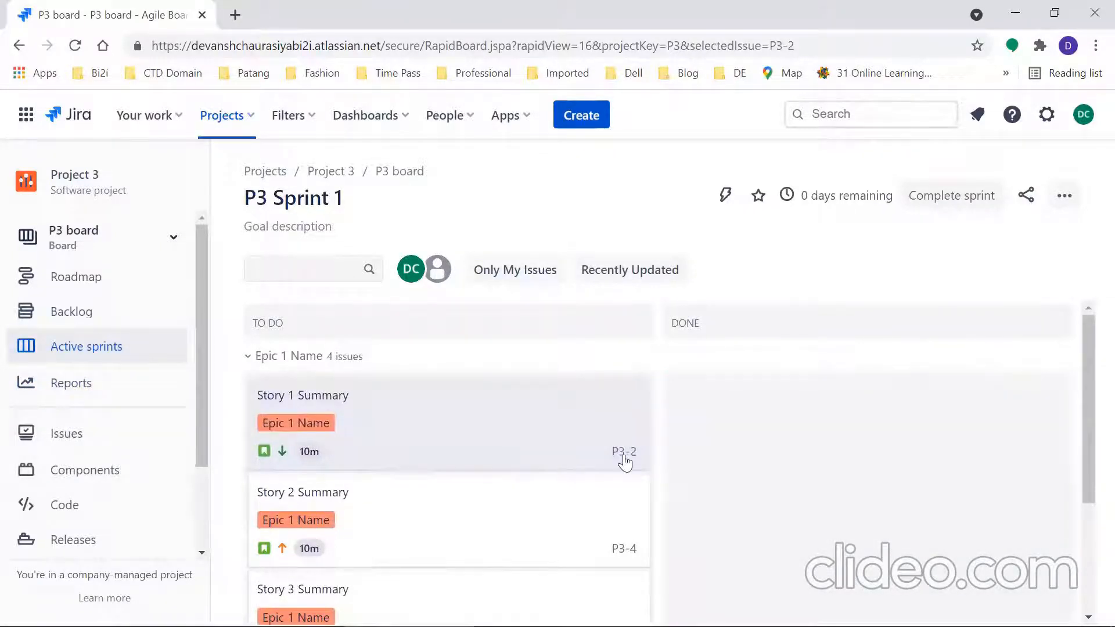
pyautogui.moveTo(1087, 467); pyautogui.dragTo(1084, 422)
pyautogui.moveTo(448, 446); pyautogui.dragTo(871, 459)
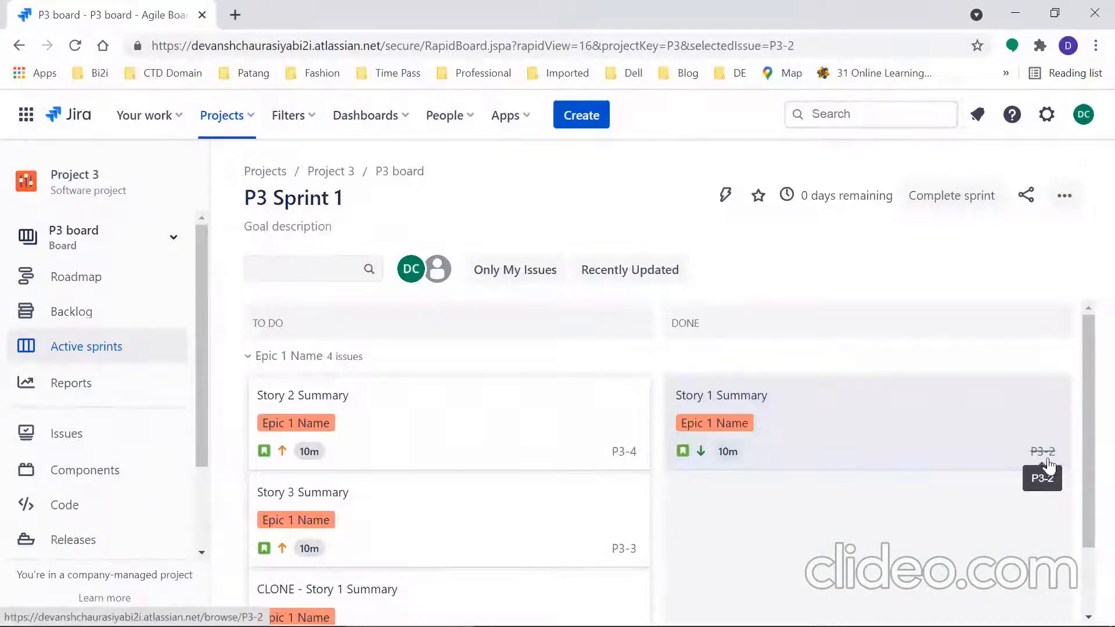
# Step: Open the Burndown Chart report for P3 Sprint 1, reload it, and examine the remaining values against the guideline
pyautogui.click(49, 383)
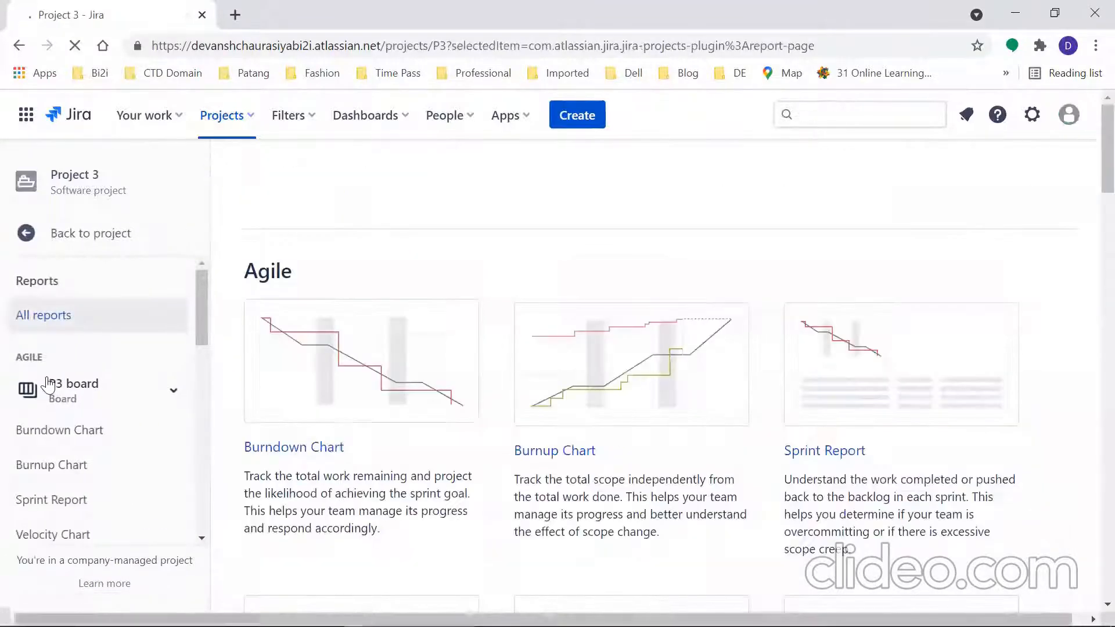
pyautogui.click(285, 350)
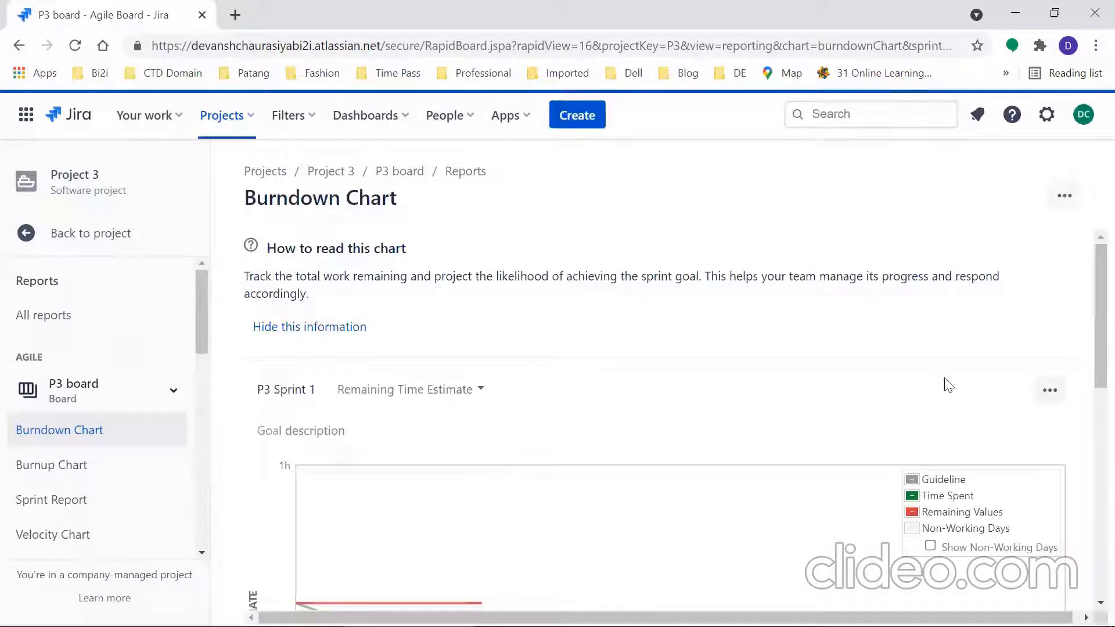
pyautogui.moveTo(1099, 325); pyautogui.dragTo(1099, 446)
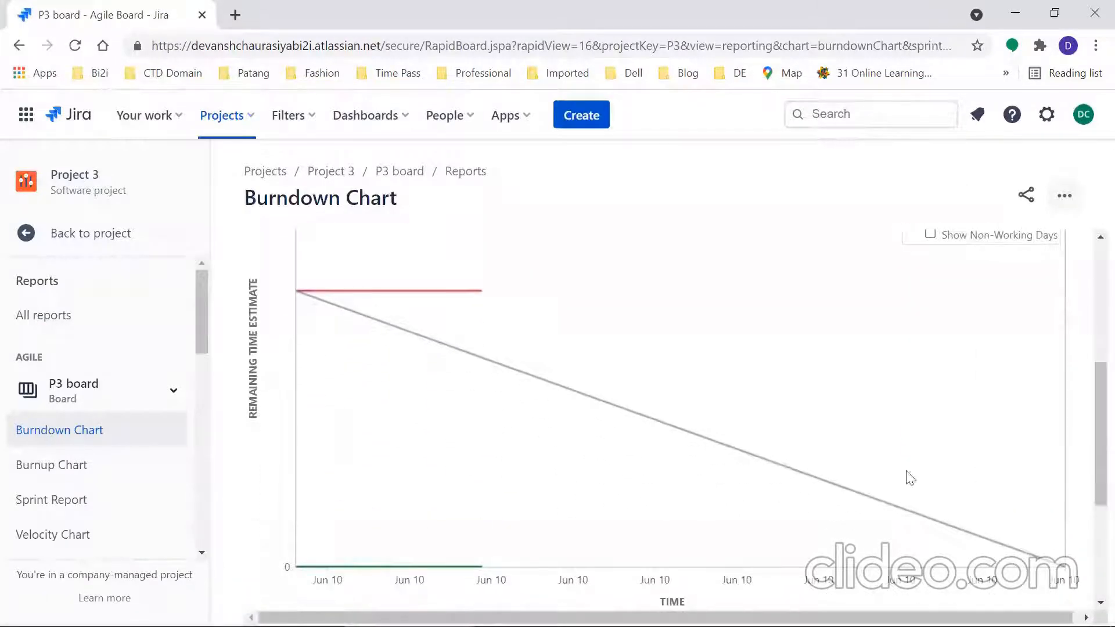
pyautogui.click(75, 45)
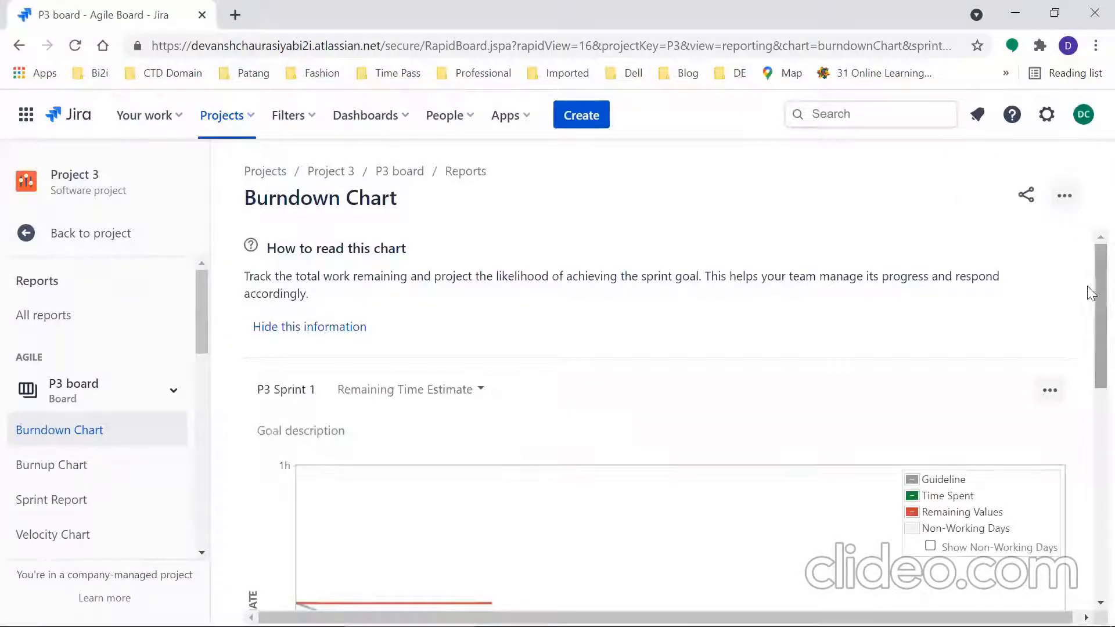
pyautogui.scroll(-6, 1088, 366)
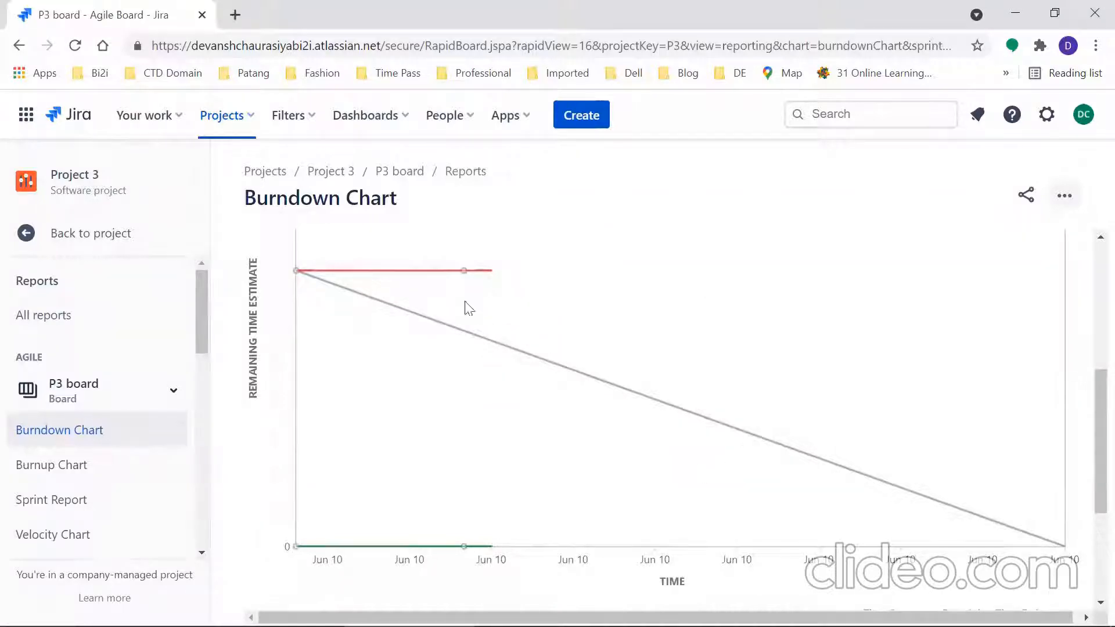
pyautogui.moveTo(470, 279)
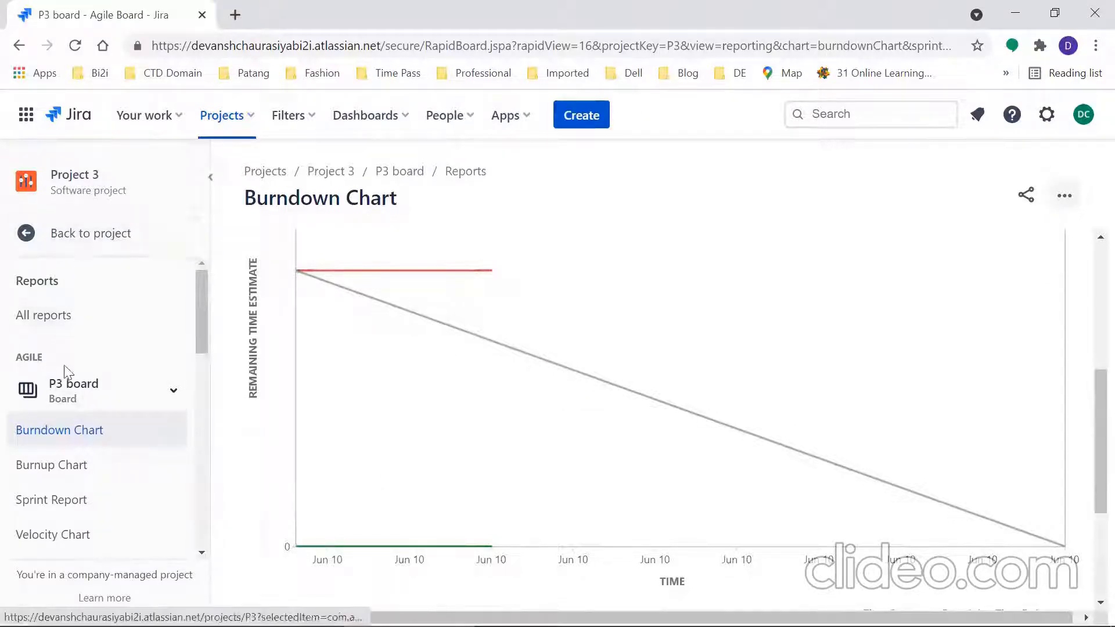
# Step: Return to the active sprint board and move Story 2 Summary from To Do to Done
pyautogui.click(77, 243)
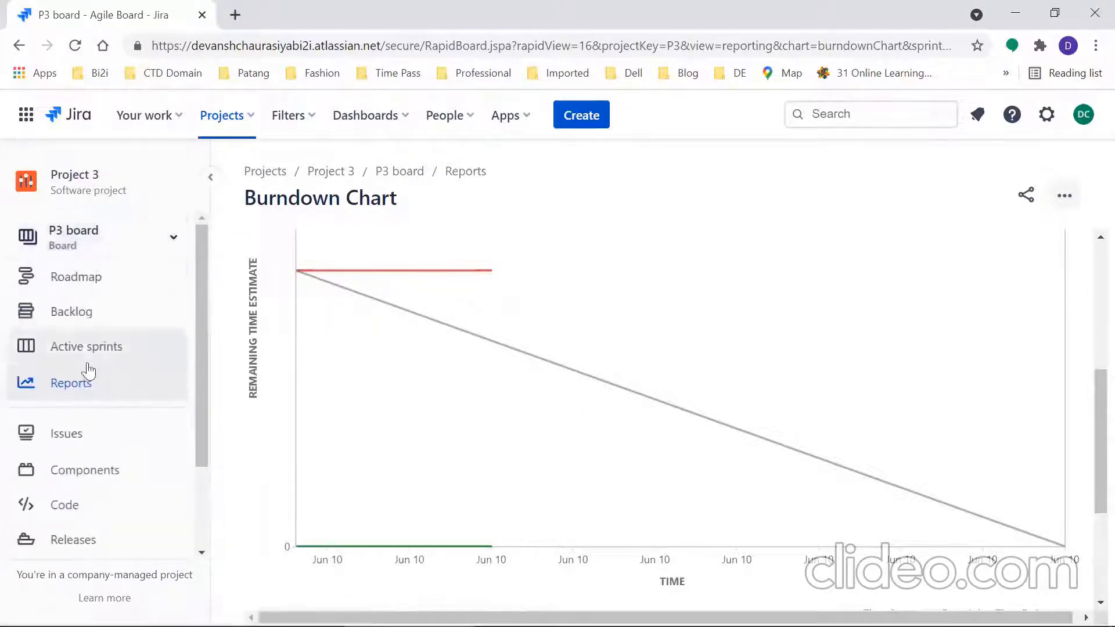
pyautogui.click(92, 353)
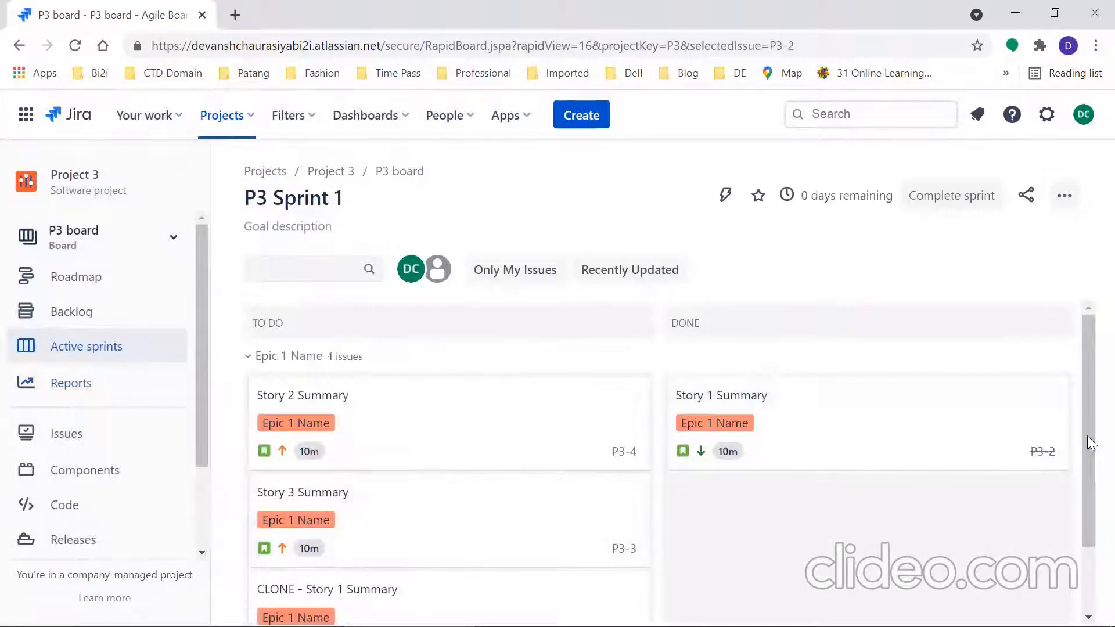
pyautogui.moveTo(1087, 427)
pyautogui.mouseDown()
pyautogui.moveTo(1086, 477)
pyautogui.moveTo(1087, 430)
pyautogui.mouseUp()
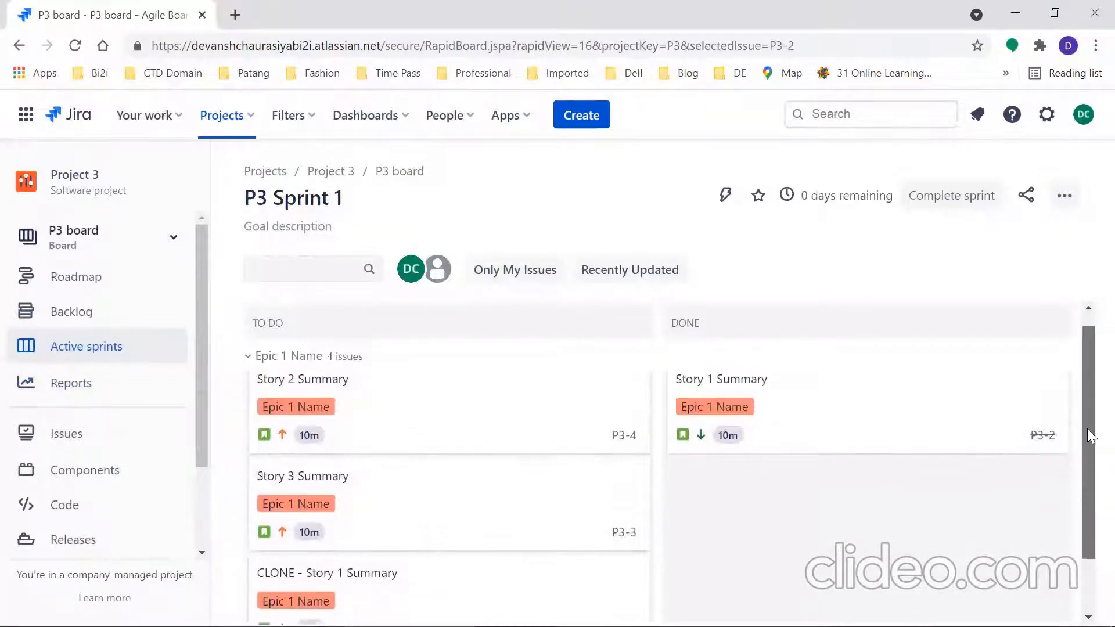
pyautogui.moveTo(413, 419); pyautogui.dragTo(846, 543)
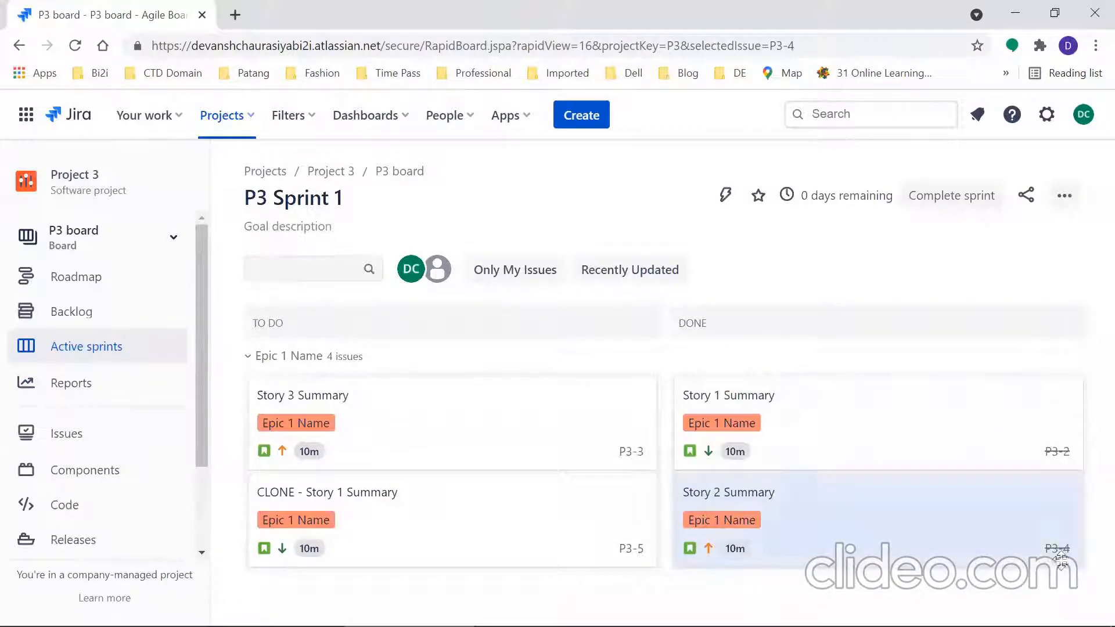
# Step: Open the Burndown Chart again and inspect the completion point for issue P3-4 on the remaining values line
pyautogui.click(77, 396)
pyautogui.click(57, 435)
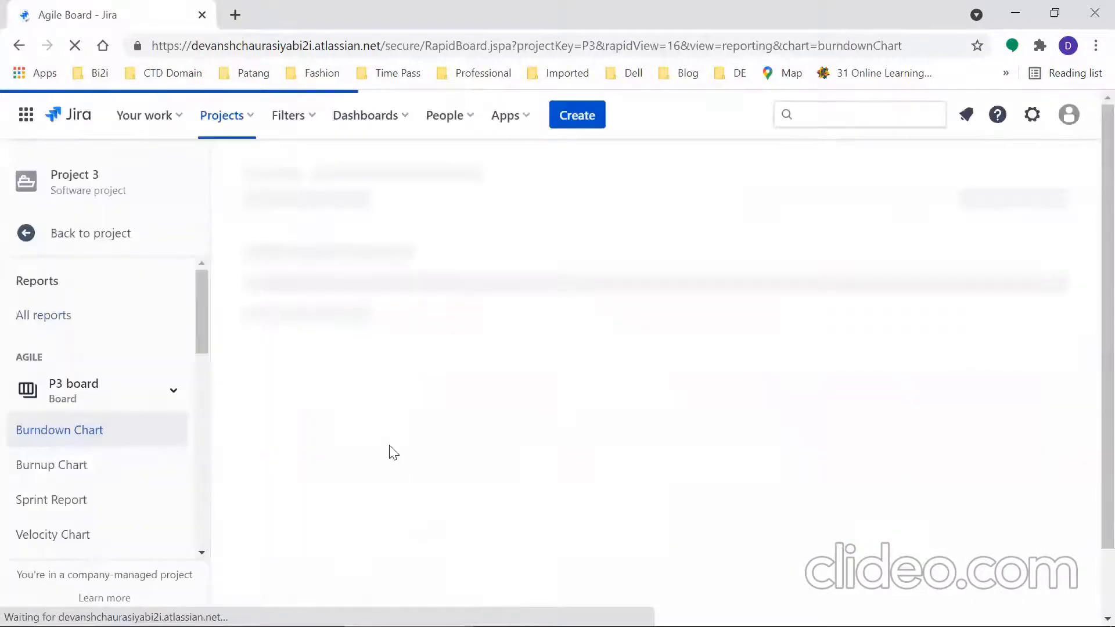
pyautogui.moveTo(1087, 373); pyautogui.dragTo(1086, 443)
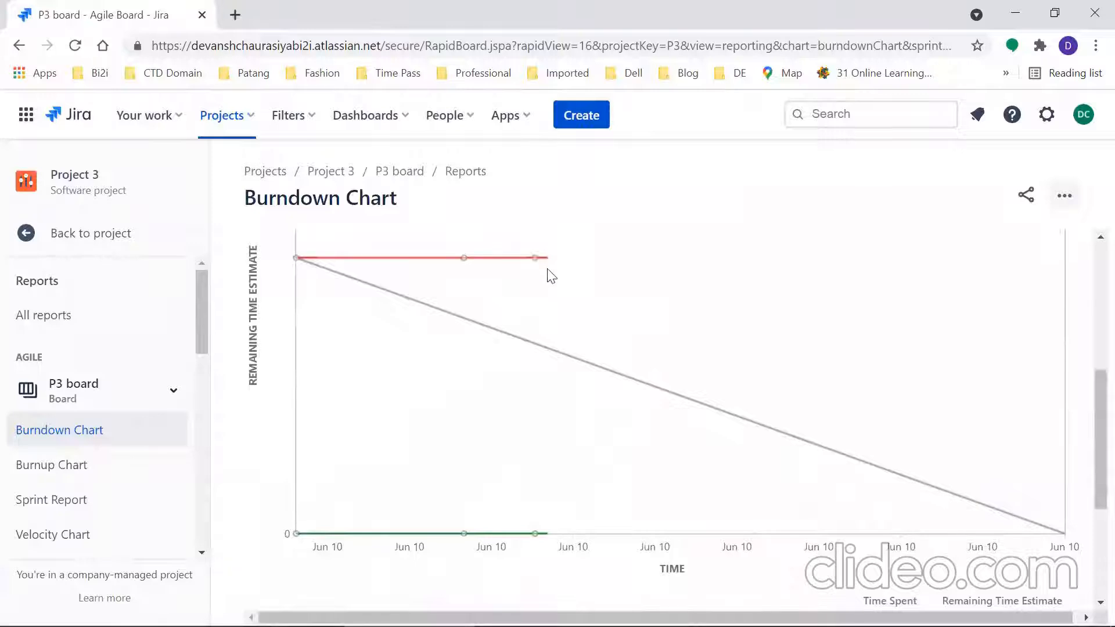
pyautogui.moveTo(535, 268)
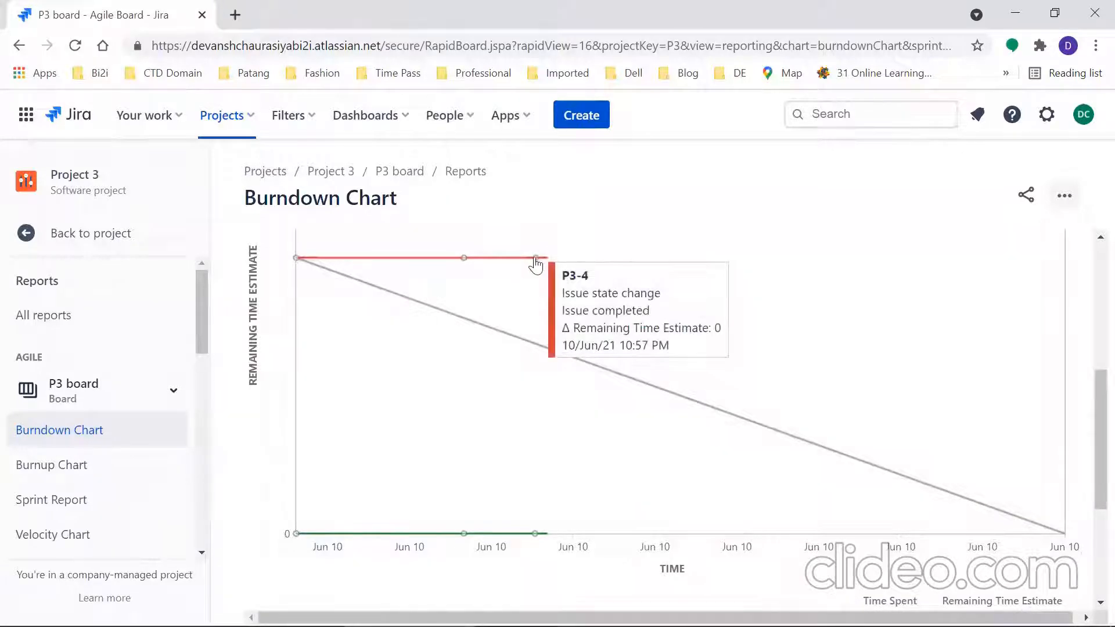
# Step: Browse the other agile reports, including Burnup Chart, Control Chart, Epic Burndown, Release Burndown, Version Report and Velocity Chart
pyautogui.click(61, 475)
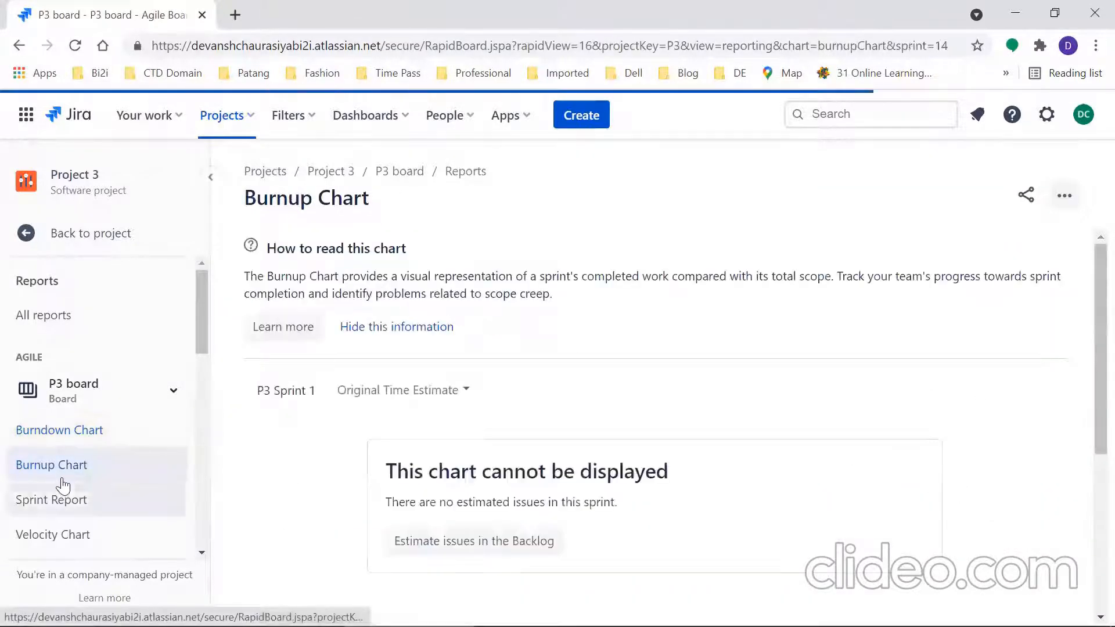
pyautogui.moveTo(203, 342); pyautogui.dragTo(206, 411)
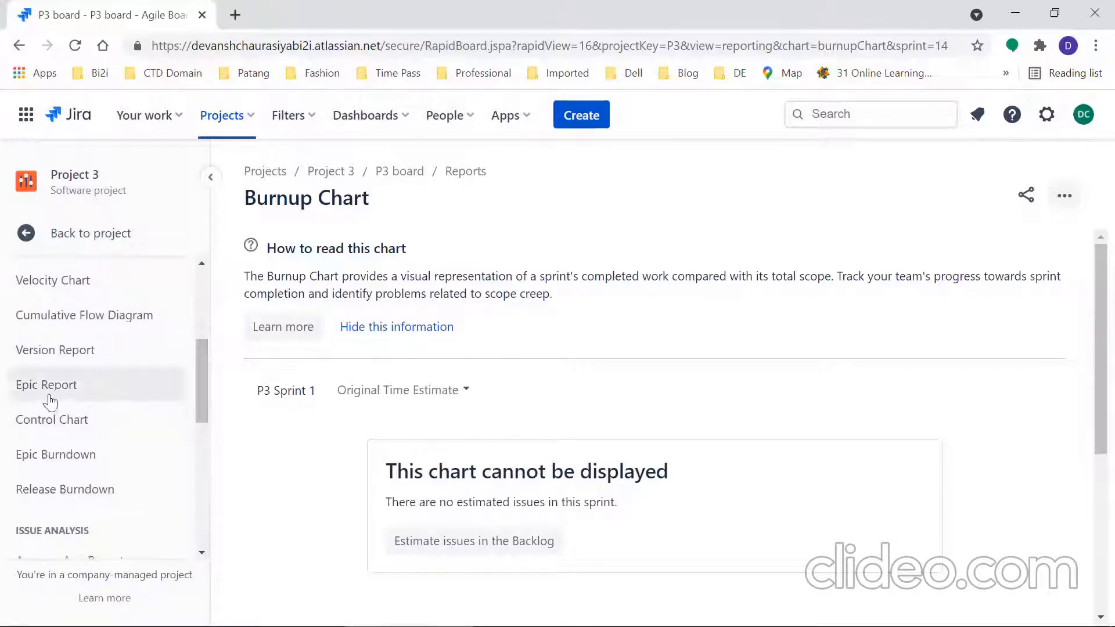
pyautogui.click(50, 431)
pyautogui.click(46, 458)
pyautogui.click(39, 493)
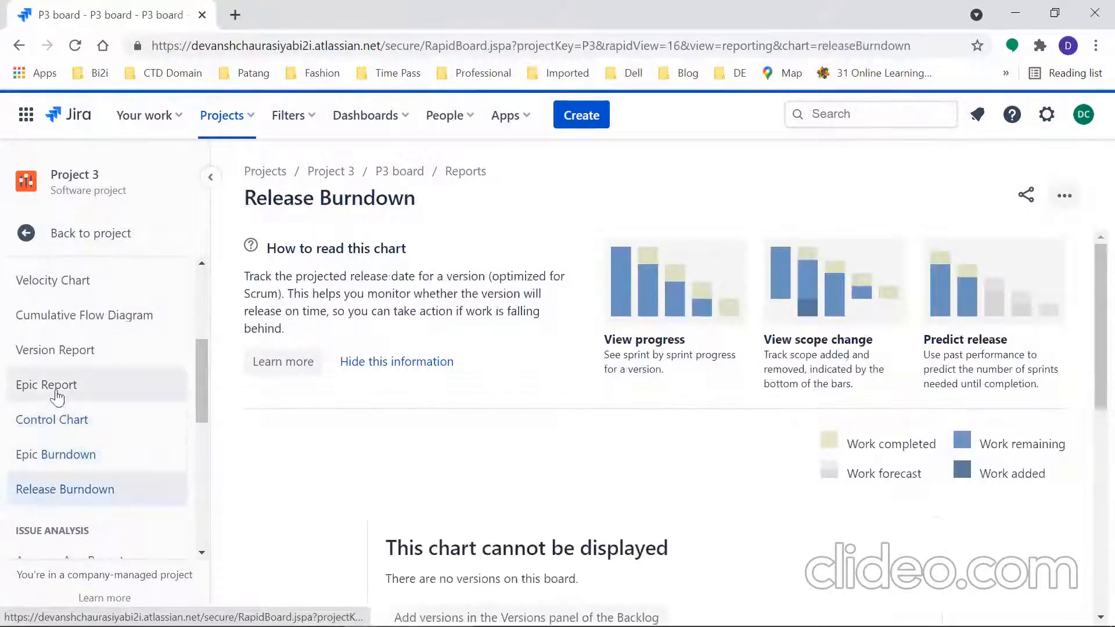
pyautogui.click(45, 348)
pyautogui.click(44, 288)
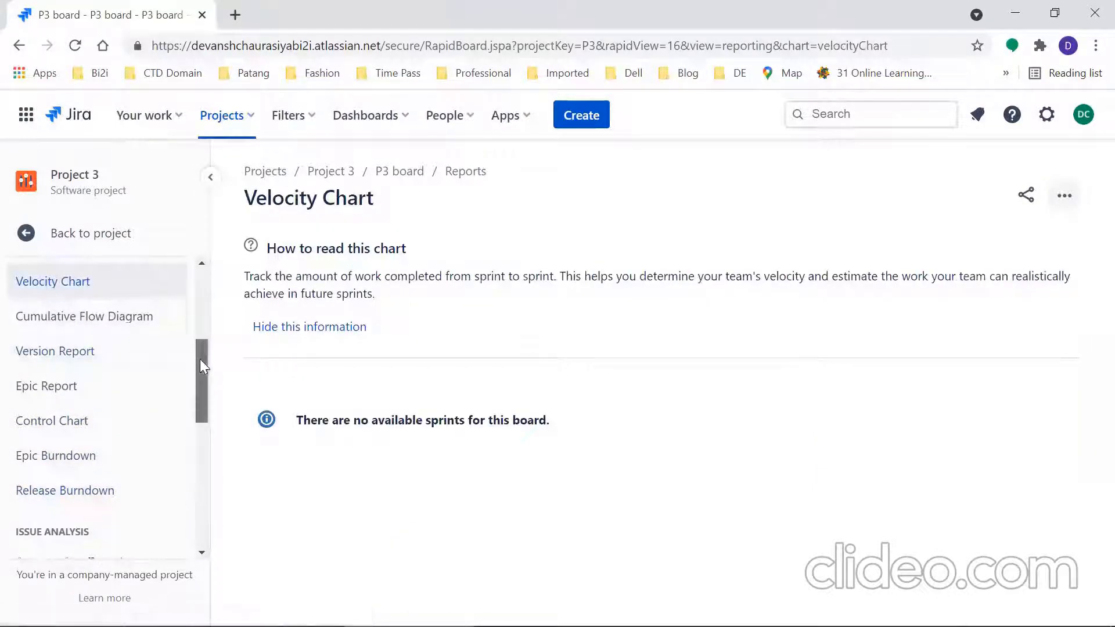
pyautogui.moveTo(200, 359); pyautogui.dragTo(196, 336)
pyautogui.click(72, 349)
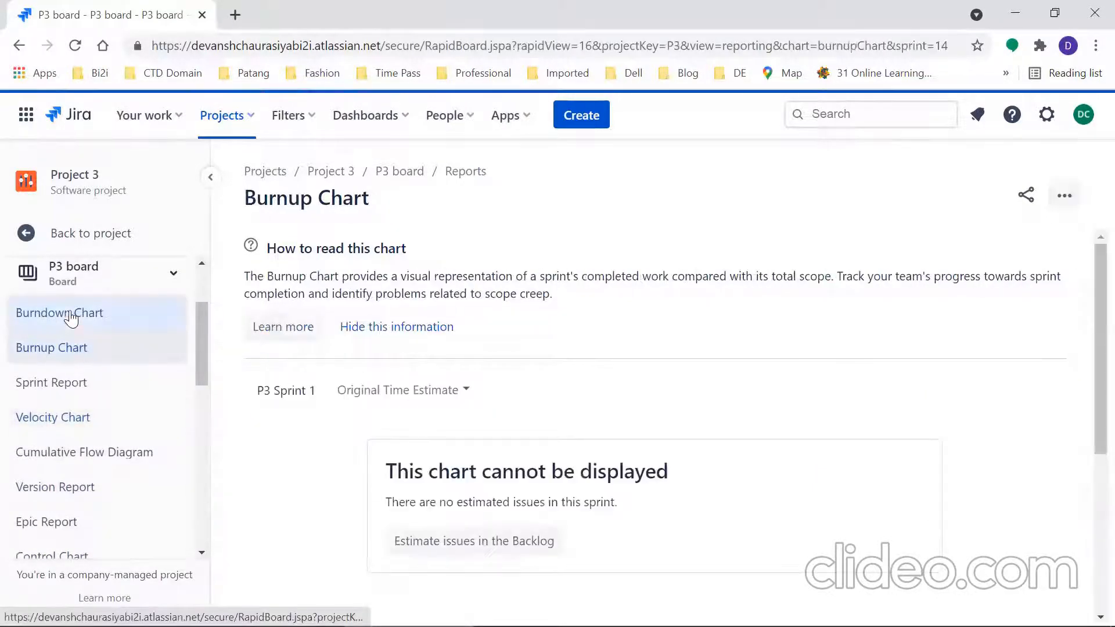
# Step: Reopen the Burndown Chart and inspect the completion points of issues P3-2 and P3-4
pyautogui.click(70, 313)
pyautogui.moveTo(1087, 355); pyautogui.dragTo(964, 460)
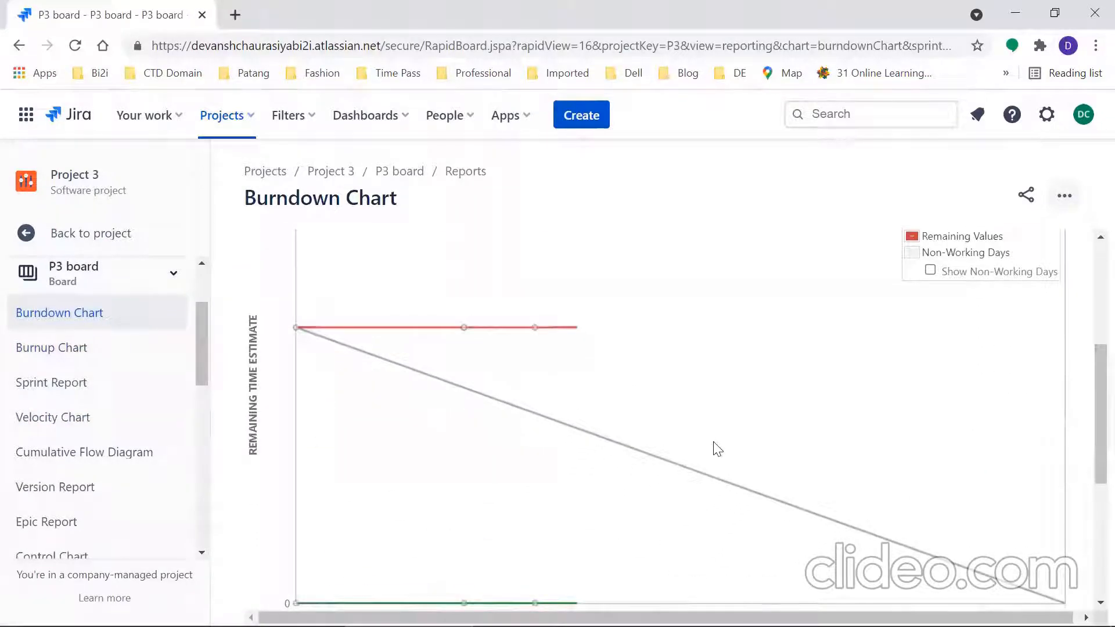
pyautogui.moveTo(465, 334)
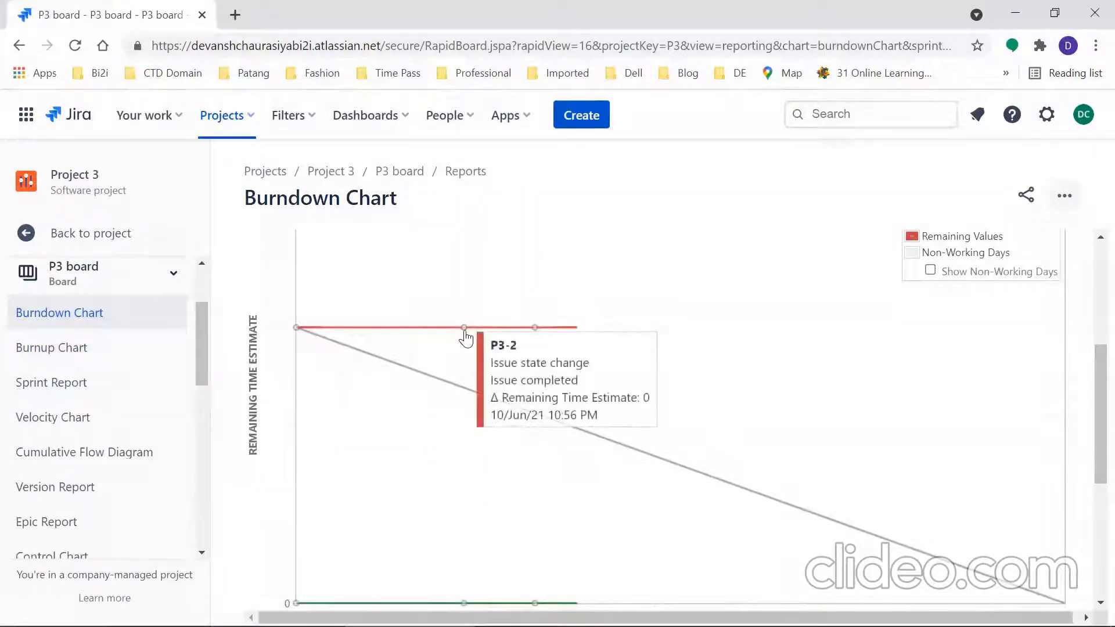
pyautogui.moveTo(535, 335)
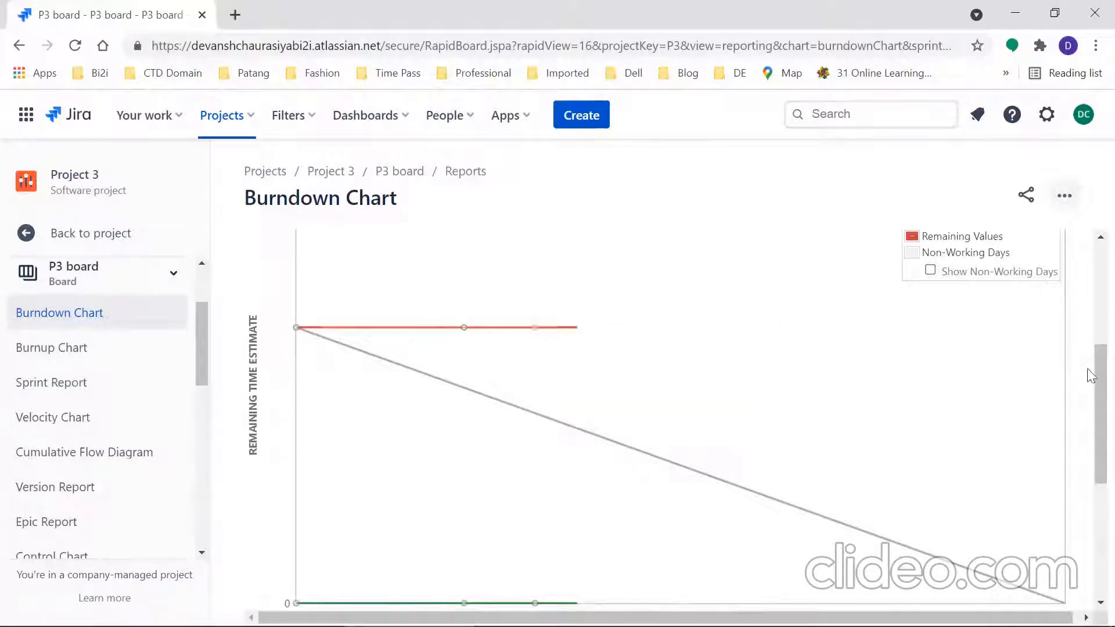
pyautogui.moveTo(1090, 409); pyautogui.dragTo(1091, 256)
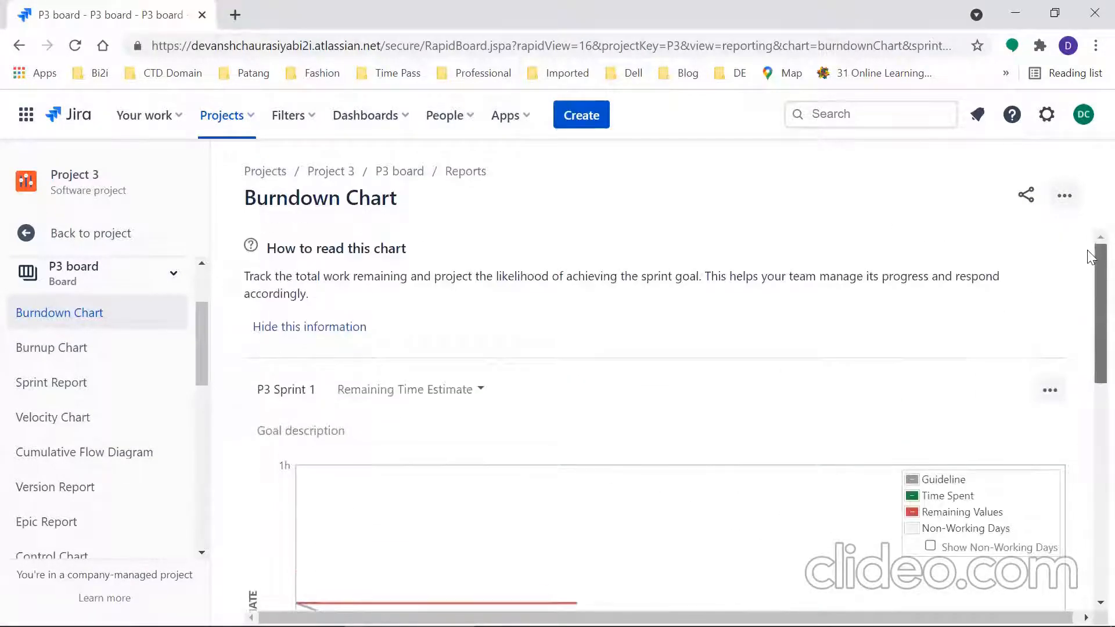
# Step: Open the board settings for P3 board and review the Roadmap page and the General and filter details
pyautogui.click(1066, 201)
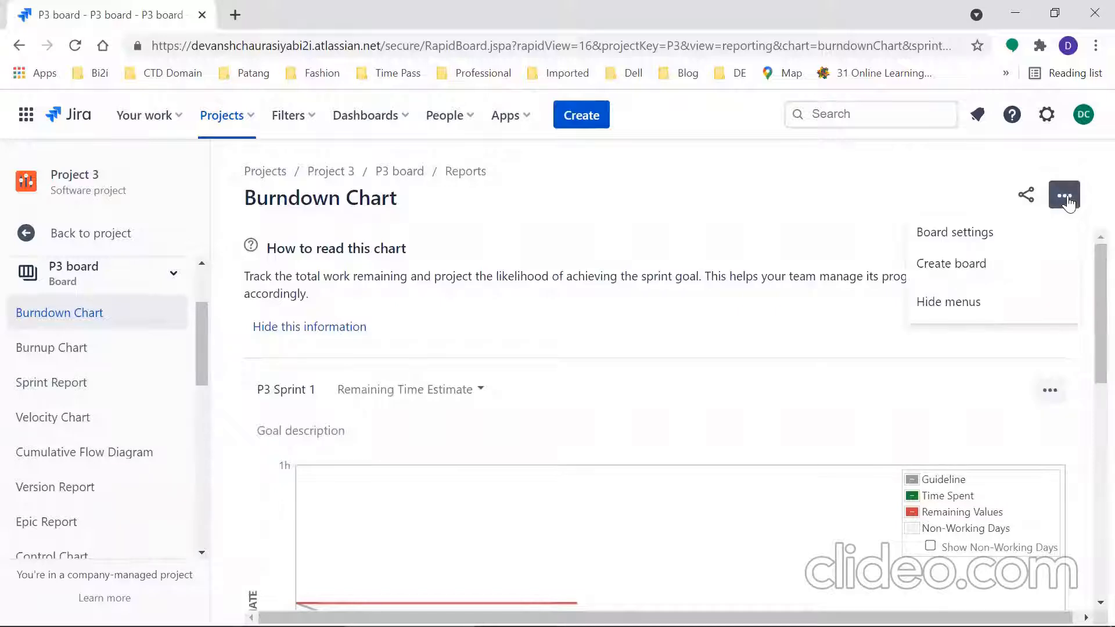
pyautogui.click(957, 245)
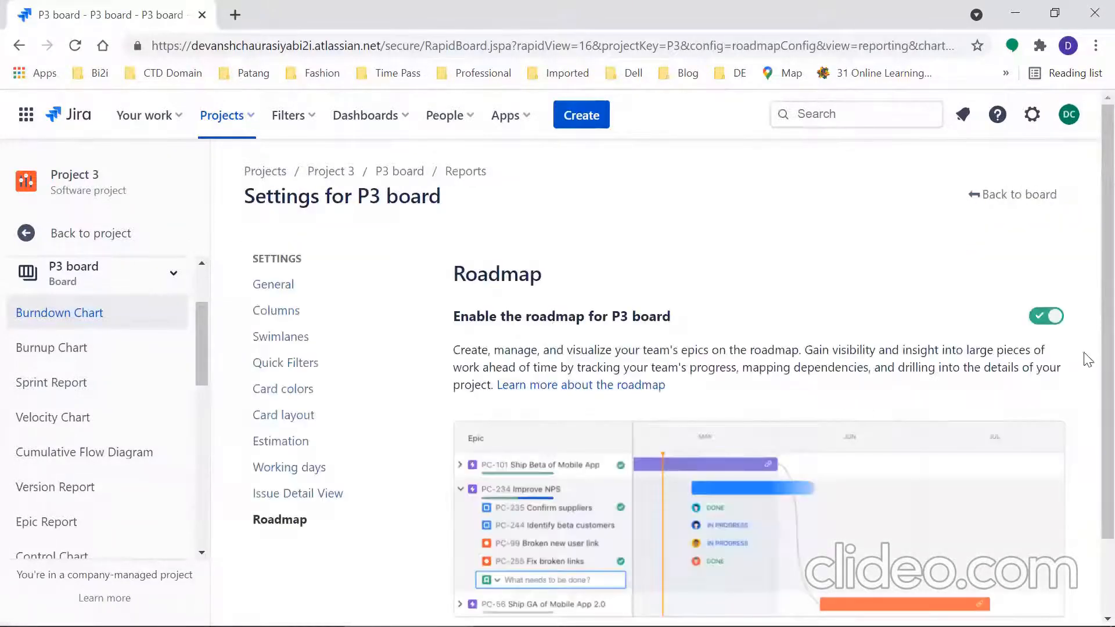
pyautogui.scroll(-2, 1088, 360)
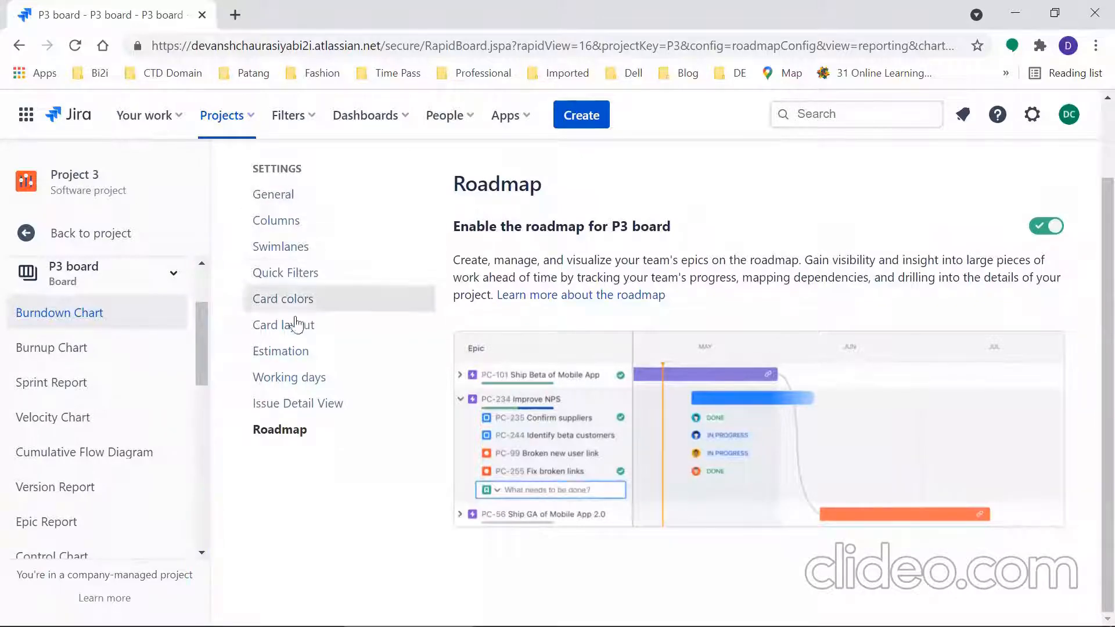
pyautogui.click(277, 196)
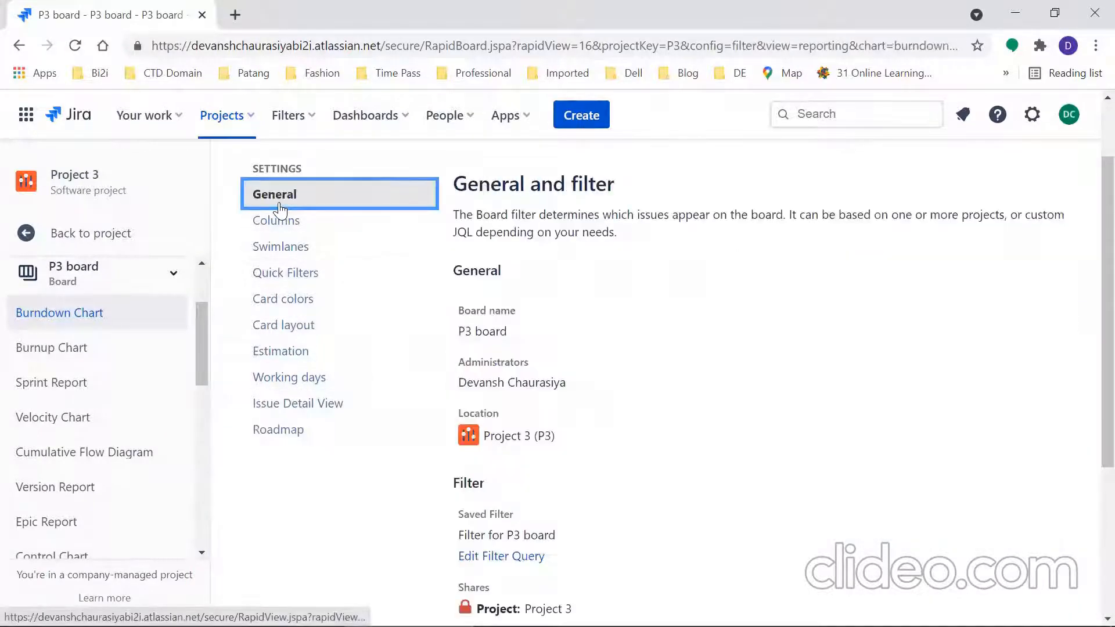
pyautogui.scroll(-4, 1091, 325)
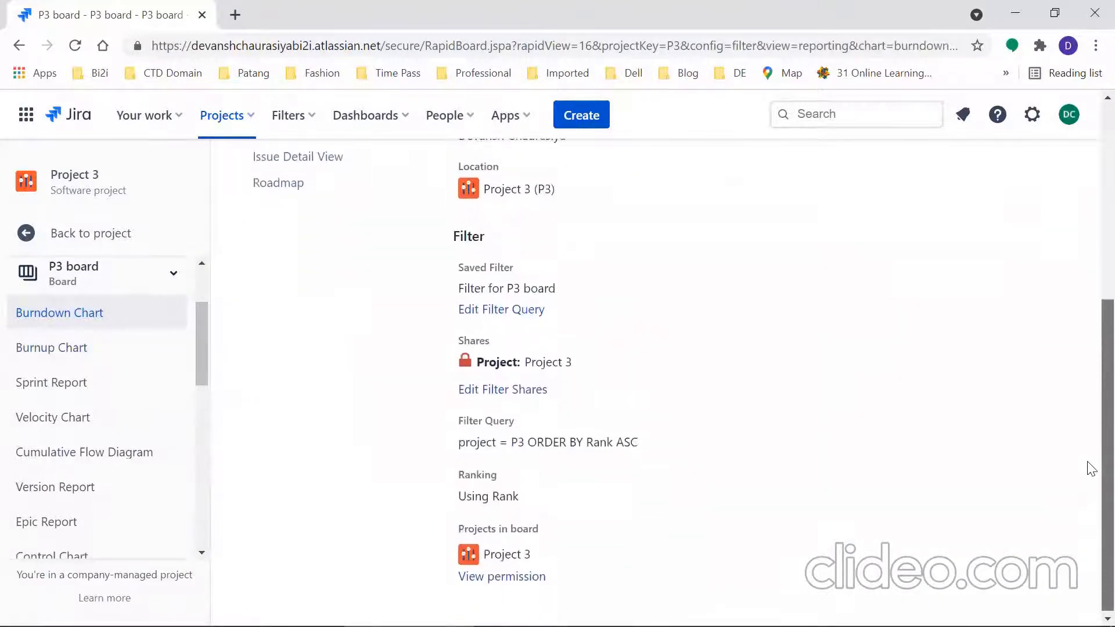
pyautogui.scroll(5, 1090, 464)
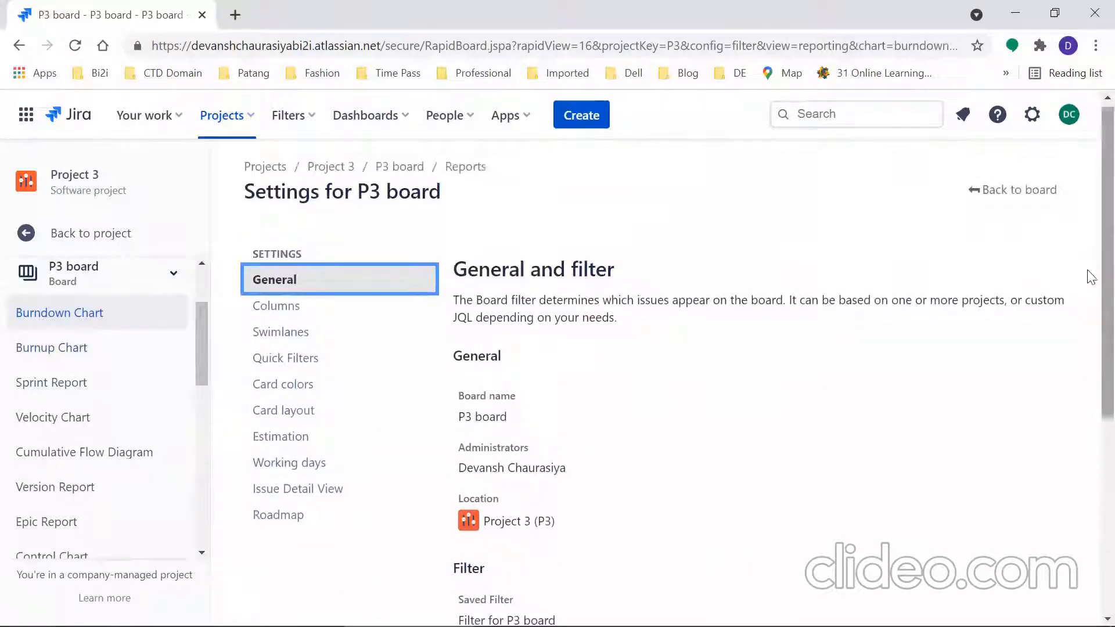
# Step: Open the column management settings and set the column constraint to Issue Count
pyautogui.click(325, 304)
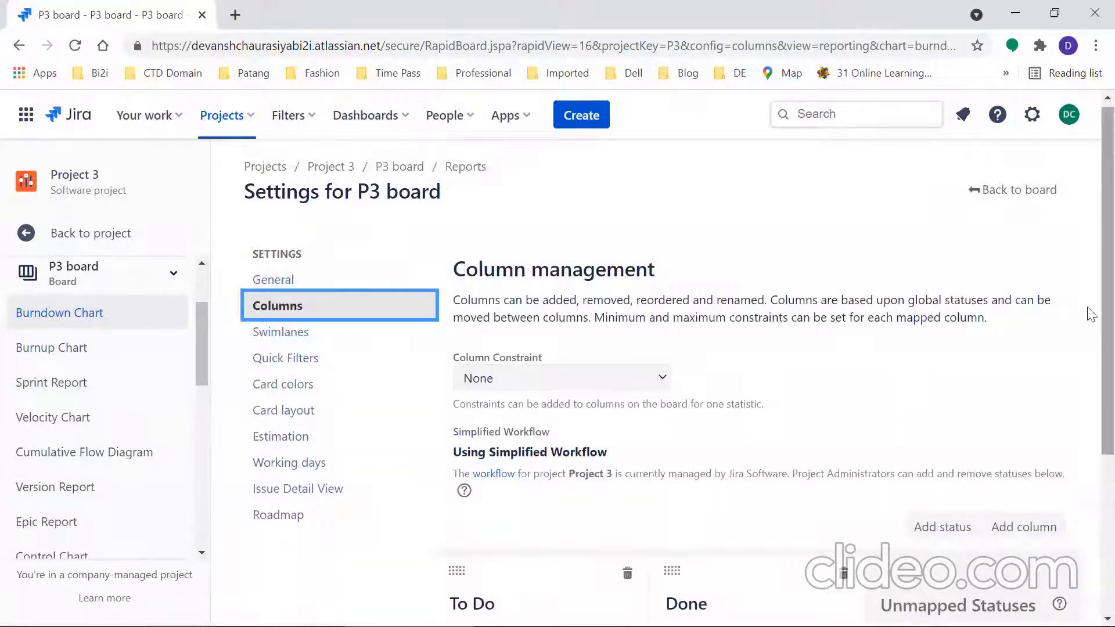
pyautogui.scroll(-2, 1088, 326)
pyautogui.scroll(1, 1092, 398)
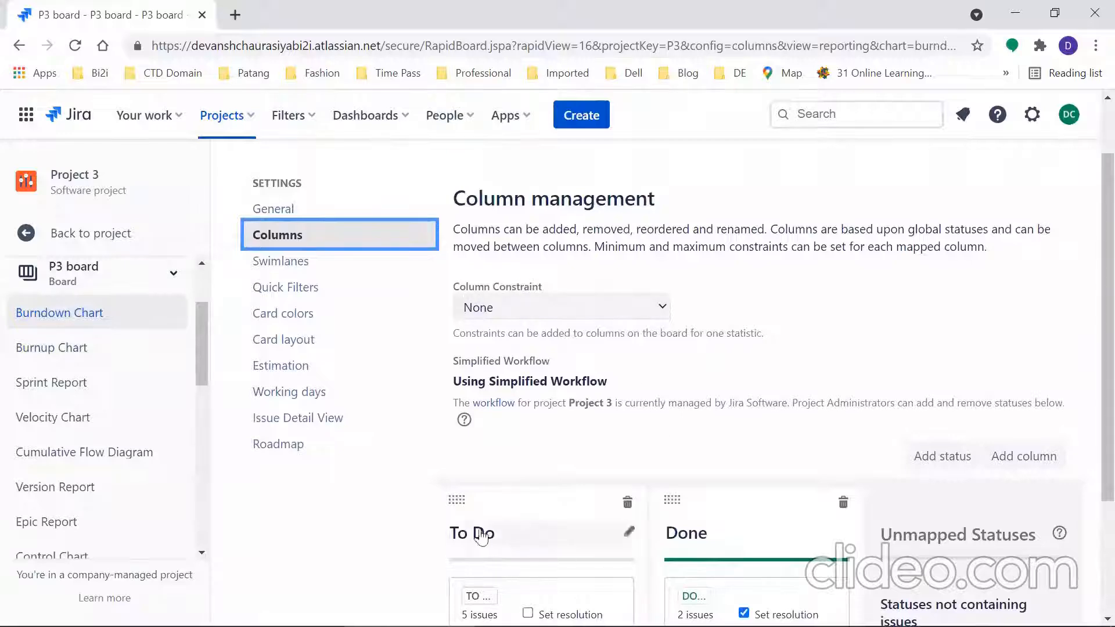
pyautogui.click(510, 304)
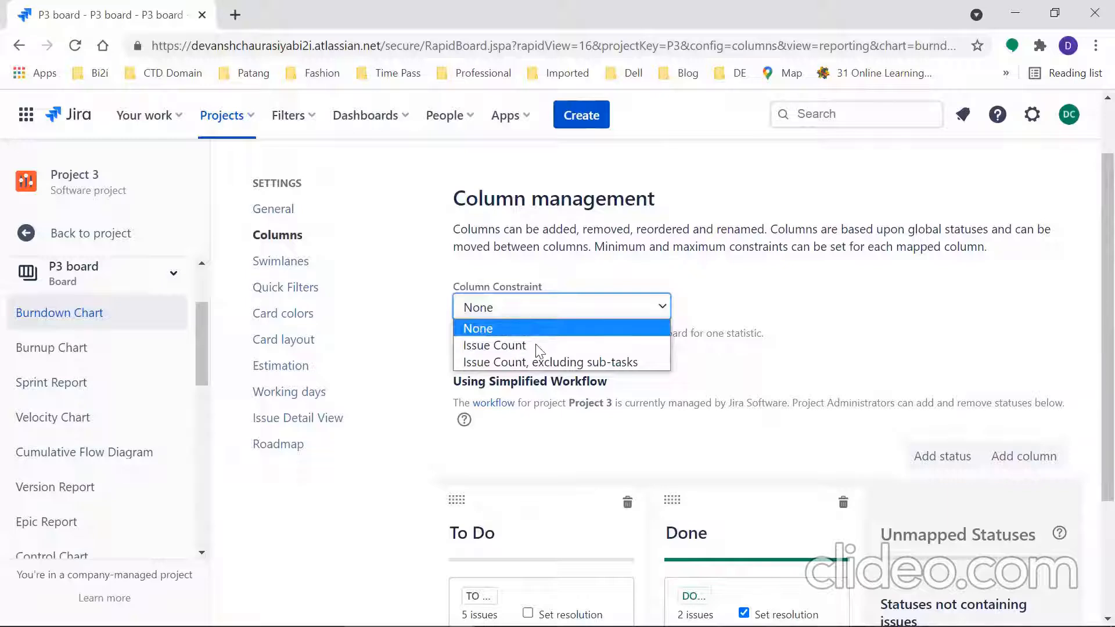
pyautogui.click(635, 341)
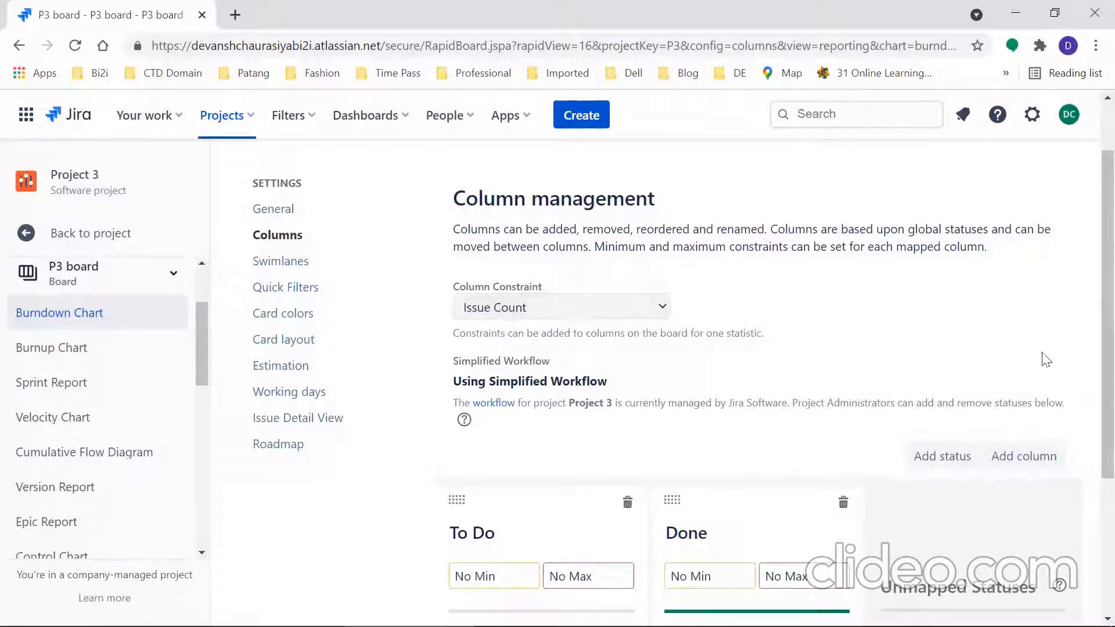
# Step: Set the Done column's maximum constraint to 100 and clear the value again
pyautogui.scroll(-2, 1091, 351)
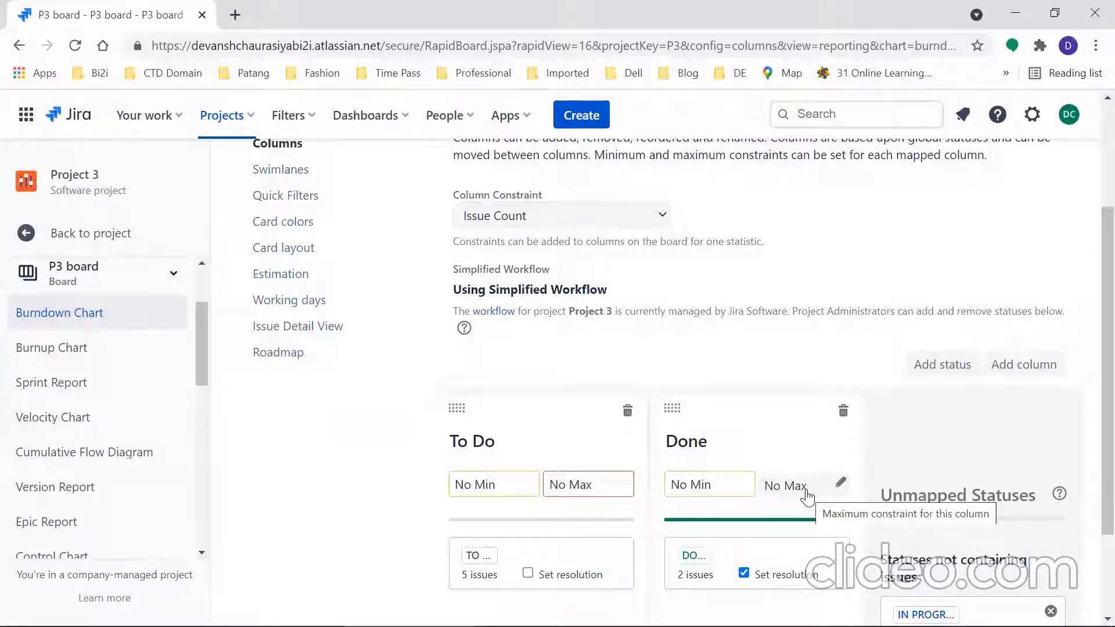
pyautogui.click(777, 482)
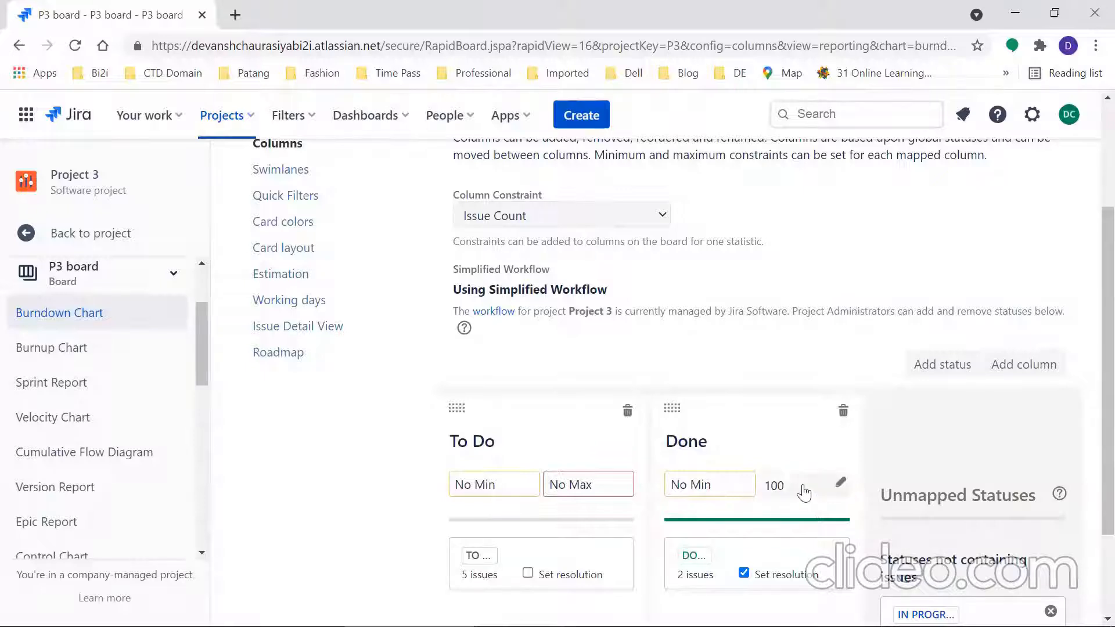
pyautogui.click(782, 487)
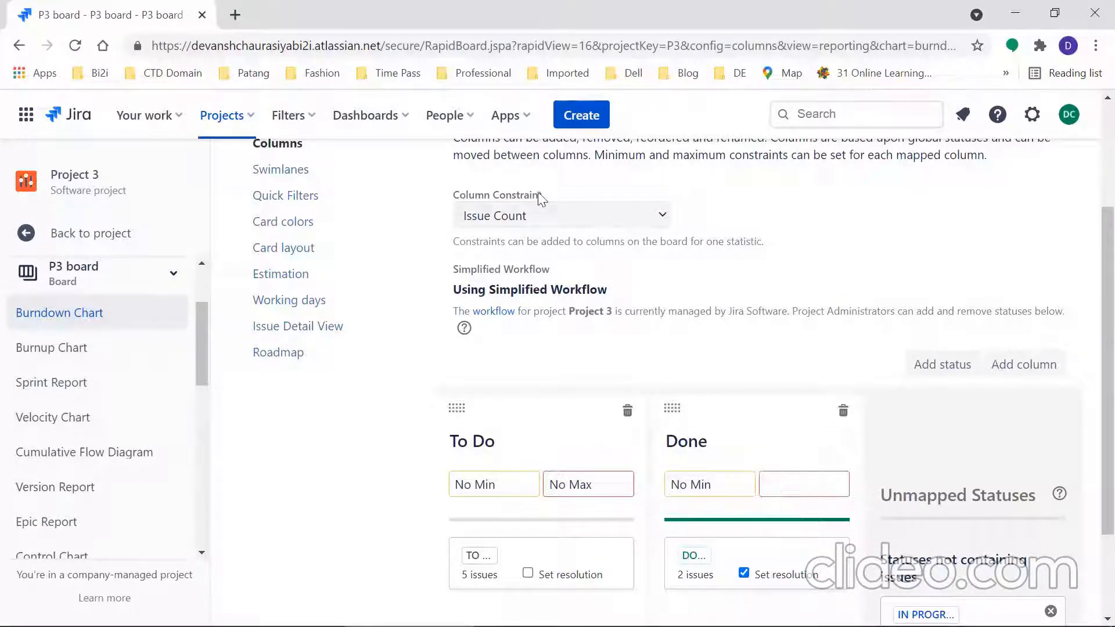
# Step: Set the board's column constraint to None and view the options for adding a status
pyautogui.click(530, 216)
pyautogui.click(500, 239)
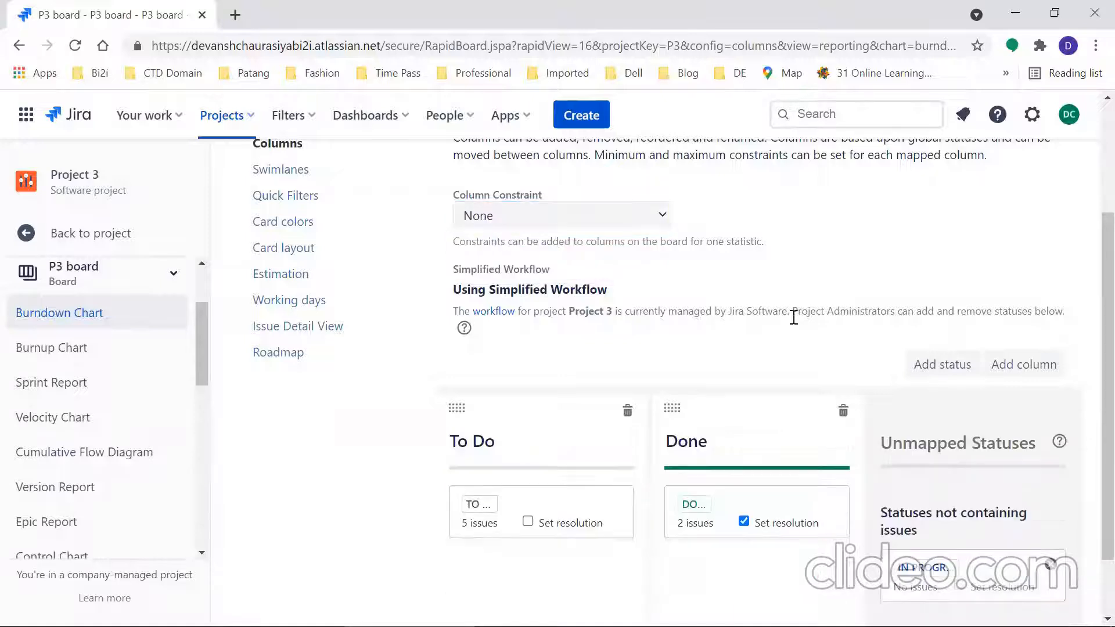
pyautogui.scroll(-2, 1091, 399)
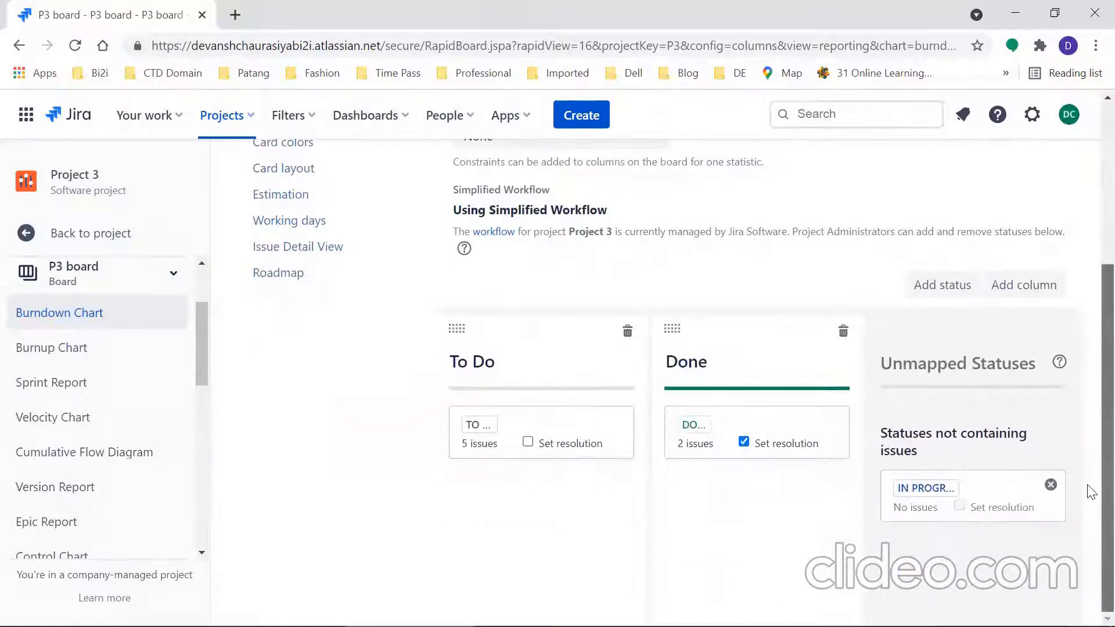
pyautogui.scroll(1, 1087, 442)
pyautogui.scroll(-1, 1086, 459)
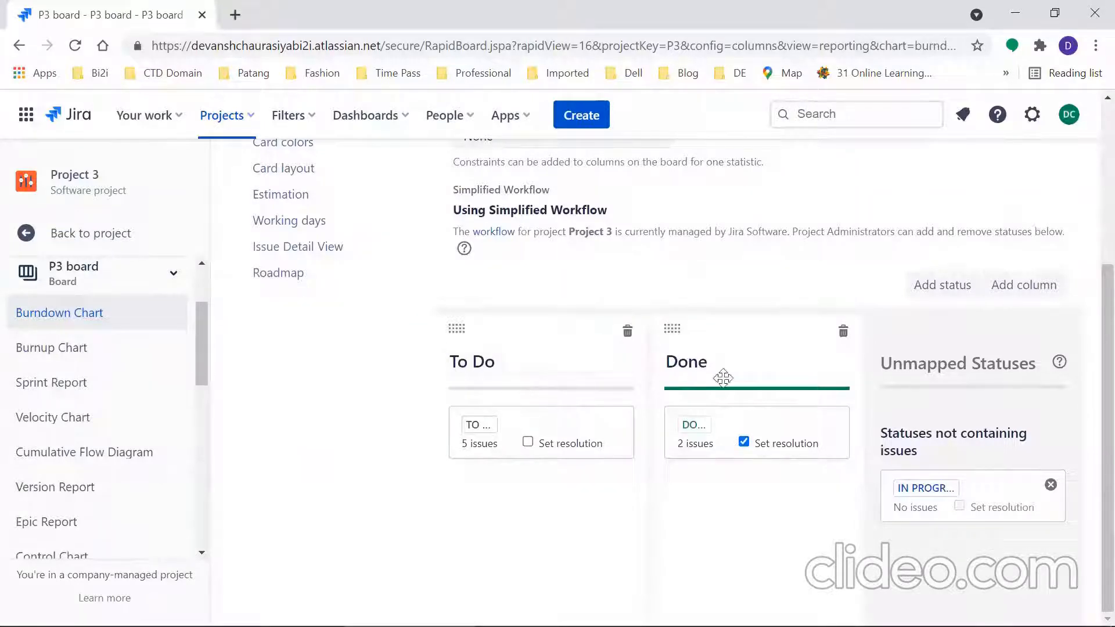
pyautogui.click(944, 289)
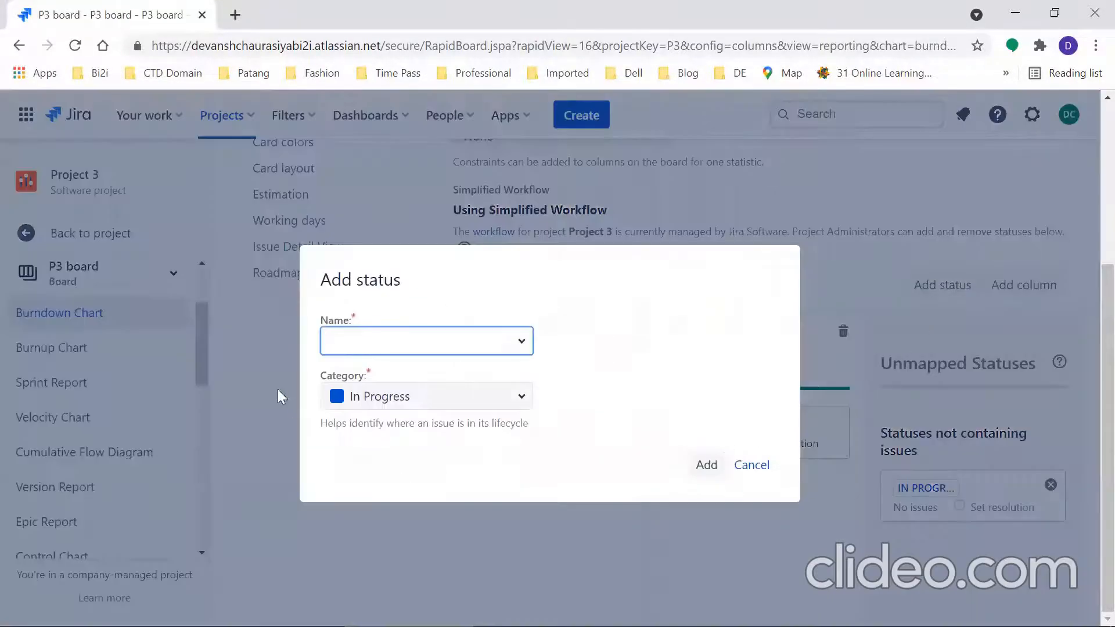
pyautogui.click(752, 465)
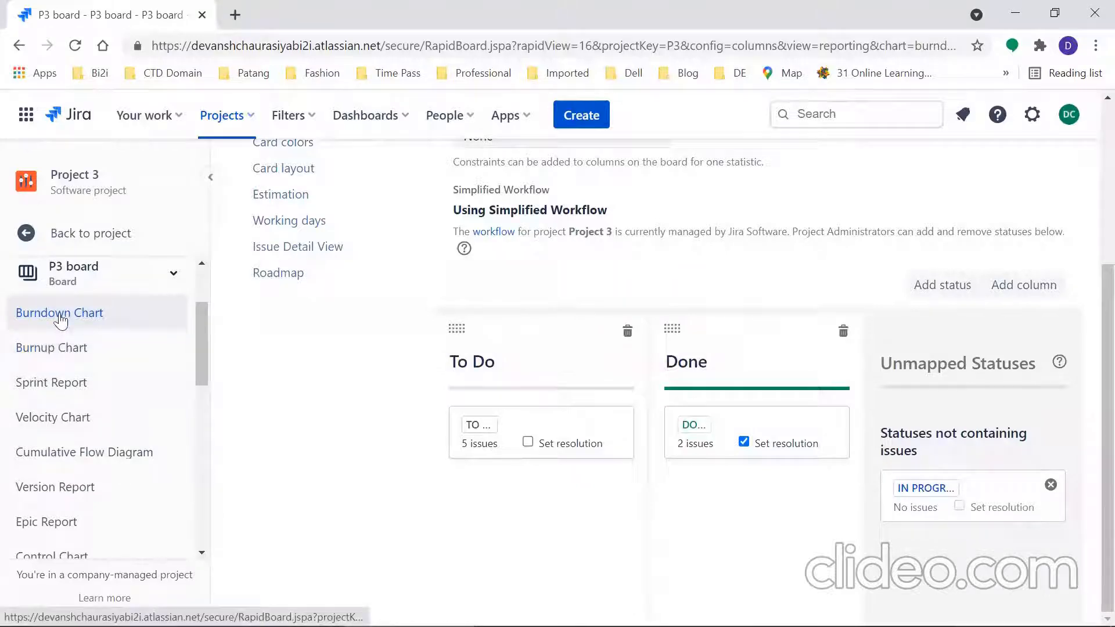
# Step: Reopen the Burndown Chart from the board settings and review its remaining time estimate line and event table
pyautogui.scroll(5, 1075, 407)
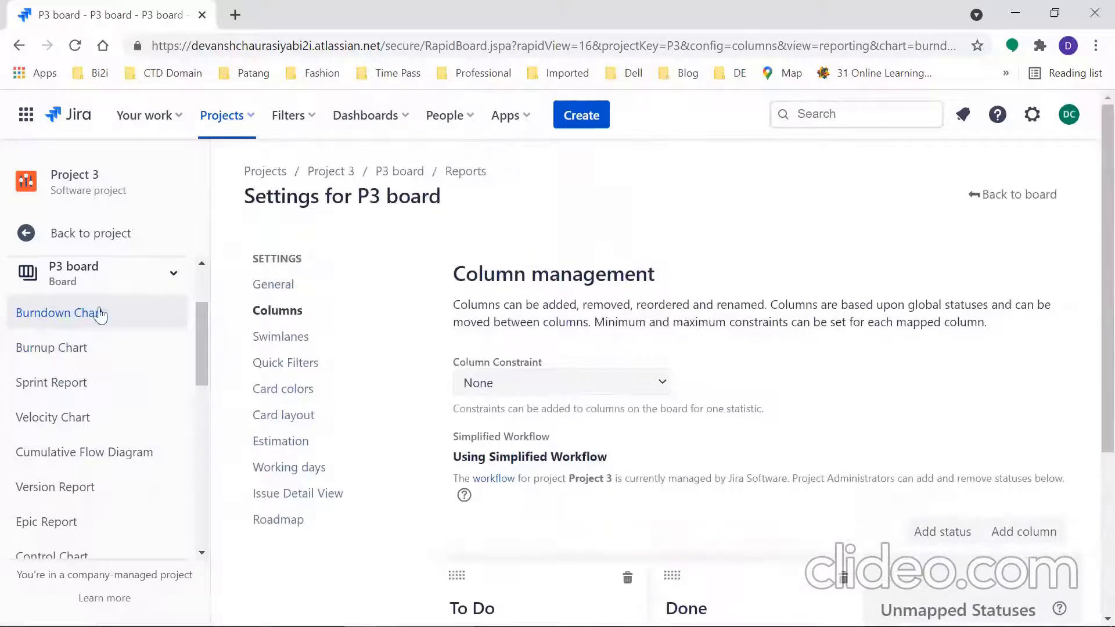
pyautogui.click(35, 321)
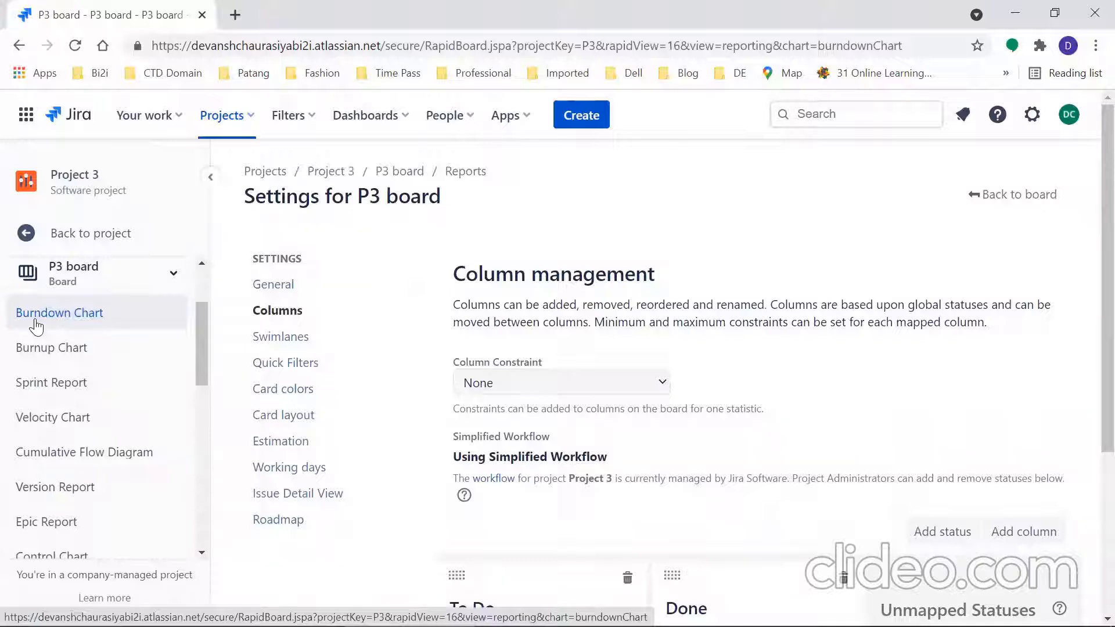
pyautogui.click(49, 348)
pyautogui.click(47, 321)
pyautogui.moveTo(1090, 349); pyautogui.dragTo(1088, 461)
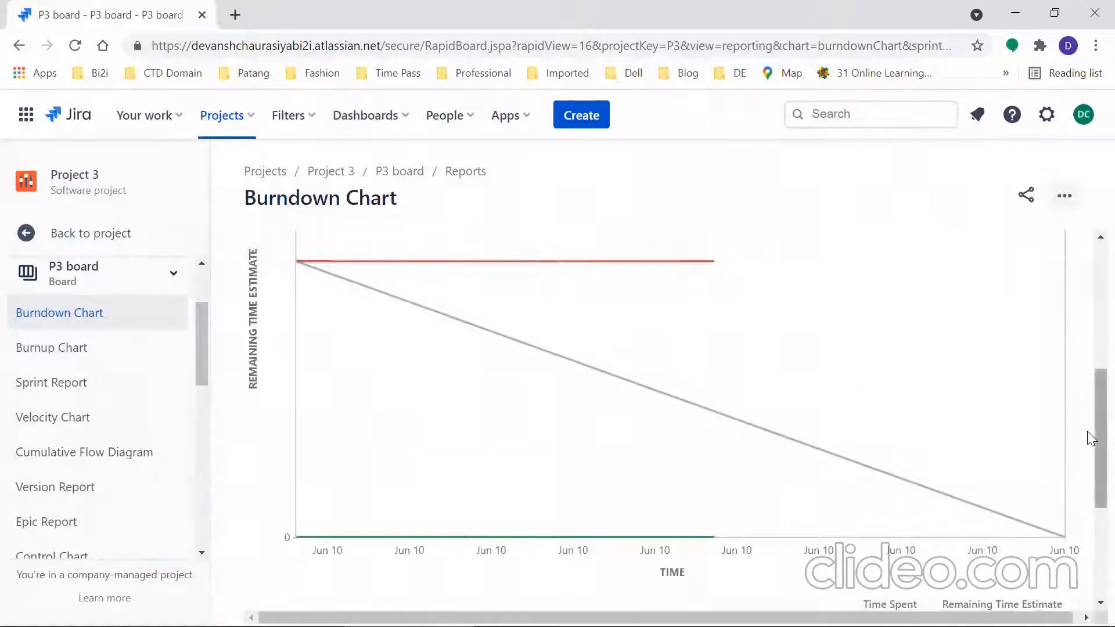
pyautogui.moveTo(1088, 438); pyautogui.dragTo(1088, 525)
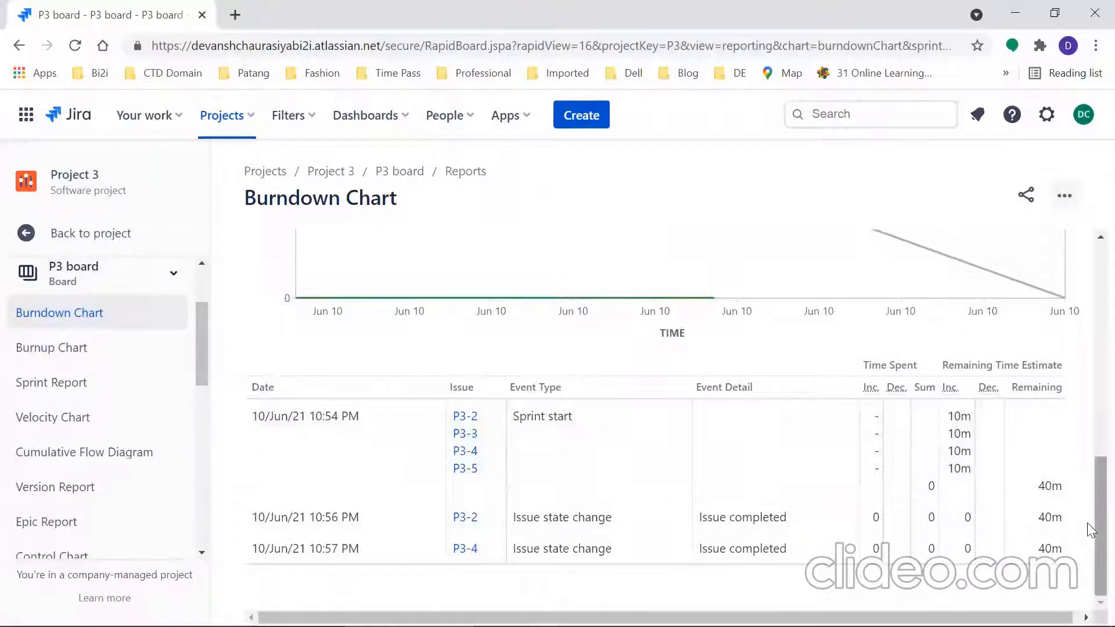
pyautogui.moveTo(1091, 539); pyautogui.dragTo(1091, 398)
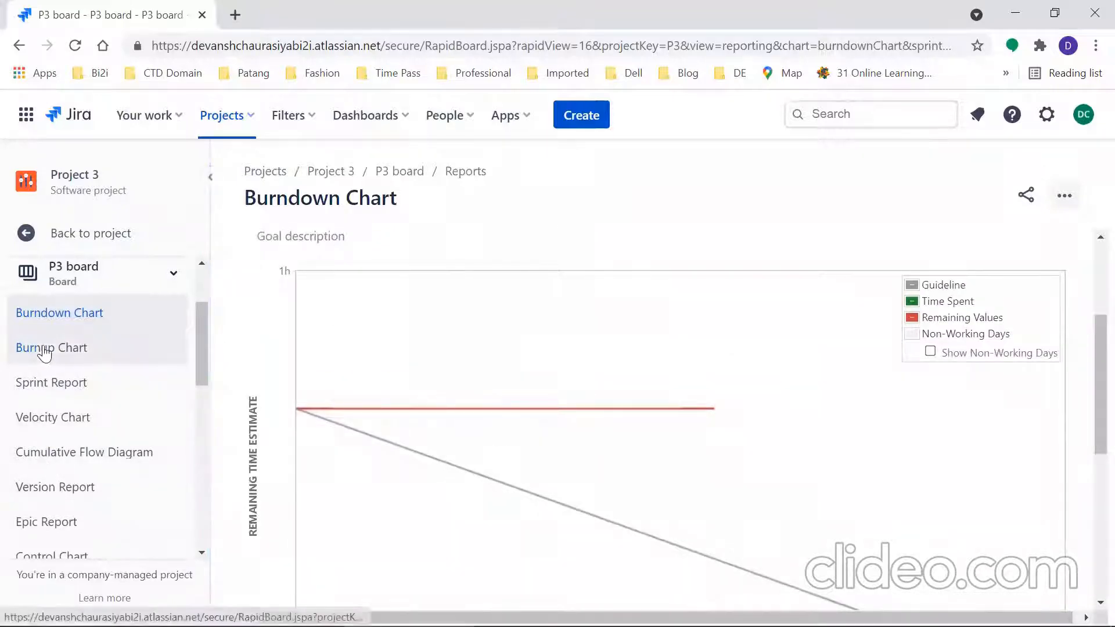
# Step: Open the project's backlog and check the issue estimates and status time totals of P3 Sprint 1
pyautogui.click(62, 233)
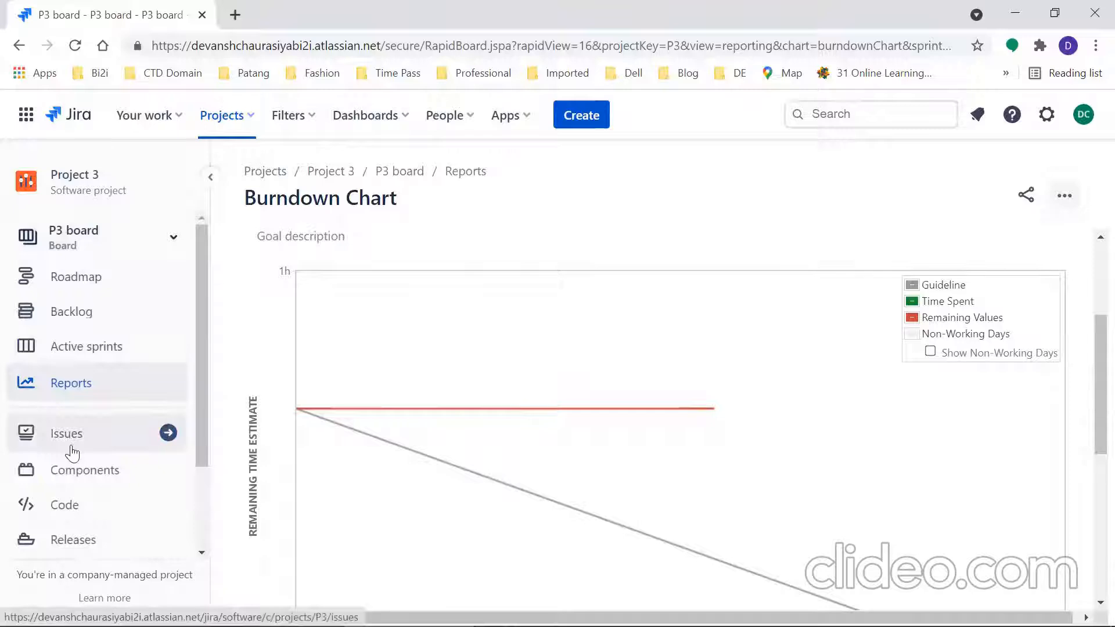
pyautogui.click(68, 316)
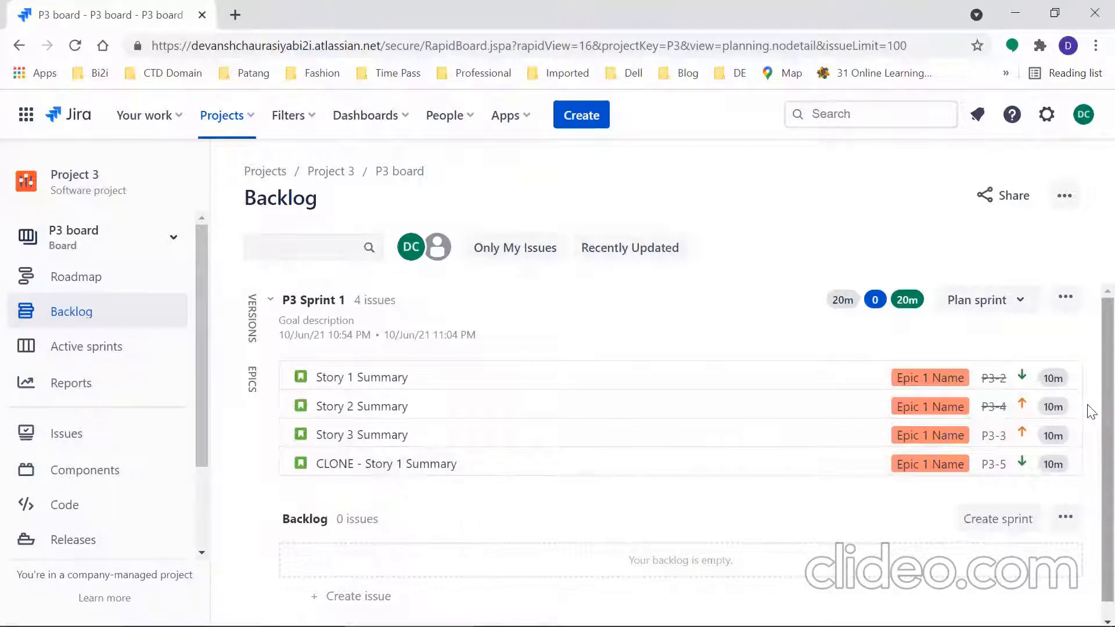
pyautogui.scroll(-1, 1092, 412)
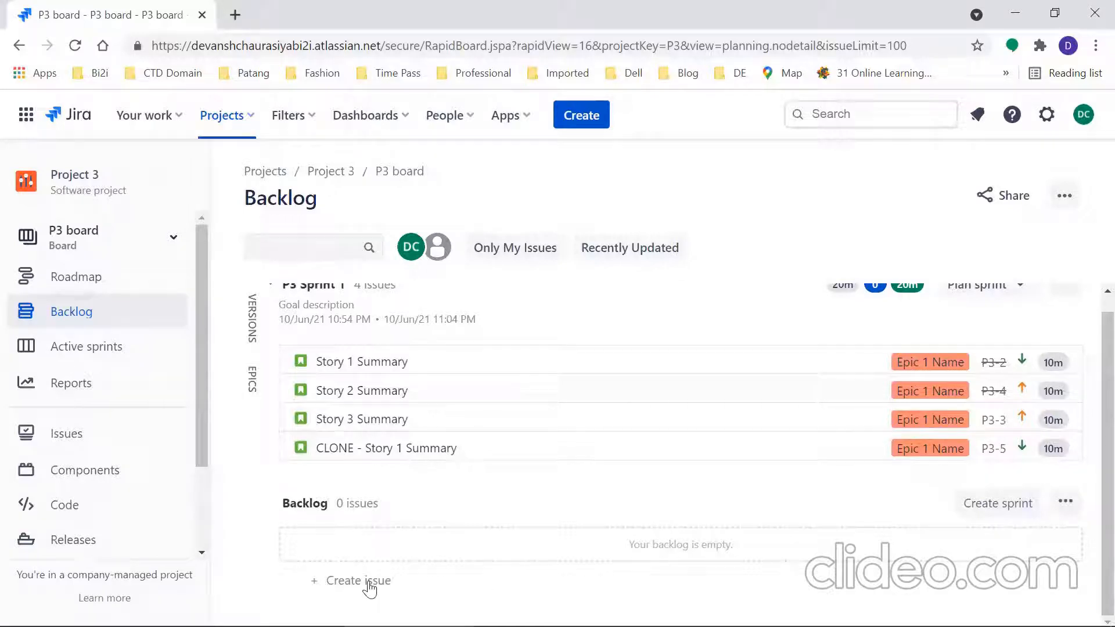
pyautogui.scroll(1, 1088, 418)
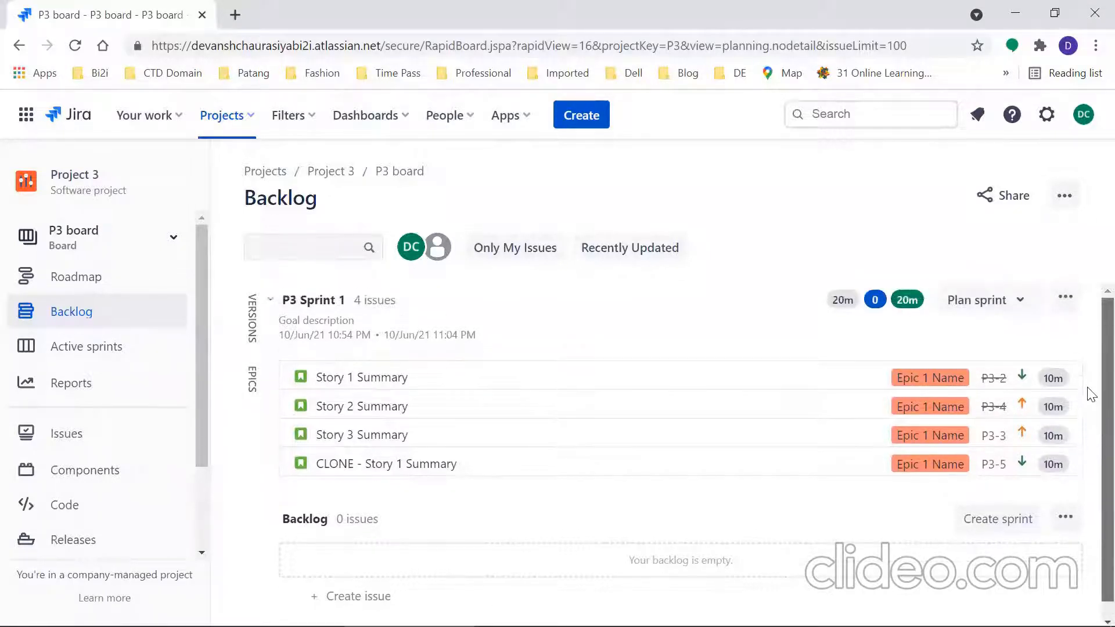
pyautogui.moveTo(842, 305)
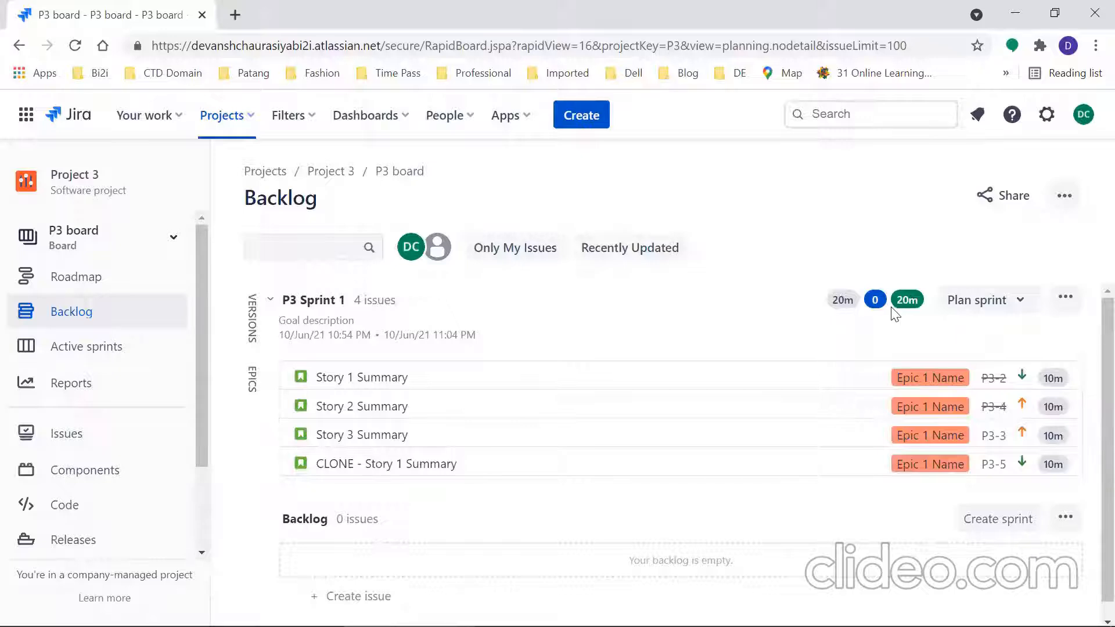
# Step: Open the Burndown Chart from all reports and inspect the first issue completion point on the remaining values line
pyautogui.click(54, 381)
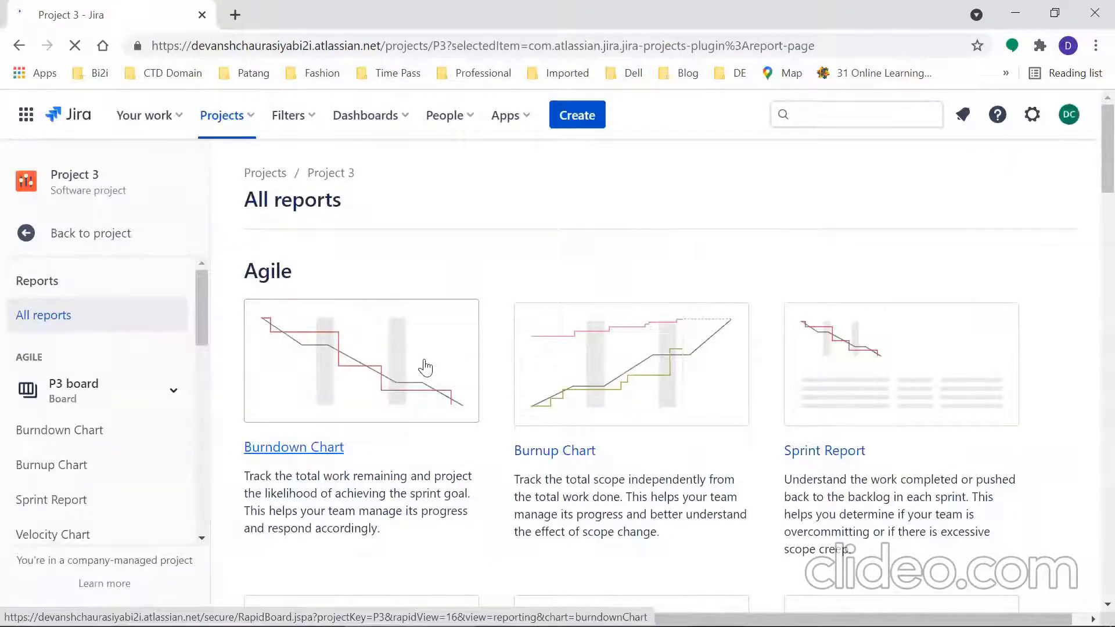
pyautogui.click(425, 367)
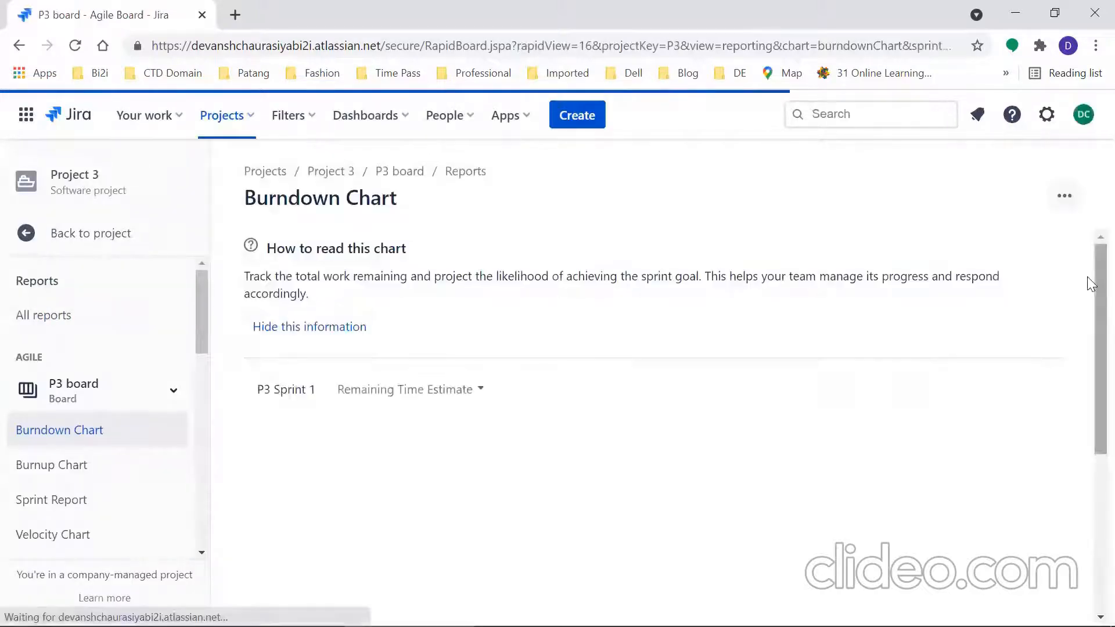
pyautogui.scroll(-5, 1091, 301)
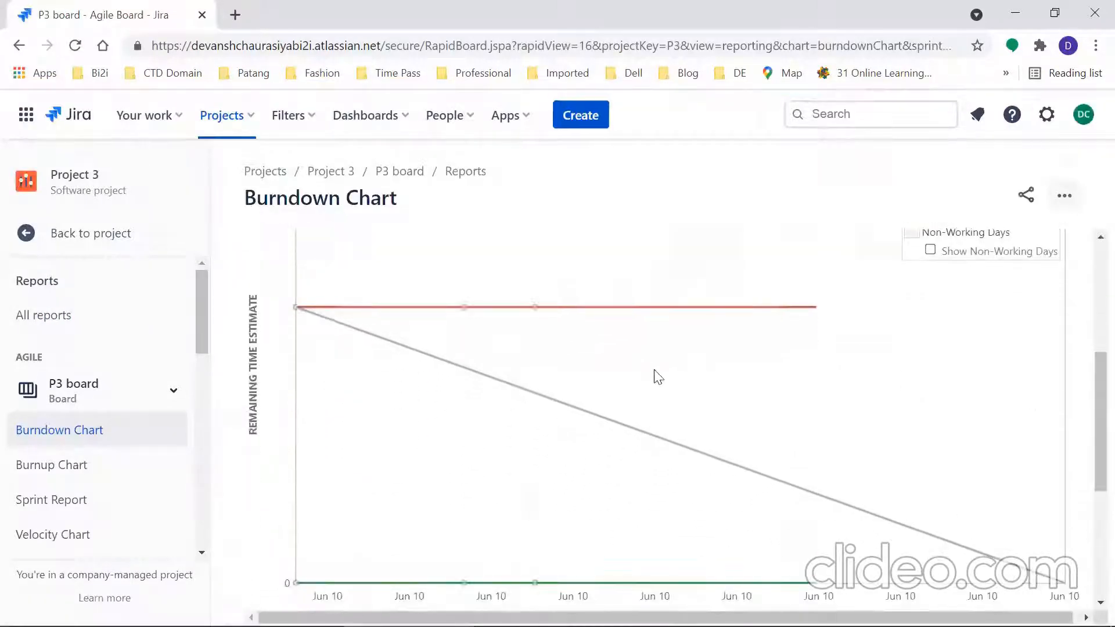
pyautogui.moveTo(462, 310)
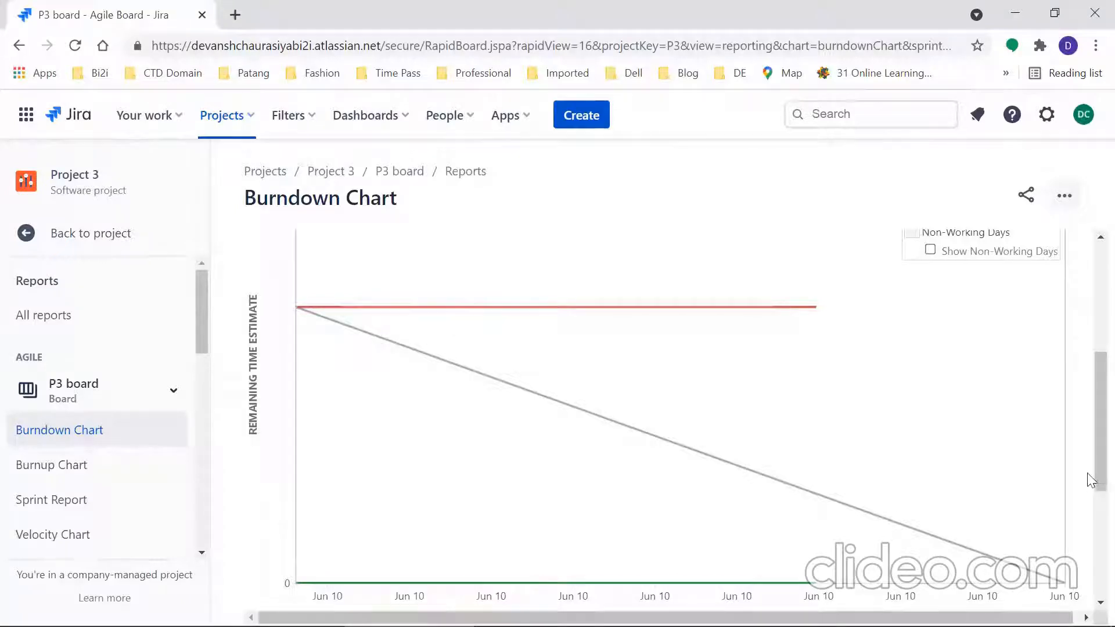
pyautogui.moveTo(1087, 466); pyautogui.dragTo(1088, 509)
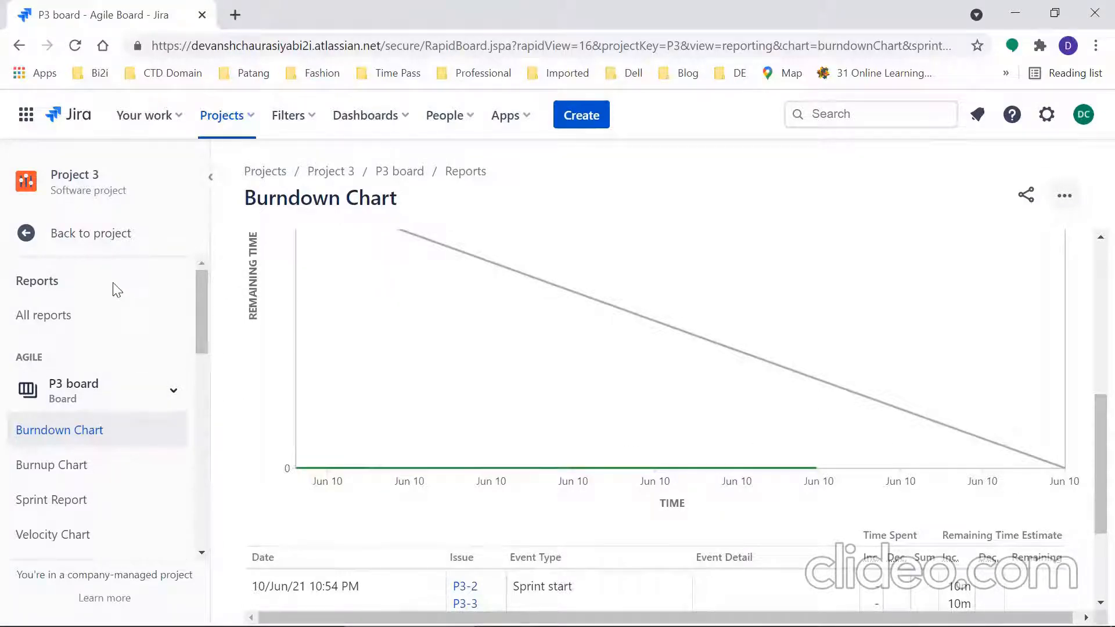
# Step: Move CLONE - Story 1 Summary (P3-5) from To Do to Done in the active sprint
pyautogui.click(117, 233)
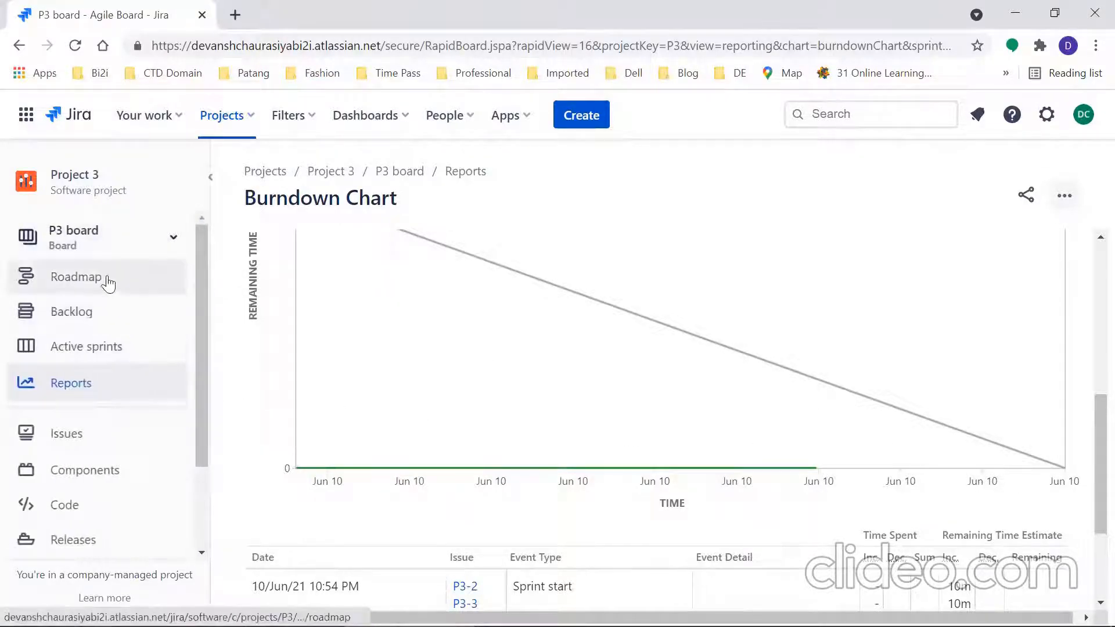
pyautogui.click(88, 313)
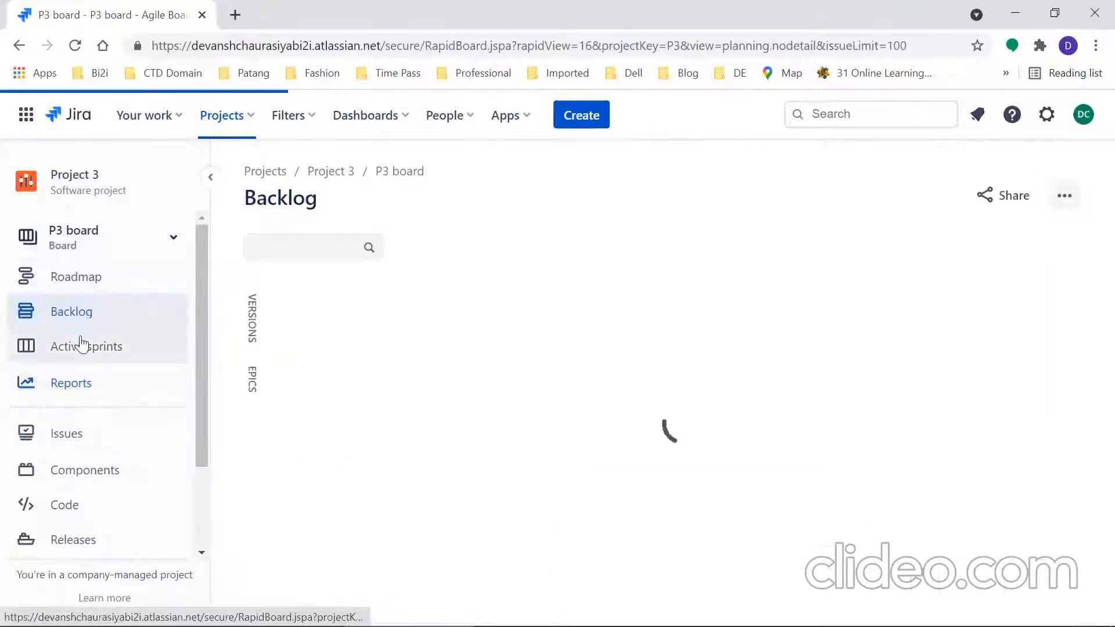
pyautogui.click(81, 347)
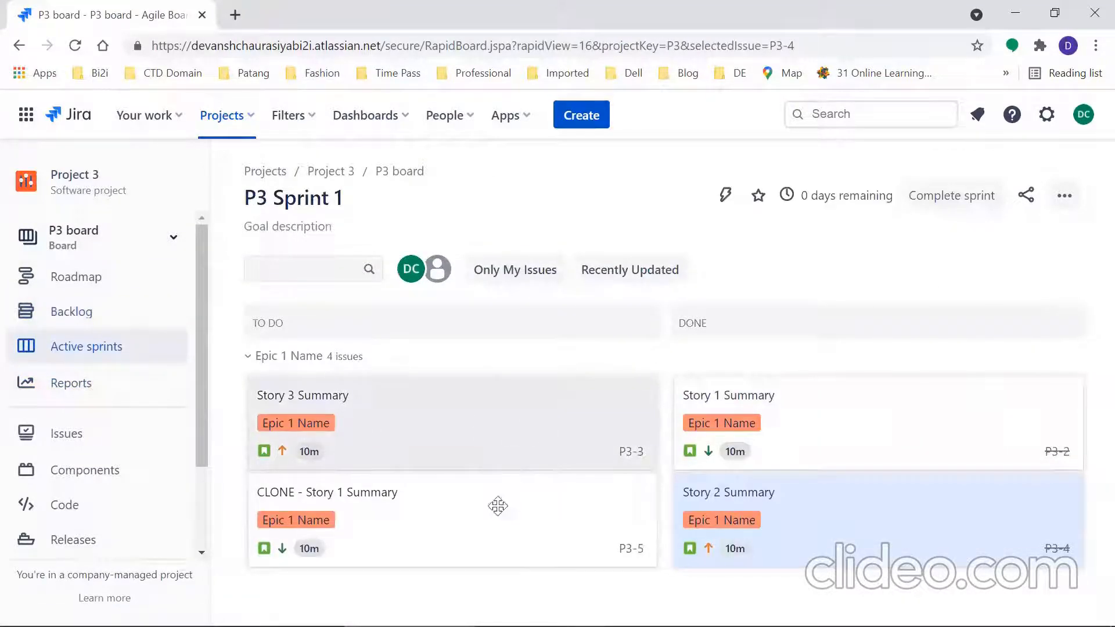
pyautogui.moveTo(377, 523)
pyautogui.mouseDown()
pyautogui.moveTo(688, 580)
pyautogui.moveTo(804, 481)
pyautogui.moveTo(789, 479)
pyautogui.mouseUp()
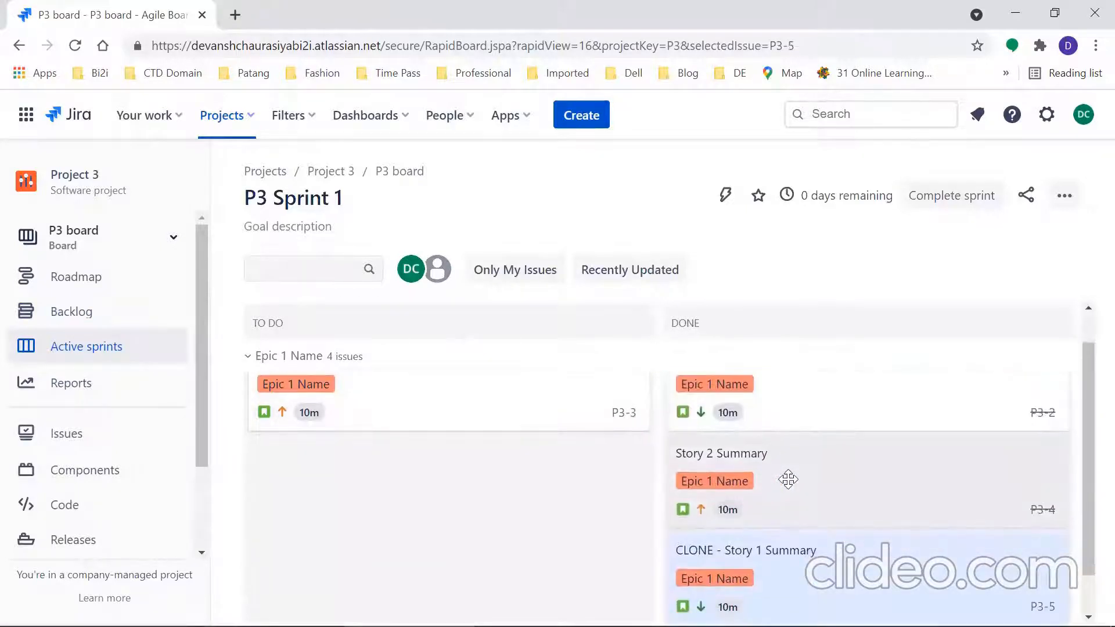
# Step: Reopen the Burndown Chart and inspect the P3-5 completion points on the remaining values and time spent lines
pyautogui.click(73, 390)
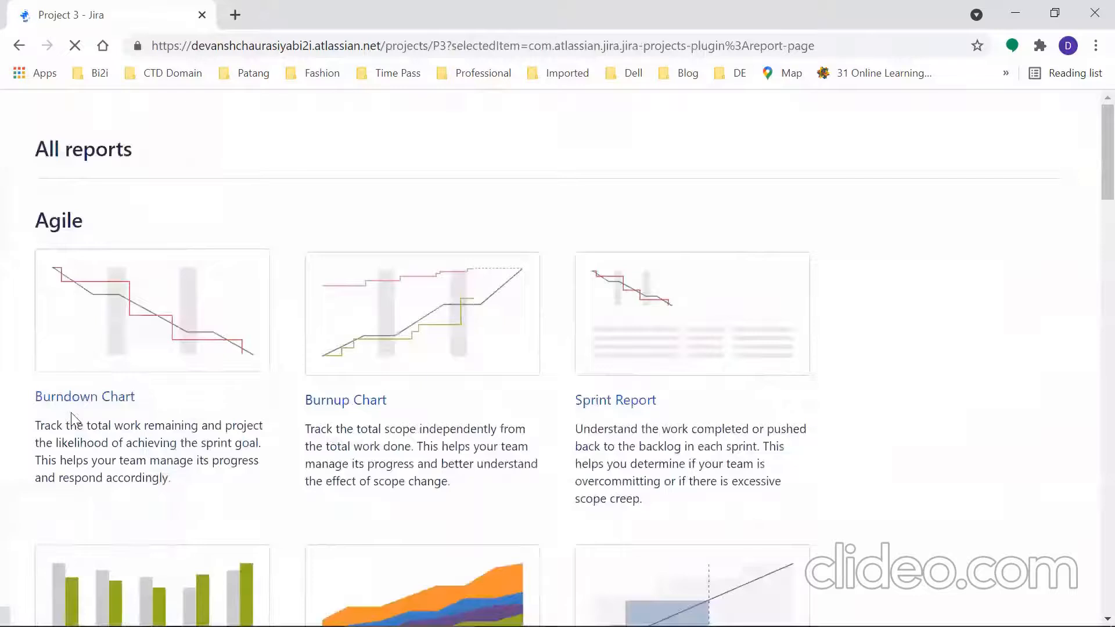
pyautogui.click(295, 351)
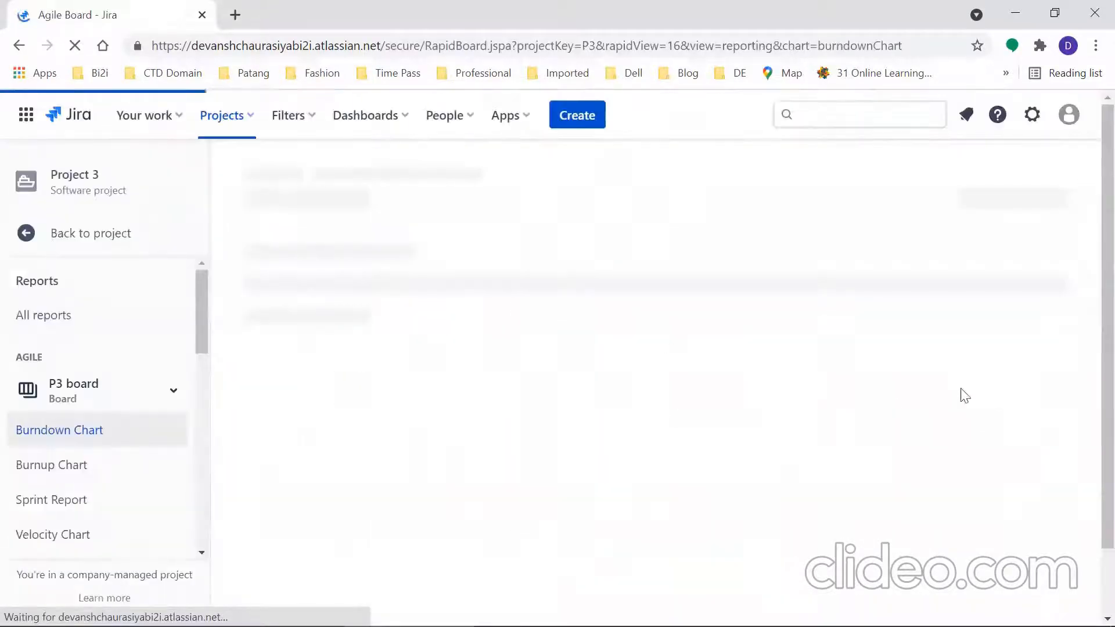
pyautogui.moveTo(1090, 311); pyautogui.dragTo(1091, 453)
pyautogui.moveTo(861, 288)
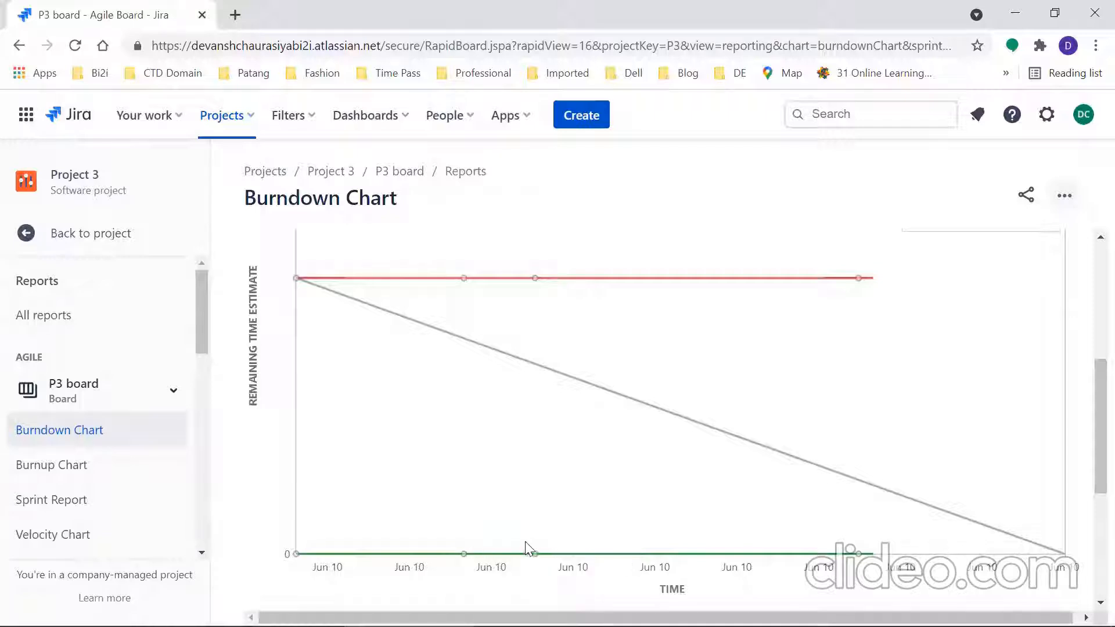
pyautogui.moveTo(862, 556)
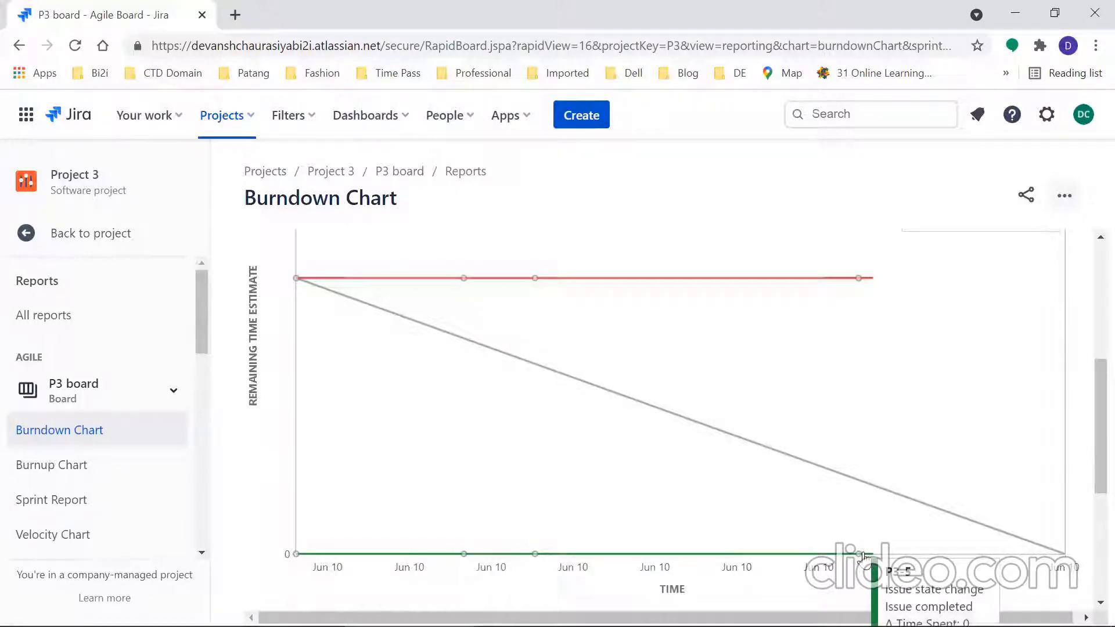
# Step: Check the active sprint board and the backlog's time totals for P3 Sprint 1
pyautogui.click(80, 242)
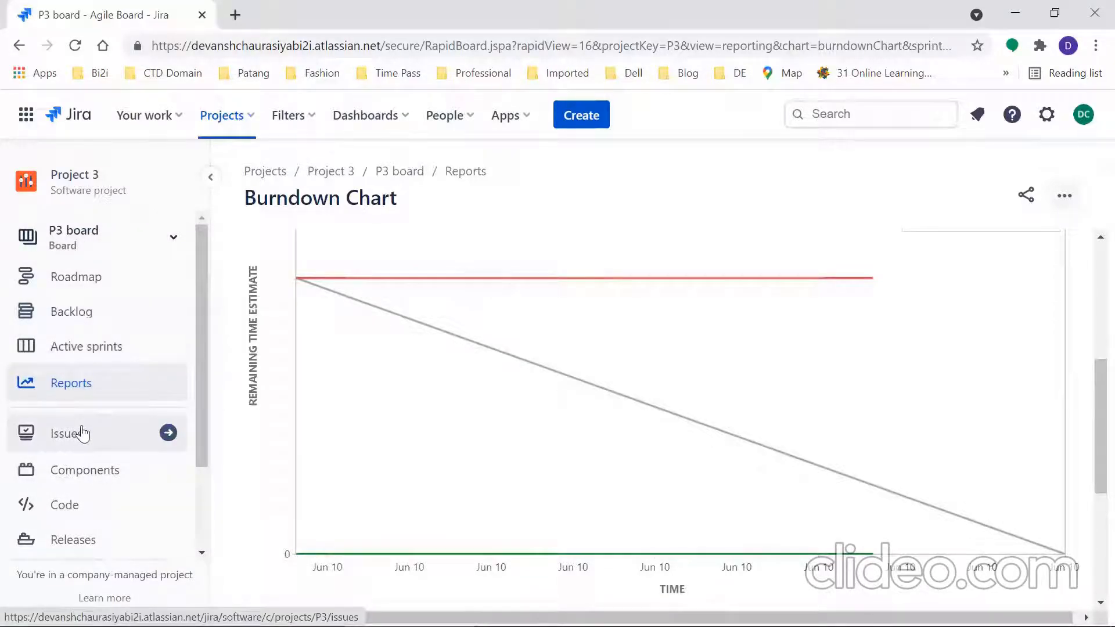
pyautogui.click(82, 357)
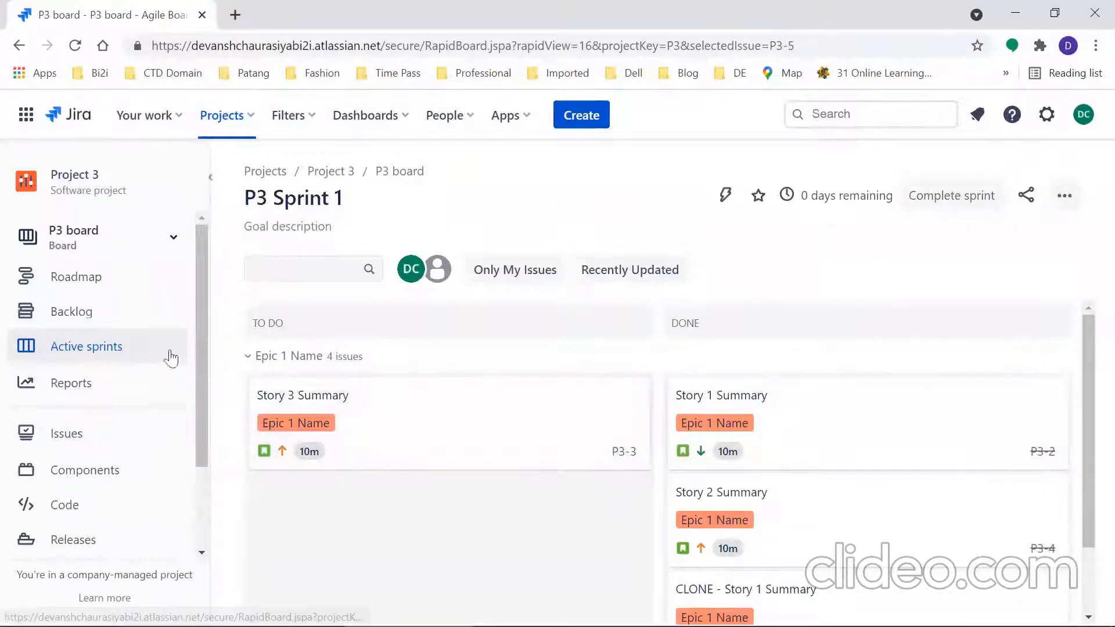
pyautogui.click(81, 314)
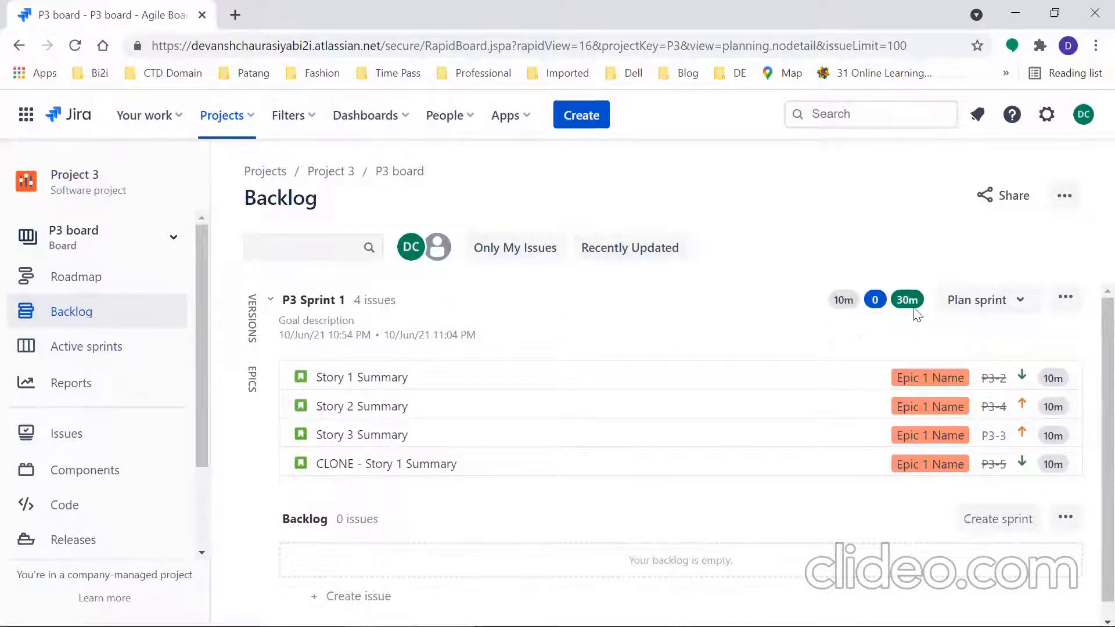
pyautogui.moveTo(916, 313)
# Step: Open Story 3 Summary (P3-3) from the backlog and log 6m of time spent in its time tracking
pyautogui.click(378, 435)
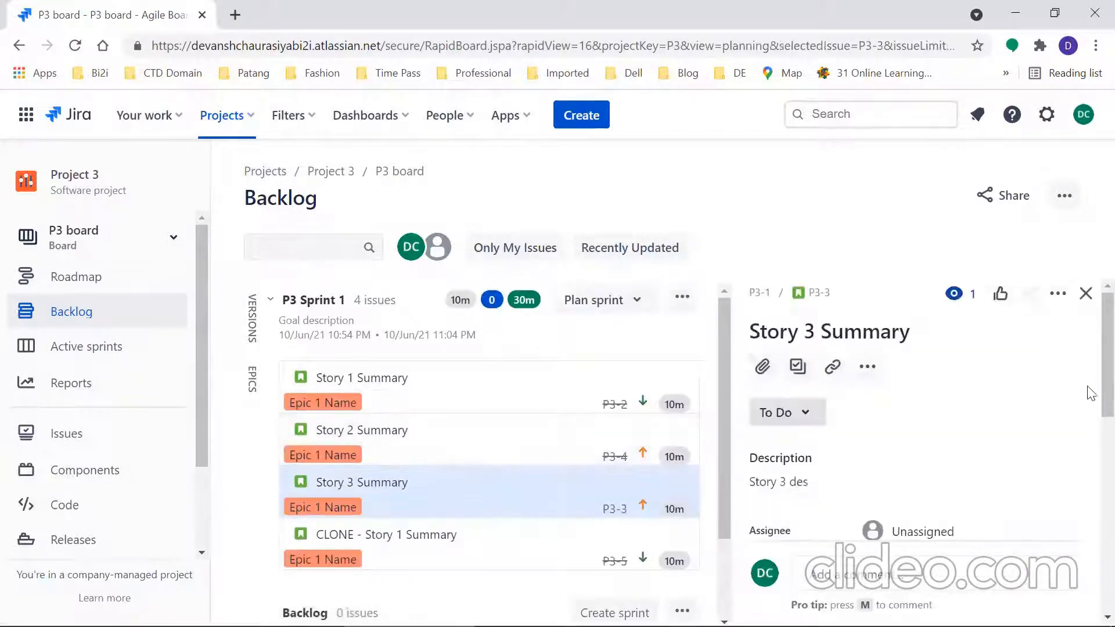
pyautogui.scroll(-4, 1091, 385)
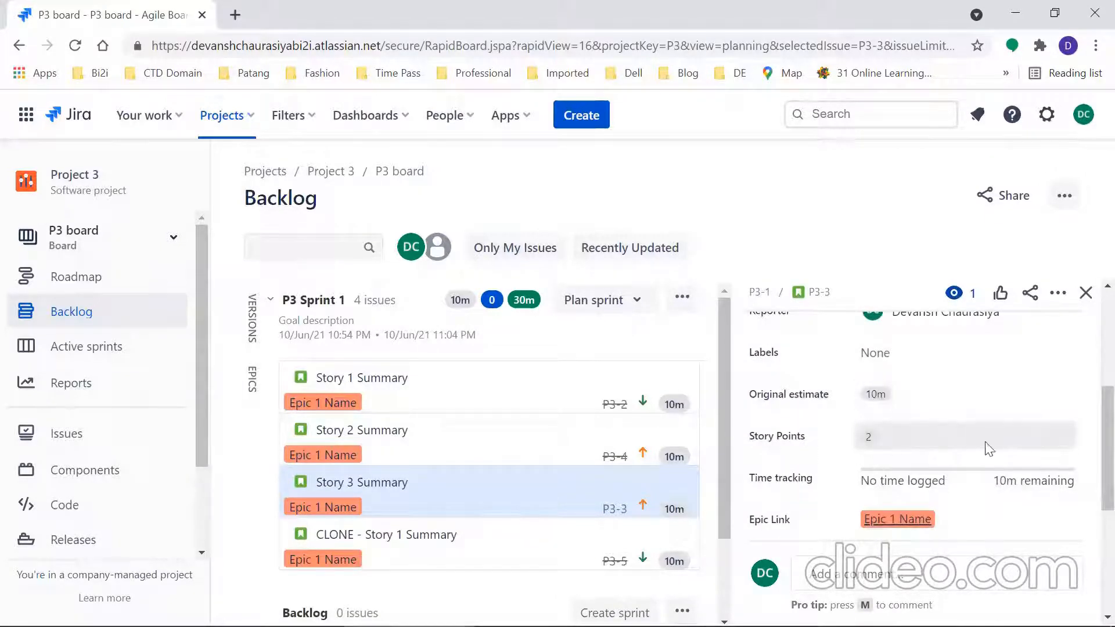
pyautogui.scroll(-3, 1089, 465)
pyautogui.scroll(1, 1092, 517)
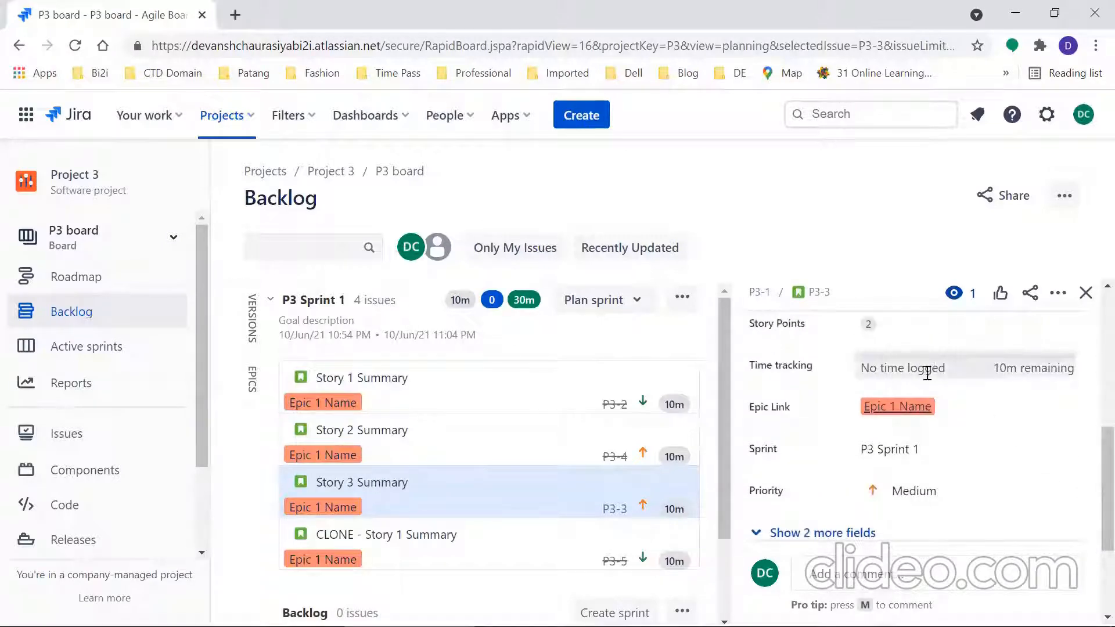
pyautogui.click(928, 371)
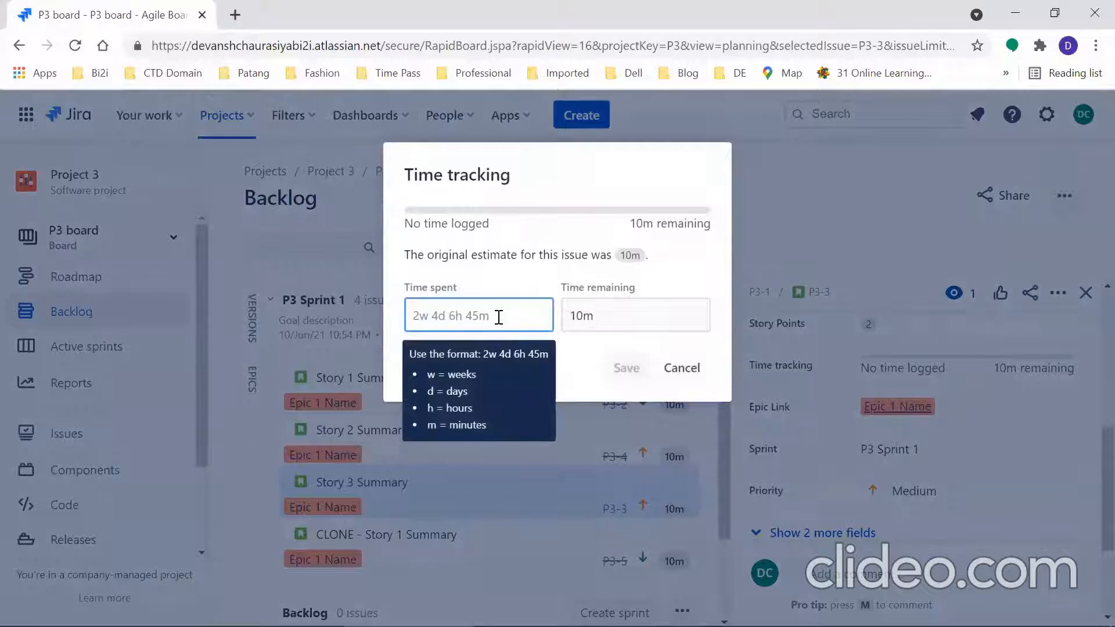
pyautogui.write('6')
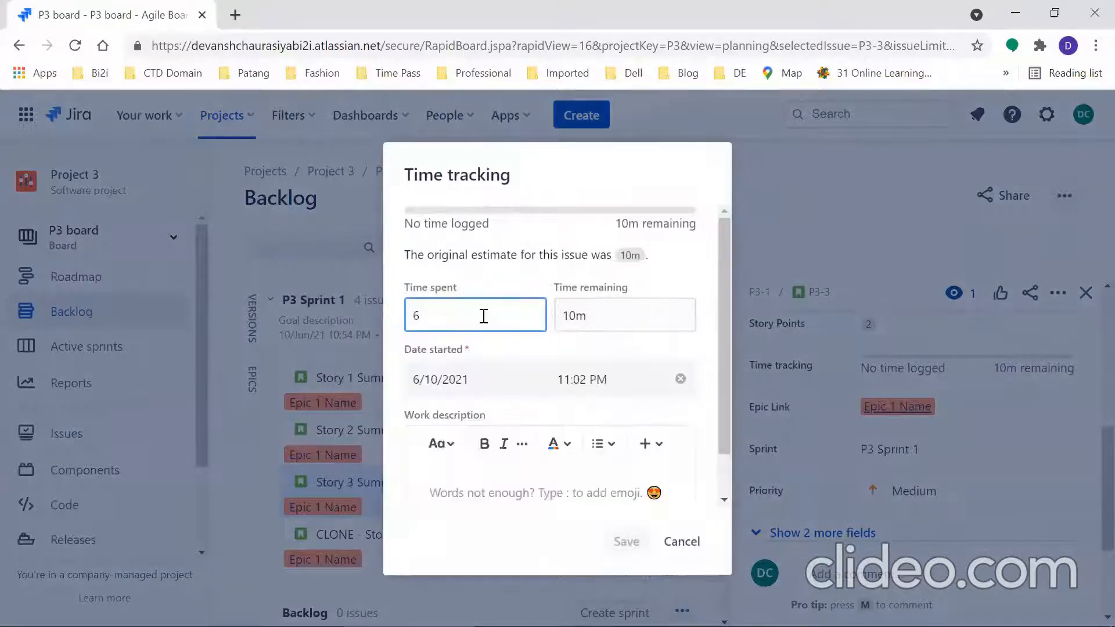
pyautogui.write('m')
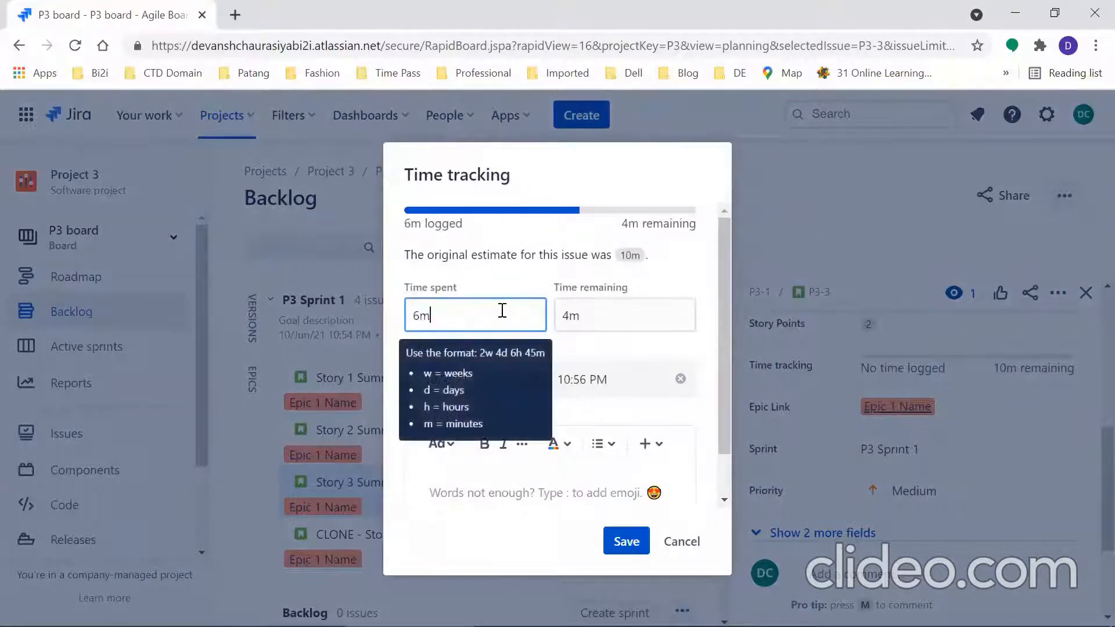
pyautogui.click(626, 542)
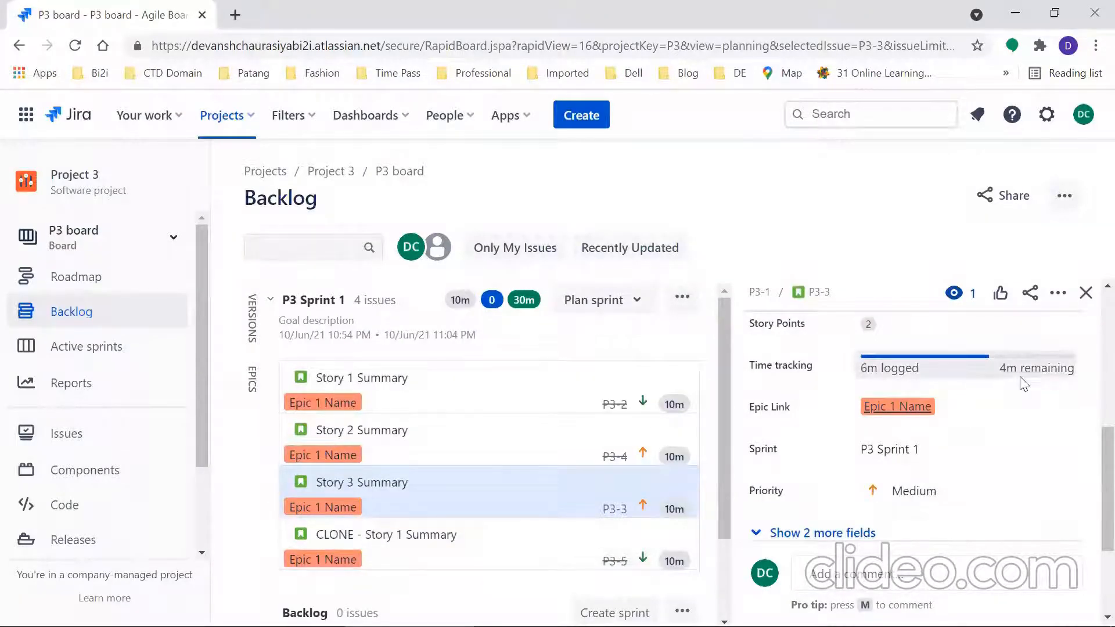
# Step: Reopen the Burndown Chart from all reports and inspect the latest change on the remaining values line
pyautogui.click(70, 384)
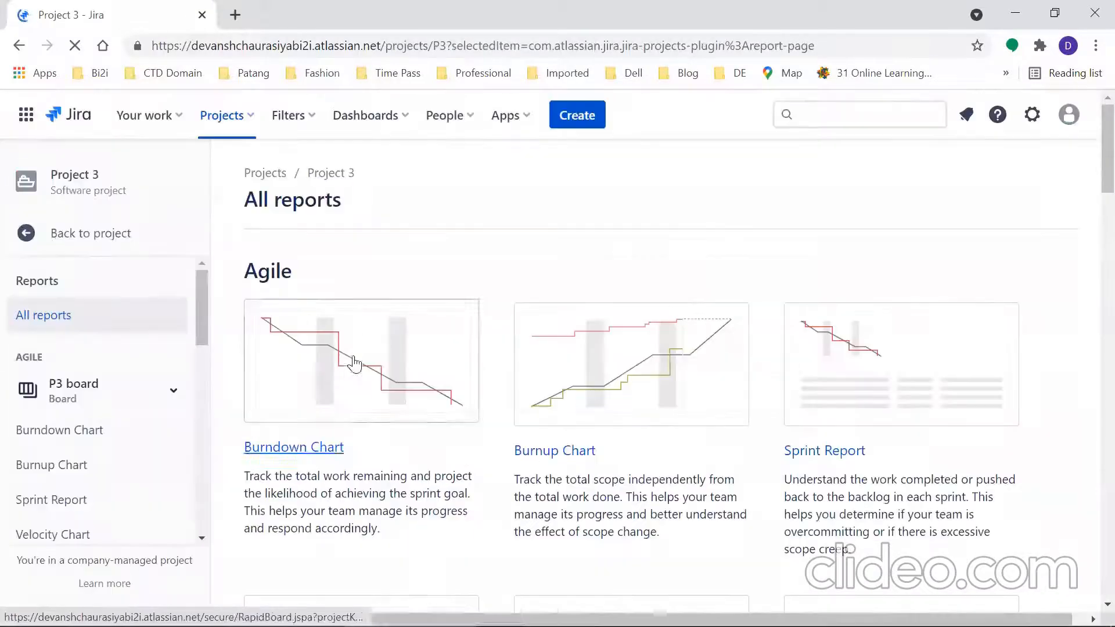
pyautogui.click(438, 336)
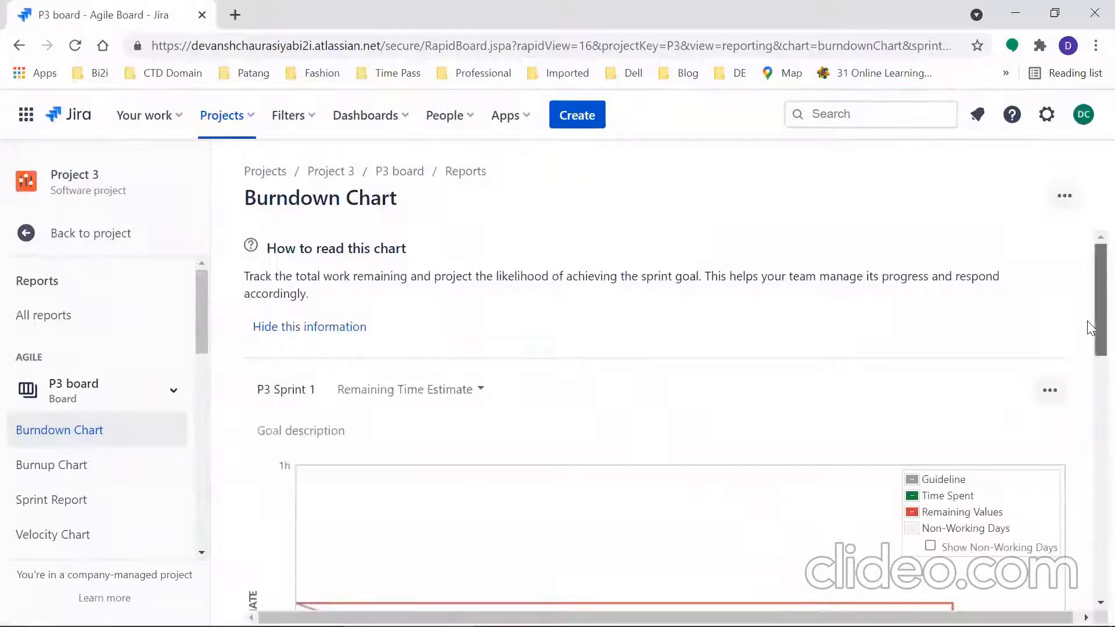
pyautogui.scroll(-3, 1087, 348)
pyautogui.scroll(-2, 1087, 395)
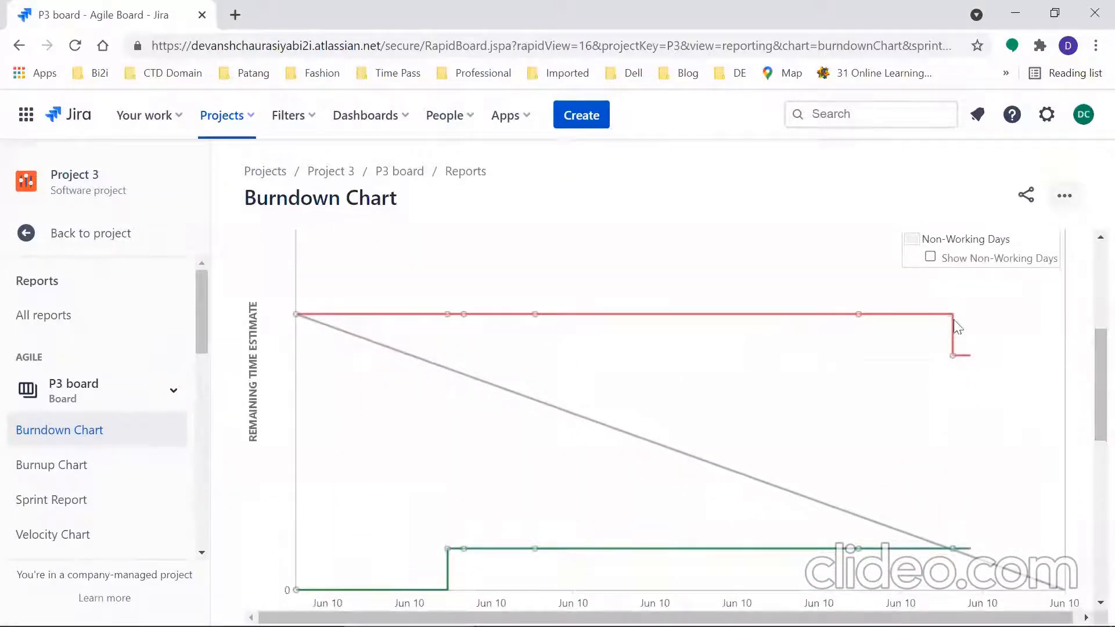
pyautogui.moveTo(958, 367)
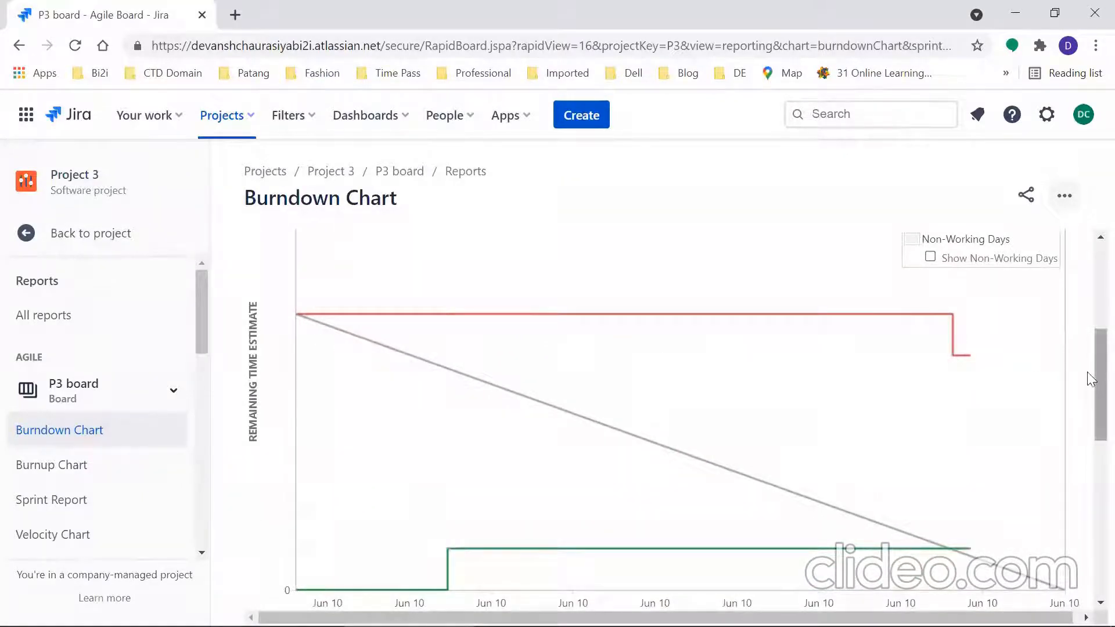
pyautogui.scroll(-1, 1087, 383)
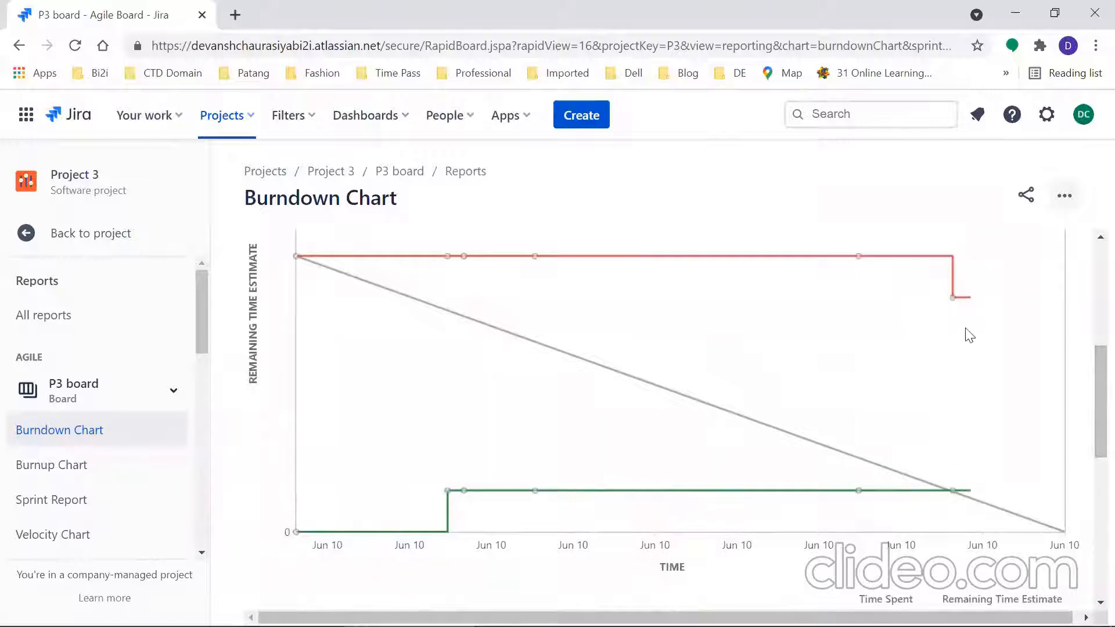
# Step: Move Story 3 Summary (P3-3) from To Do to Done in the active sprint and check the Done column
pyautogui.click(94, 235)
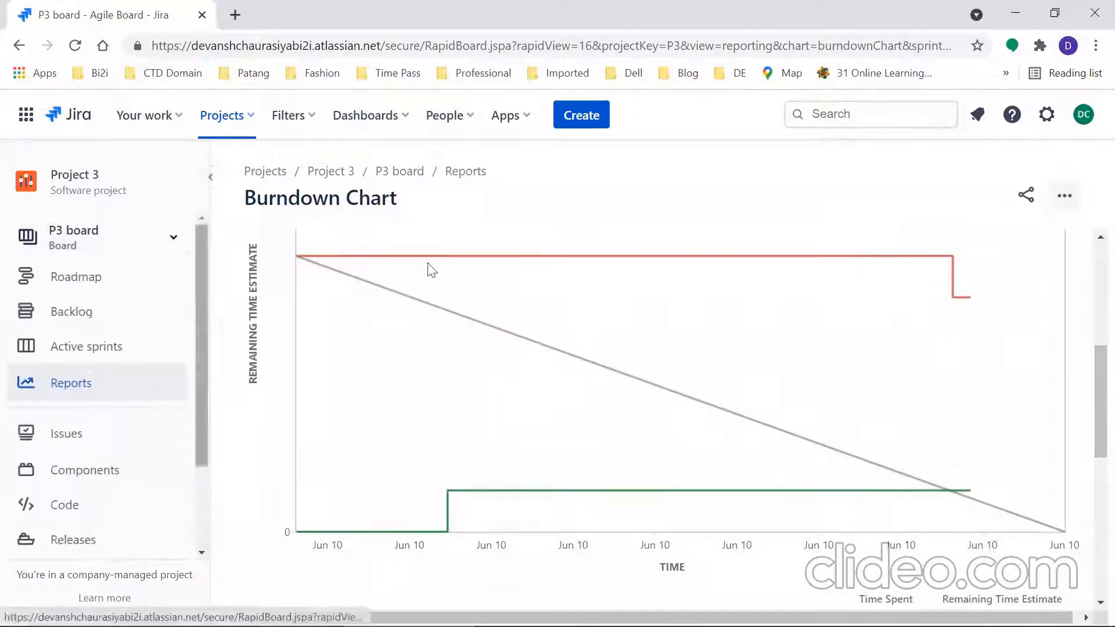
pyautogui.click(92, 347)
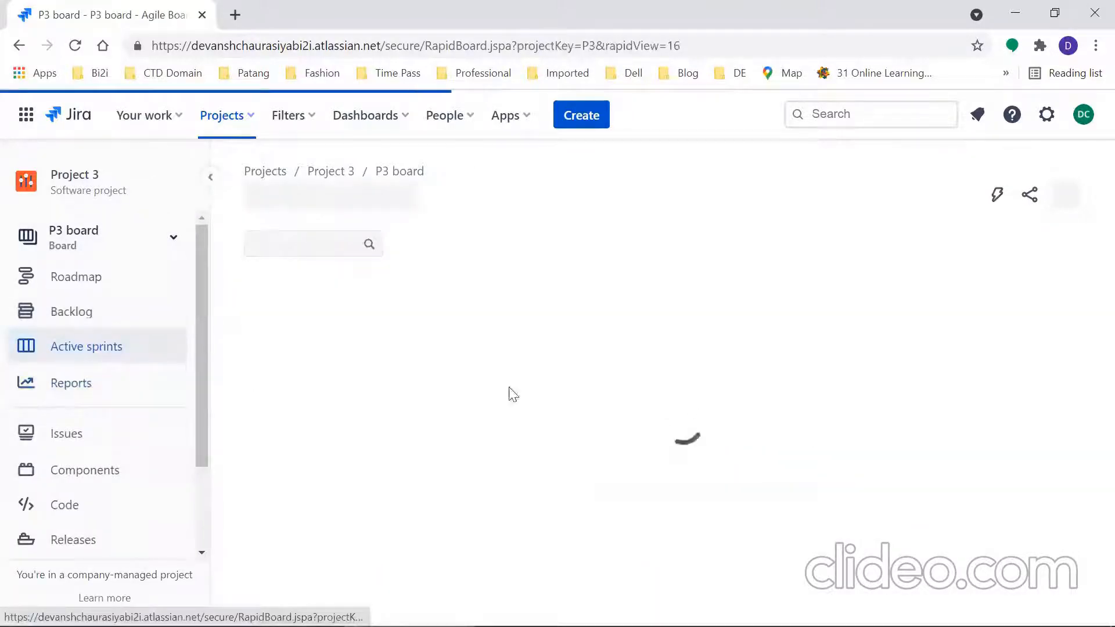
pyautogui.moveTo(411, 447); pyautogui.dragTo(795, 448)
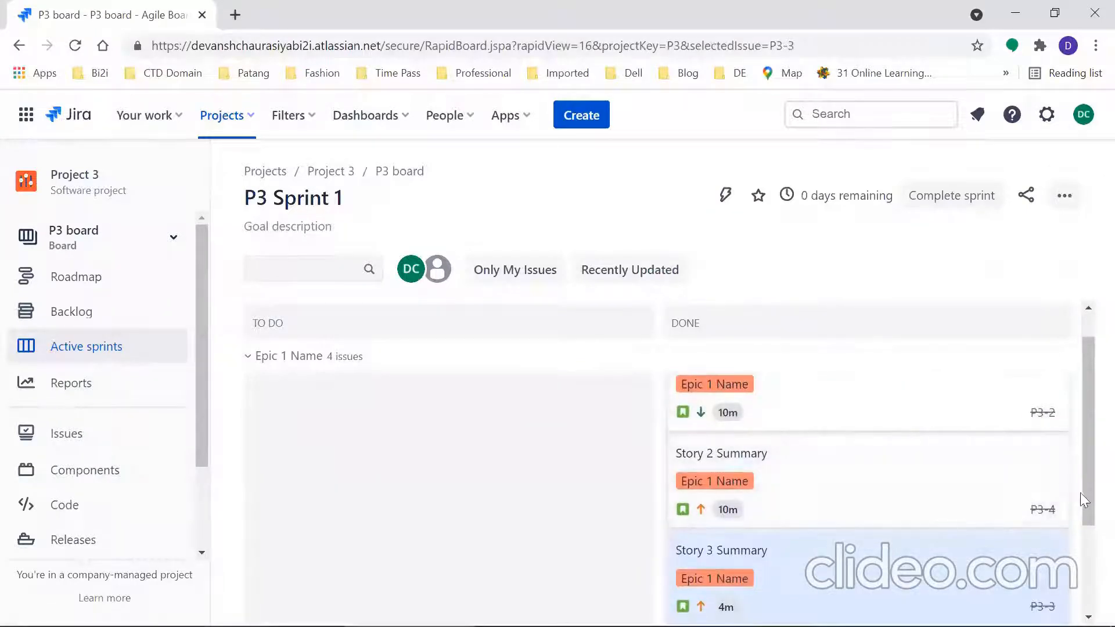
pyautogui.scroll(-2, 1090, 543)
pyautogui.scroll(3, 1087, 440)
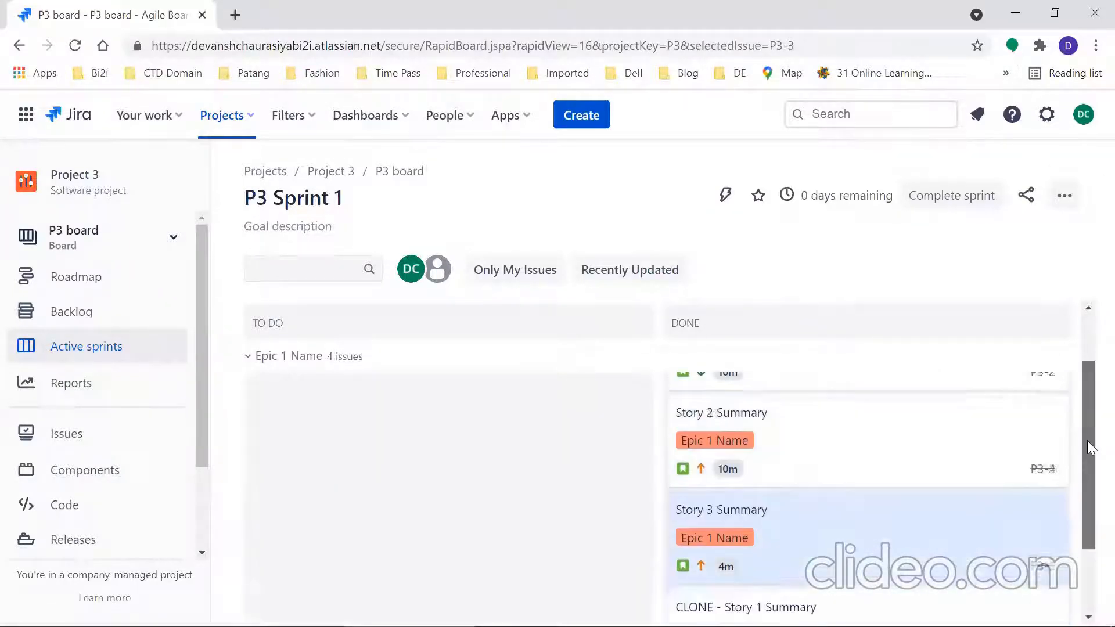
# Step: Open the Burndown Chart again and inspect each event point along the remaining values line, including the newest one
pyautogui.click(102, 395)
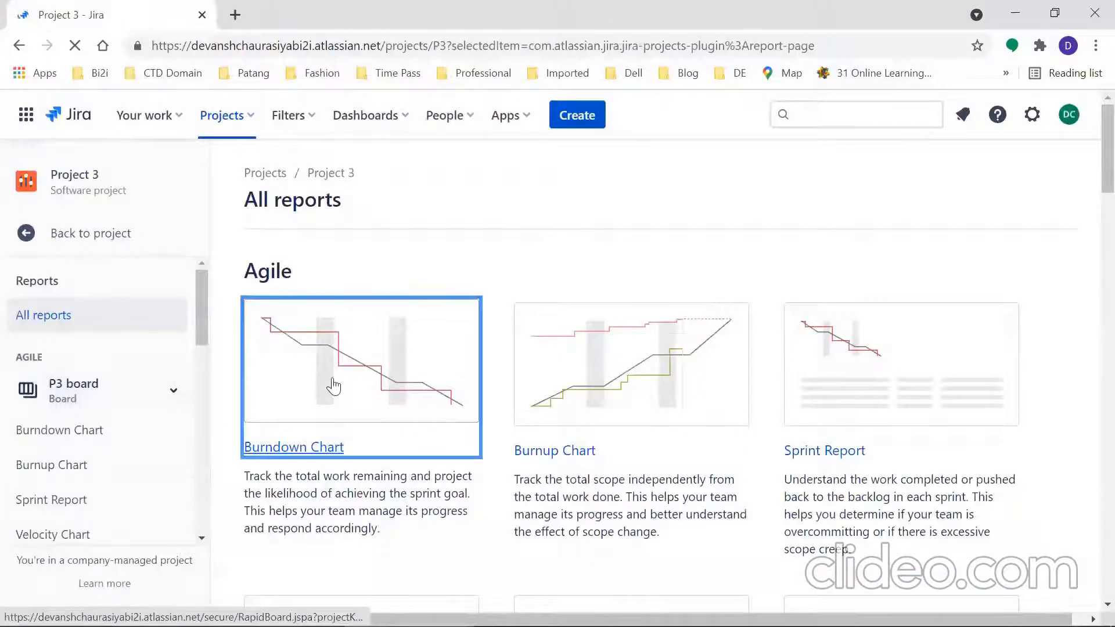
pyautogui.click(332, 384)
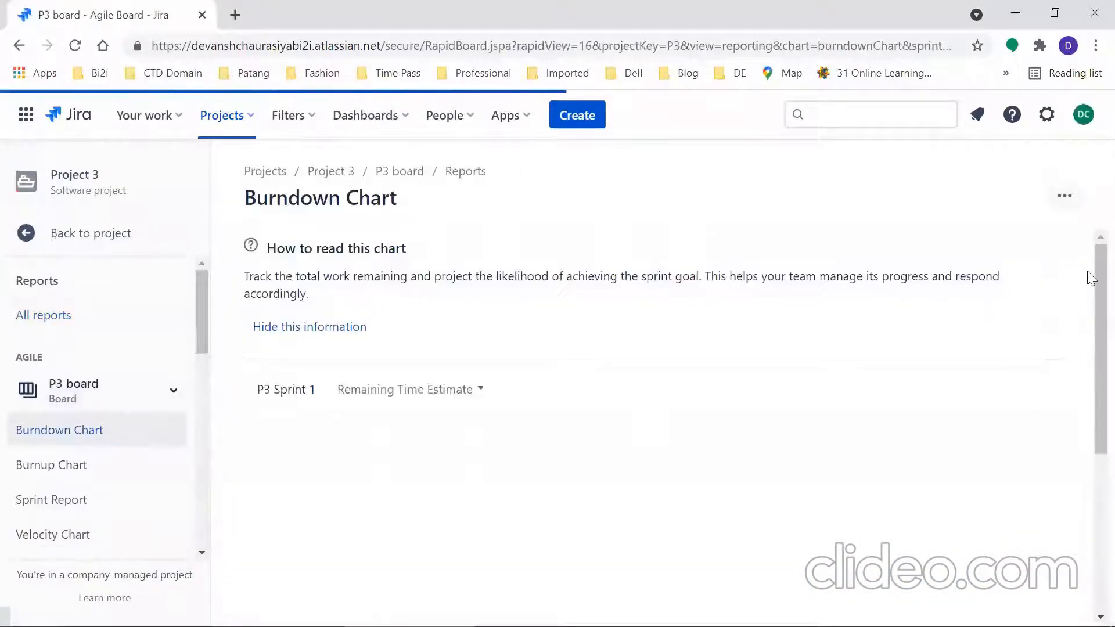
pyautogui.scroll(-2, 1087, 336)
pyautogui.scroll(-4, 1087, 349)
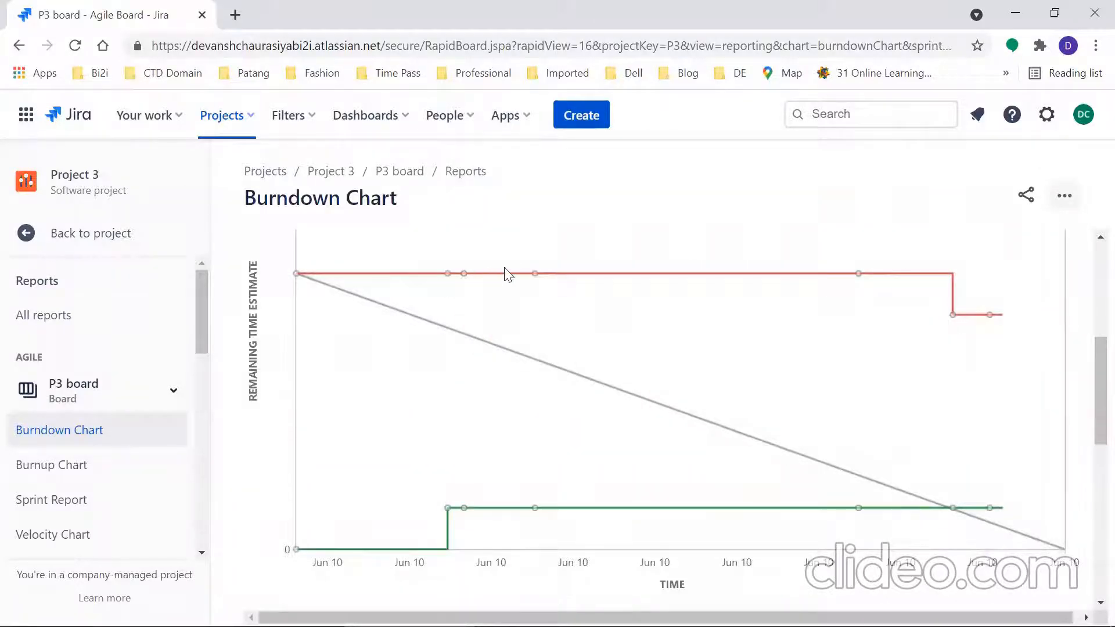
pyautogui.moveTo(539, 282)
pyautogui.moveTo(860, 284)
pyautogui.moveTo(953, 320)
pyautogui.moveTo(993, 318)
# Step: Return to the active sprint board and complete P3 Sprint 1
pyautogui.click(59, 237)
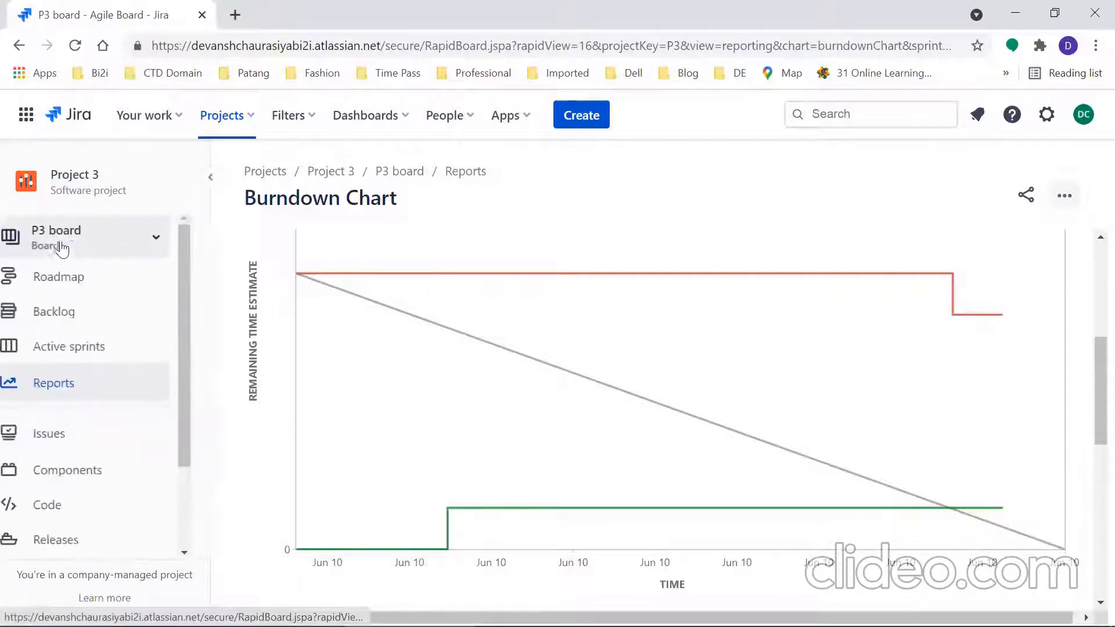
pyautogui.click(82, 349)
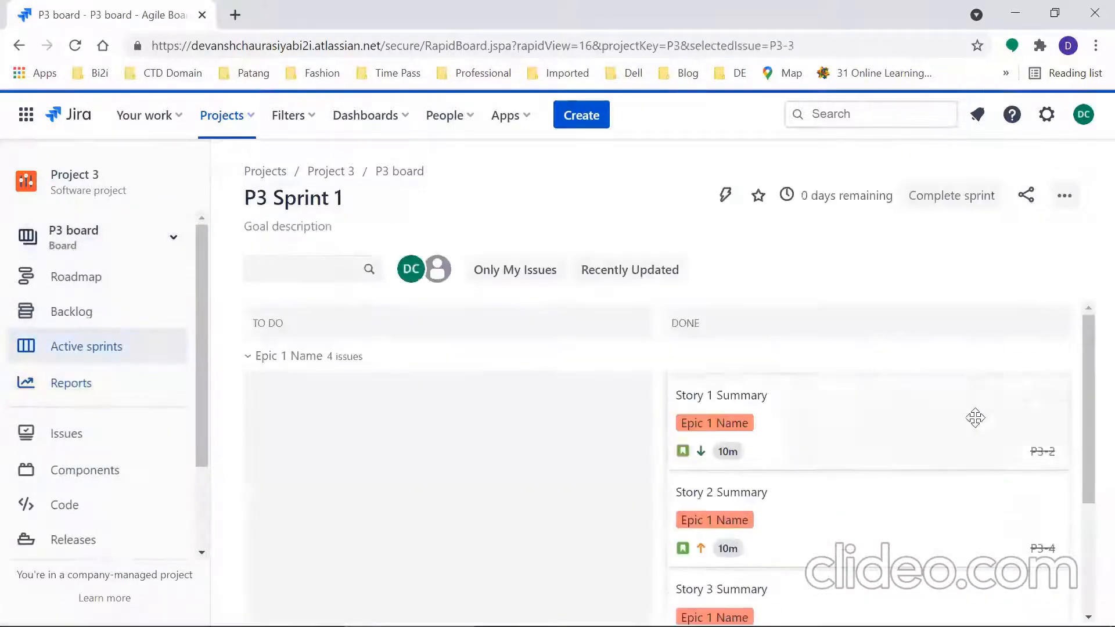
pyautogui.moveTo(1087, 376)
pyautogui.mouseDown()
pyautogui.moveTo(1087, 538)
pyautogui.moveTo(1080, 341)
pyautogui.mouseUp()
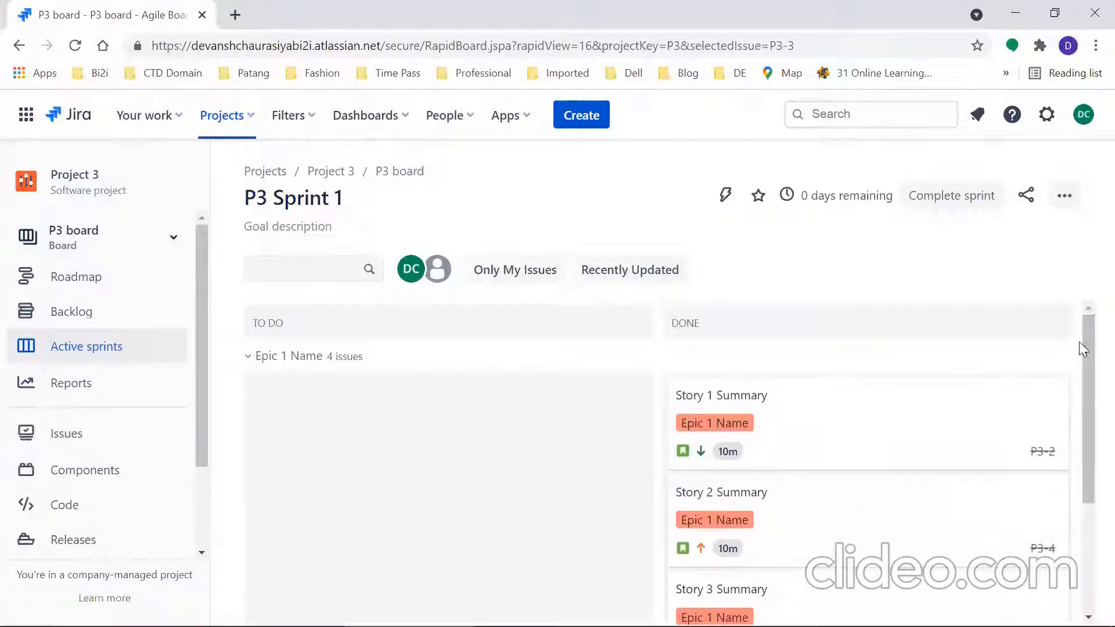
pyautogui.click(941, 197)
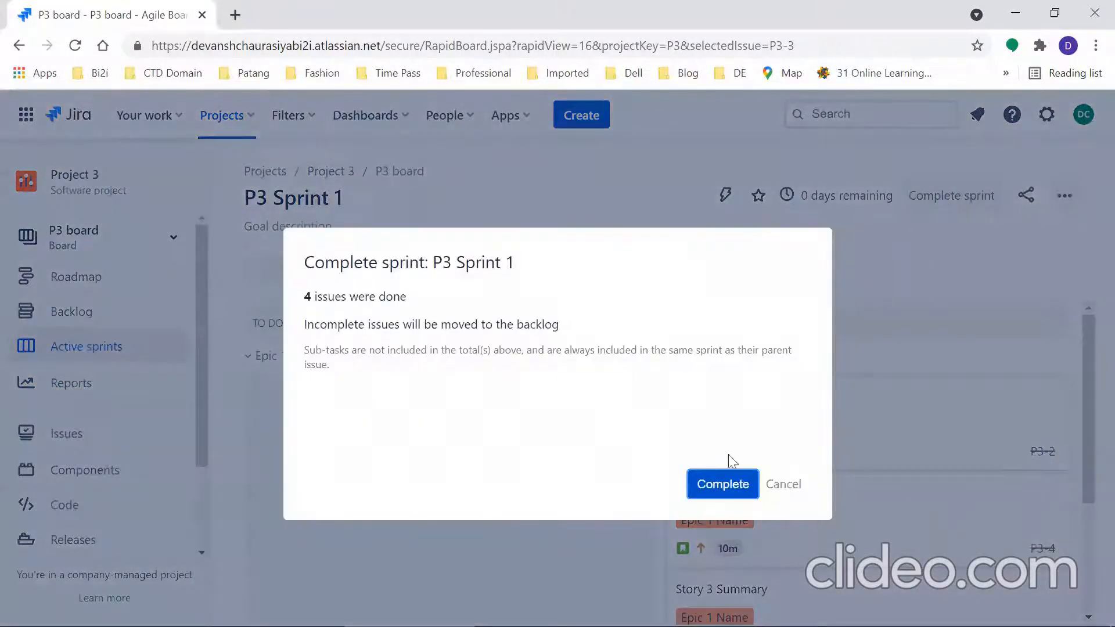
pyautogui.click(718, 486)
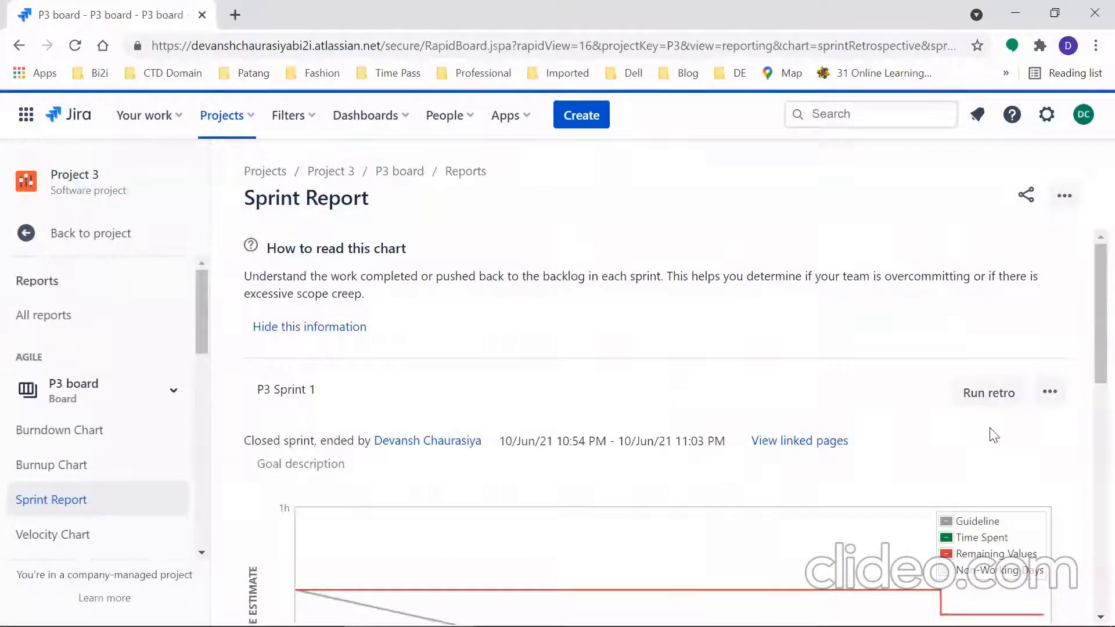
# Step: Review the Sprint Report's remaining time chart and its list of completed issues, then return to the project navigation
pyautogui.scroll(-5, 1088, 403)
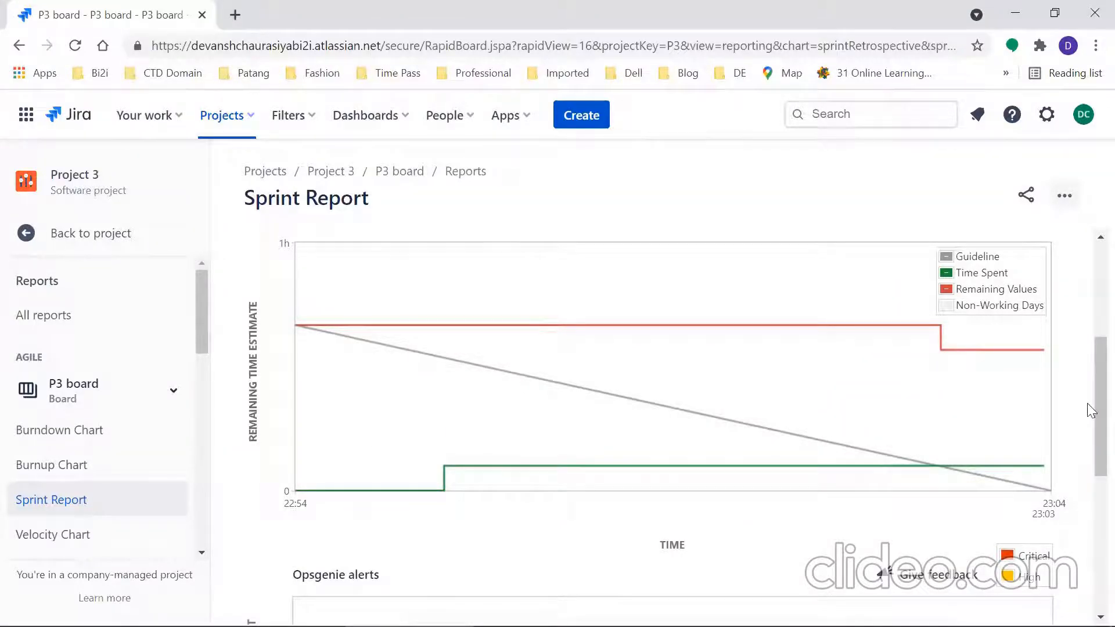
pyautogui.scroll(-2, 1088, 408)
pyautogui.scroll(-6, 1087, 449)
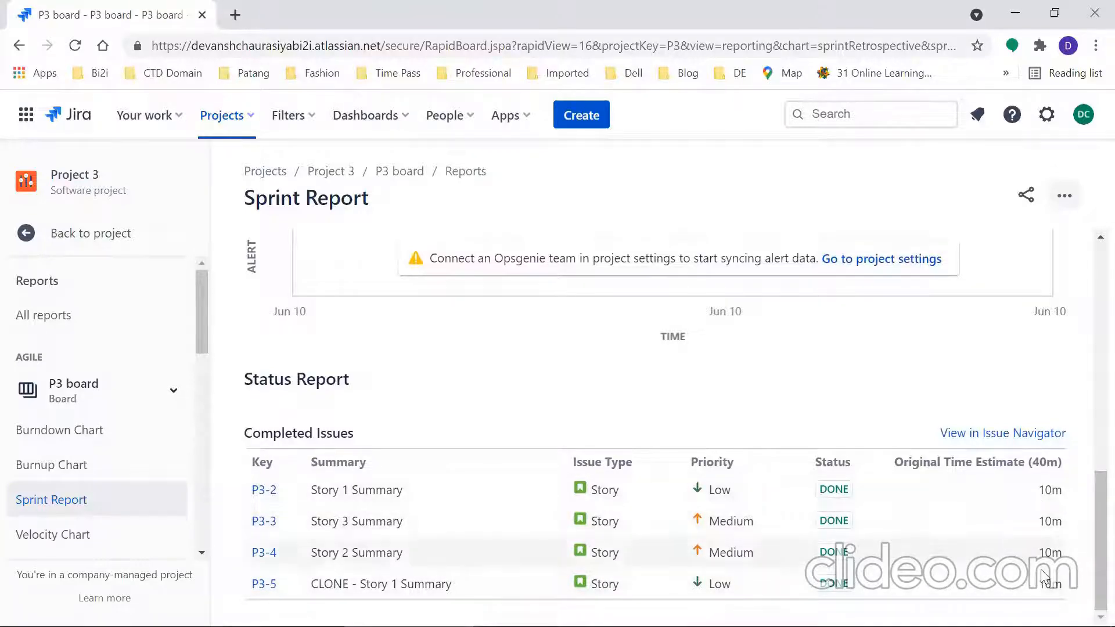
pyautogui.moveTo(1089, 487); pyautogui.dragTo(1089, 363)
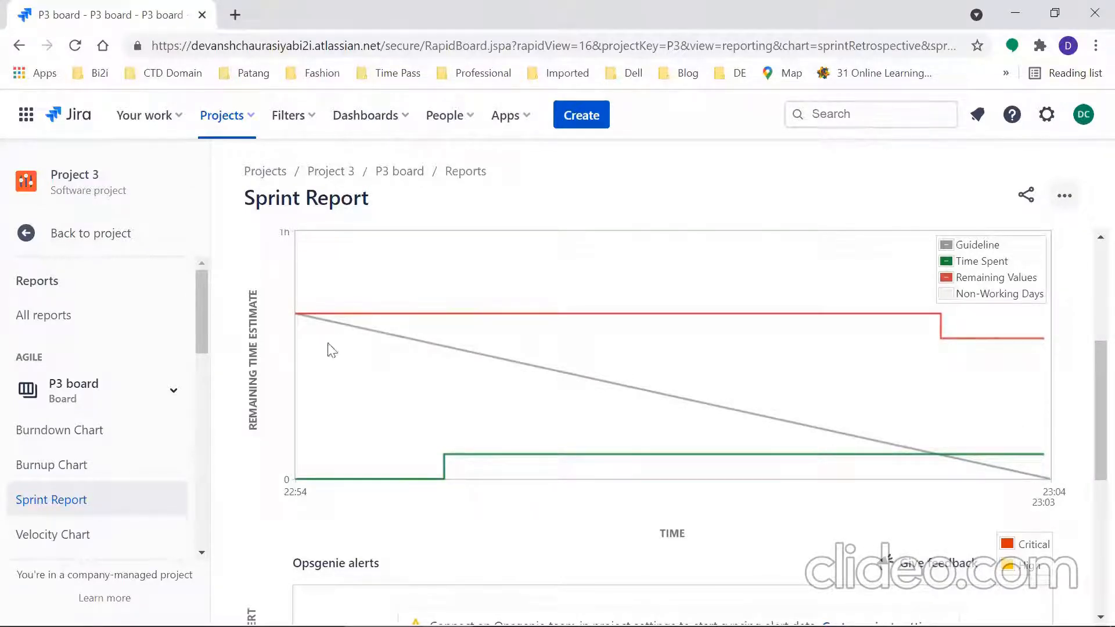
pyautogui.click(93, 238)
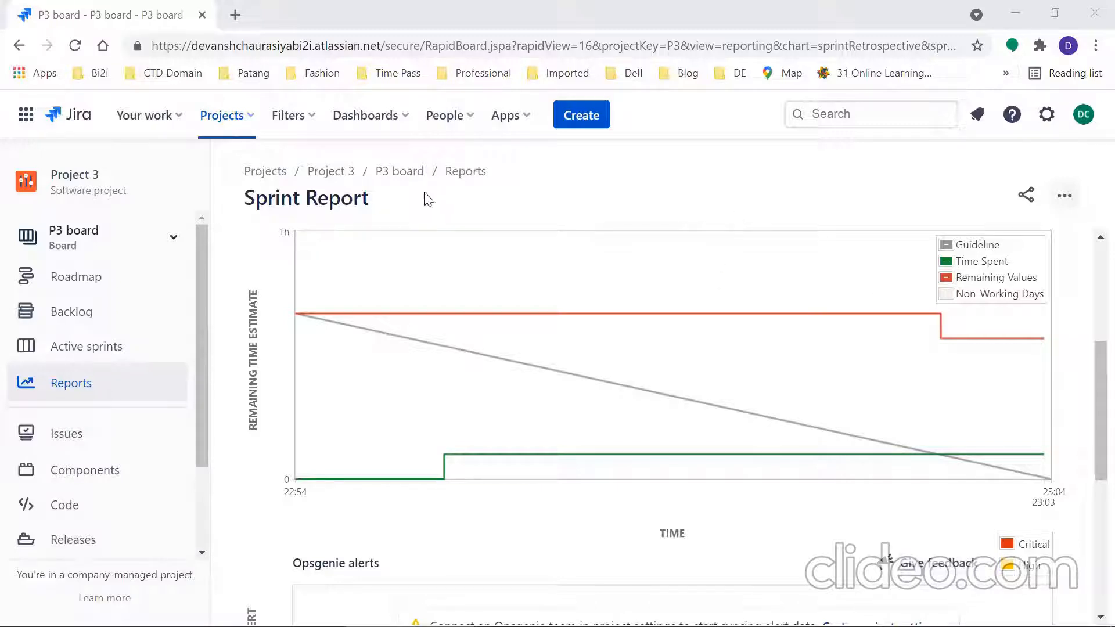
# Step: Start a new dashboard named "P3 Dashboard" with the description "P3 Dashboard Description"
pyautogui.click(407, 123)
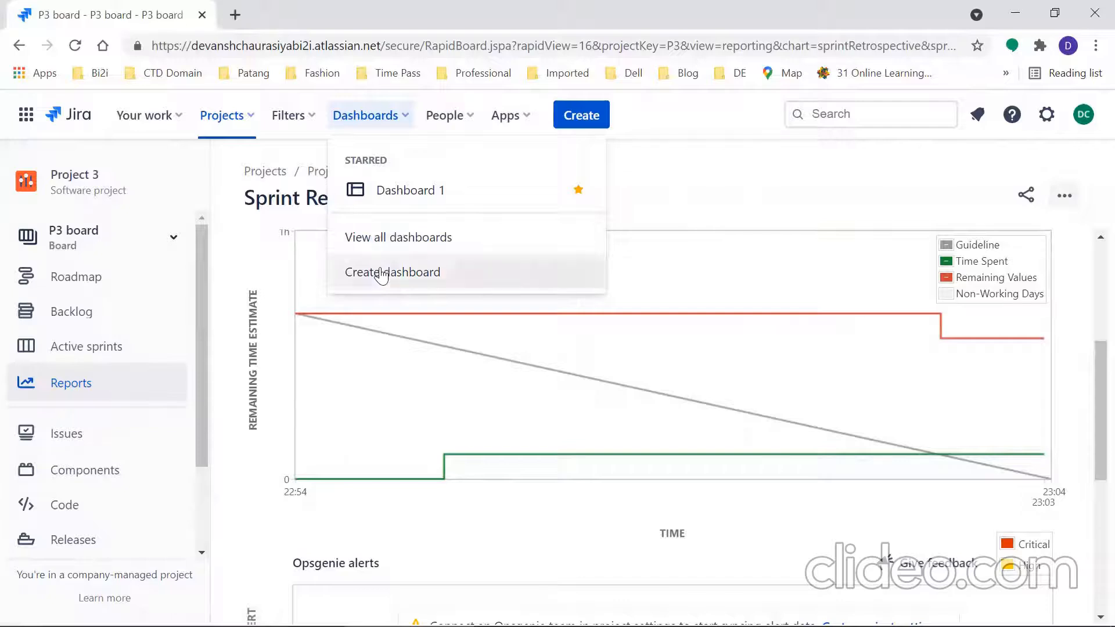
pyautogui.click(382, 273)
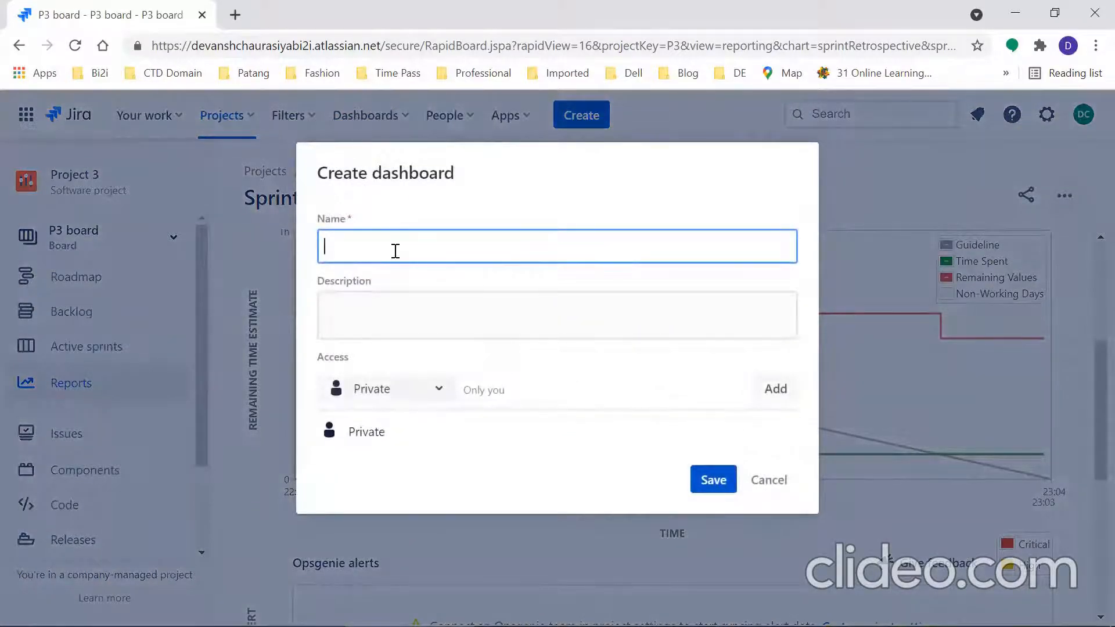
pyautogui.write('P3 Dashboard')
pyautogui.hotkey('ctrl', 'a')
pyautogui.hotkey('ctrl', 'c')
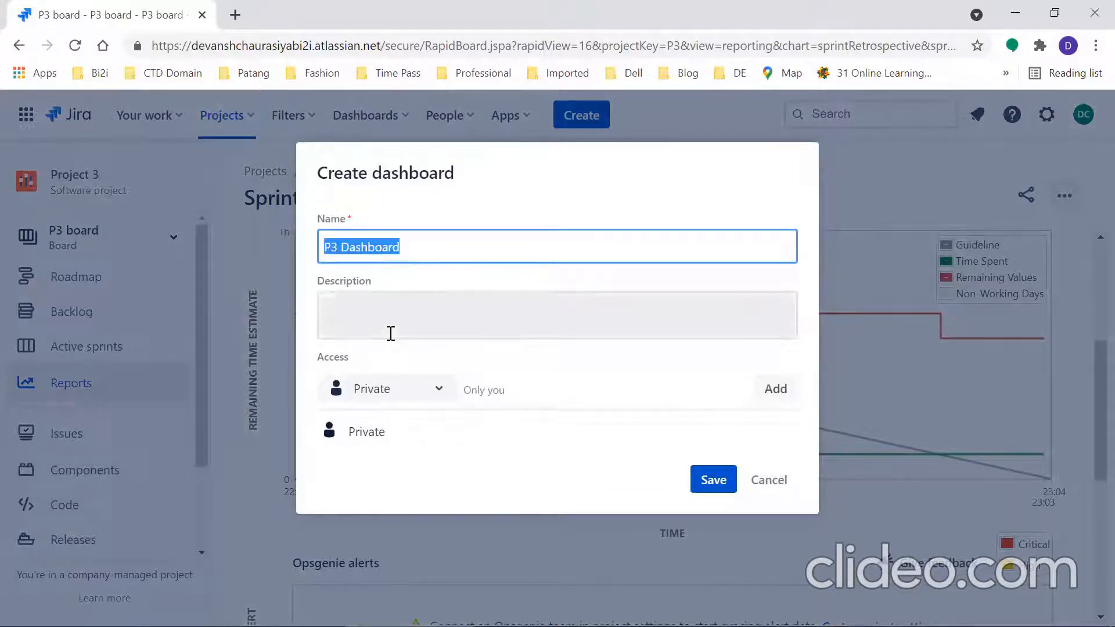
pyautogui.click(382, 302)
pyautogui.hotkey('ctrl', 'v')
pyautogui.write('Description')
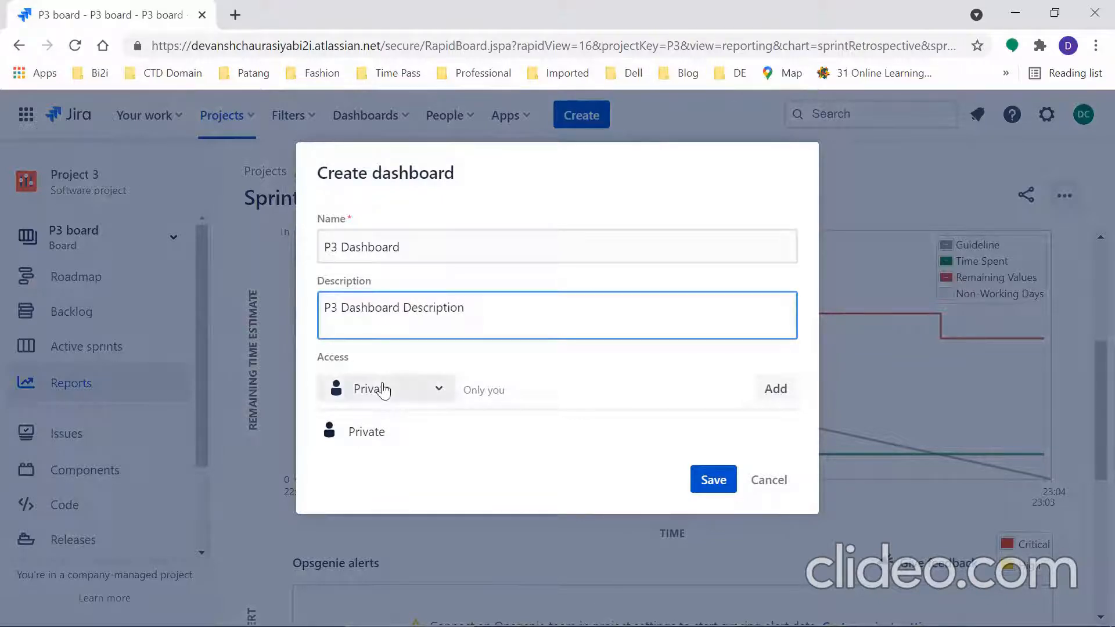
# Step: Check the Private and Group access options for P3 Dashboard and save the new dashboard
pyautogui.click(383, 390)
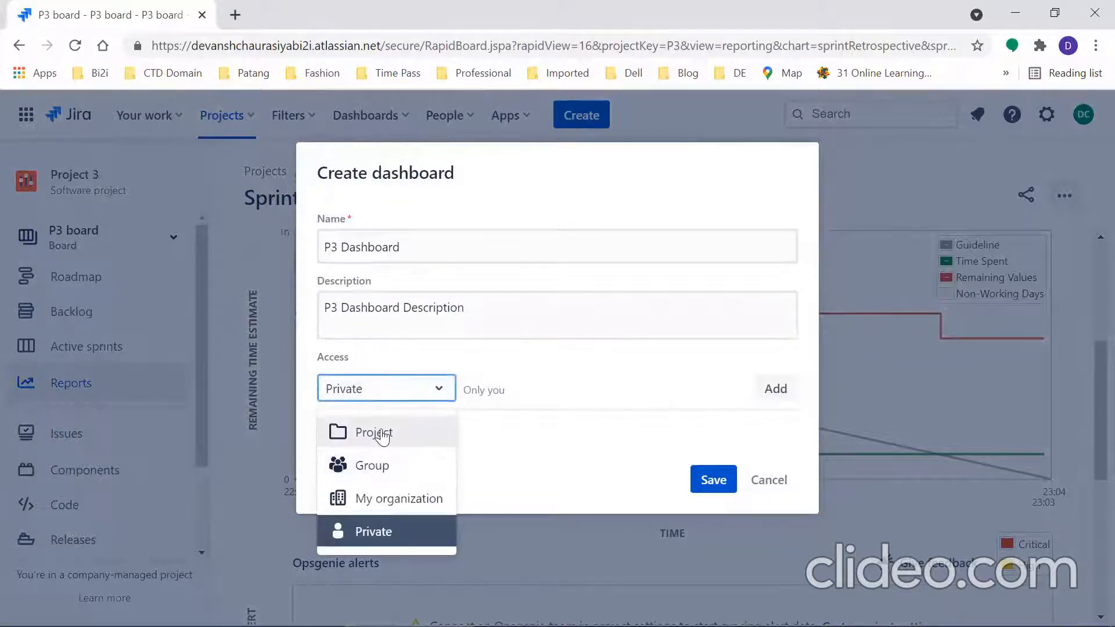
pyautogui.click(513, 484)
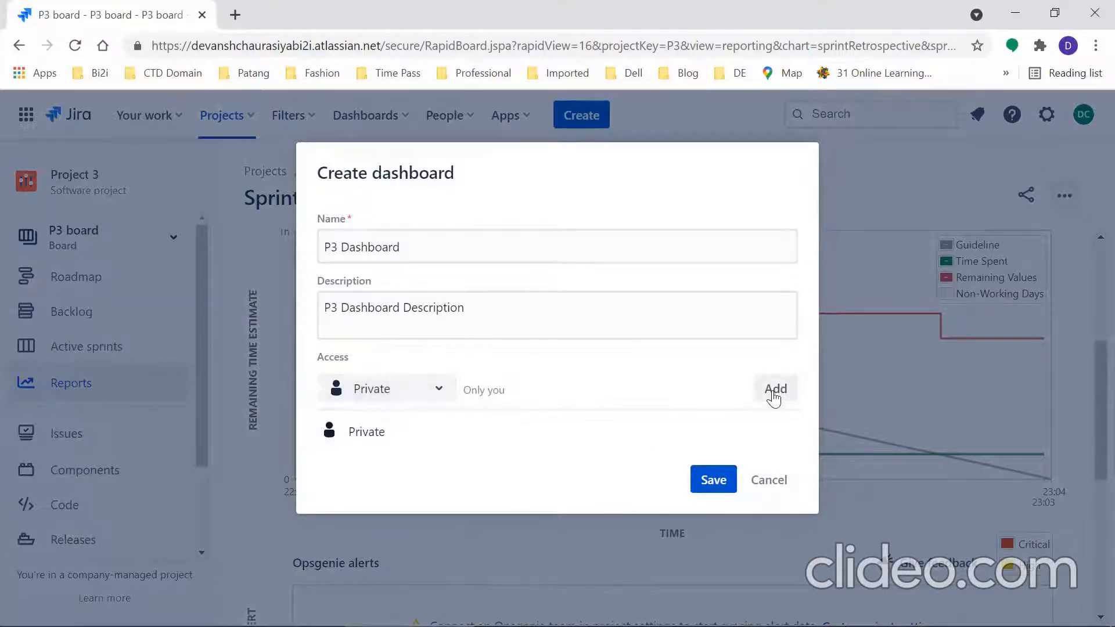
pyautogui.click(428, 390)
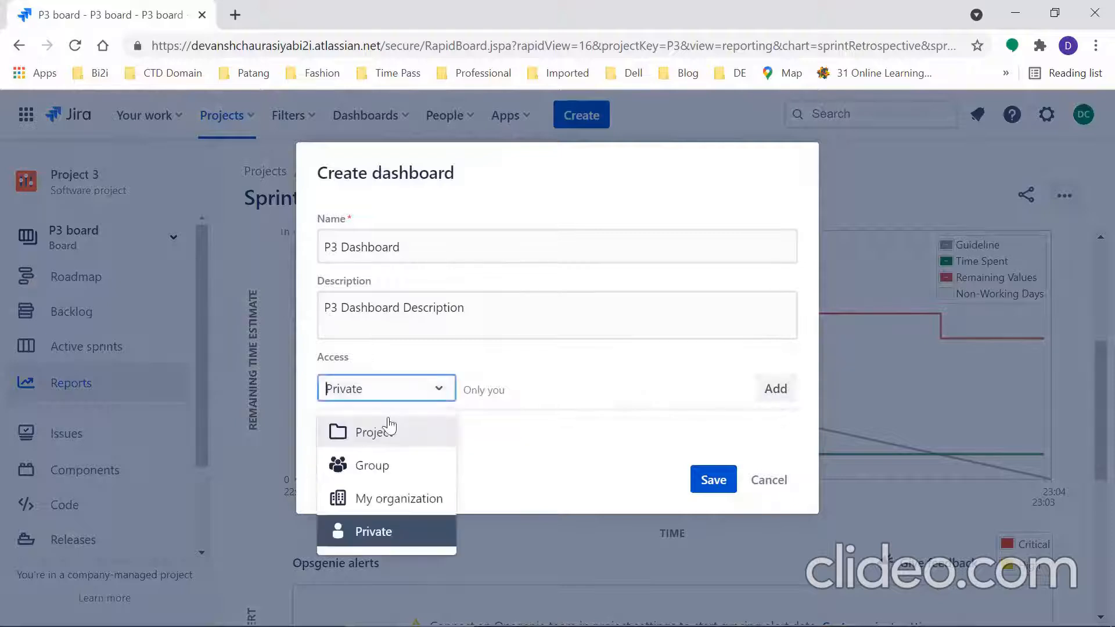
pyautogui.click(378, 470)
pyautogui.click(538, 386)
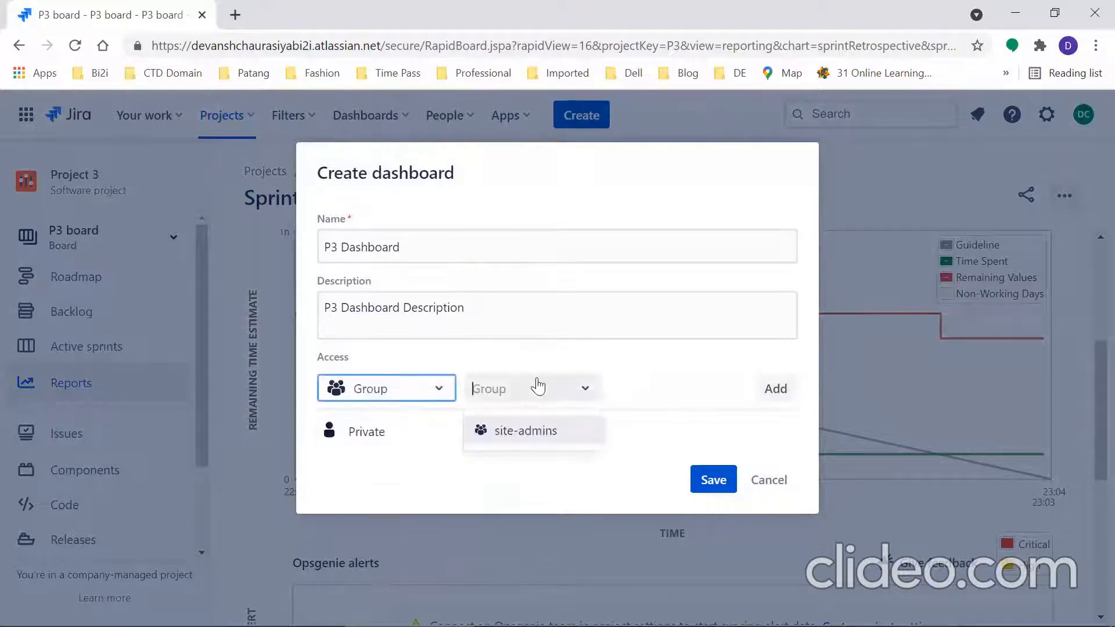
pyautogui.click(633, 486)
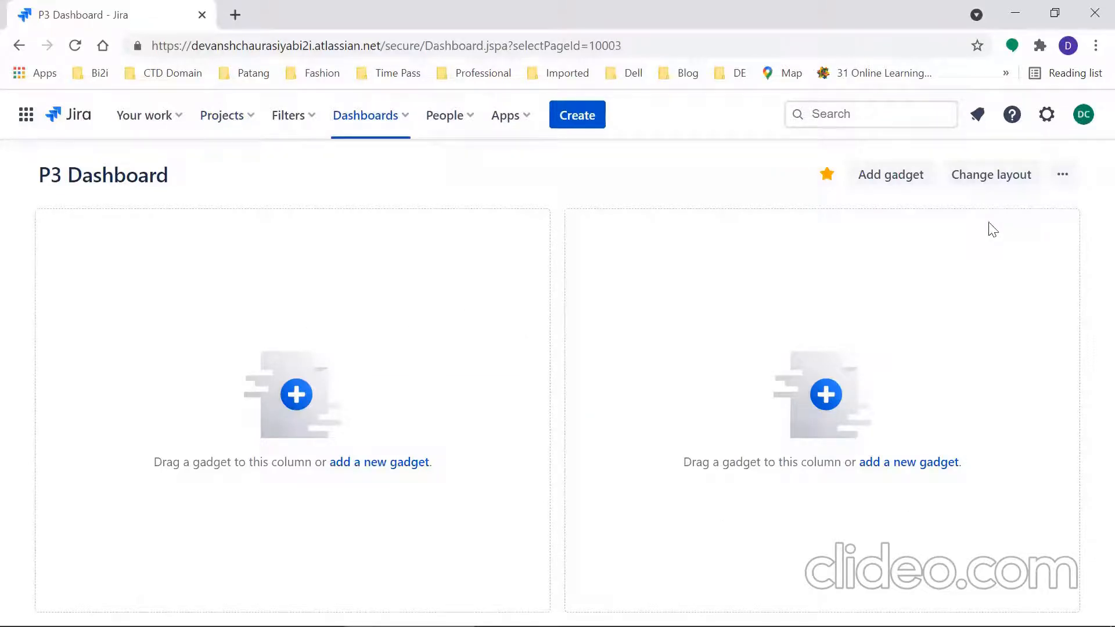
# Step: Try the three-column, both unequal two-column and single-column layouts on P3 Dashboard, and return to two equal columns
pyautogui.click(1070, 184)
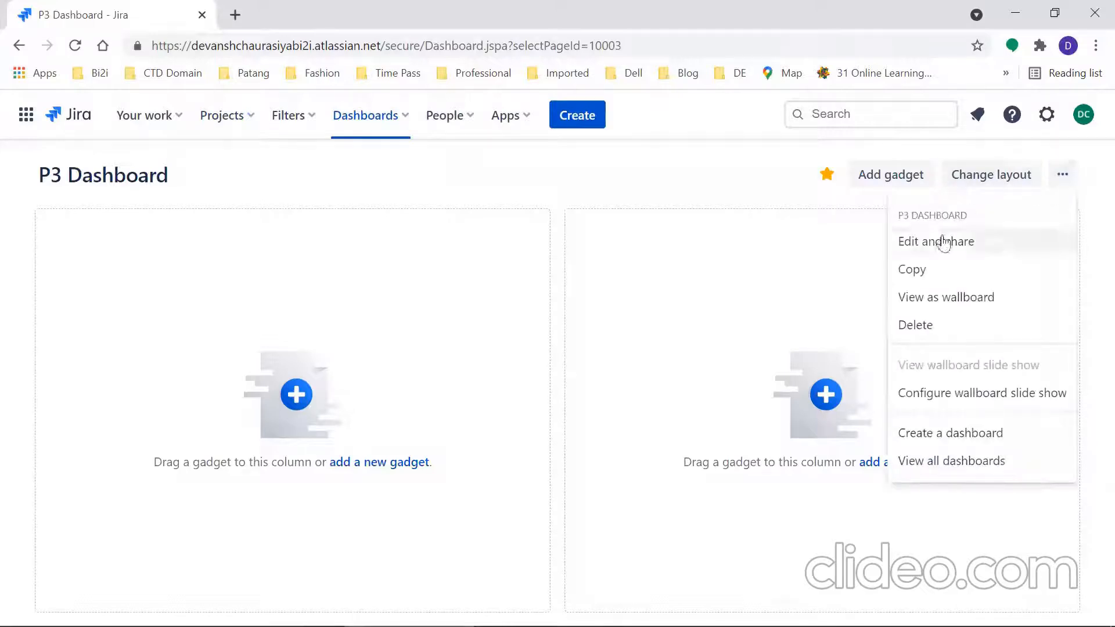
pyautogui.click(995, 193)
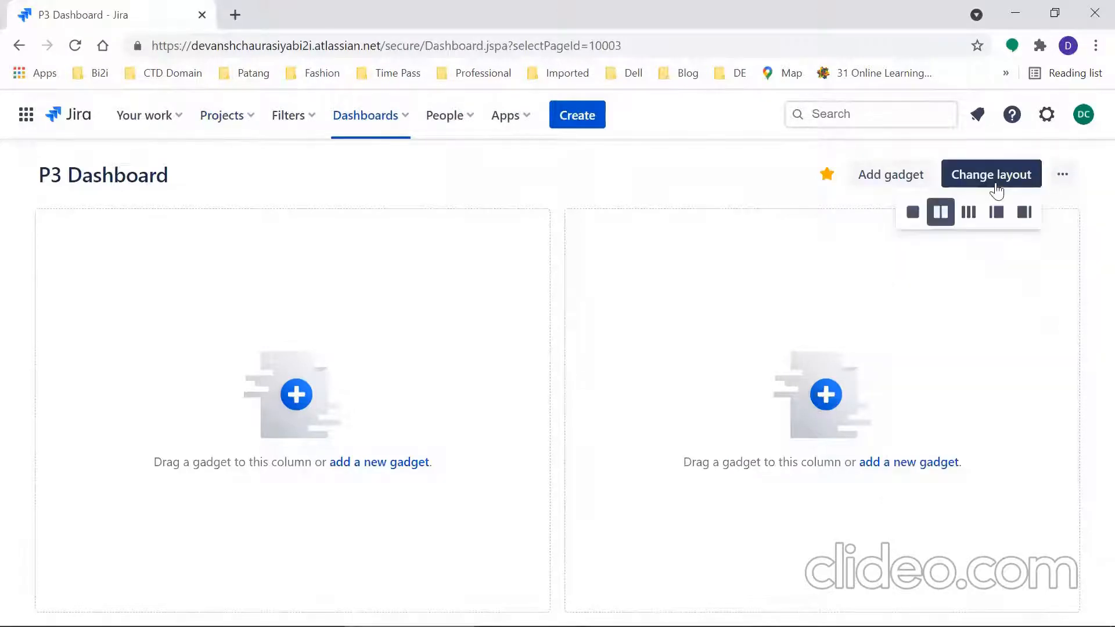
pyautogui.click(970, 220)
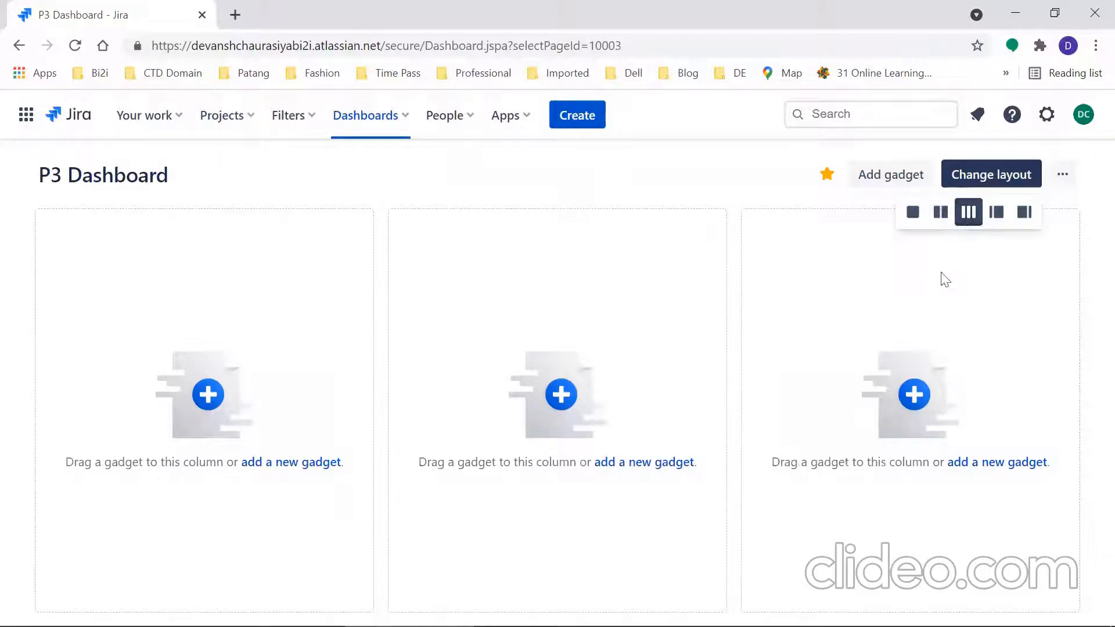
pyautogui.click(997, 213)
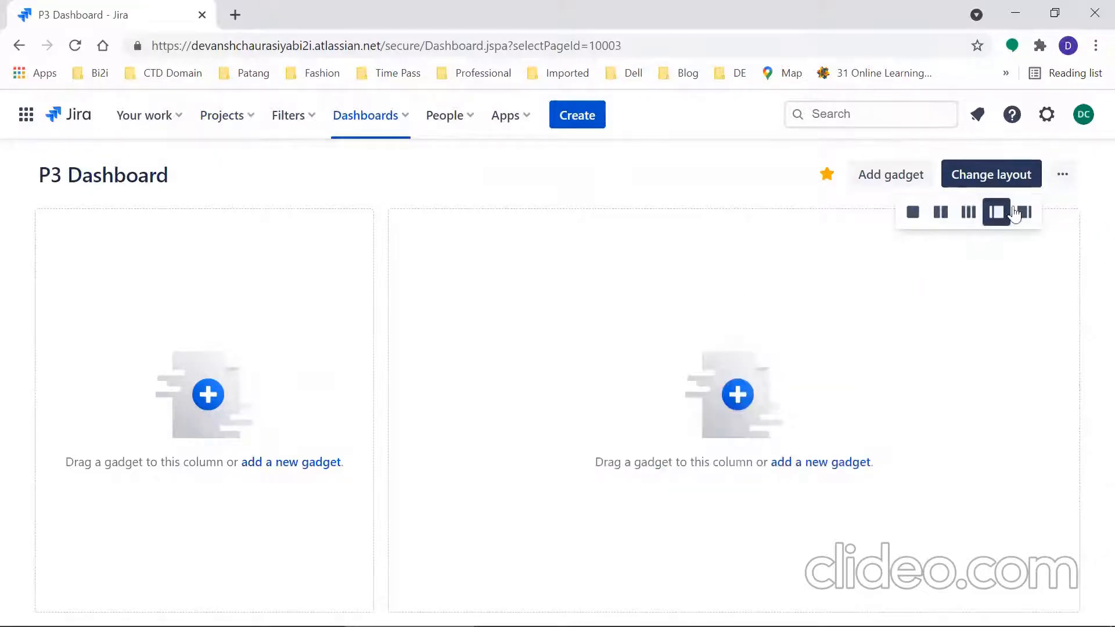
pyautogui.click(1023, 218)
pyautogui.click(938, 220)
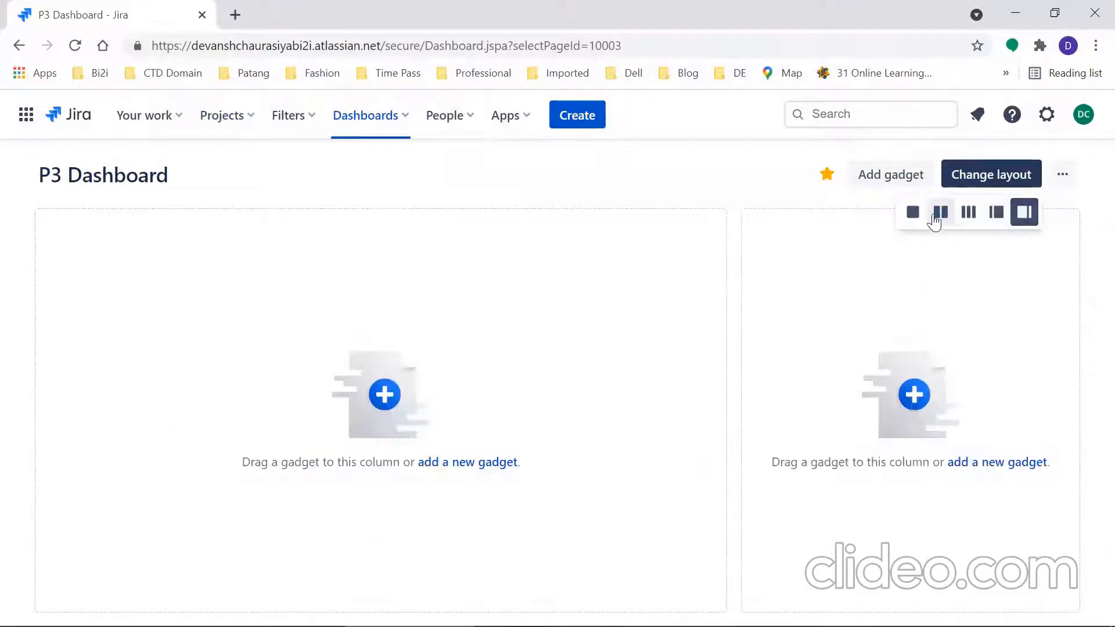
pyautogui.click(915, 218)
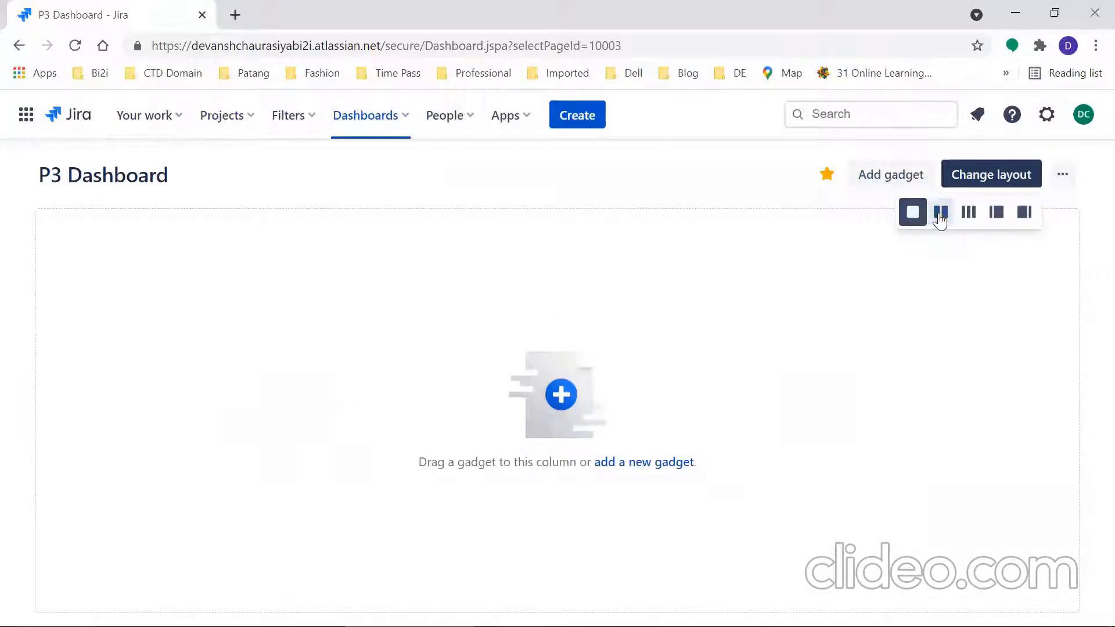
pyautogui.click(941, 216)
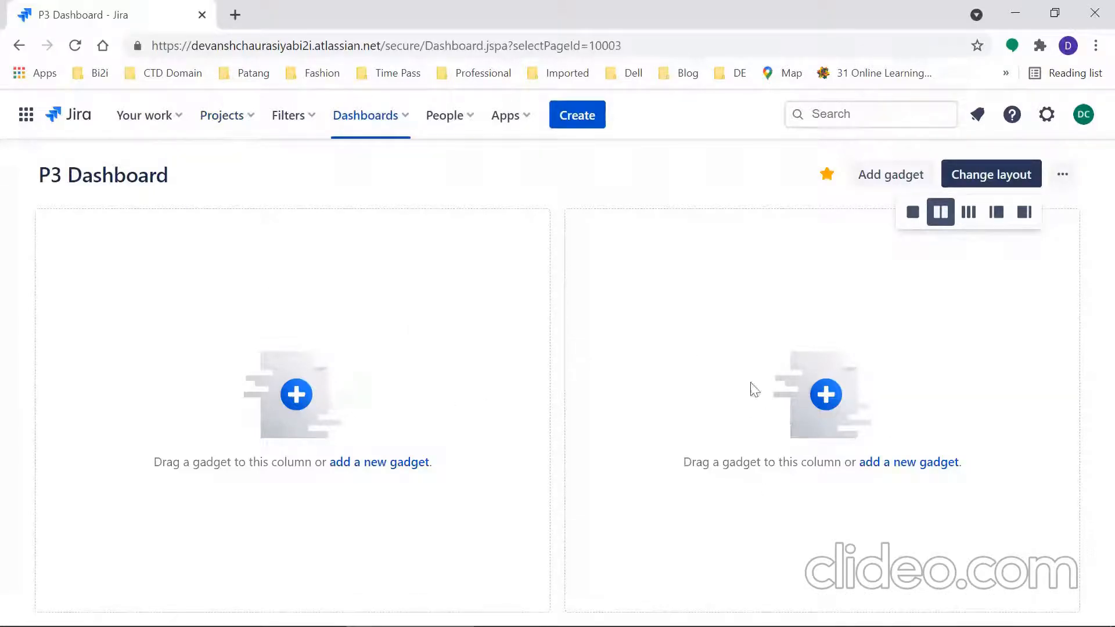
pyautogui.click(760, 337)
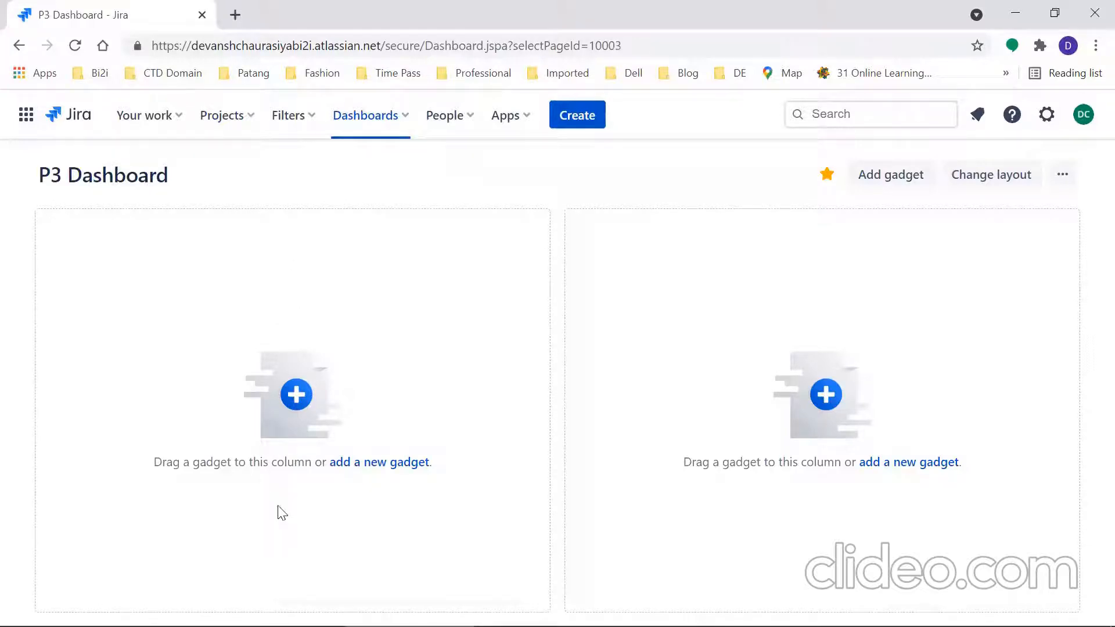
# Step: Load all available gadgets and add the Agile Wallboard Gadget to P3 Dashboard
pyautogui.click(898, 173)
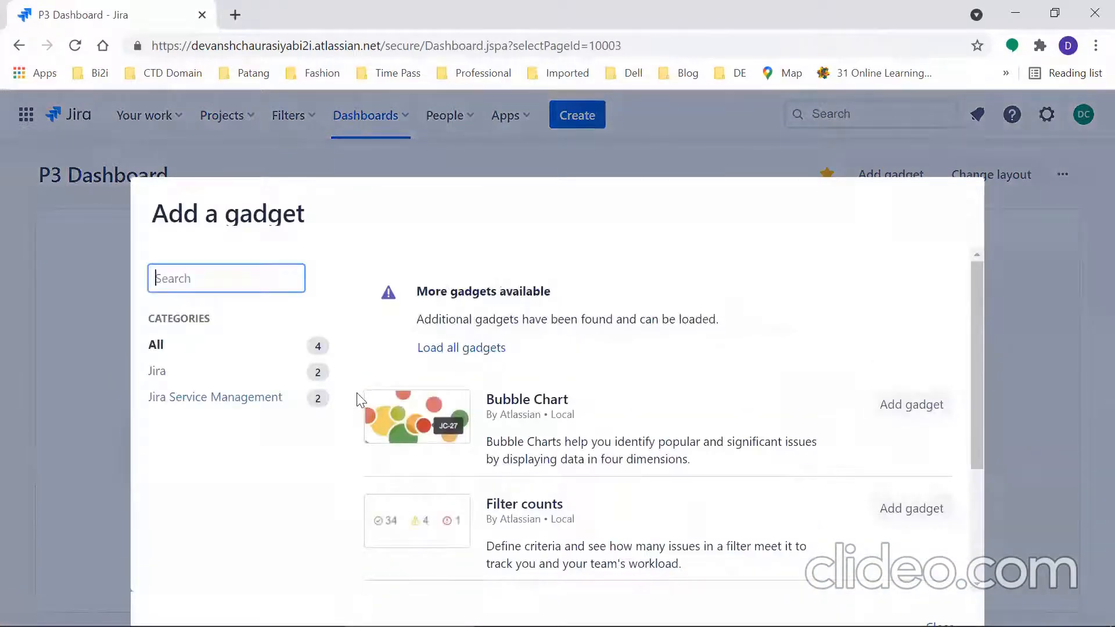
pyautogui.click(451, 350)
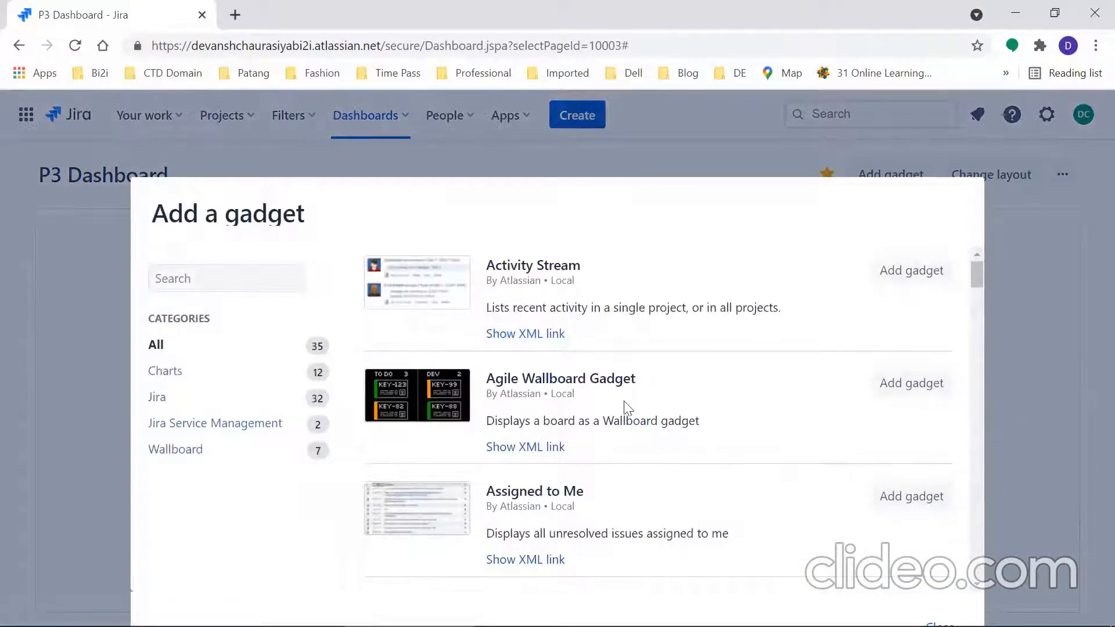
pyautogui.moveTo(490, 379); pyautogui.dragTo(650, 378)
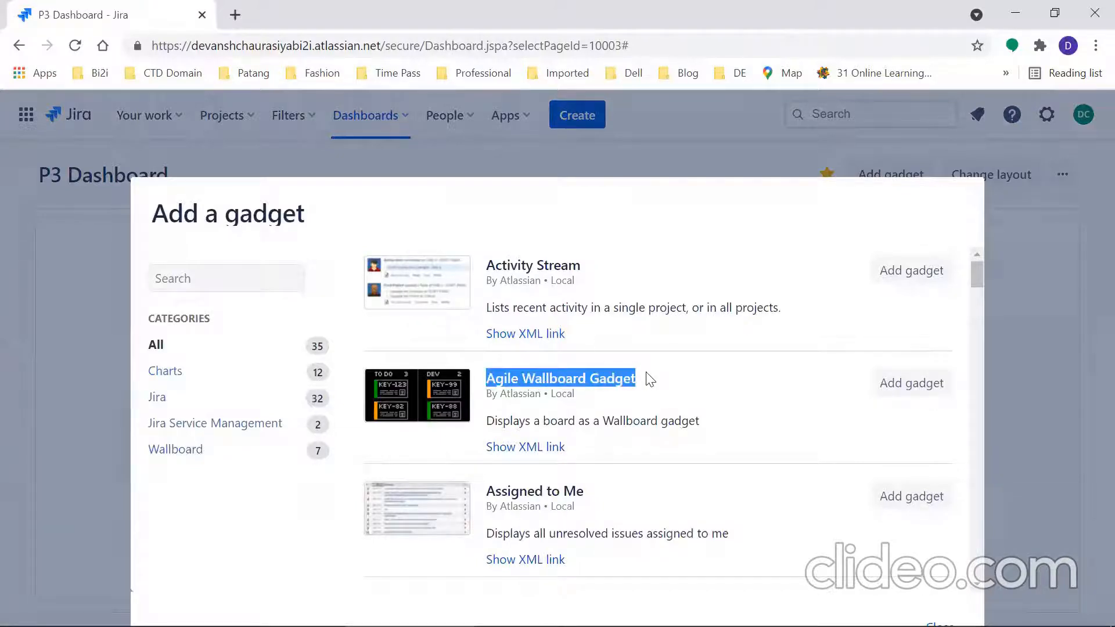
pyautogui.click(907, 385)
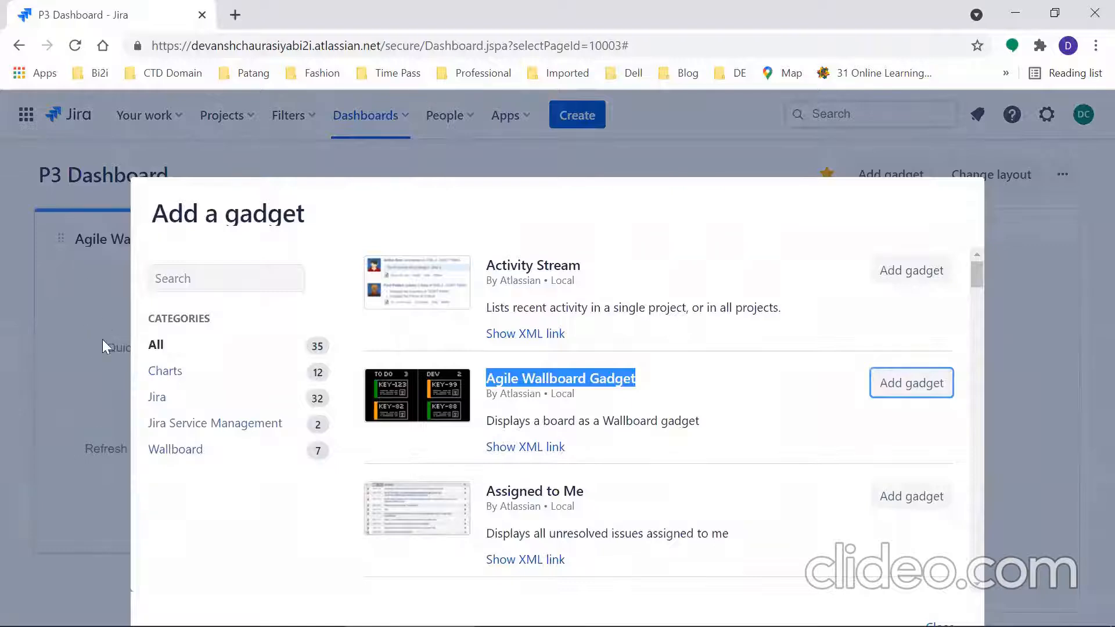
# Step: Add the Average Age Chart gadget, browse the remaining gadgets as far as Pie Chart, and close the gadget list
pyautogui.moveTo(977, 267); pyautogui.dragTo(986, 290)
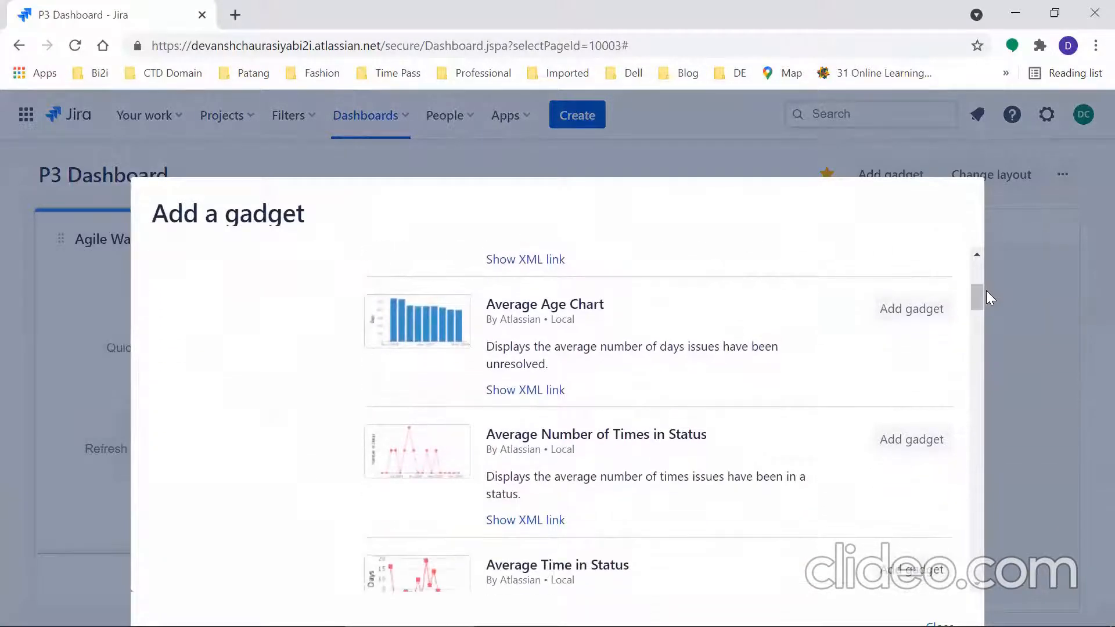
pyautogui.click(925, 313)
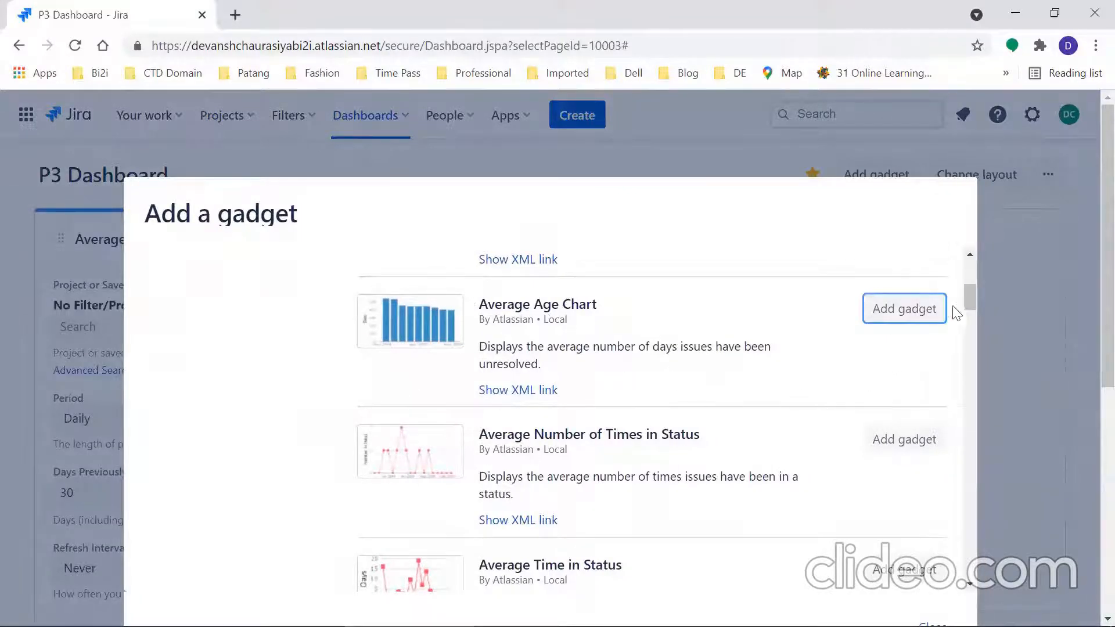
pyautogui.moveTo(972, 298); pyautogui.dragTo(985, 418)
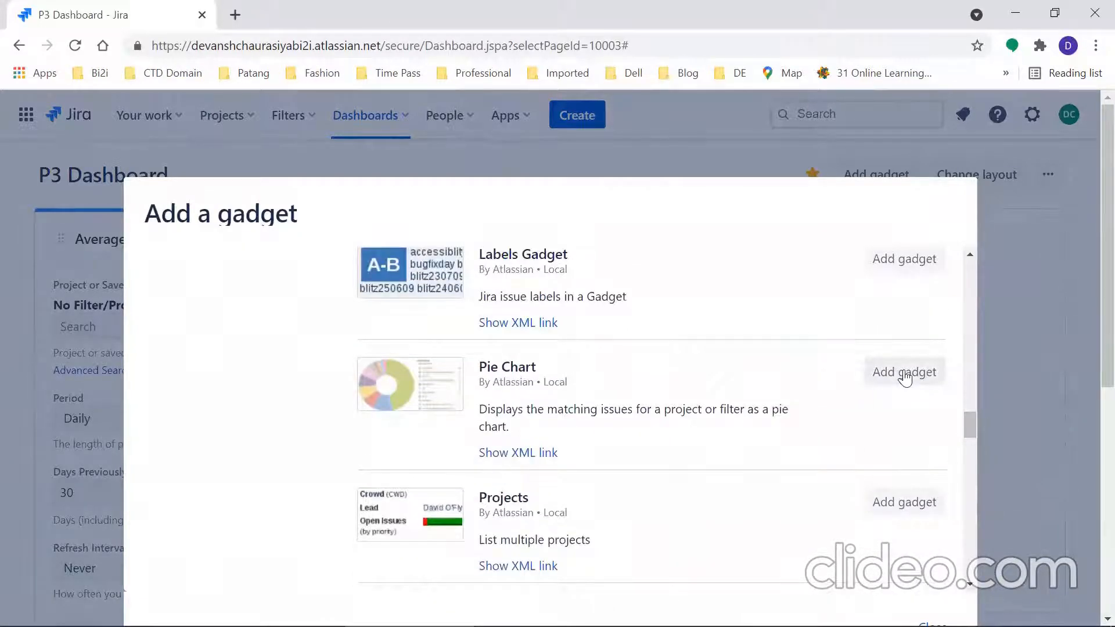
pyautogui.click(1025, 369)
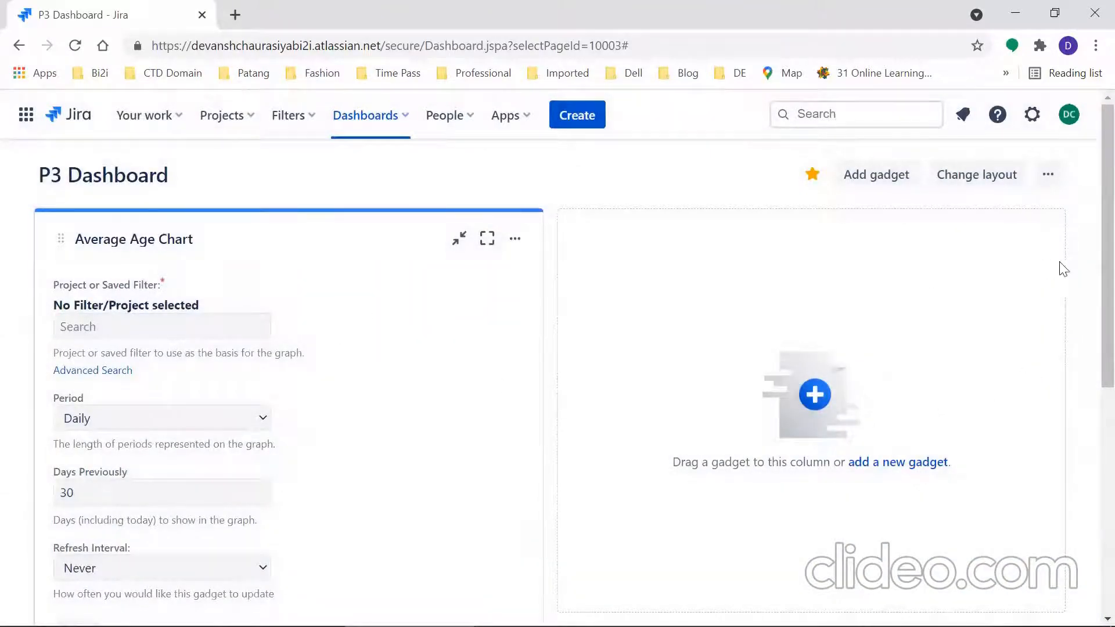
# Step: Move the Agile Wallboard Gadget from below the Average Age Chart into the dashboard's empty second column
pyautogui.scroll(-1, 1089, 302)
pyautogui.scroll(-6, 1091, 326)
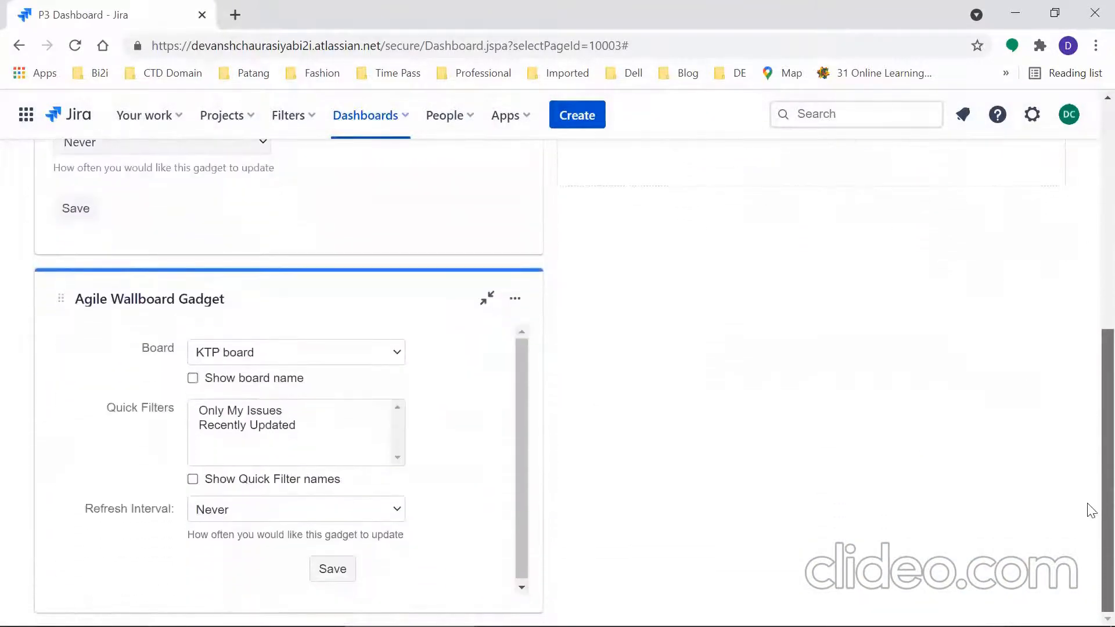
pyautogui.scroll(7, 1091, 530)
pyautogui.scroll(-5, 1088, 281)
pyautogui.scroll(3, 1088, 436)
pyautogui.scroll(2, 1092, 290)
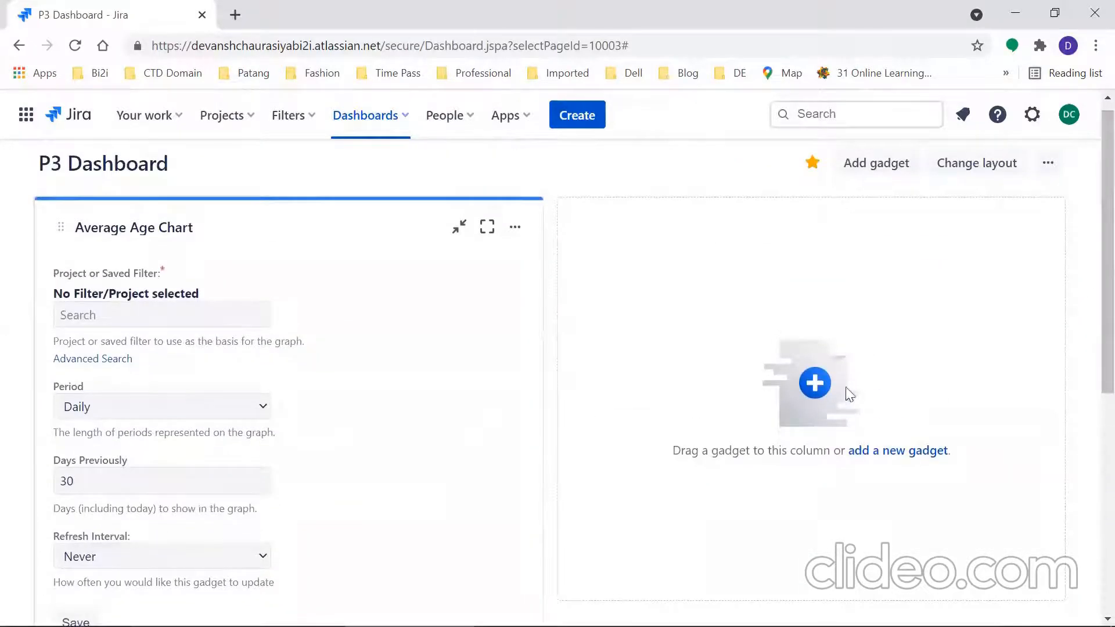
pyautogui.scroll(-4, 1090, 406)
pyautogui.moveTo(356, 500); pyautogui.dragTo(893, 176)
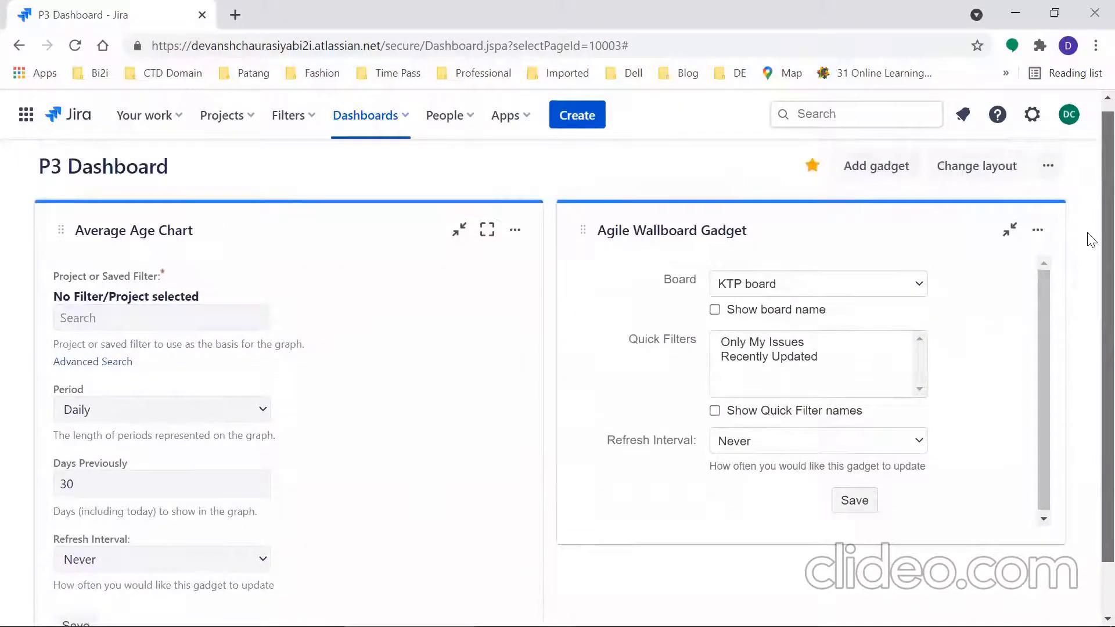
pyautogui.scroll(-1, 1090, 233)
pyautogui.scroll(1, 1090, 267)
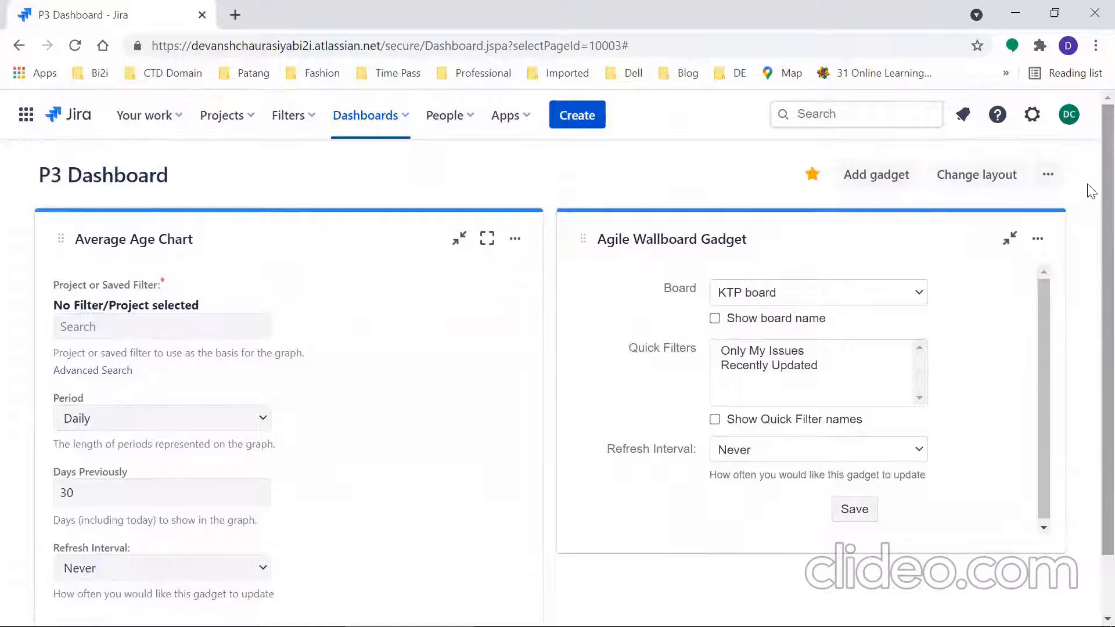
pyautogui.moveTo(1089, 251)
pyautogui.mouseDown()
pyautogui.moveTo(1088, 474)
pyautogui.moveTo(1092, 243)
pyautogui.mouseUp()
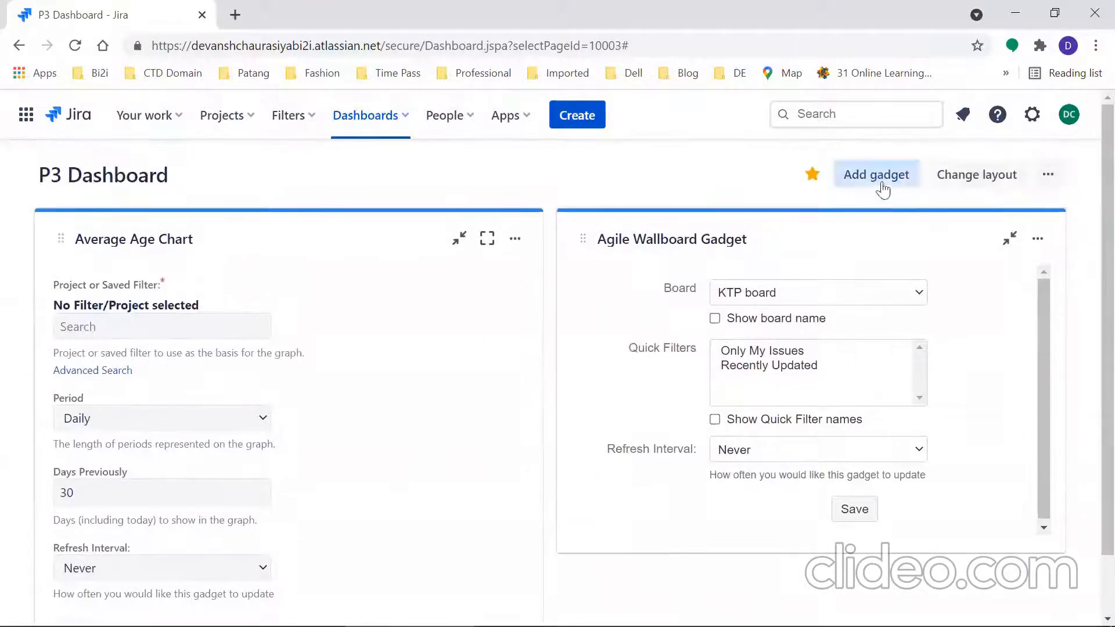
# Step: Add the Pie Chart gadget from the Charts category to the dashboard and close the gadget list
pyautogui.click(878, 177)
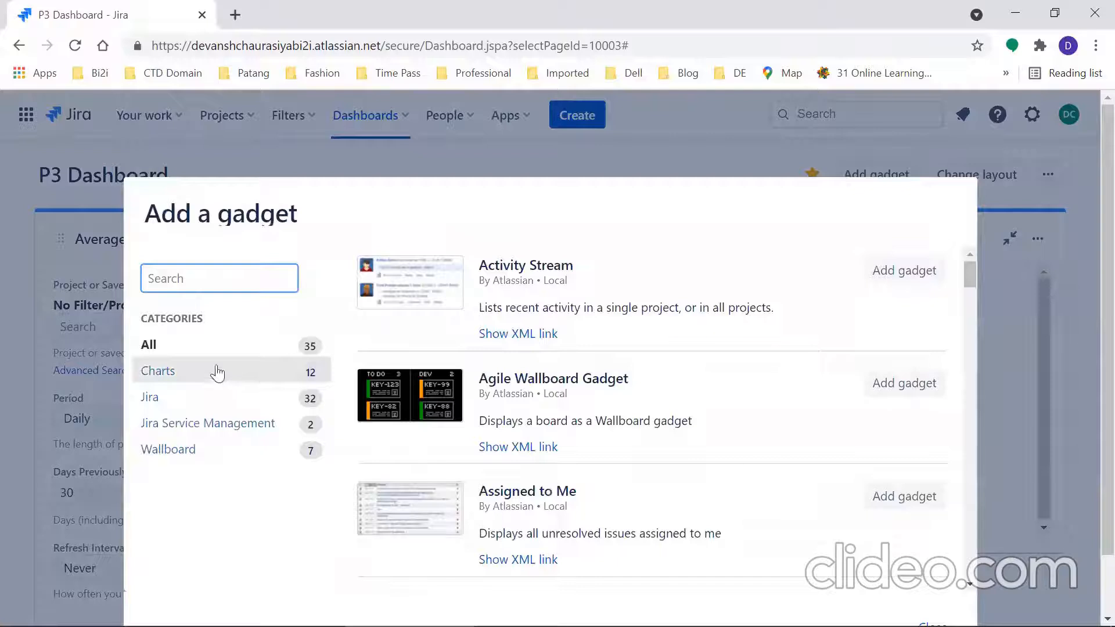
pyautogui.click(166, 372)
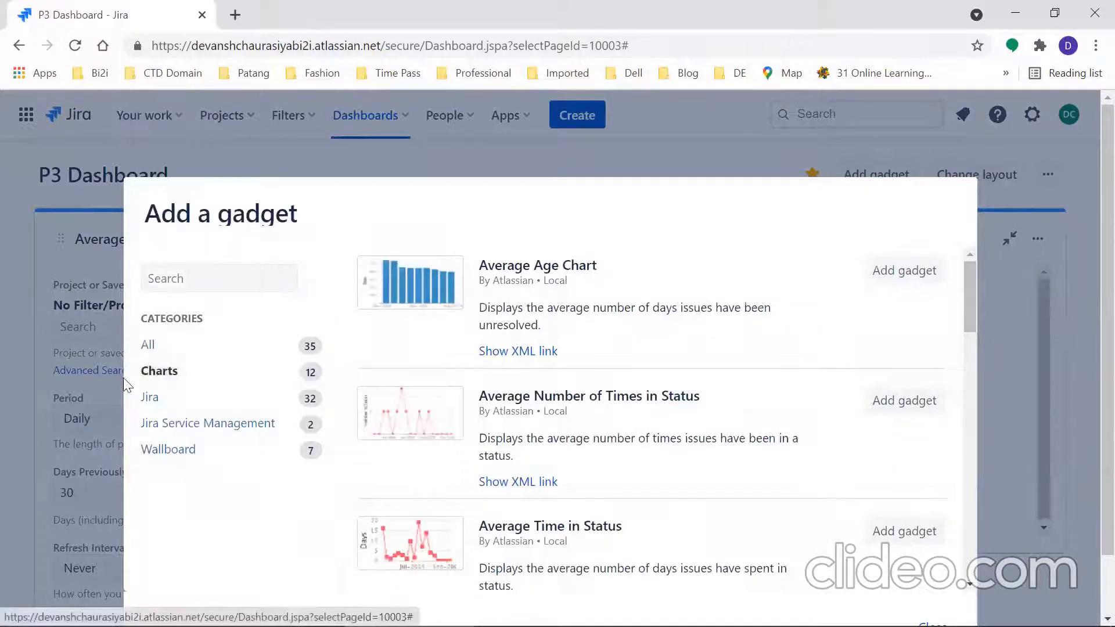
pyautogui.moveTo(964, 301); pyautogui.dragTo(961, 452)
pyautogui.click(901, 366)
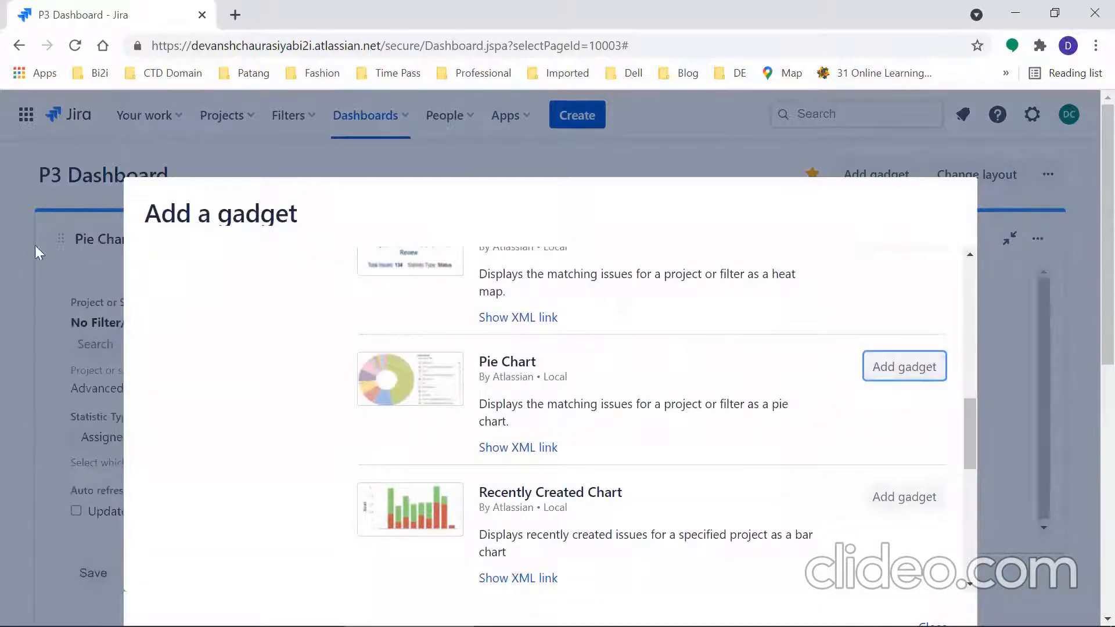
pyautogui.click(35, 245)
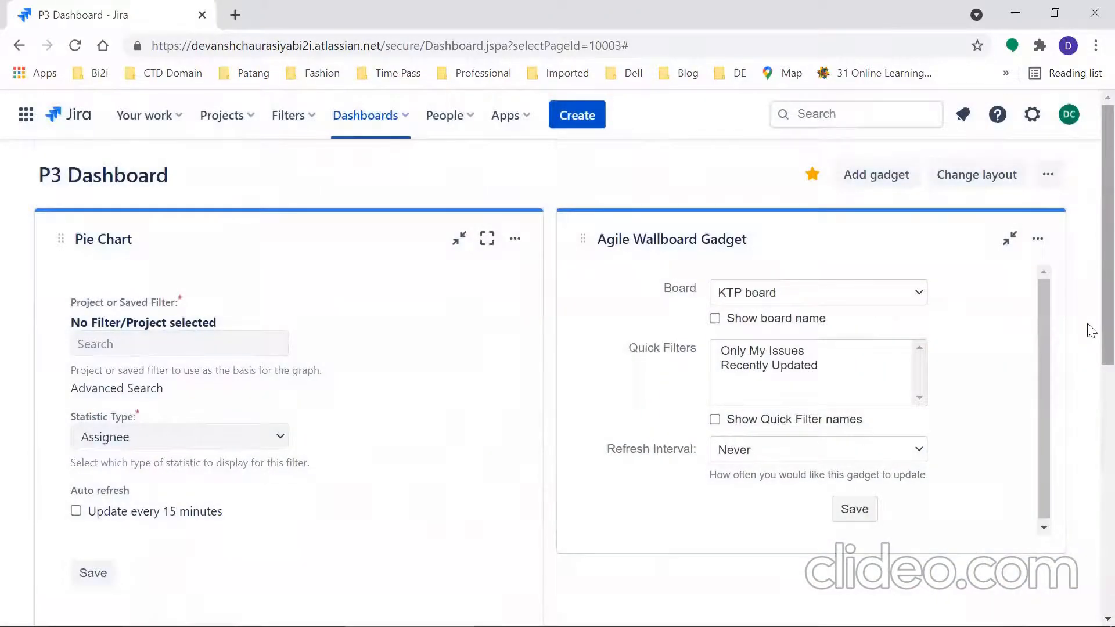
# Step: Look over the dashboard's gadgets and set the Pie Chart's project to Project 3 (P3)
pyautogui.scroll(-6, 1091, 331)
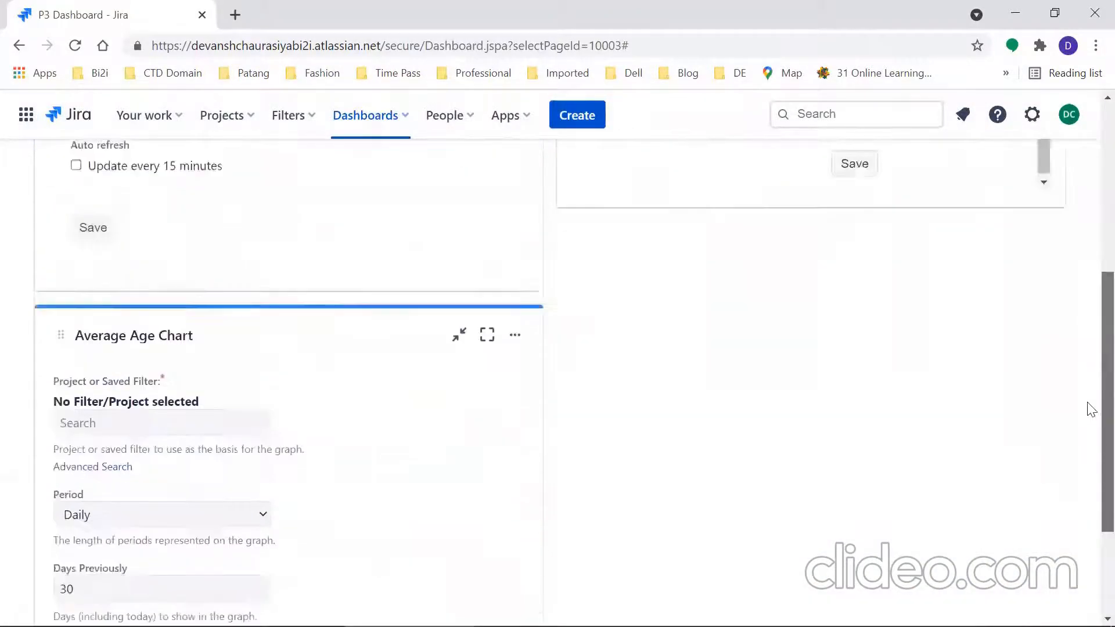
pyautogui.scroll(6, 1092, 410)
pyautogui.scroll(-6, 1093, 335)
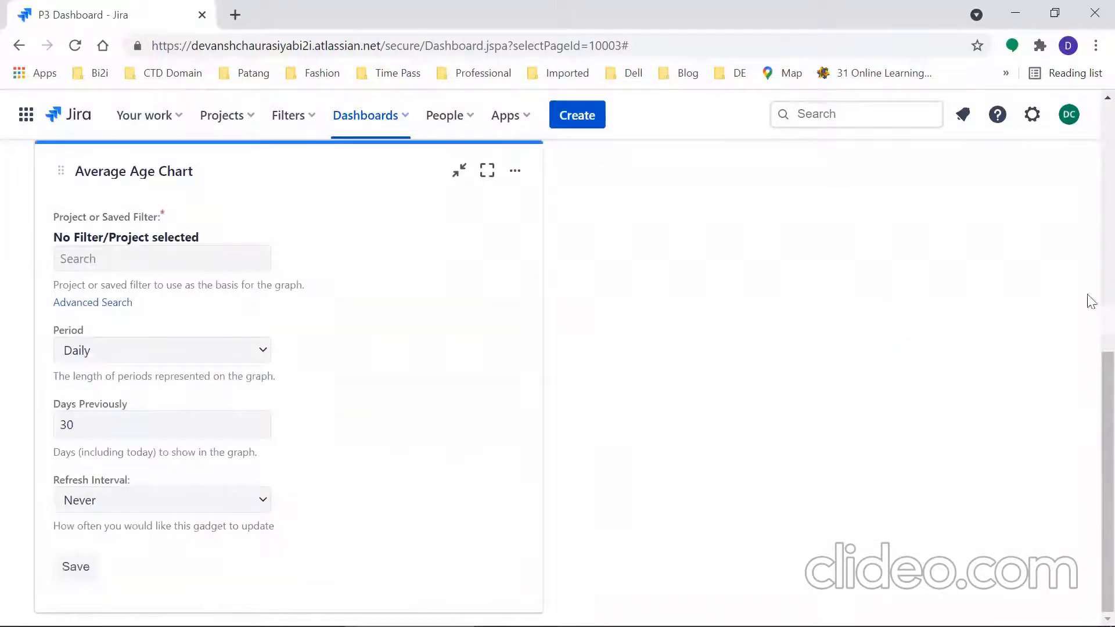
pyautogui.scroll(6, 1092, 399)
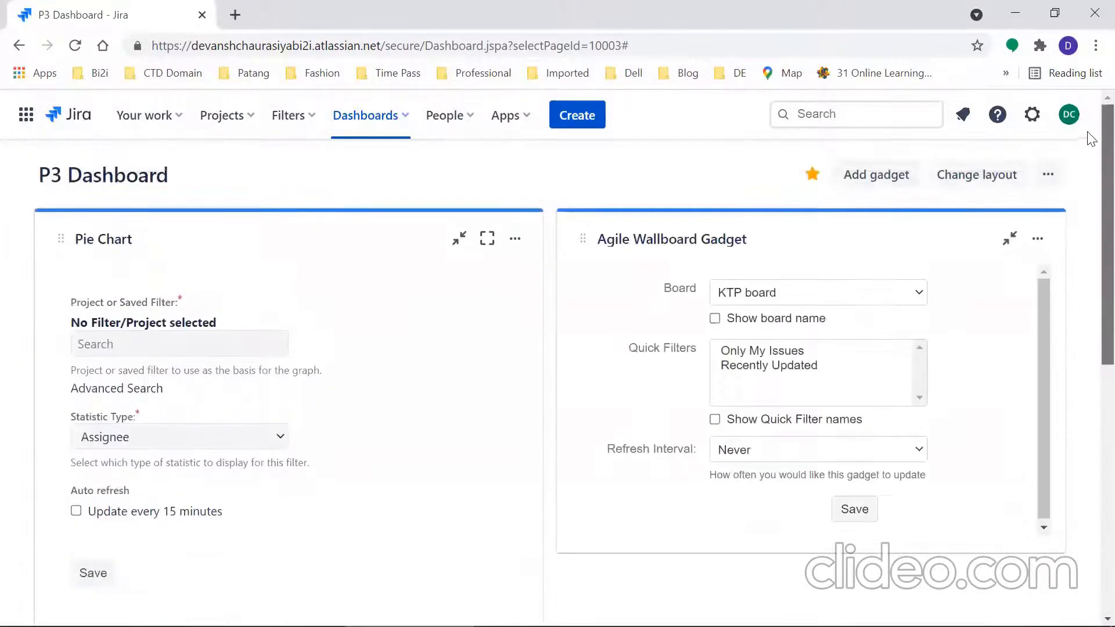
pyautogui.click(140, 337)
pyautogui.write('P3')
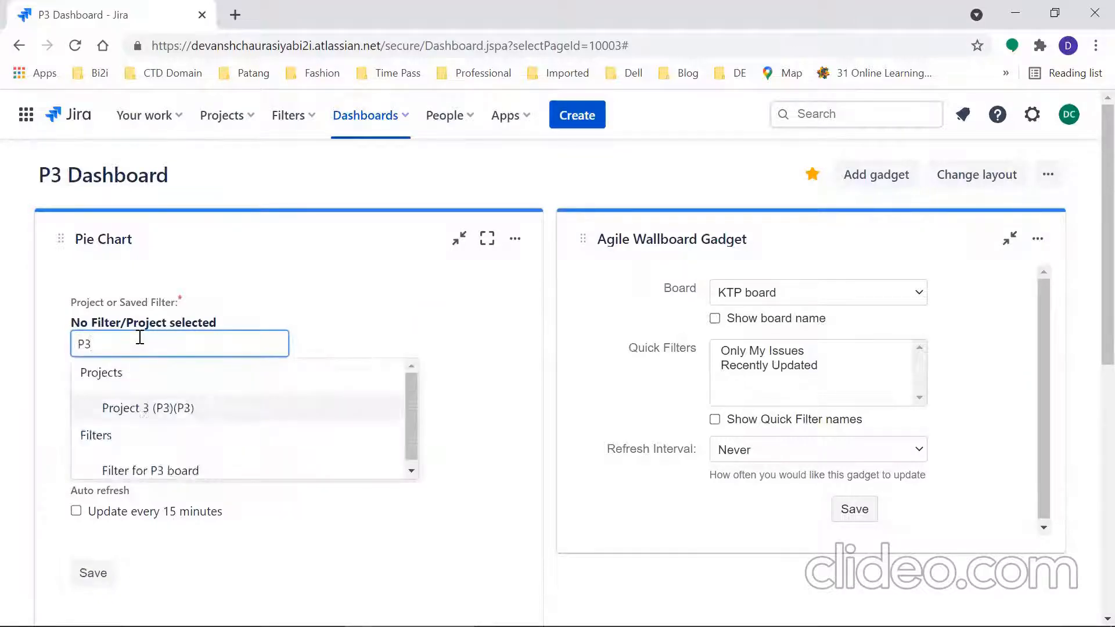
pyautogui.click(155, 410)
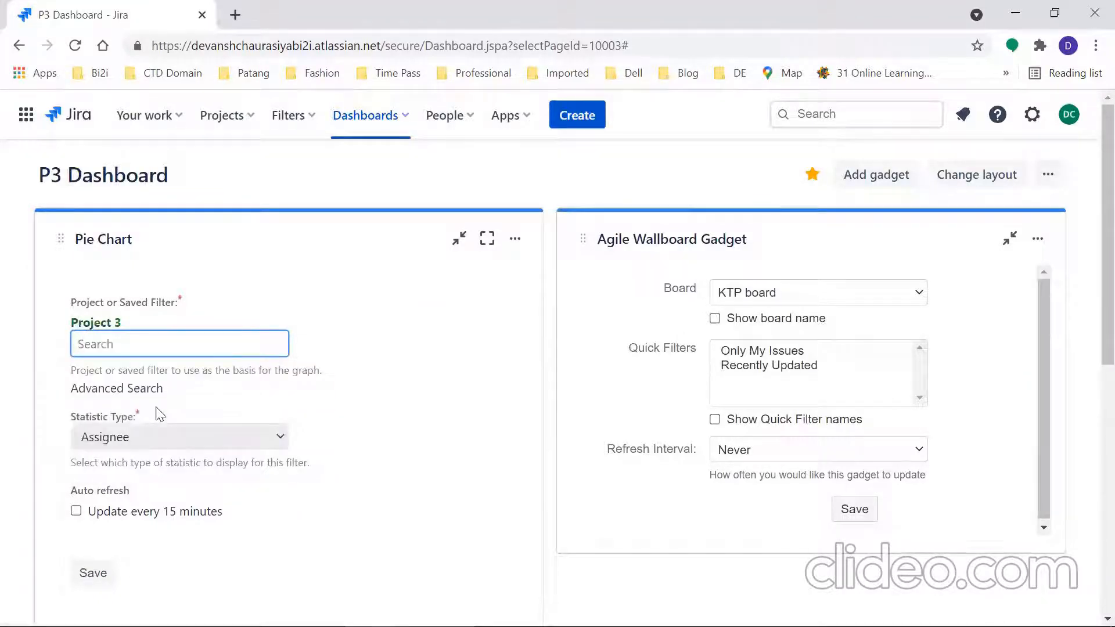
# Step: Set the Pie Chart to update every 15 minutes with Priority as its statistic type, save it, and inspect its slices
pyautogui.click(76, 511)
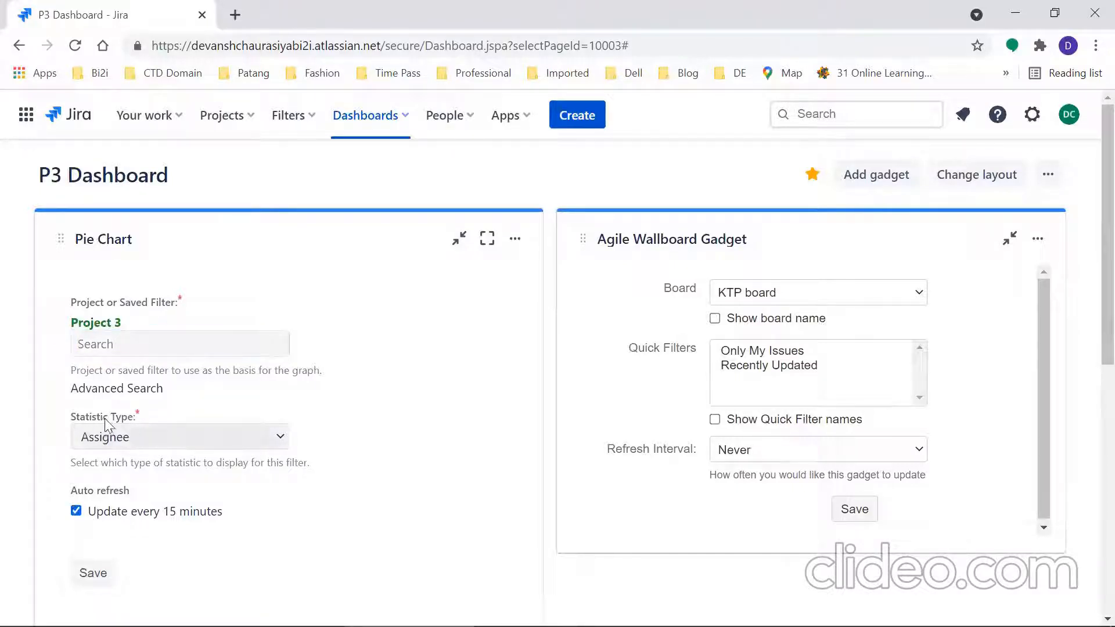
pyautogui.click(144, 439)
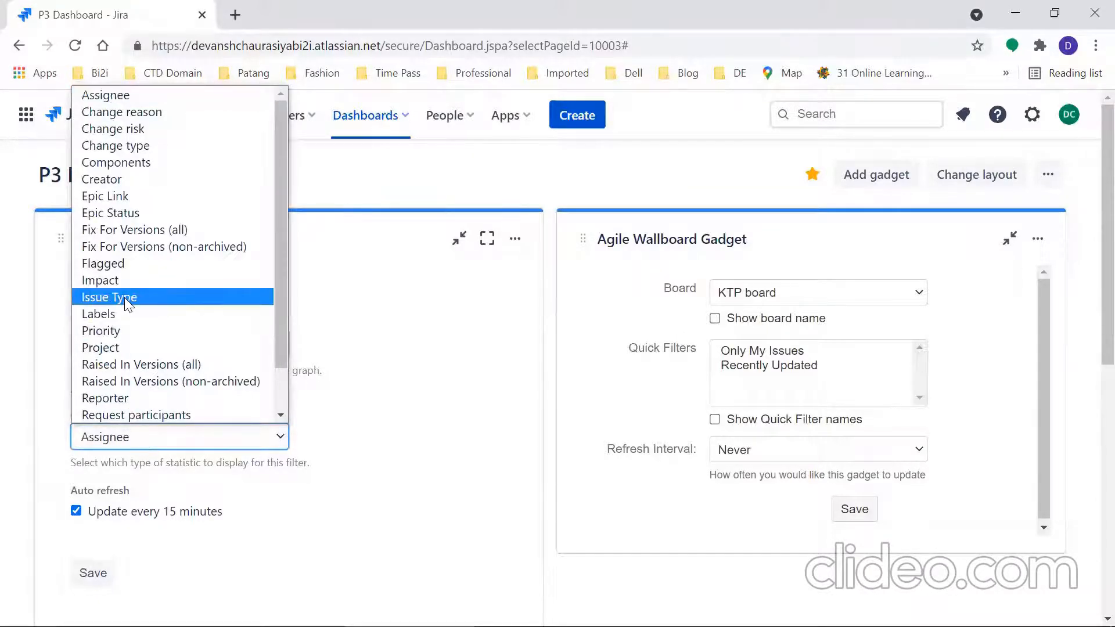
pyautogui.click(124, 328)
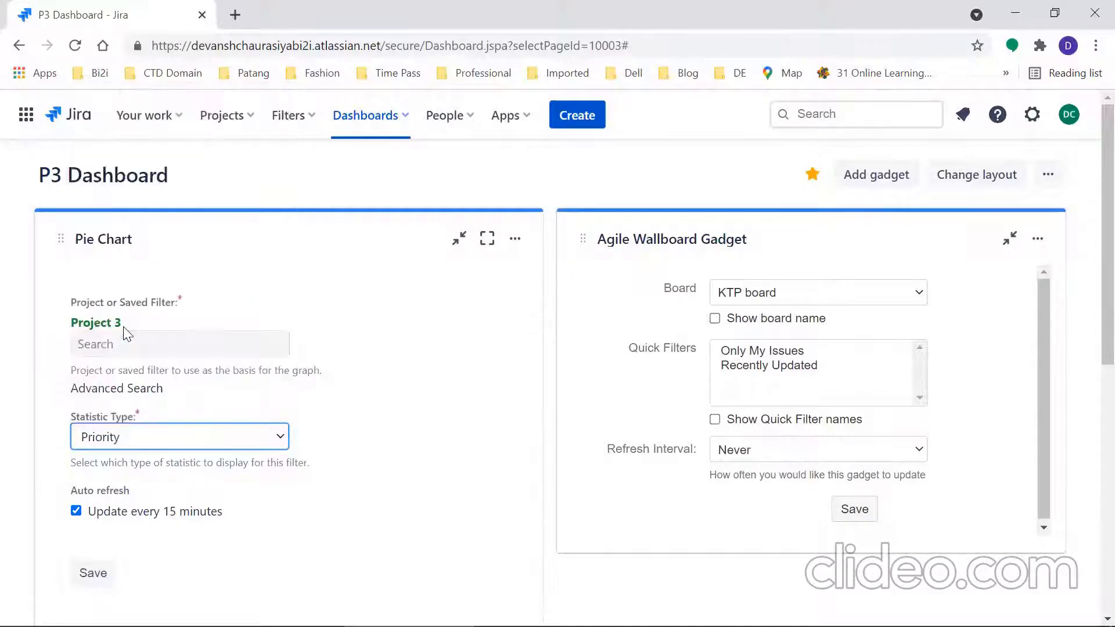
pyautogui.click(105, 575)
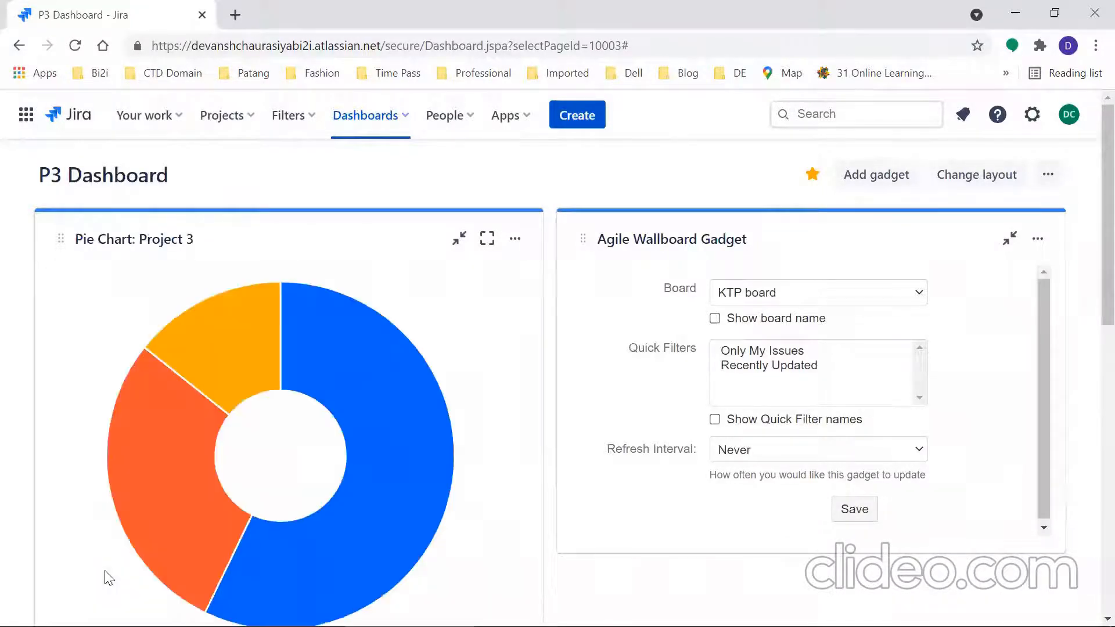
pyautogui.moveTo(250, 367)
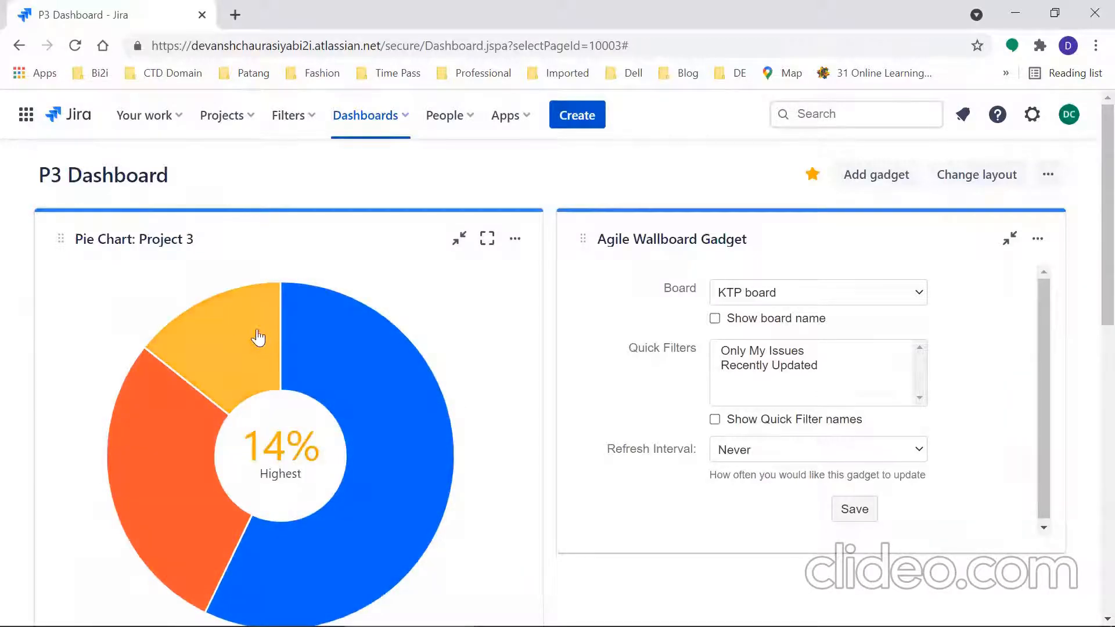
pyautogui.moveTo(168, 420)
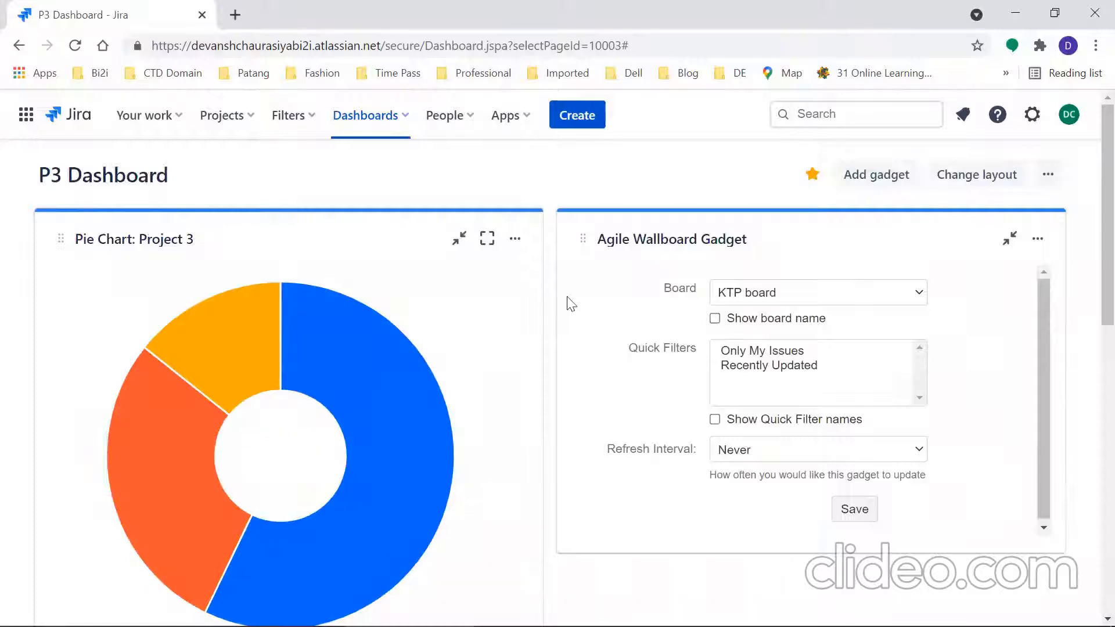
# Step: Configure the Agile Wallboard Gadget for the P3 board with the board name shown and a refresh every 15 minutes, and save it
pyautogui.click(798, 292)
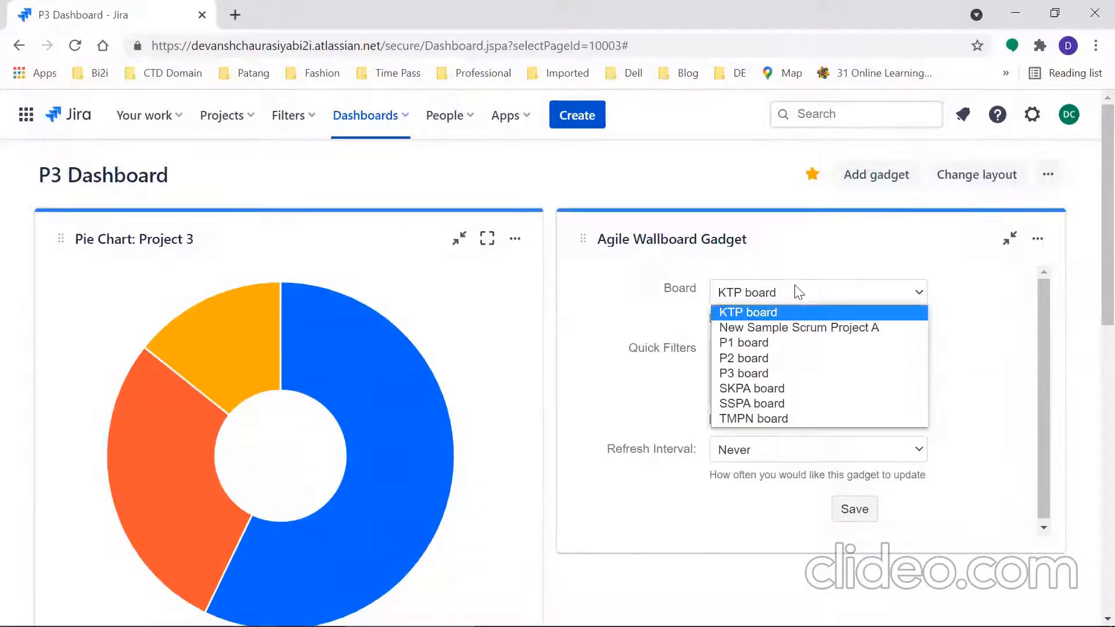
pyautogui.click(799, 293)
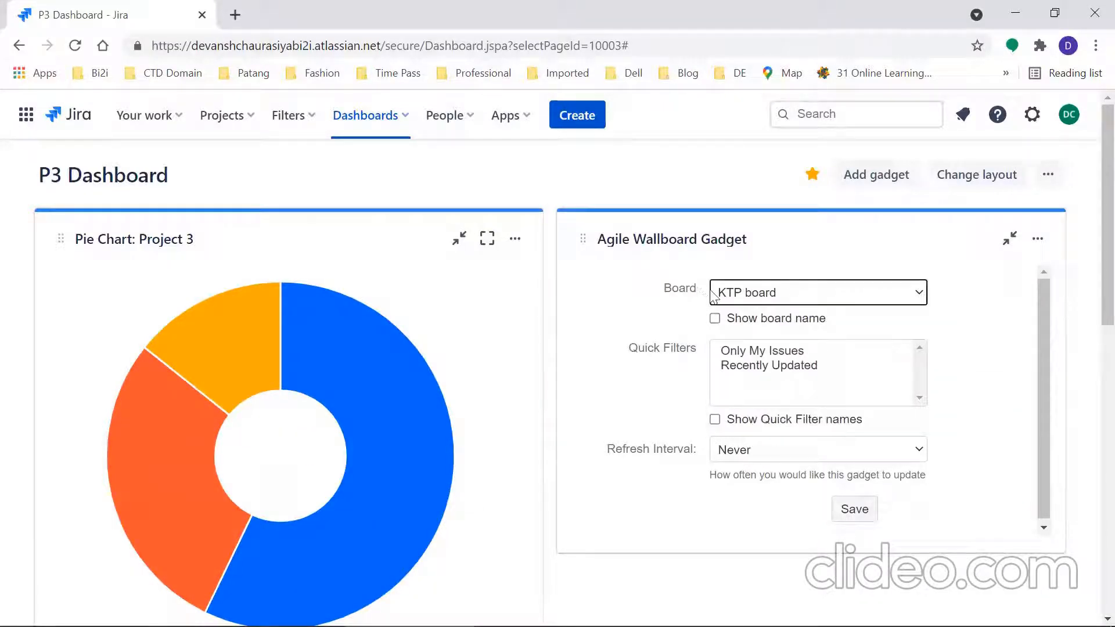
pyautogui.click(762, 298)
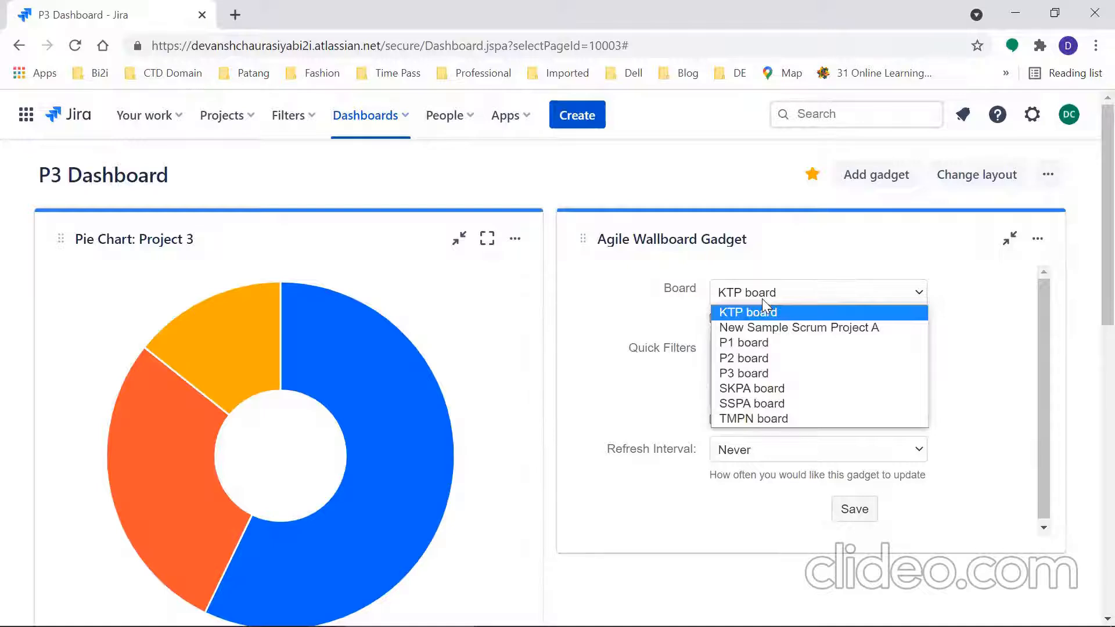
pyautogui.click(760, 375)
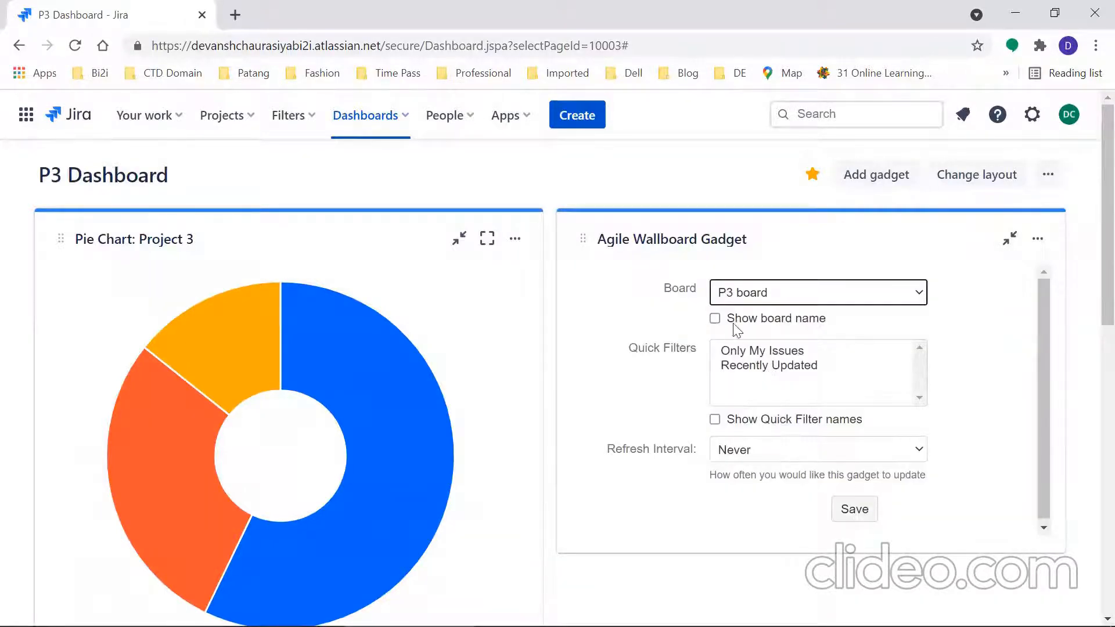
pyautogui.click(715, 319)
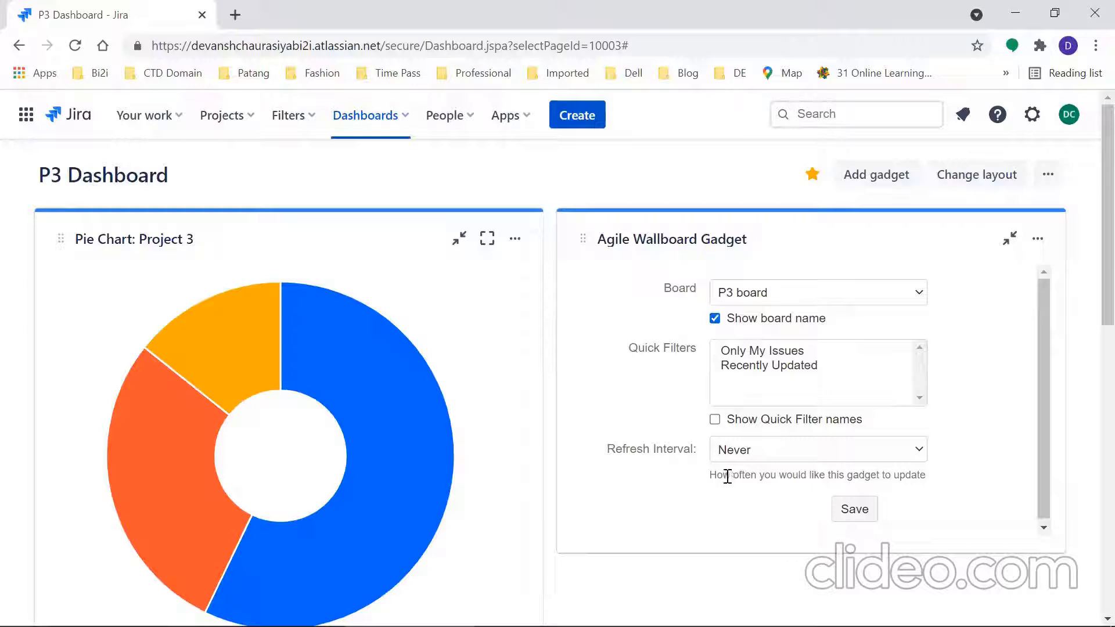
pyautogui.click(755, 451)
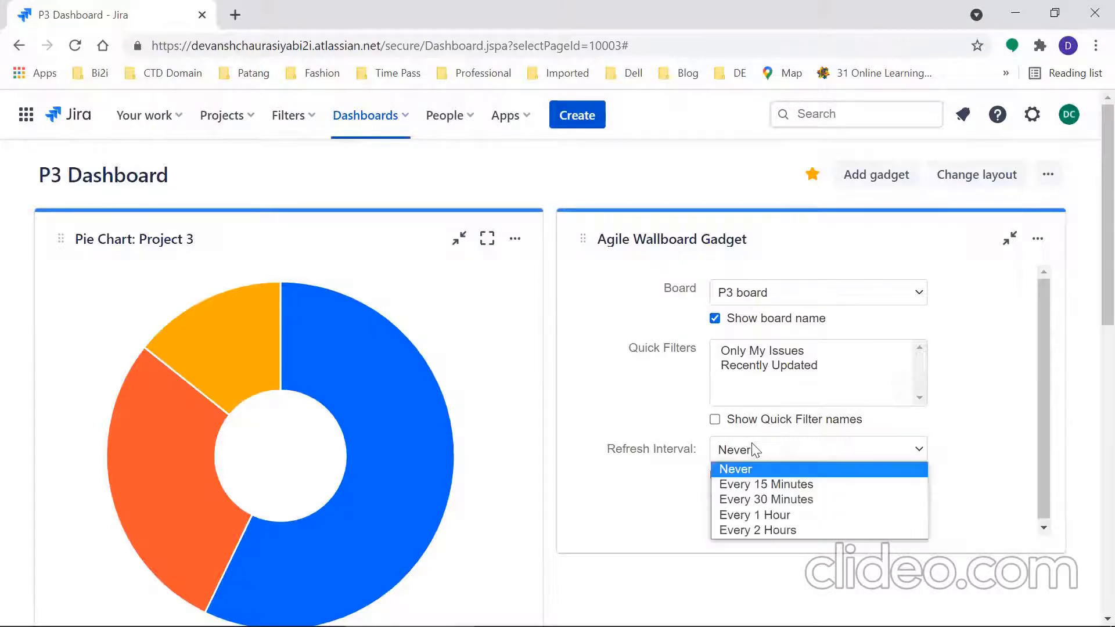
pyautogui.click(752, 486)
pyautogui.click(860, 515)
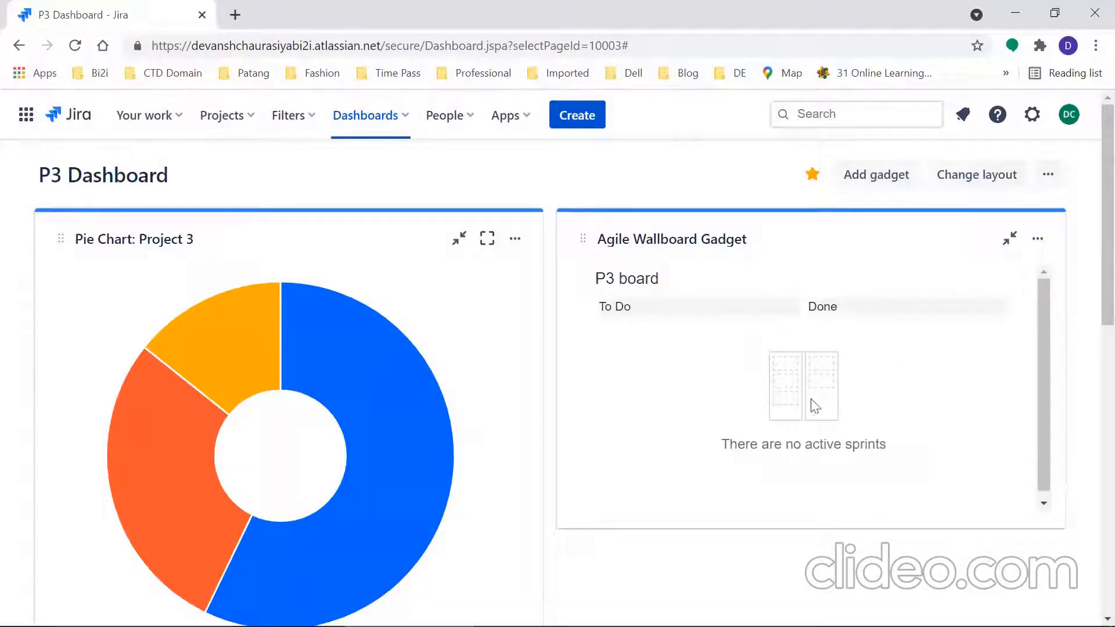
# Step: Set the Average Age Chart's project to Project 3 (P3), keep the Daily period, and save the gadget
pyautogui.moveTo(1092, 281); pyautogui.dragTo(1088, 548)
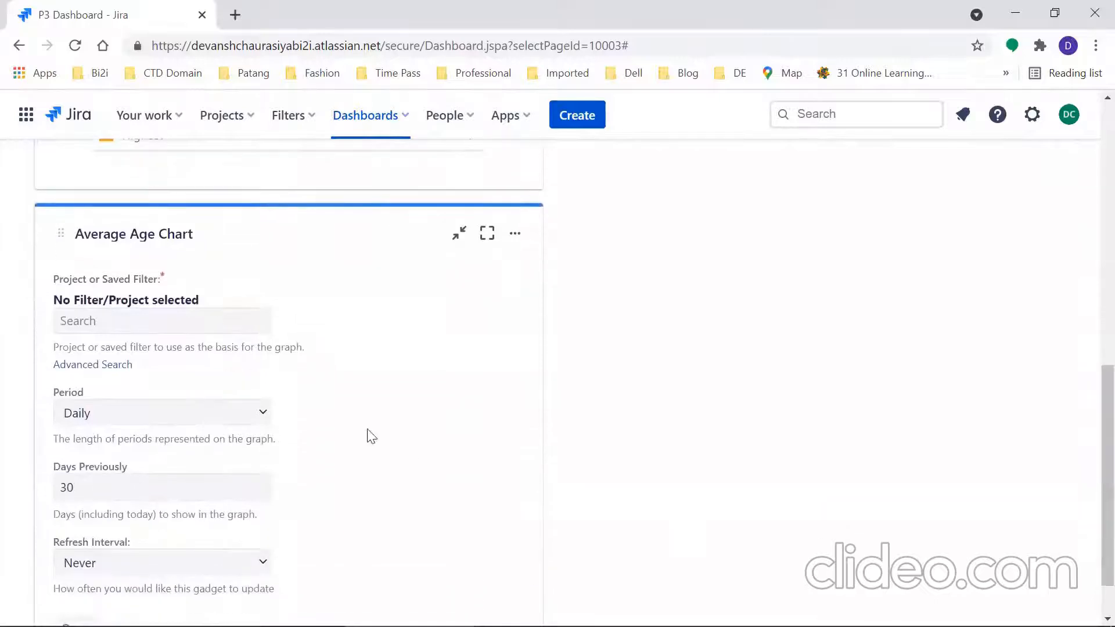
pyautogui.click(172, 329)
pyautogui.write('p3')
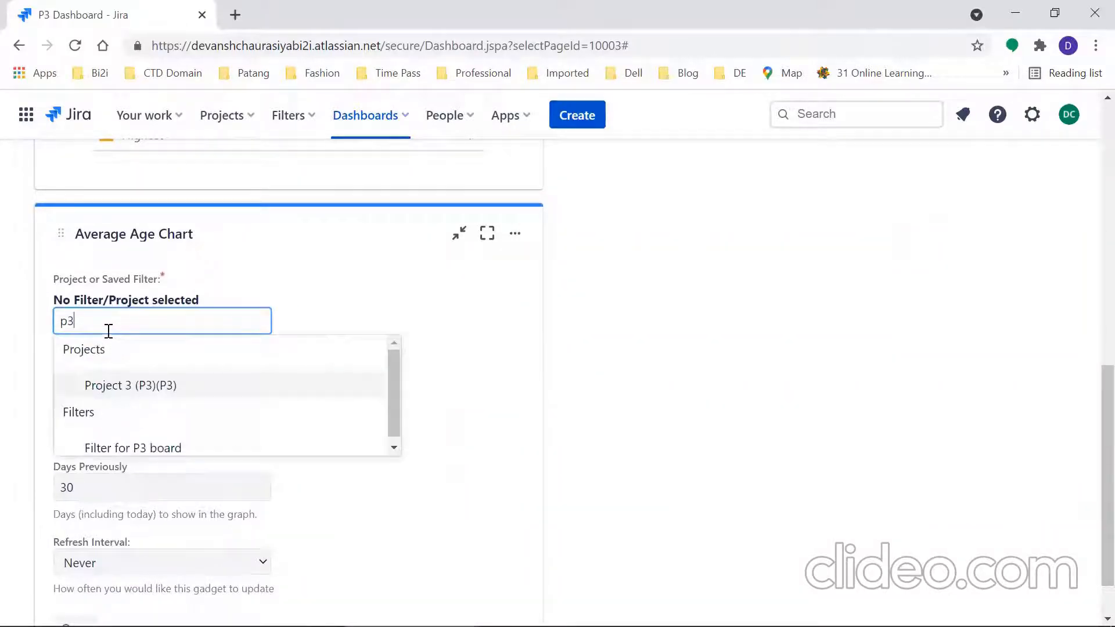
pyautogui.click(122, 388)
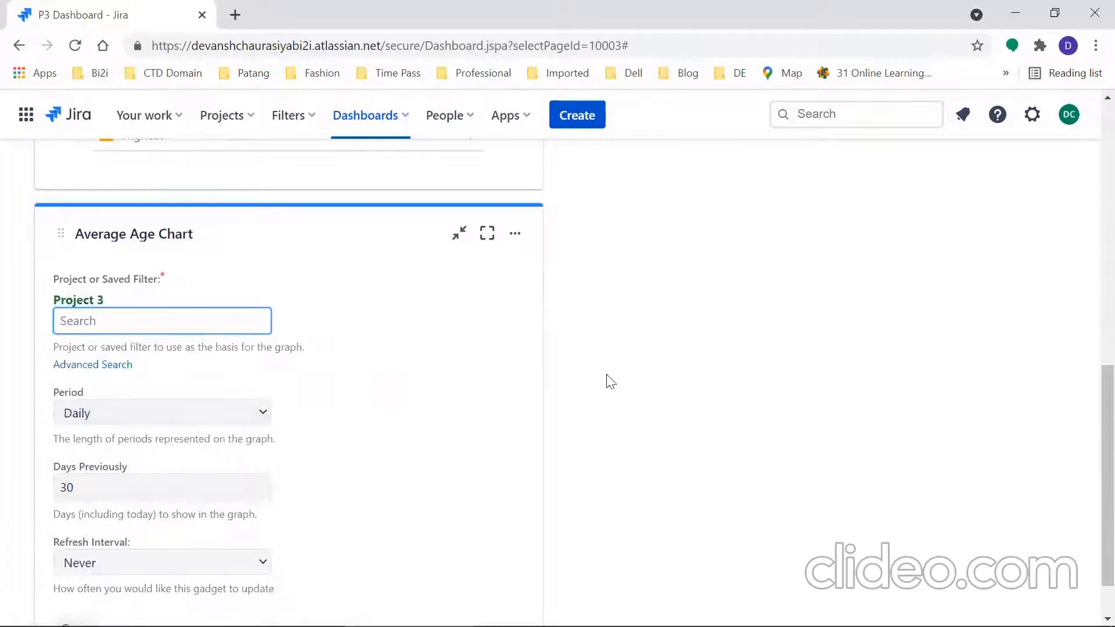
pyautogui.scroll(-1, 1088, 385)
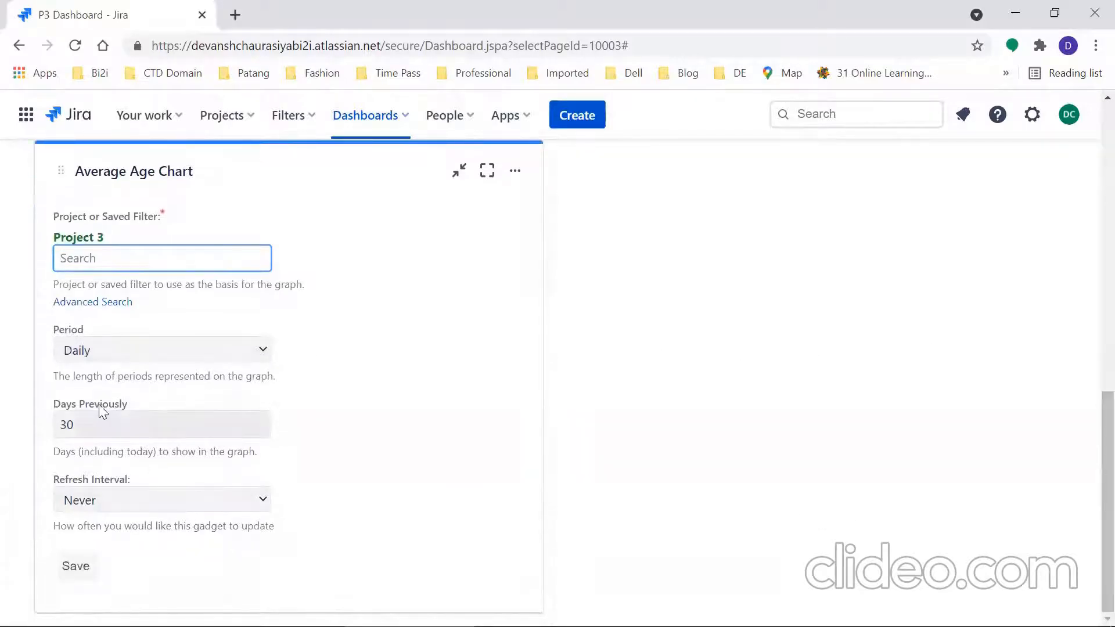
pyautogui.click(96, 349)
pyautogui.click(96, 348)
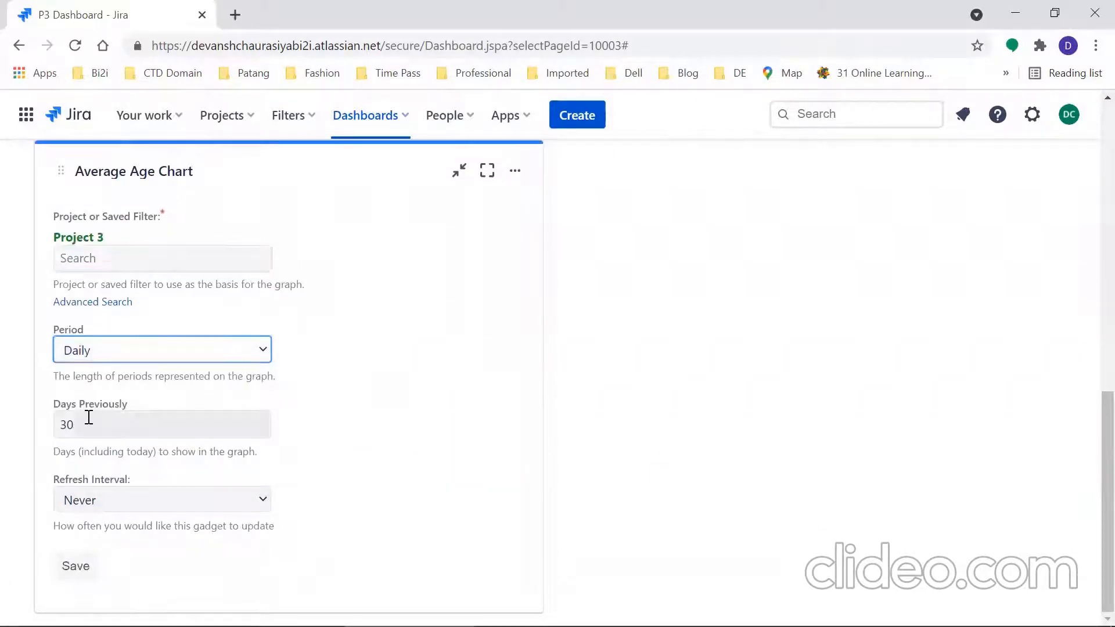
pyautogui.click(80, 567)
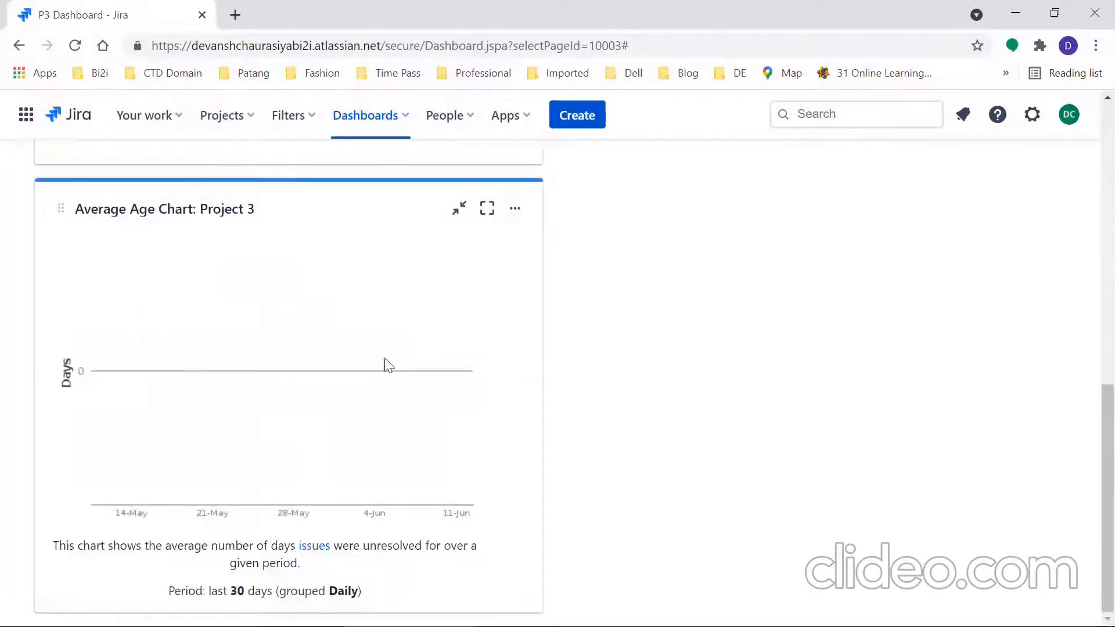
# Step: Move the Average Age Chart into the dashboard's second column, below the Agile Wallboard Gadget
pyautogui.moveTo(1092, 437); pyautogui.dragTo(1088, 346)
pyautogui.moveTo(283, 411); pyautogui.dragTo(819, 169)
pyautogui.scroll(3, 378, 446)
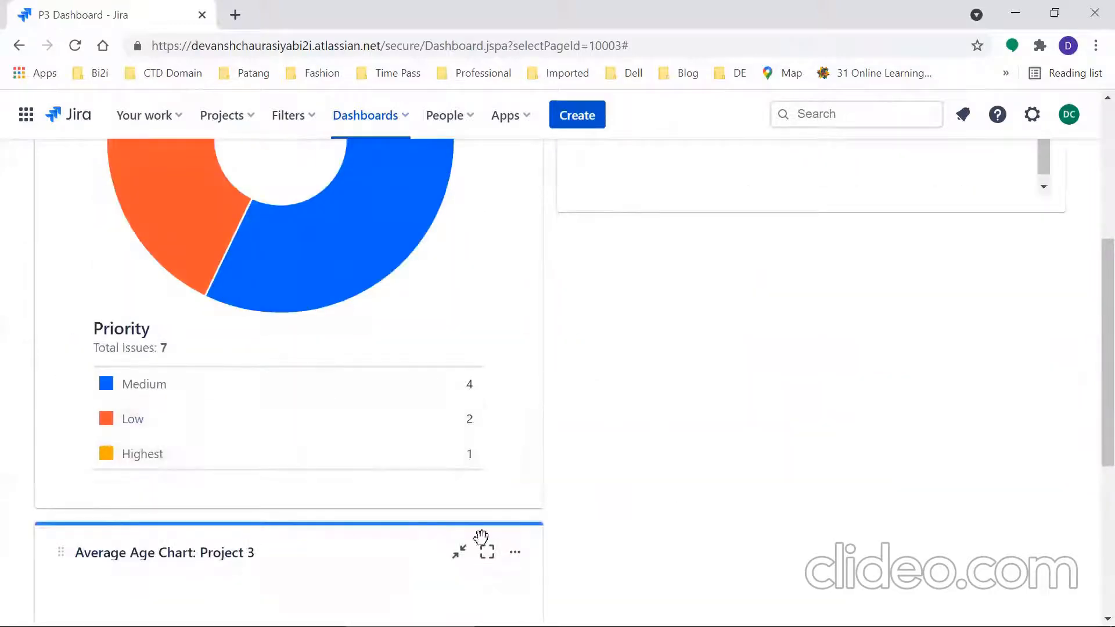
pyautogui.moveTo(391, 545); pyautogui.dragTo(926, 256)
pyautogui.moveTo(1104, 341); pyautogui.dragTo(1091, 135)
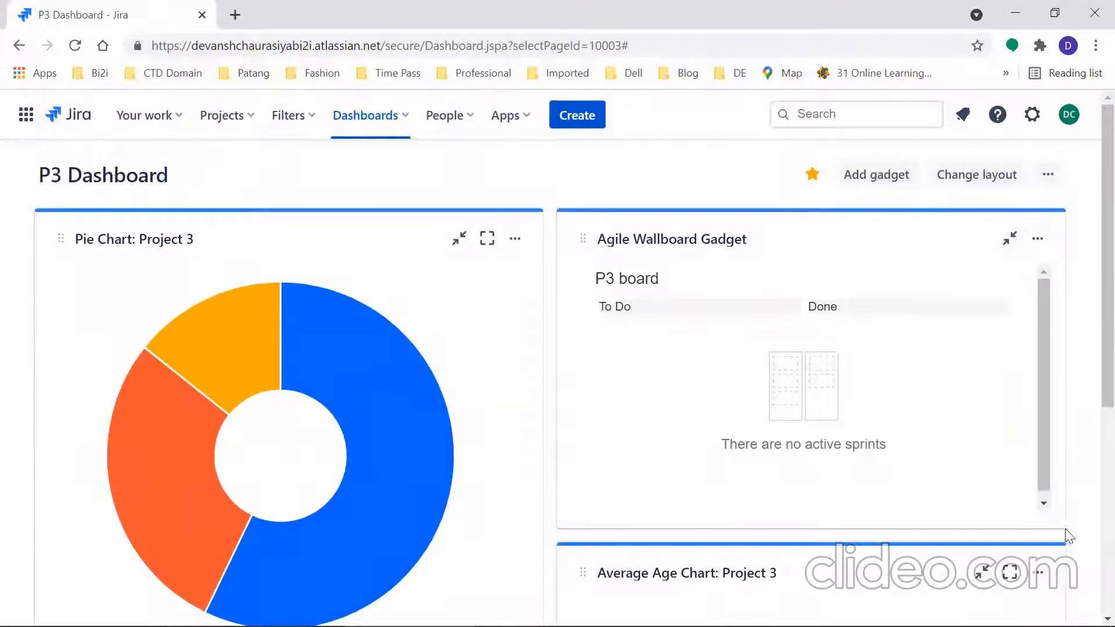
# Step: Minimize the Agile Wallboard, Average Age Chart and Pie Chart gadgets on the dashboard
pyautogui.click(1010, 242)
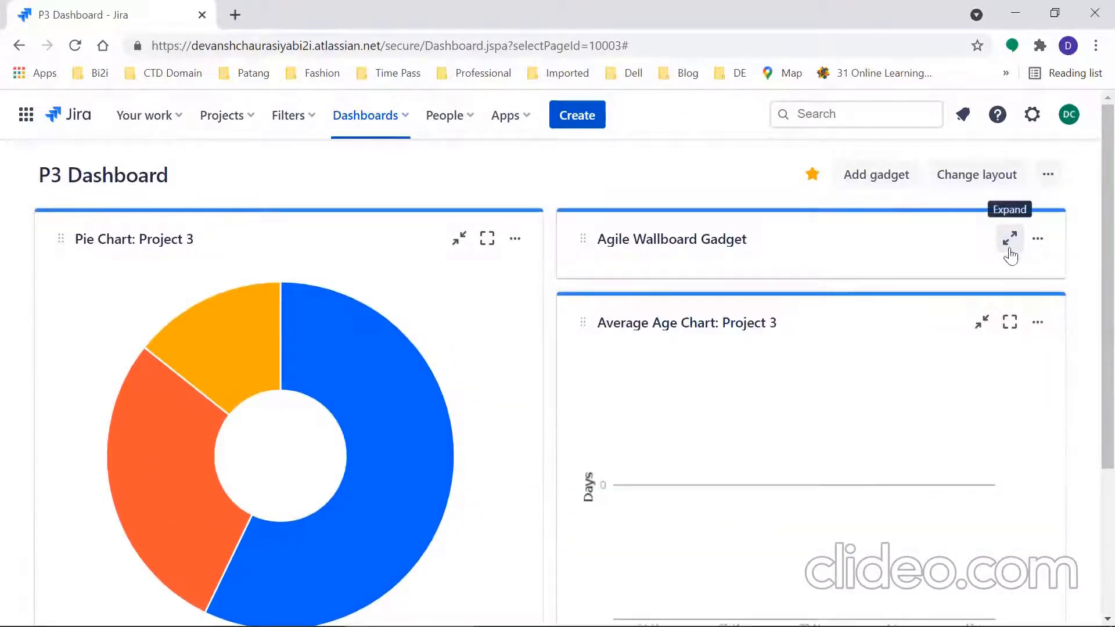
pyautogui.click(983, 324)
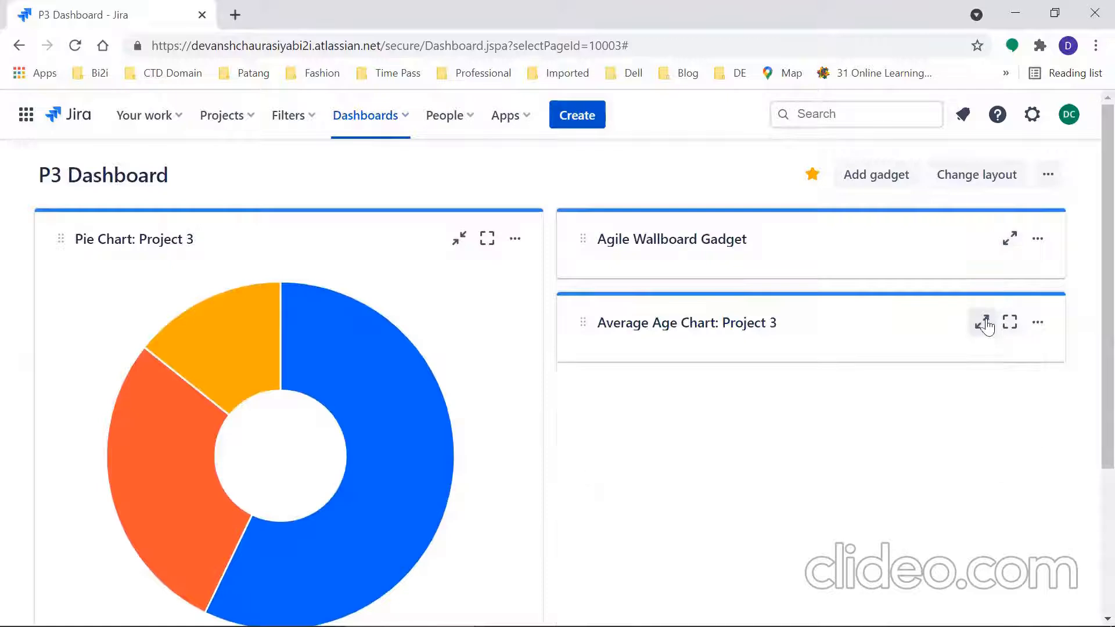
pyautogui.click(459, 238)
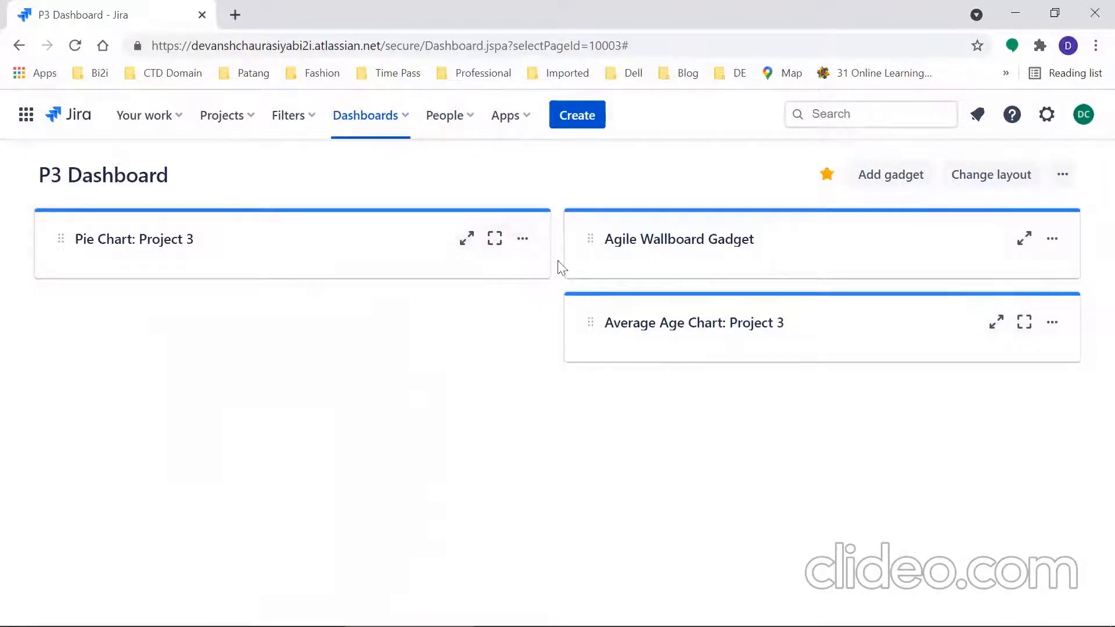
pyautogui.click(467, 240)
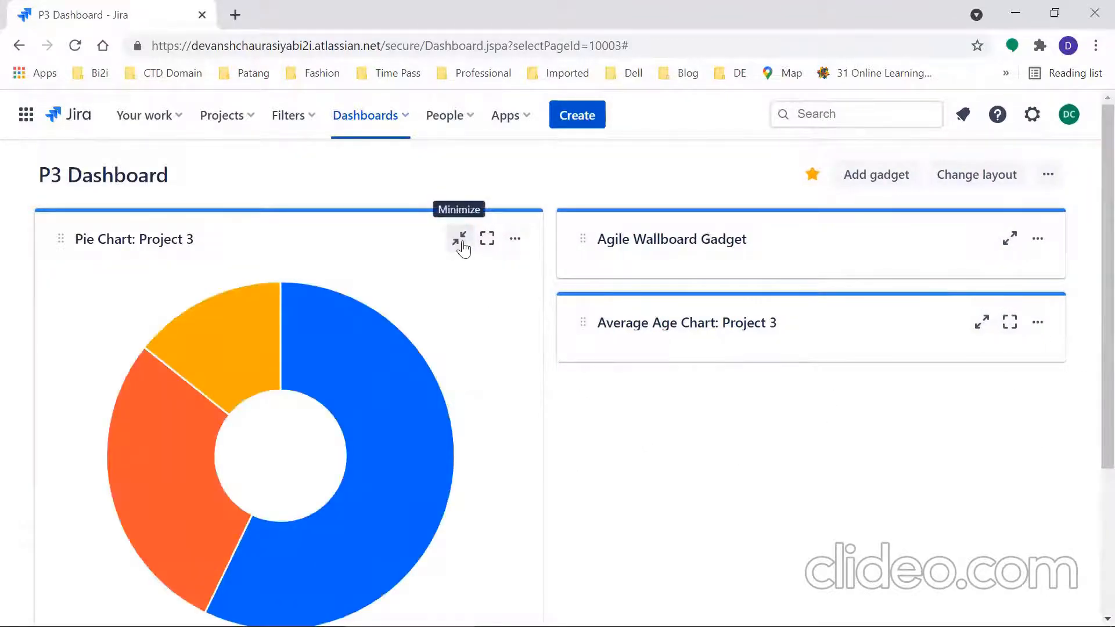
pyautogui.click(461, 244)
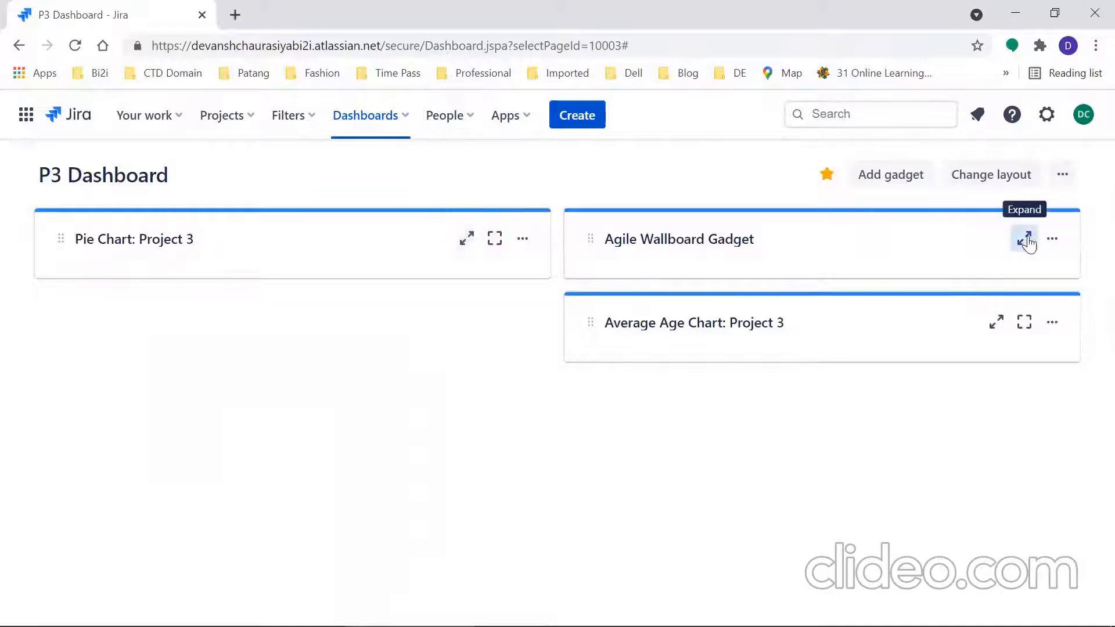
# Step: Expand the Agile Wallboard Gadget and the Pie Chart, briefly maximizing the Pie Chart and restoring it in between
pyautogui.click(1023, 239)
pyautogui.click(494, 240)
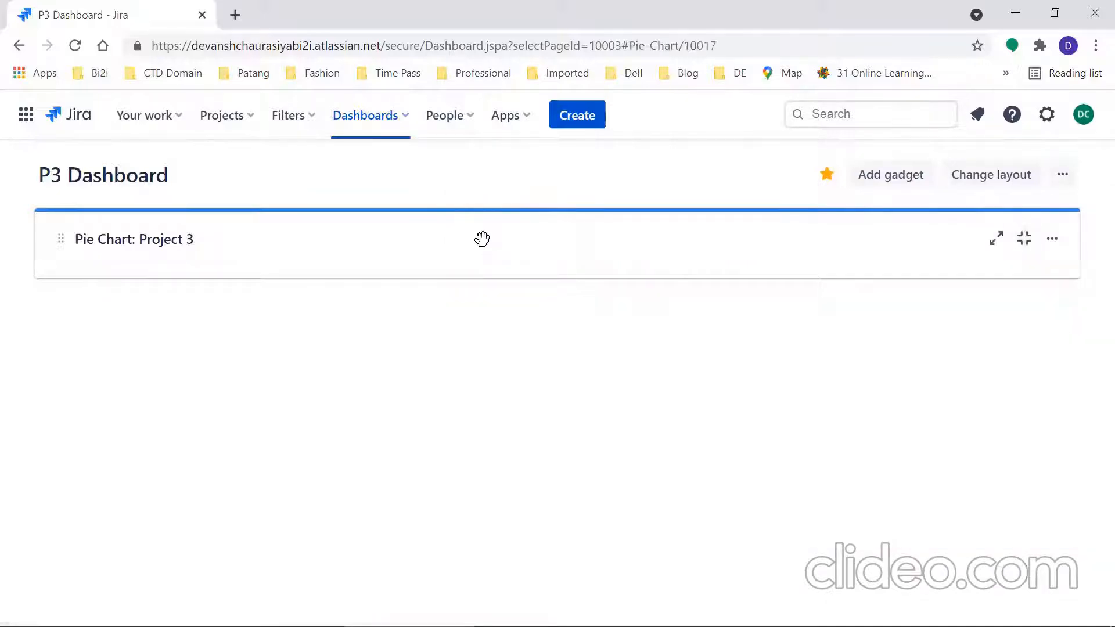
pyautogui.click(1024, 239)
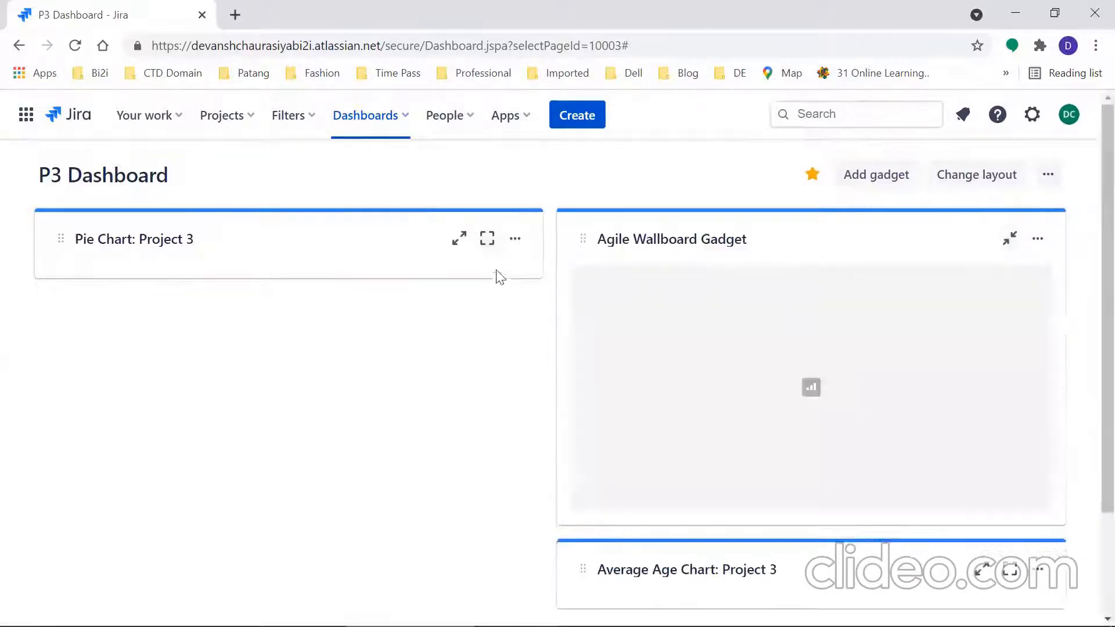
pyautogui.click(464, 241)
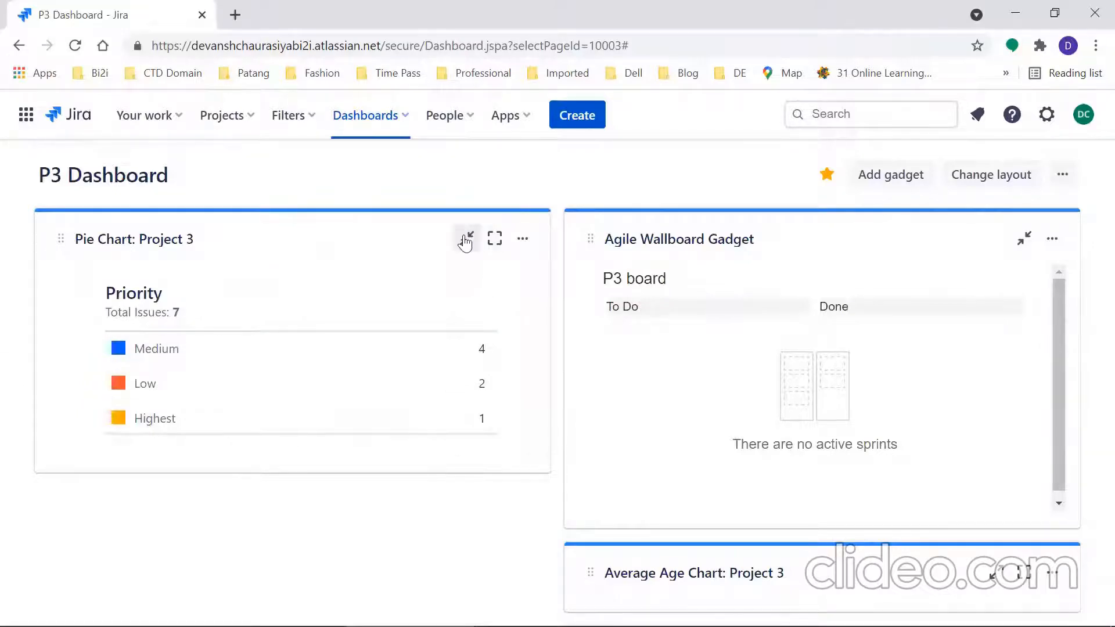
# Step: Try the red and yellow highlight colors on the Pie Chart gadget and switch it back to blue
pyautogui.click(523, 246)
pyautogui.click(339, 303)
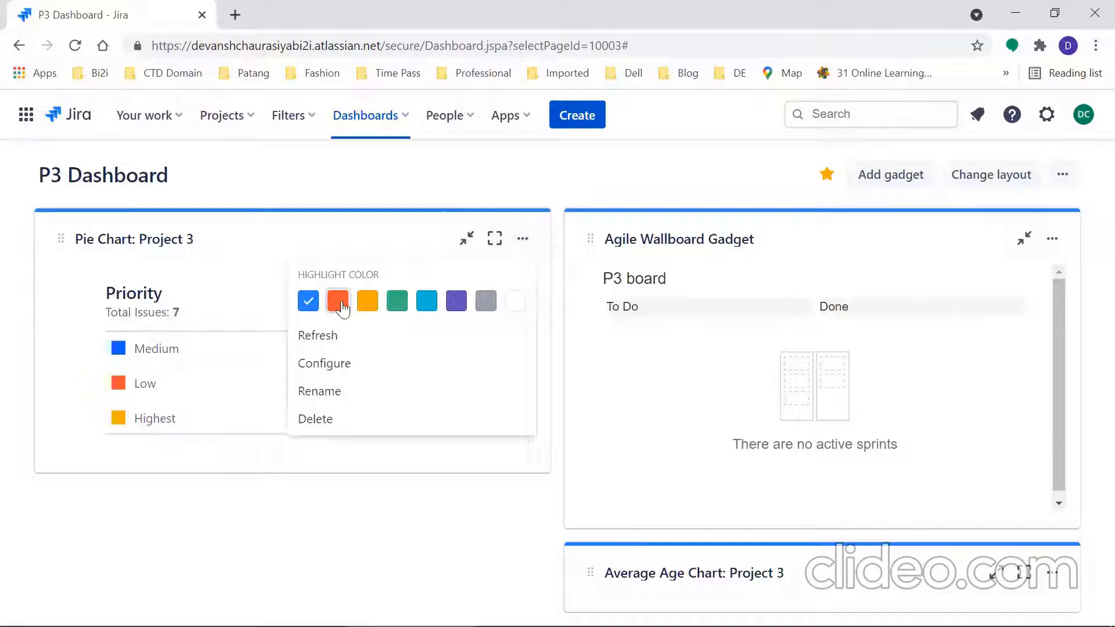
pyautogui.click(367, 302)
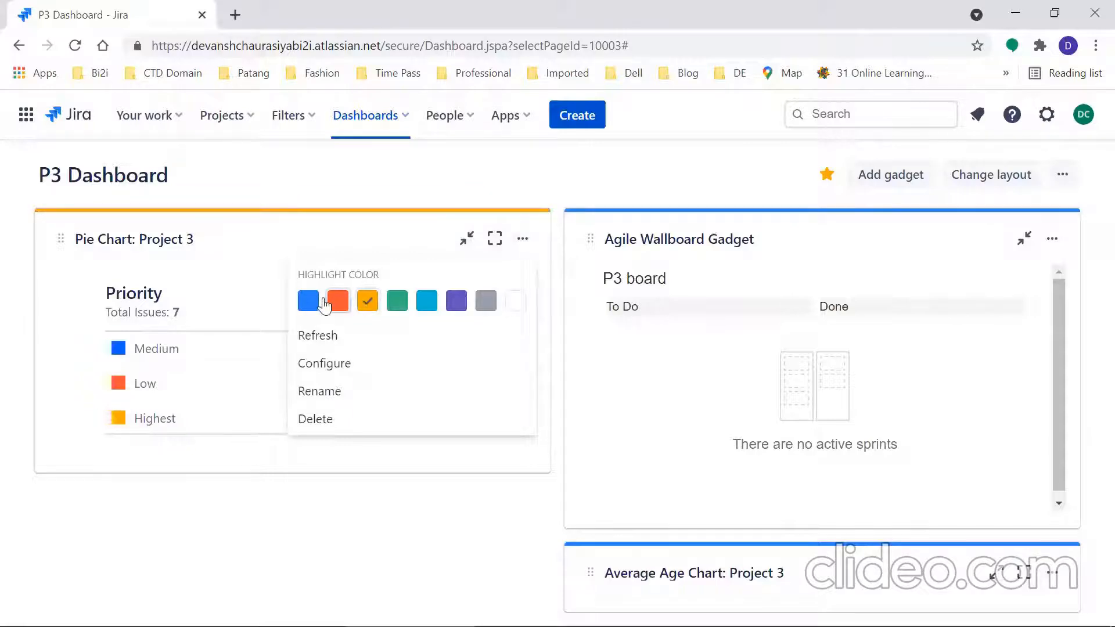
pyautogui.click(308, 300)
pyautogui.click(347, 531)
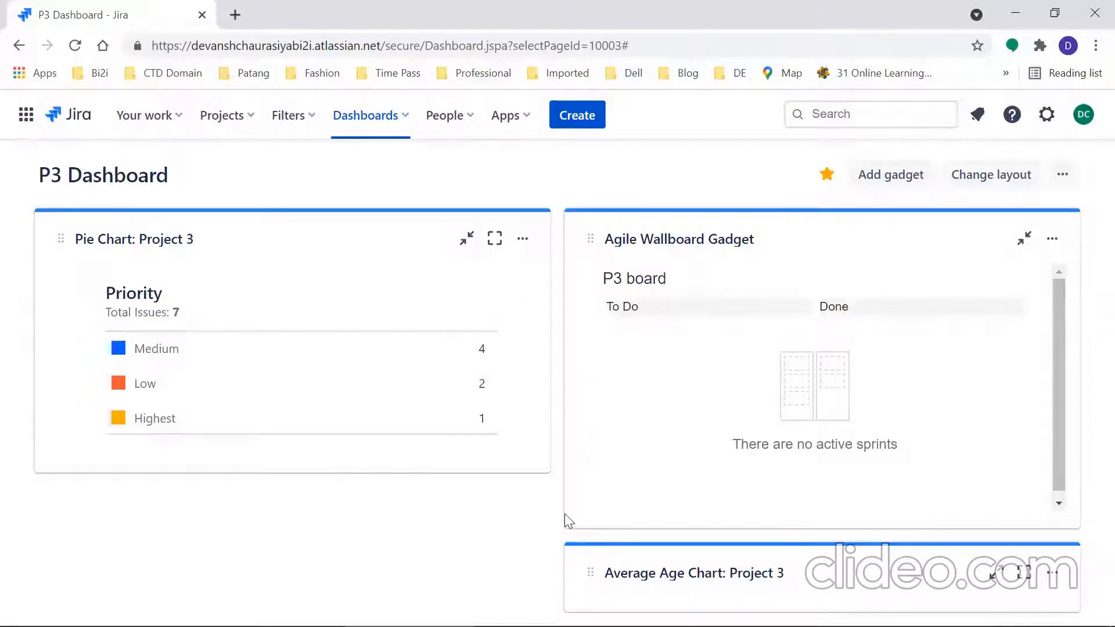
# Step: Maximize the Pie Chart to view its priority breakdown, minimize it, and return to the full dashboard
pyautogui.click(495, 241)
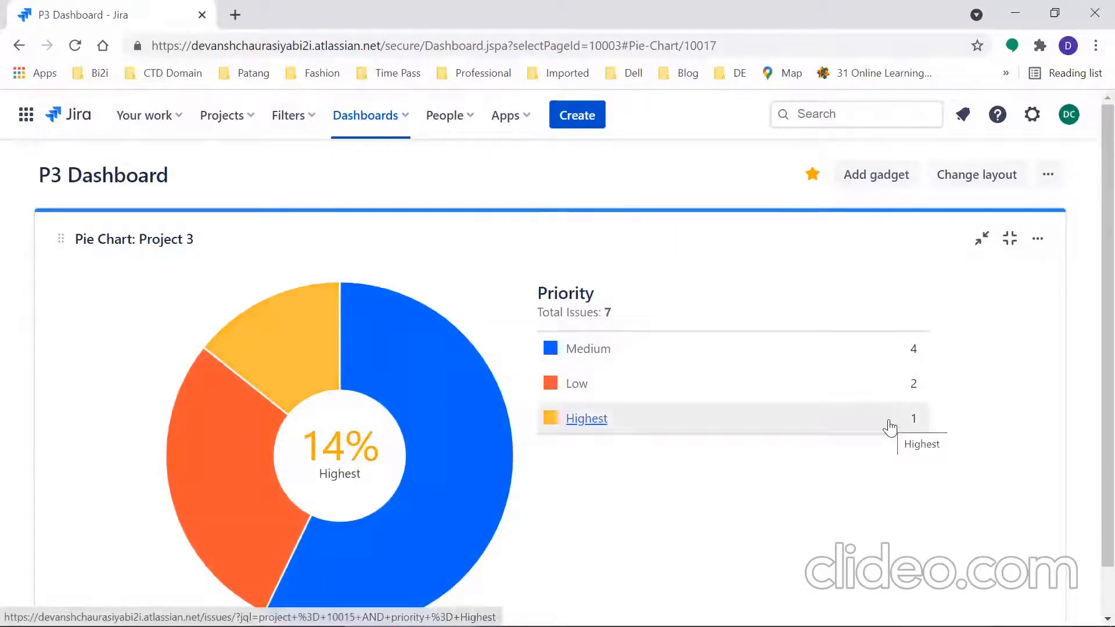
pyautogui.click(981, 238)
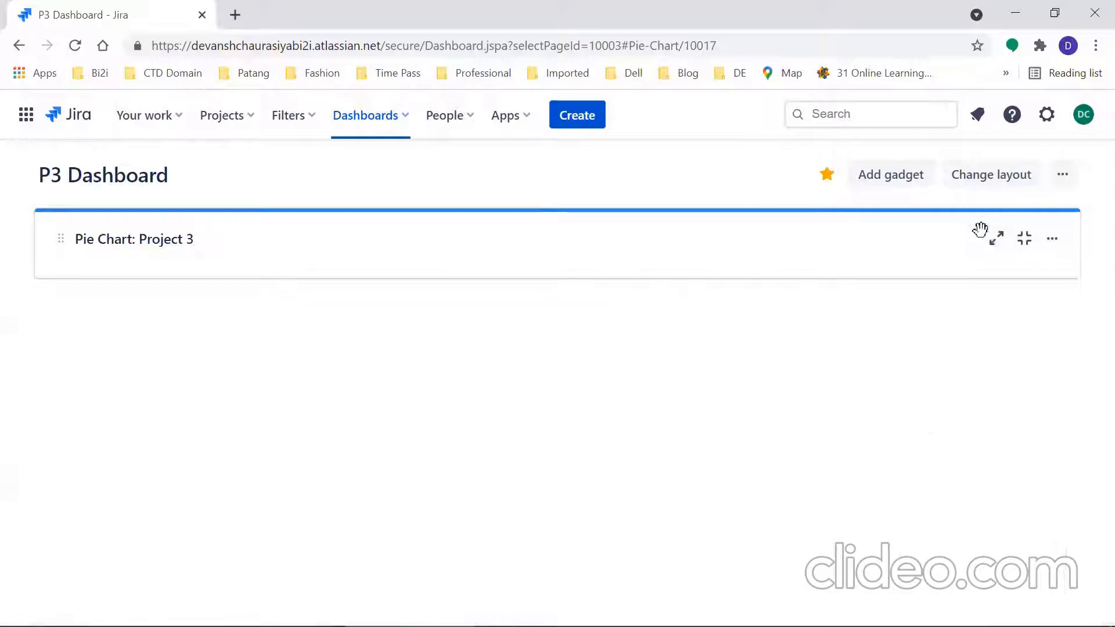
pyautogui.click(1031, 250)
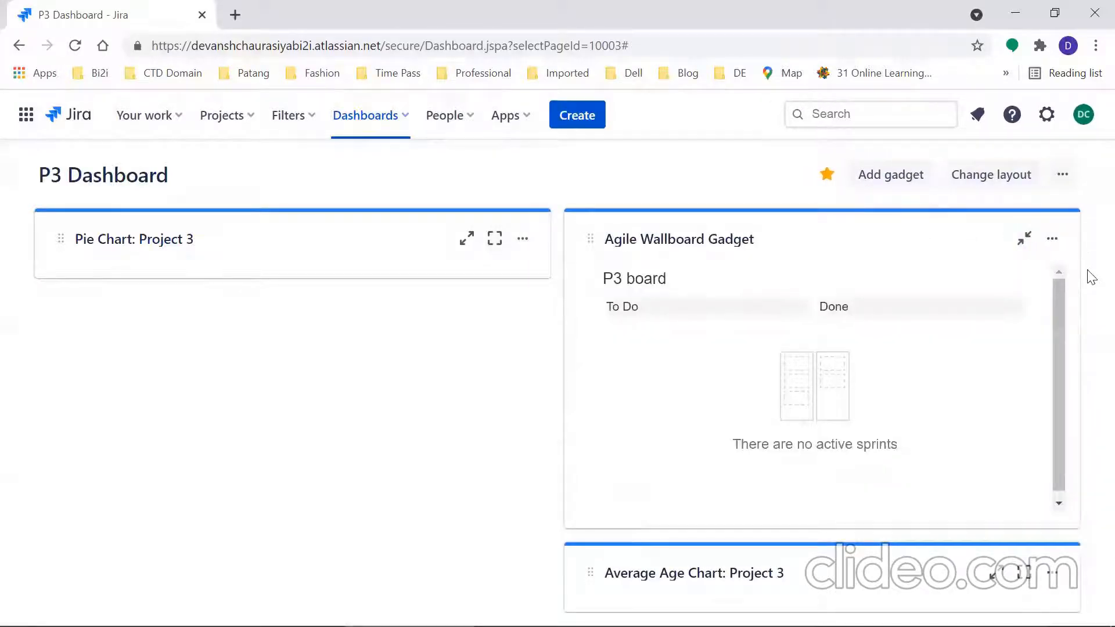
# Step: Minimize the Agile Wallboard Gadget on the P3 Dashboard
pyautogui.click(1025, 238)
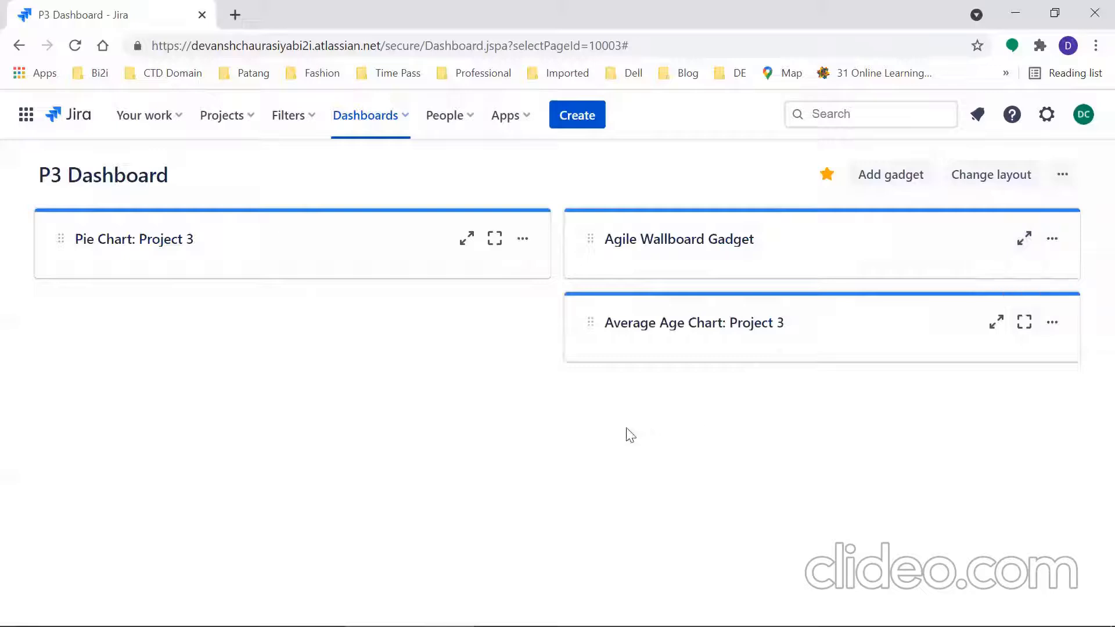
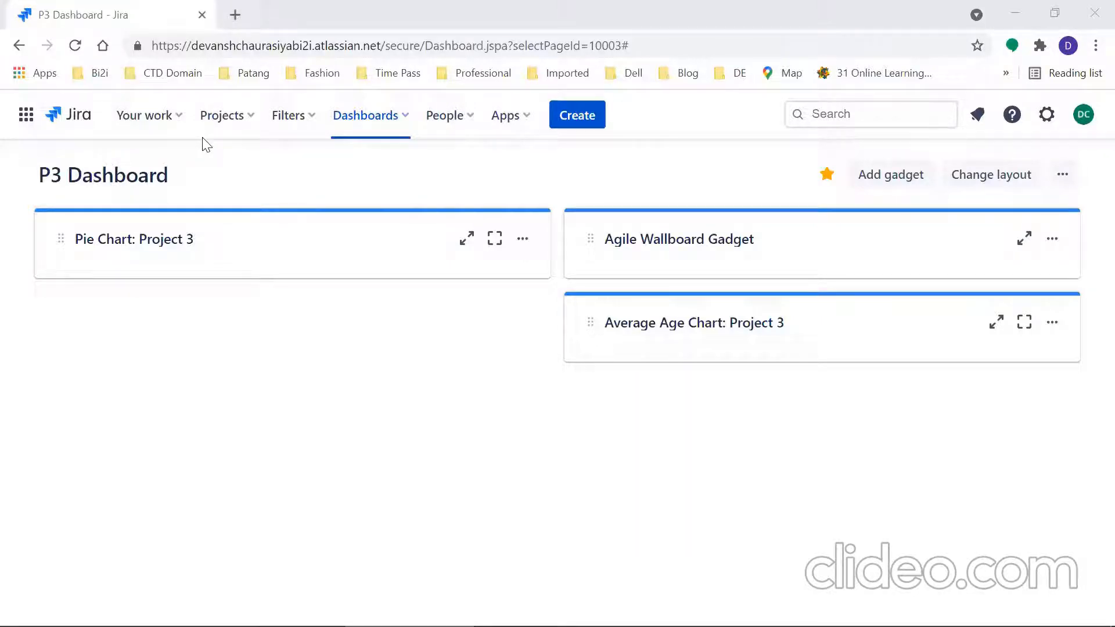
# Step: Start creating a new project and enter Project 4 as its name
pyautogui.click(254, 124)
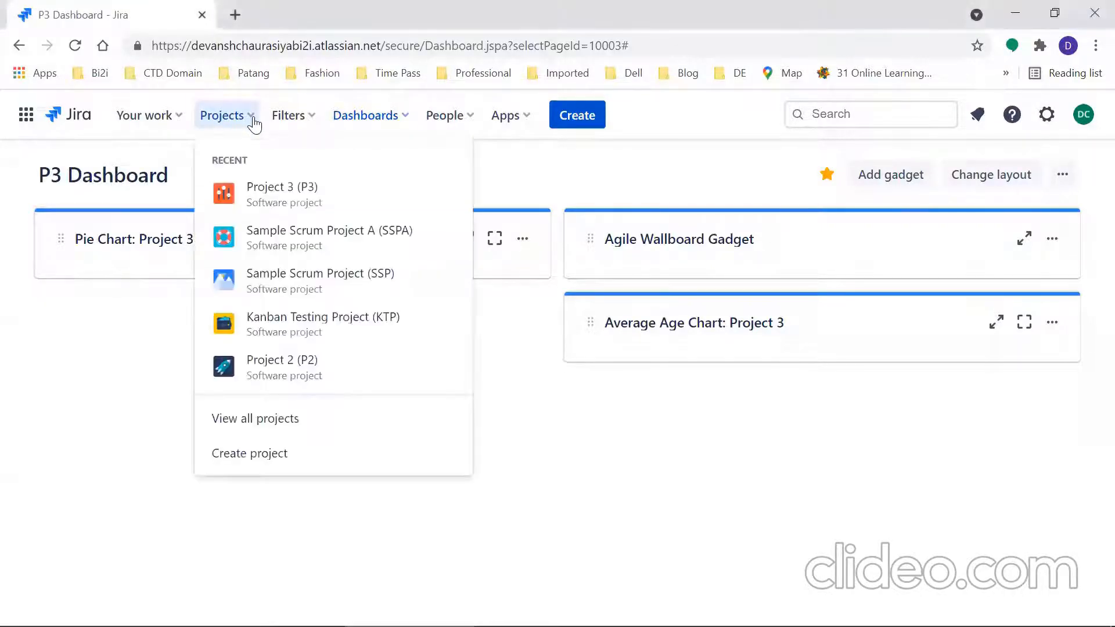
pyautogui.click(218, 463)
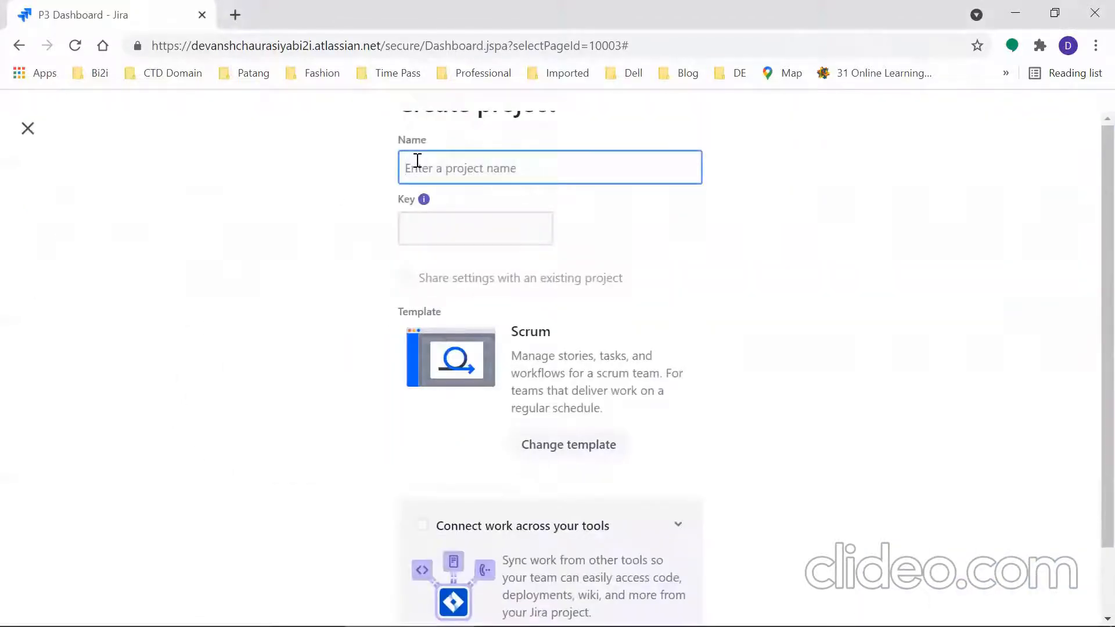
pyautogui.write('Po')
pyautogui.press('BackSpace')
pyautogui.press('BackSpace')
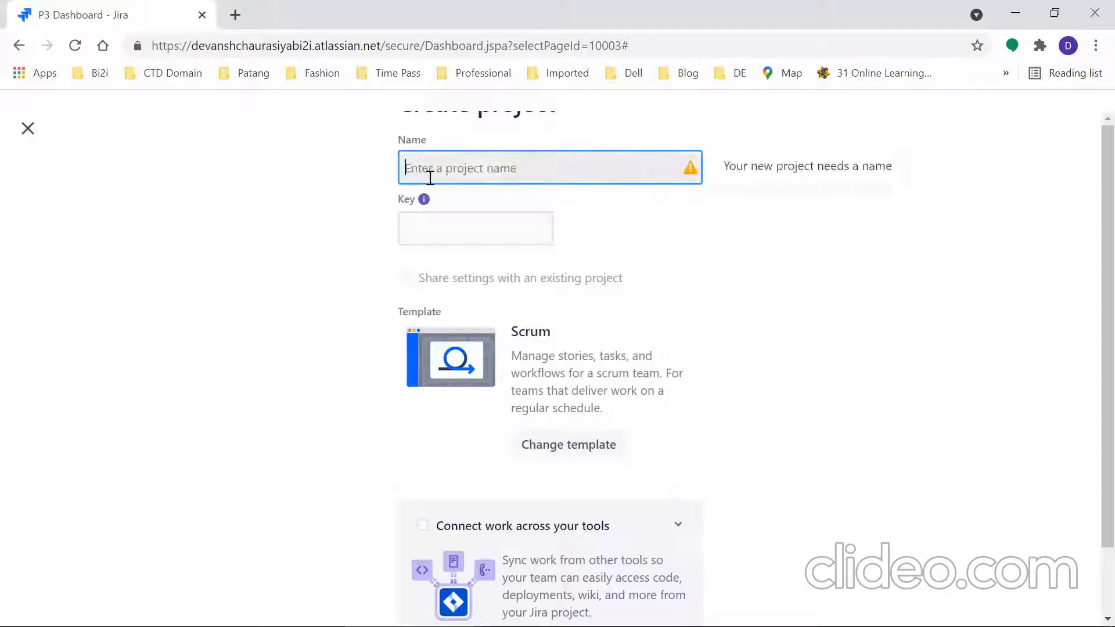
pyautogui.click(427, 171)
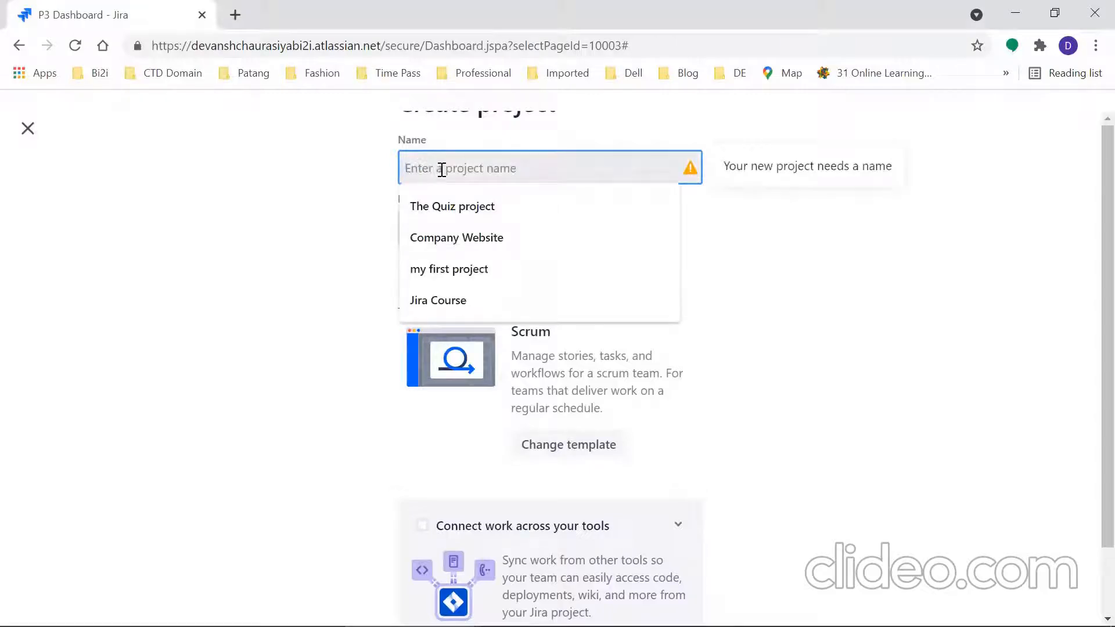
pyautogui.write('P')
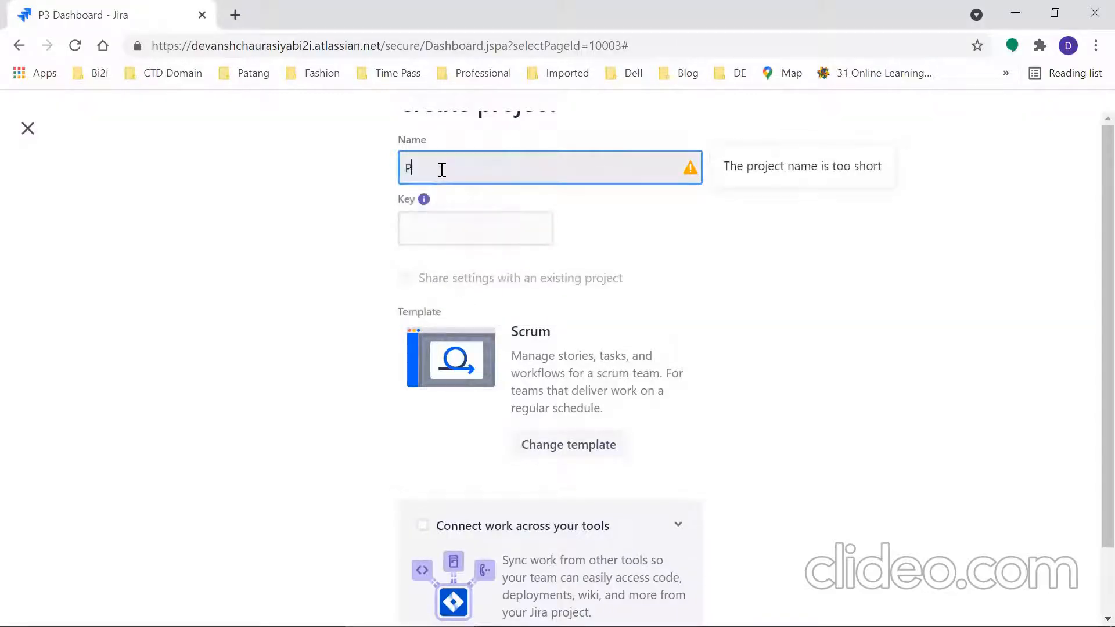
pyautogui.write('ro')
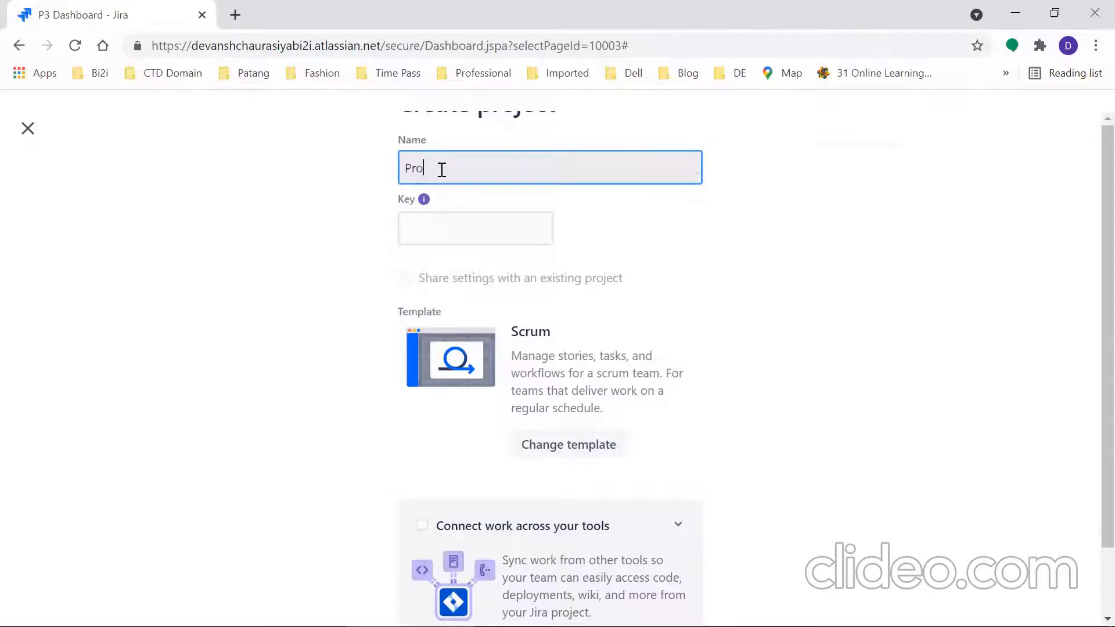
pyautogui.write('ject 4')
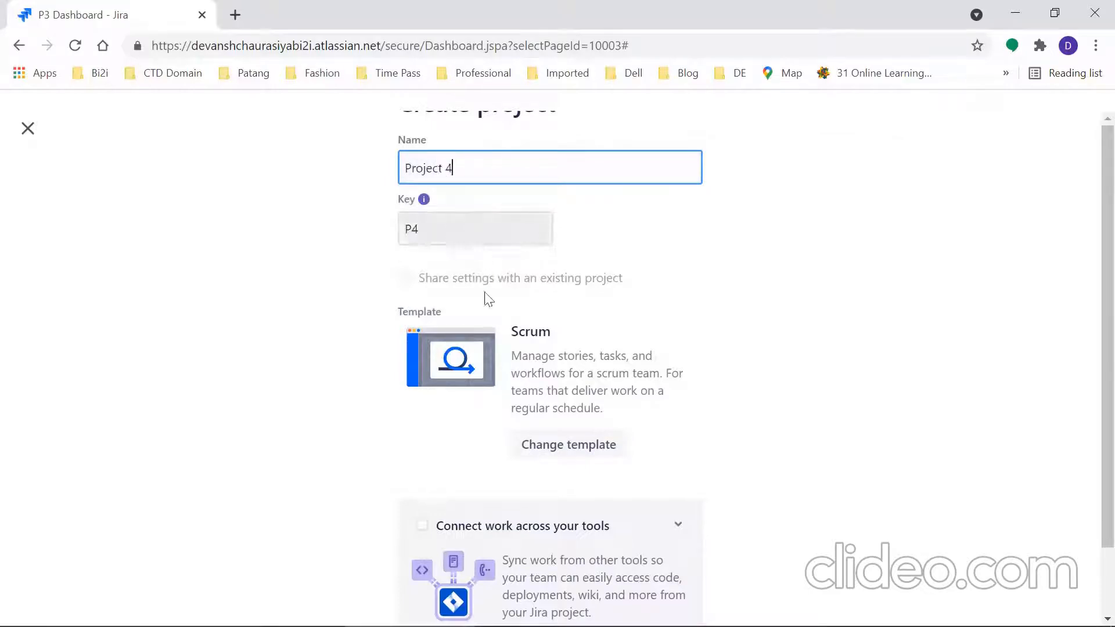
# Step: Change the new project's template to Kanban and create Project 4
pyautogui.click(557, 446)
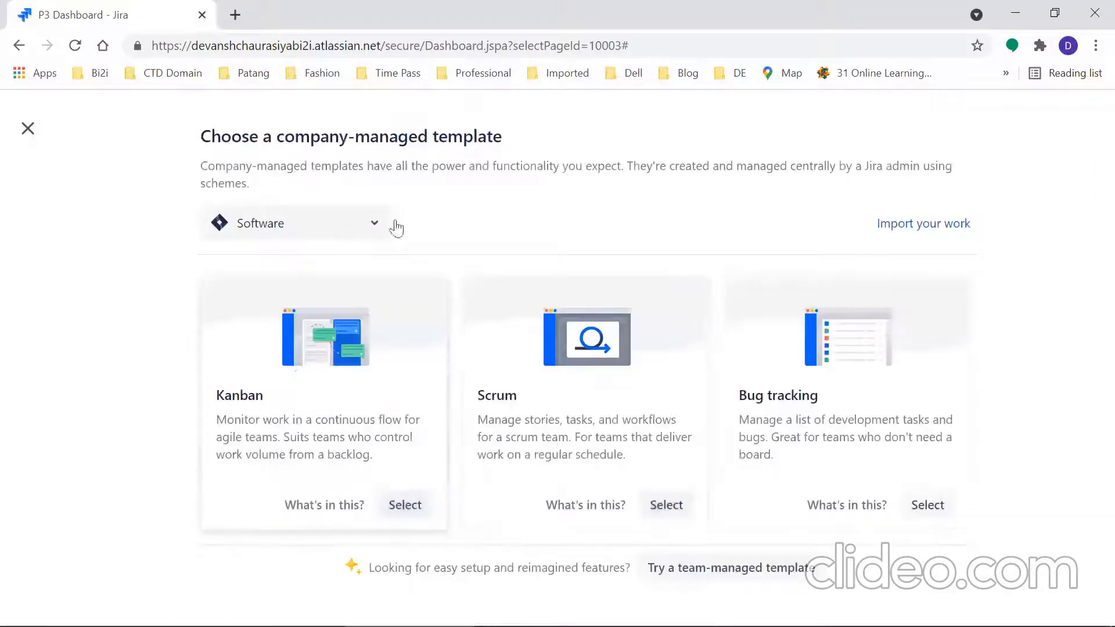
pyautogui.click(283, 405)
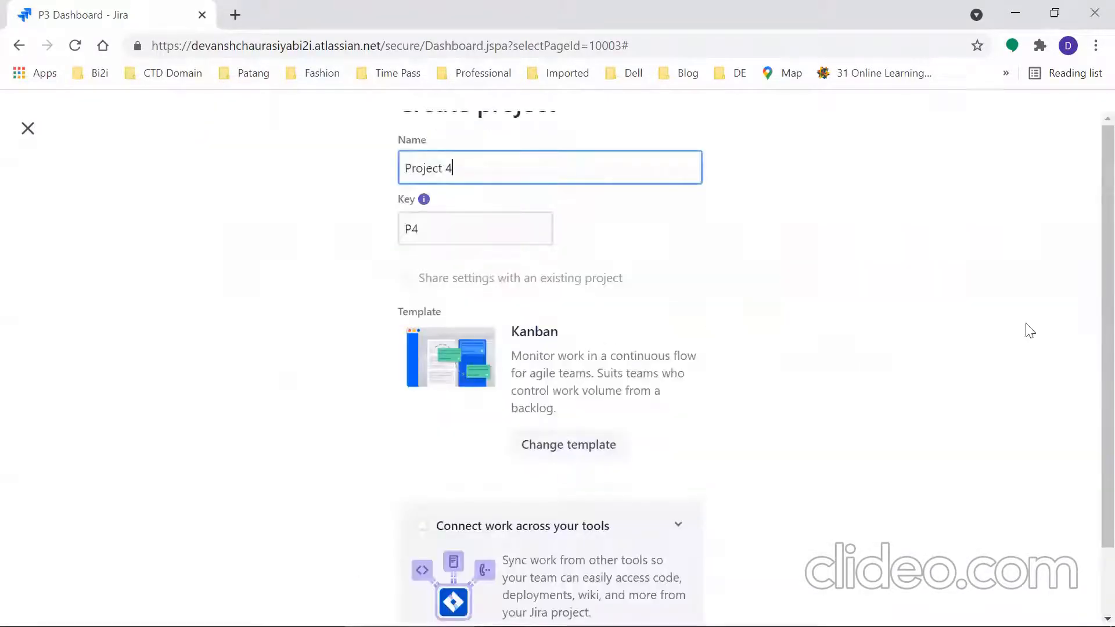
pyautogui.scroll(-2, 1088, 325)
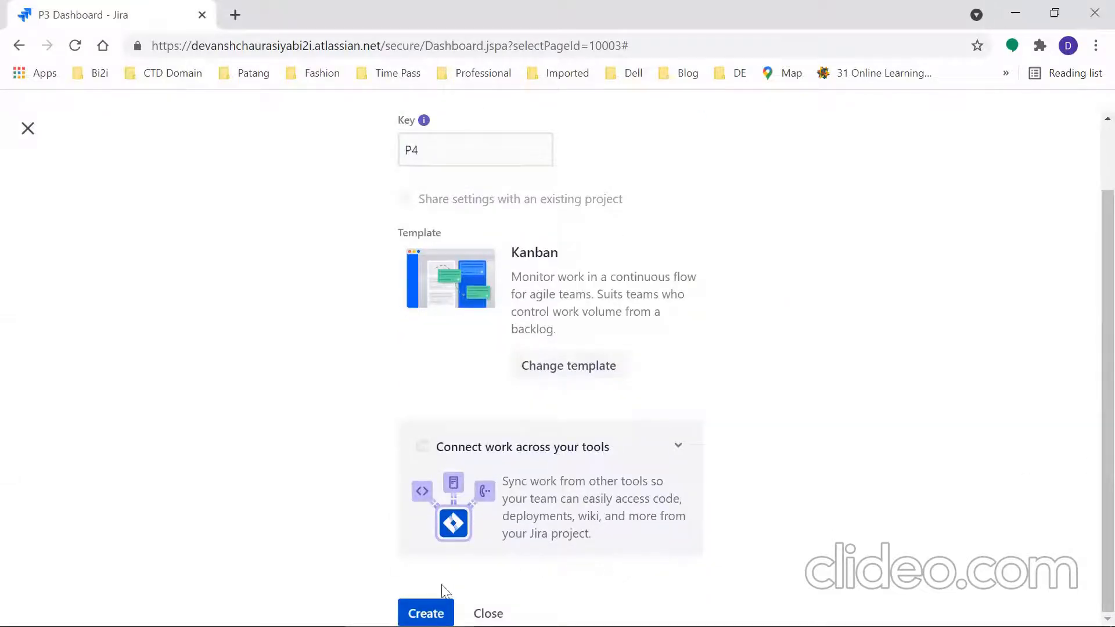
pyautogui.click(429, 613)
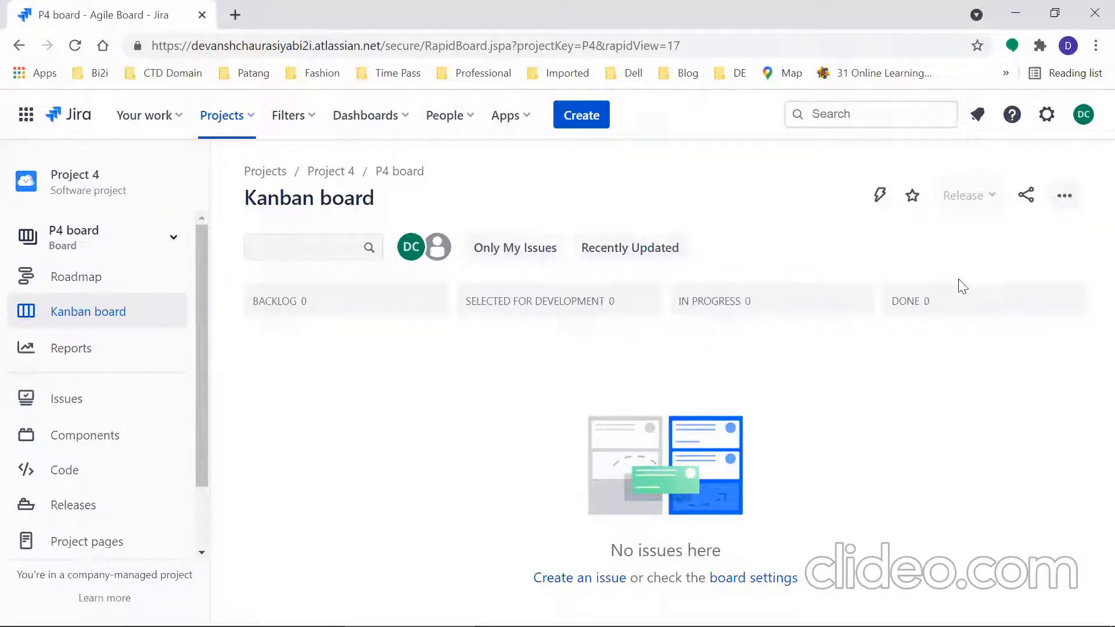
# Step: Open Project 4's project settings and review all the fields on its Details page
pyautogui.moveTo(202, 439); pyautogui.dragTo(191, 527)
pyautogui.click(75, 537)
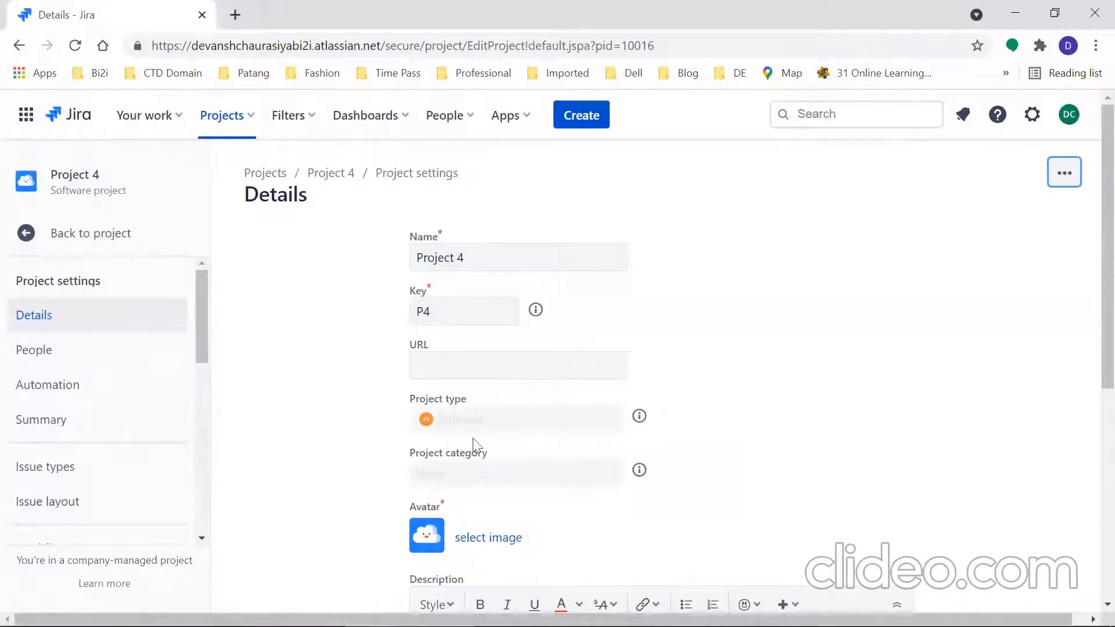
pyautogui.scroll(-2, 1091, 291)
pyautogui.scroll(-5, 1091, 310)
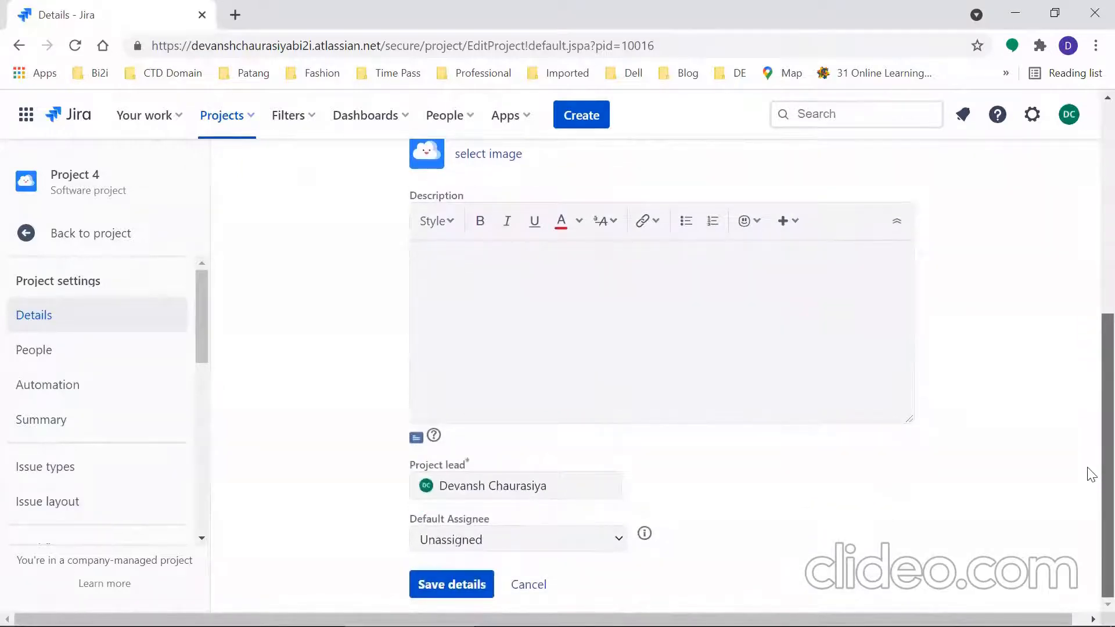
pyautogui.scroll(7, 1091, 474)
pyautogui.scroll(-7, 1088, 298)
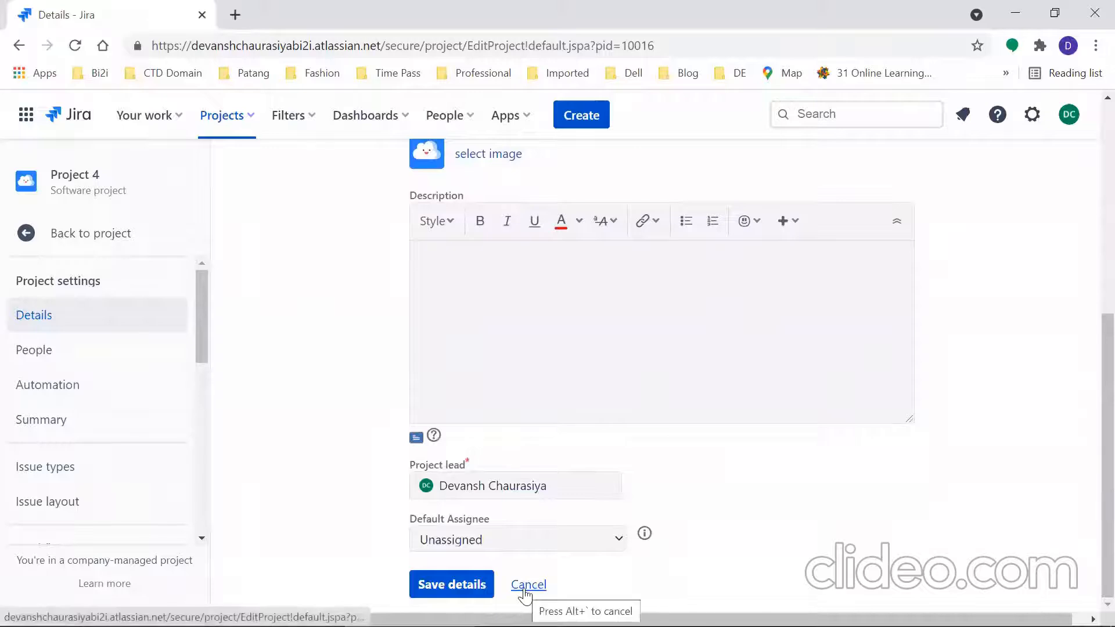
# Step: Examine the project's People settings, including the role filter options and the information about adding people
pyautogui.click(68, 365)
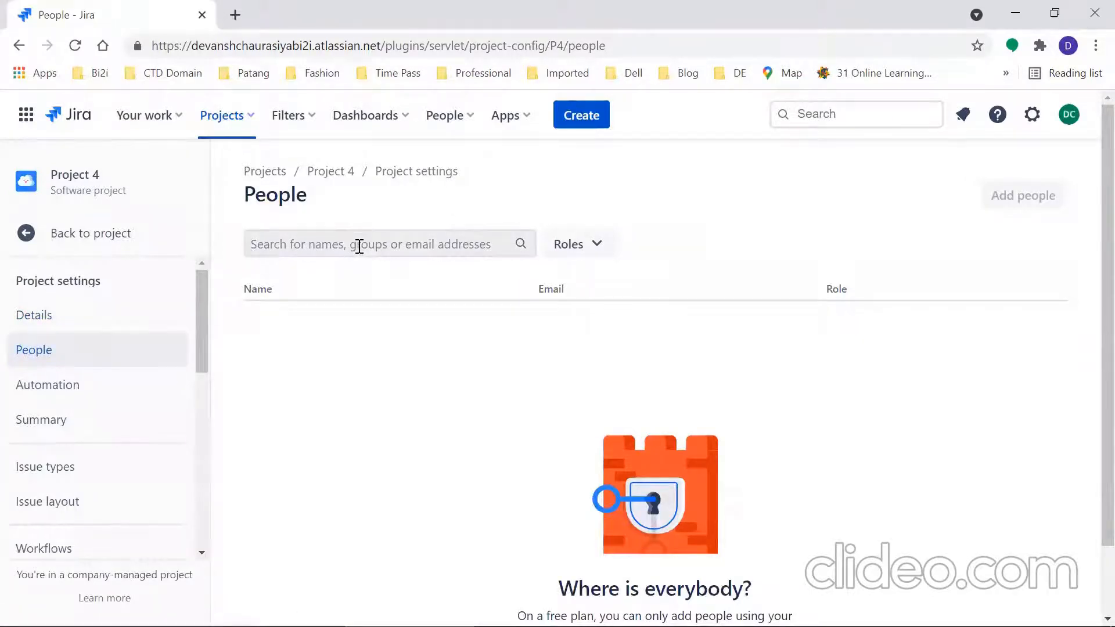
pyautogui.click(594, 244)
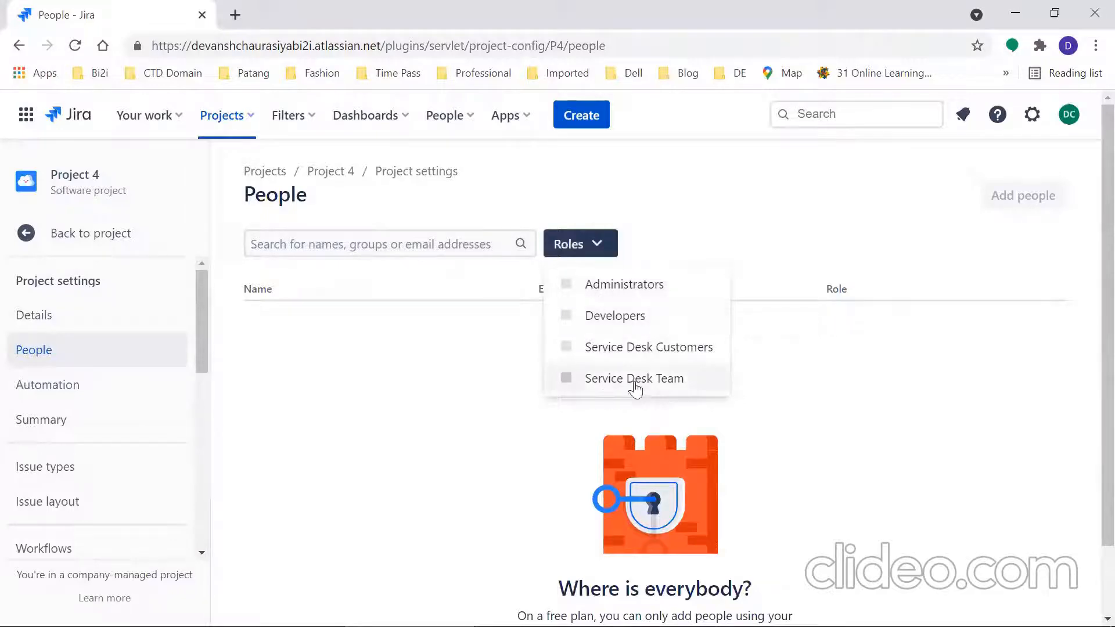
pyautogui.click(815, 207)
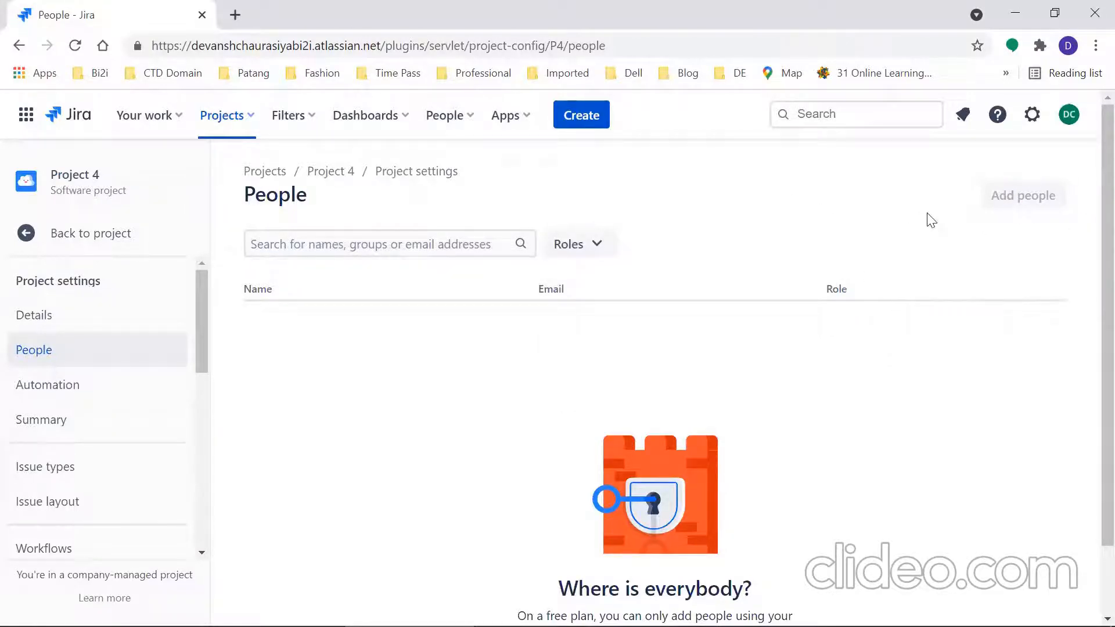
pyautogui.moveTo(1045, 194)
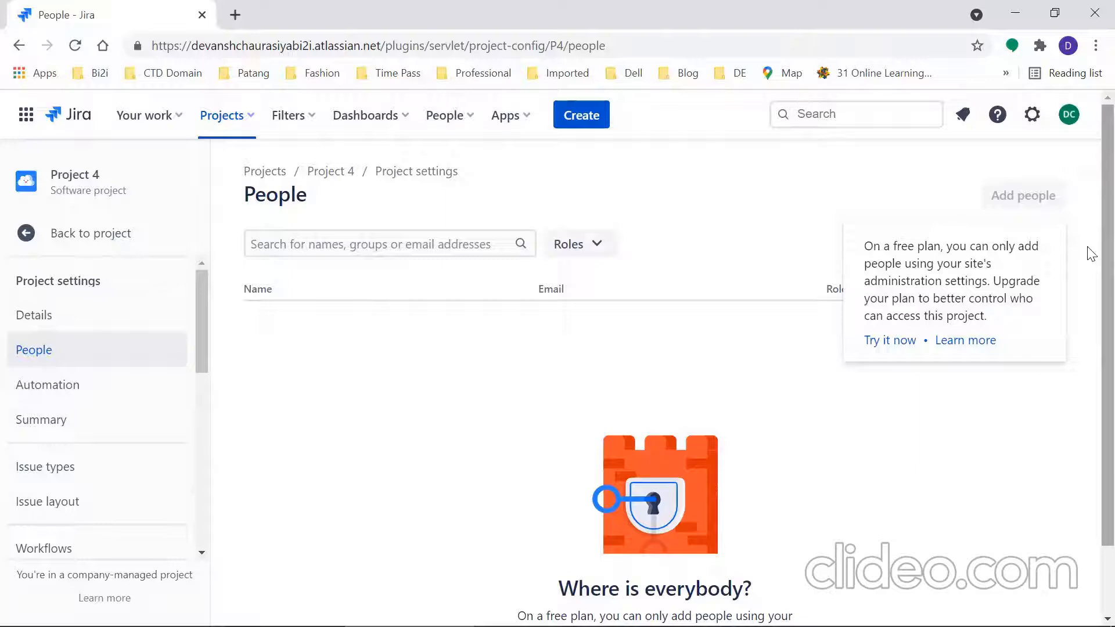
pyautogui.scroll(-2, 1091, 254)
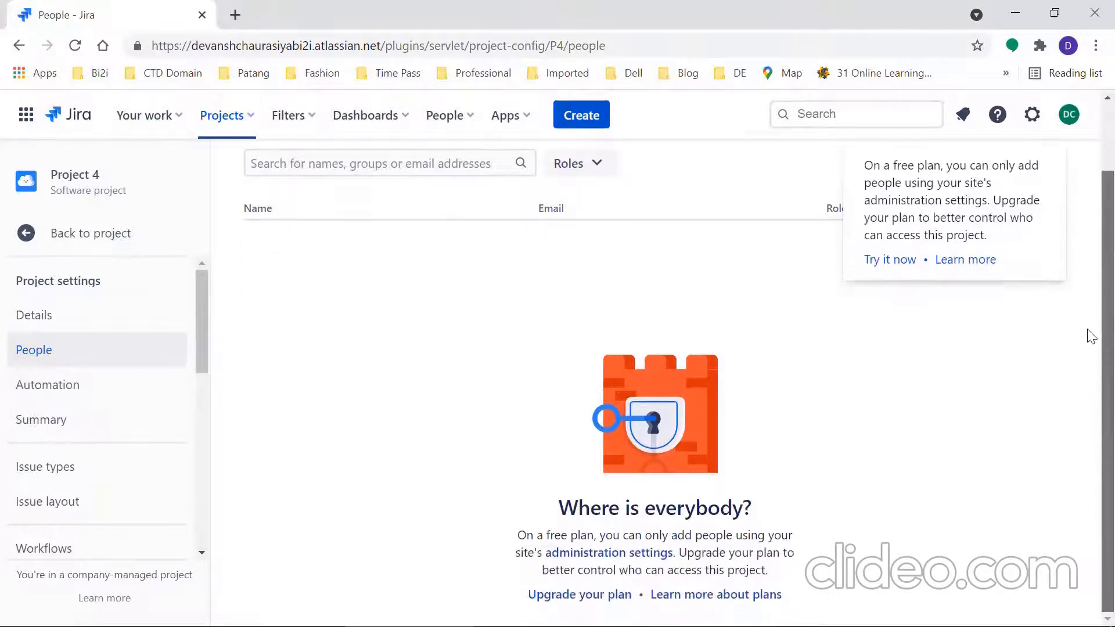
# Step: Open the issue layout shared by Story, Epic, Task and Sub-task and review its description and context fields
pyautogui.click(47, 491)
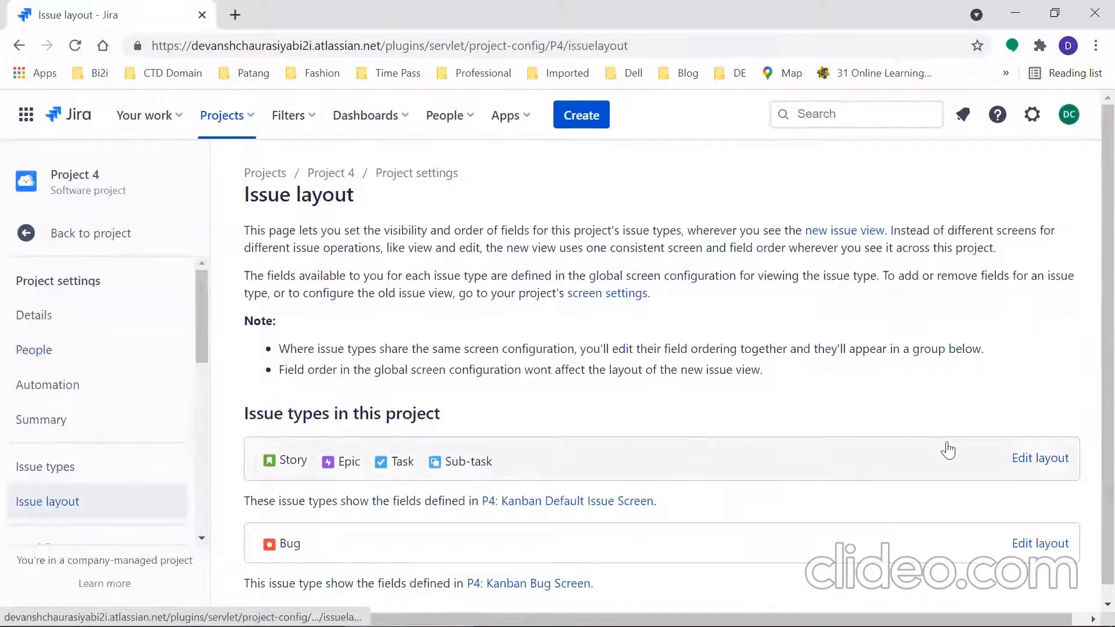
pyautogui.click(1041, 462)
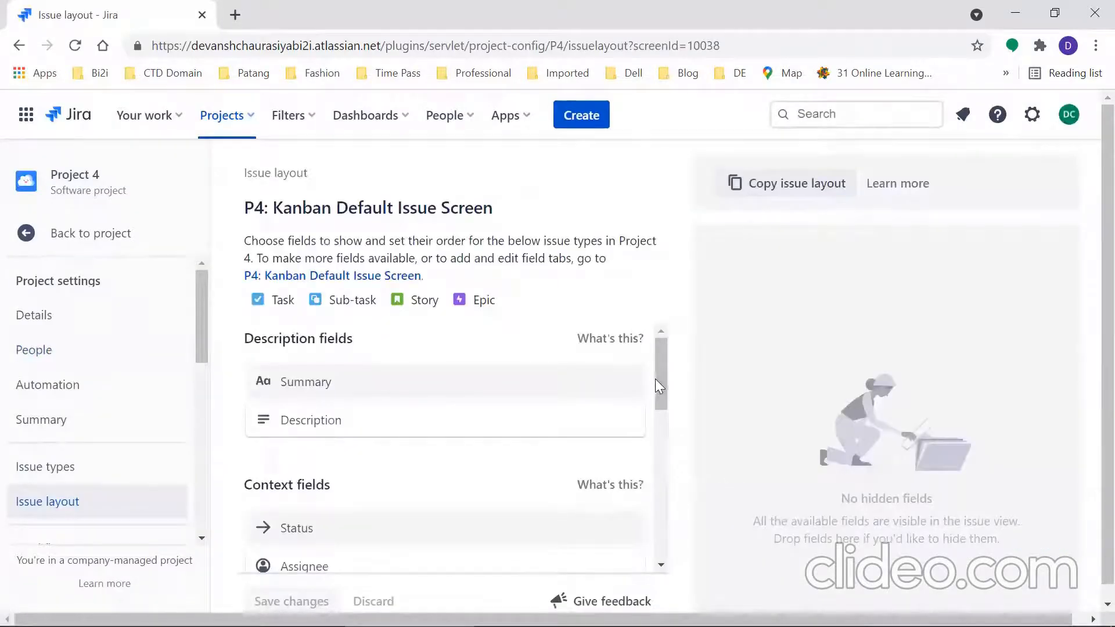
pyautogui.moveTo(666, 380); pyautogui.dragTo(676, 534)
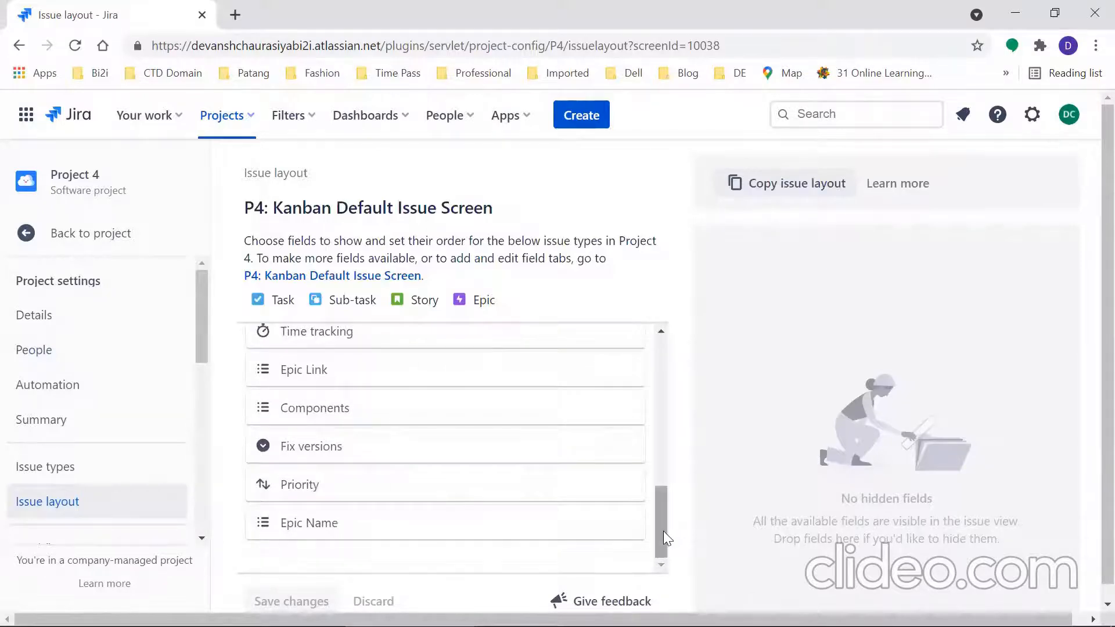
pyautogui.moveTo(661, 521); pyautogui.dragTo(647, 352)
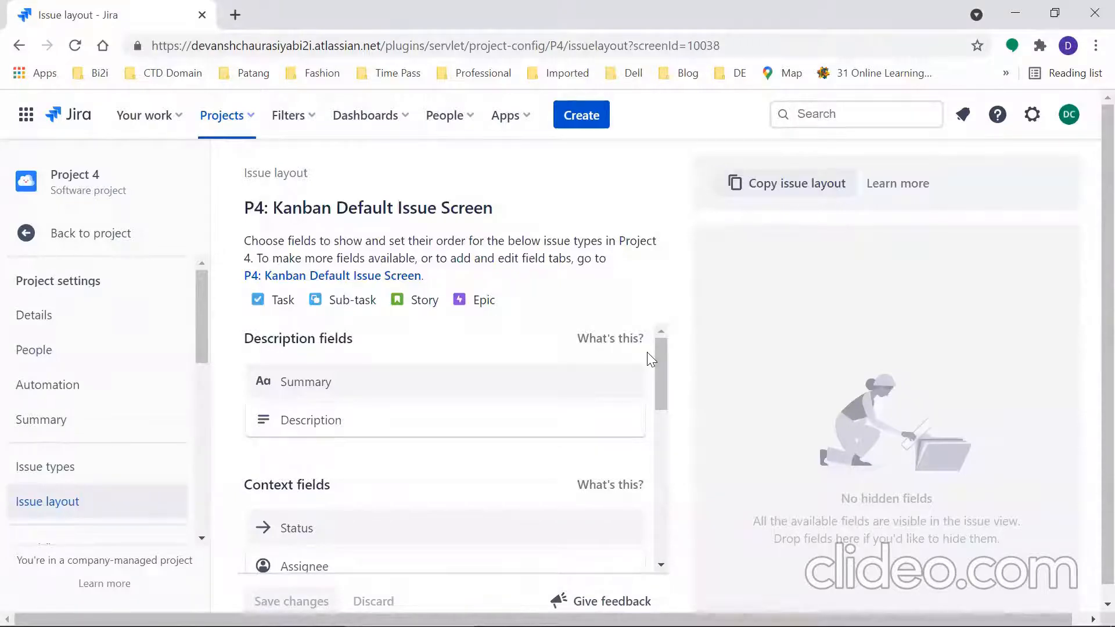
# Step: Return to Project 4's Kanban board and open its board settings
pyautogui.click(108, 235)
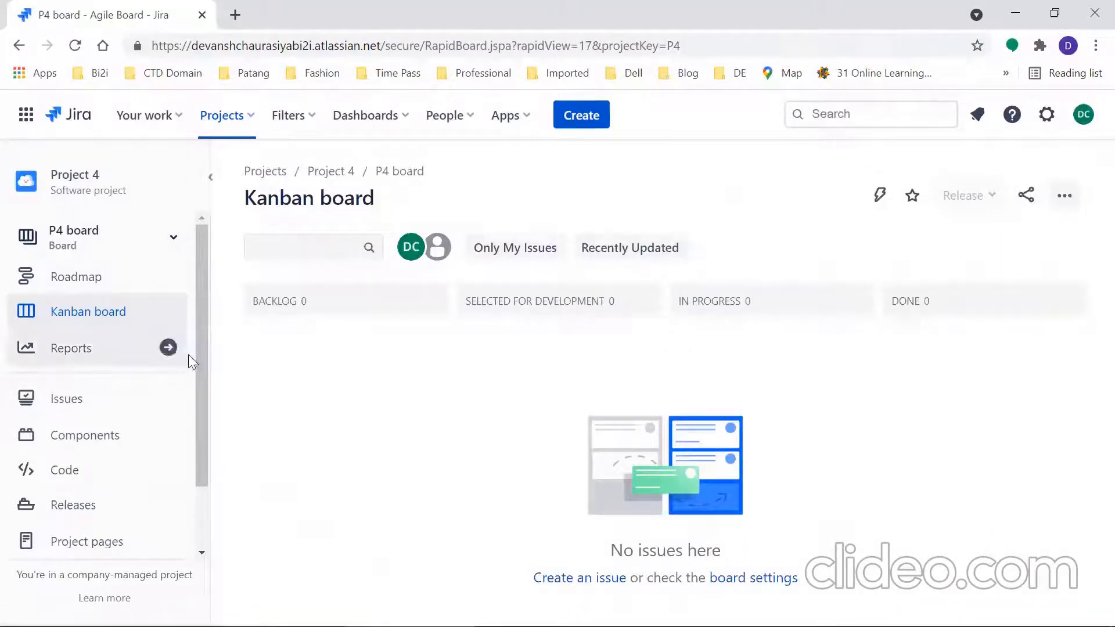
pyautogui.scroll(-2, 196, 380)
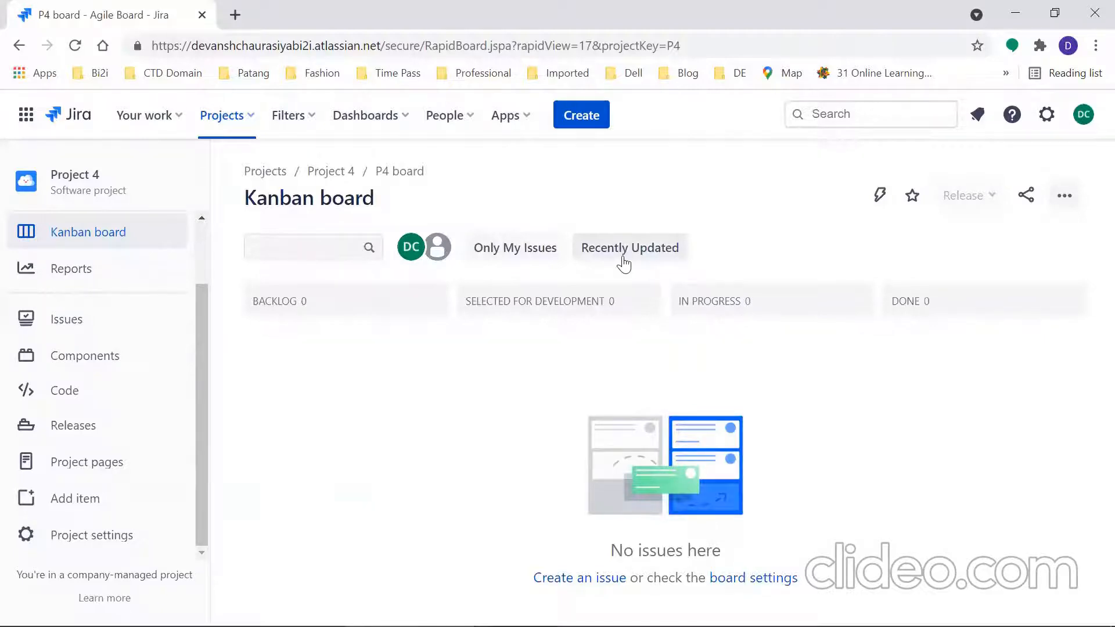
pyautogui.click(1069, 199)
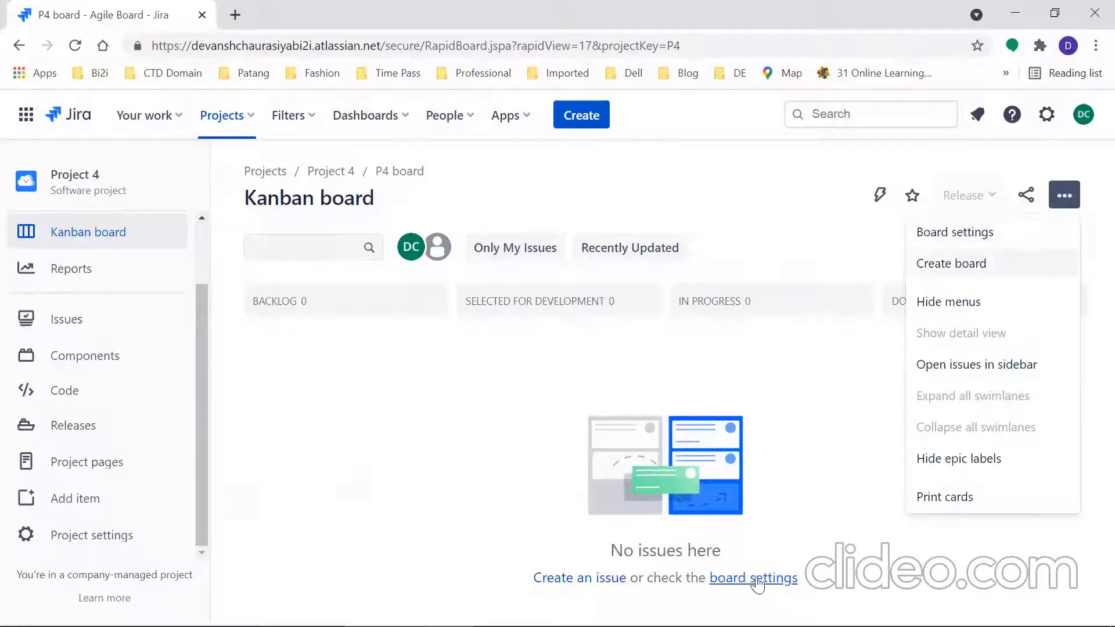
pyautogui.click(959, 234)
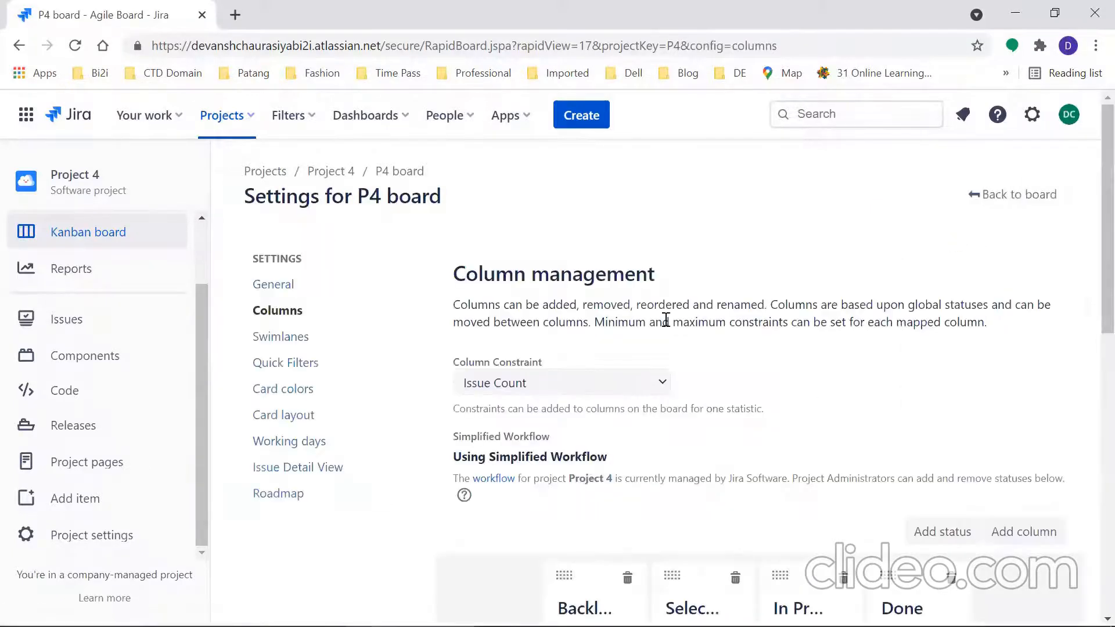
# Step: In the board's general settings, set hiding of completed issues to "Never mind, show all"
pyautogui.click(291, 286)
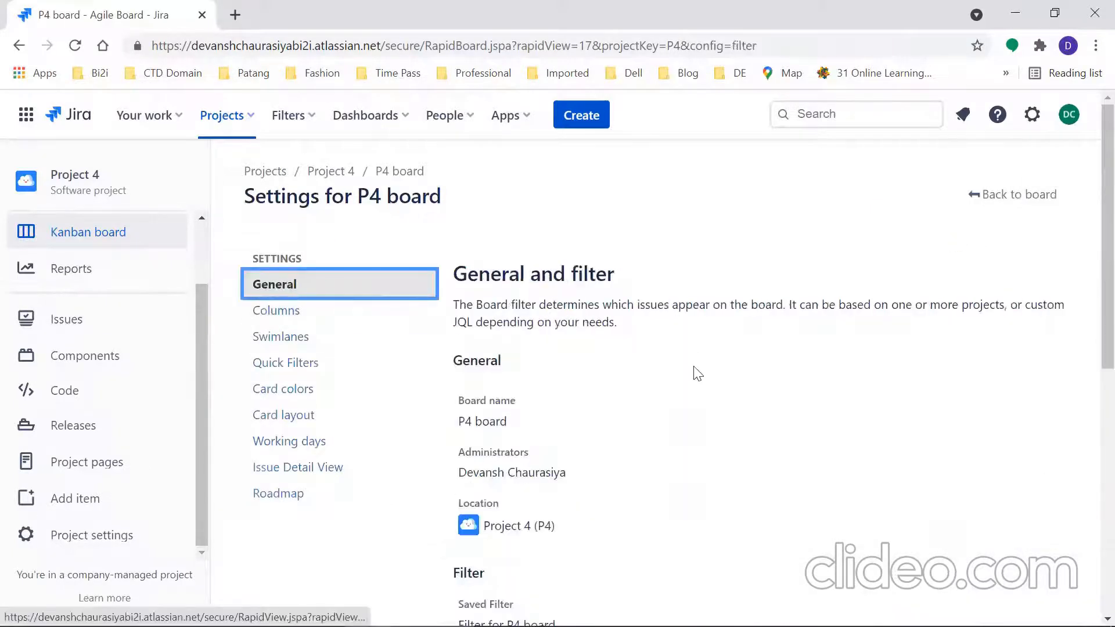
pyautogui.scroll(-3, 1090, 314)
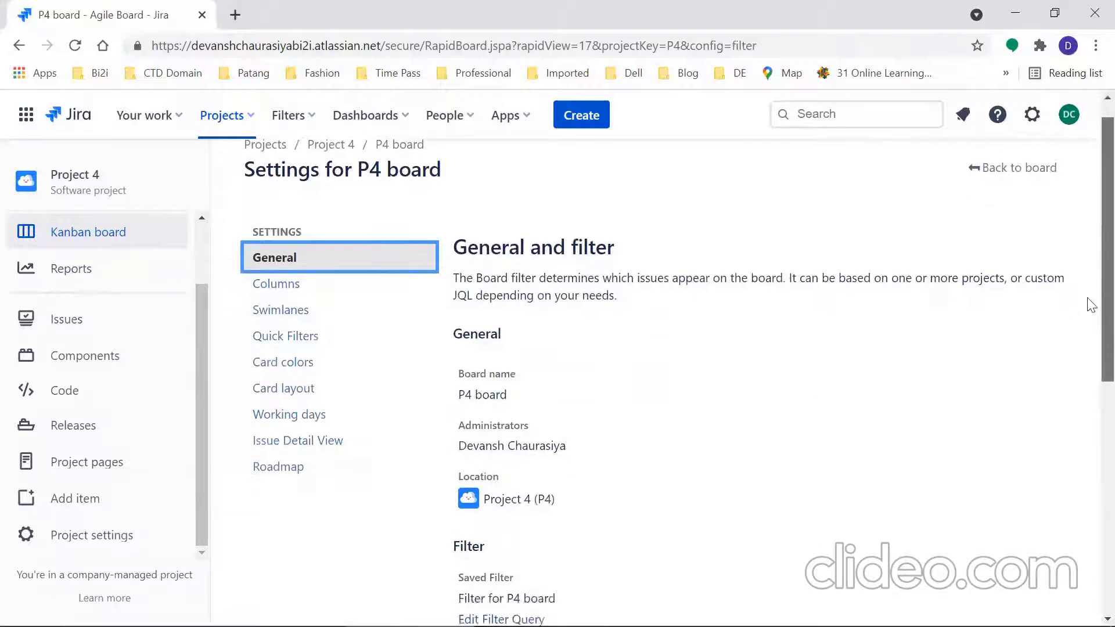
pyautogui.scroll(-5, 1092, 360)
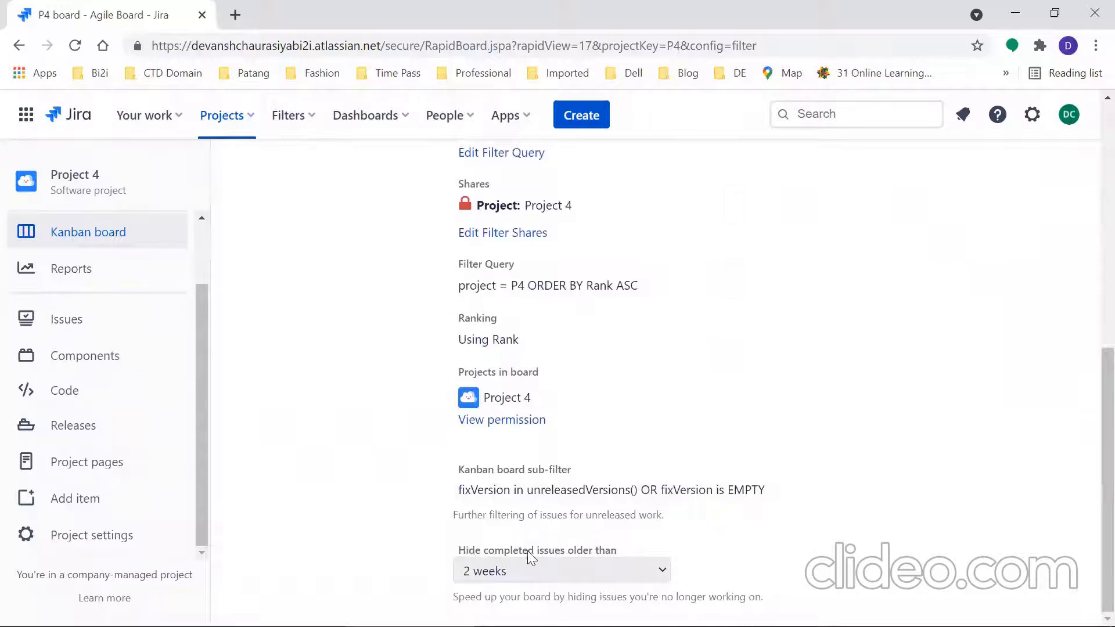
pyautogui.click(507, 578)
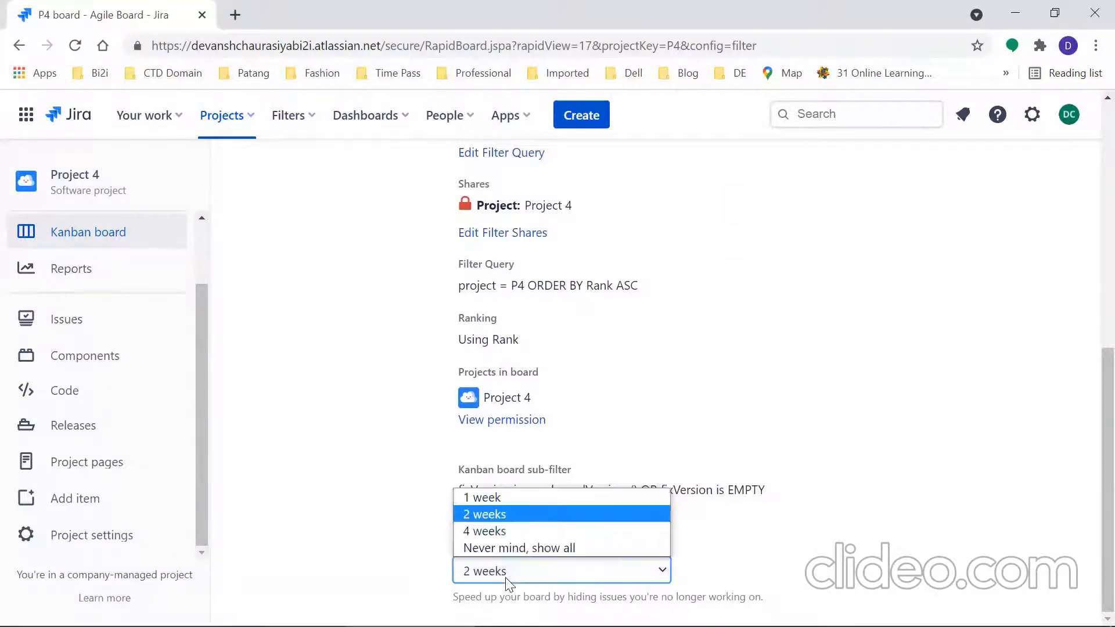
pyautogui.click(496, 547)
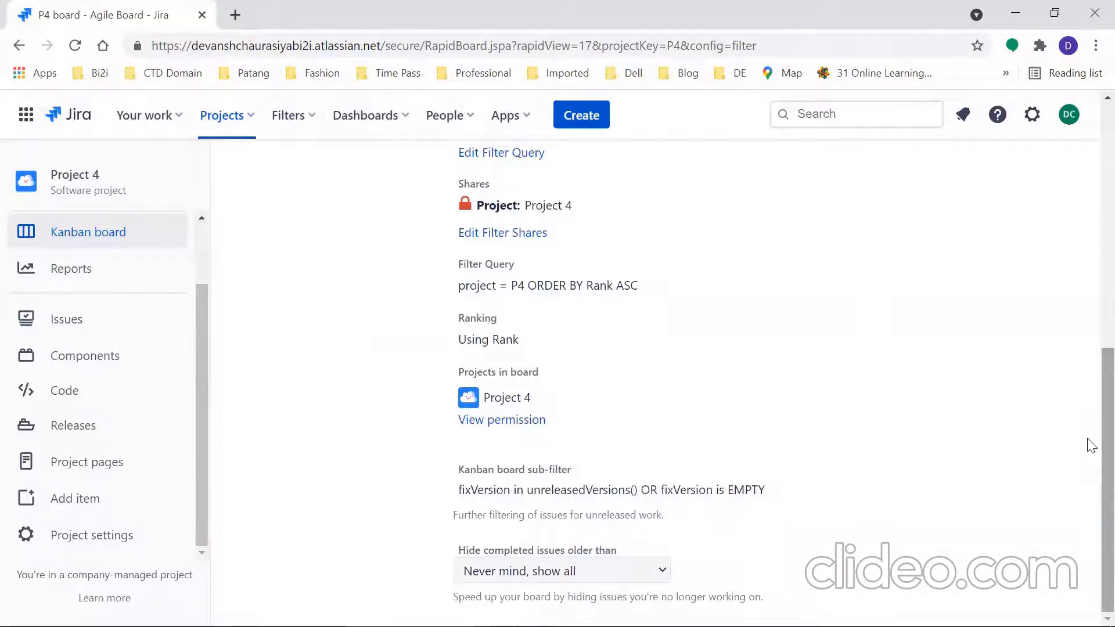
pyautogui.scroll(1, 1089, 433)
pyautogui.scroll(-1, 1045, 477)
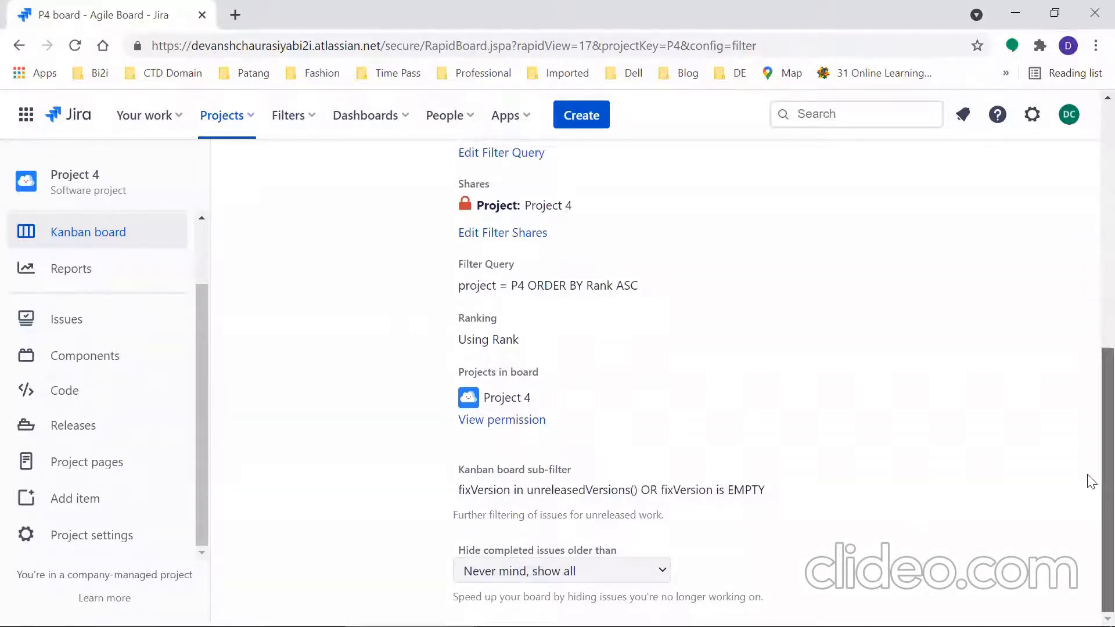
pyautogui.scroll(10, 1088, 290)
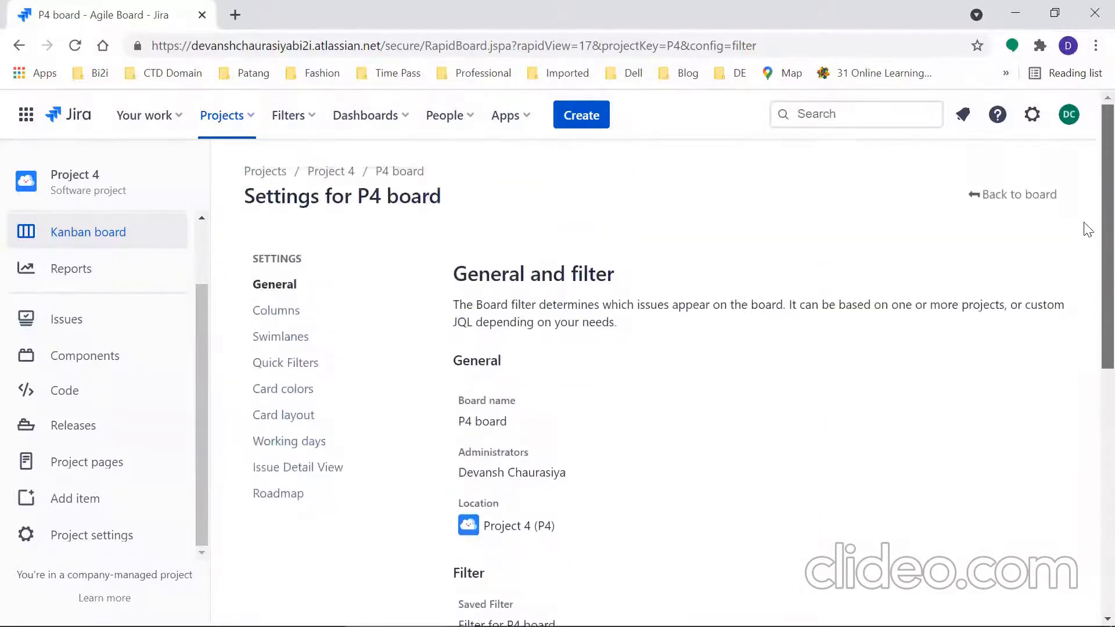
# Step: Review the P4 board's column management settings, including the column constraint and the status mapping of each column
pyautogui.click(304, 320)
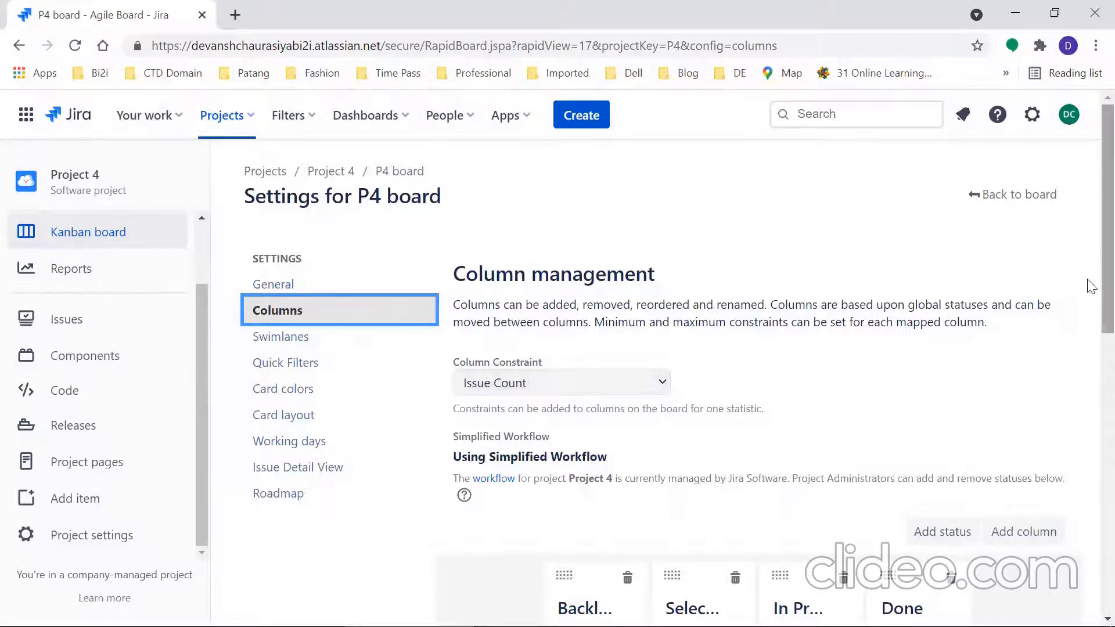
pyautogui.scroll(-5, 1091, 286)
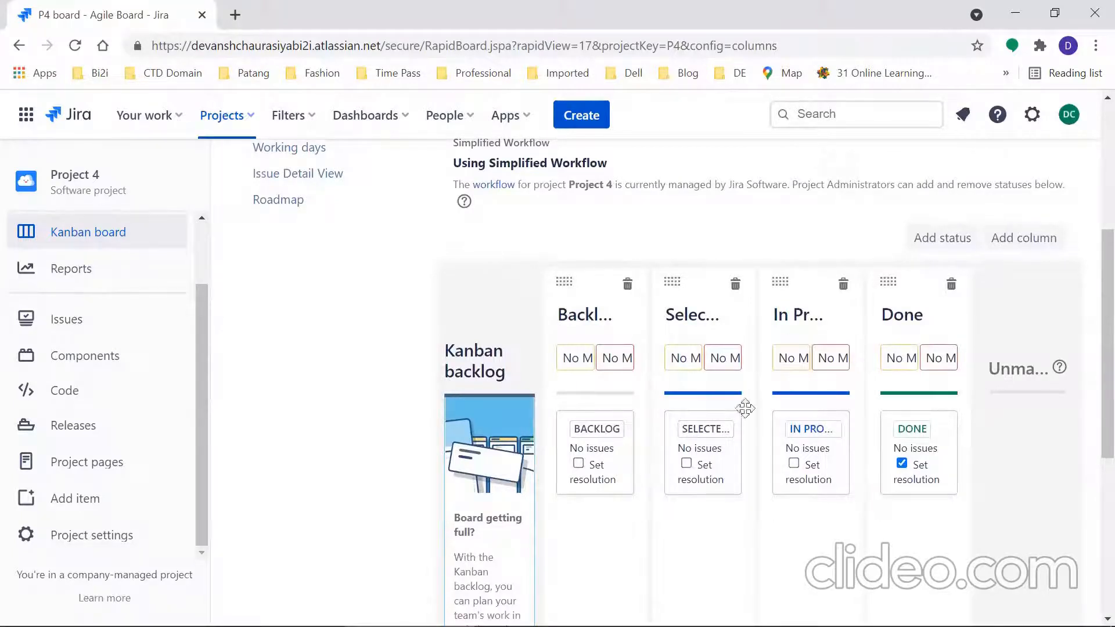
pyautogui.moveTo(1091, 383); pyautogui.dragTo(1088, 246)
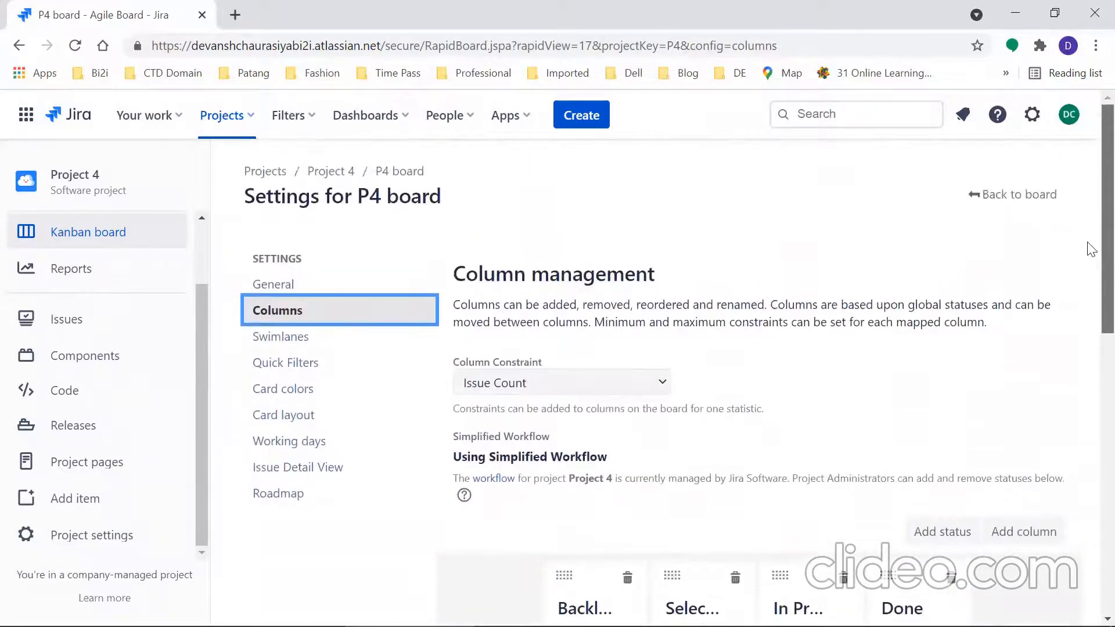
# Step: Base the P4 board's swimlanes on Epics
pyautogui.click(296, 349)
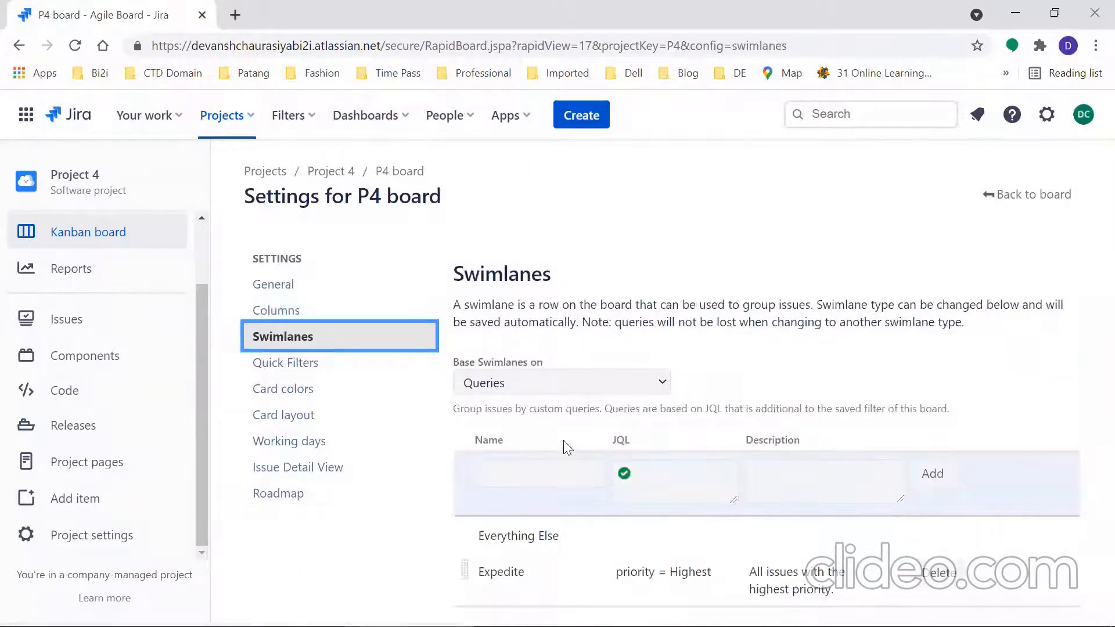
pyautogui.click(547, 383)
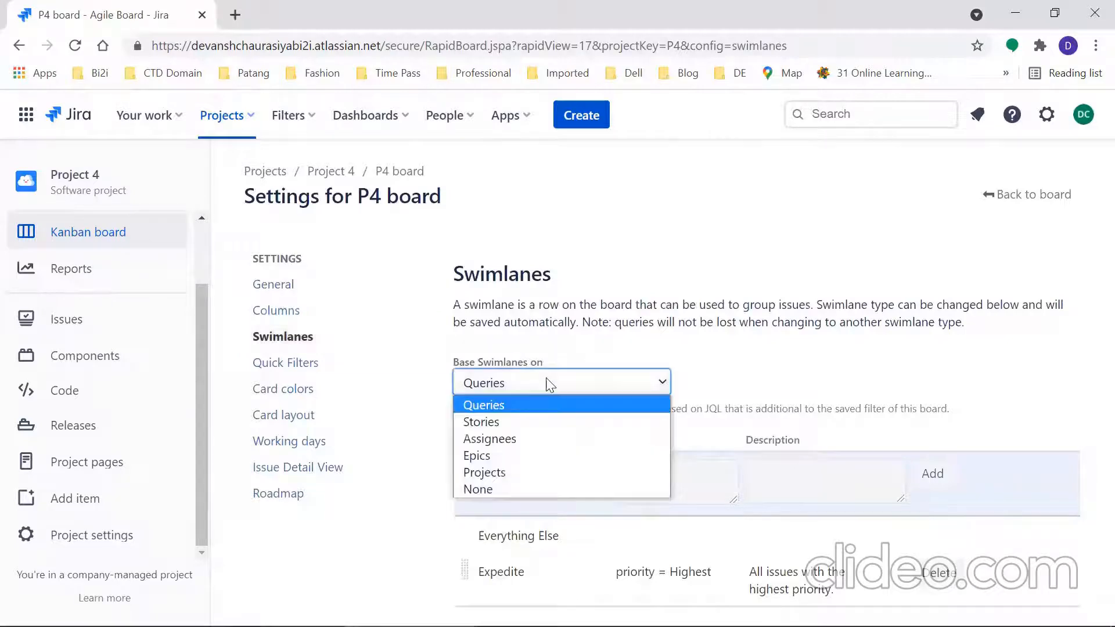
pyautogui.click(495, 457)
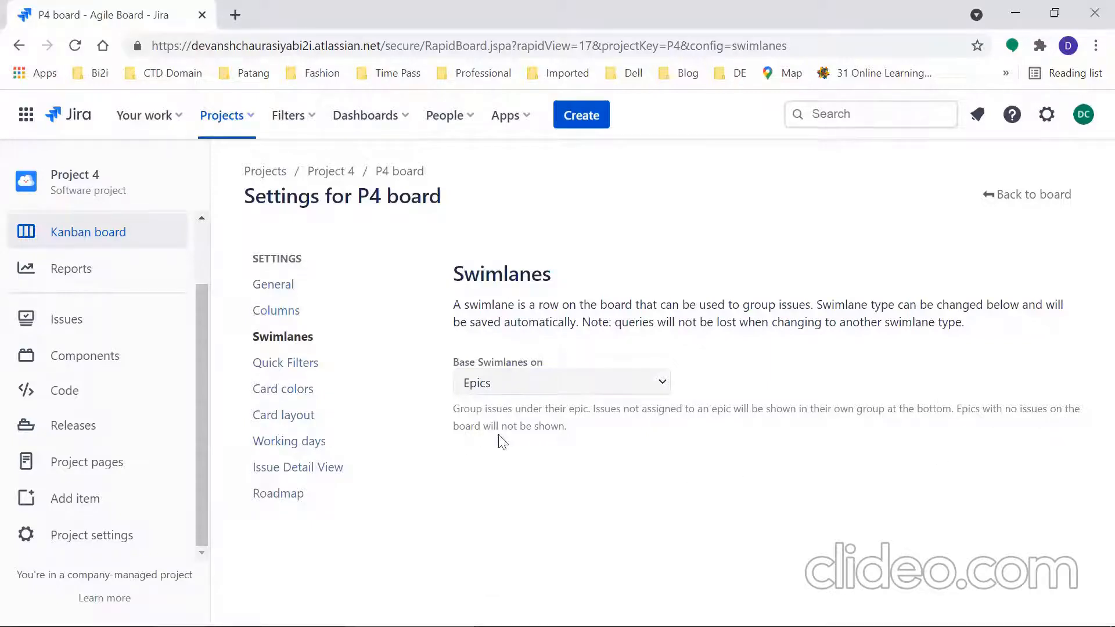
pyautogui.click(534, 384)
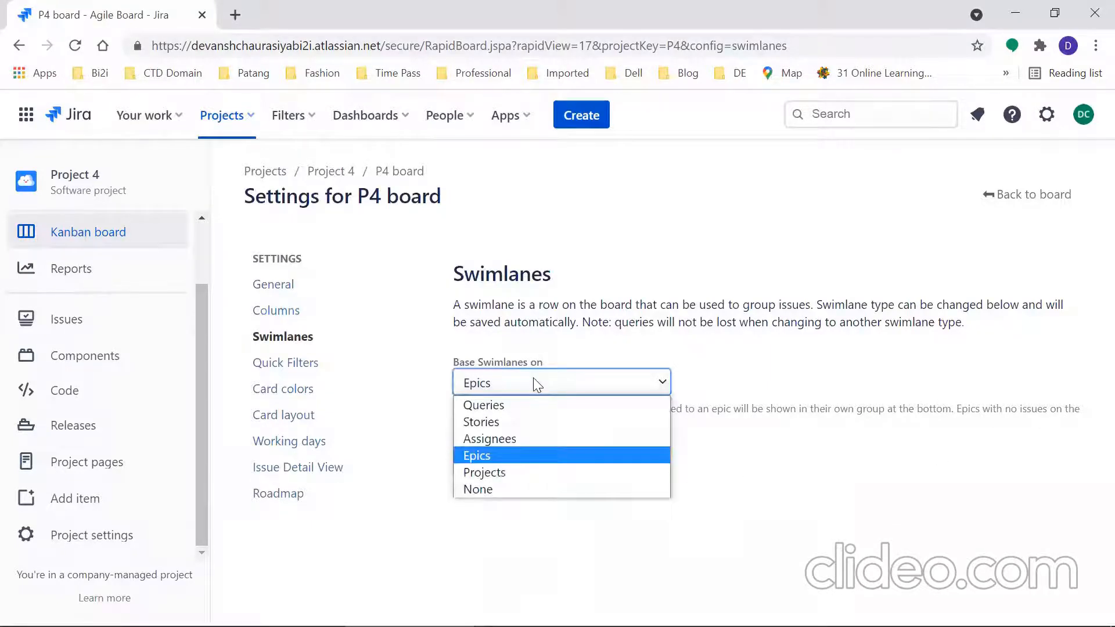
pyautogui.click(489, 456)
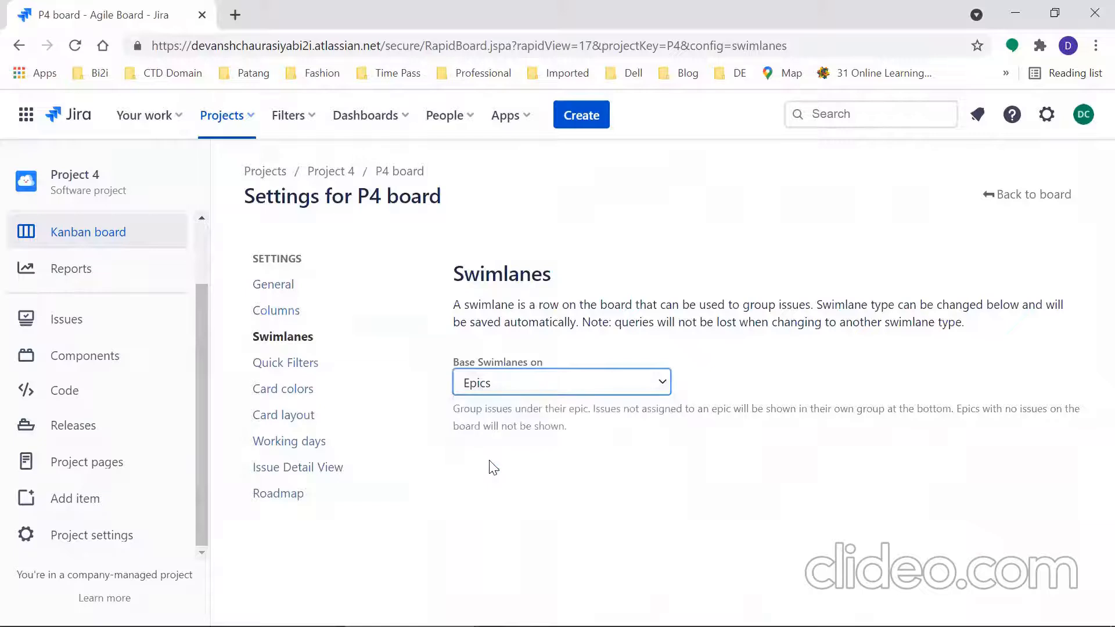
# Step: Look over the P4 board's quick filters and base its card colors on Issue Types
pyautogui.click(283, 363)
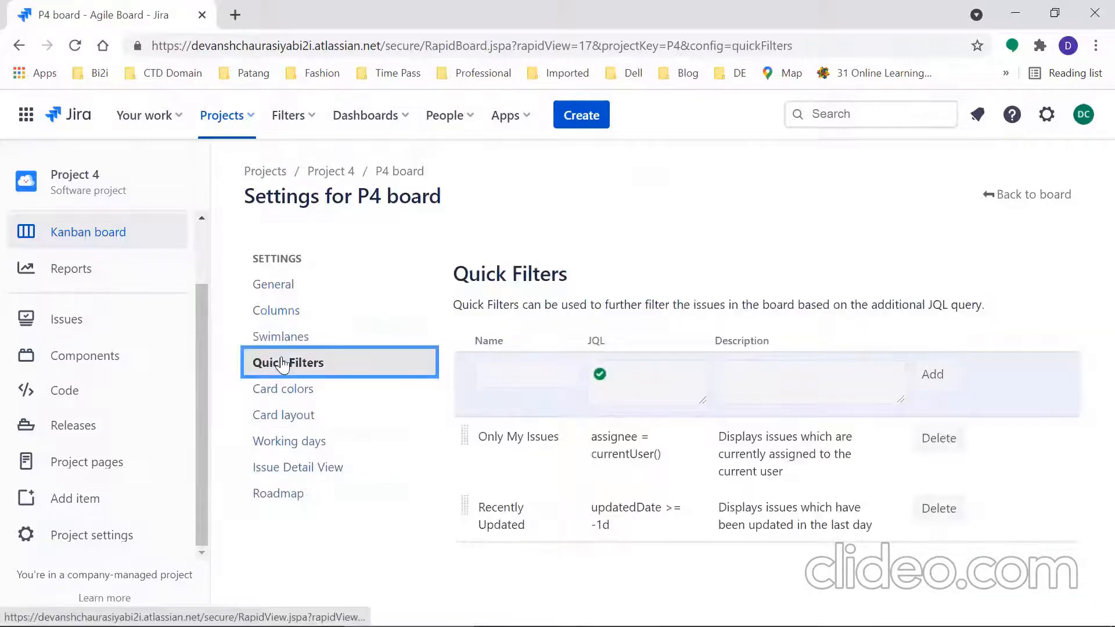
pyautogui.click(281, 389)
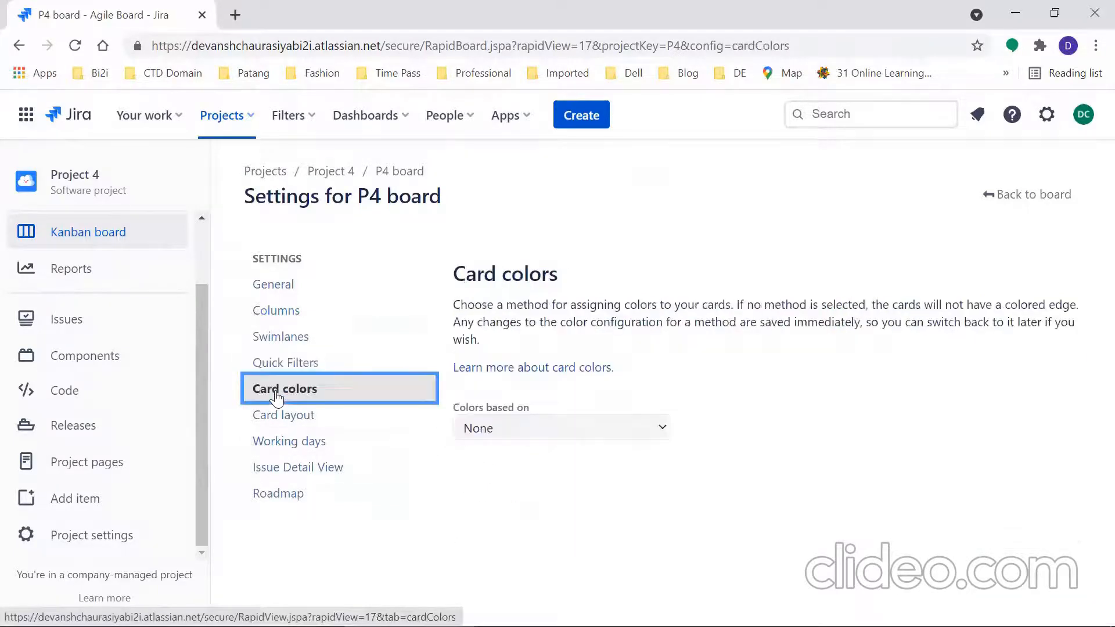
pyautogui.click(483, 430)
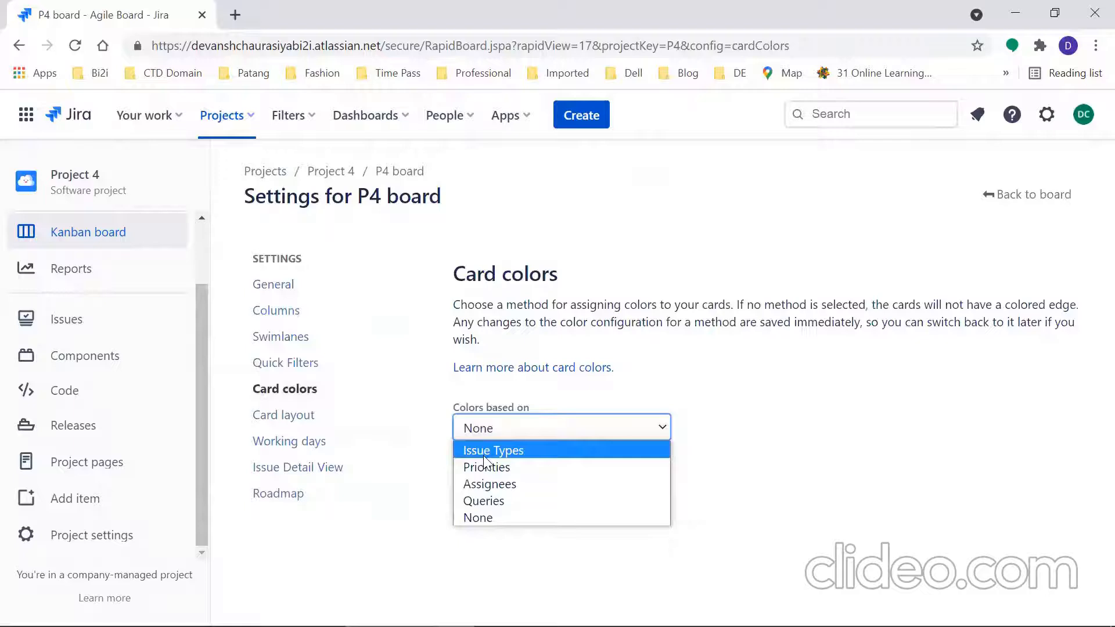
pyautogui.click(484, 456)
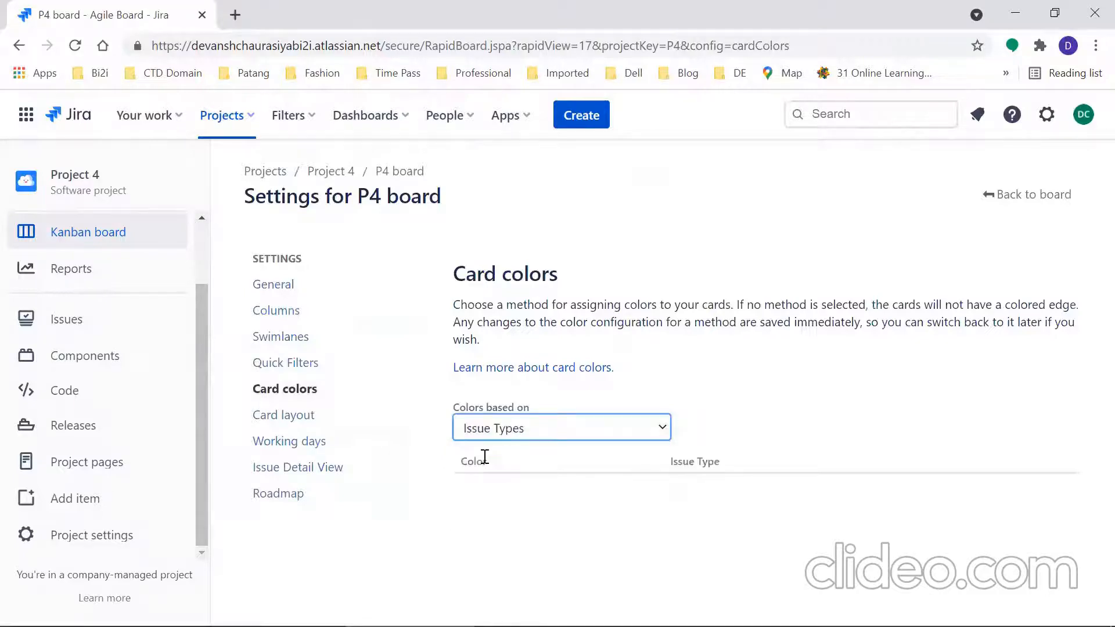
pyautogui.click(1092, 388)
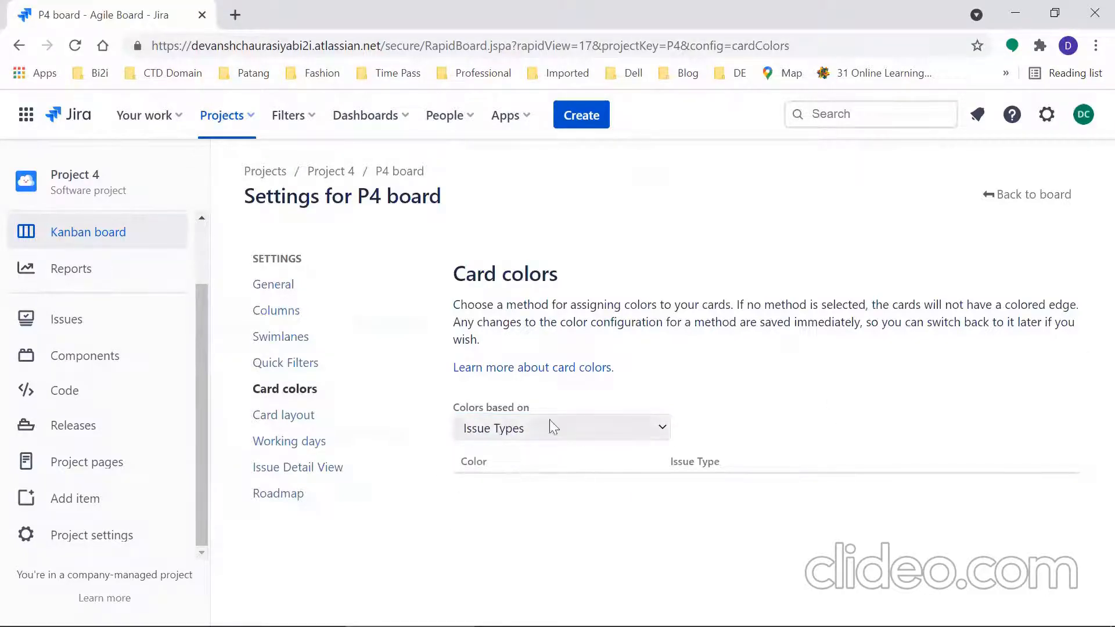
# Step: Review the board's working days, issue detail view and roadmap settings, and return to the Kanban board
pyautogui.click(284, 442)
pyautogui.scroll(-5, 1088, 473)
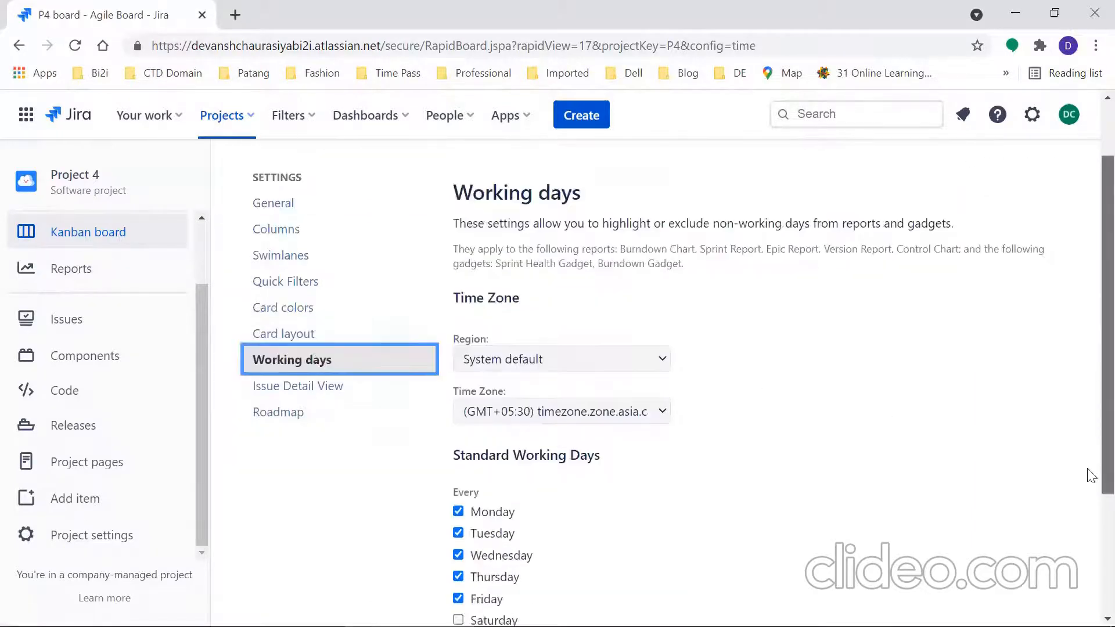
pyautogui.click(458, 436)
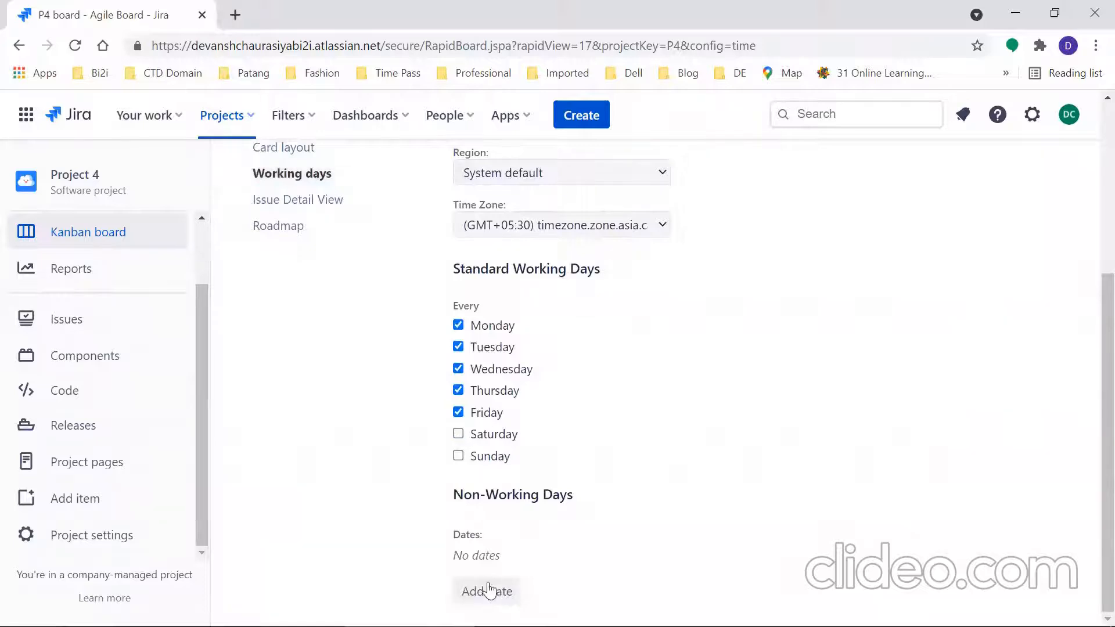
pyautogui.click(302, 203)
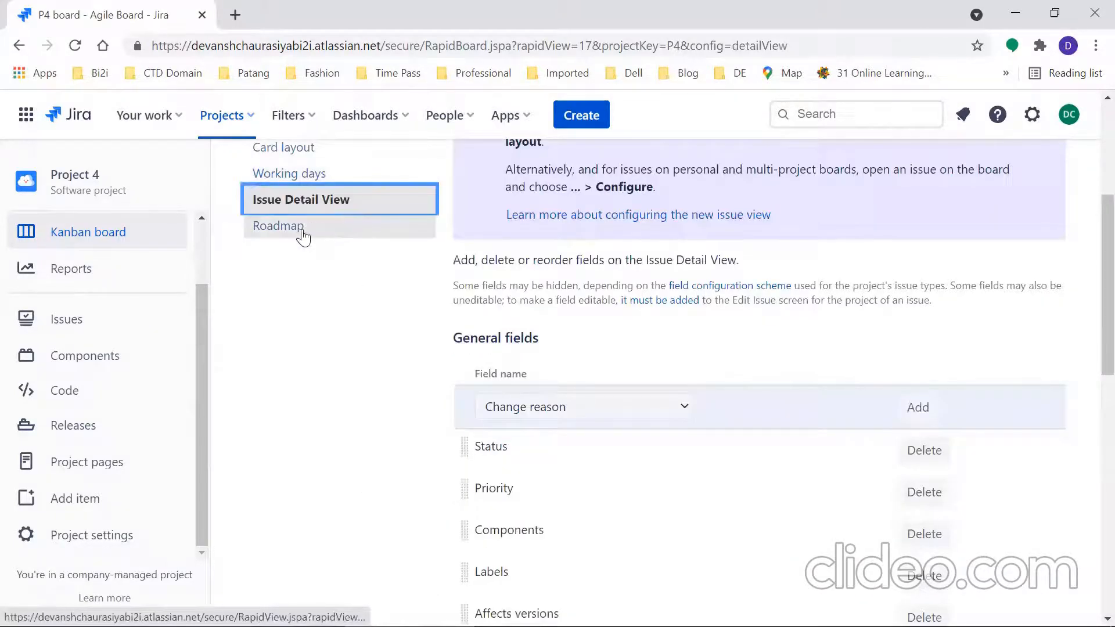
pyautogui.click(298, 228)
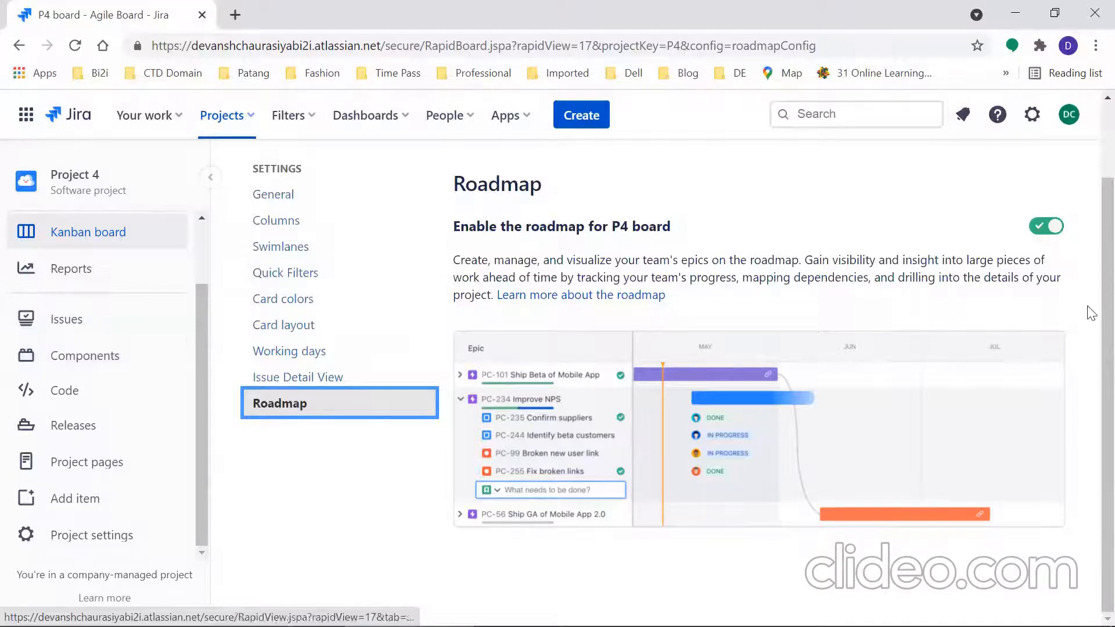
pyautogui.scroll(3, 1088, 311)
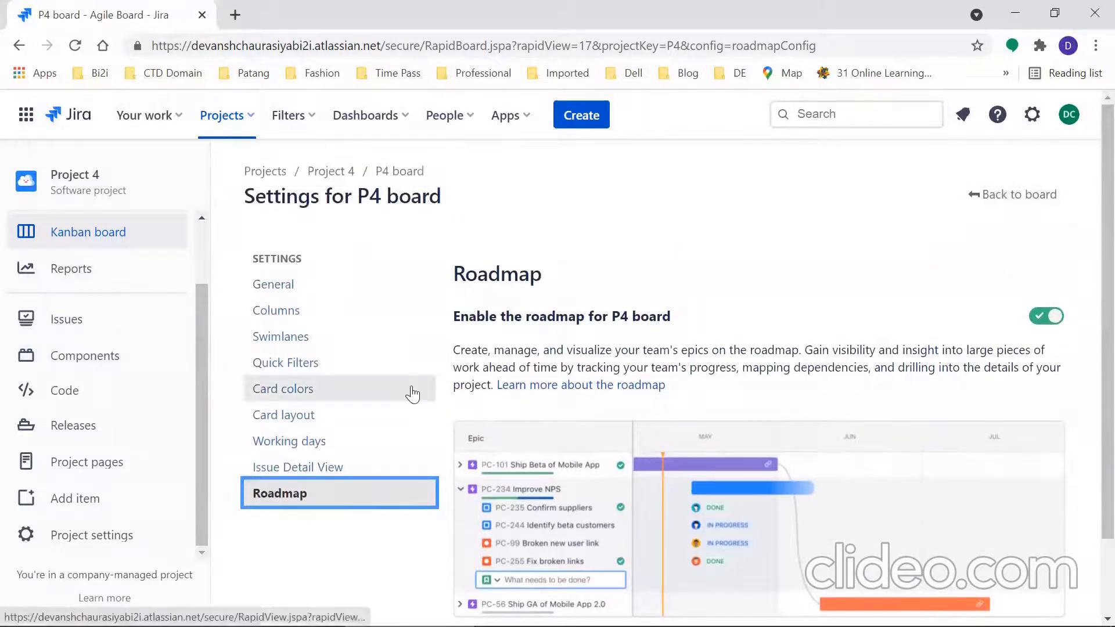
pyautogui.click(994, 195)
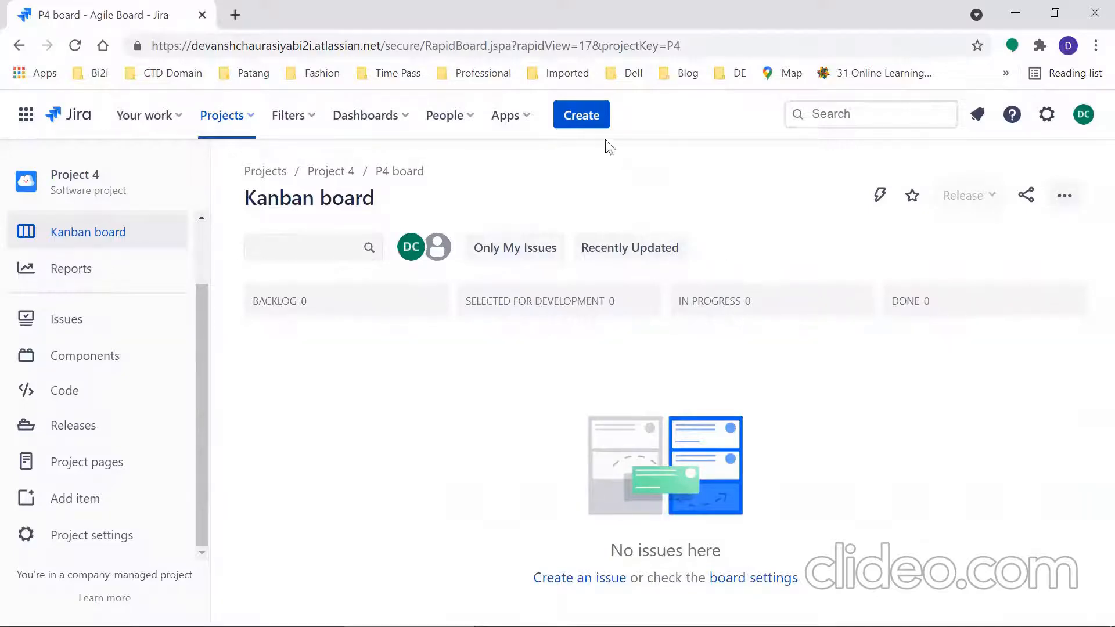
# Step: Start a new issue of type Epic in Project 4 with the epic name "Epic 1 Name"
pyautogui.click(588, 116)
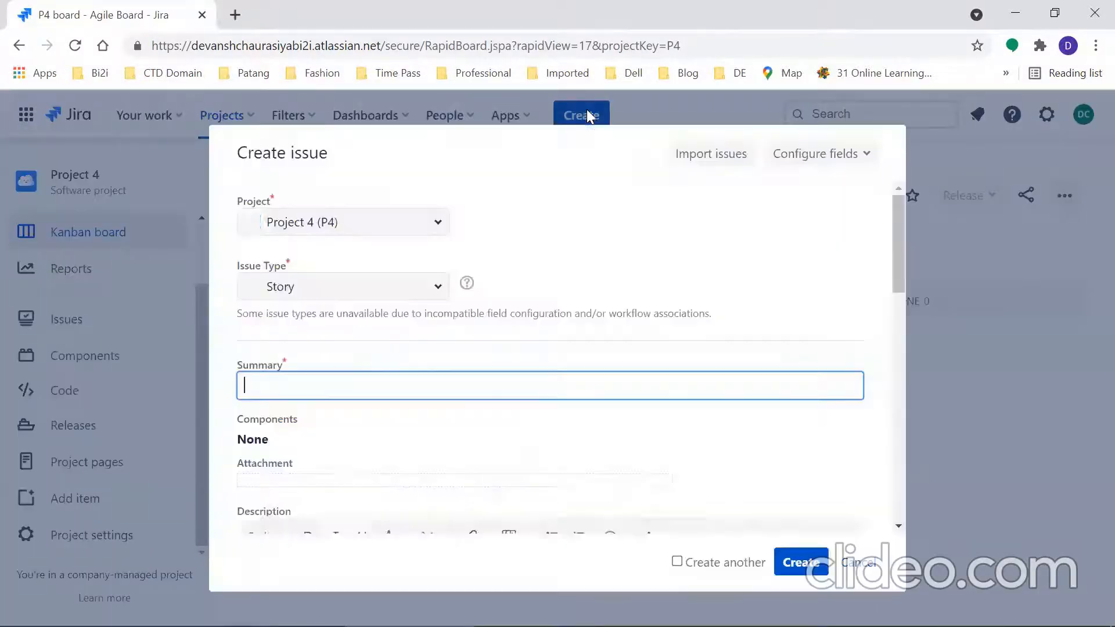
pyautogui.click(348, 291)
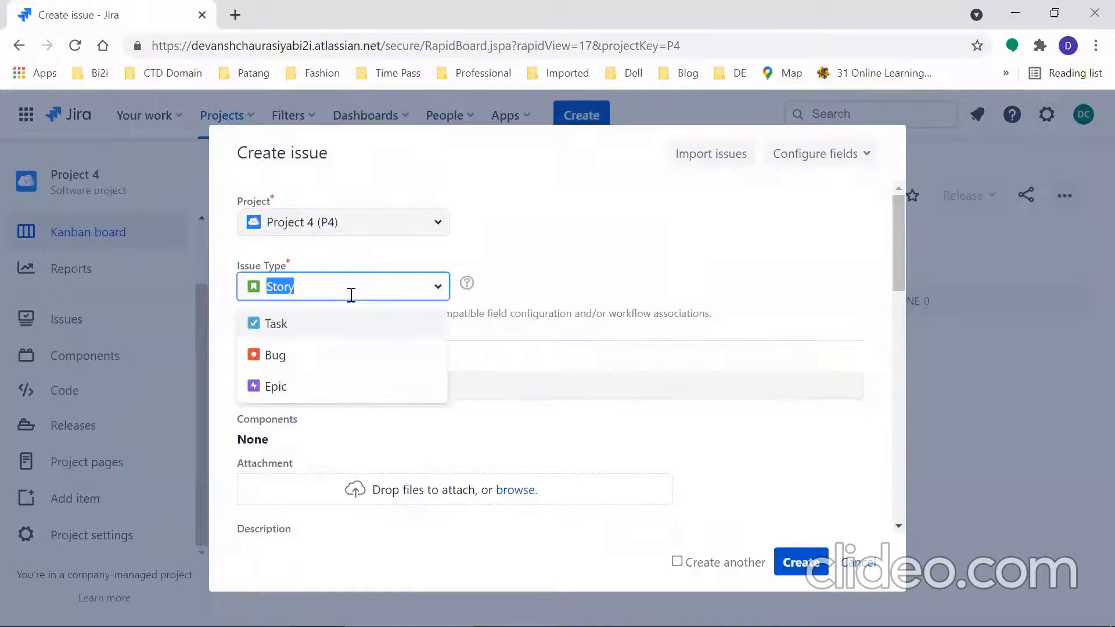
pyautogui.click(275, 387)
pyautogui.click(305, 386)
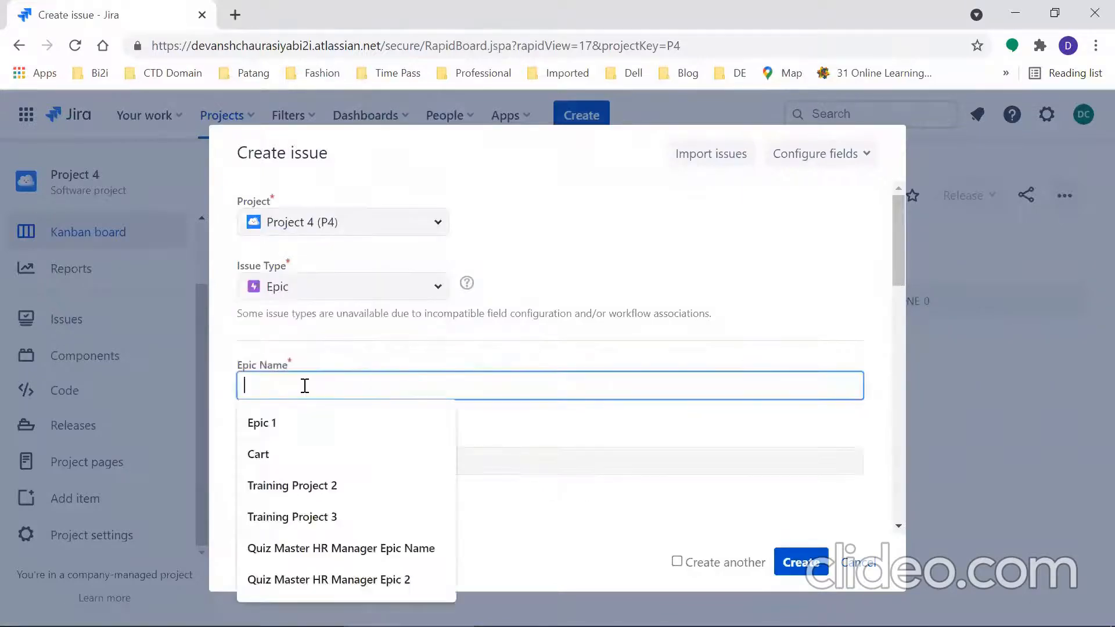
pyautogui.click(283, 423)
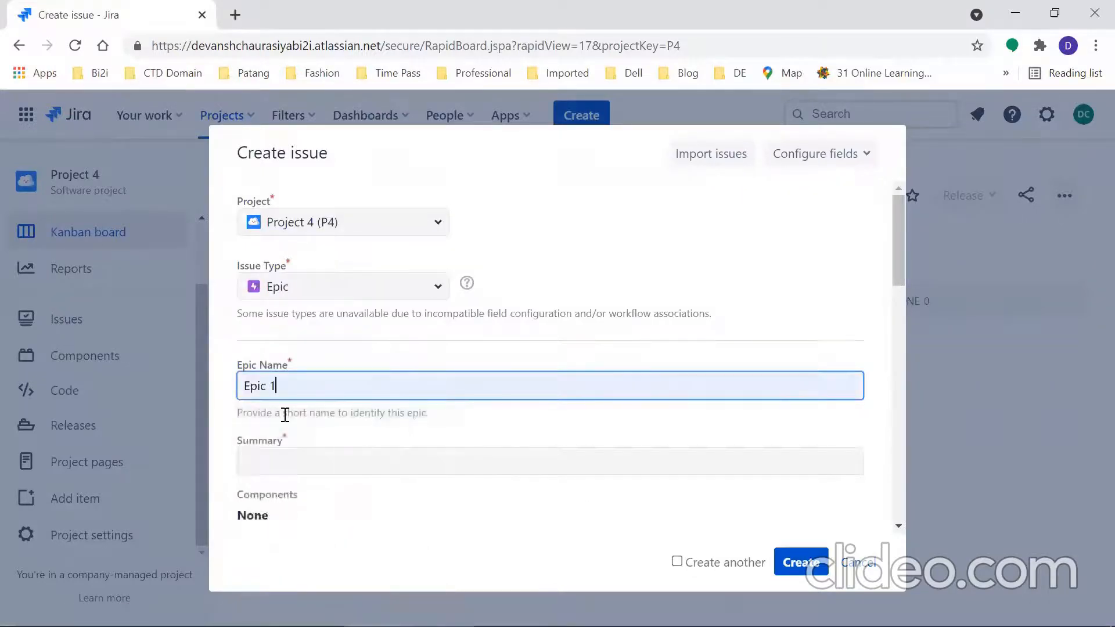
pyautogui.write('Name')
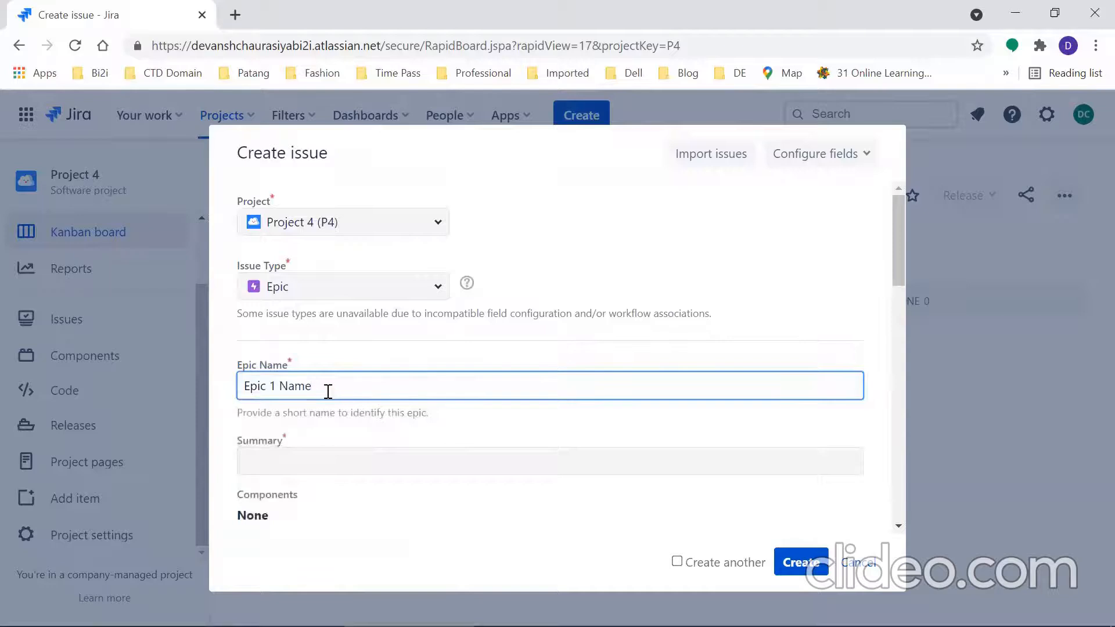
# Step: Give the epic the summary "Epic 1 Summary" and the description "Epic 1 des", and create it
pyautogui.click(322, 462)
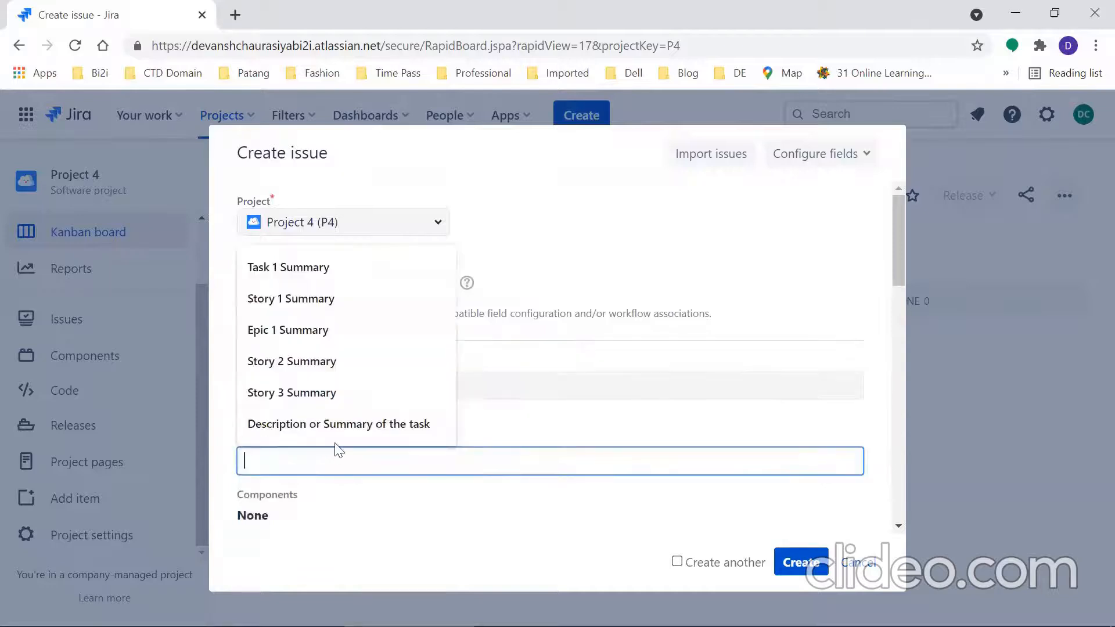
pyautogui.click(299, 329)
pyautogui.moveTo(900, 248); pyautogui.dragTo(889, 328)
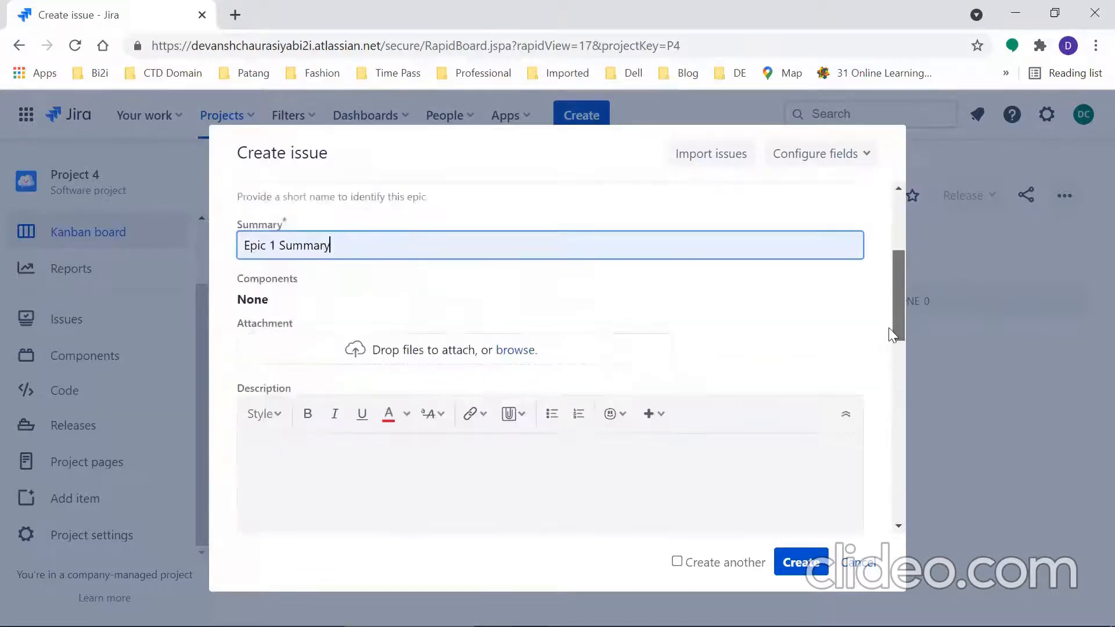
pyautogui.click(388, 433)
pyautogui.write('Epic 1')
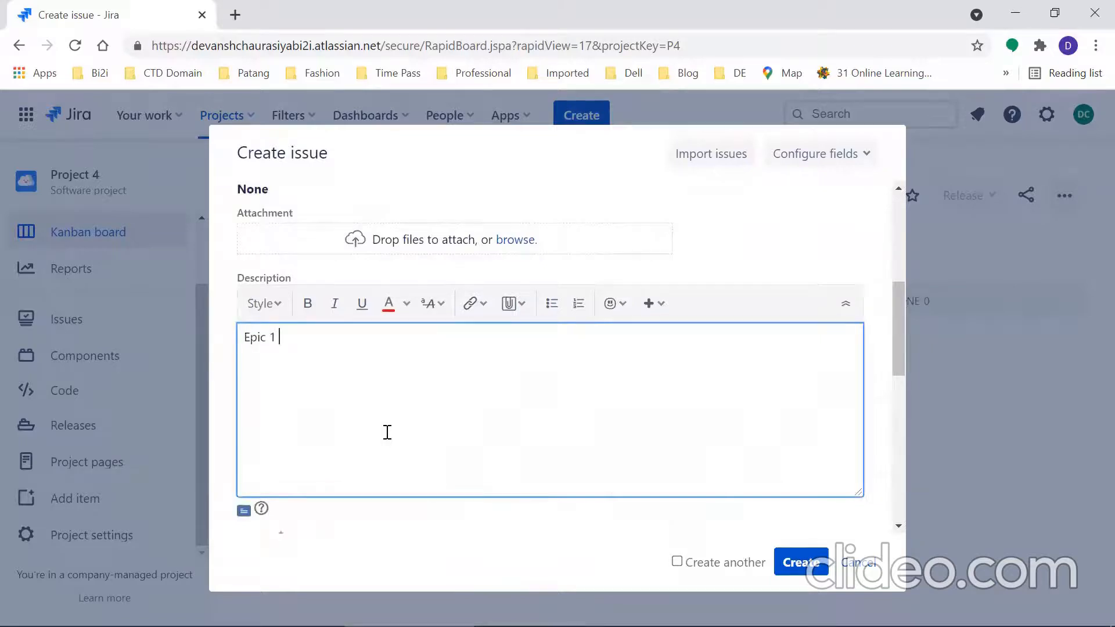
pyautogui.write(' des')
pyautogui.moveTo(897, 363); pyautogui.dragTo(877, 498)
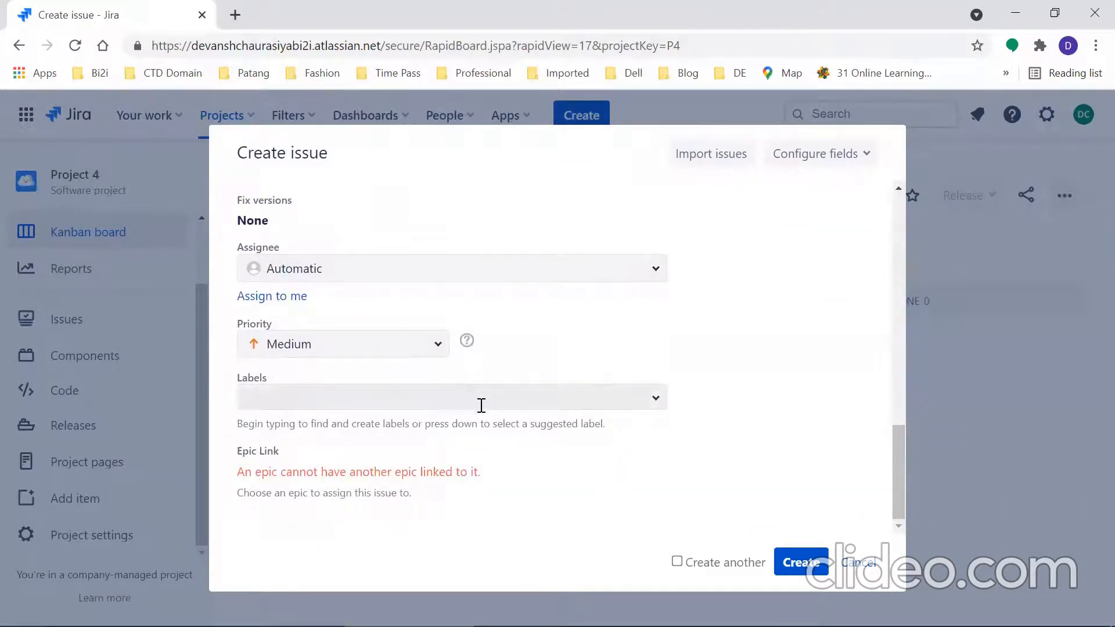
pyautogui.click(792, 561)
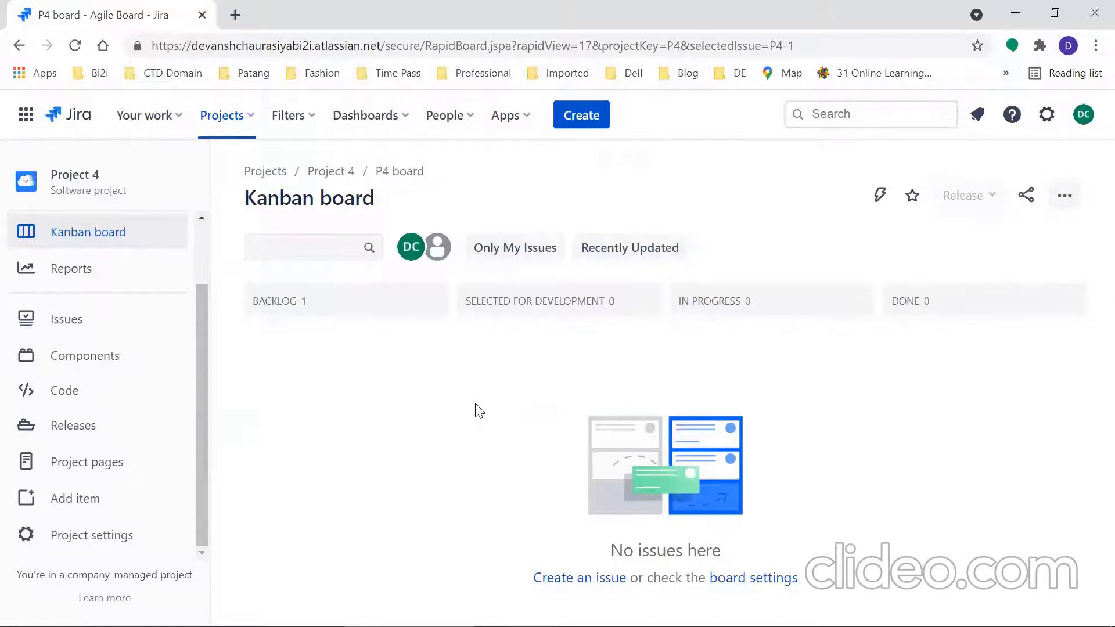
# Step: Start a new issue of type Story with the summary "Story 1 Summary" and the description "Story 1 desc"
pyautogui.click(587, 113)
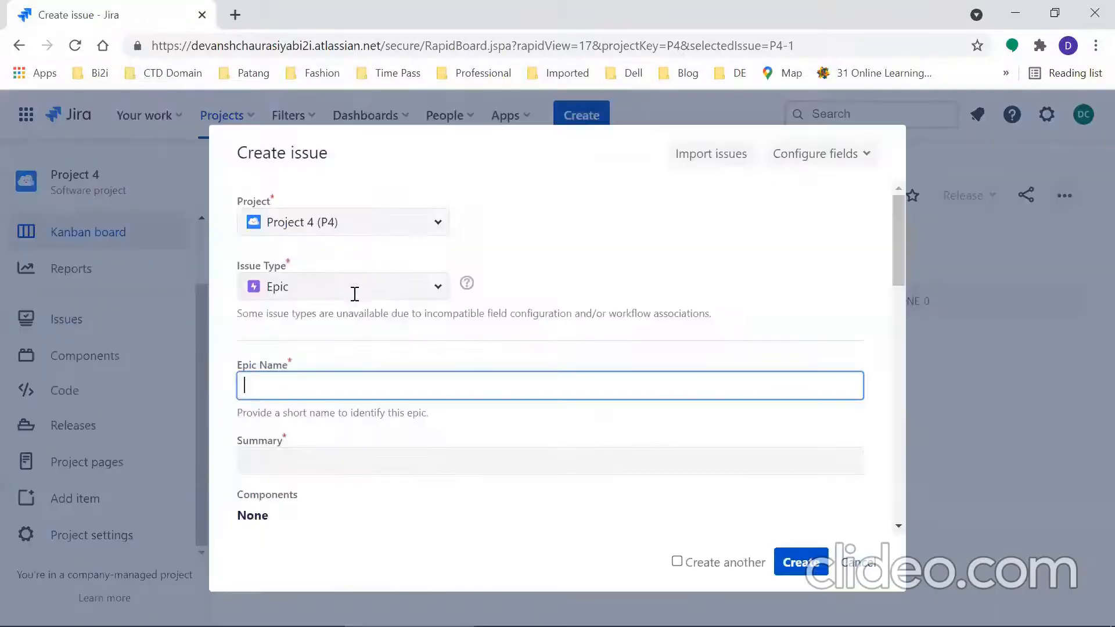
pyautogui.click(403, 288)
pyautogui.click(280, 353)
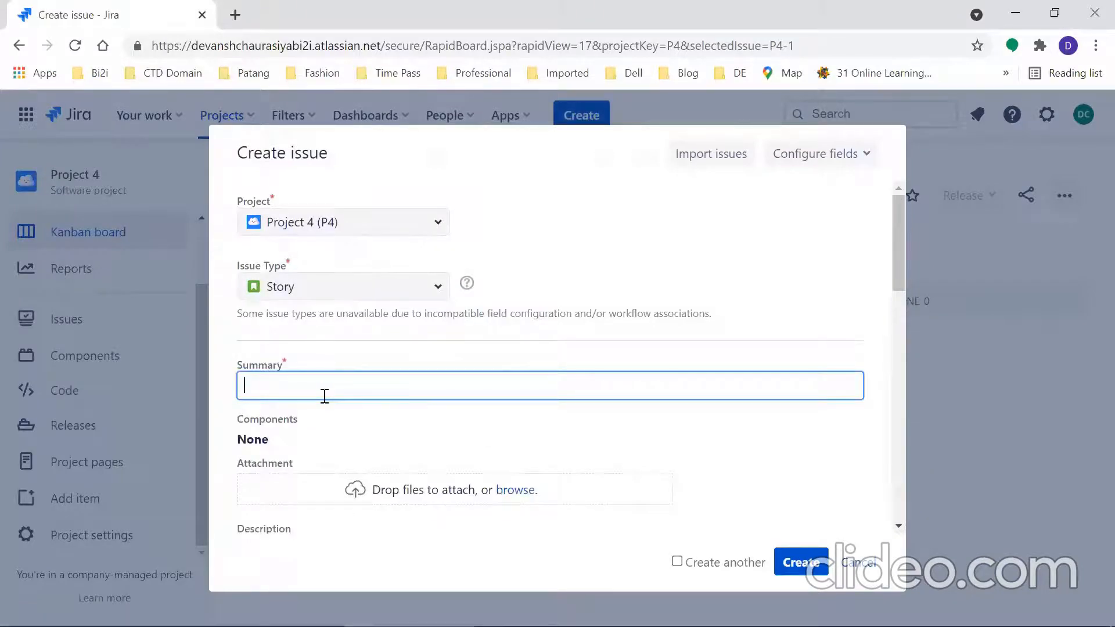
pyautogui.write('Story 1 Summary')
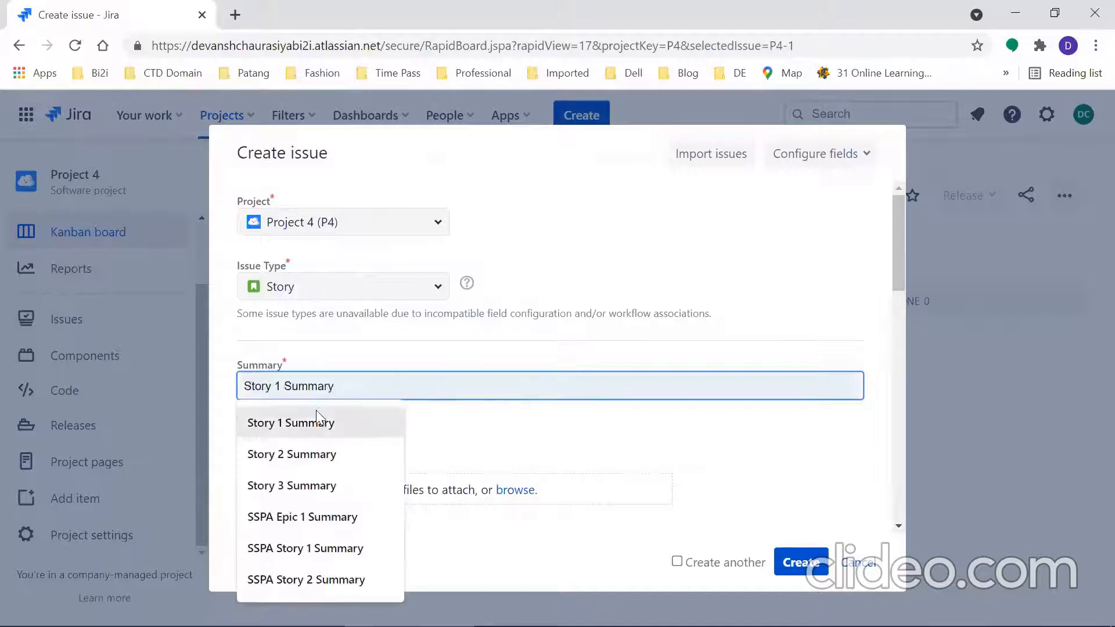
pyautogui.click(319, 423)
pyautogui.moveTo(901, 280); pyautogui.dragTo(890, 342)
pyautogui.click(519, 374)
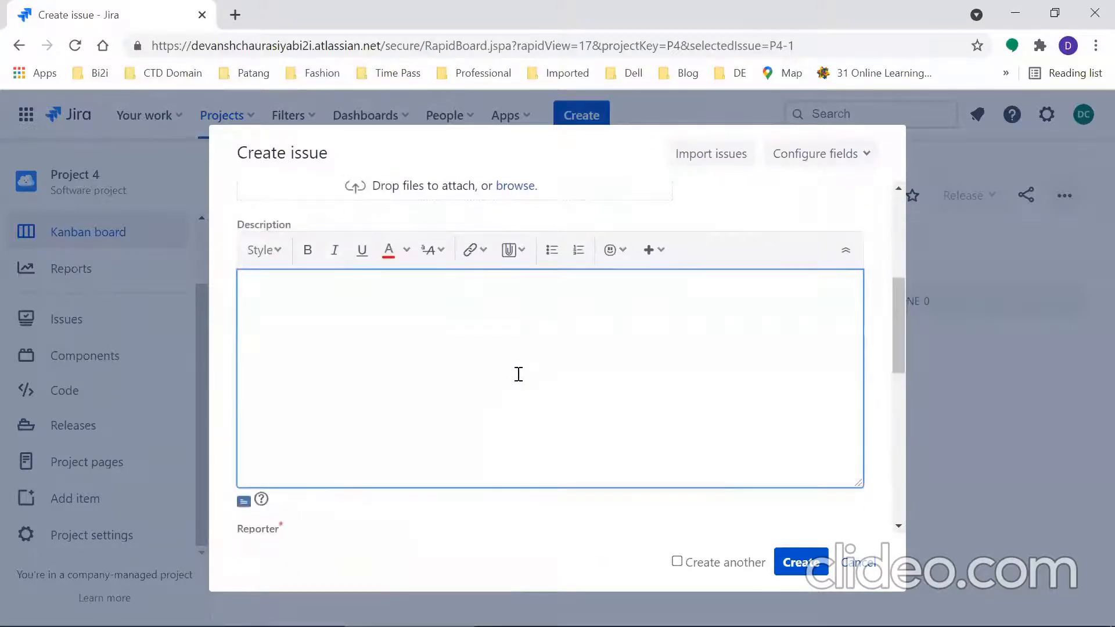
pyautogui.write('Story 1 desc')
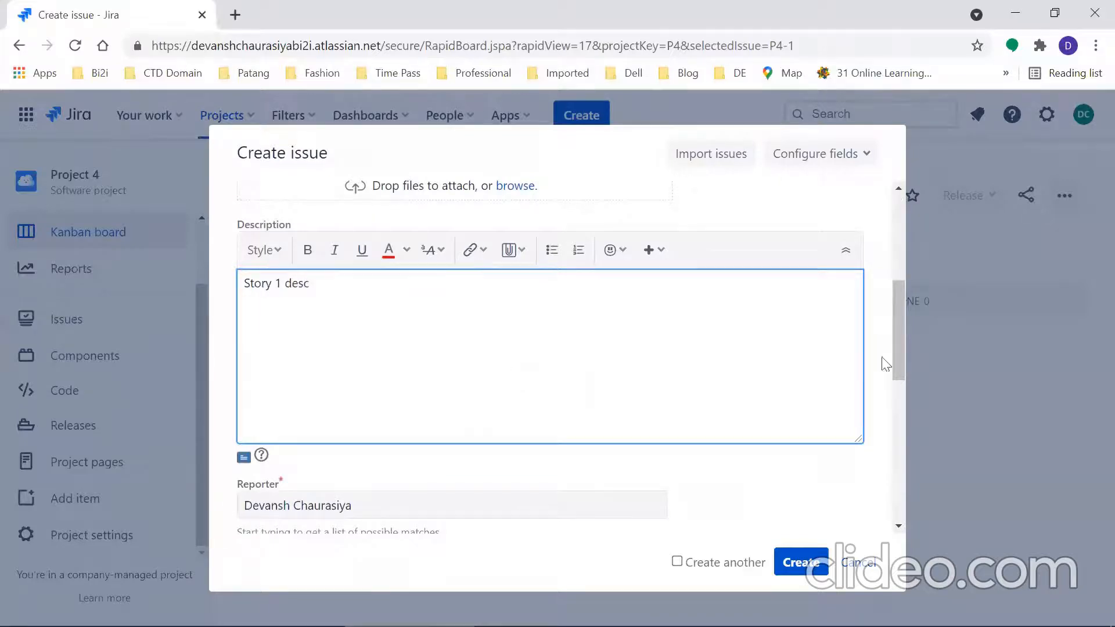
# Step: Link the story to the epic "Epic 1 Name - (P4-1)" and create it
pyautogui.moveTo(894, 346); pyautogui.dragTo(892, 503)
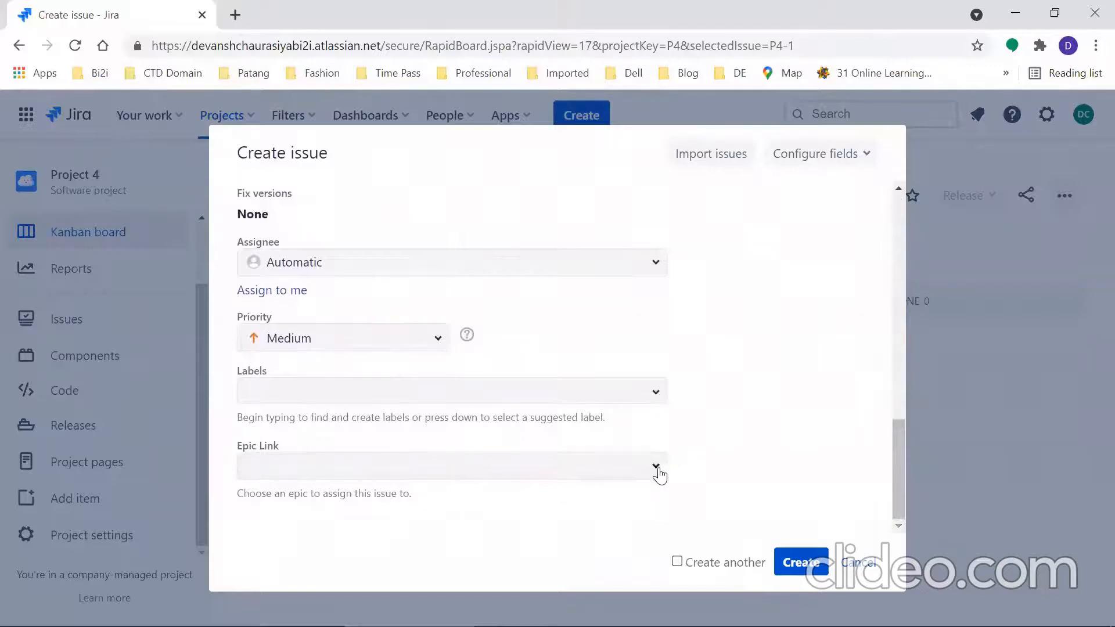
pyautogui.click(657, 468)
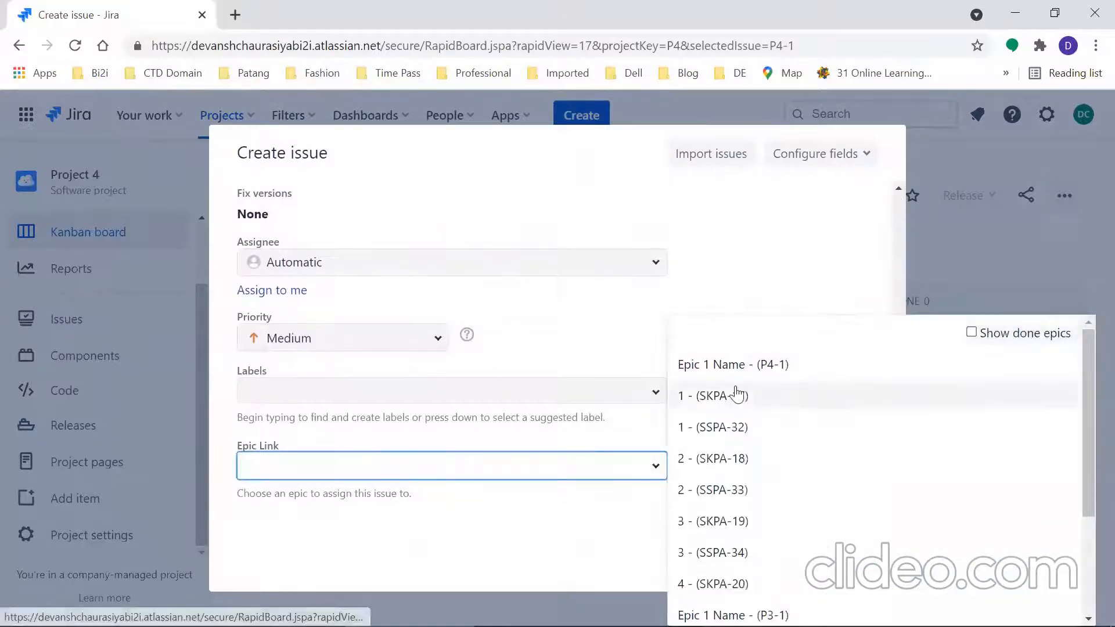
pyautogui.click(731, 365)
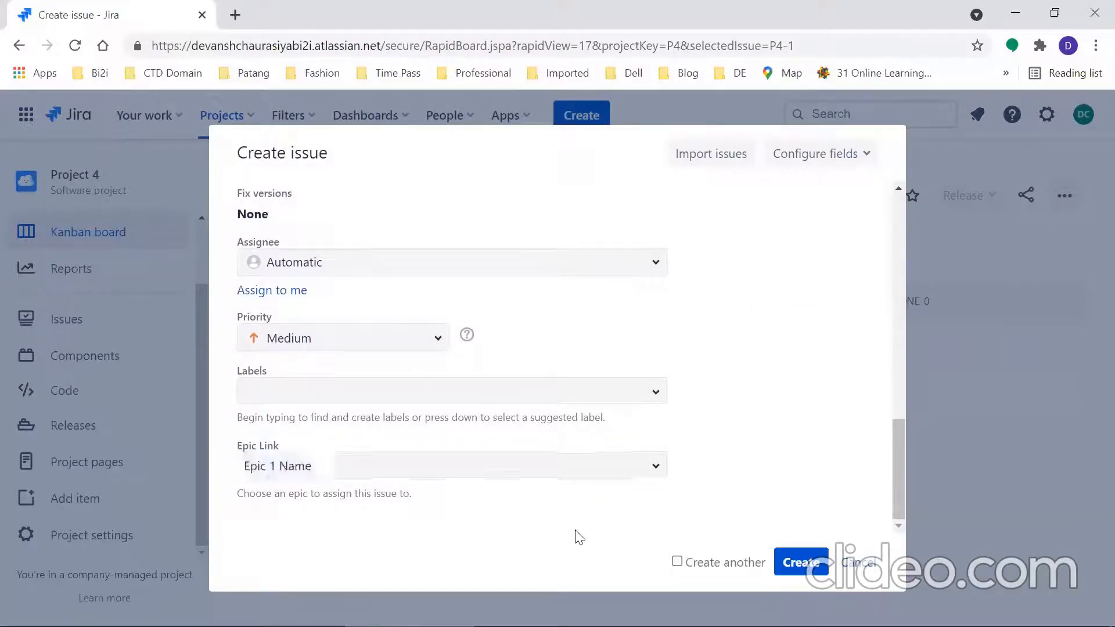
pyautogui.click(795, 562)
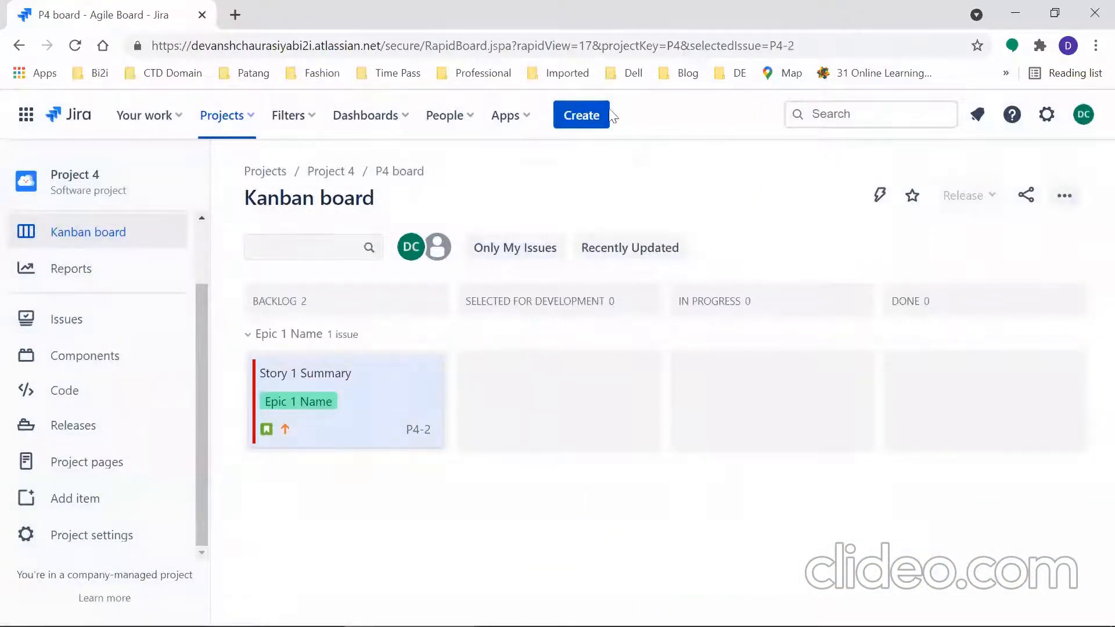
# Step: Start another issue of type Epic in Project 4 with the epic name "Epic 2 Name"
pyautogui.click(581, 115)
pyautogui.click(348, 281)
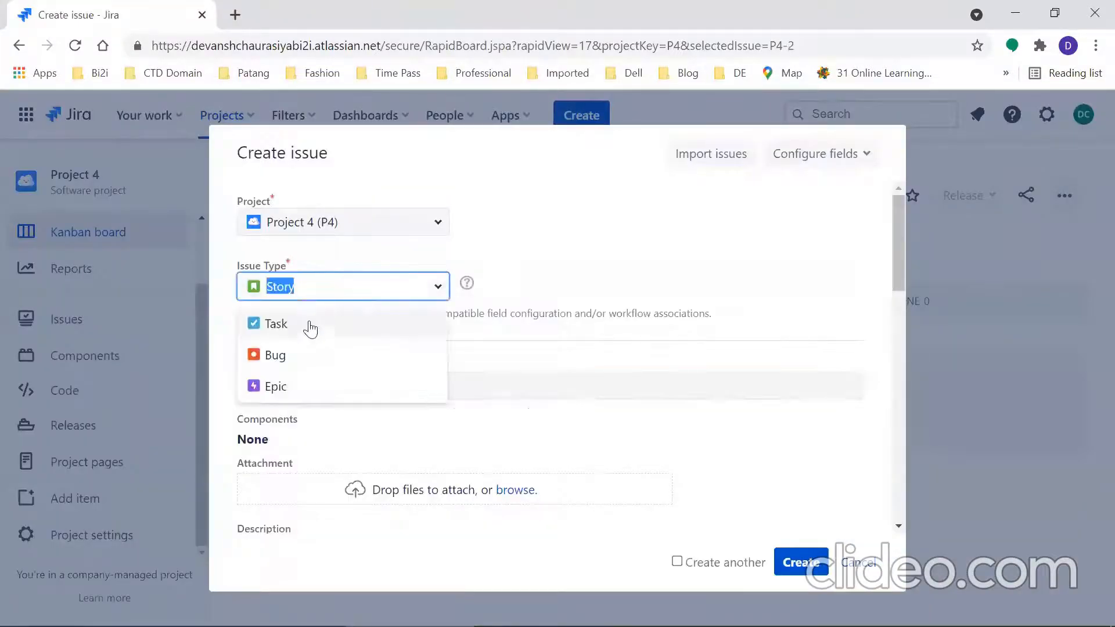
pyautogui.click(278, 387)
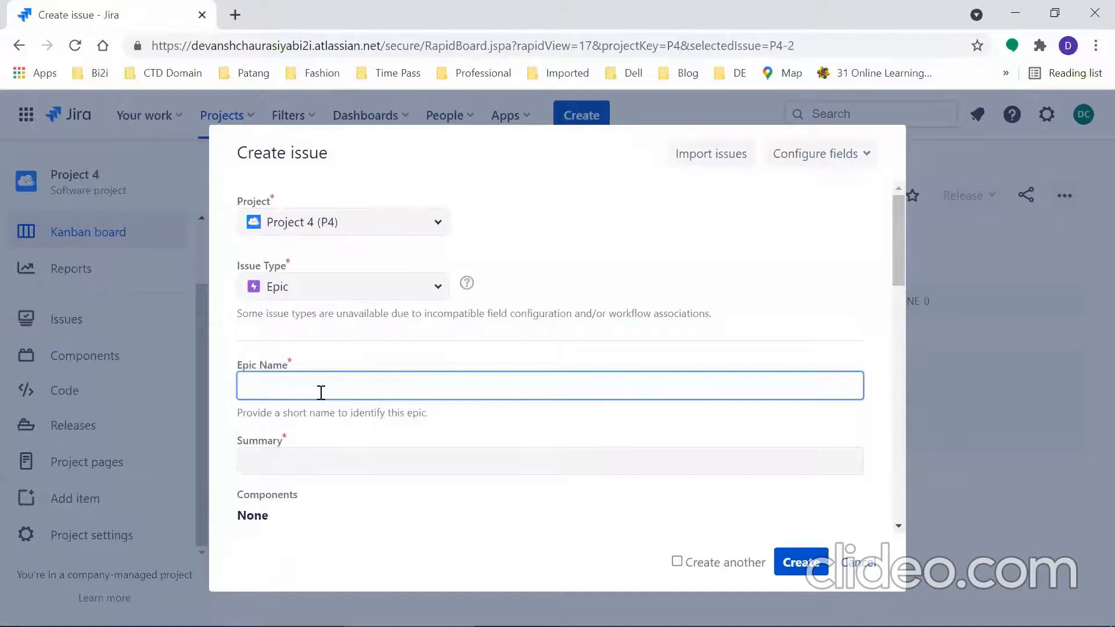
pyautogui.write('Spic ')
pyautogui.write('2 Name')
# Step: Enter "Epic 2 Summary" as the second epic's summary, adapting the suggested Epic 1 summary
pyautogui.click(339, 461)
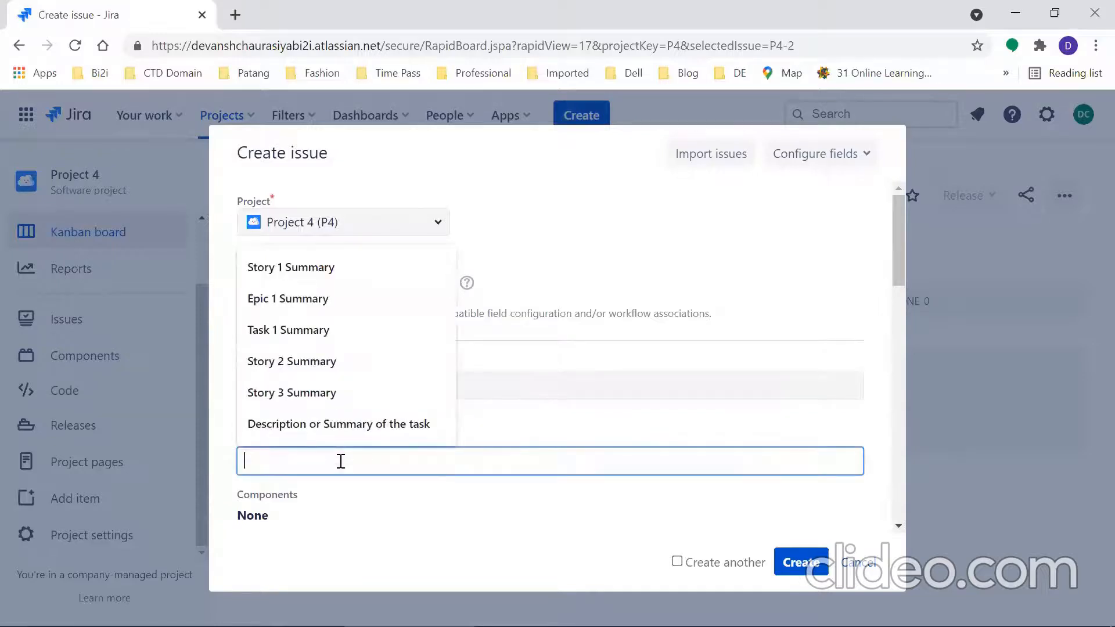
pyautogui.click(312, 303)
pyautogui.press('Left')
pyautogui.press('Left')
pyautogui.press('Left')
pyautogui.press('Left')
pyautogui.press('Left')
pyautogui.press('Left')
pyautogui.press('Left')
pyautogui.press('Left')
pyautogui.press('Left')
pyautogui.hotkey('shift', 'Right')
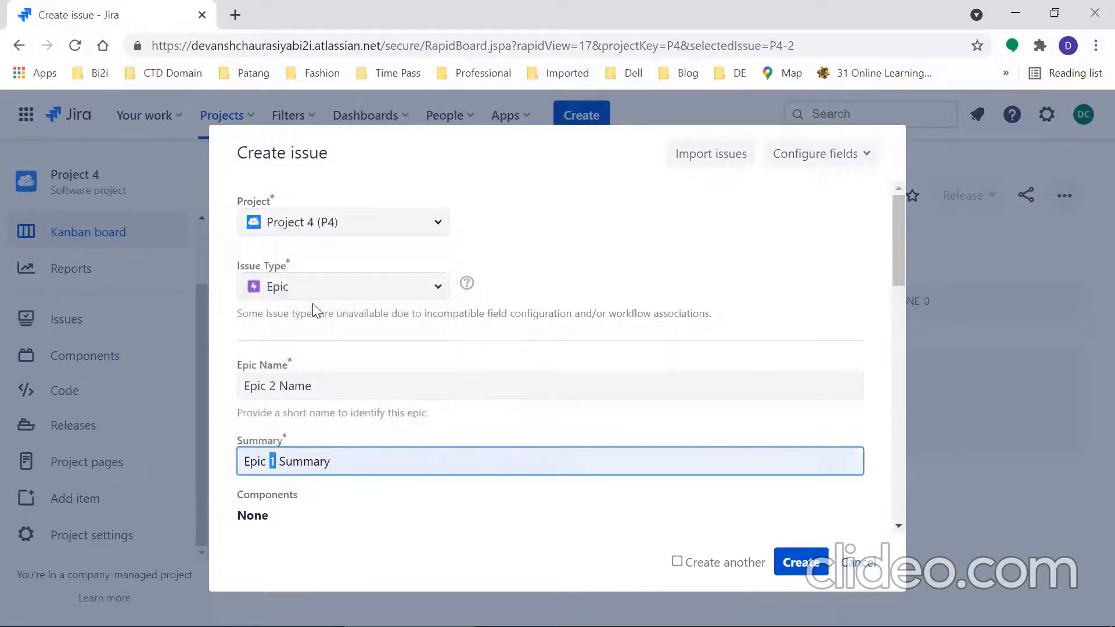
pyautogui.write('2')
pyautogui.moveTo(898, 215); pyautogui.dragTo(880, 465)
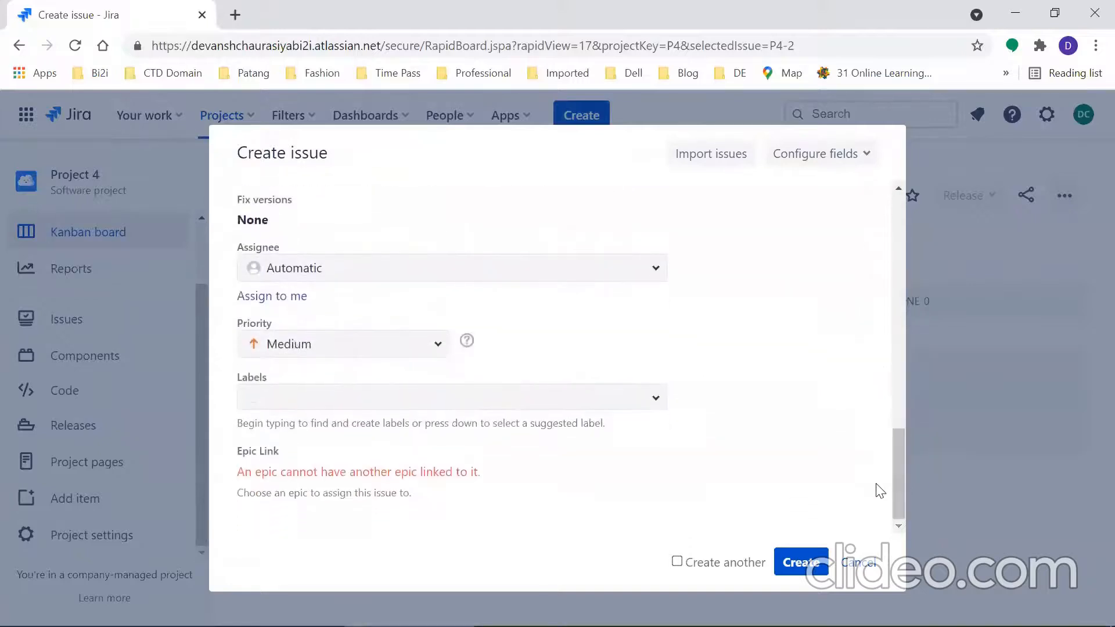
# Step: Create the second epic and start a new issue of type Story in Project 4
pyautogui.click(800, 563)
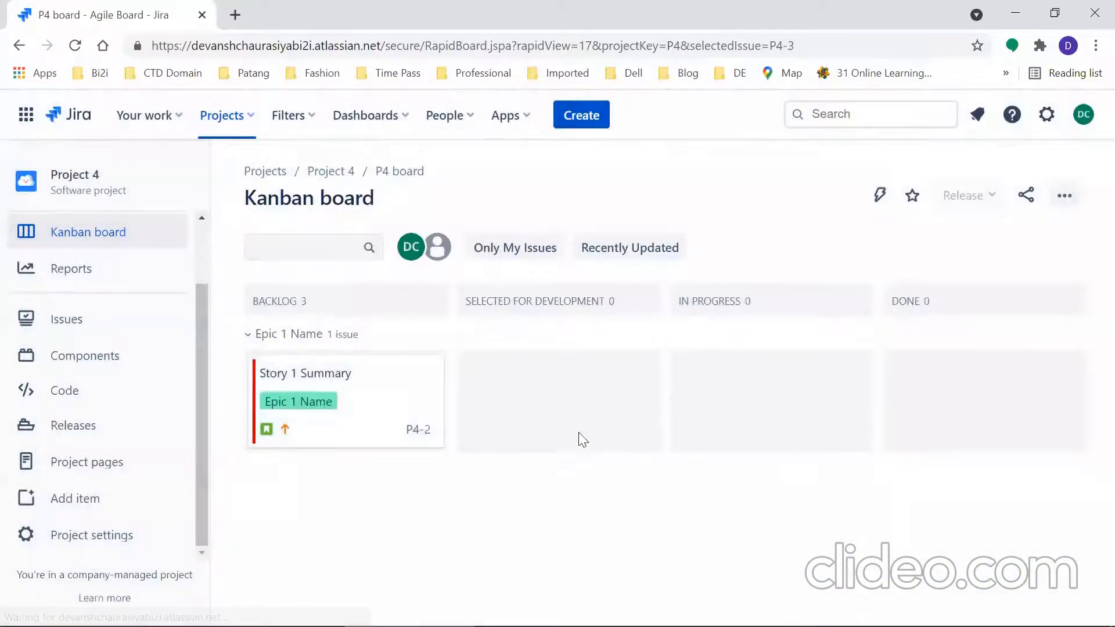
pyautogui.click(581, 115)
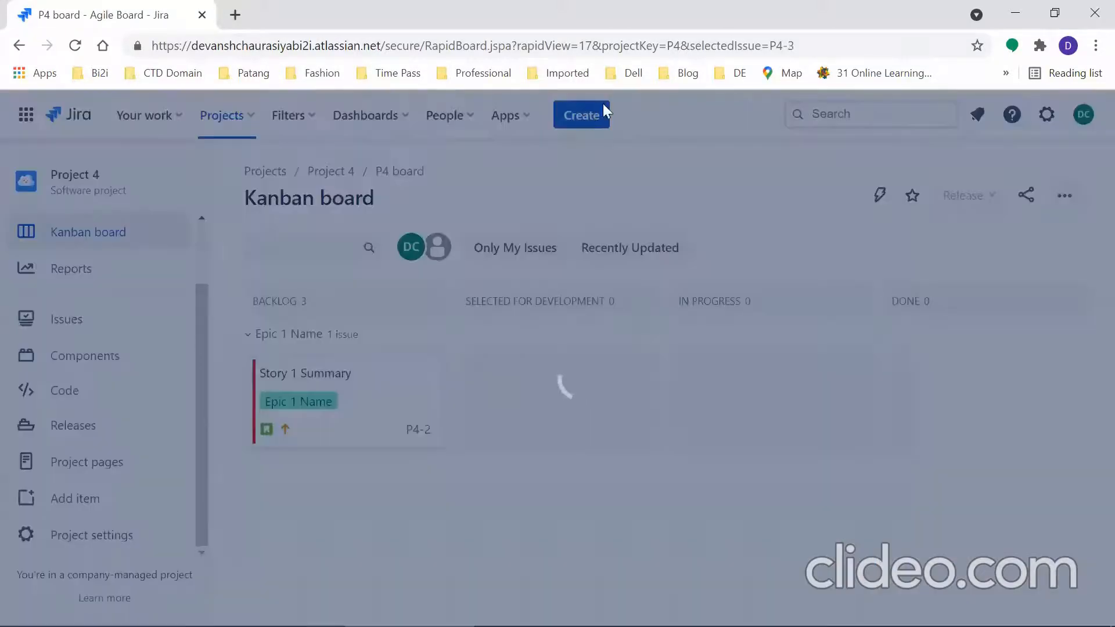
pyautogui.click(336, 286)
pyautogui.click(294, 354)
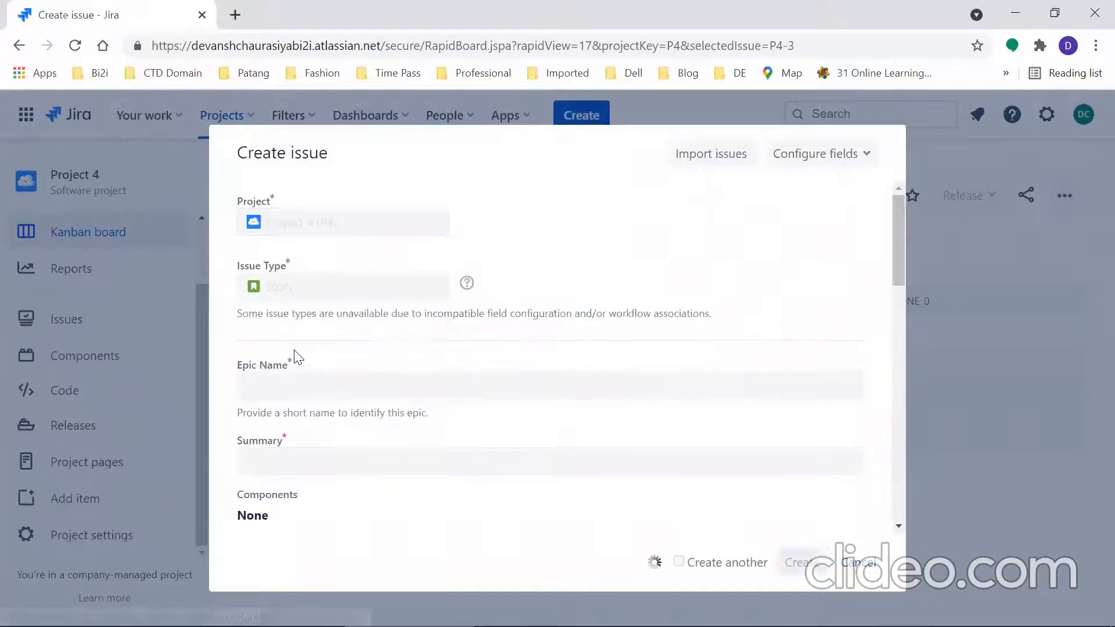
# Step: Enter "Story 2 Summary" as the story's summary and "Story 2 desc" as its description
pyautogui.click(299, 387)
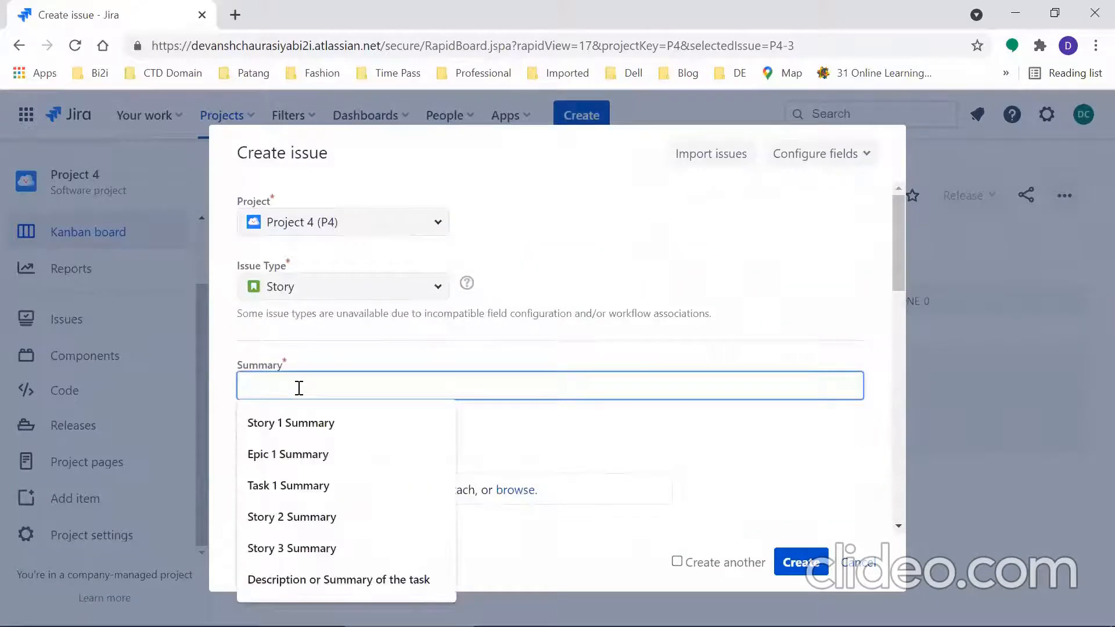
pyautogui.click(298, 434)
pyautogui.write('2')
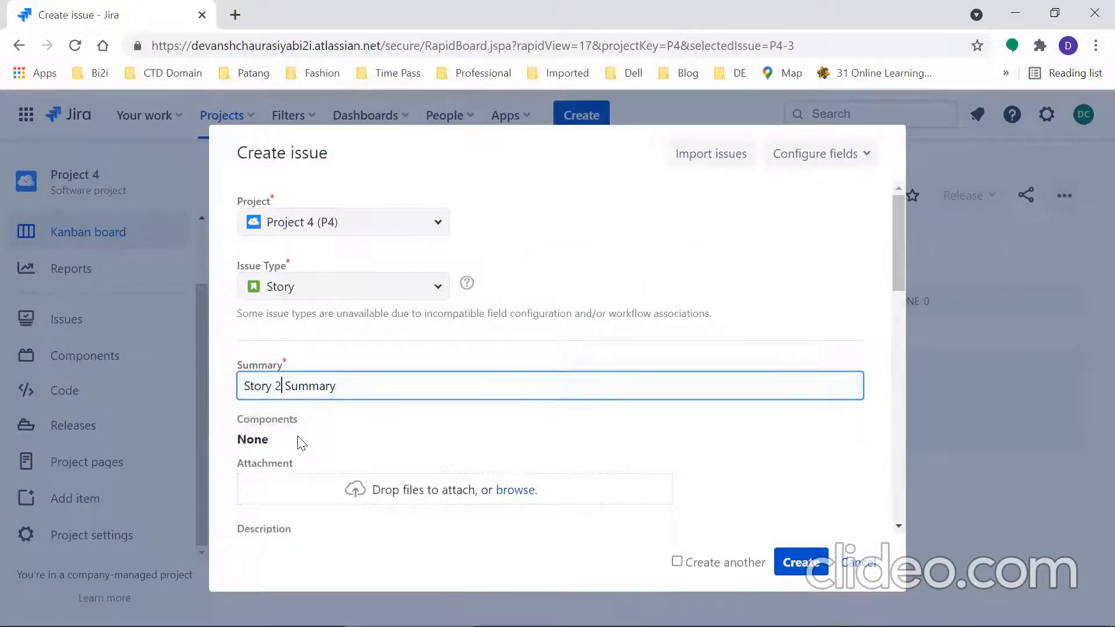
pyautogui.moveTo(893, 258); pyautogui.dragTo(891, 359)
pyautogui.click(531, 391)
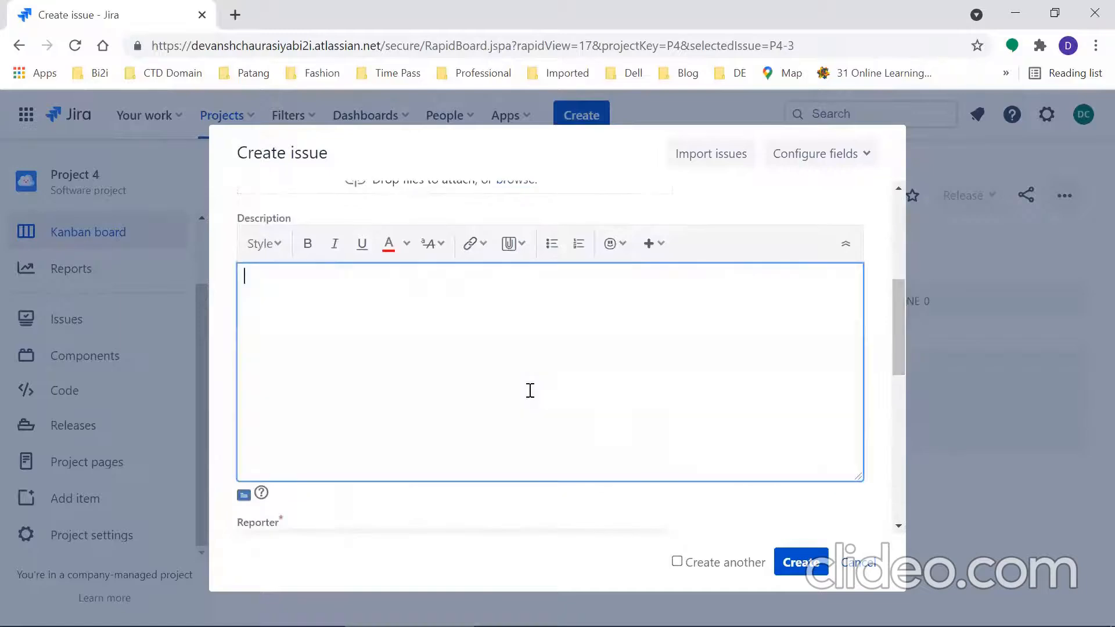
pyautogui.write('Stor')
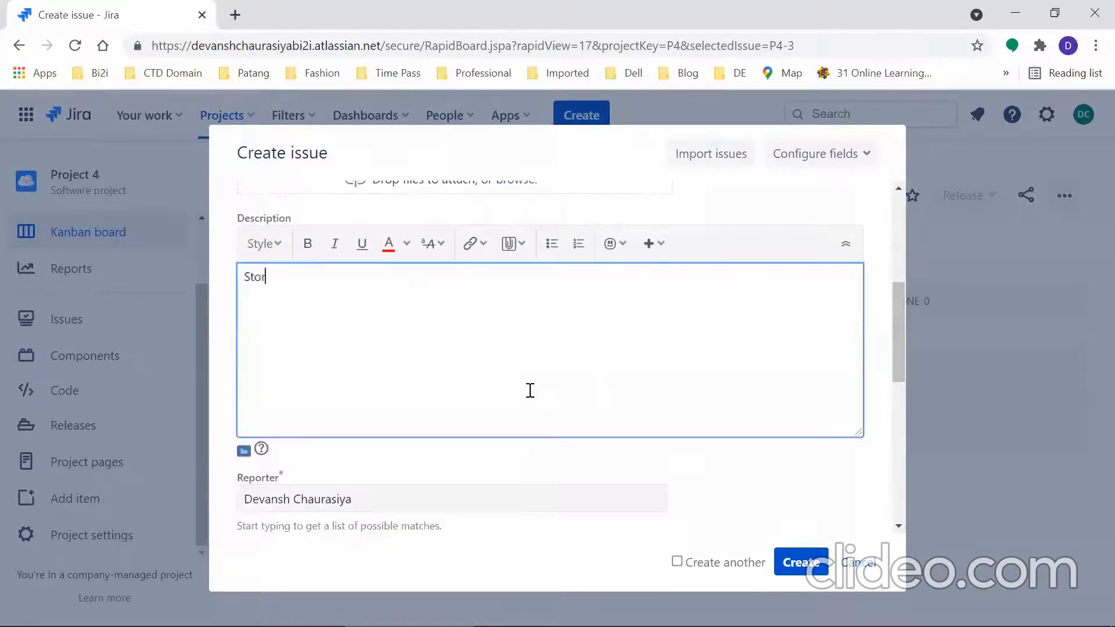
pyautogui.write('y 2 desc')
# Step: Set the second story's priority to Low, link it to the epic "Epic 2 Name - (P4-3)", and create it
pyautogui.moveTo(898, 346); pyautogui.dragTo(874, 498)
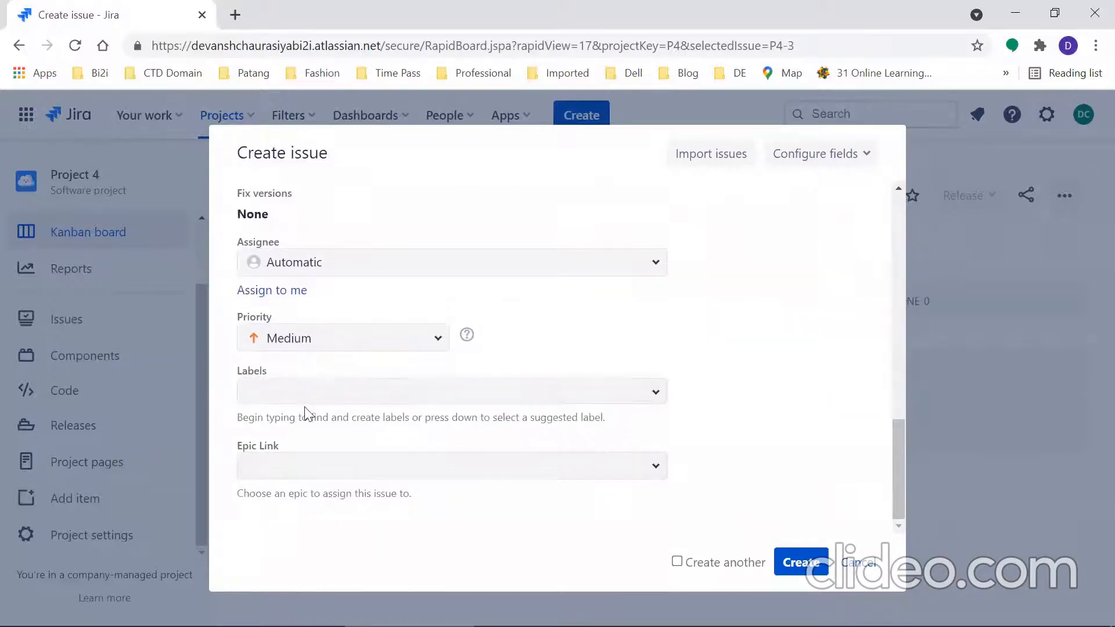
pyautogui.click(435, 337)
pyautogui.click(279, 436)
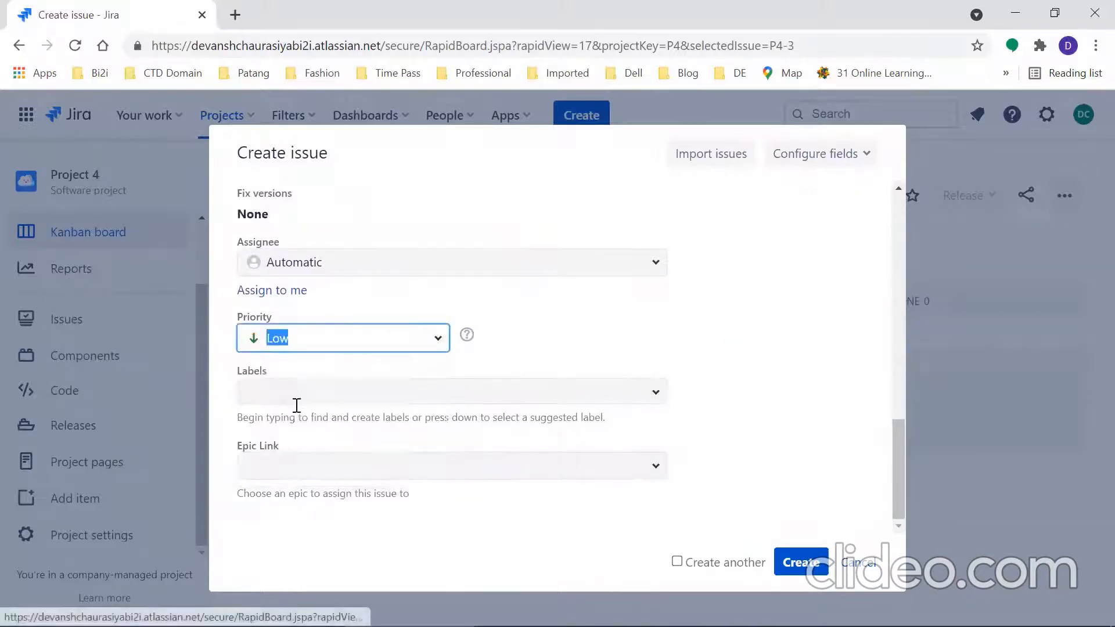
pyautogui.click(305, 471)
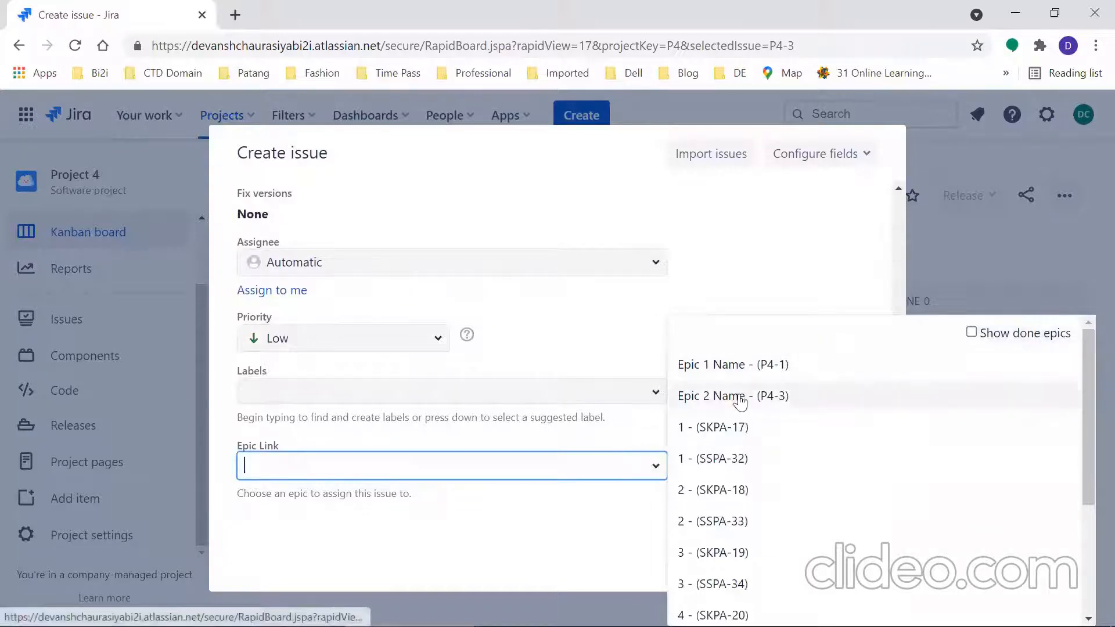
pyautogui.click(739, 398)
pyautogui.click(800, 559)
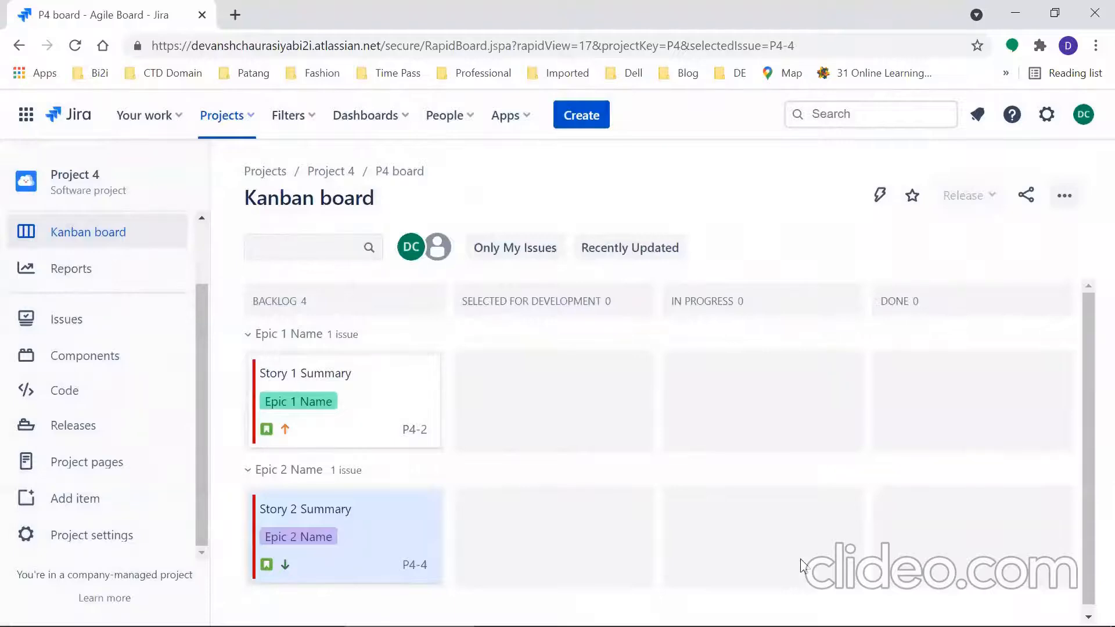
# Step: Start another Story issue with the summary "Story 3 Summary" and the description "Story 3 desc"
pyautogui.click(587, 113)
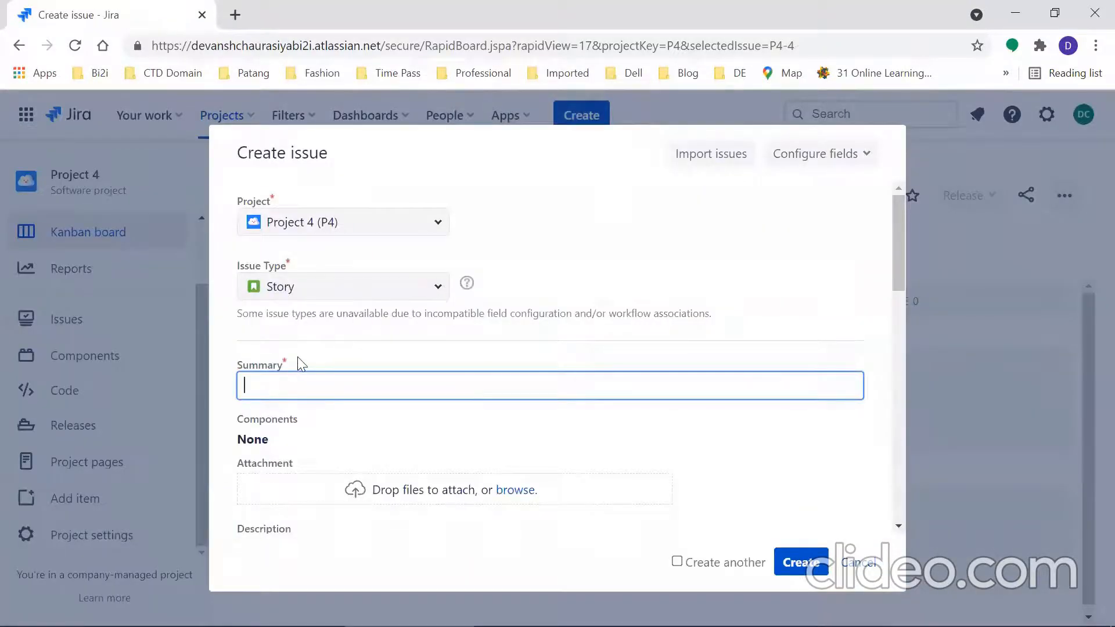
pyautogui.write('Story 1 Summary')
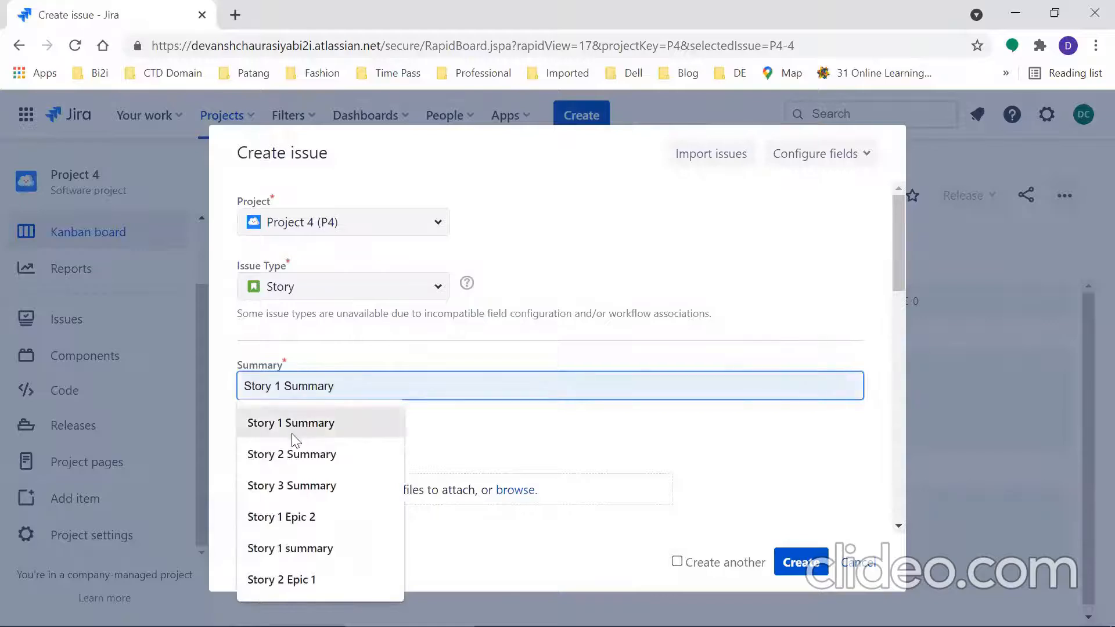
pyautogui.click(296, 435)
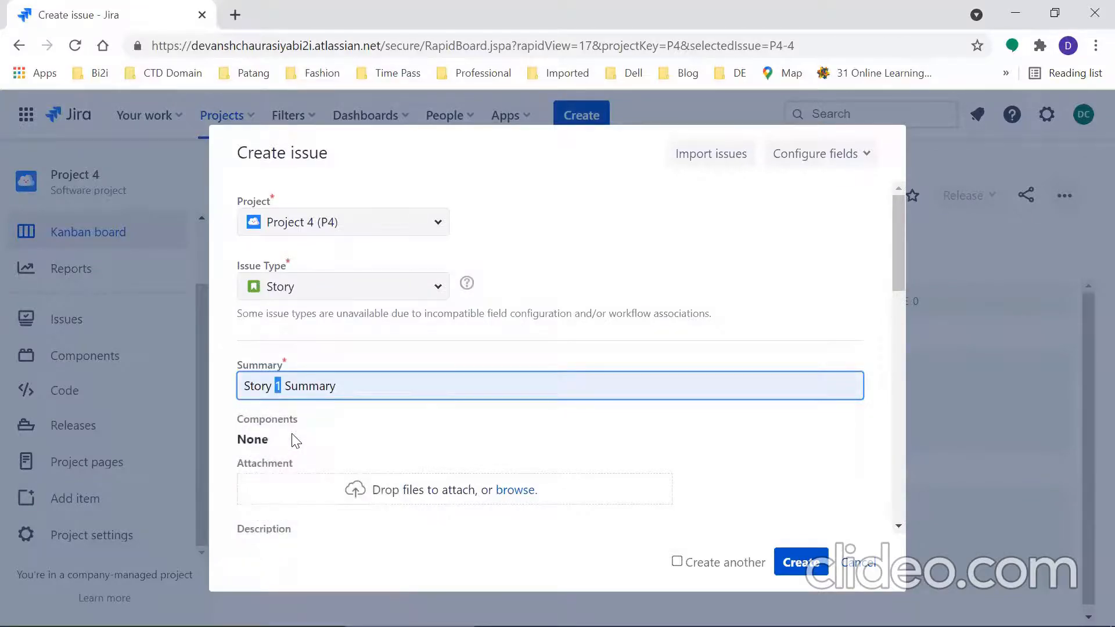
pyautogui.write('3')
pyautogui.moveTo(899, 265); pyautogui.dragTo(893, 388)
pyautogui.click(524, 279)
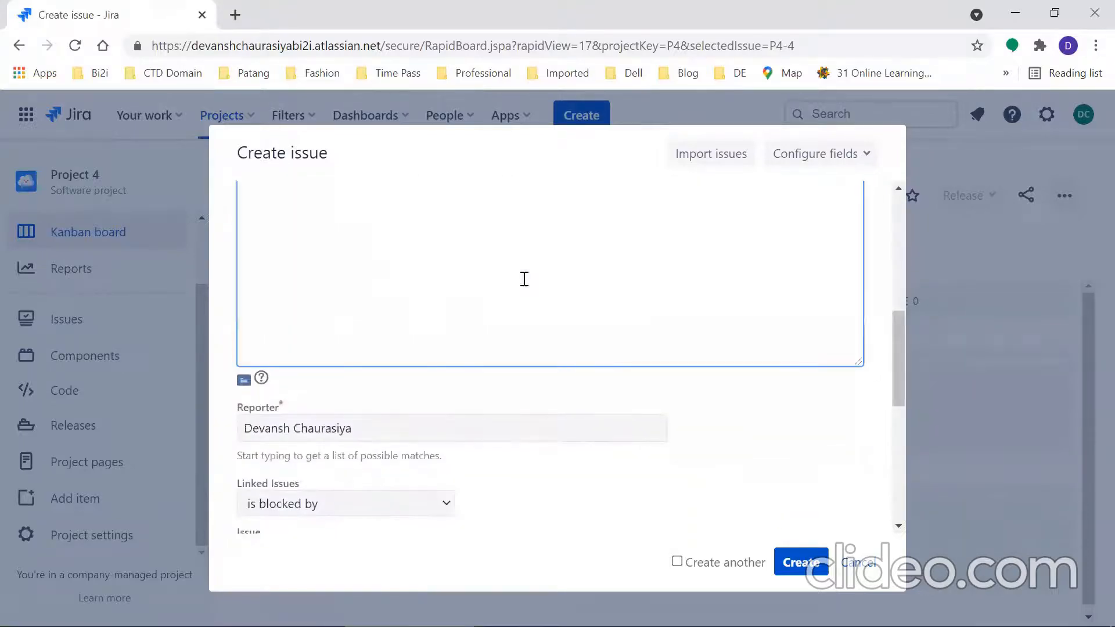
pyautogui.write('Story 3 desc')
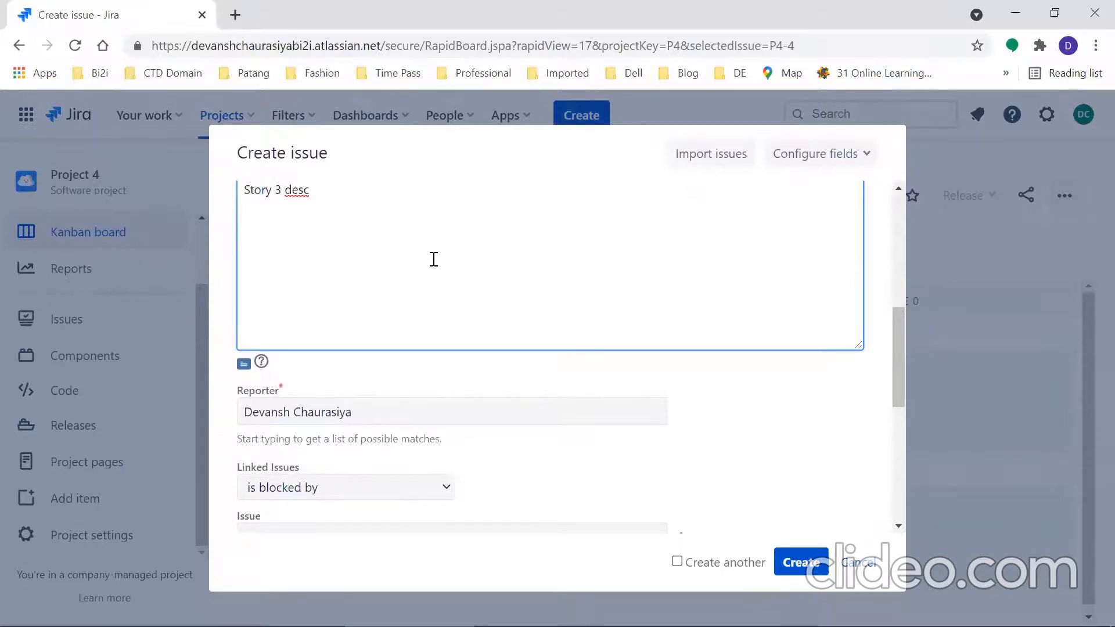
# Step: Set the third story's priority to Low, link it to the epic "Epic 1 Name - (P4-1)", and create it
pyautogui.moveTo(901, 338); pyautogui.dragTo(895, 452)
pyautogui.click(438, 342)
pyautogui.click(291, 443)
pyautogui.click(656, 395)
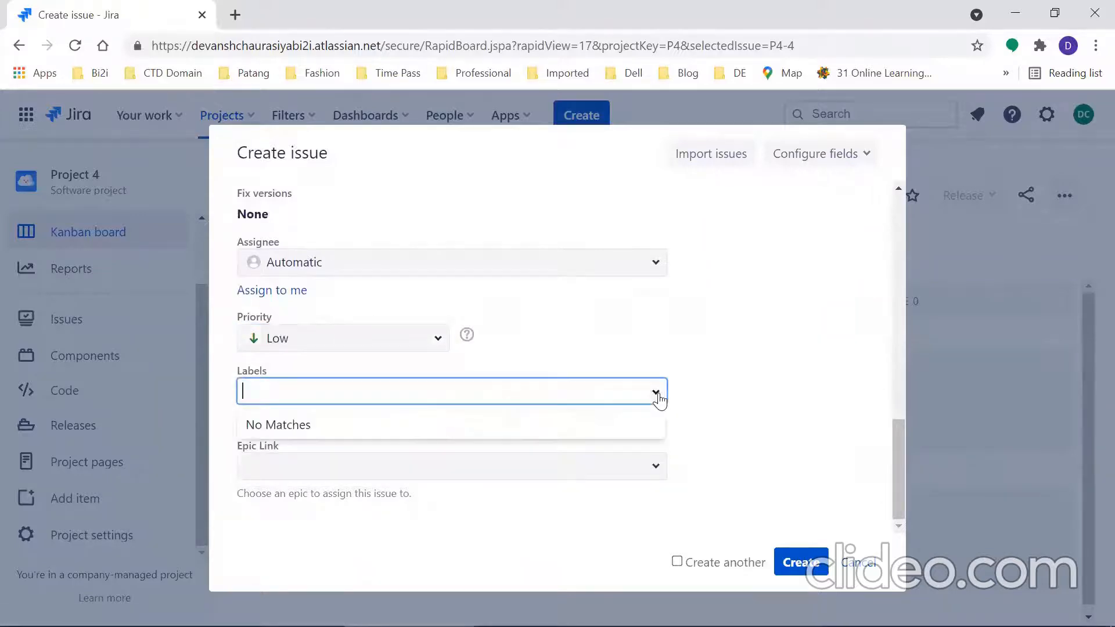
pyautogui.click(655, 464)
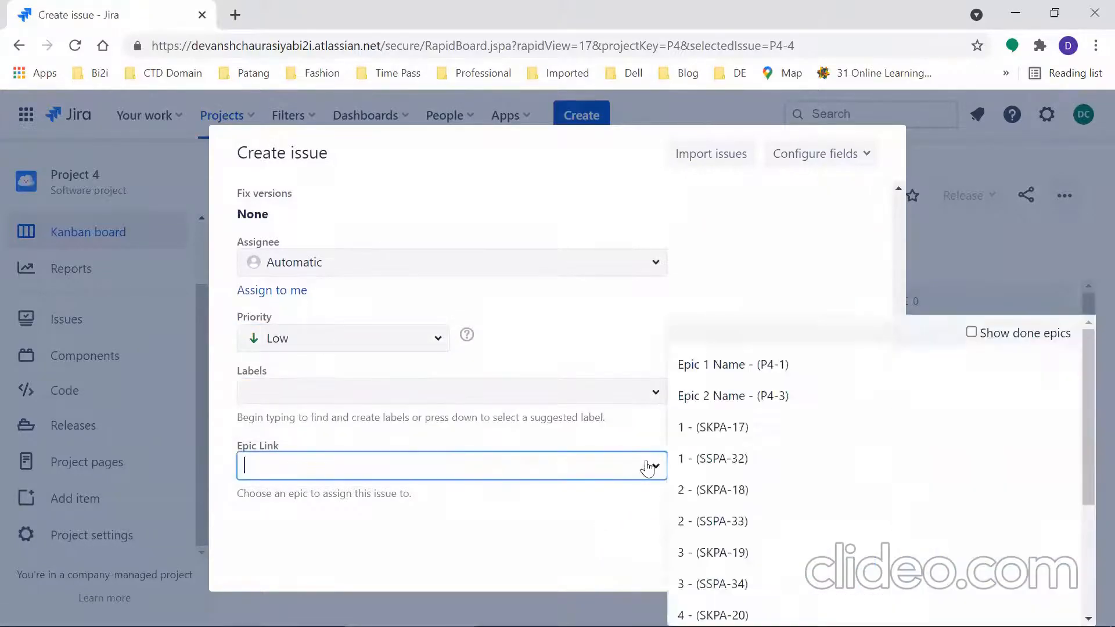
pyautogui.click(733, 366)
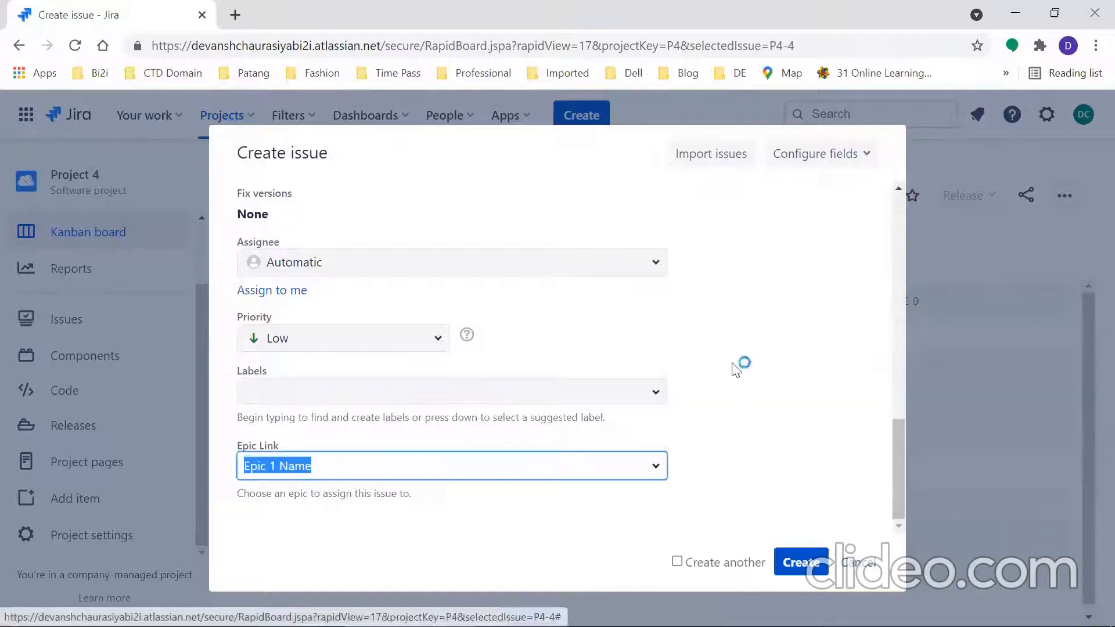
pyautogui.click(792, 557)
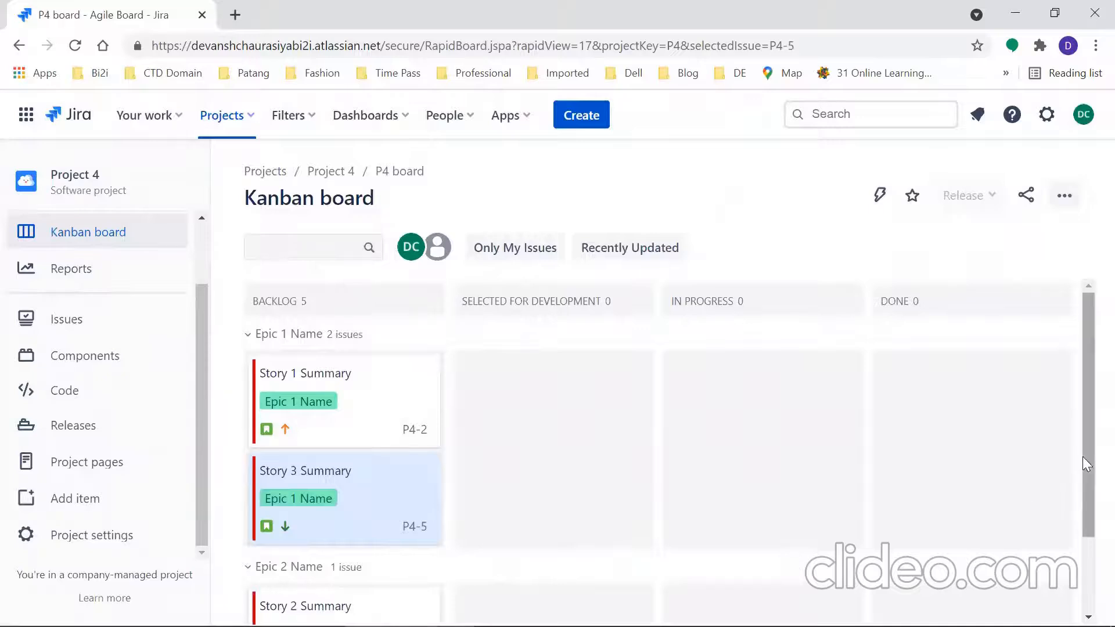
# Step: Change the P4 board's swimlane basis to None in the board settings and review the ungrouped issues on the board
pyautogui.moveTo(1088, 473); pyautogui.dragTo(1091, 568)
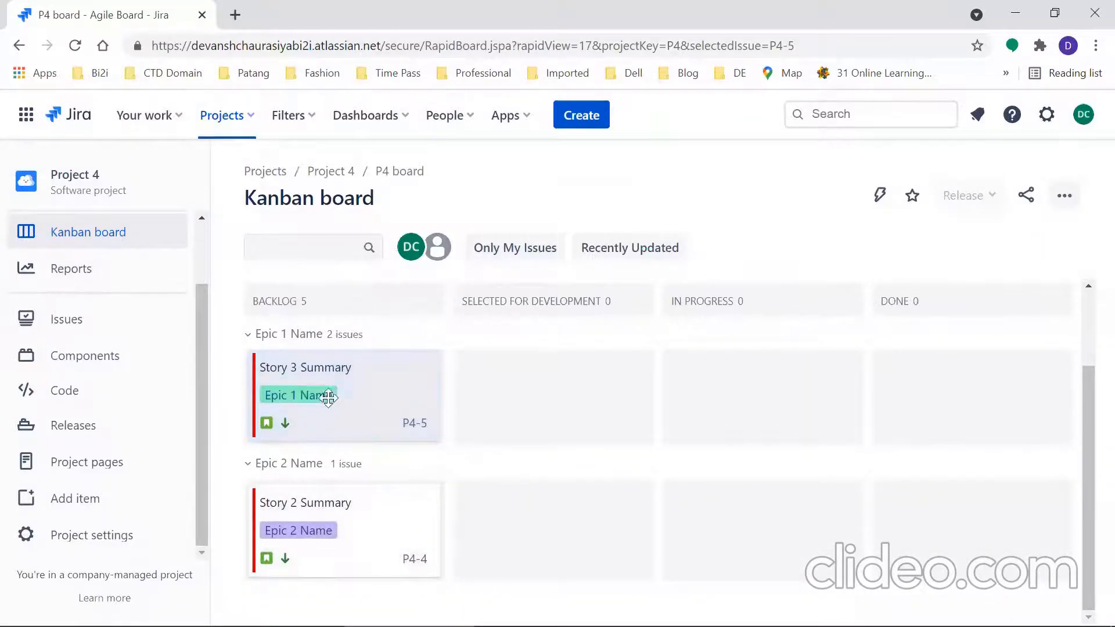
pyautogui.moveTo(1091, 451); pyautogui.dragTo(1088, 366)
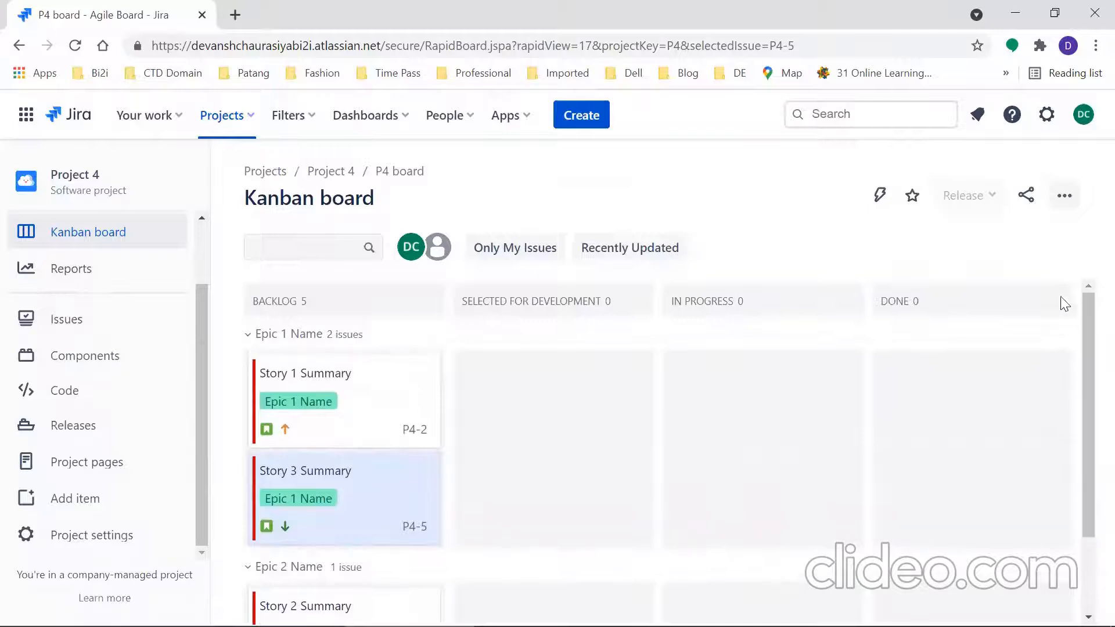
pyautogui.click(1063, 199)
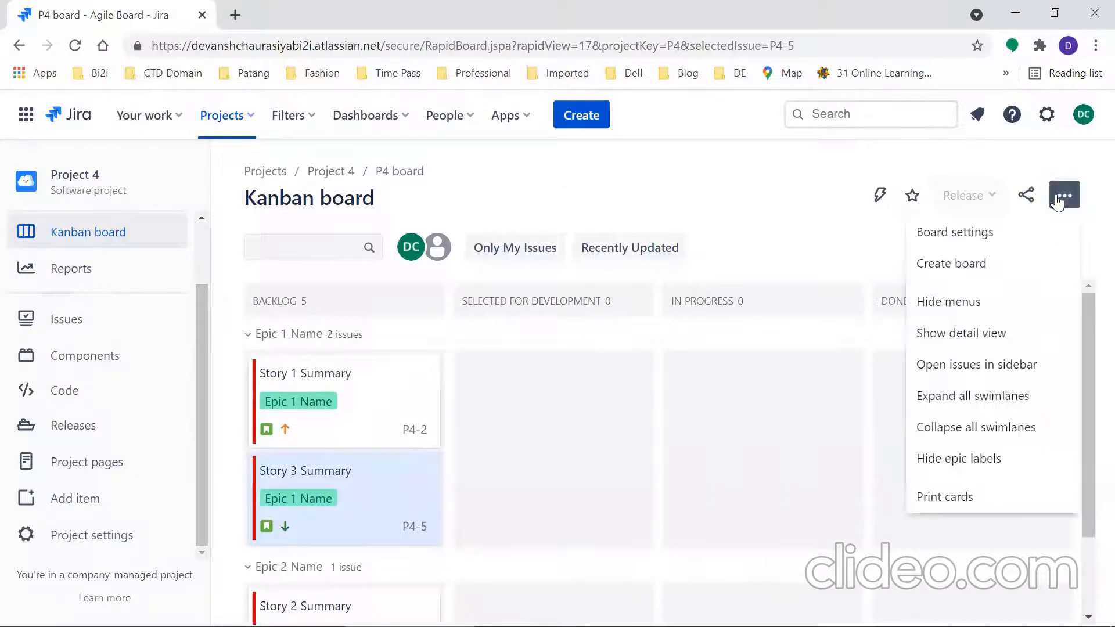
pyautogui.click(960, 232)
pyautogui.click(280, 336)
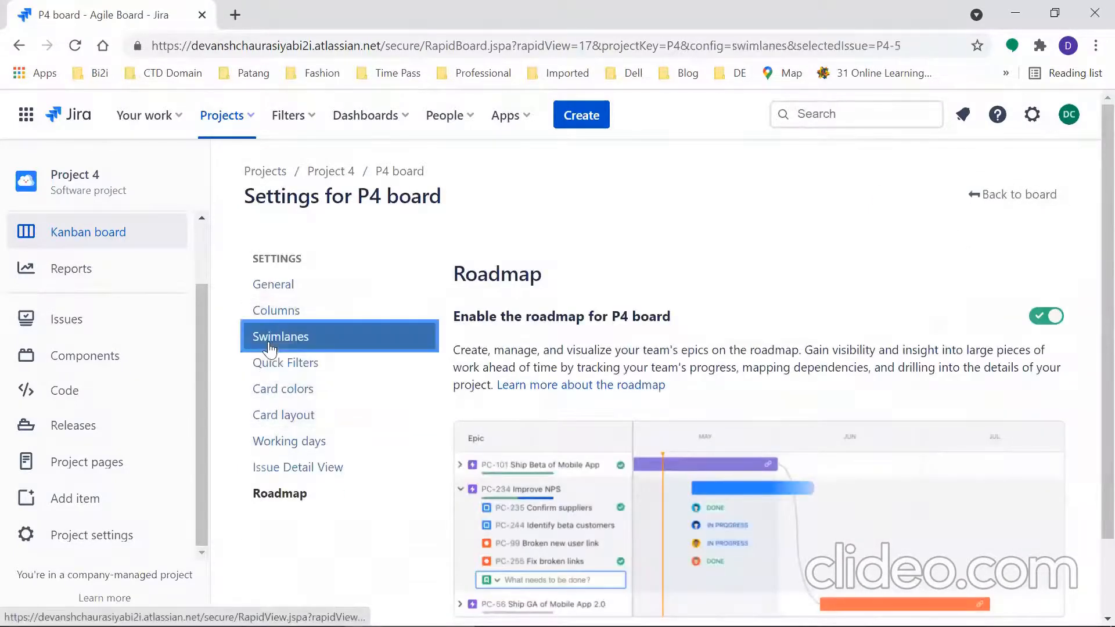
pyautogui.click(517, 384)
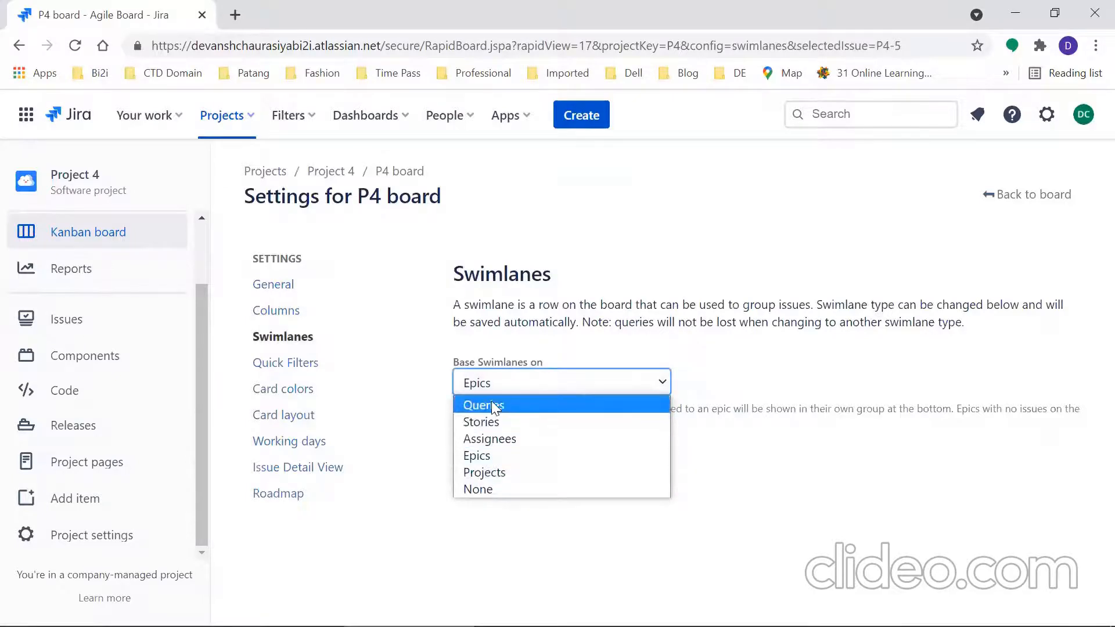
pyautogui.click(486, 490)
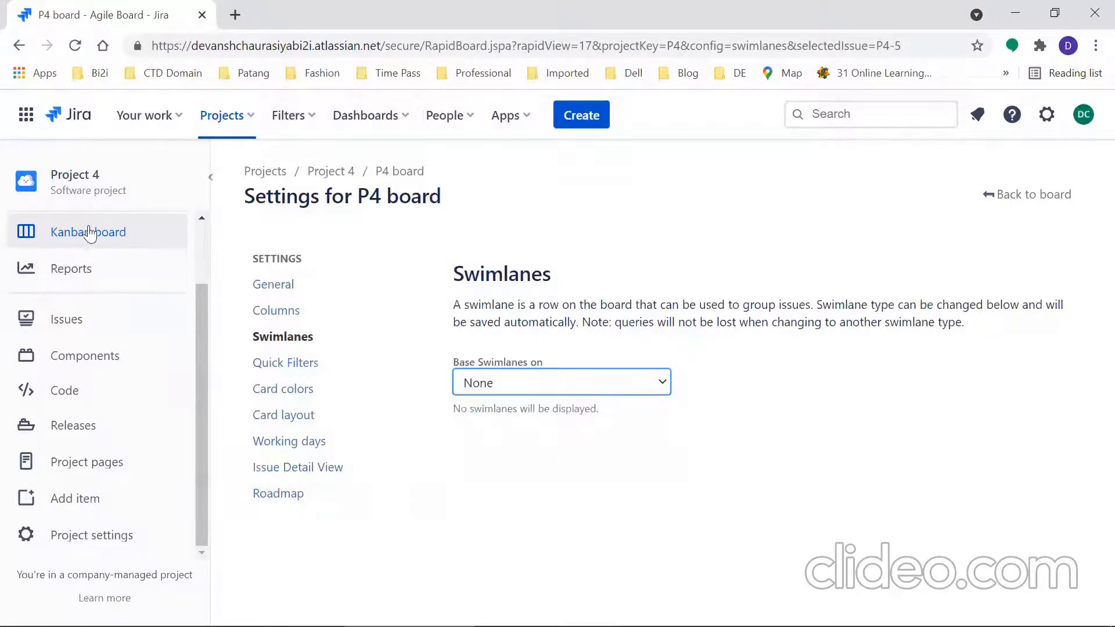
pyautogui.click(1058, 194)
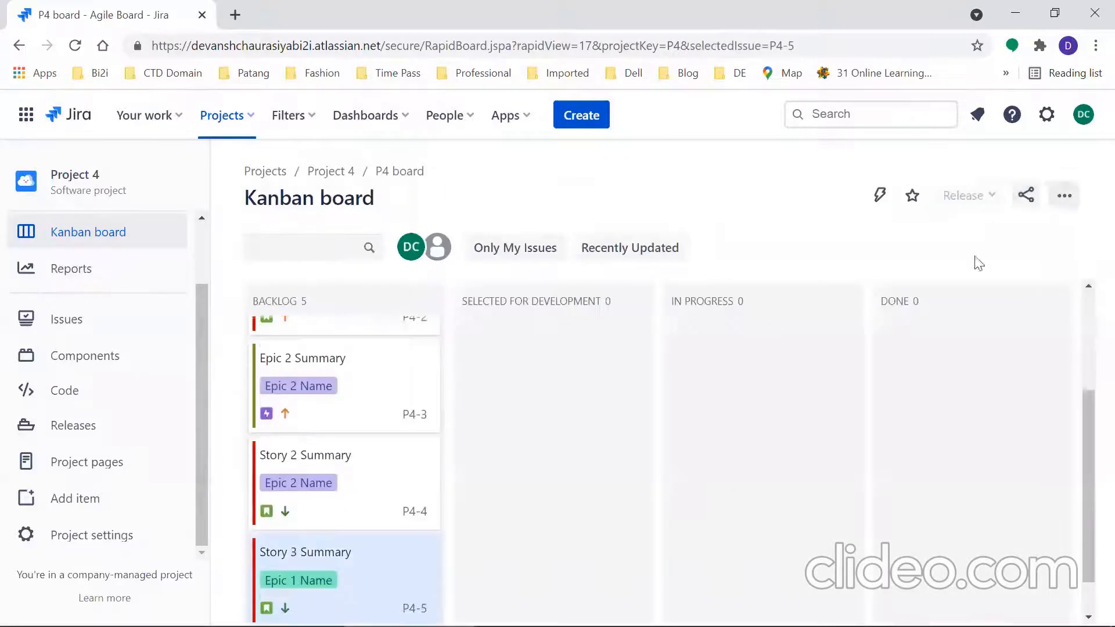
pyautogui.moveTo(1087, 462); pyautogui.dragTo(1076, 329)
pyautogui.moveTo(1078, 377); pyautogui.dragTo(1085, 316)
# Step: Set the P4 board's swimlane basis back to Epics in the board settings and return to the Kanban board
pyautogui.click(1065, 195)
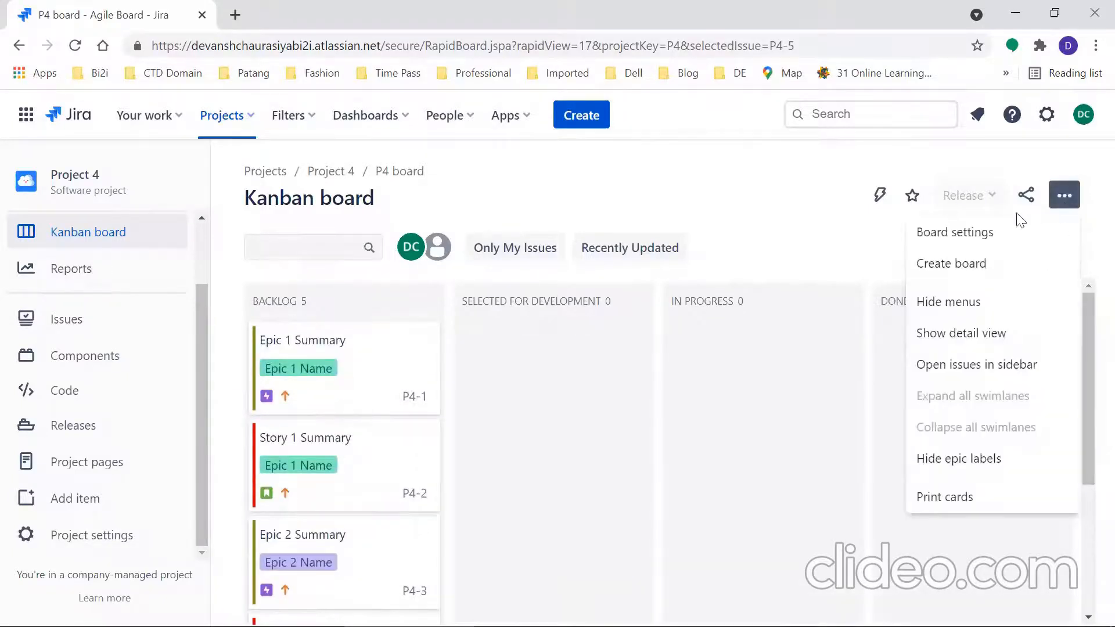
pyautogui.click(991, 228)
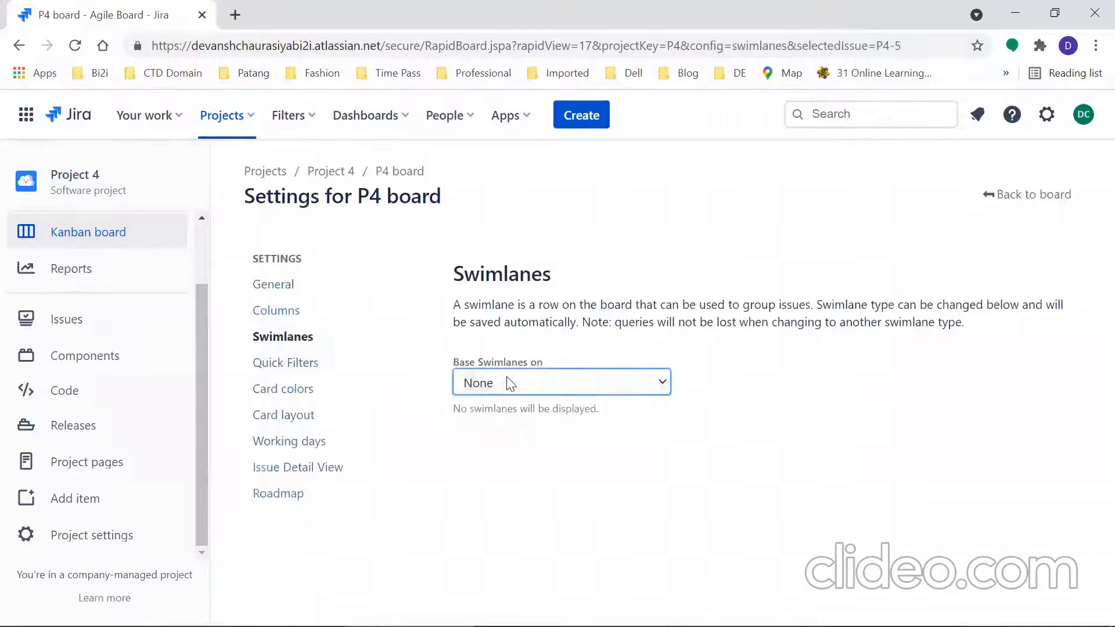
pyautogui.click(510, 381)
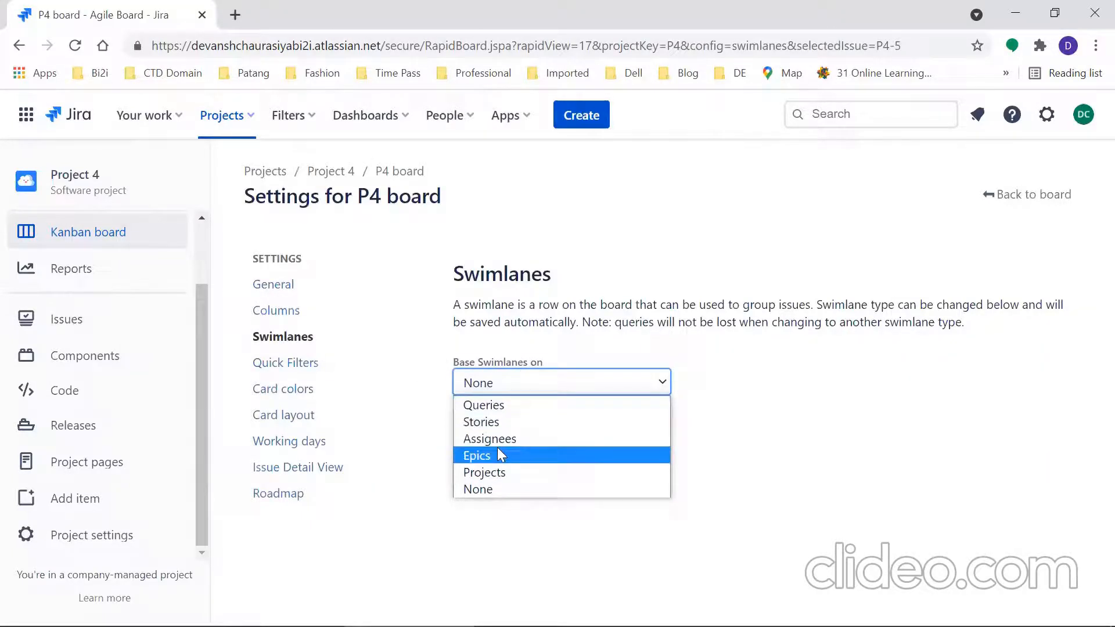
pyautogui.click(499, 422)
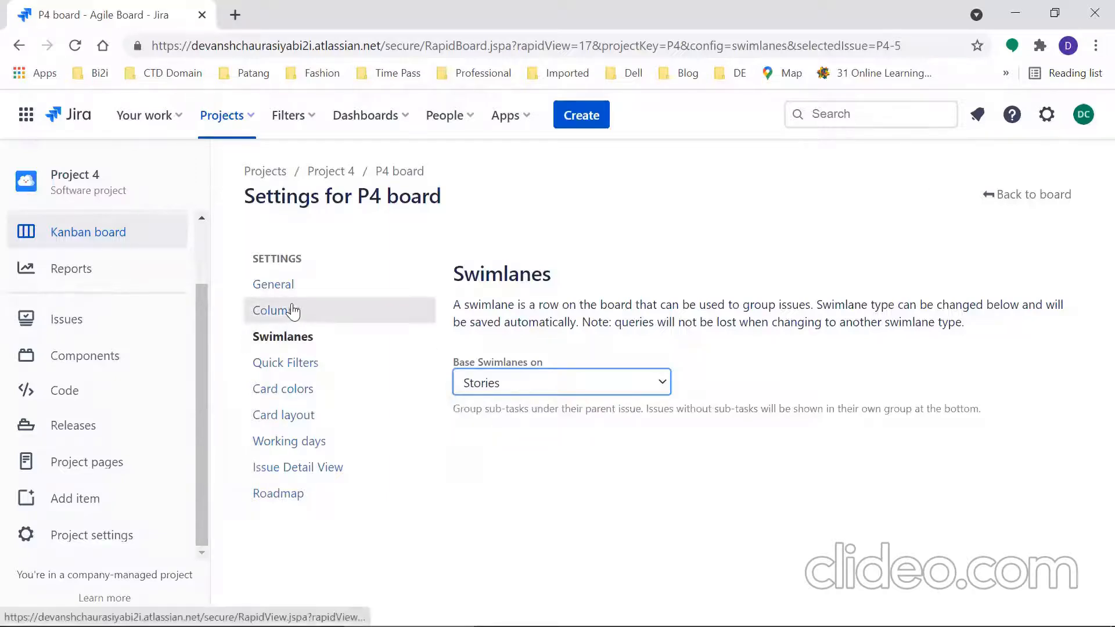
pyautogui.click(538, 388)
pyautogui.click(486, 456)
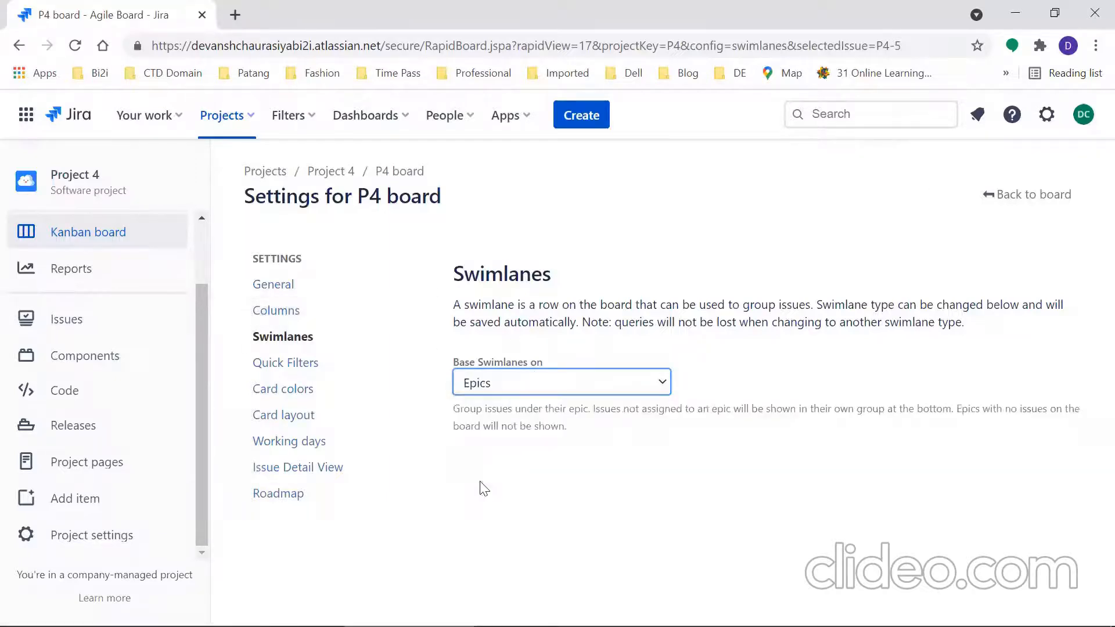
pyautogui.click(1040, 195)
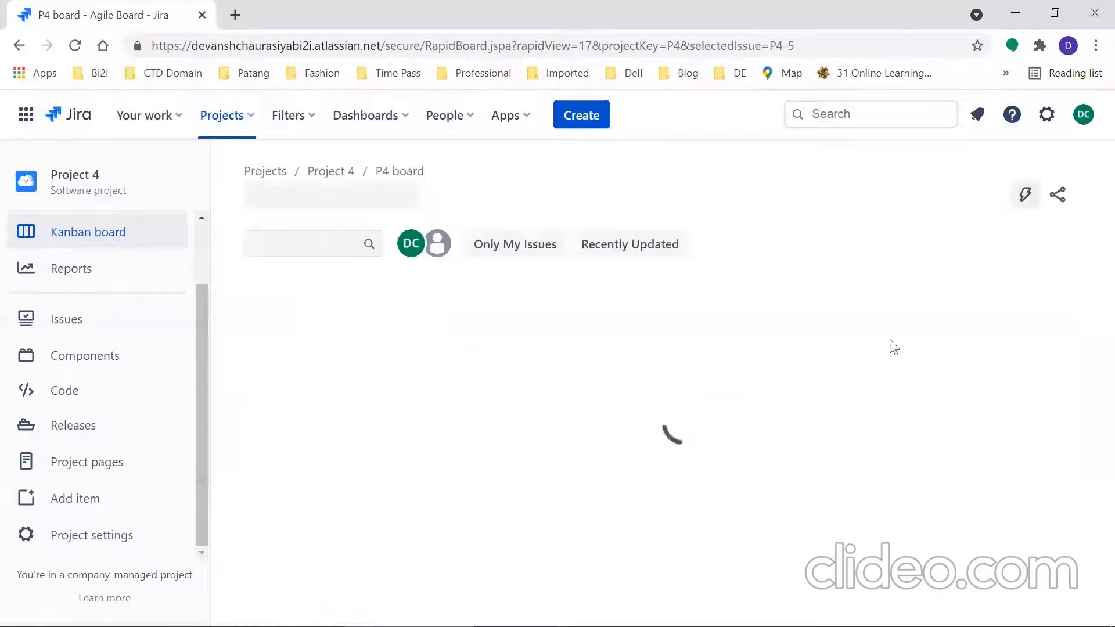
pyautogui.moveTo(1088, 366); pyautogui.dragTo(1088, 336)
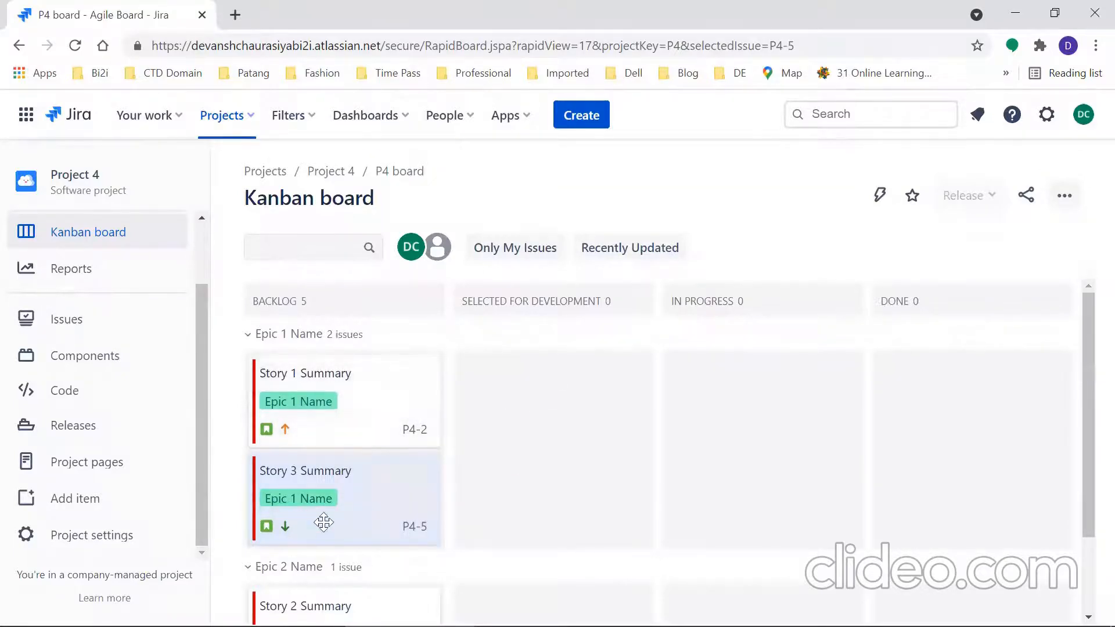
pyautogui.moveTo(1091, 363); pyautogui.dragTo(1091, 299)
pyautogui.moveTo(200, 328); pyautogui.dragTo(206, 227)
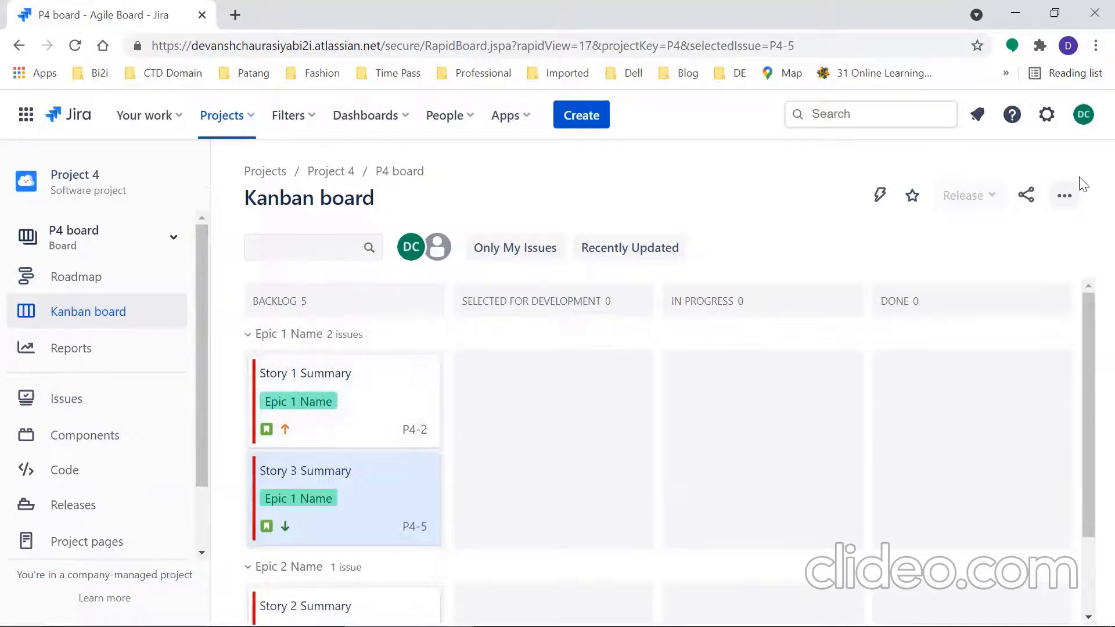
# Step: Open the P4 board's column settings and try to move the Backlog column into the Kanban backlog
pyautogui.click(1065, 195)
pyautogui.click(992, 230)
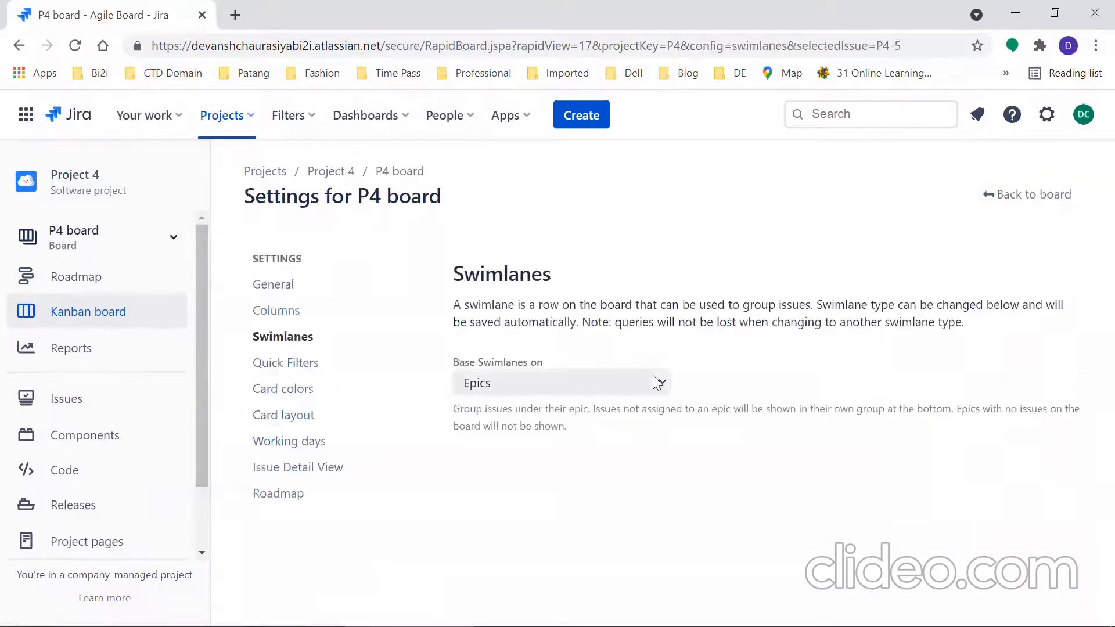
pyautogui.click(262, 313)
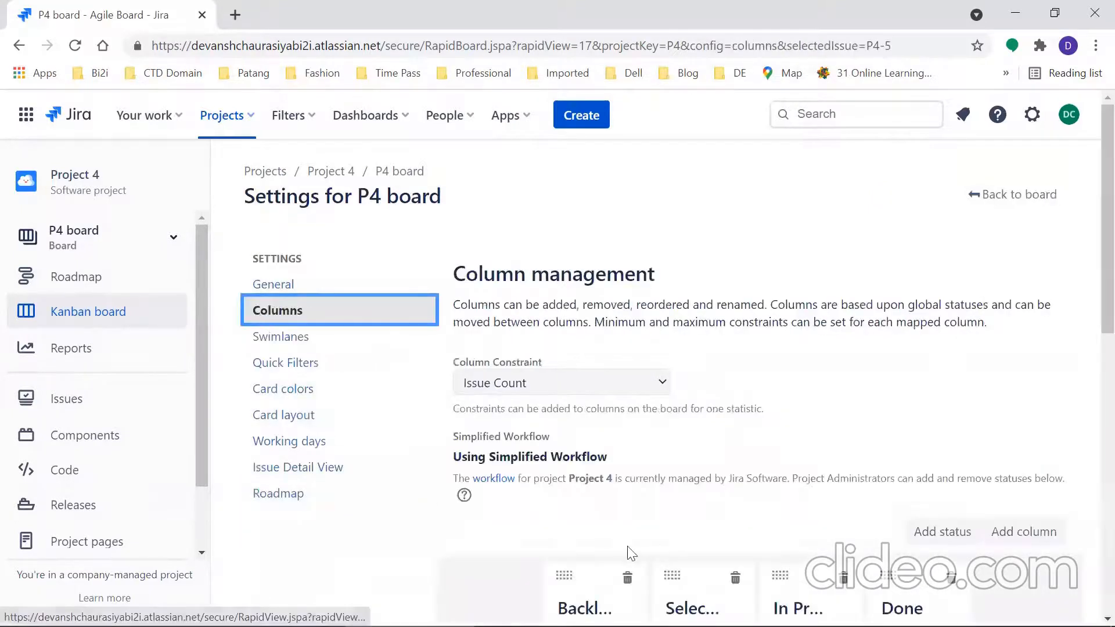
pyautogui.moveTo(1091, 297); pyautogui.dragTo(1098, 468)
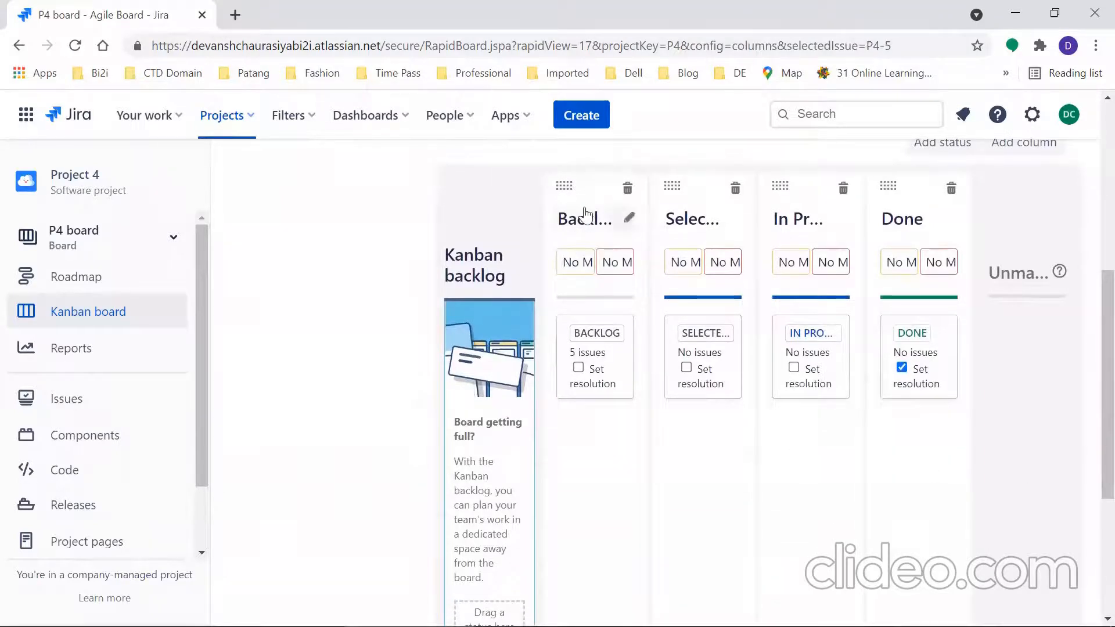
pyautogui.moveTo(596, 183); pyautogui.dragTo(487, 311)
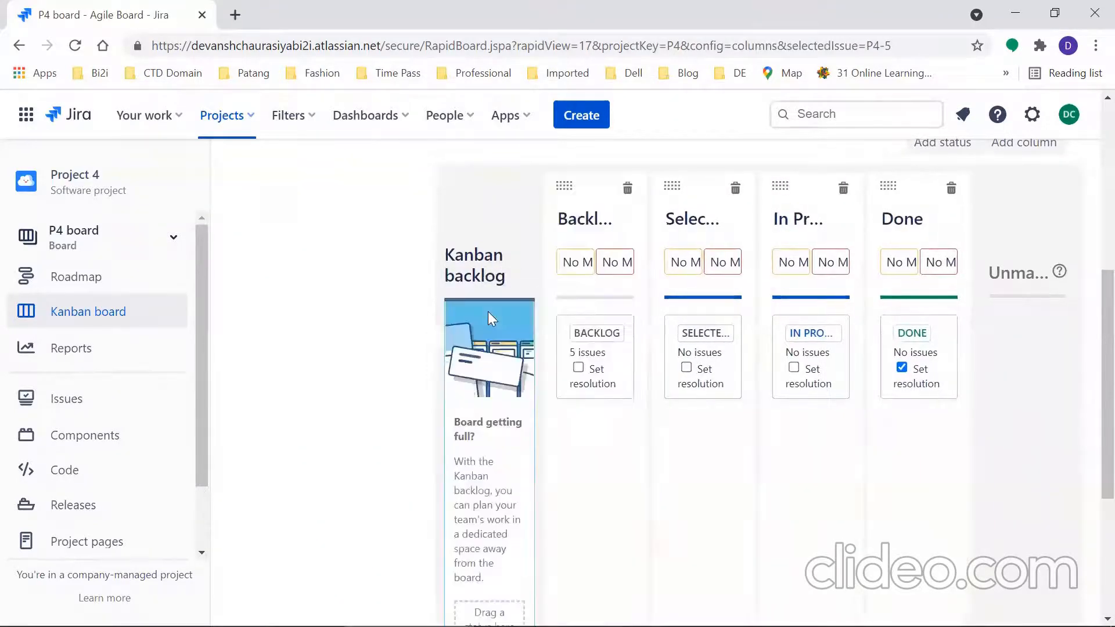
pyautogui.moveTo(565, 183); pyautogui.dragTo(451, 341)
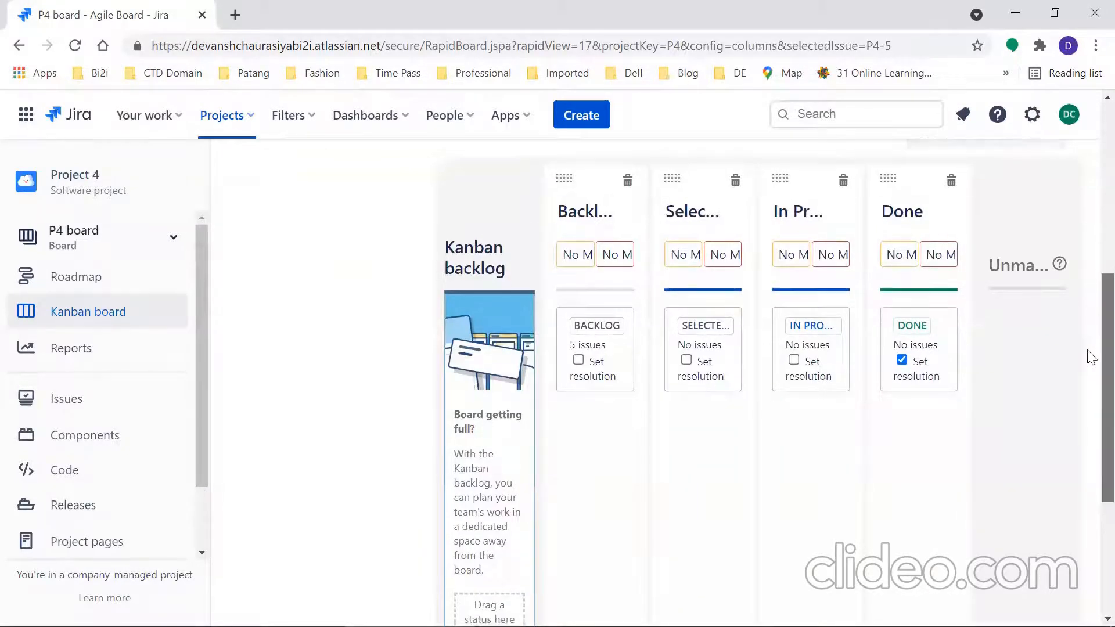
# Step: Retry placing the Backlog column on the Kanban backlog area, and go back to the Kanban board
pyautogui.scroll(-3, 1090, 372)
pyautogui.scroll(2, 1091, 385)
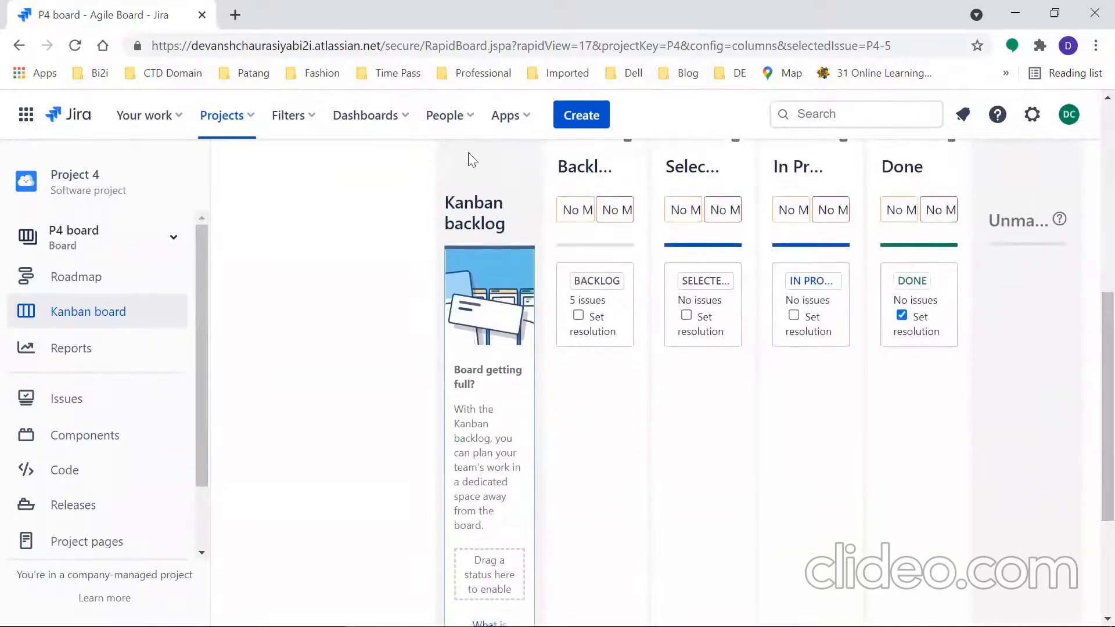
pyautogui.moveTo(583, 165); pyautogui.dragTo(477, 404)
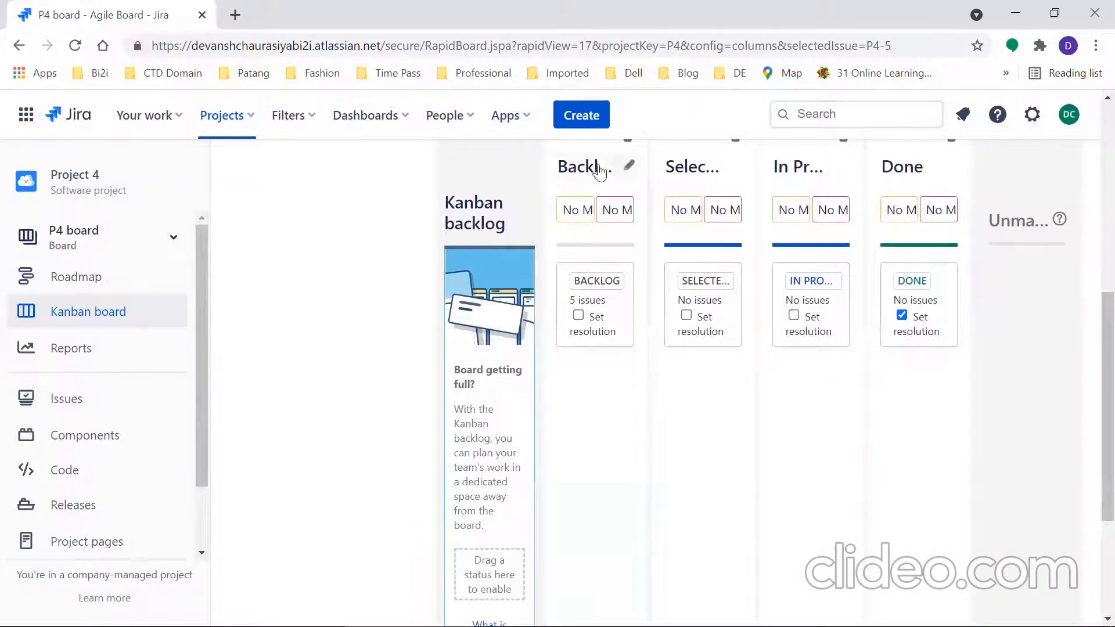
pyautogui.scroll(1, 1092, 308)
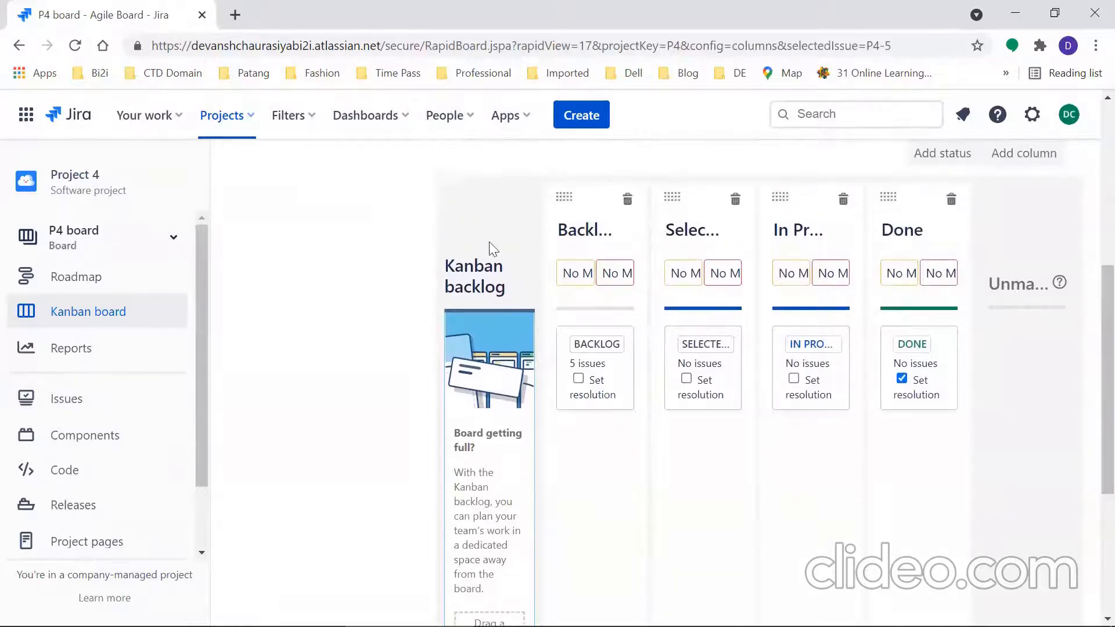
pyautogui.moveTo(600, 194); pyautogui.dragTo(509, 342)
pyautogui.scroll(6, 1090, 308)
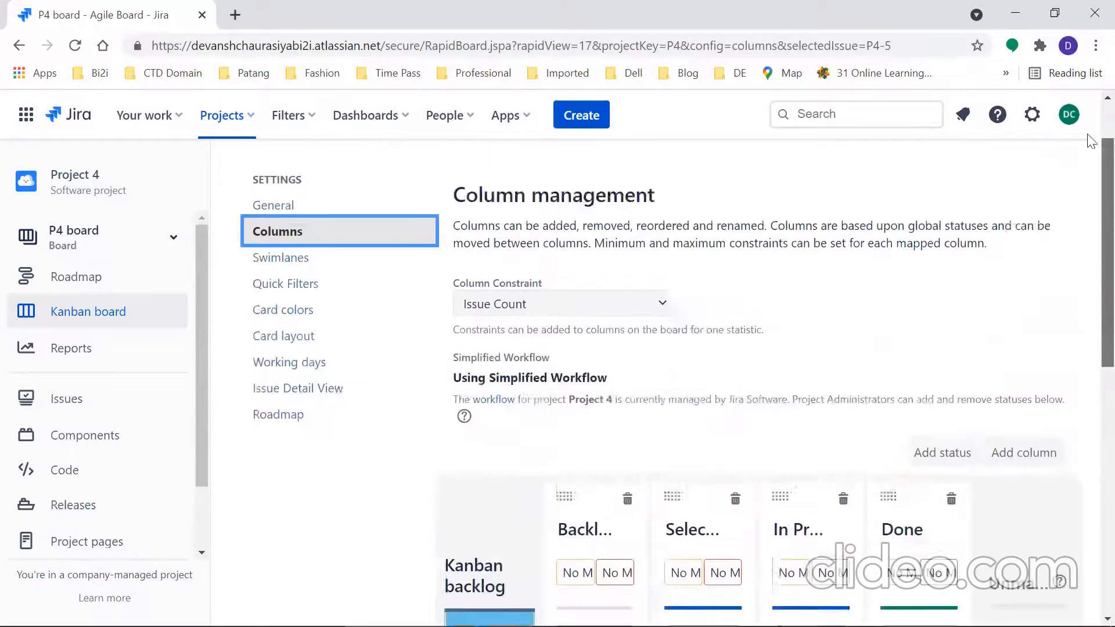
pyautogui.click(1004, 196)
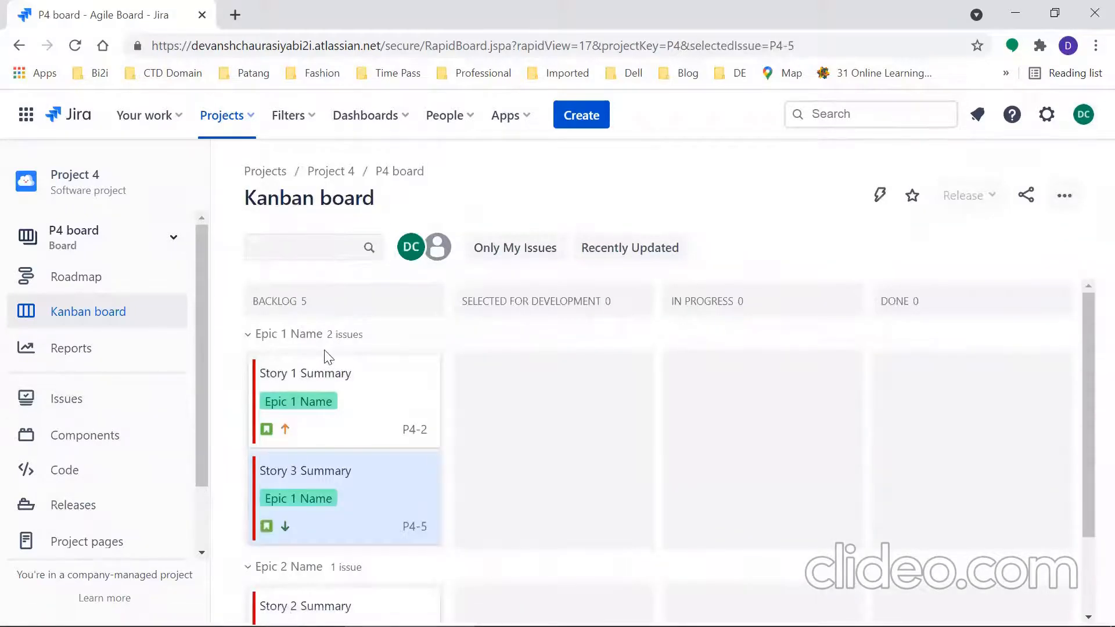
# Step: Reopen the P4 board's column settings and try to place the Backlog column in the Kanban backlog's status drop area
pyautogui.click(1064, 196)
pyautogui.click(959, 231)
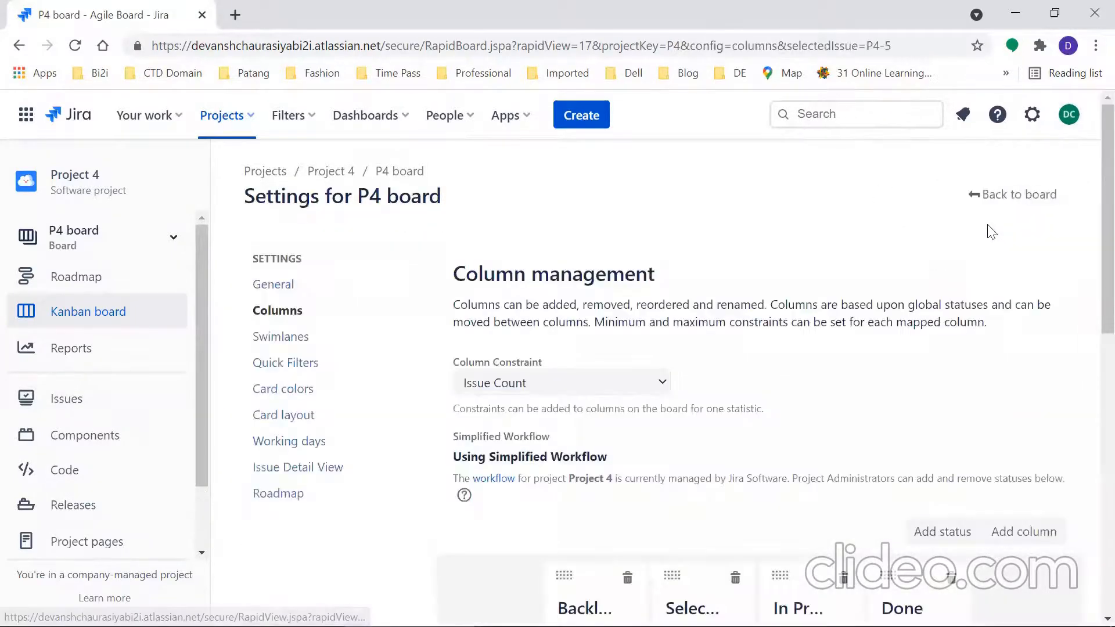
pyautogui.moveTo(1092, 326); pyautogui.dragTo(1091, 456)
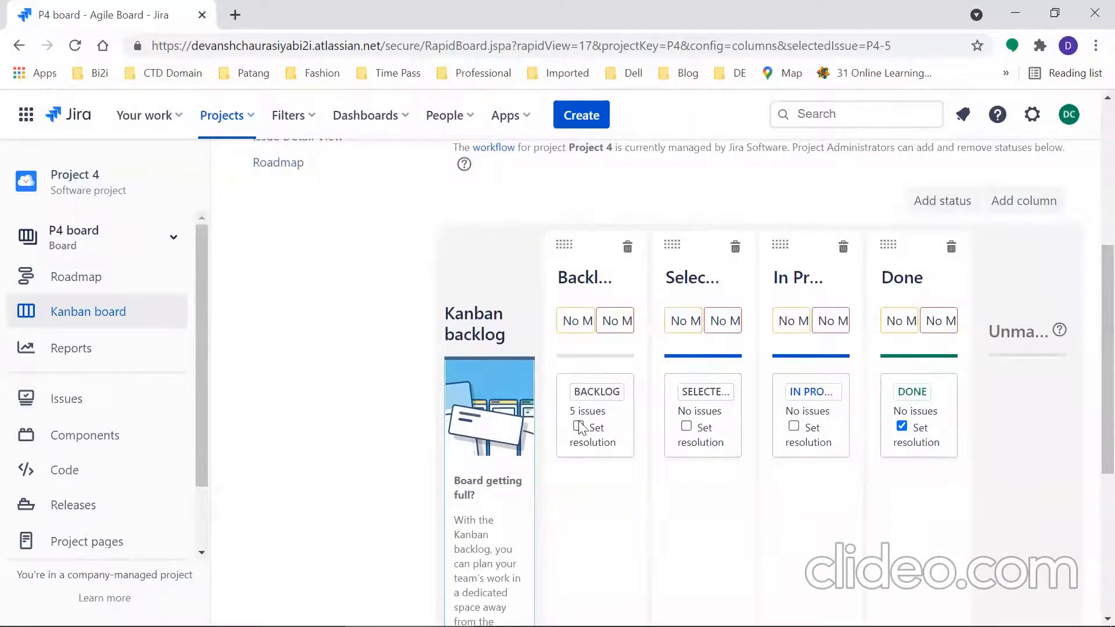
pyautogui.moveTo(1088, 349); pyautogui.dragTo(1082, 462)
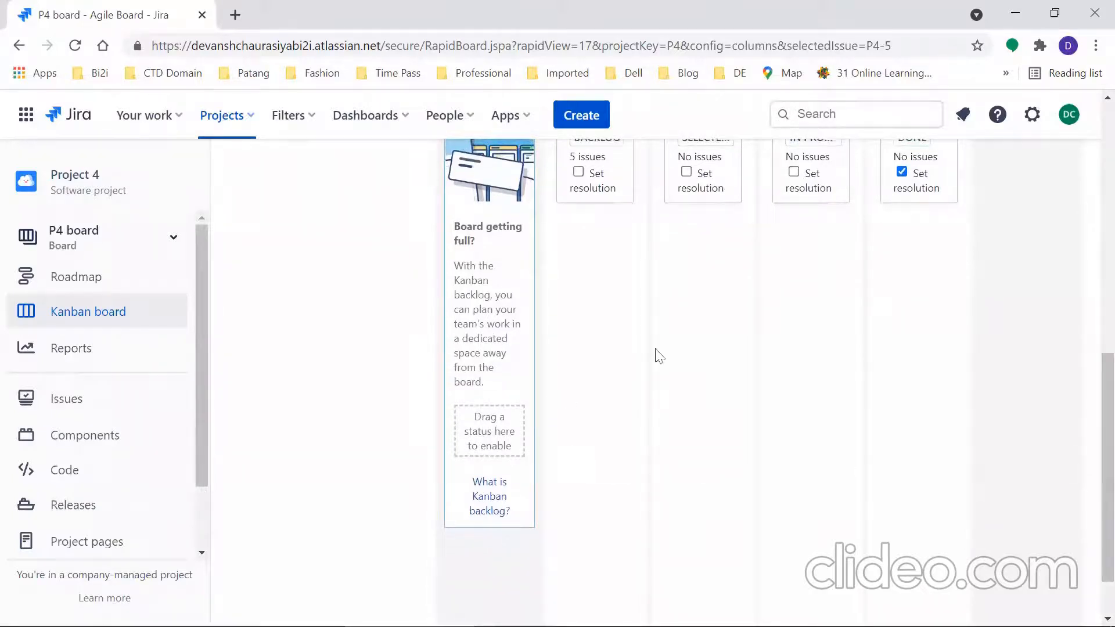
pyautogui.moveTo(1091, 344); pyautogui.dragTo(1086, 244)
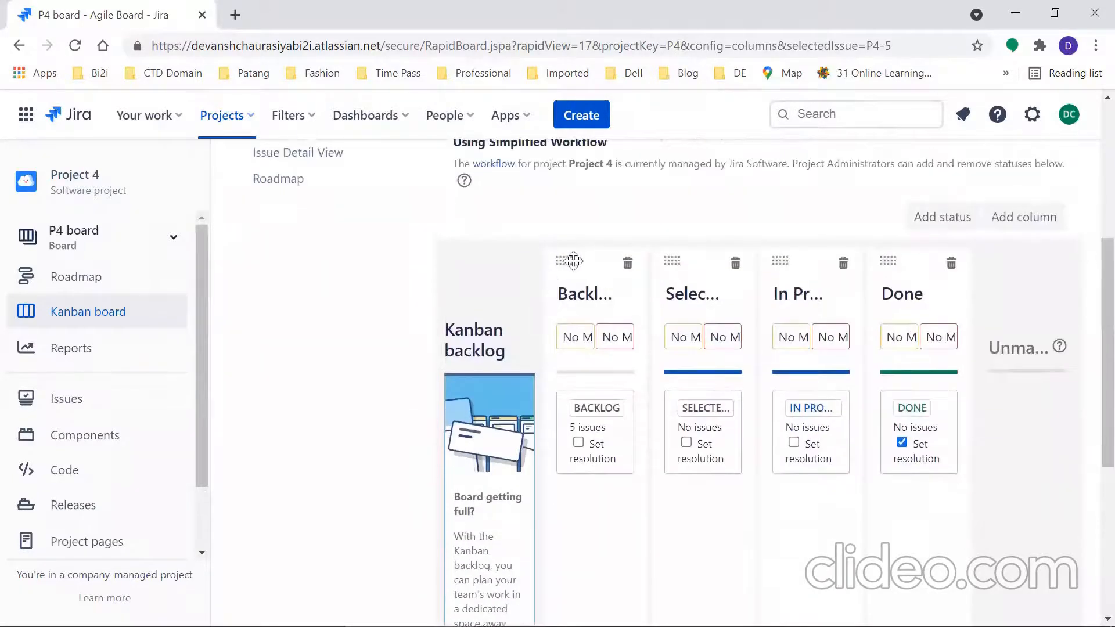
pyautogui.moveTo(601, 267); pyautogui.dragTo(496, 593)
pyautogui.moveTo(1088, 281); pyautogui.dragTo(1050, 393)
pyautogui.moveTo(602, 341); pyautogui.dragTo(465, 431)
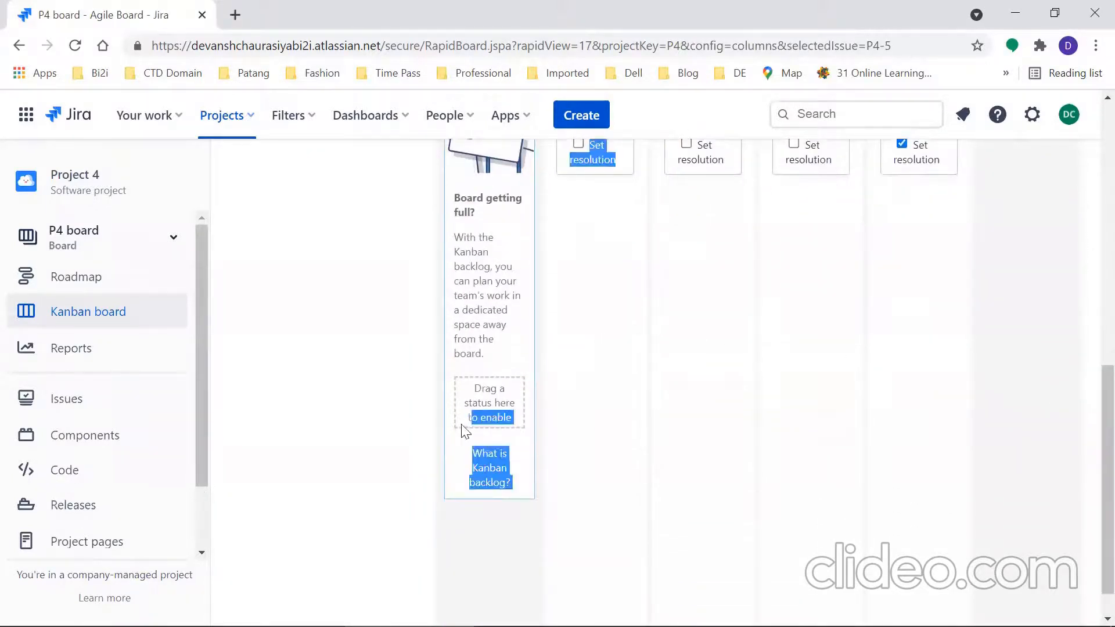
pyautogui.click(527, 396)
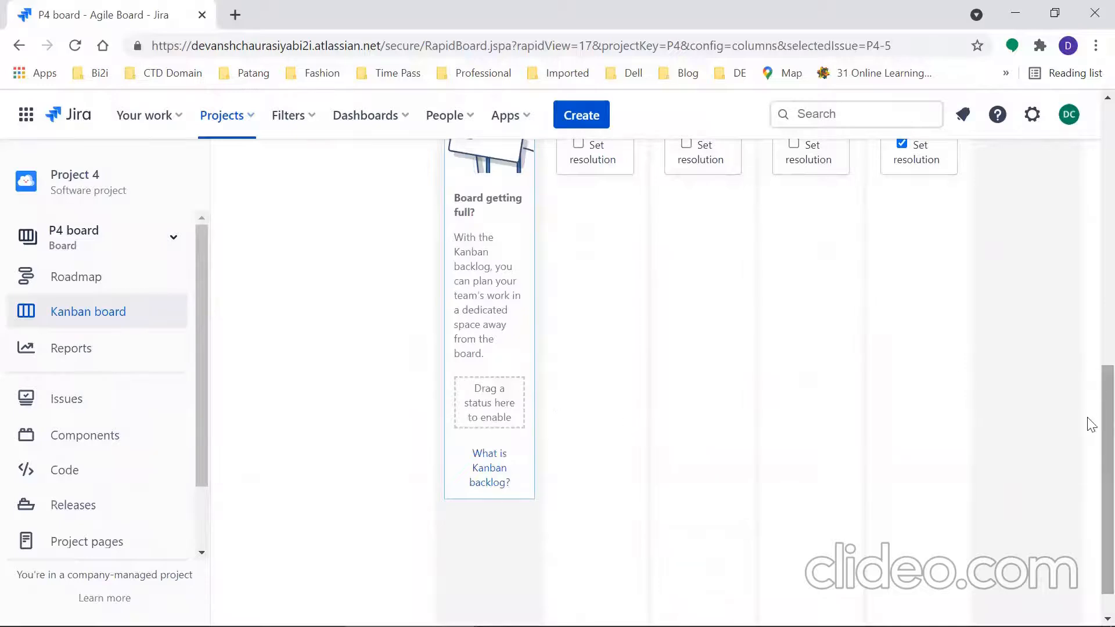
# Step: Fit the whole column layout on one page and try to move the Backlog column onto the Kanban backlog
pyautogui.hotkey('ctrl', '-')
pyautogui.scroll(-3, 1091, 401)
pyautogui.hotkey('ctrl', '-')
pyautogui.hotkey('ctrl', '-')
pyautogui.hotkey('ctrl', '-')
pyautogui.hotkey('ctrl', '-')
pyautogui.hotkey('ctrl', '-')
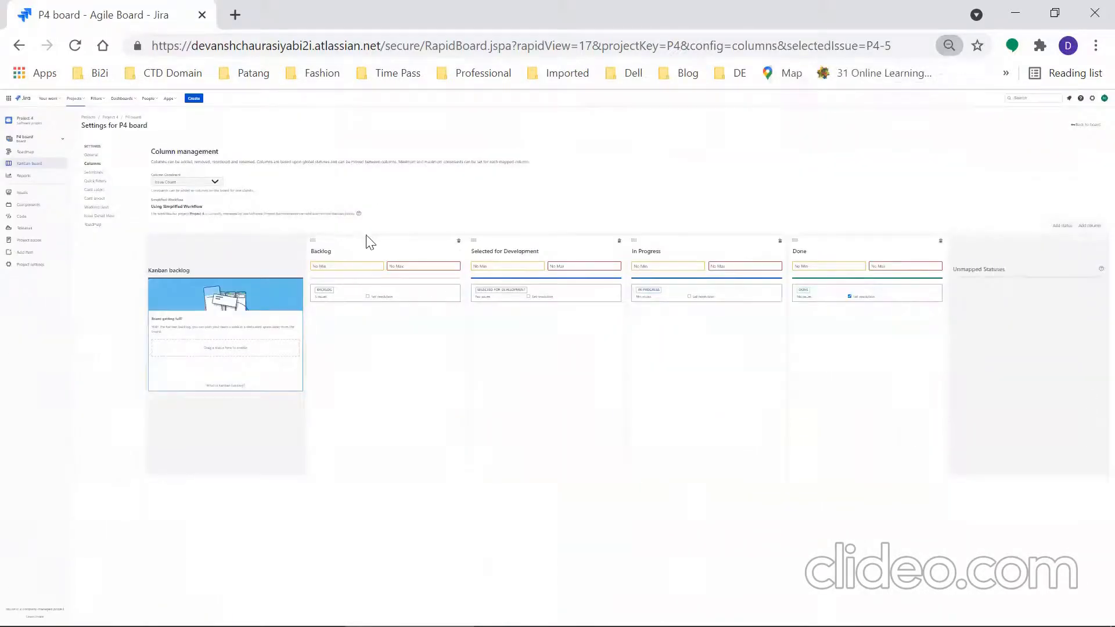
pyautogui.moveTo(368, 240); pyautogui.dragTo(212, 348)
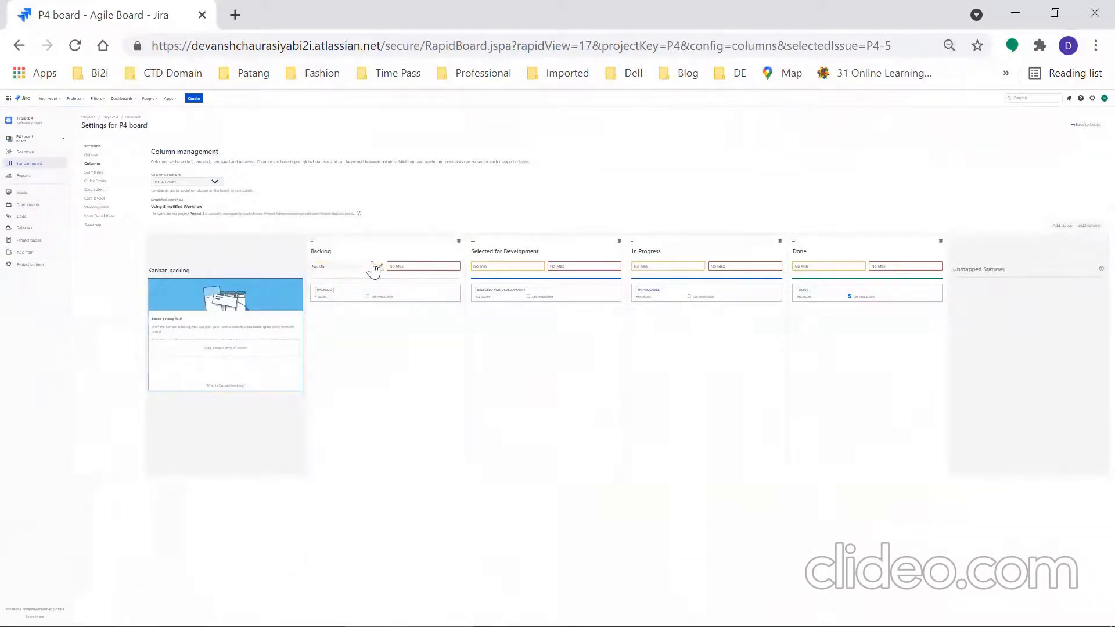
pyautogui.moveTo(342, 262); pyautogui.dragTo(216, 253)
pyautogui.moveTo(363, 241); pyautogui.dragTo(203, 256)
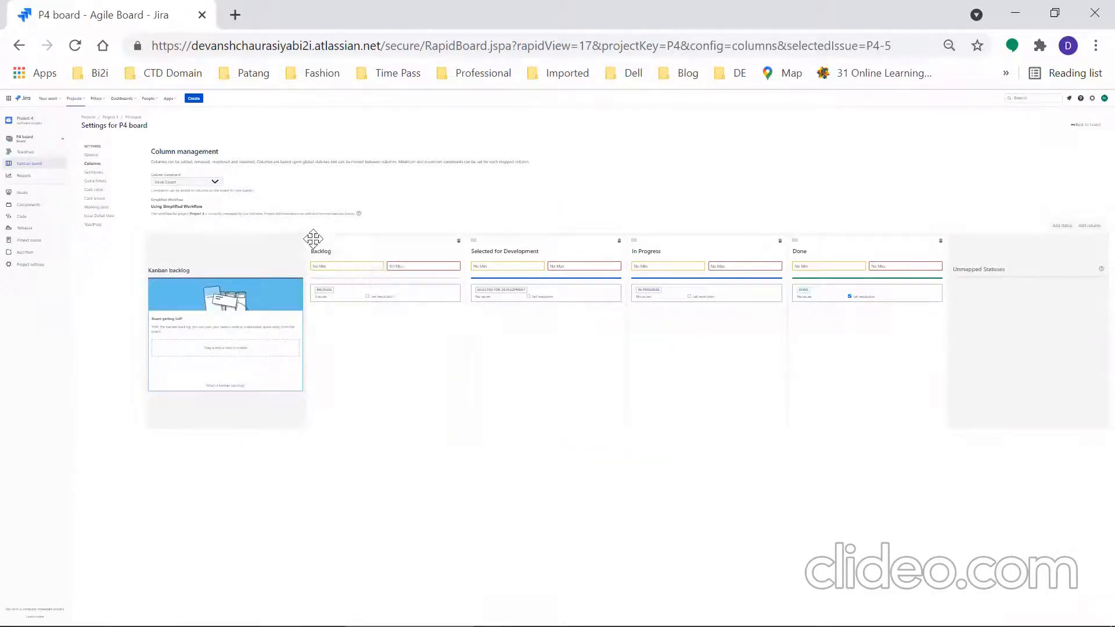
# Step: Restore the page zoom to 80%, try again to enable the Kanban backlog using the Backlog column, and return to the board
pyautogui.hotkey('ctrl', '+')
pyautogui.hotkey('ctrl', '+')
pyautogui.hotkey('ctrl', '+')
pyautogui.hotkey('ctrl', '+')
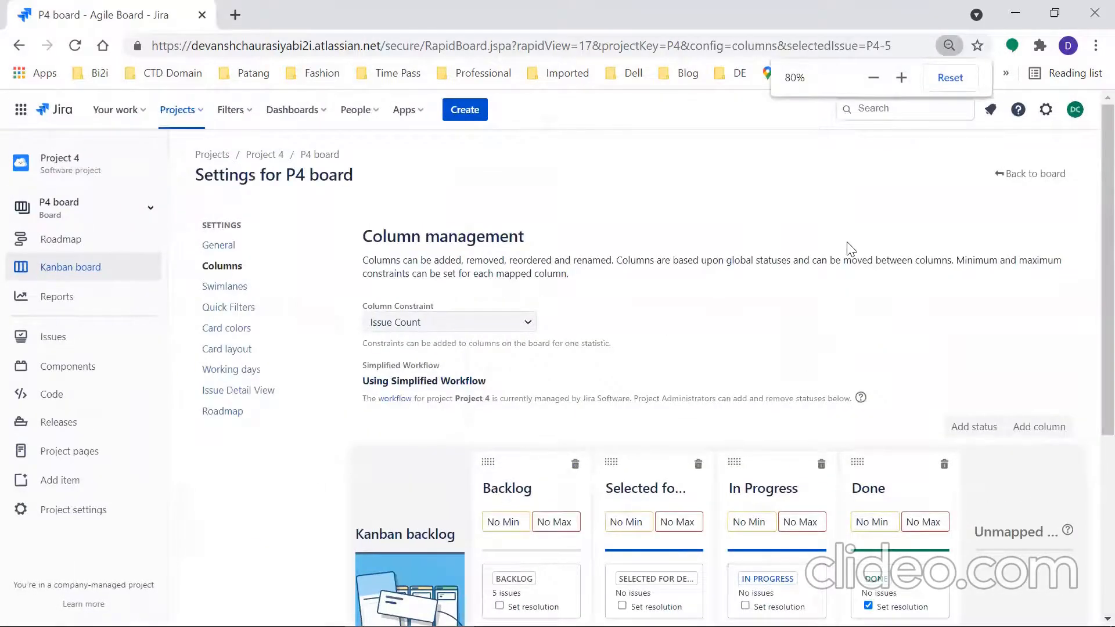
pyautogui.scroll(-5, 1081, 479)
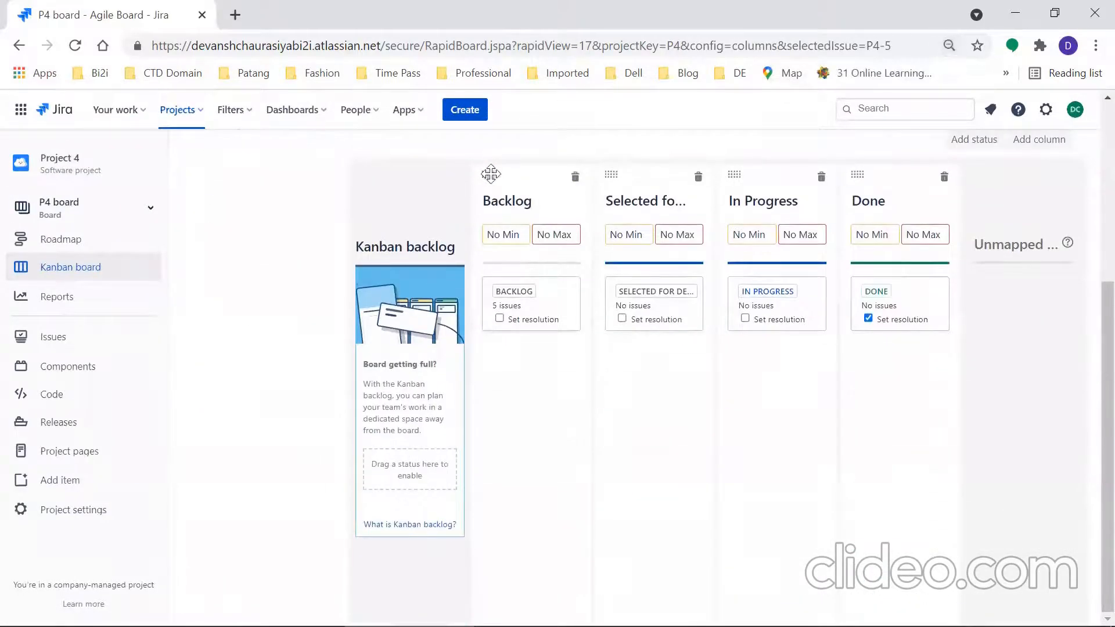
pyautogui.moveTo(486, 175); pyautogui.dragTo(378, 467)
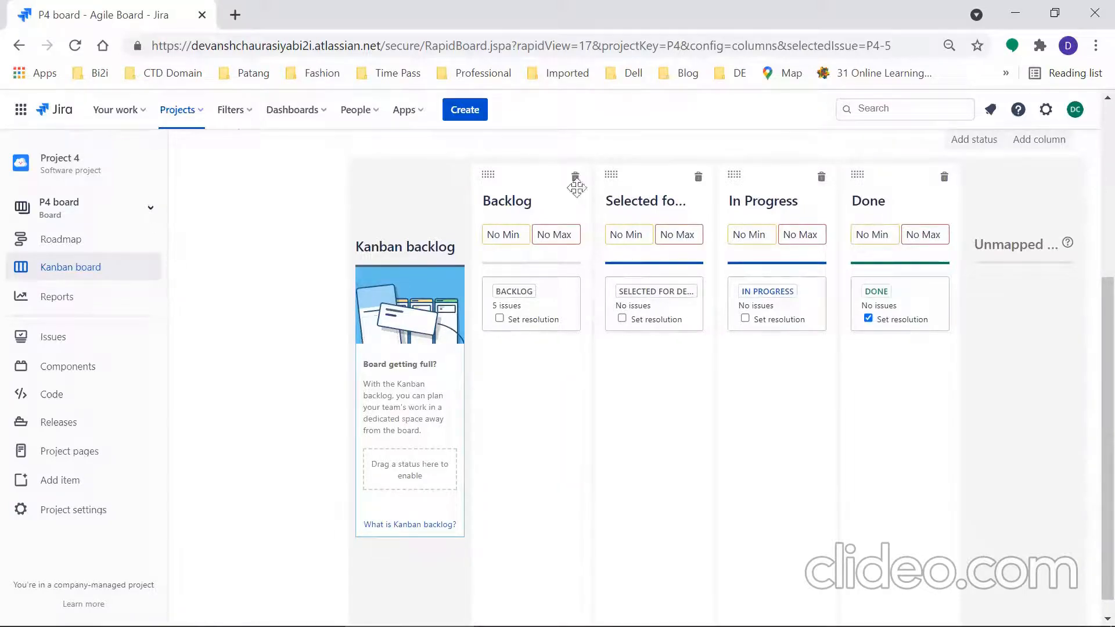
pyautogui.moveTo(522, 177); pyautogui.dragTo(405, 428)
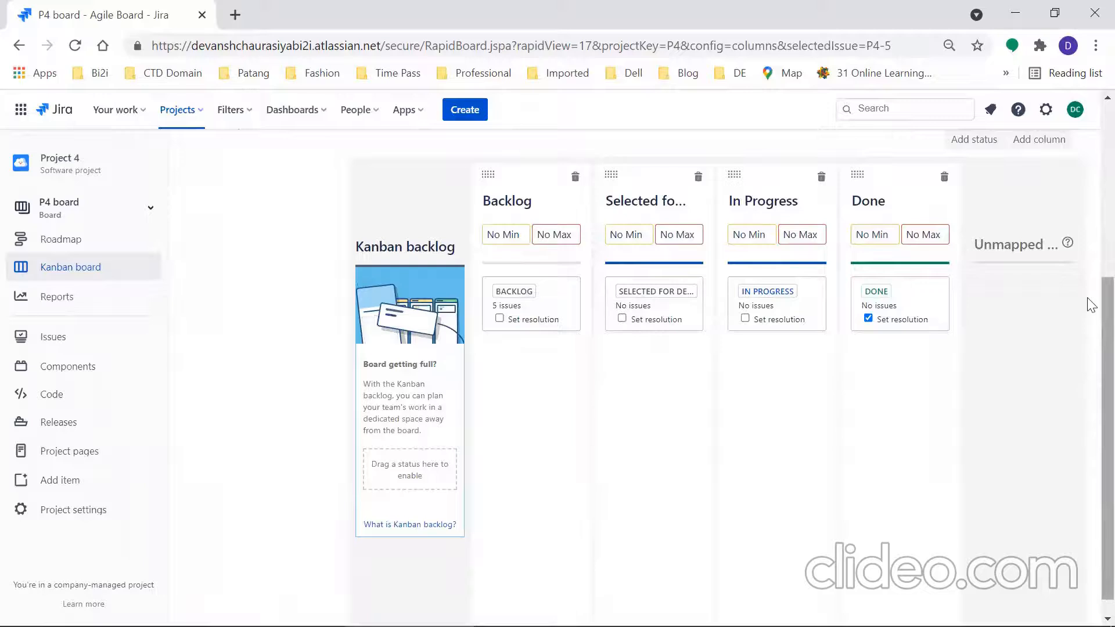
pyautogui.scroll(5, 1088, 290)
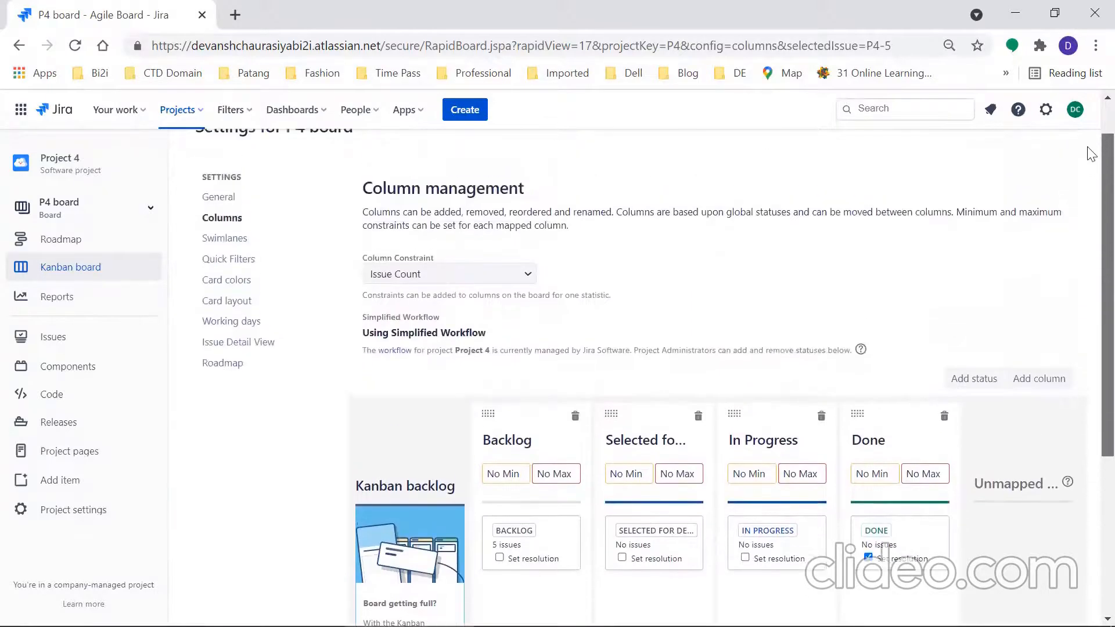
pyautogui.click(1035, 184)
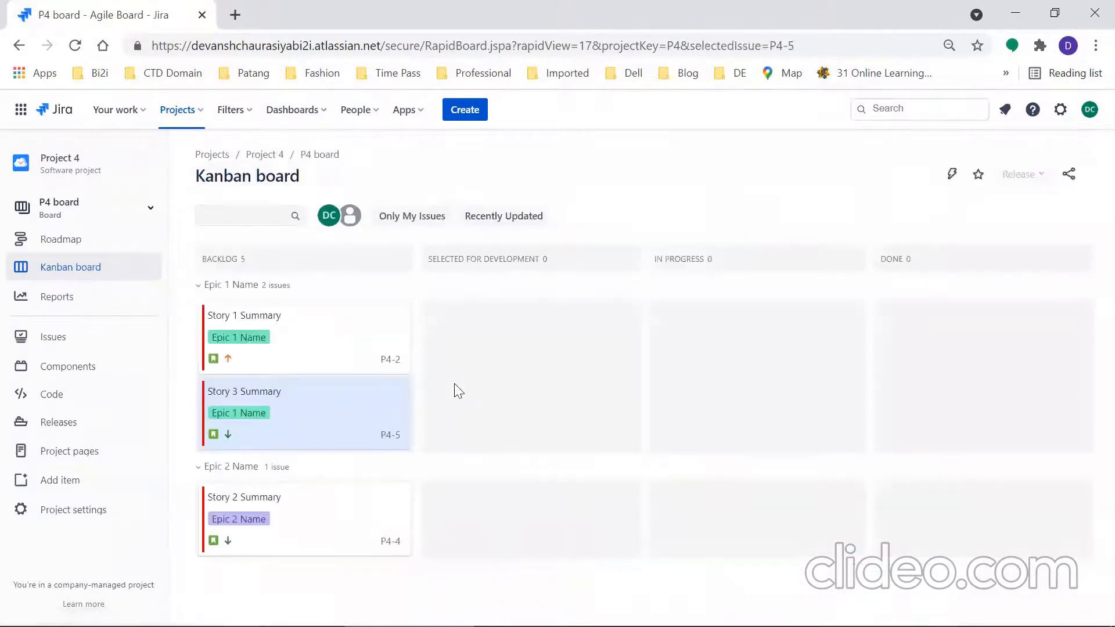
# Step: Delete the issue "Story 1 Summary" (P4-2) from its detail view and confirm the deletion
pyautogui.click(342, 340)
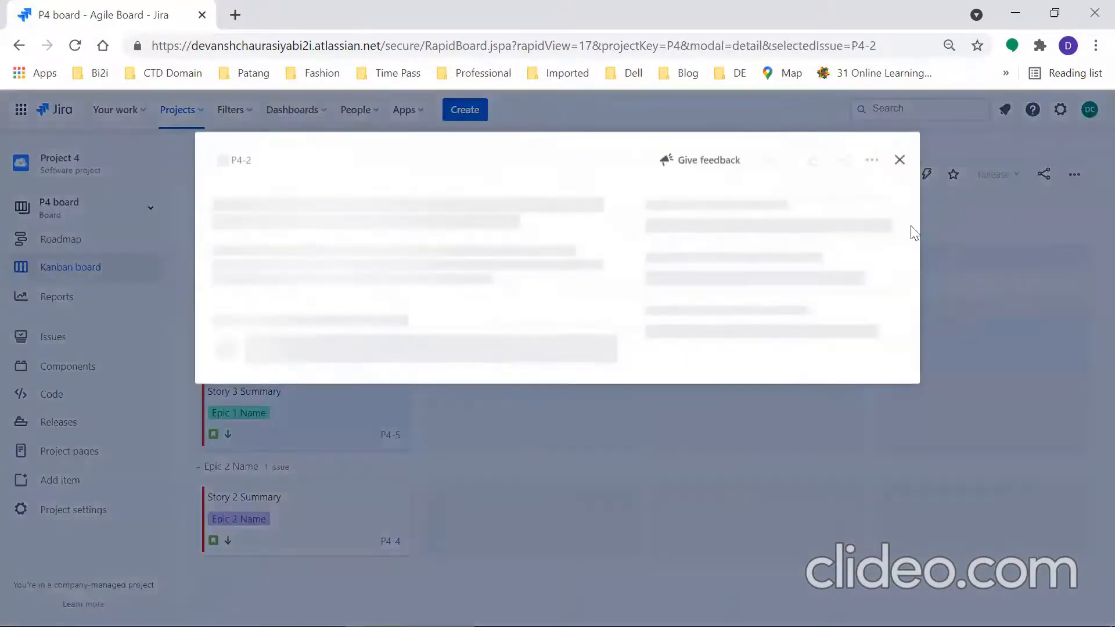
pyautogui.click(872, 162)
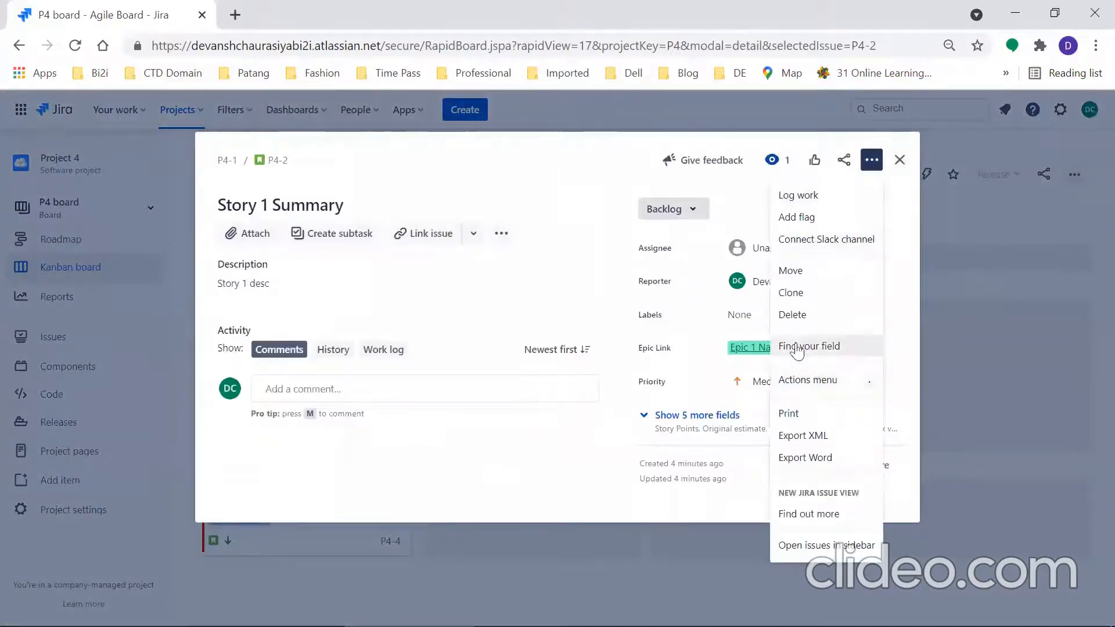
pyautogui.click(792, 317)
pyautogui.click(617, 282)
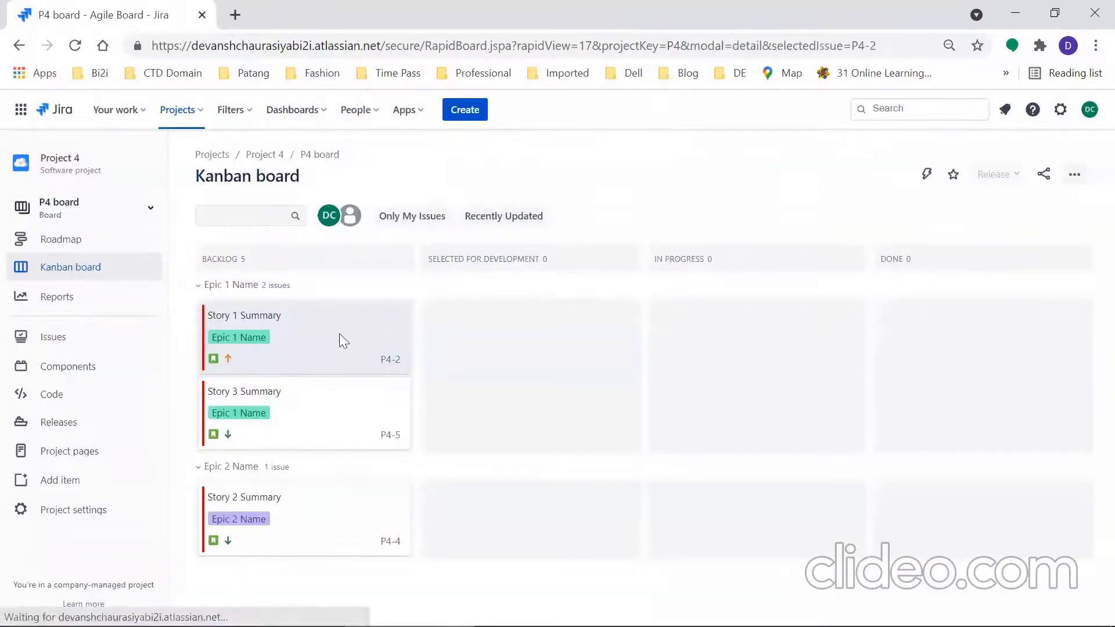
# Step: Try again to delete "Story 1 Summary" (P4-2), then cancel the confirmation and close the issue
pyautogui.click(339, 334)
pyautogui.click(872, 159)
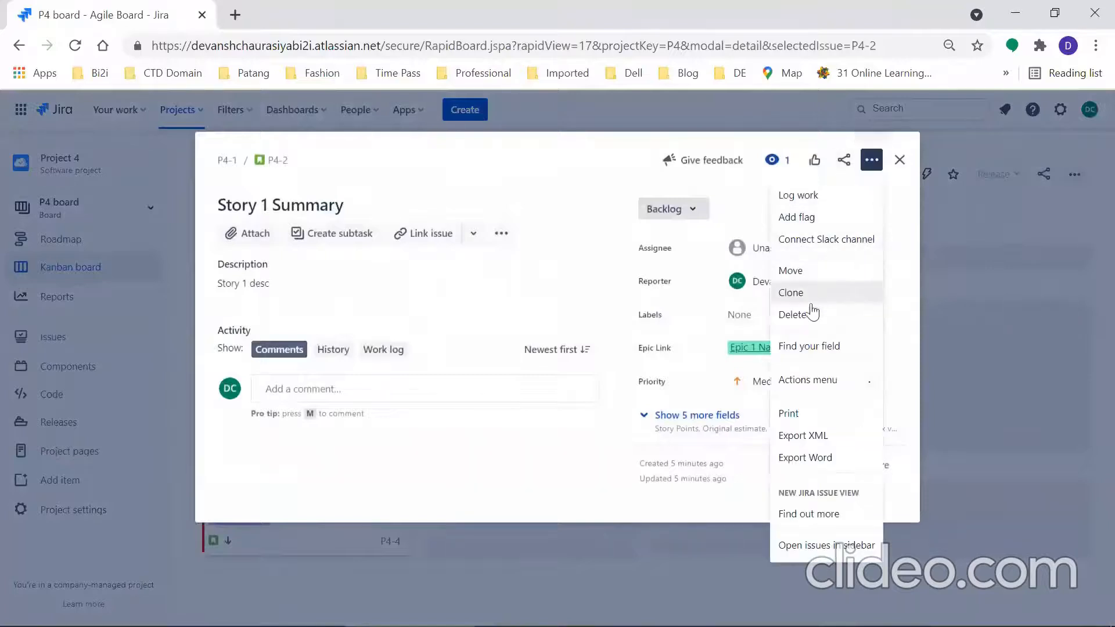
pyautogui.click(793, 314)
pyautogui.click(590, 280)
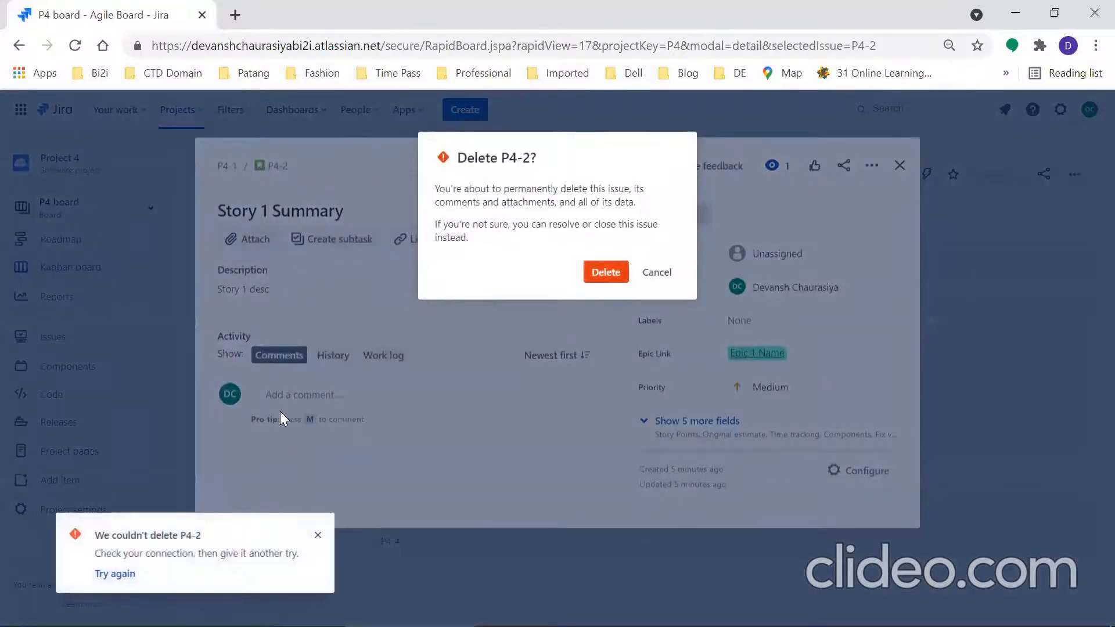
pyautogui.click(657, 272)
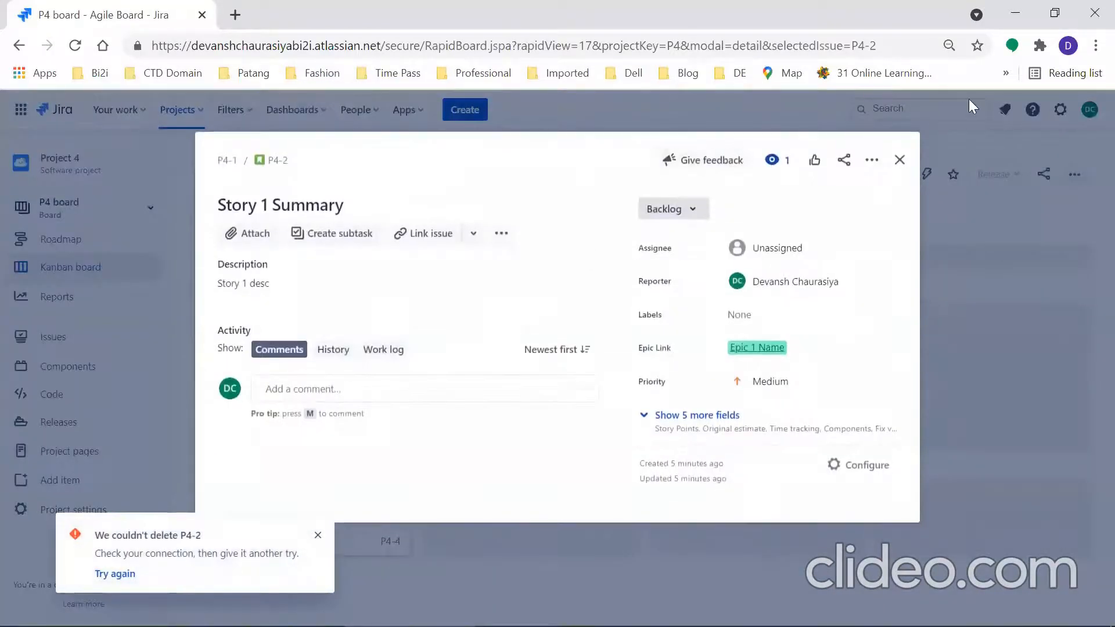
pyautogui.click(899, 160)
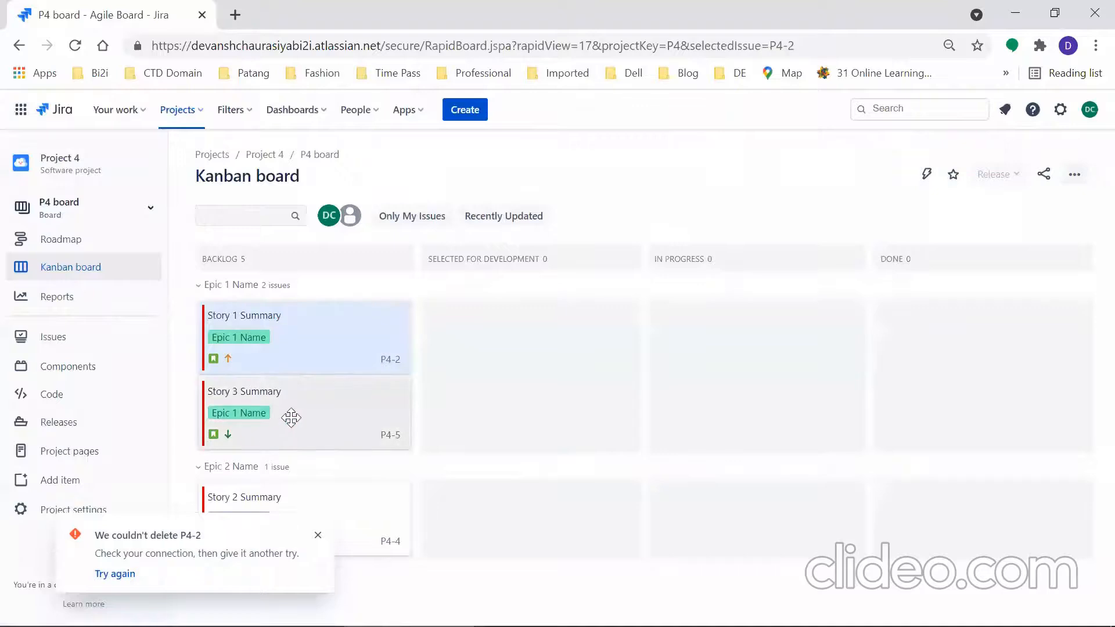
# Step: Delete the issue "Story 2 Summary" (P4-4) from its detail view and confirm the deletion
pyautogui.click(357, 514)
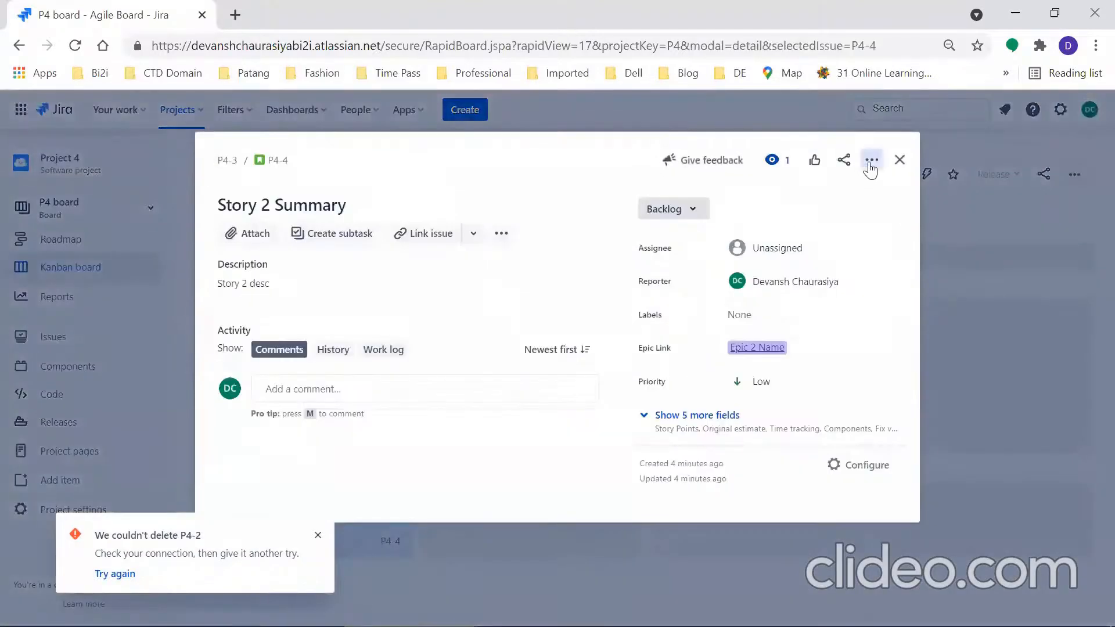
pyautogui.click(871, 160)
pyautogui.click(788, 314)
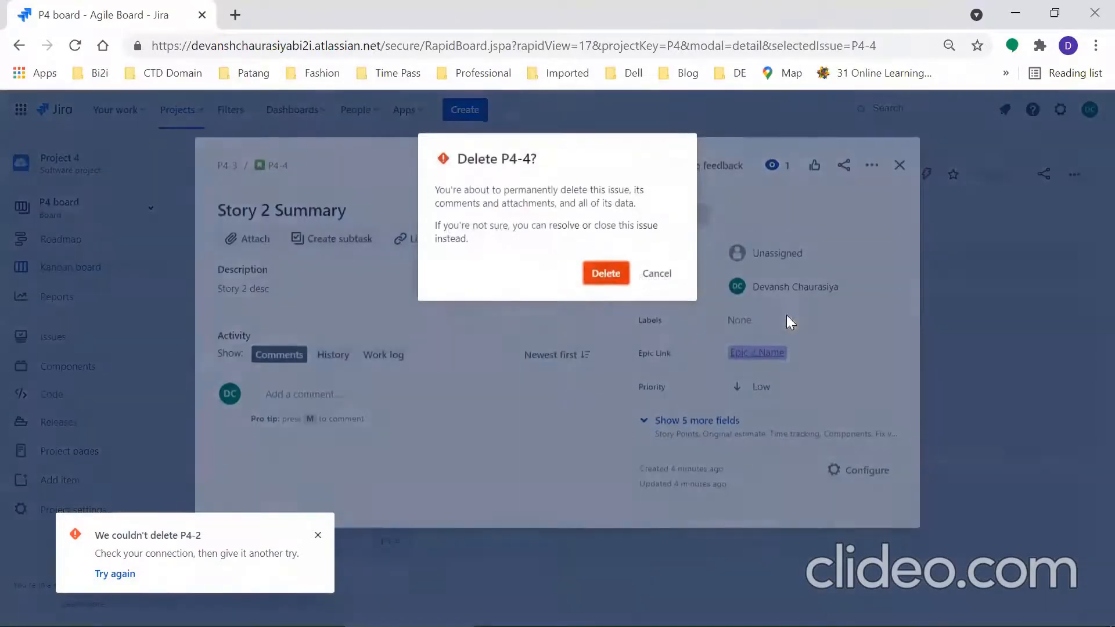
pyautogui.click(605, 273)
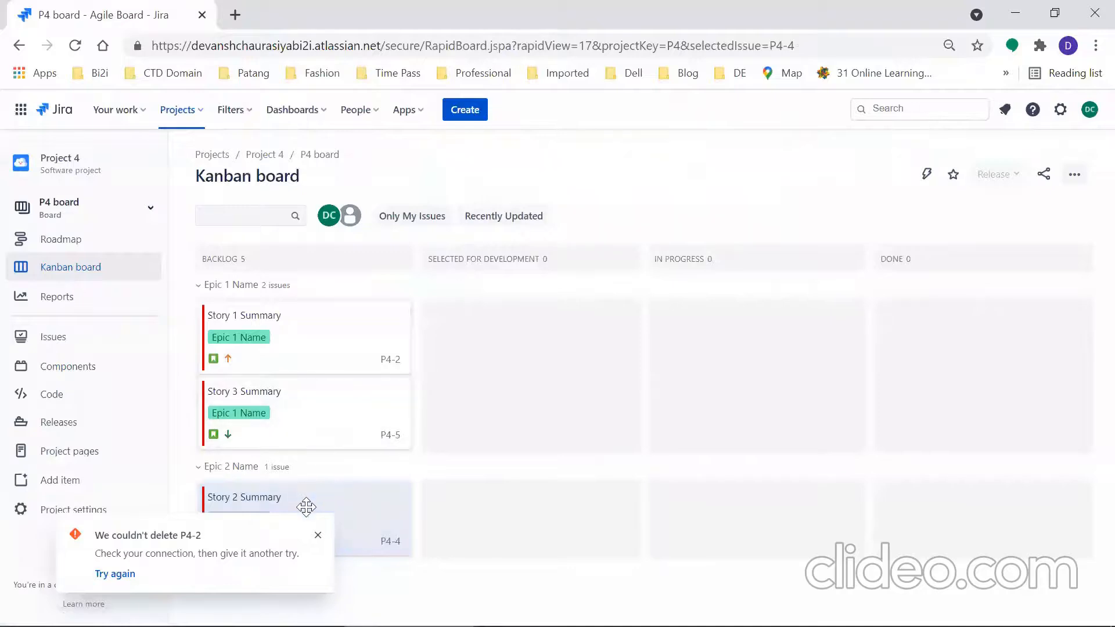
# Step: Try again to delete the issue "Story 2 Summary" (P4-4), then cancel the confirmation and close the issue
pyautogui.click(306, 507)
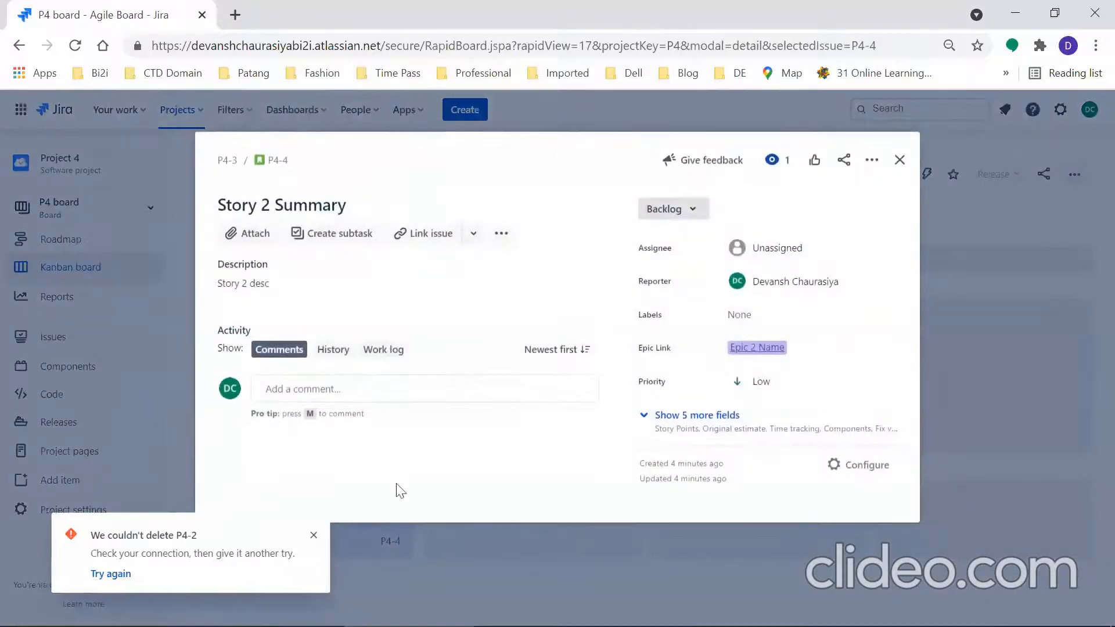
pyautogui.click(872, 159)
pyautogui.click(788, 314)
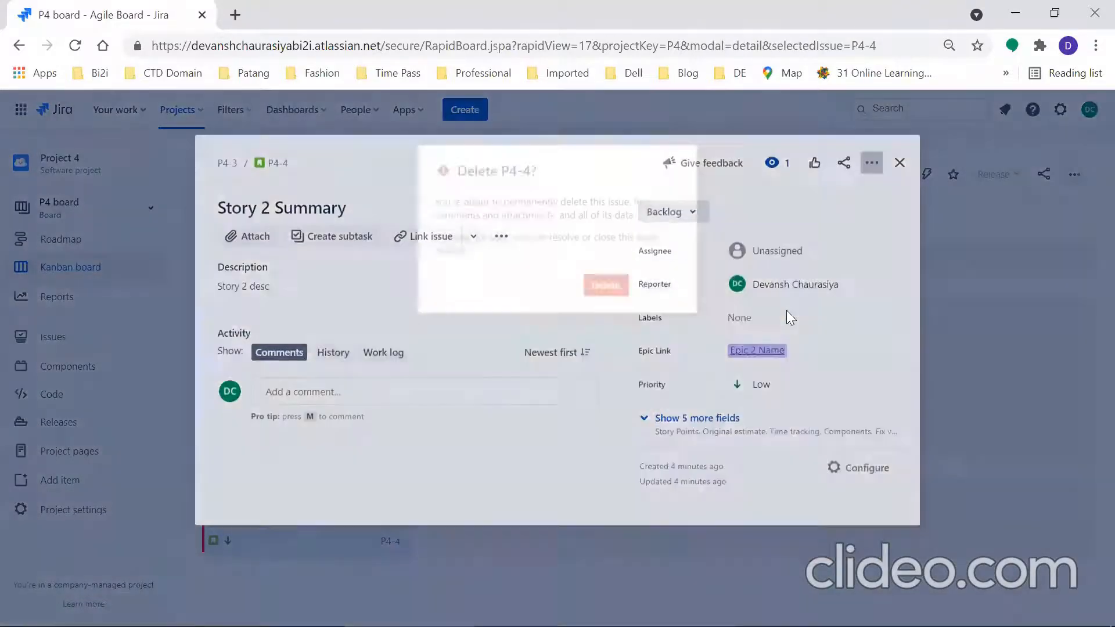
pyautogui.click(598, 285)
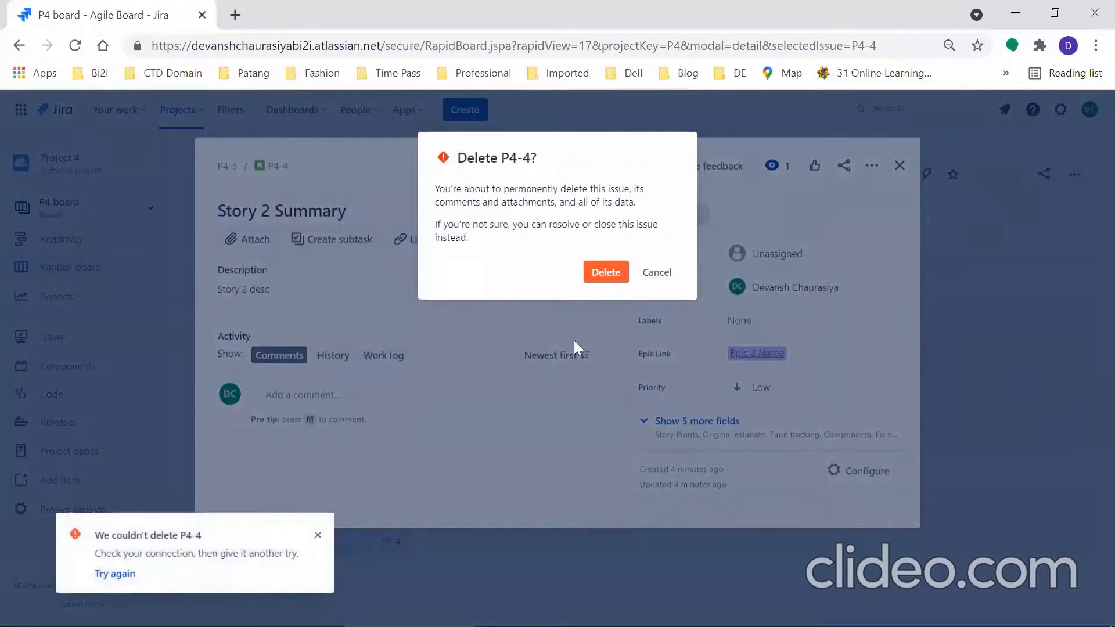
pyautogui.click(635, 279)
pyautogui.click(900, 166)
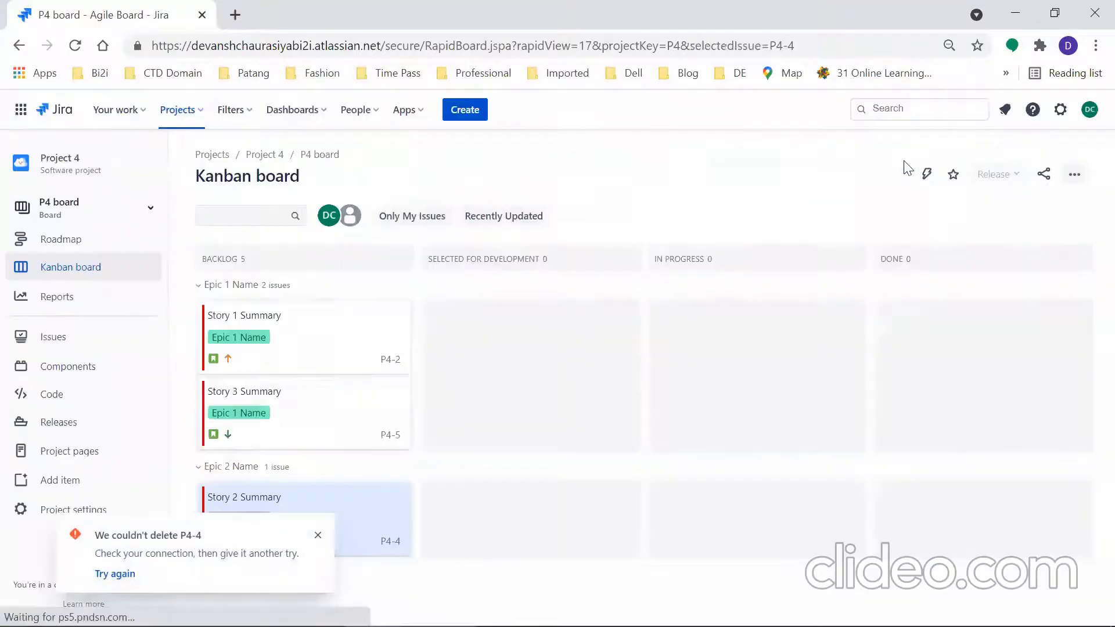
# Step: View the issue "Story 3 Summary" (P4-5), close it, and dismiss the deletion error notification
pyautogui.click(295, 423)
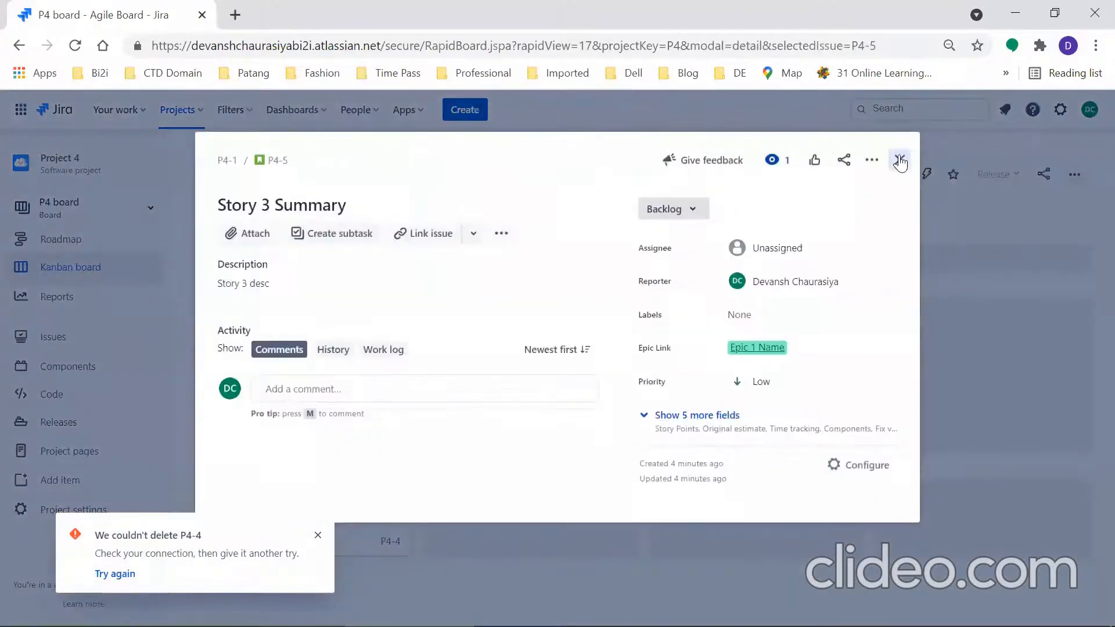
pyautogui.click(900, 163)
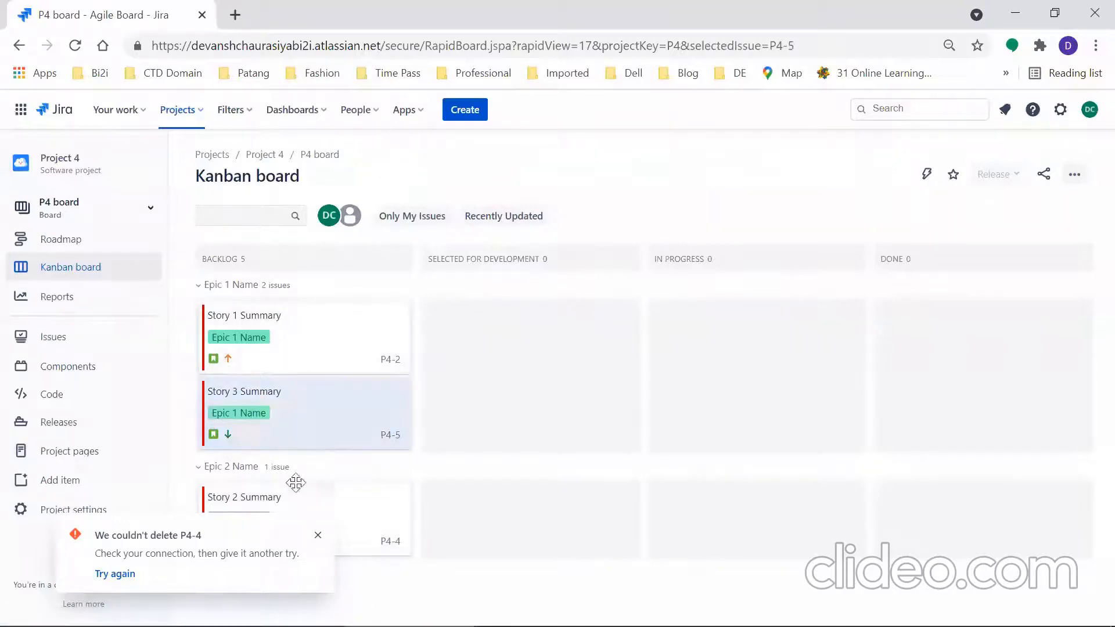
pyautogui.click(319, 536)
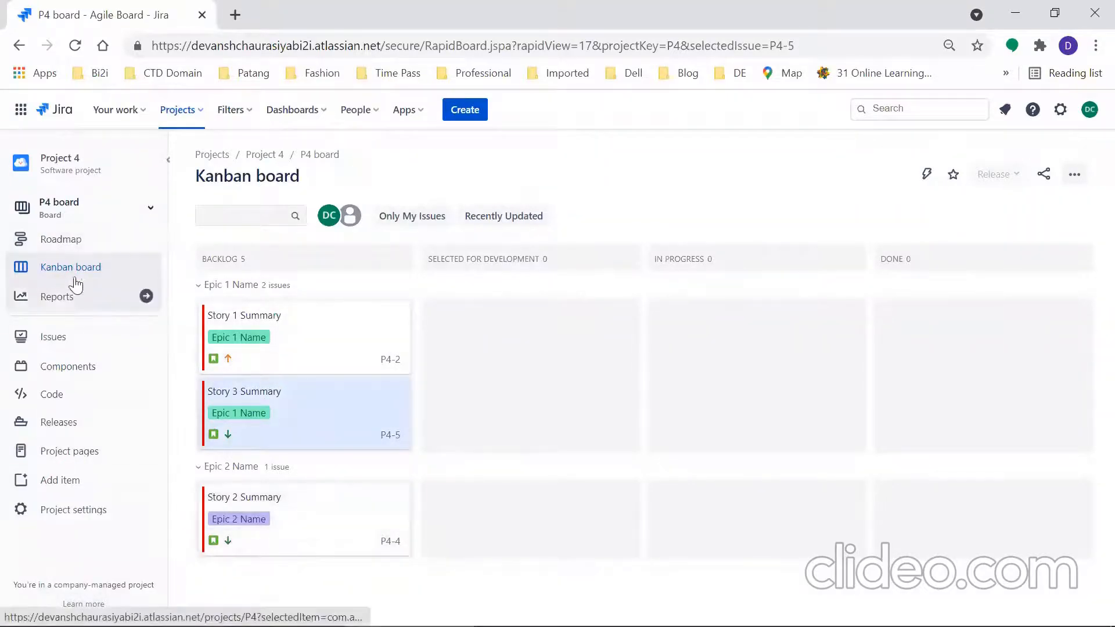
# Step: Review the column management settings of the P4 board and return to the board
pyautogui.click(1076, 175)
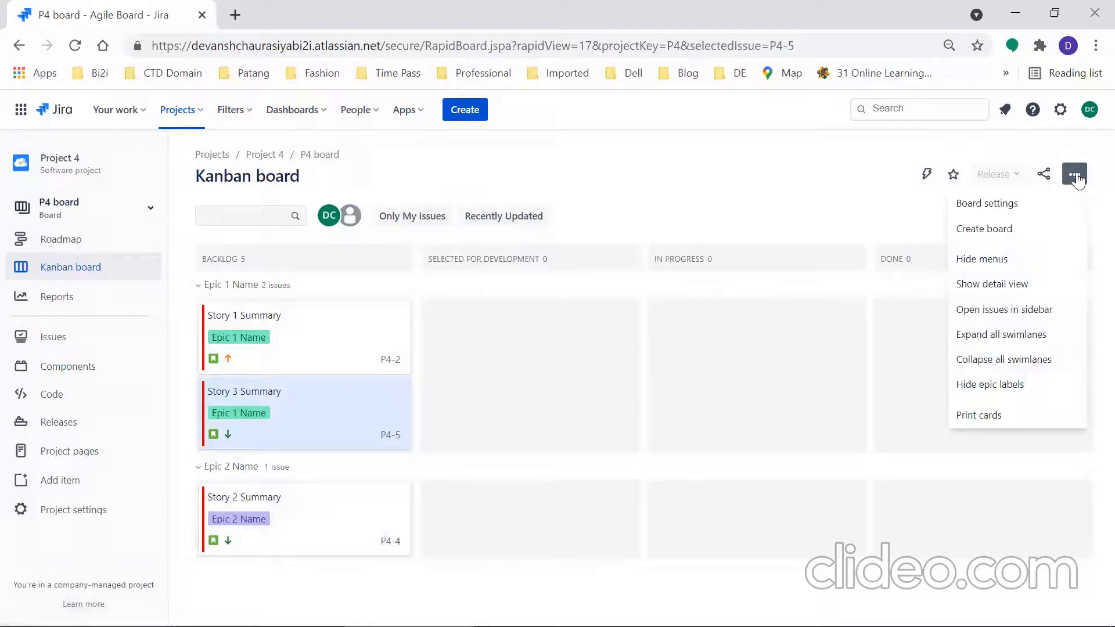
pyautogui.click(988, 210)
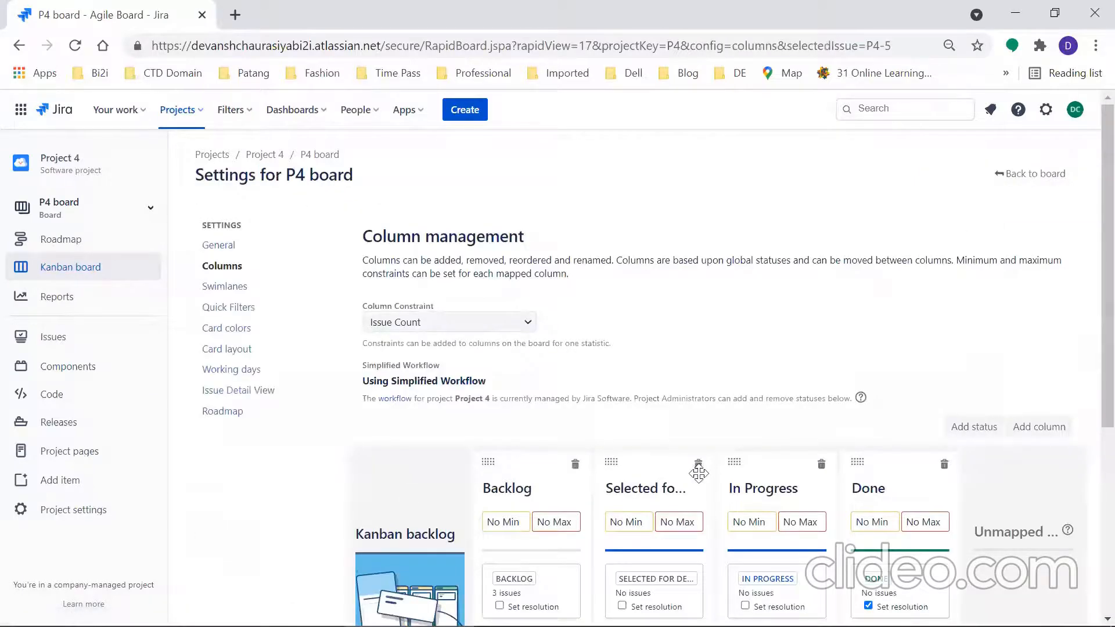
pyautogui.scroll(-4, 1080, 469)
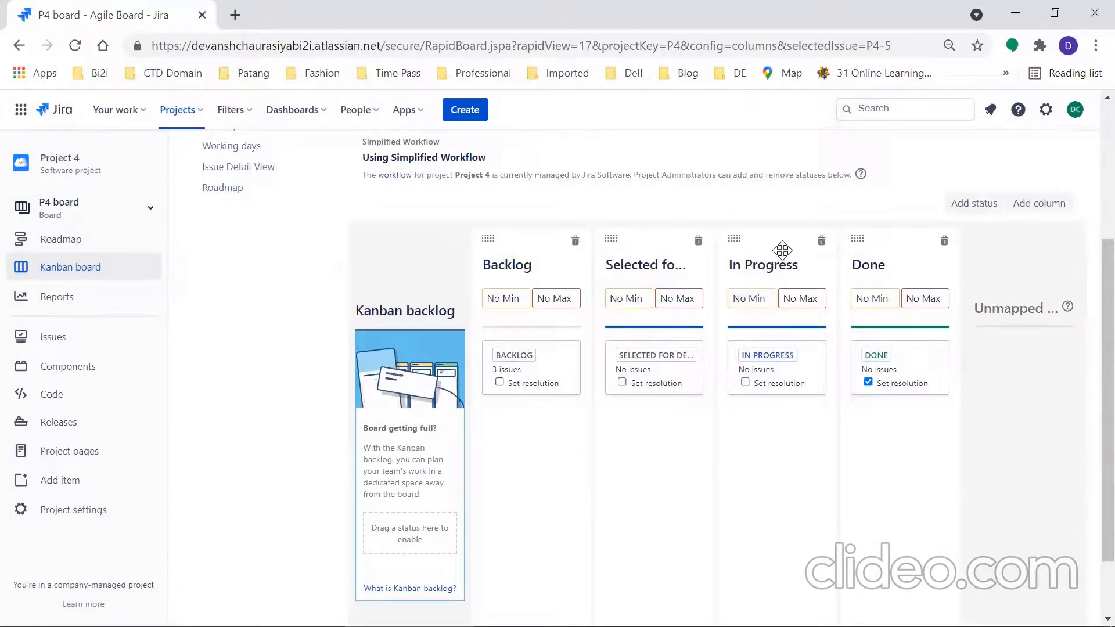
pyautogui.scroll(4, 1092, 270)
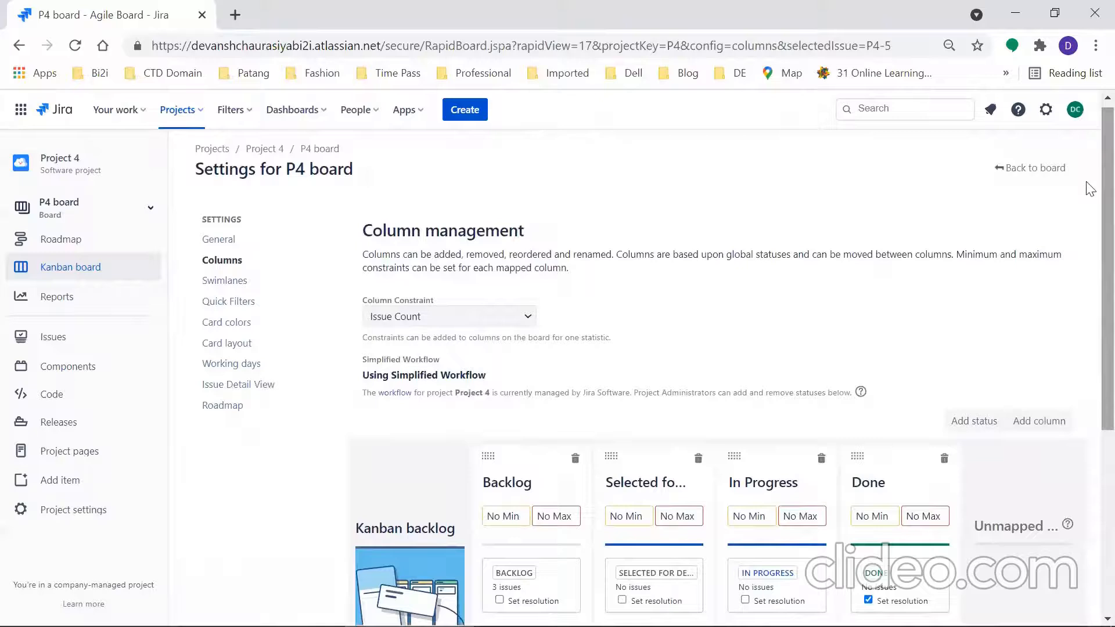
pyautogui.click(1028, 174)
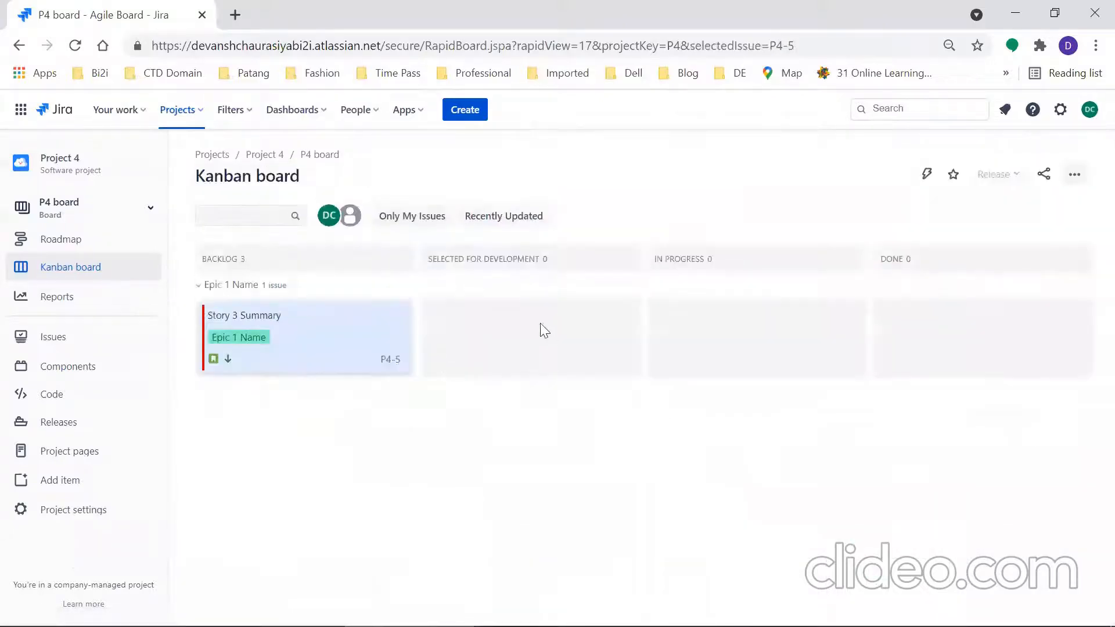
# Step: Delete the issue "Story 3 Summary" (P4-5) from its detail view, confirm the deletion, and reload the board
pyautogui.click(281, 327)
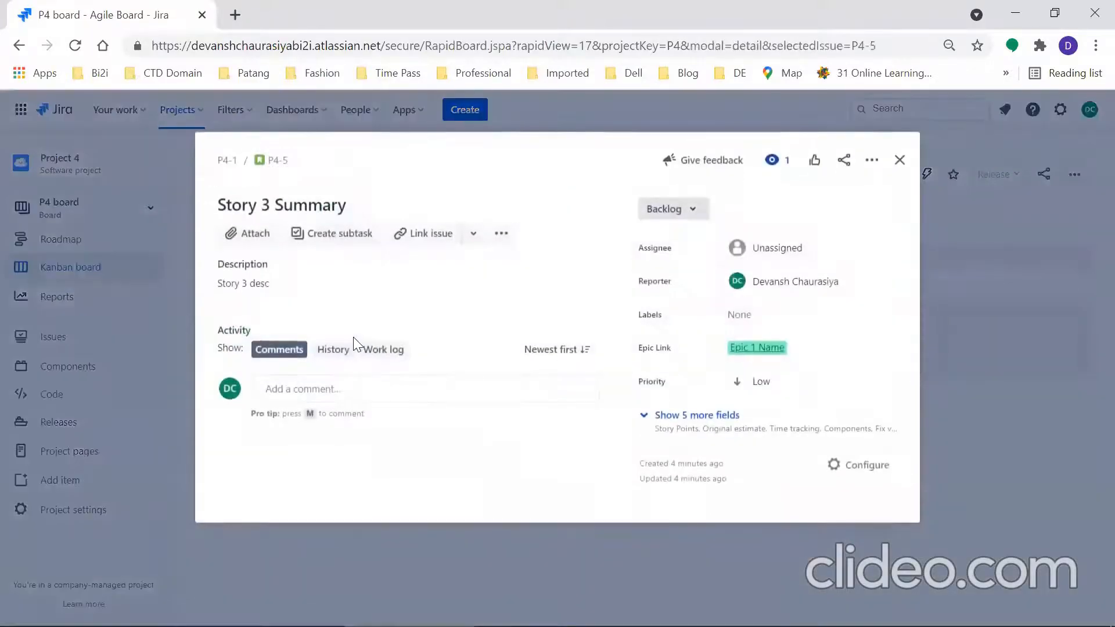
pyautogui.click(872, 160)
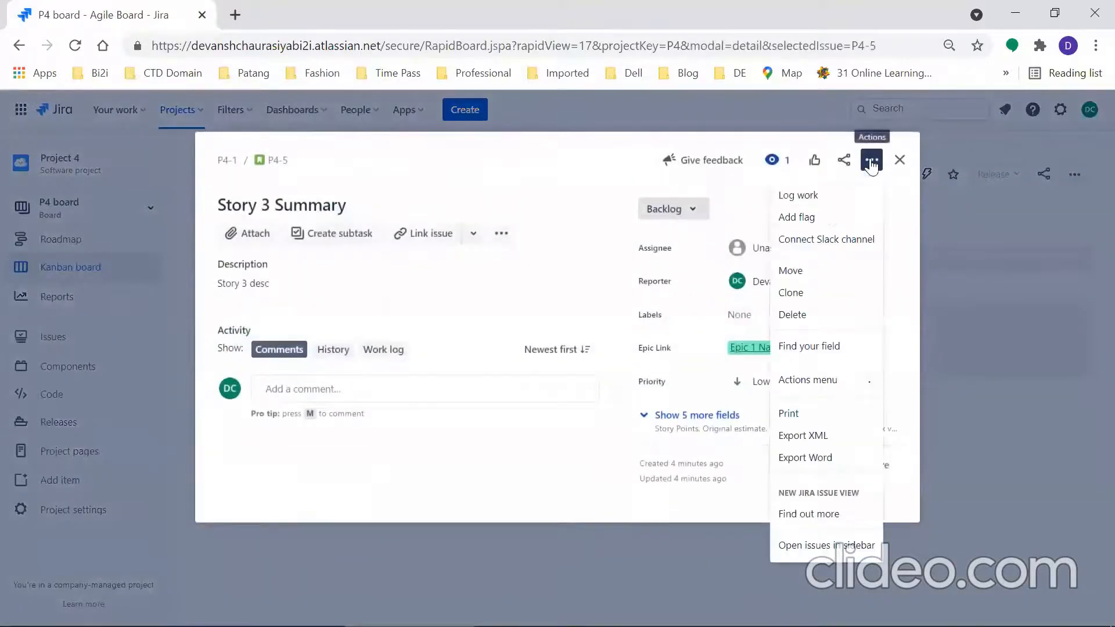
pyautogui.click(794, 318)
pyautogui.click(603, 273)
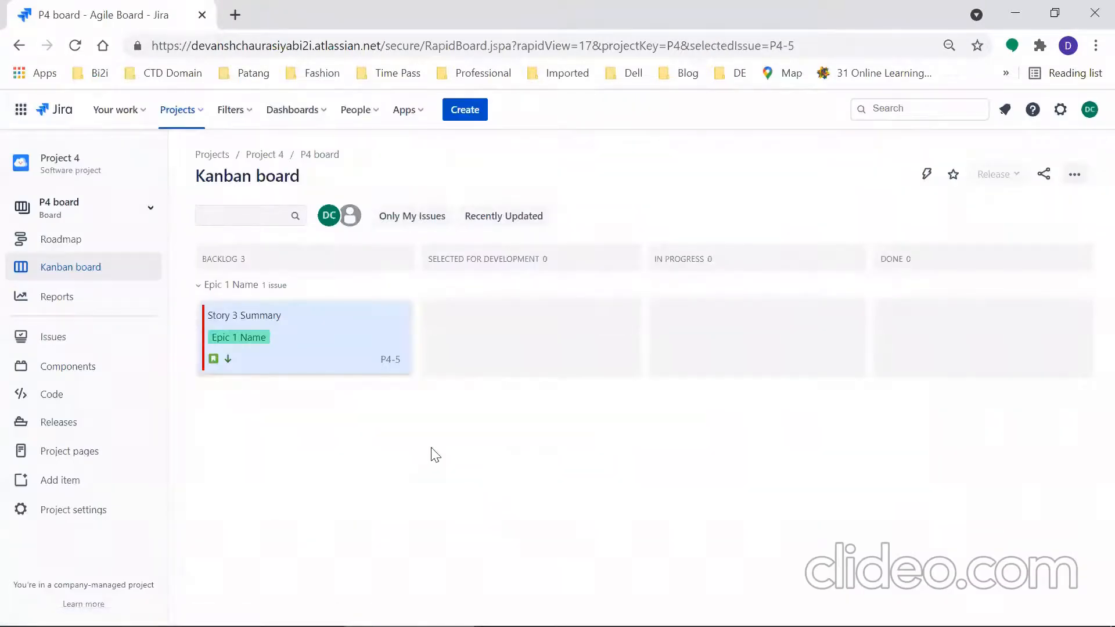
pyautogui.click(70, 50)
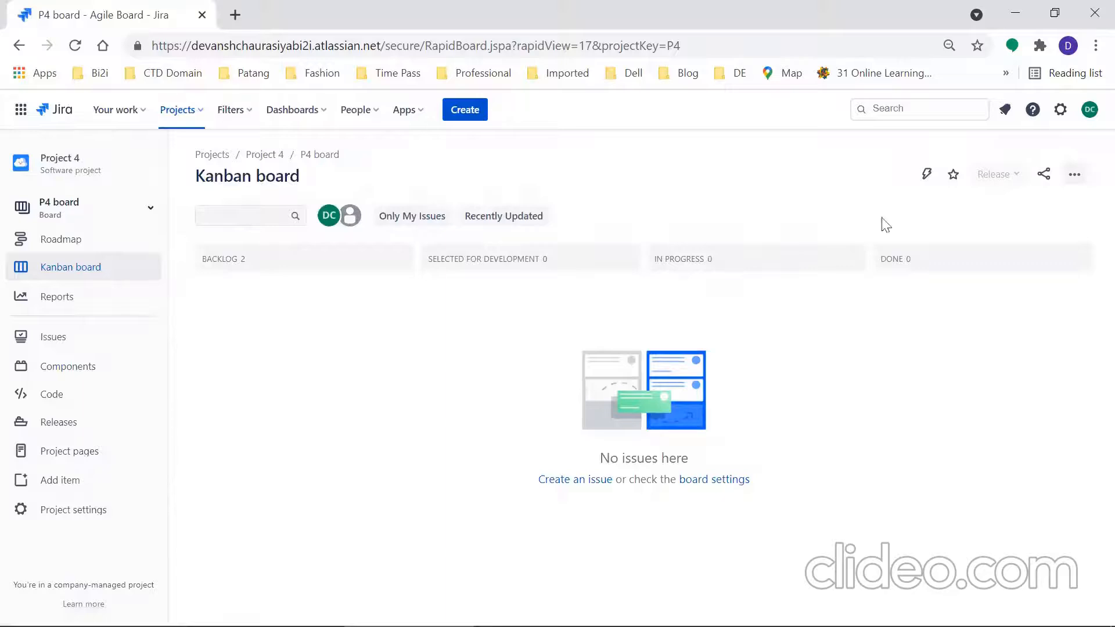
# Step: Try to move the Backlog column into the Kanban backlog area in the board's column settings, and return to the board
pyautogui.click(1074, 174)
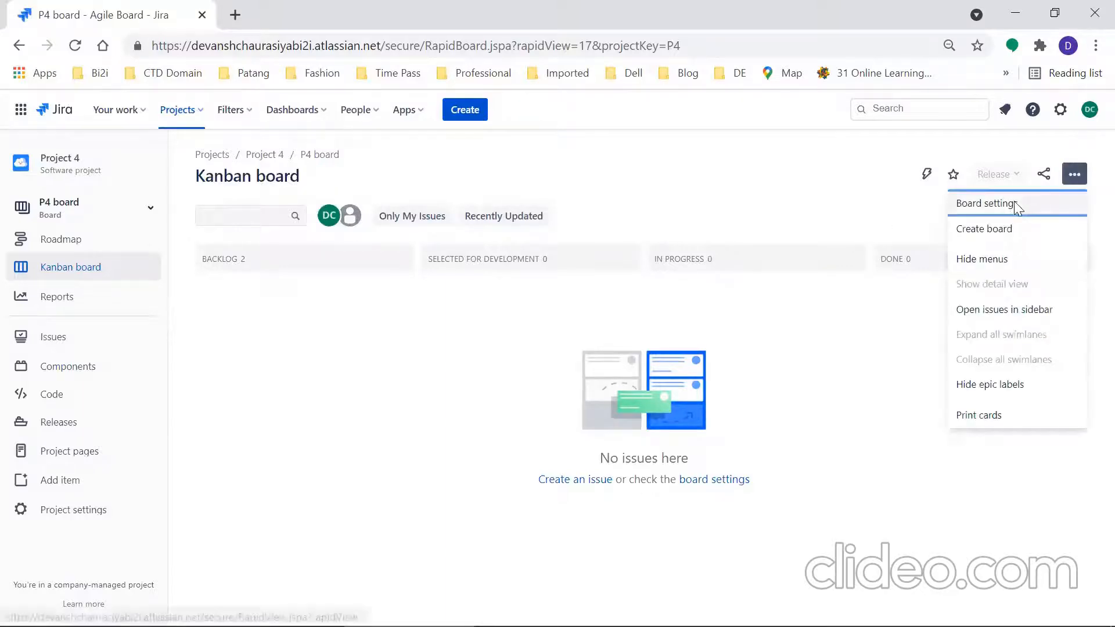
pyautogui.click(1015, 203)
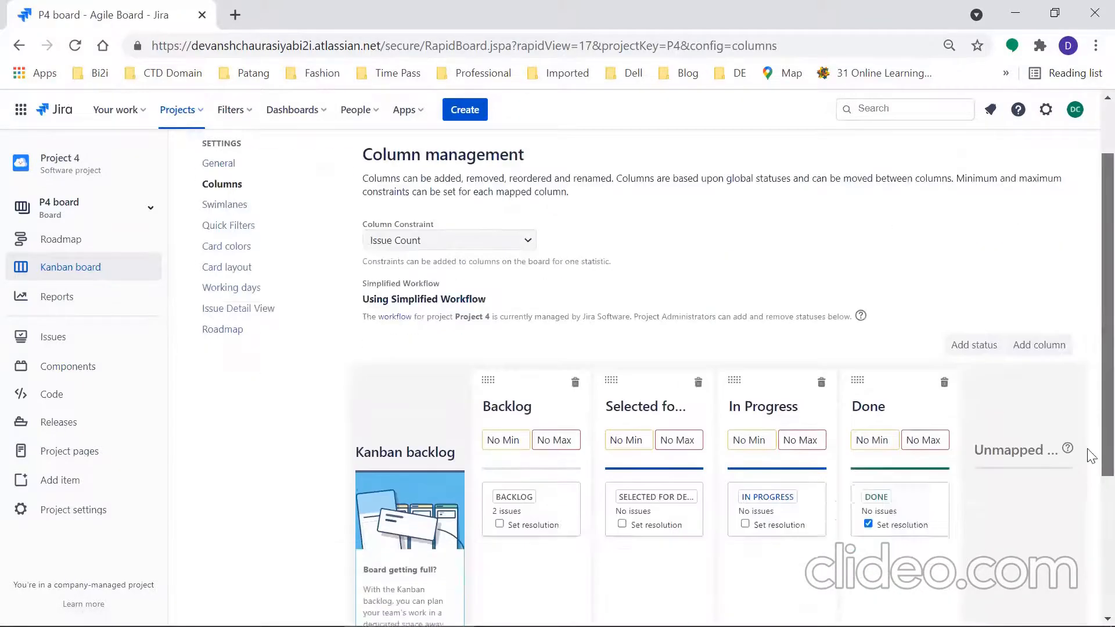
pyautogui.scroll(-5, 1075, 465)
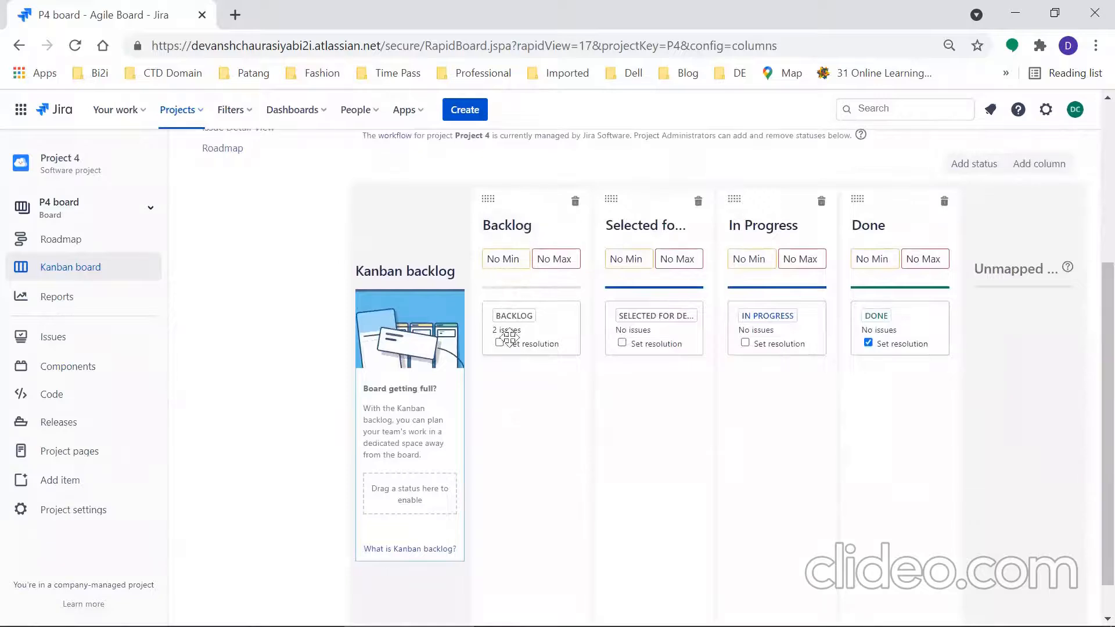
pyautogui.moveTo(525, 200); pyautogui.dragTo(397, 361)
pyautogui.scroll(5, 1091, 156)
pyautogui.click(1031, 173)
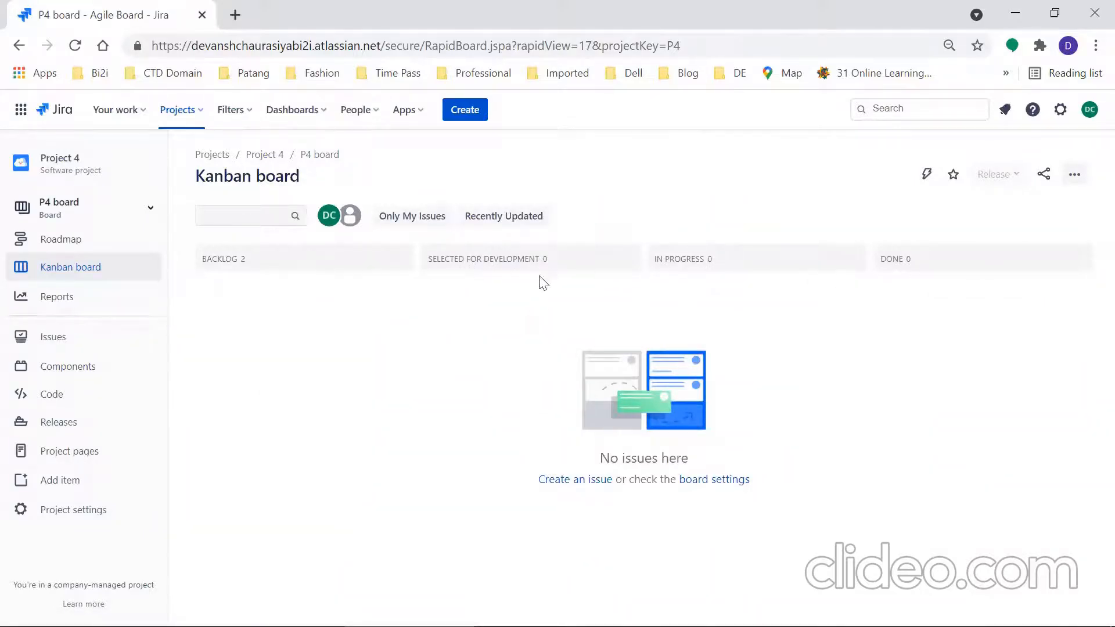
# Step: Rename the "Selected for Development" column to "To Do" in the board's column settings and return to the board
pyautogui.click(1076, 180)
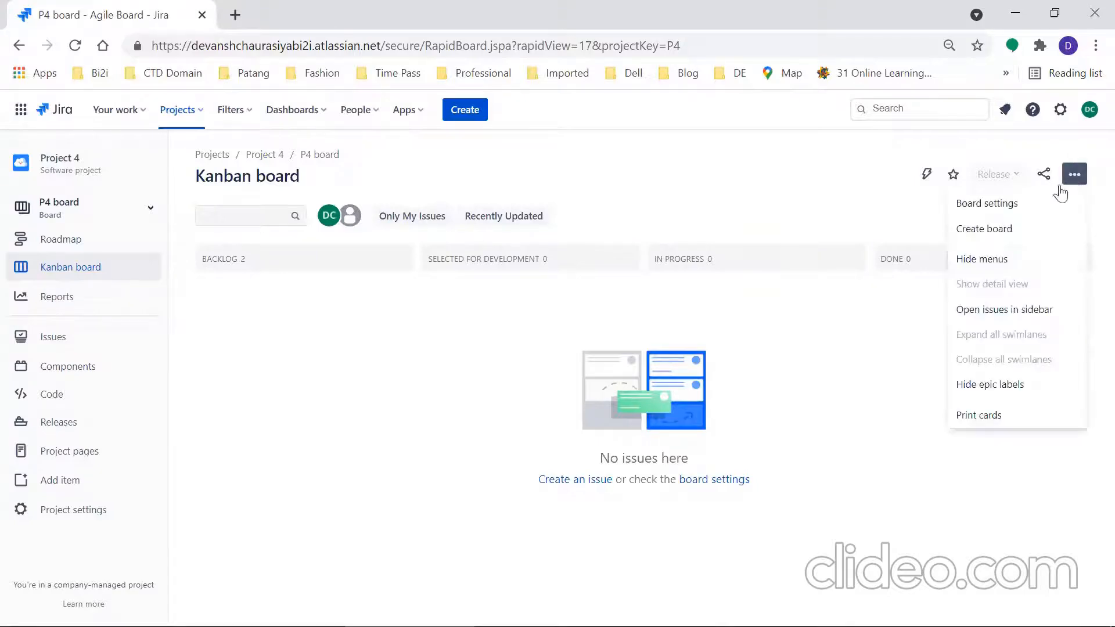
pyautogui.click(997, 203)
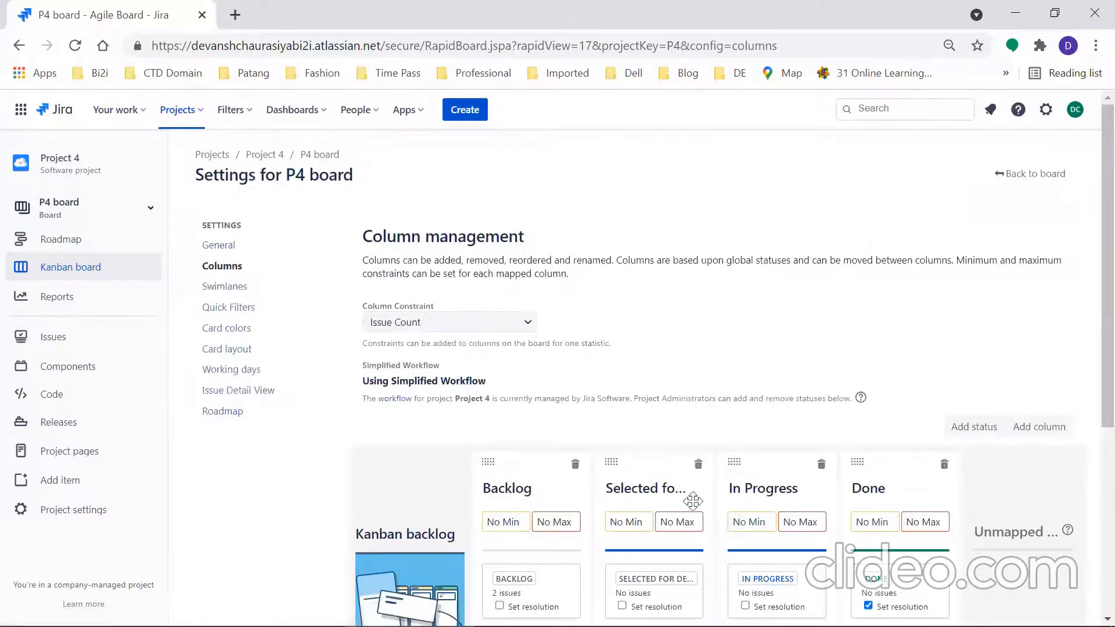
pyautogui.scroll(-3, 1090, 326)
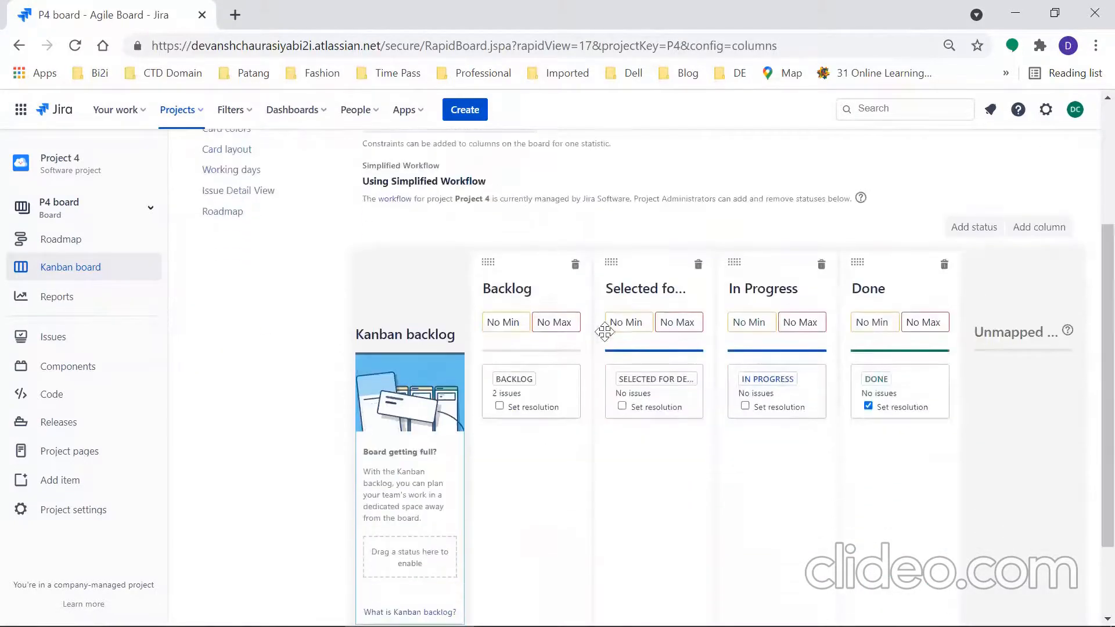
pyautogui.click(657, 291)
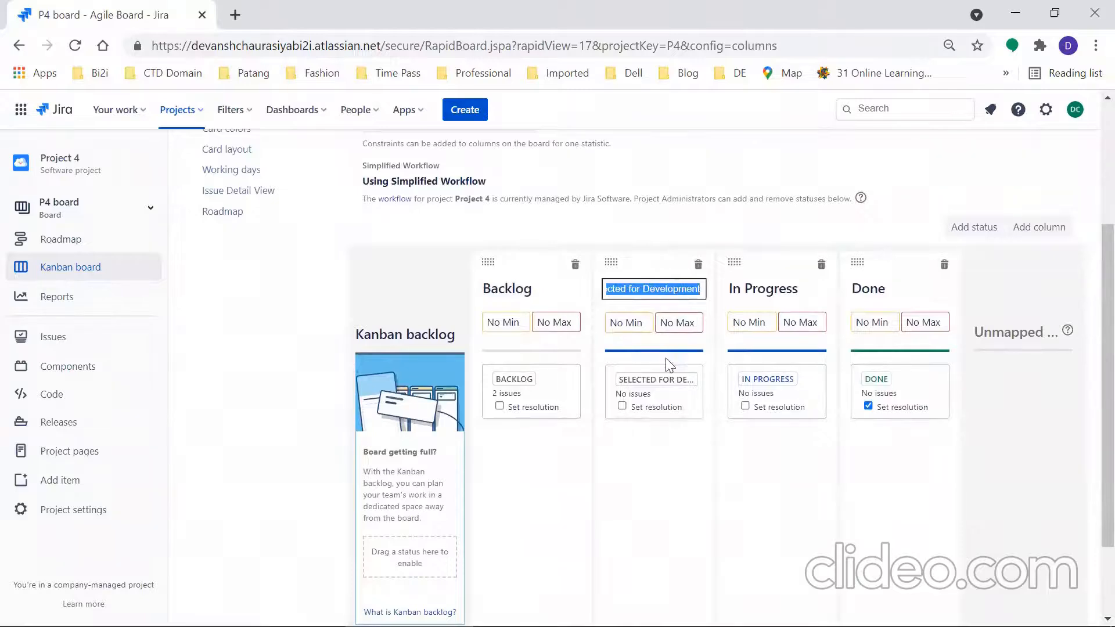
pyautogui.write('To Do')
pyautogui.click(959, 174)
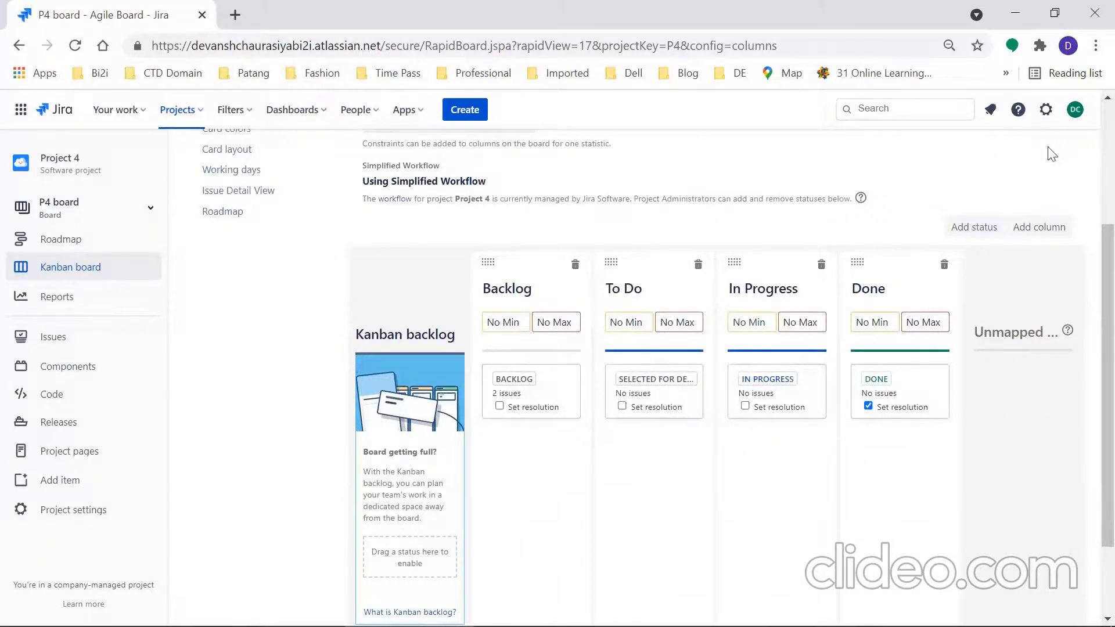
pyautogui.scroll(5, 1052, 154)
pyautogui.click(1035, 172)
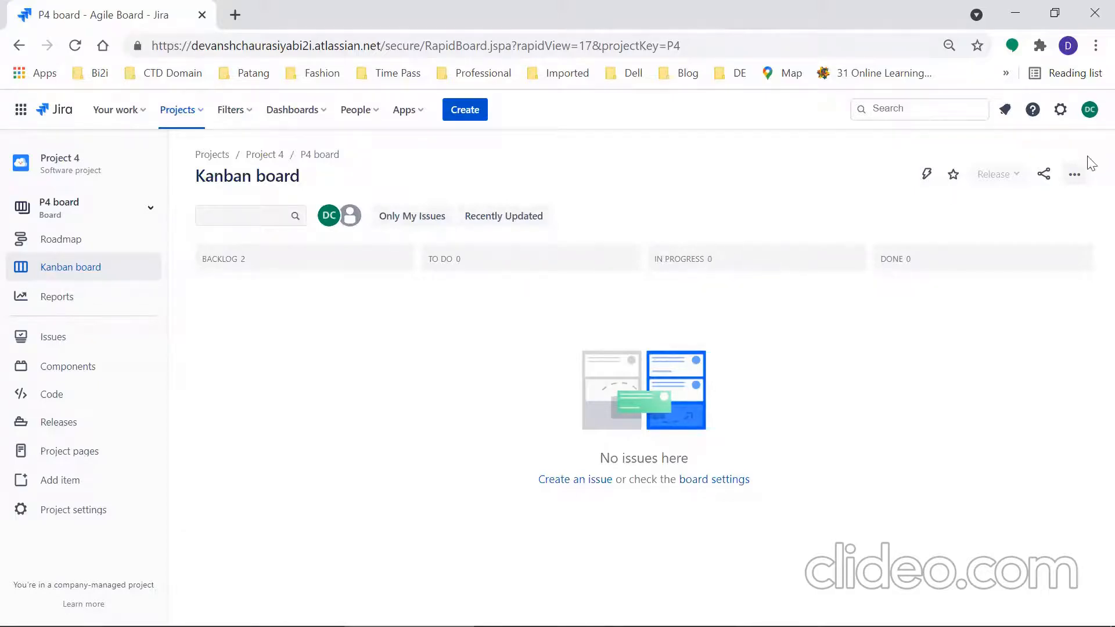
# Step: Delete the "In Progress" column in the board's column settings and return to the board
pyautogui.click(1073, 175)
pyautogui.click(994, 205)
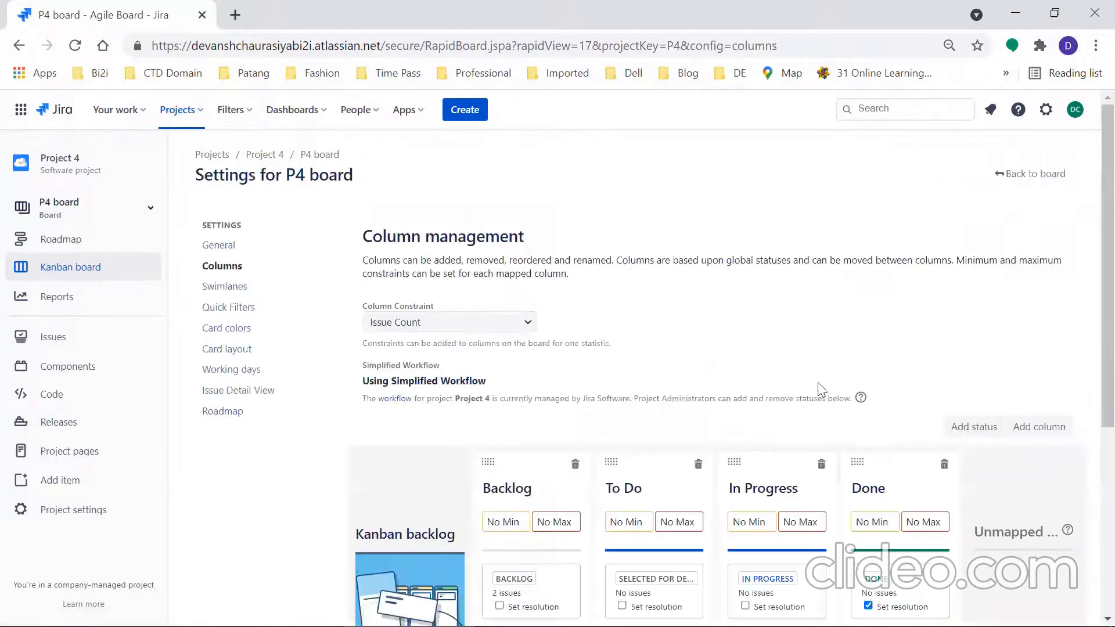
pyautogui.scroll(-5, 1088, 436)
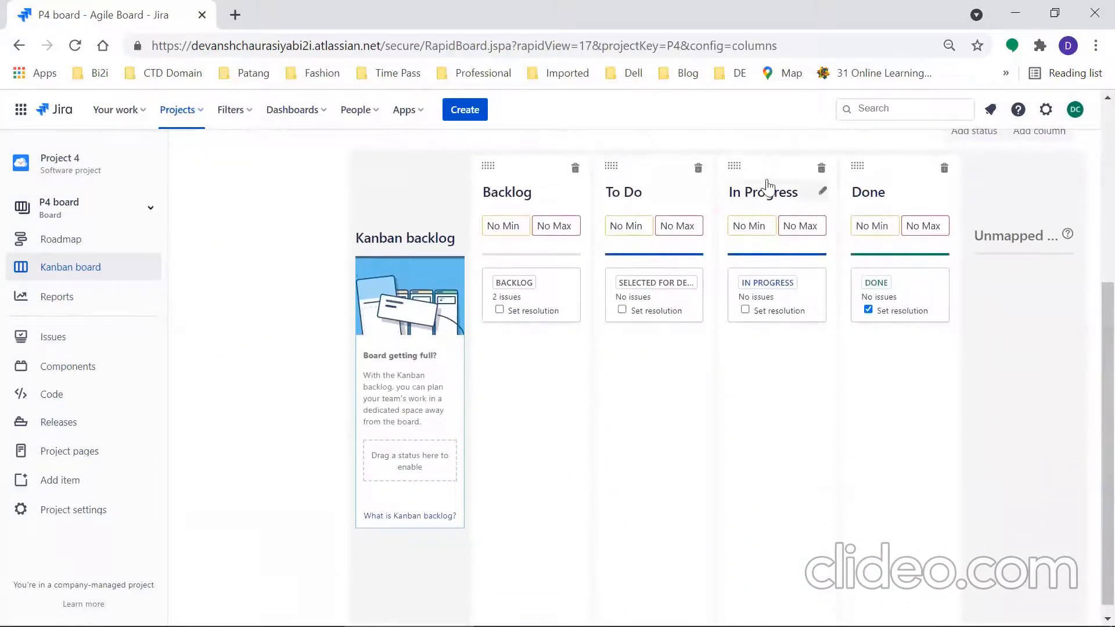
pyautogui.moveTo(768, 185); pyautogui.dragTo(1026, 207)
pyautogui.moveTo(907, 168); pyautogui.dragTo(923, 296)
pyautogui.click(944, 169)
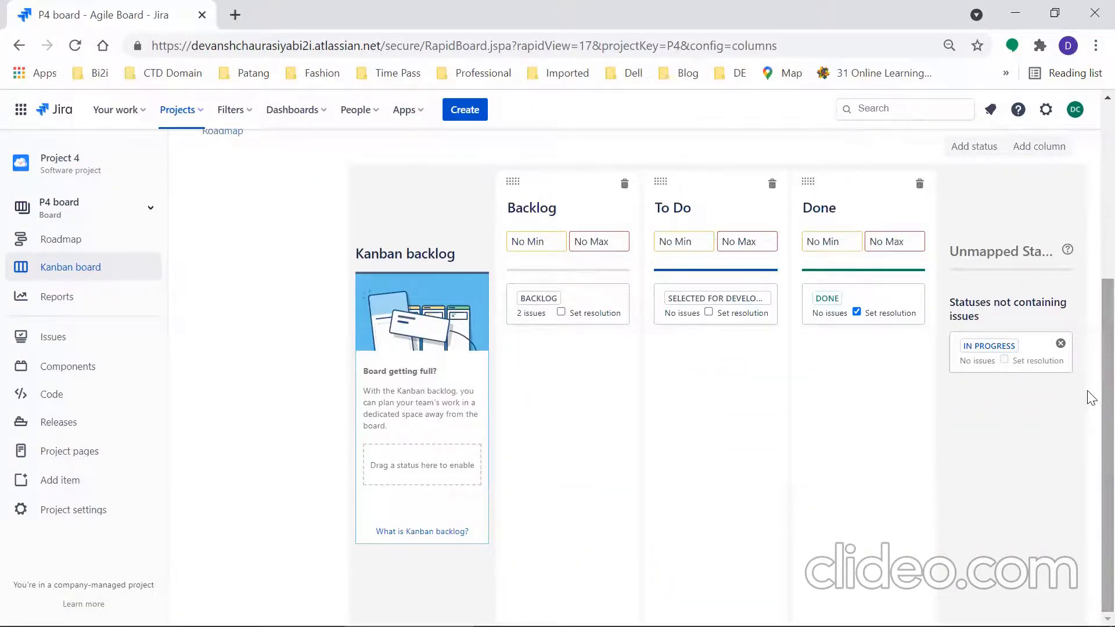
pyautogui.scroll(5, 1091, 284)
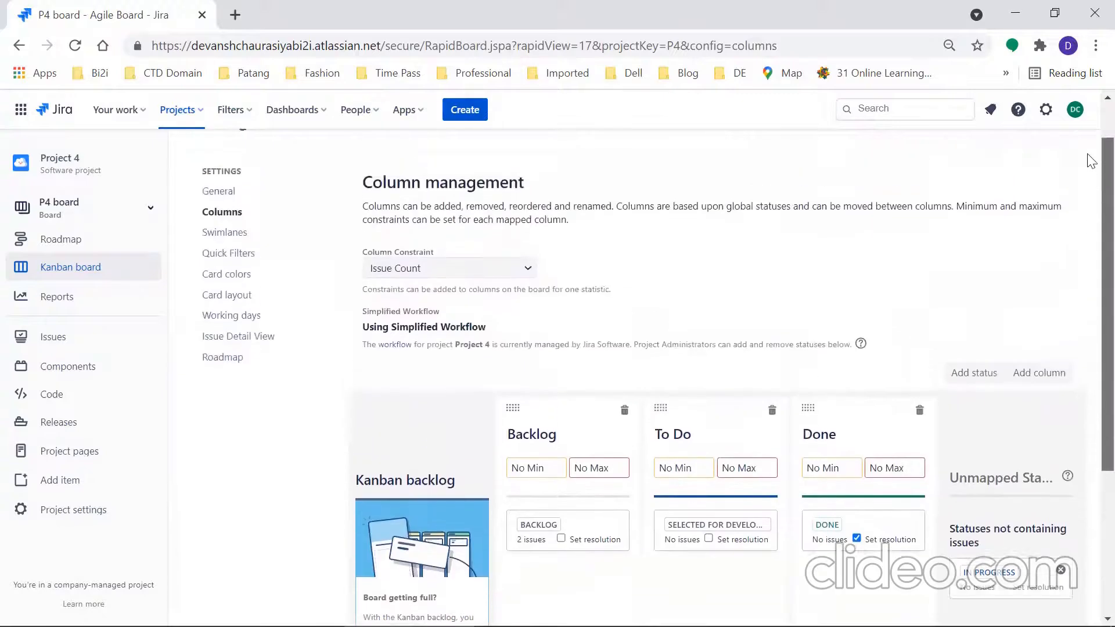
pyautogui.click(1024, 176)
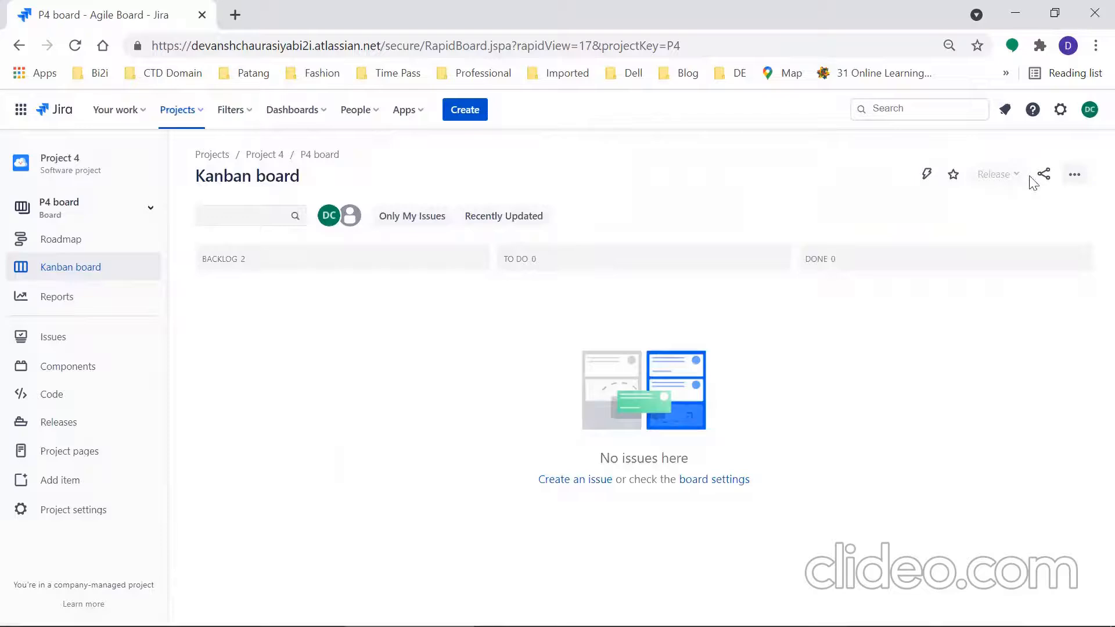
# Step: Reopen the board's column settings and delete the "Backlog" column
pyautogui.click(1074, 175)
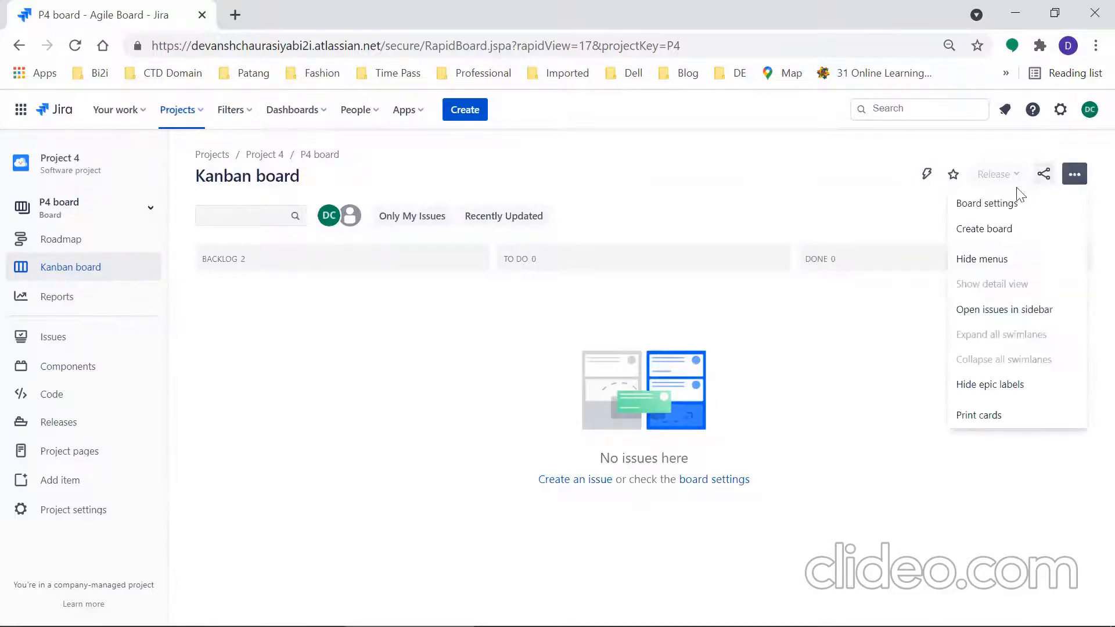
pyautogui.click(995, 203)
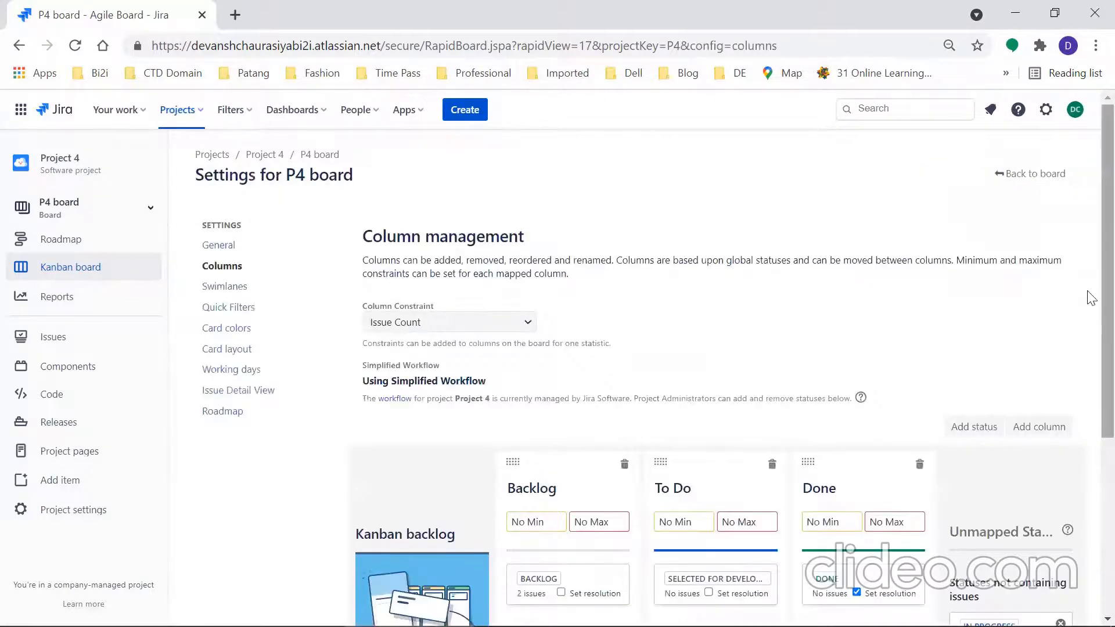
pyautogui.scroll(-3, 1088, 302)
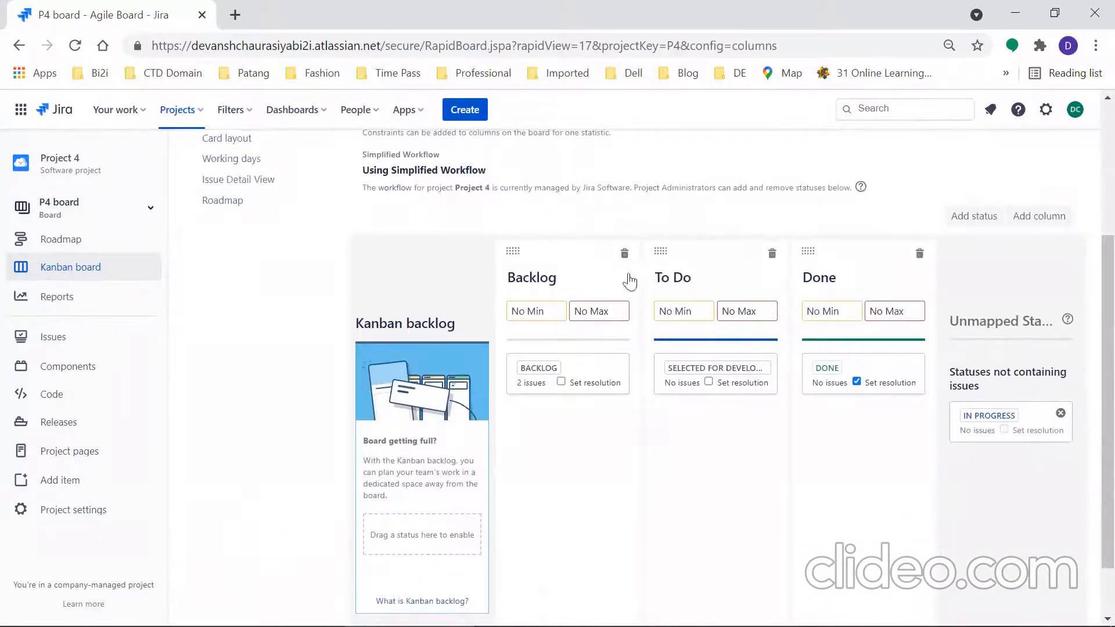
pyautogui.click(624, 254)
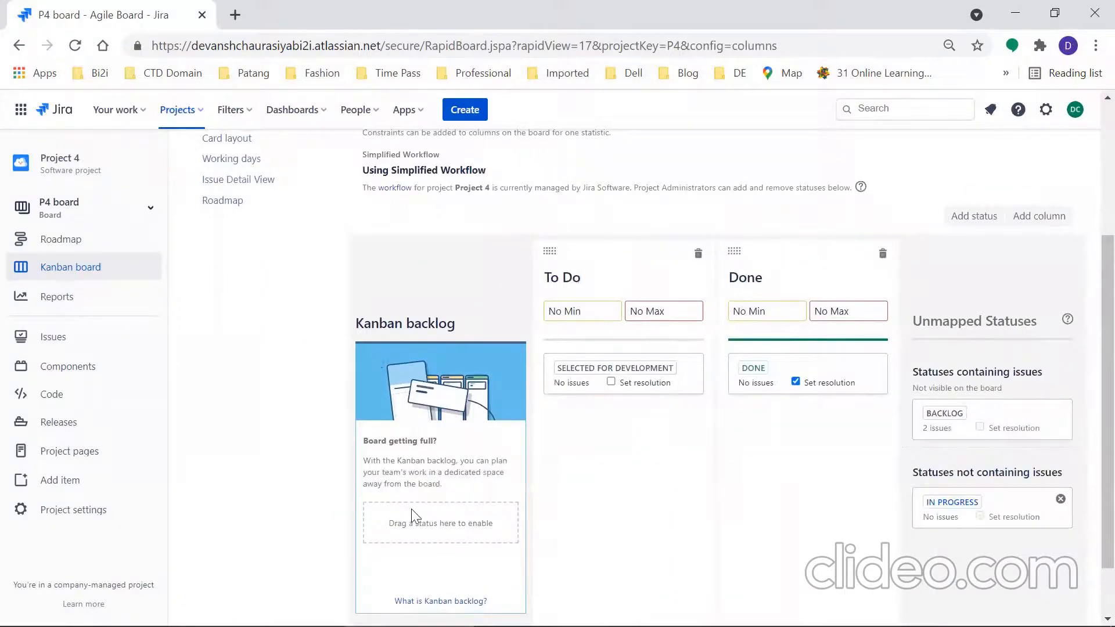
# Step: Review the column layout in the board's column settings and return to the Kanban board
pyautogui.scroll(-1, 1092, 325)
pyautogui.scroll(1, 1093, 454)
pyautogui.scroll(3, 1092, 337)
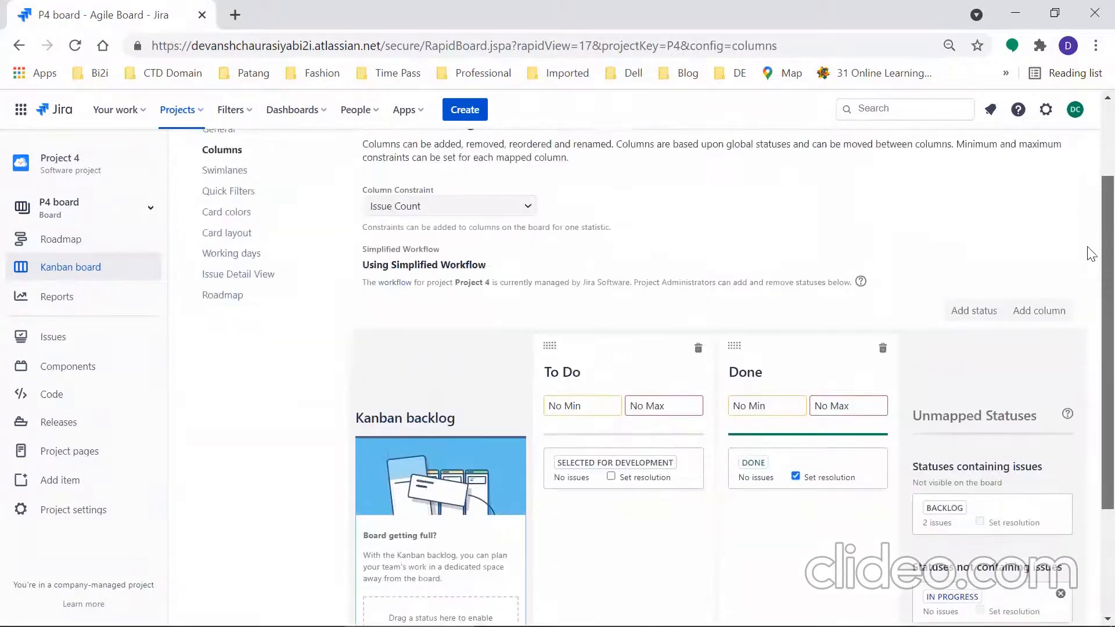
pyautogui.scroll(-4, 1075, 406)
pyautogui.scroll(4, 1074, 423)
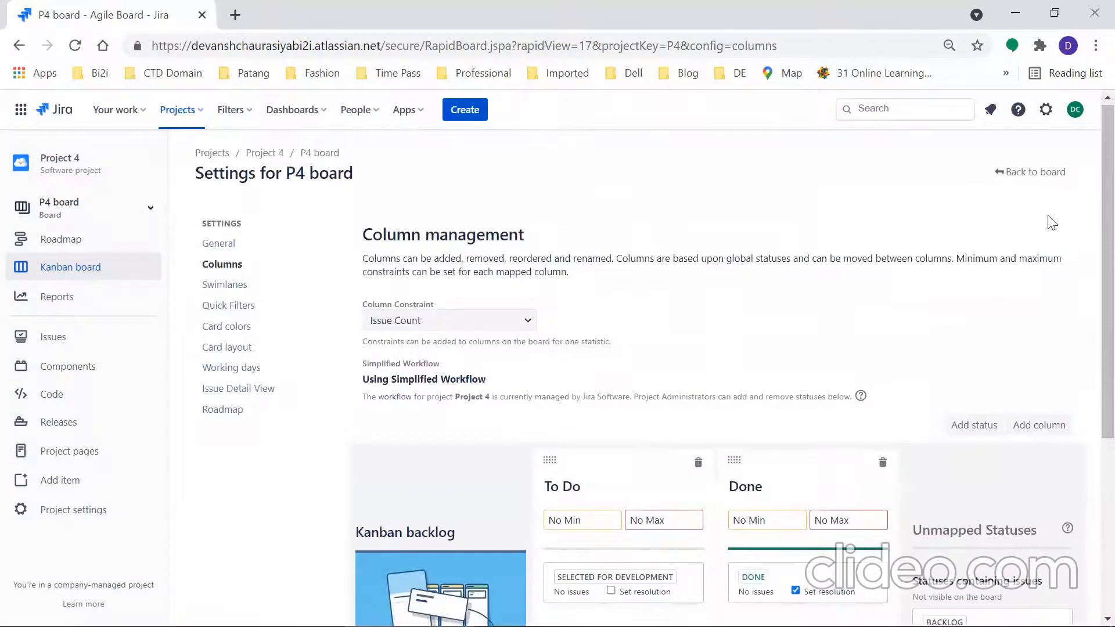
pyautogui.click(1022, 169)
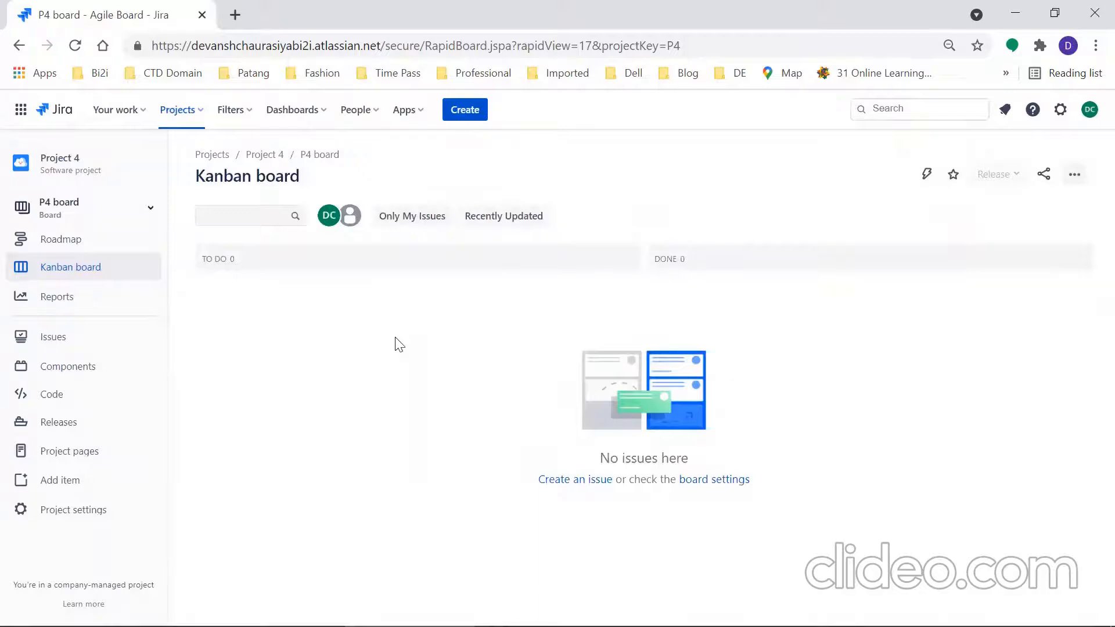
# Step: Reopen the board's column settings and move the Backlog status out of the Kanban backlog into Unmapped Statuses
pyautogui.click(1075, 175)
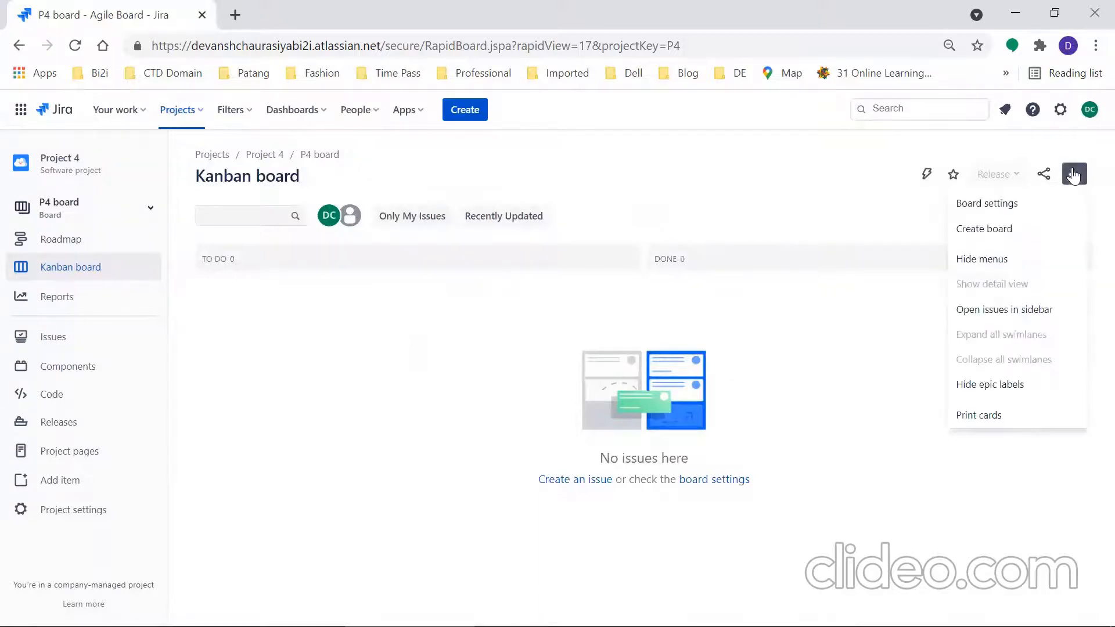
pyautogui.click(1004, 210)
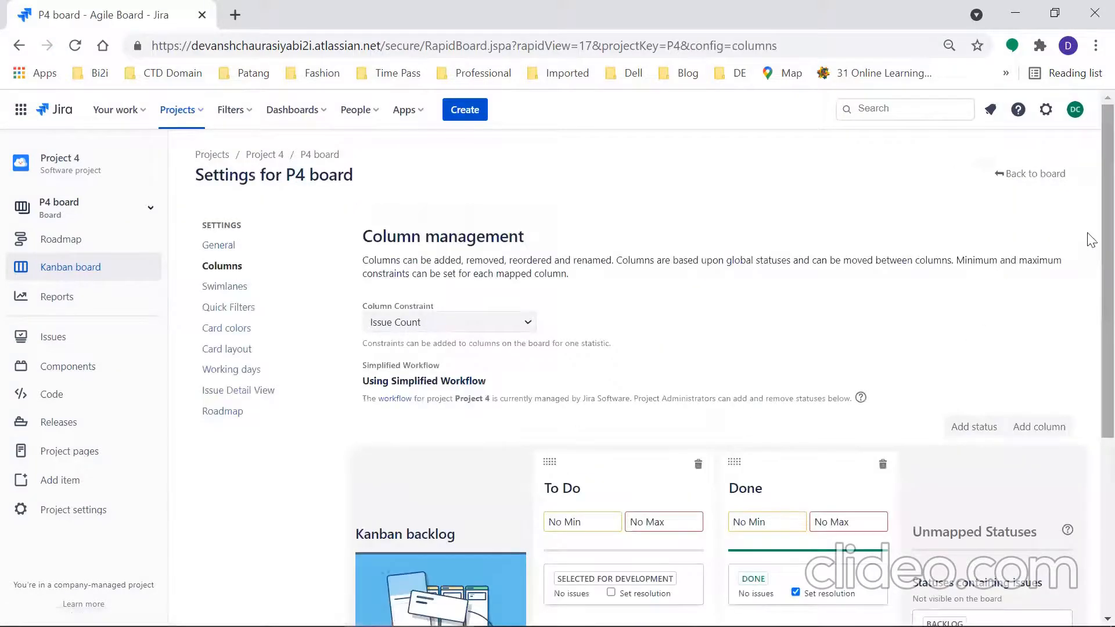
pyautogui.scroll(-2, 1090, 279)
pyautogui.scroll(-3, 1091, 325)
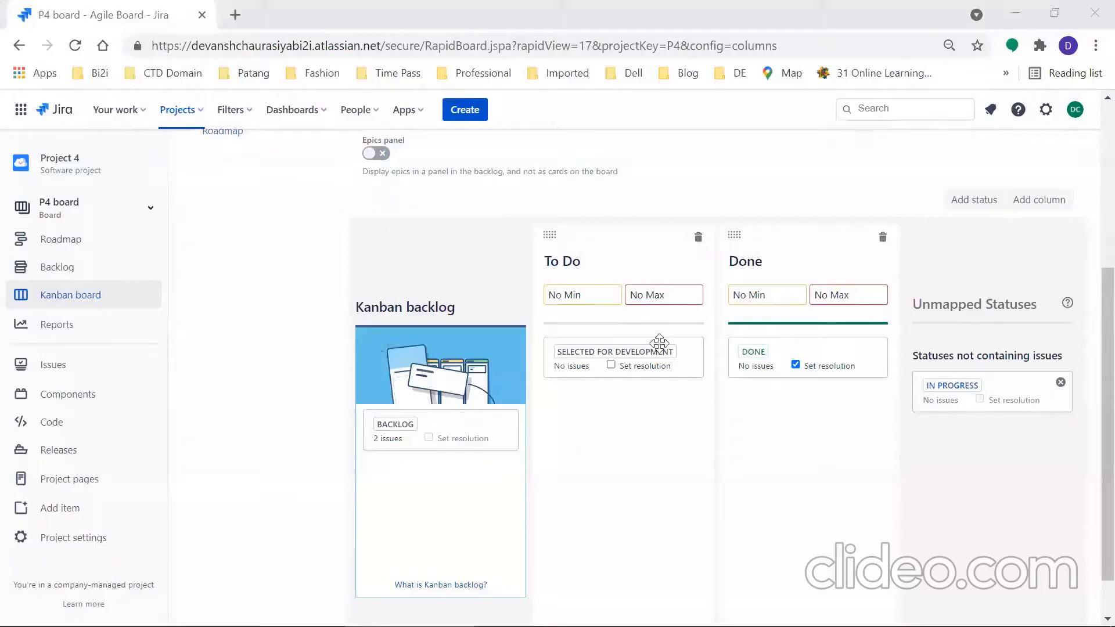
pyautogui.moveTo(434, 424); pyautogui.dragTo(994, 438)
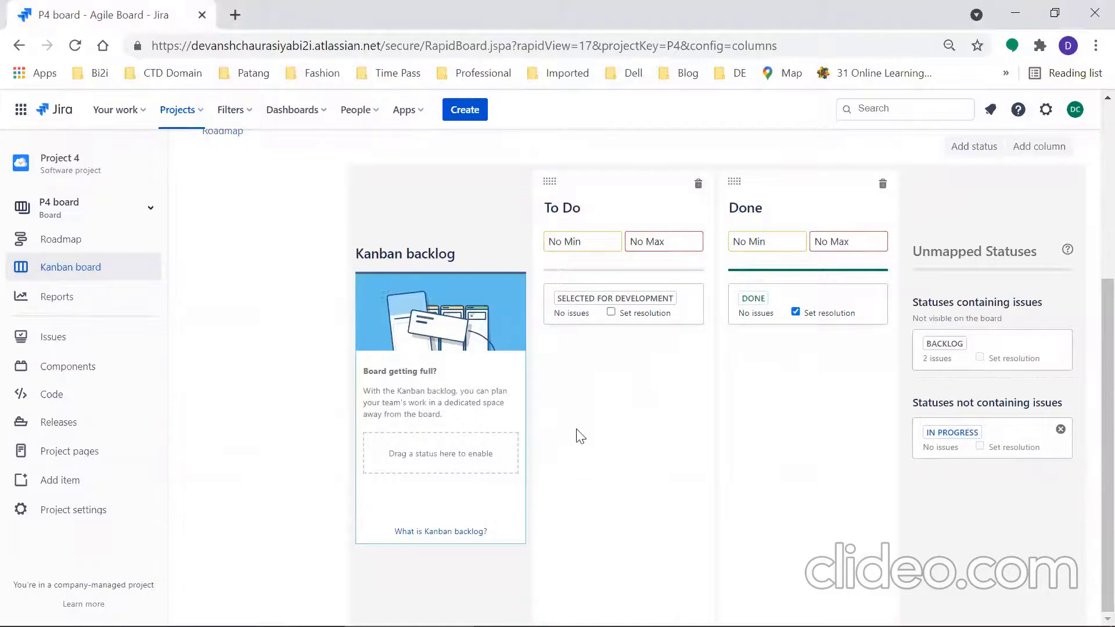
# Step: Move the unmapped Backlog status into the Kanban backlog area, return to the board, and open the Backlog page
pyautogui.moveTo(1033, 340); pyautogui.dragTo(483, 445)
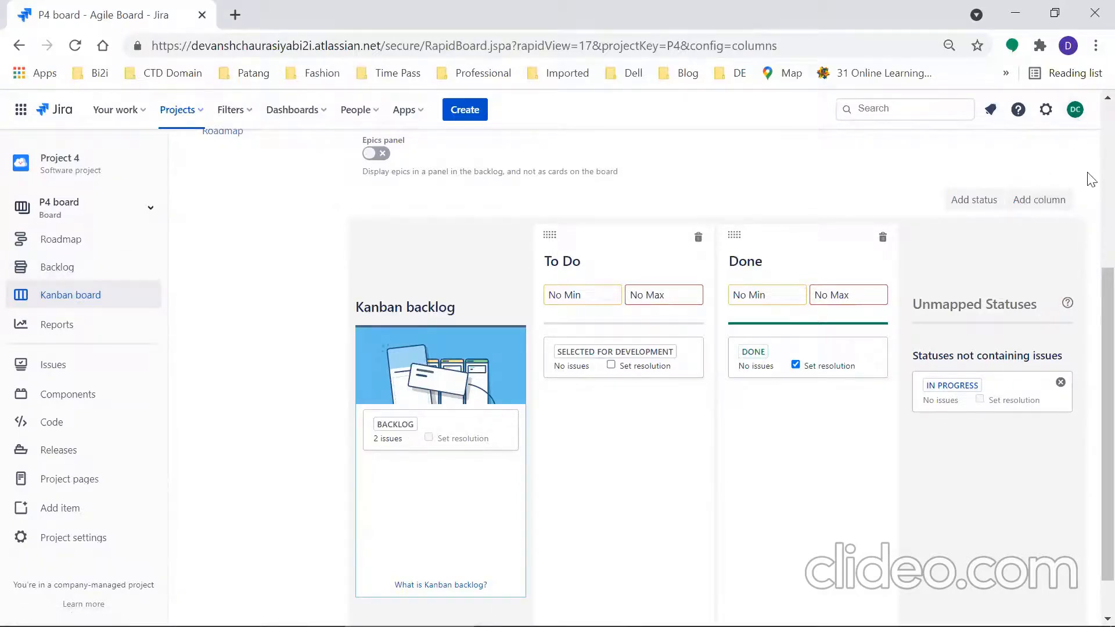
pyautogui.scroll(5, 1092, 179)
pyautogui.click(1040, 173)
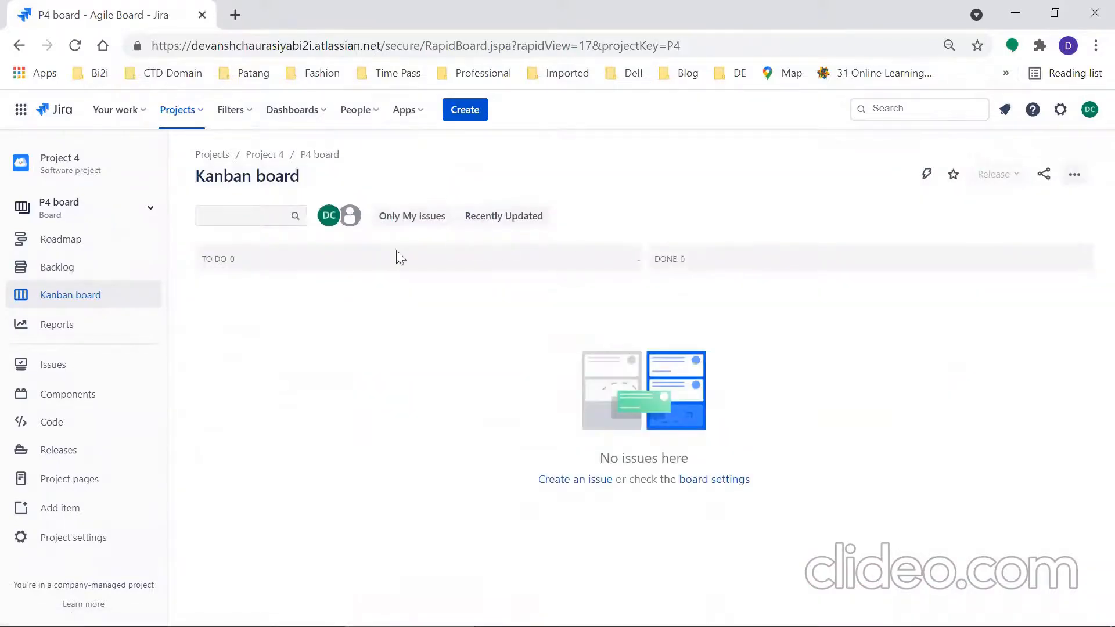
pyautogui.click(56, 270)
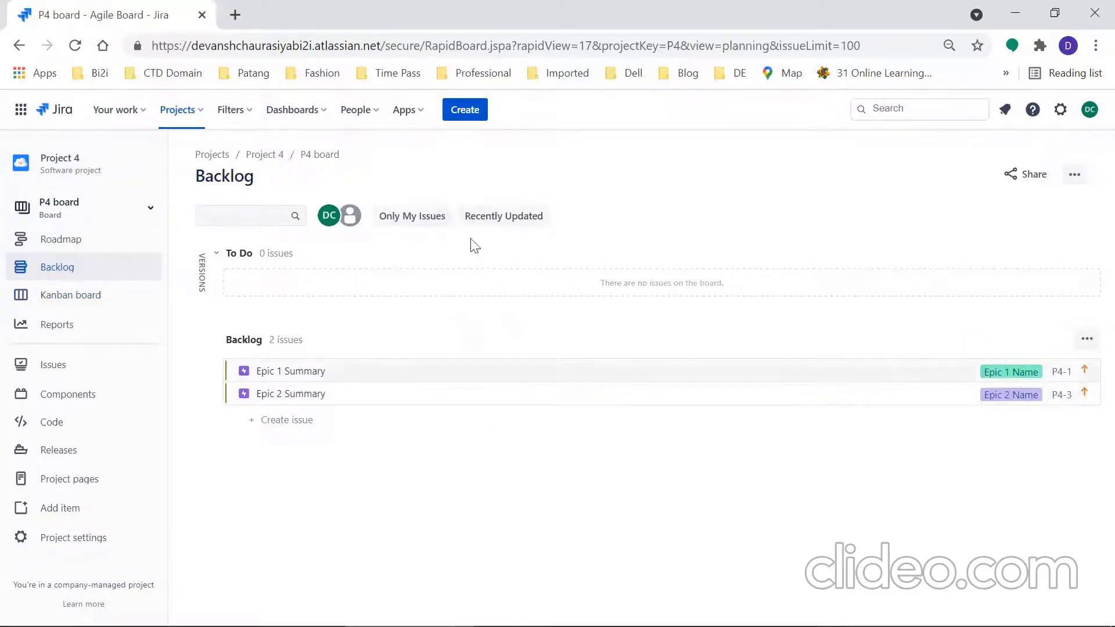
# Step: Create a Story issue in Project 4 with the summary "Story 1 Summary"
pyautogui.click(463, 108)
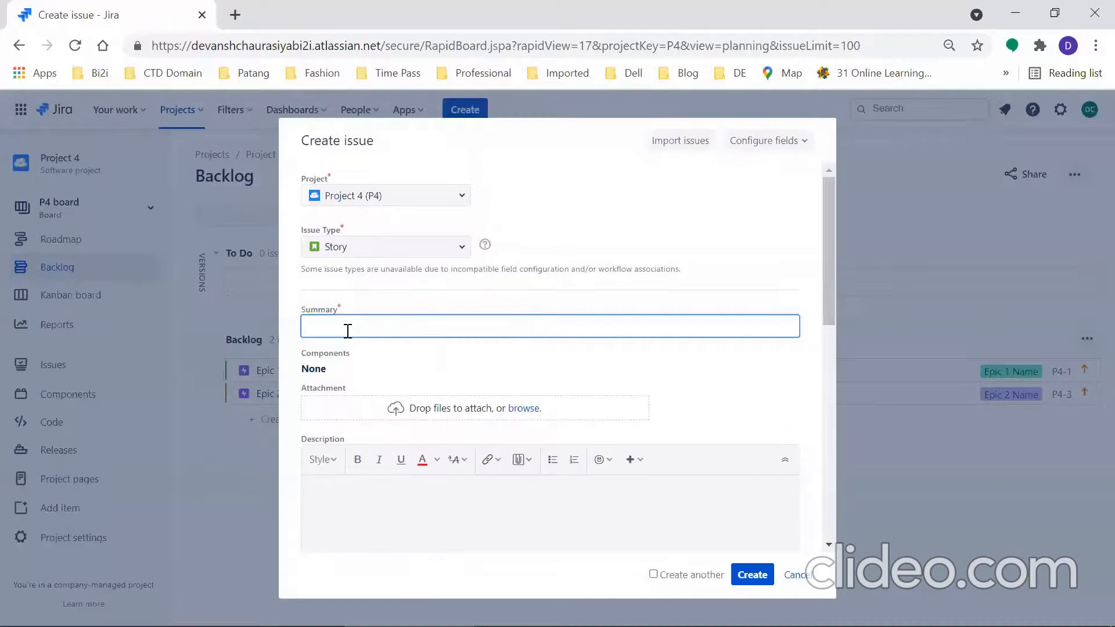
pyautogui.write('Story 1 Summary')
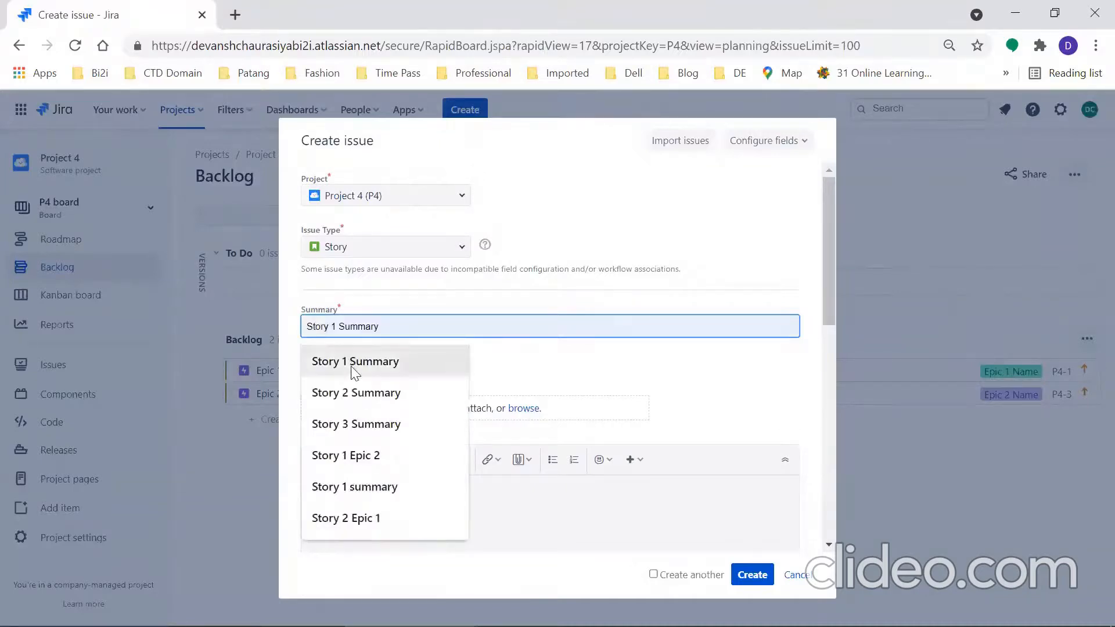
pyautogui.click(351, 364)
pyautogui.click(752, 576)
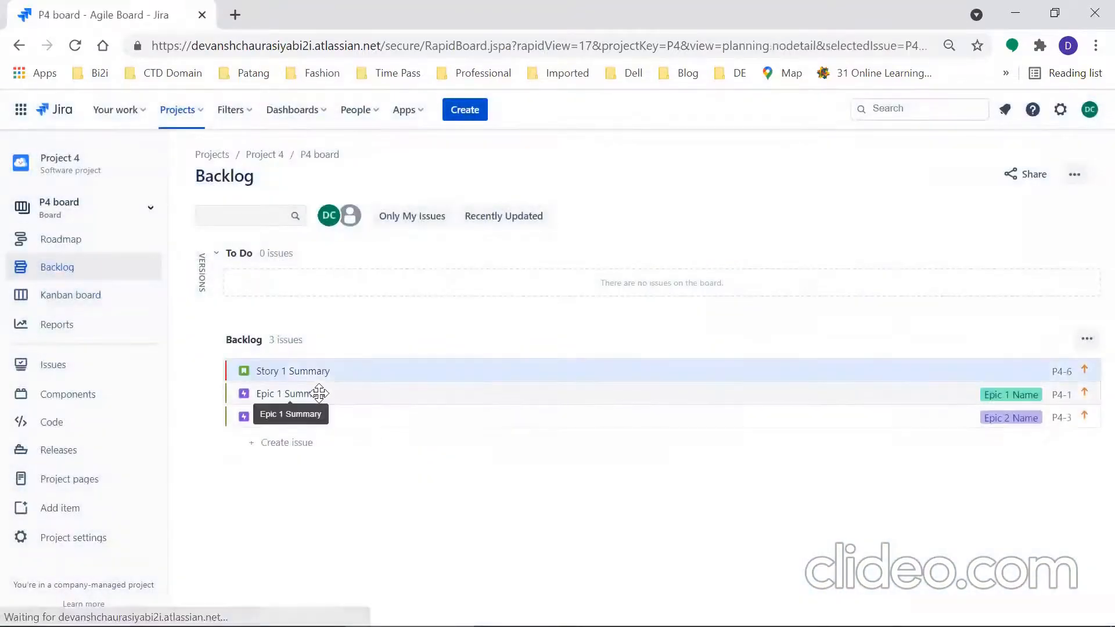
# Step: Open the details of Story 1 Summary with all fields shown and set its original estimate to 5m
pyautogui.click(331, 370)
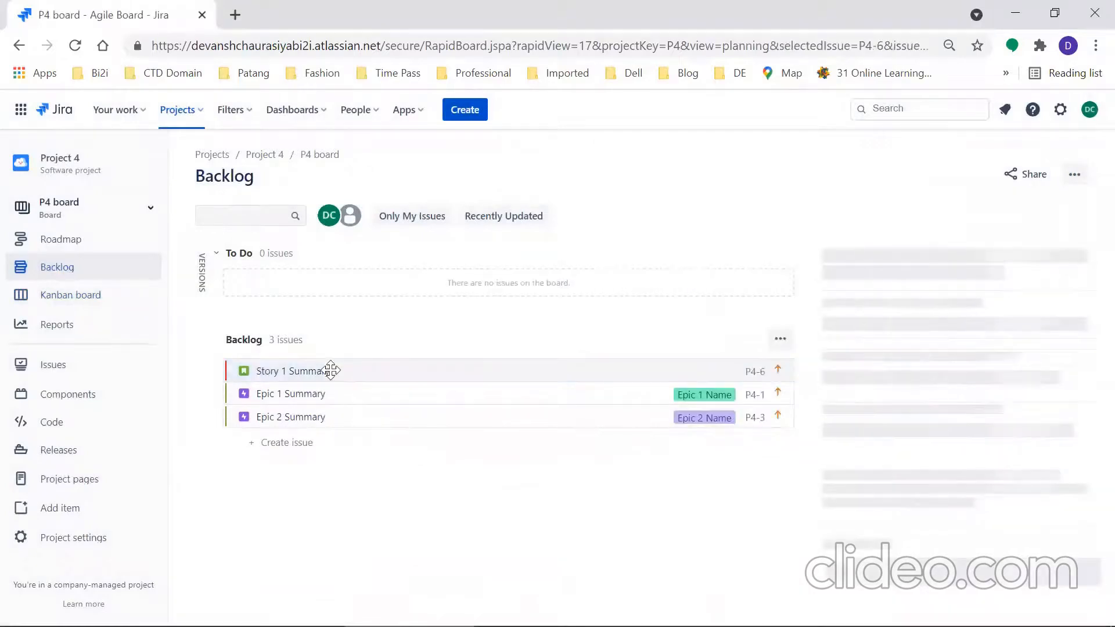
pyautogui.scroll(-3, 1091, 371)
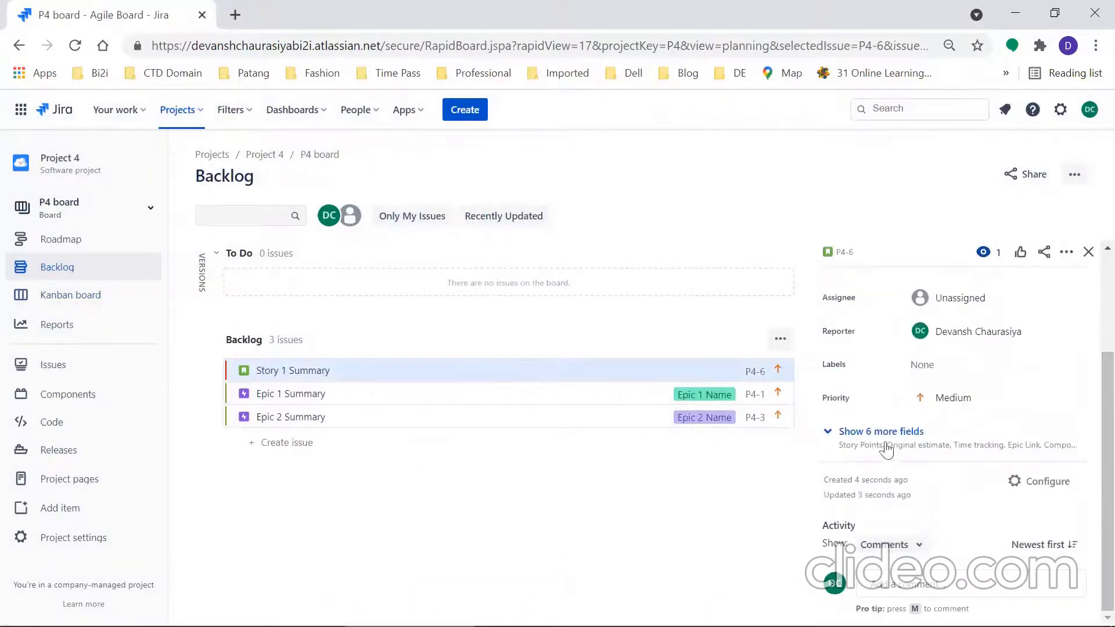
pyautogui.click(1086, 430)
pyautogui.scroll(1, 1089, 395)
pyautogui.scroll(-3, 1090, 441)
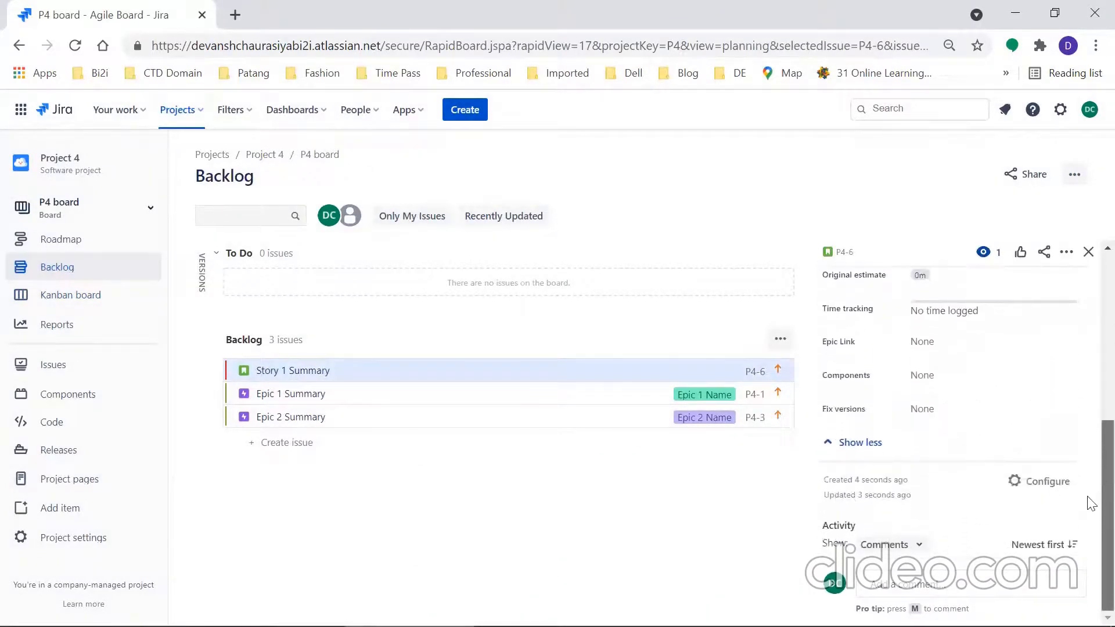
pyautogui.scroll(1, 1040, 418)
pyautogui.click(946, 299)
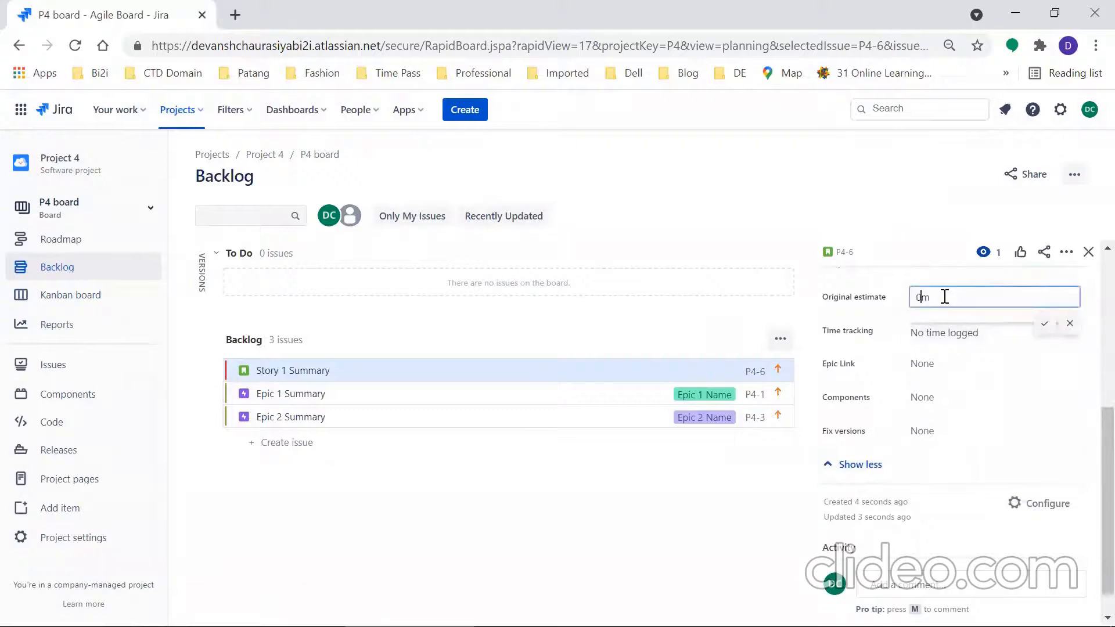
pyautogui.click(1044, 323)
# Step: Set the epic link of Story 1 Summary to "Epic 1 Name"
pyautogui.scroll(-1, 1091, 436)
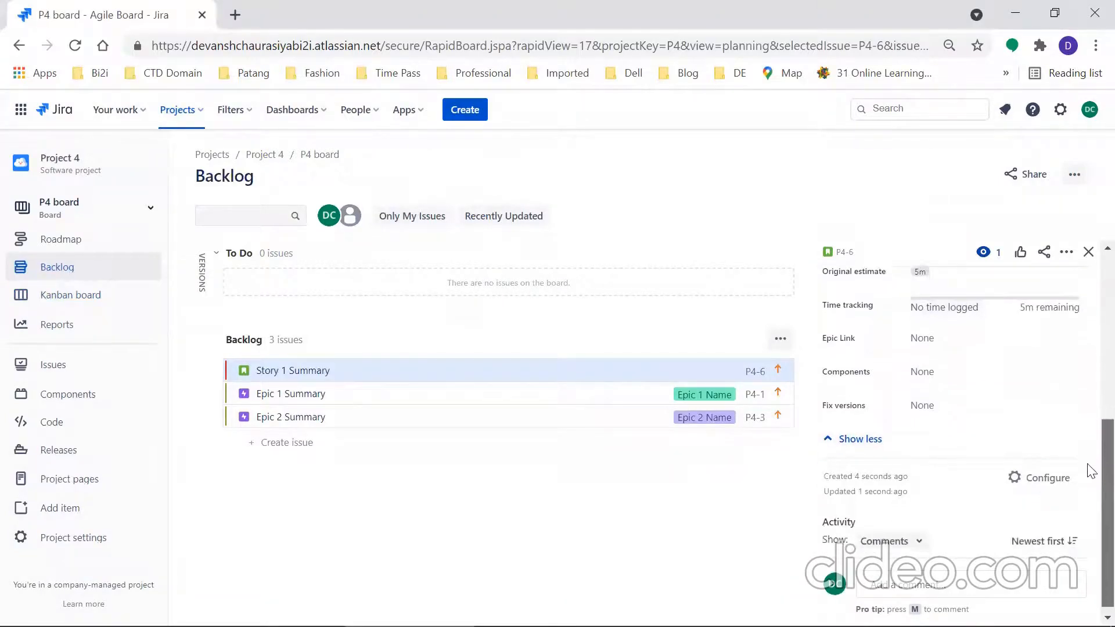
pyautogui.click(951, 344)
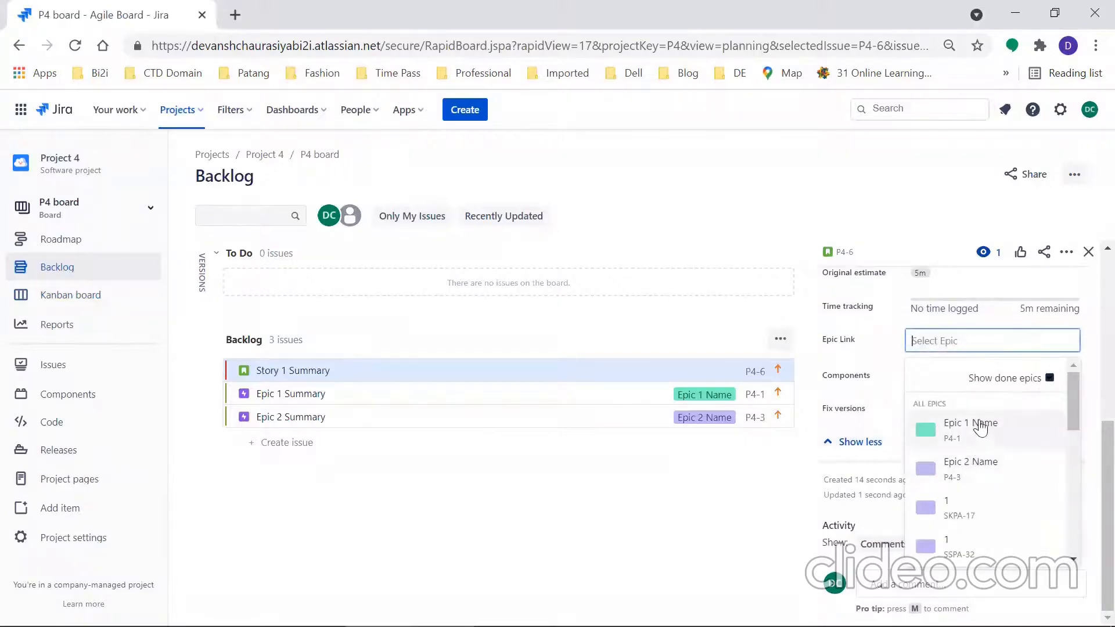
pyautogui.click(1021, 431)
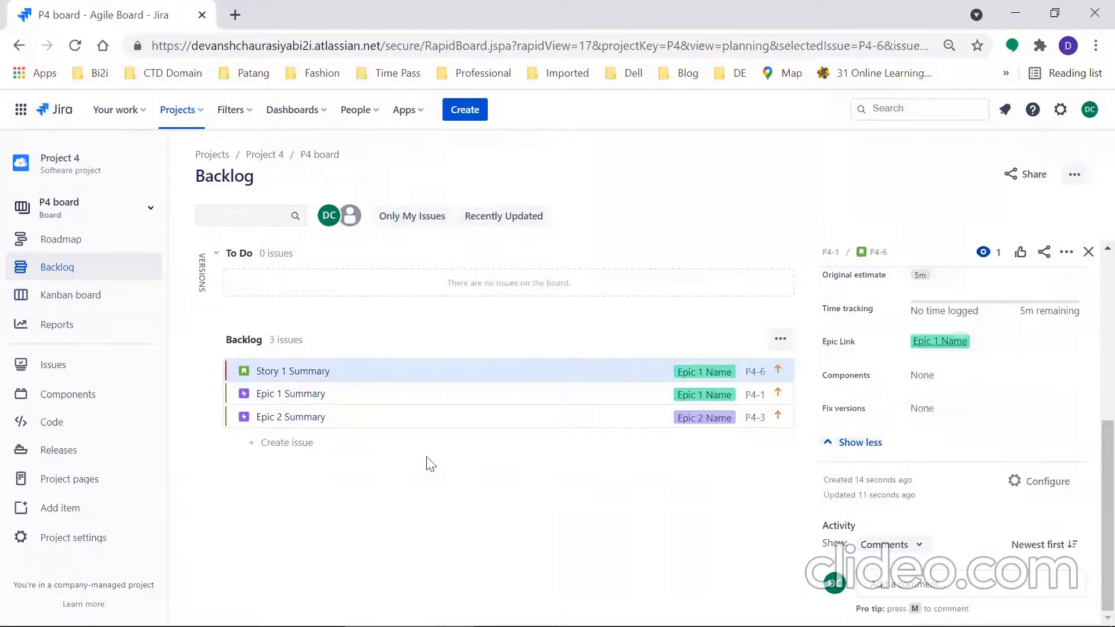
# Step: Create a Story issue with the summary "Story 2 Summary" and its epic link set to "Epic 2 Name"
pyautogui.click(465, 110)
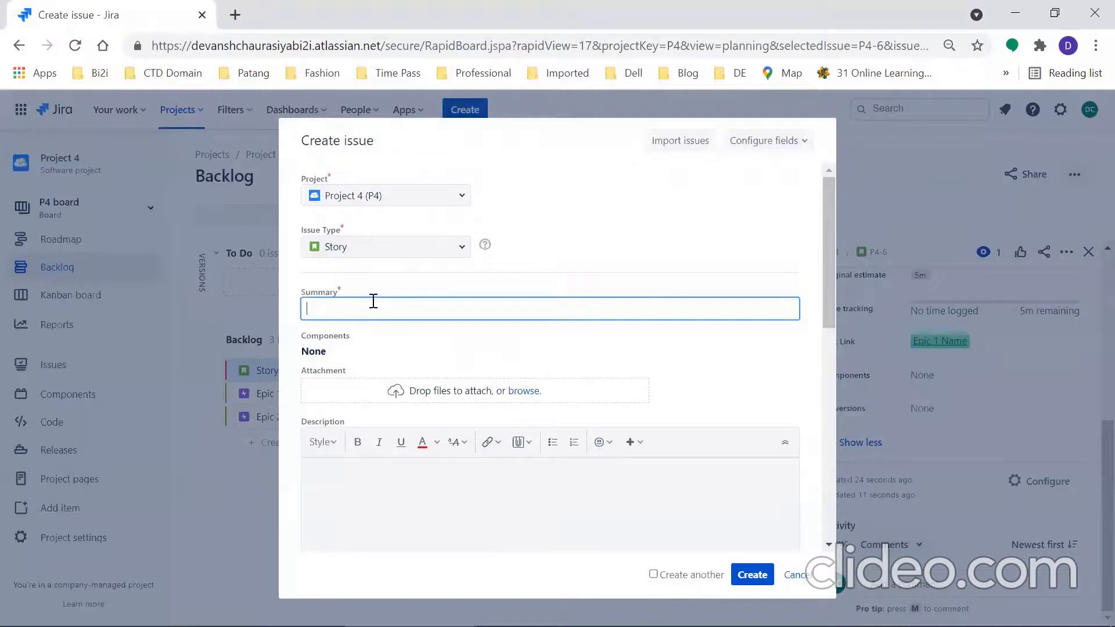
pyautogui.write('sto')
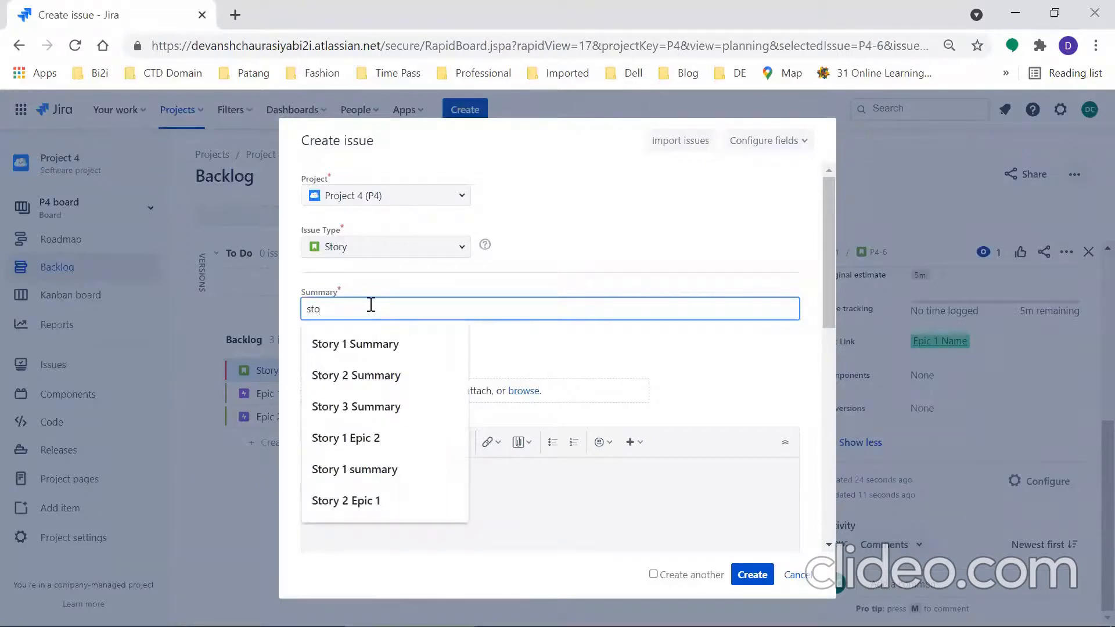
pyautogui.click(356, 376)
pyautogui.click(411, 510)
pyautogui.moveTo(819, 299); pyautogui.dragTo(751, 548)
pyautogui.click(364, 498)
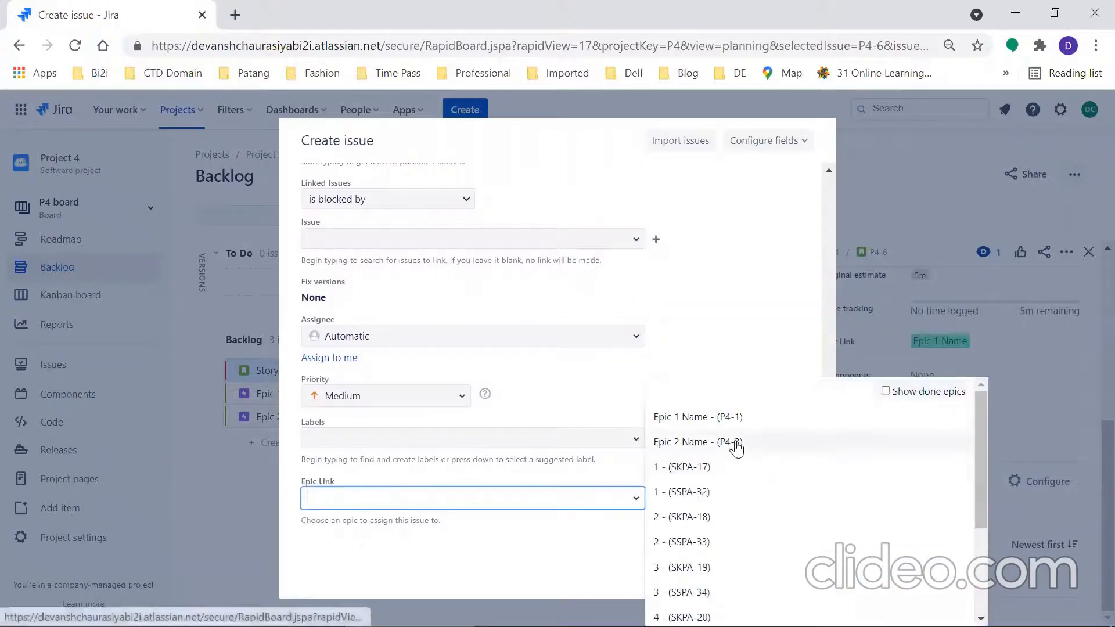
pyautogui.click(736, 447)
pyautogui.click(755, 576)
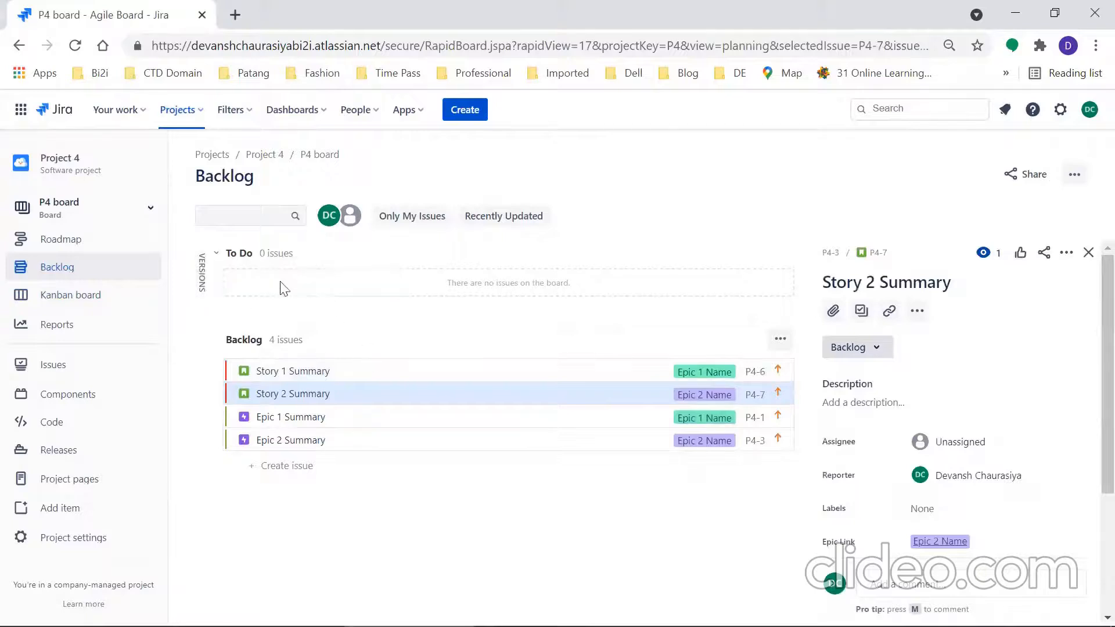
# Step: Open the project's Roadmap and expand Epic 1 Summary and Epic 2 Summary to examine their child stories
pyautogui.click(76, 242)
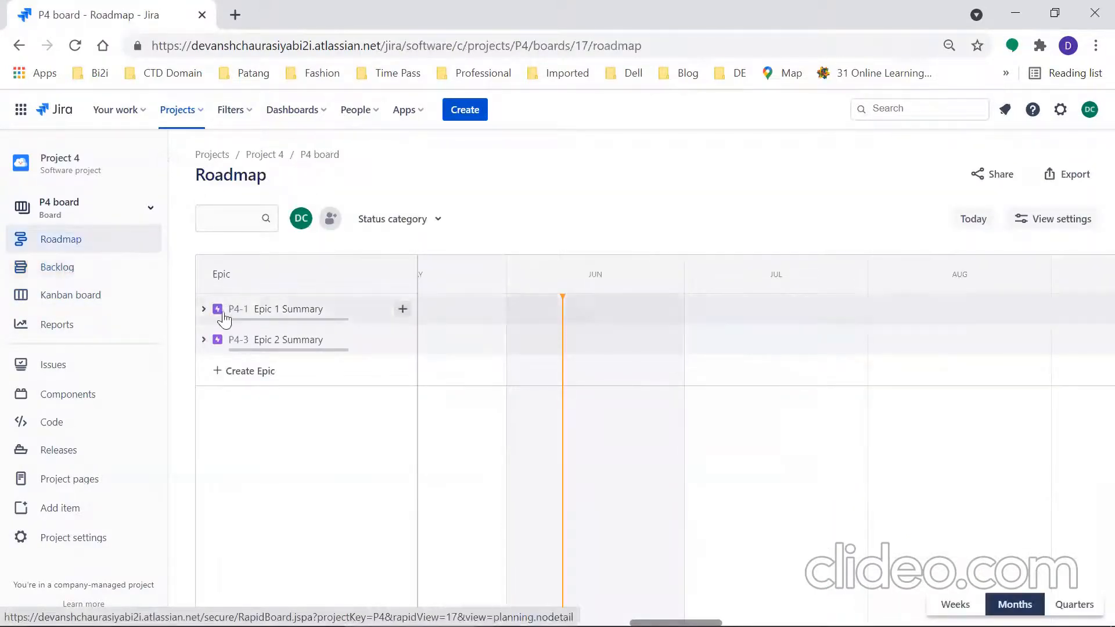
pyautogui.click(204, 310)
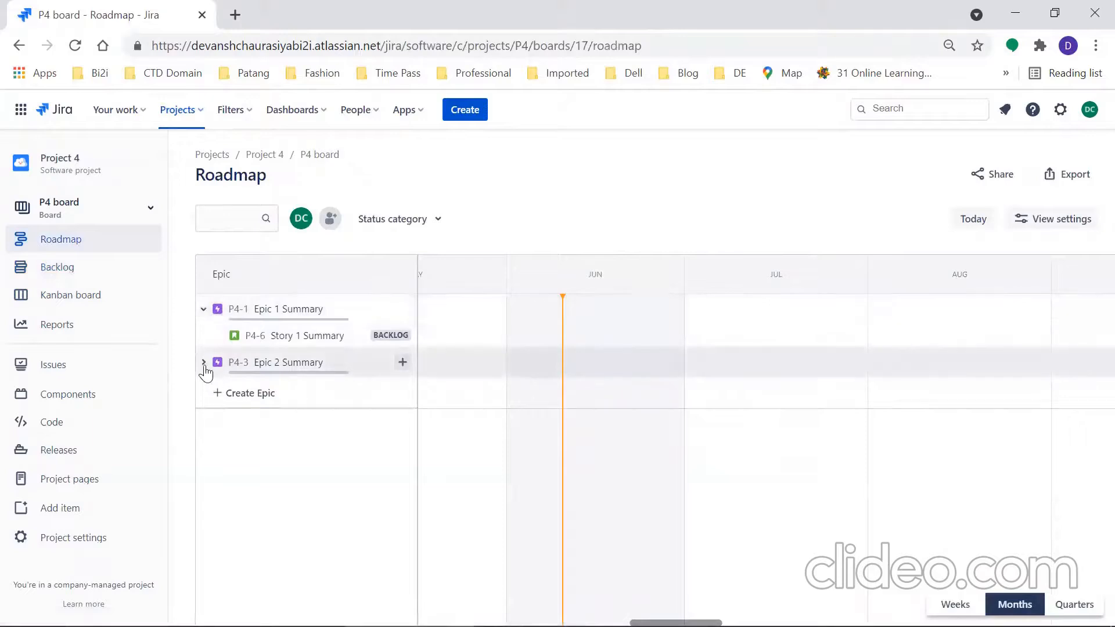
pyautogui.click(204, 362)
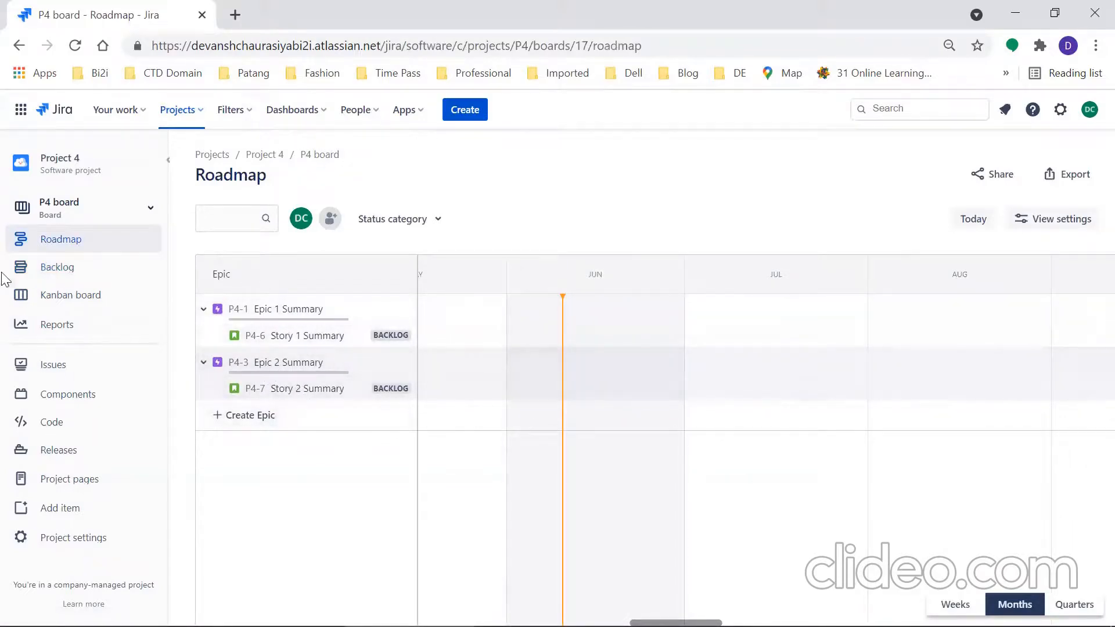
# Step: Reorder the issues on the Backlog page so each epic sits directly above its own story, and close the issue details
pyautogui.click(63, 281)
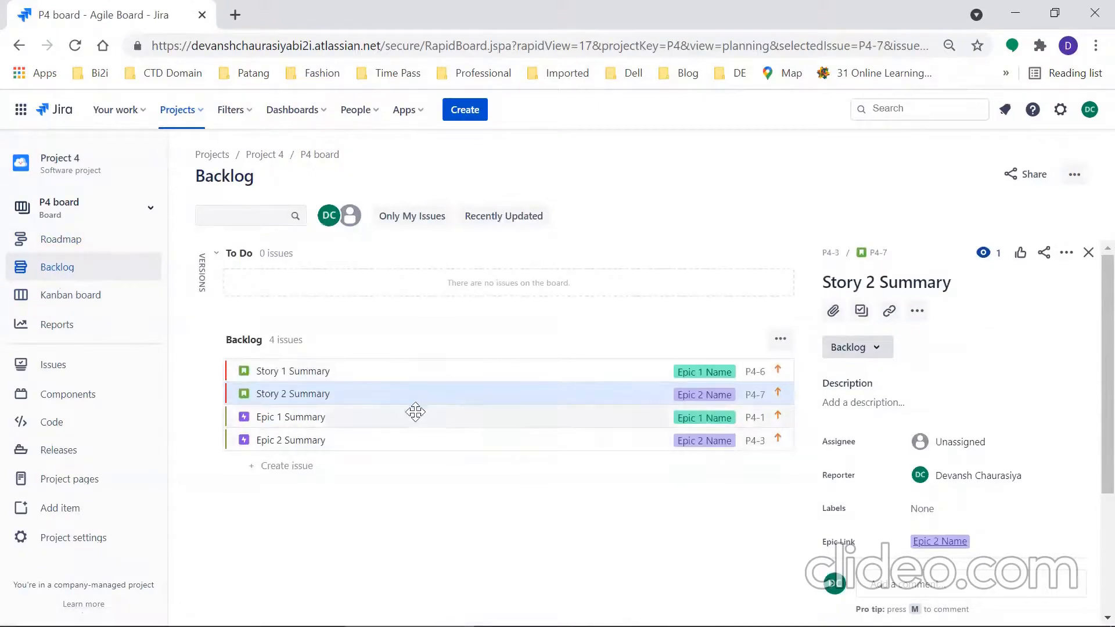
pyautogui.moveTo(369, 418); pyautogui.dragTo(369, 367)
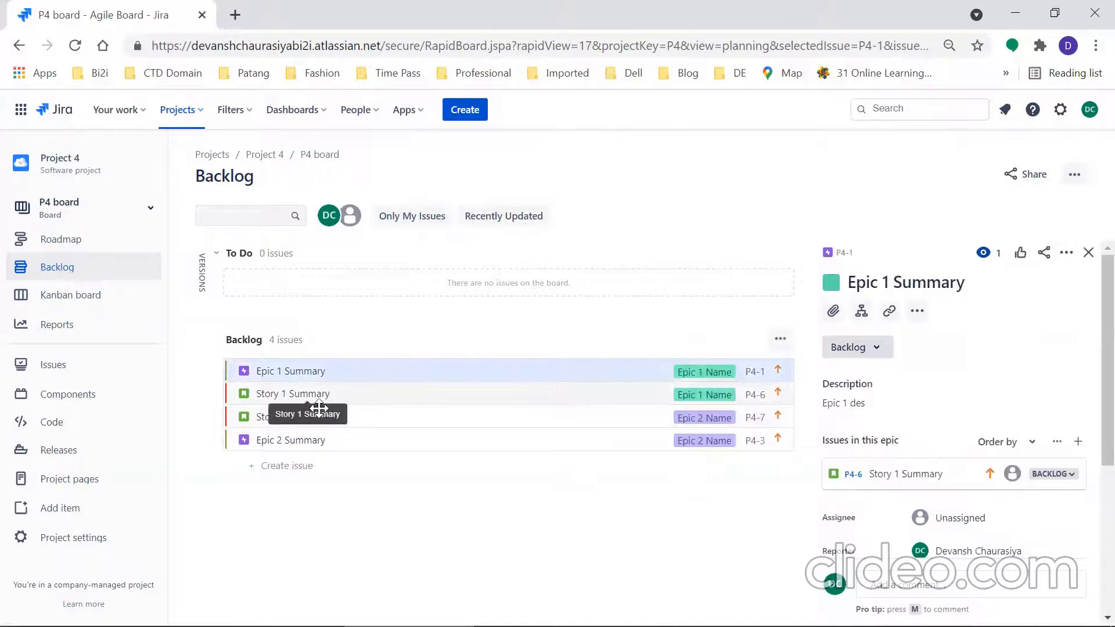
pyautogui.moveTo(309, 445); pyautogui.dragTo(312, 417)
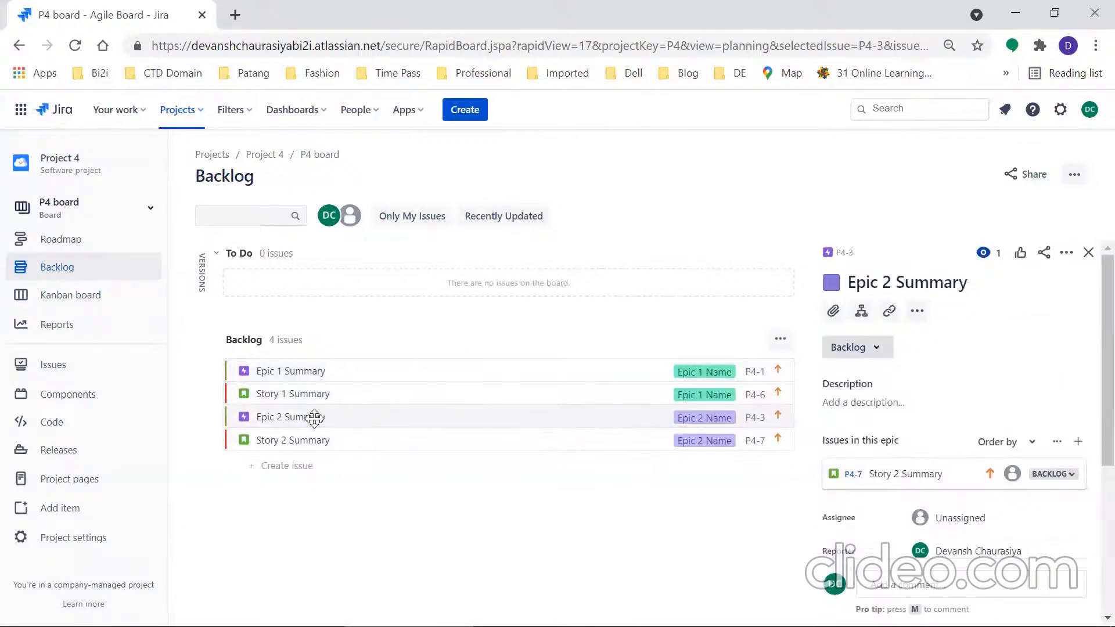
pyautogui.click(1088, 252)
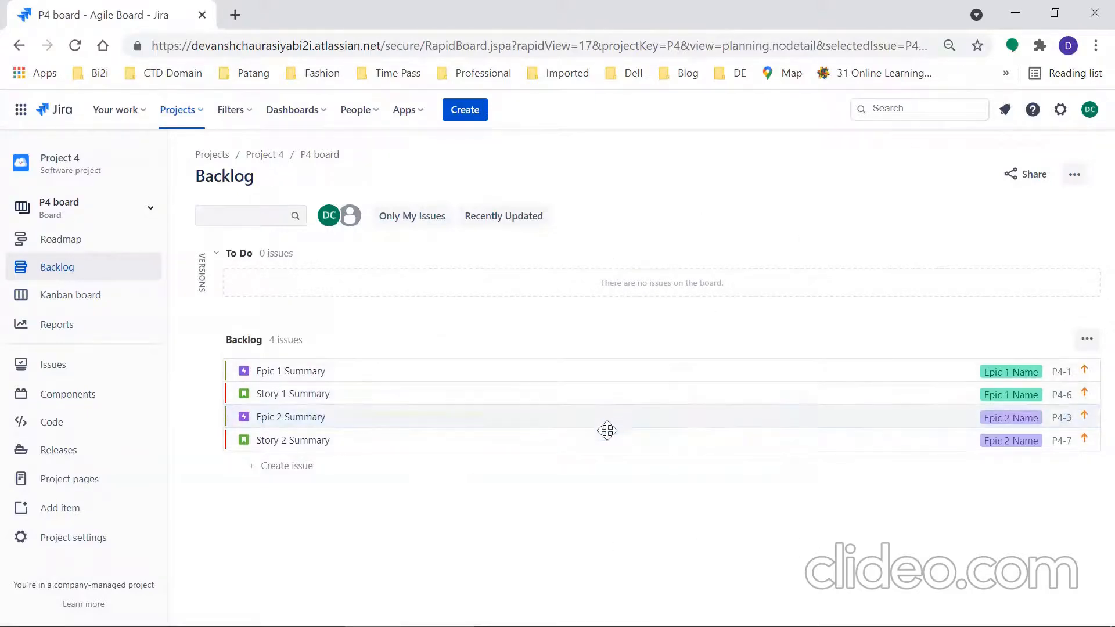
# Step: Check the Kanban board for issues and return to the Backlog page
pyautogui.click(88, 299)
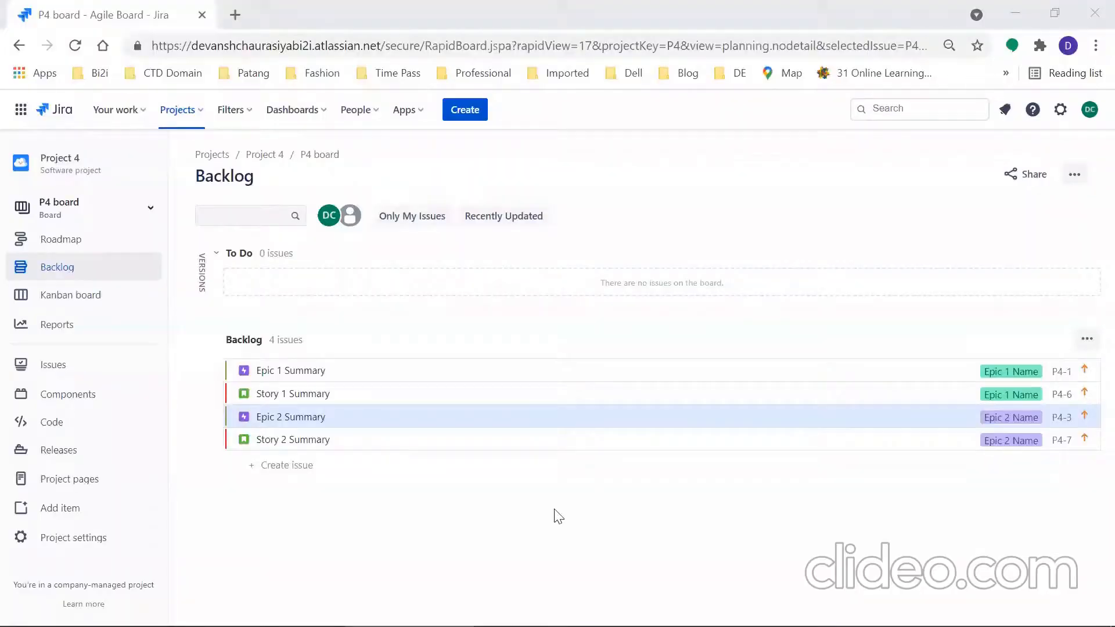
pyautogui.click(558, 516)
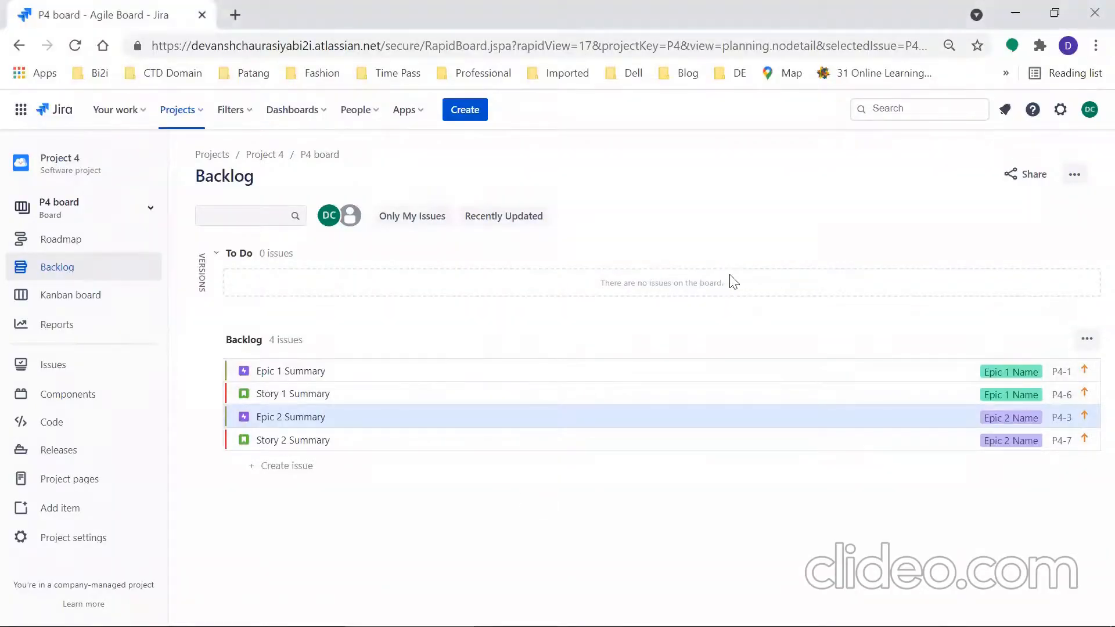
pyautogui.click(64, 296)
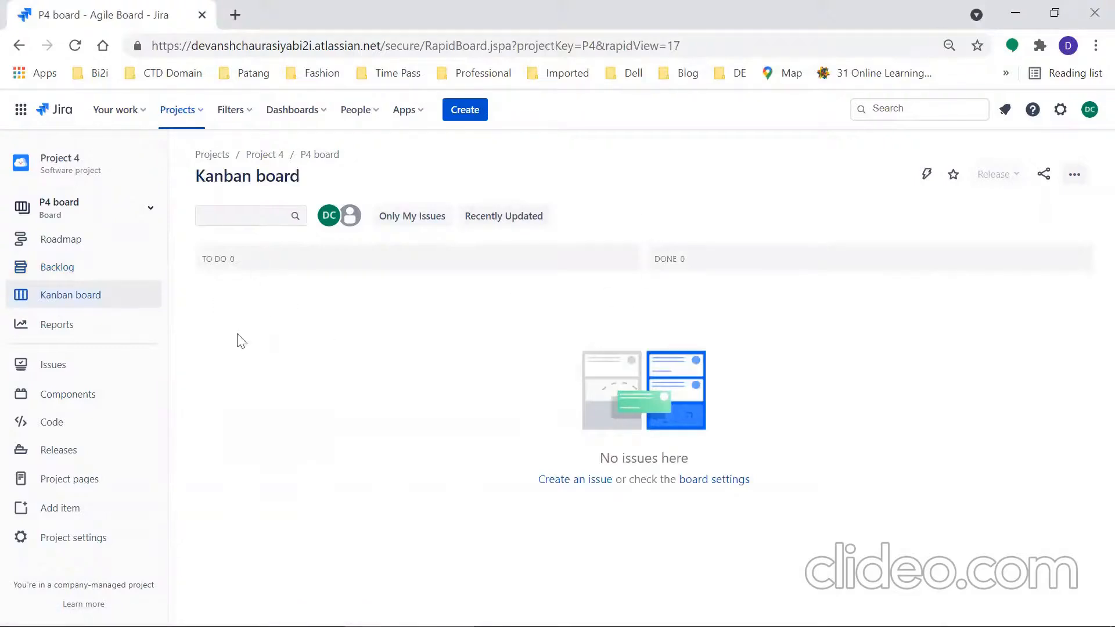
pyautogui.click(46, 268)
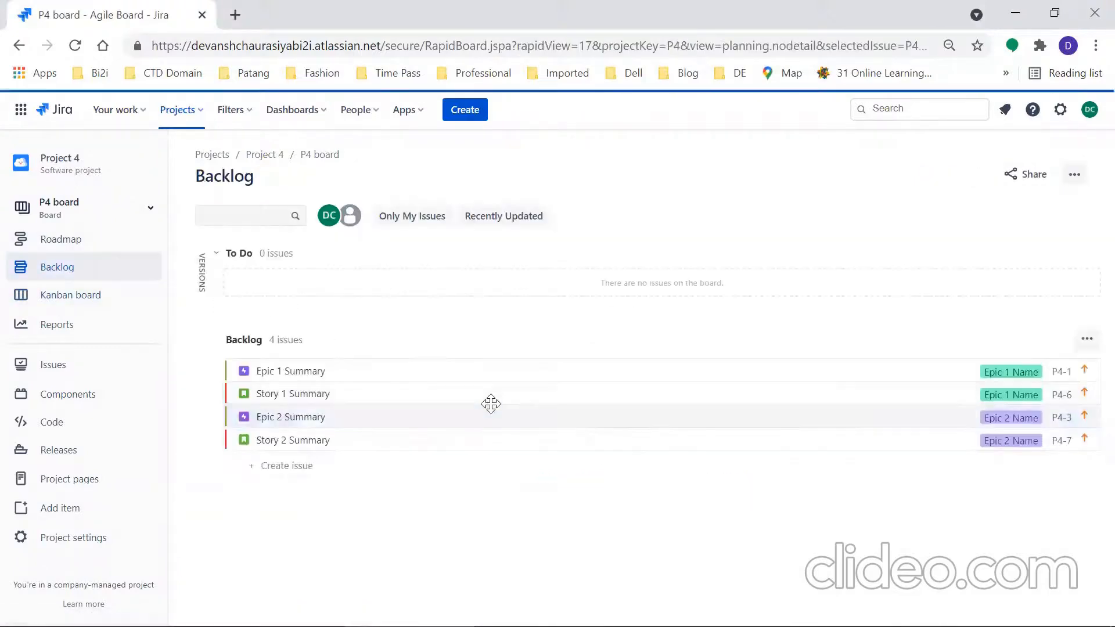
# Step: Move Epic 1 Summary, Story 1 Summary, Epic 2 Summary and Story 2 Summary from the Backlog into To Do, keeping that order
pyautogui.moveTo(459, 371); pyautogui.dragTo(465, 279)
pyautogui.moveTo(430, 357); pyautogui.dragTo(426, 288)
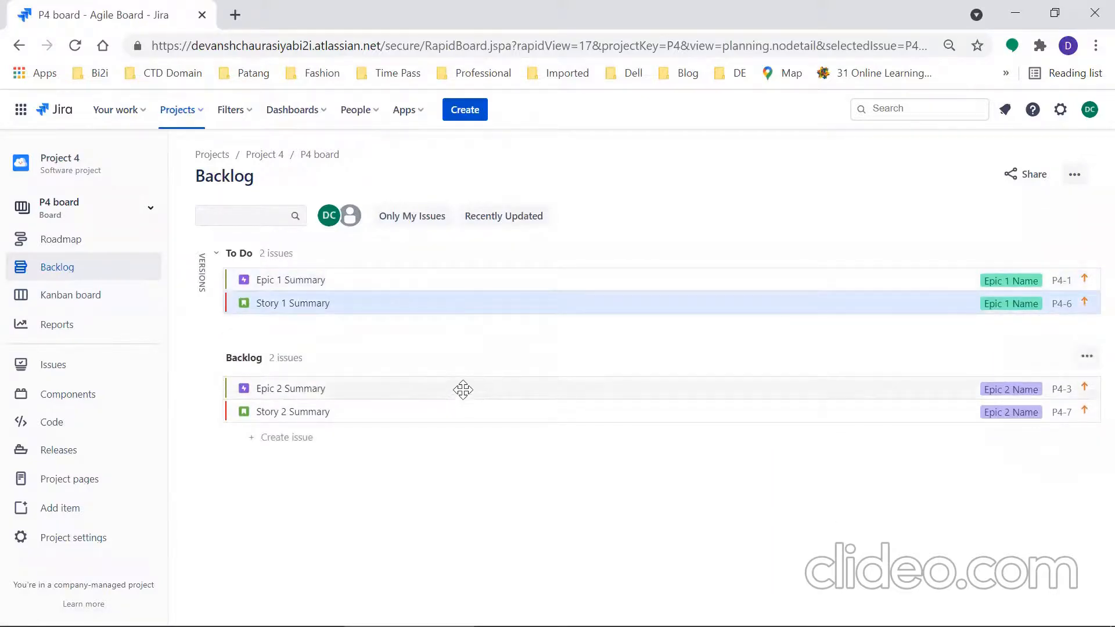
pyautogui.moveTo(463, 388); pyautogui.dragTo(461, 329)
pyautogui.moveTo(431, 410); pyautogui.dragTo(433, 335)
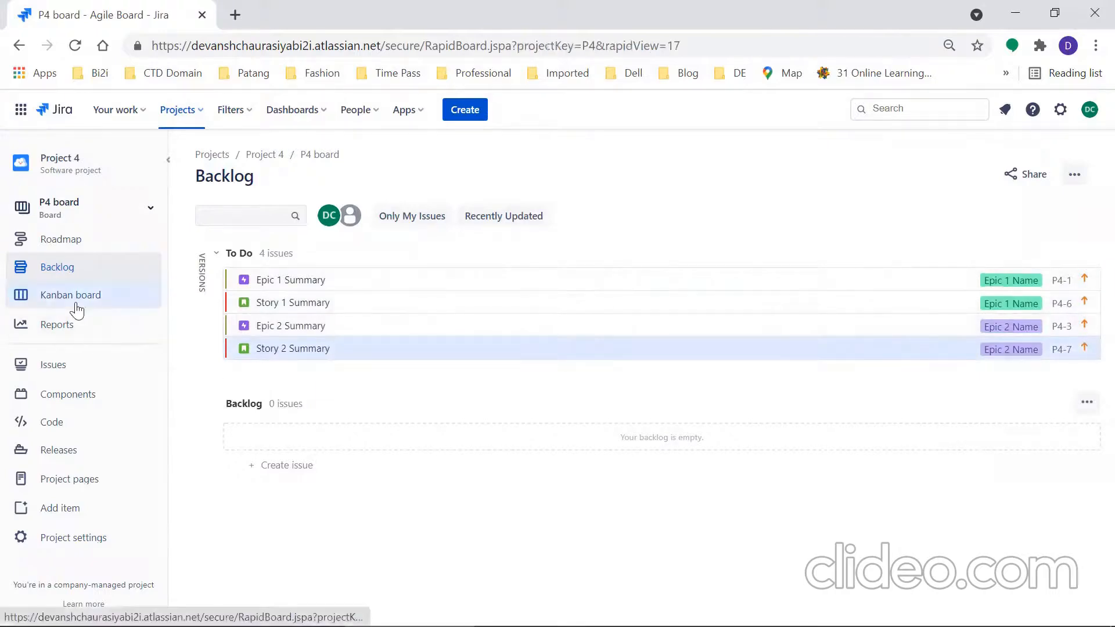
# Step: Set the P4 board's swimlanes to be based on None in the board settings and return to the Kanban board
pyautogui.click(147, 299)
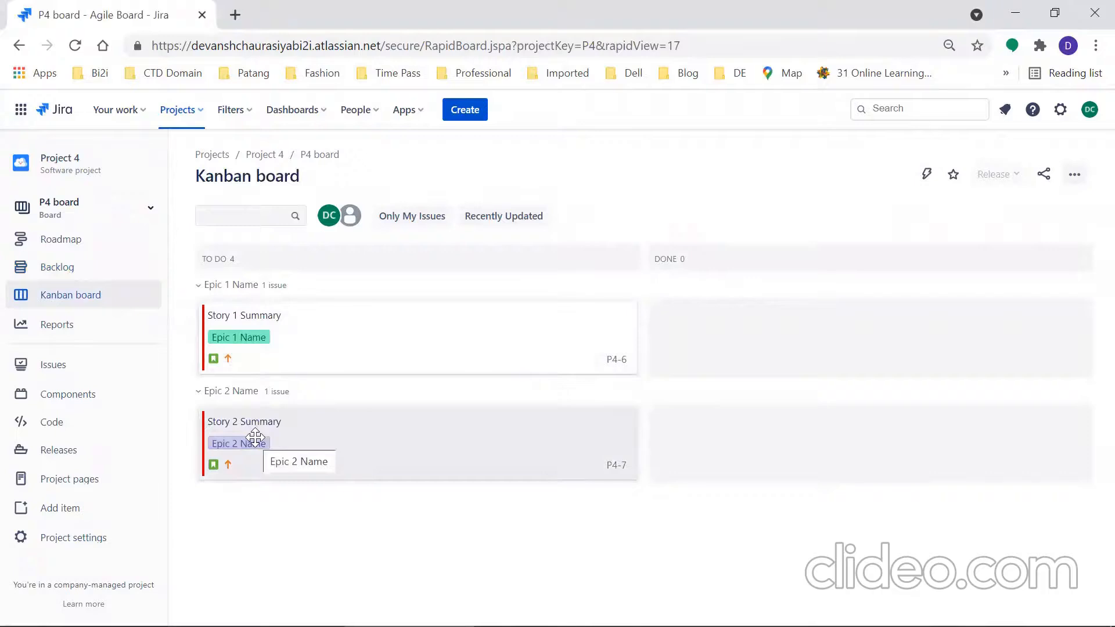
pyautogui.click(1076, 175)
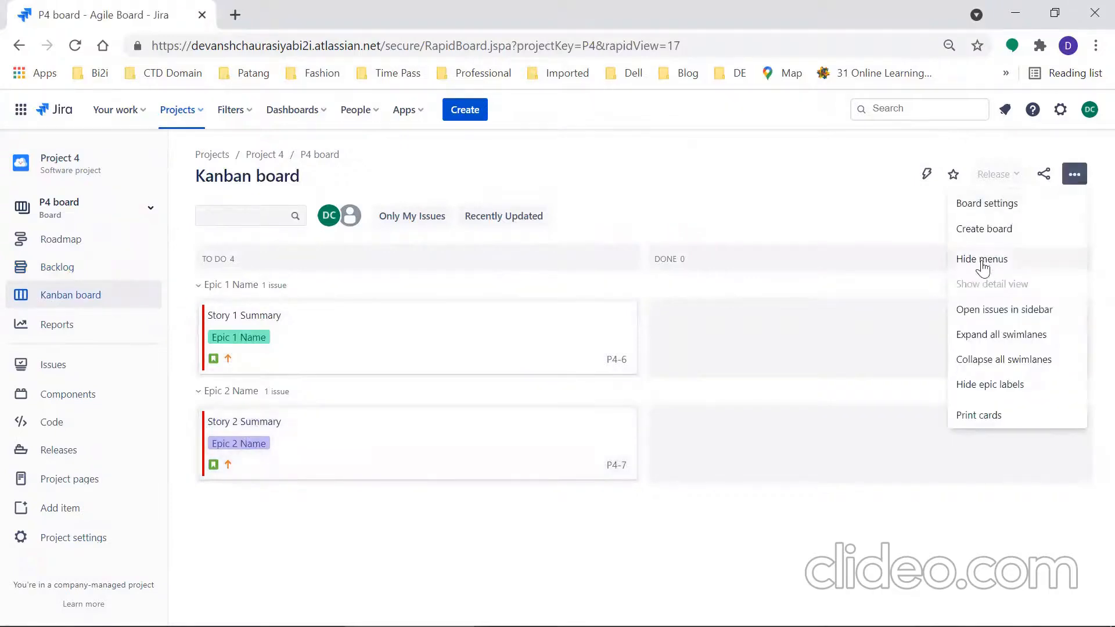
pyautogui.click(988, 203)
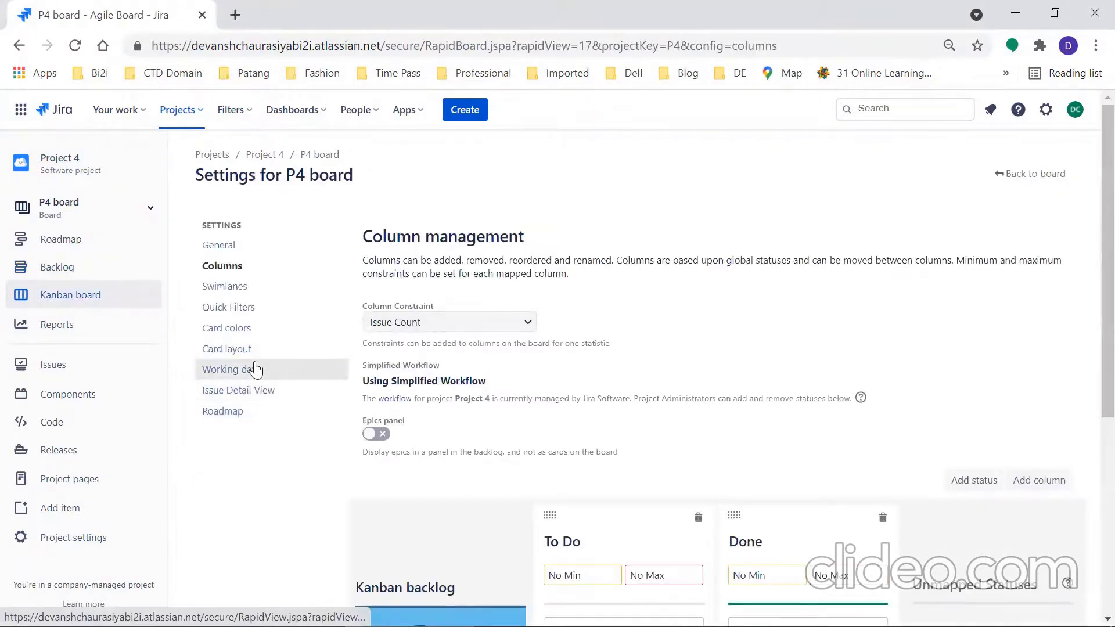
pyautogui.click(292, 280)
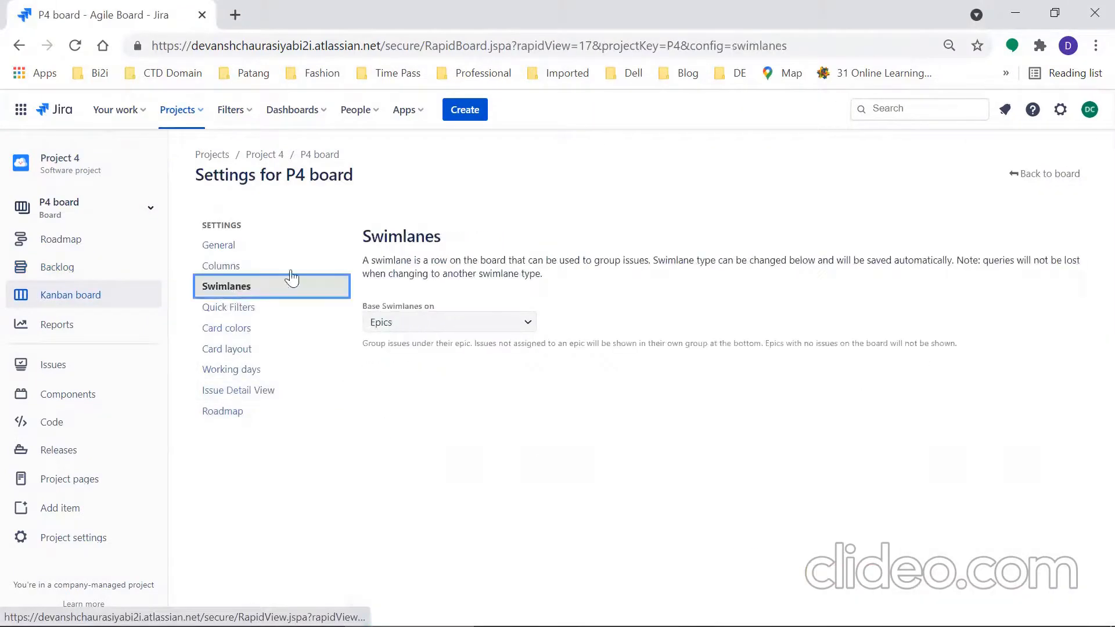
pyautogui.click(411, 322)
pyautogui.click(410, 408)
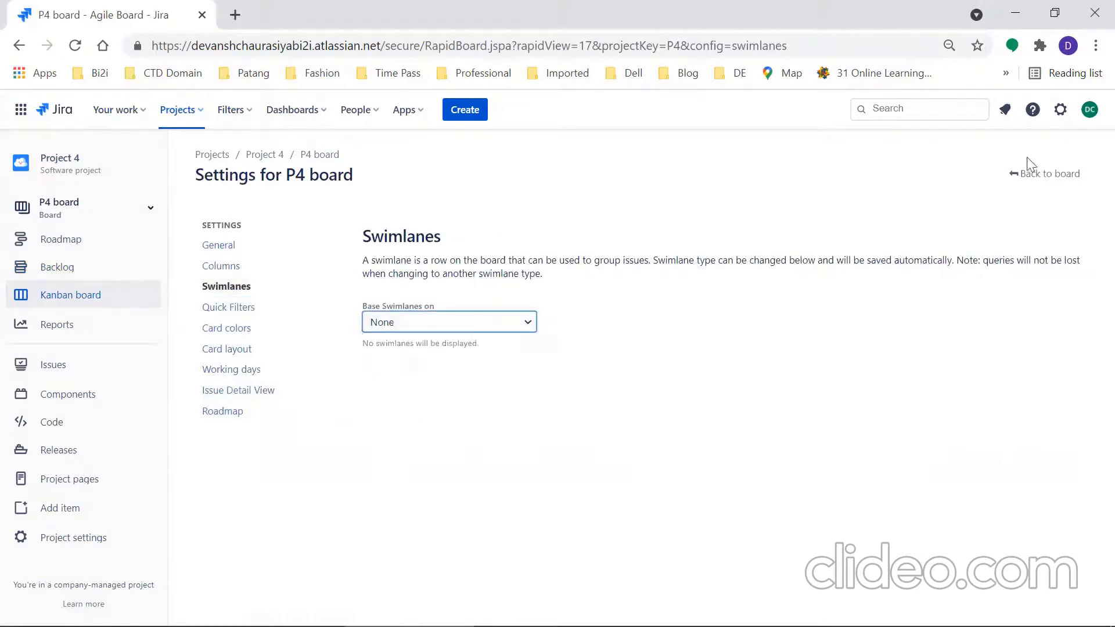
pyautogui.click(1045, 180)
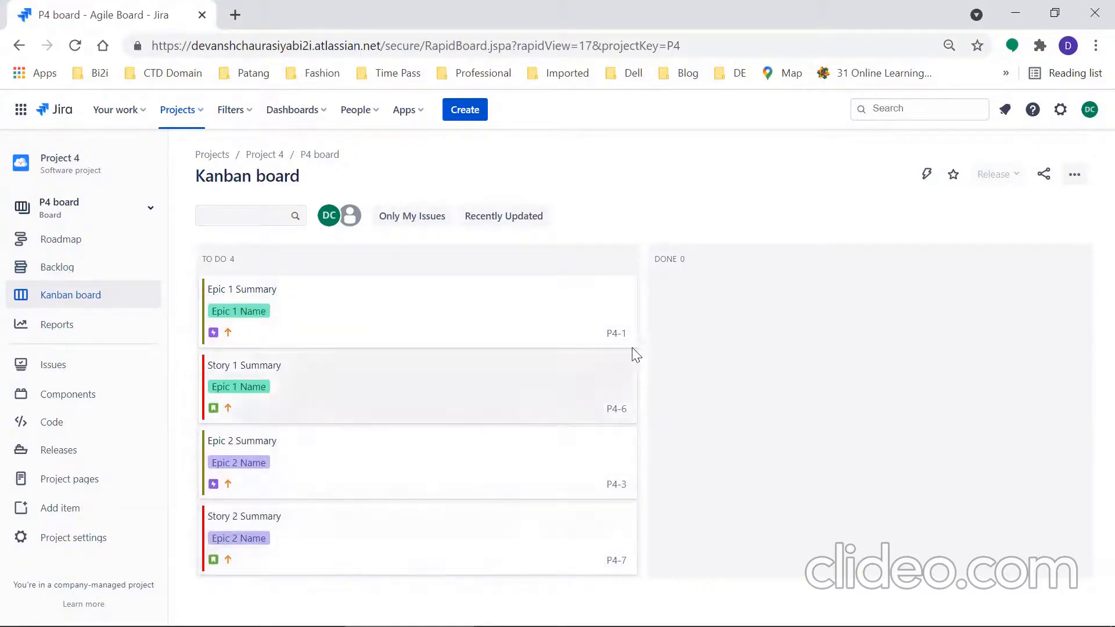
# Step: Check the status options in the details of Epic 1 Summary, close them, and move the epic to the Done column
pyautogui.moveTo(434, 318)
pyautogui.mouseDown()
pyautogui.moveTo(699, 274)
pyautogui.moveTo(876, 353)
pyautogui.moveTo(510, 312)
pyautogui.moveTo(418, 326)
pyautogui.mouseUp()
pyautogui.click(418, 326)
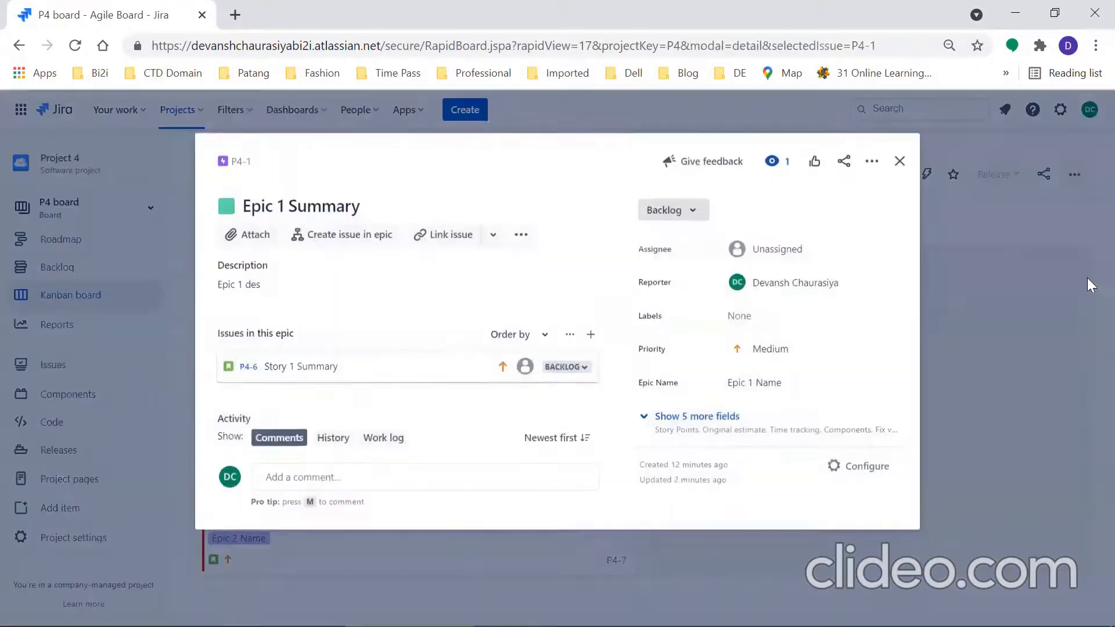
pyautogui.click(769, 211)
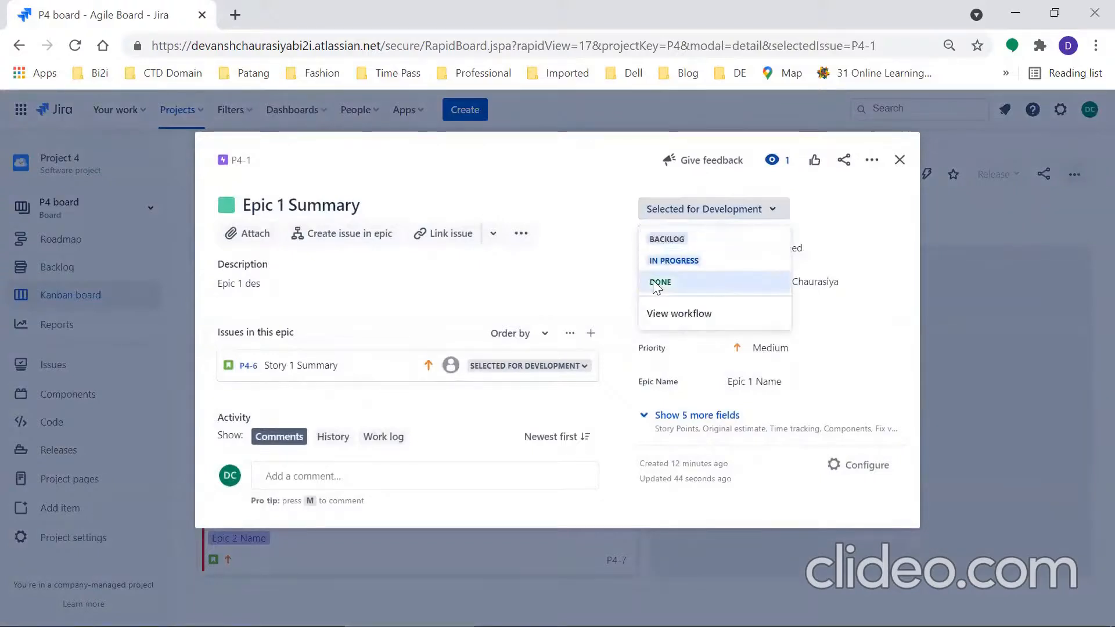
pyautogui.click(900, 160)
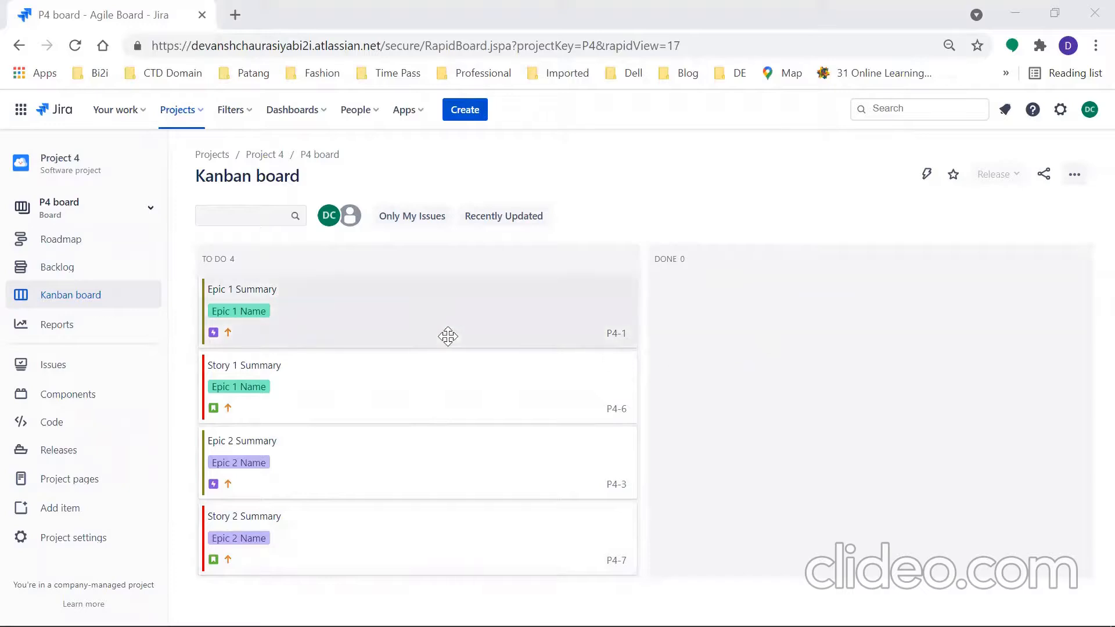
pyautogui.moveTo(384, 326); pyautogui.dragTo(842, 329)
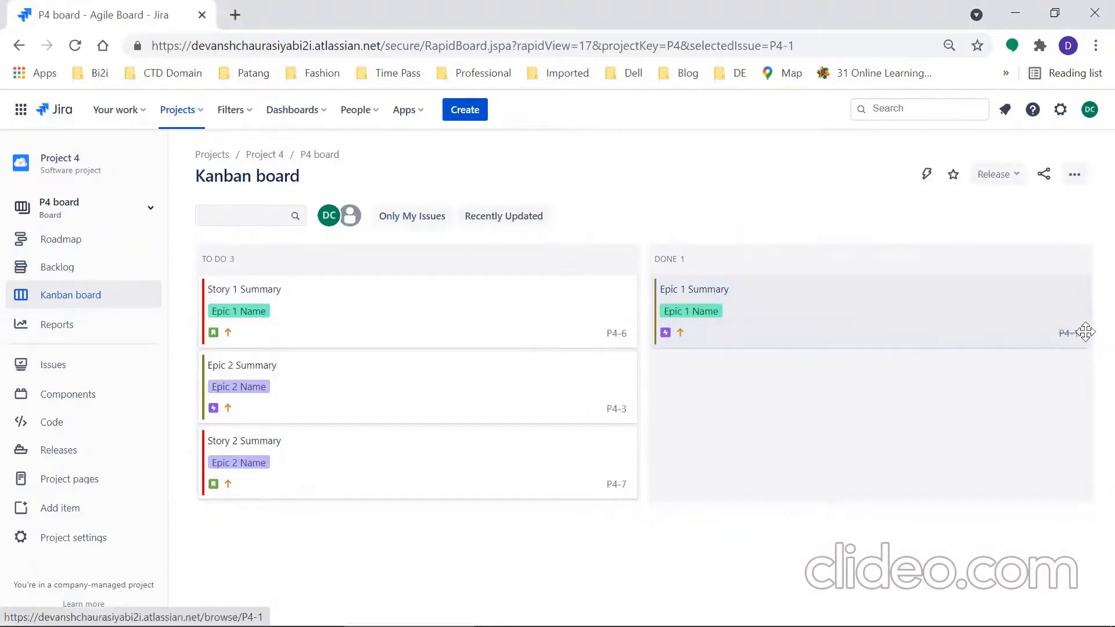
# Step: Examine all detail fields of Story 1 Summary, including Story Points and Original estimate, and close the issue without changes
pyautogui.click(429, 308)
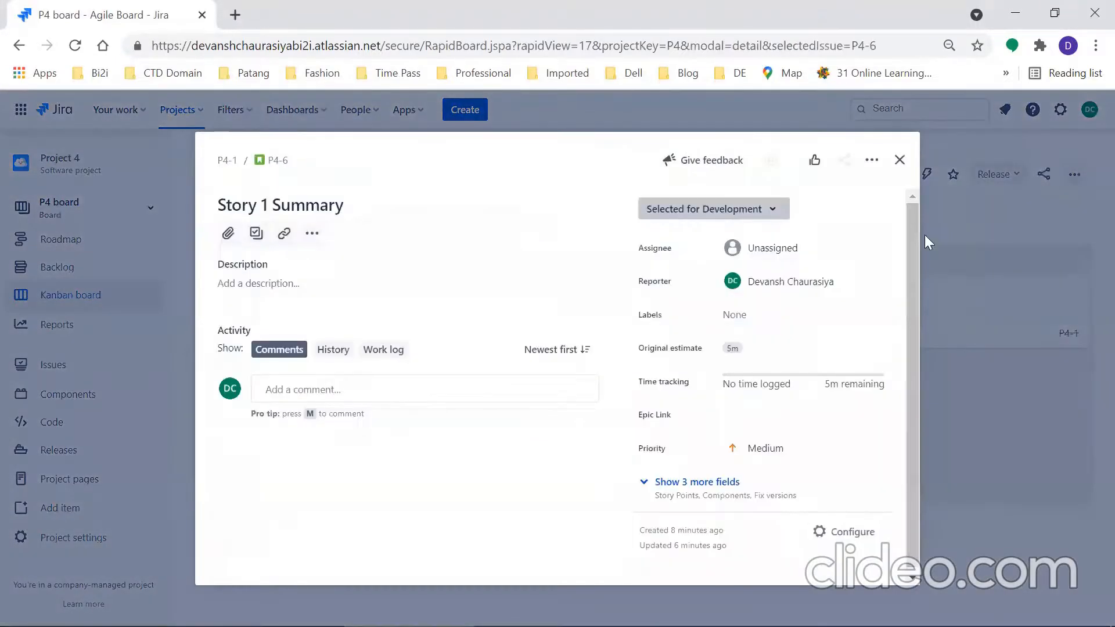
pyautogui.click(719, 475)
pyautogui.moveTo(910, 377); pyautogui.dragTo(869, 467)
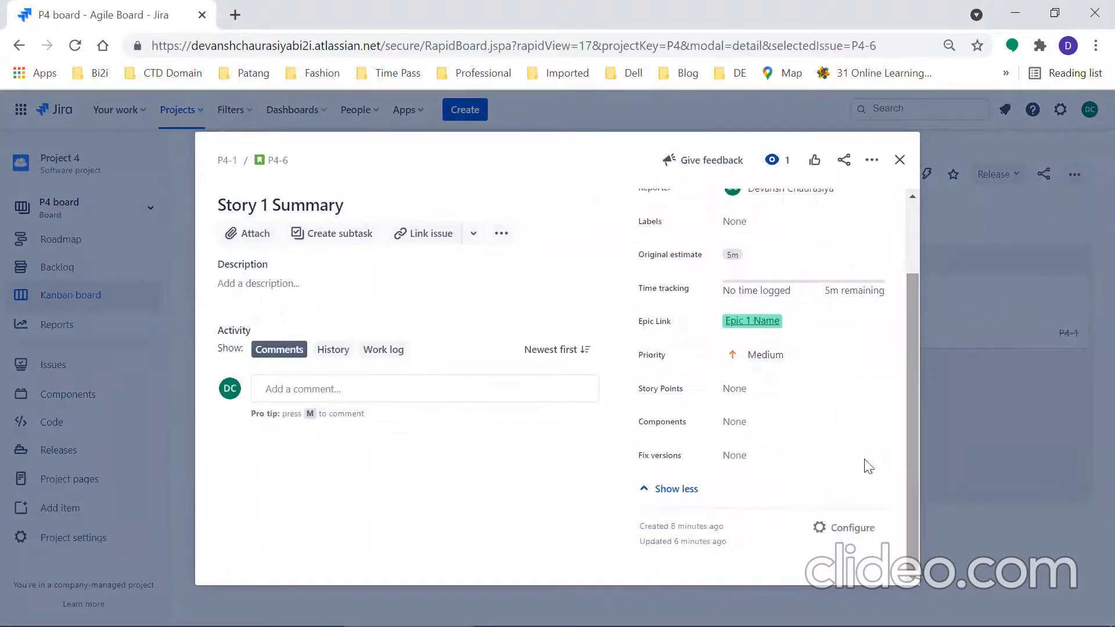
pyautogui.click(749, 388)
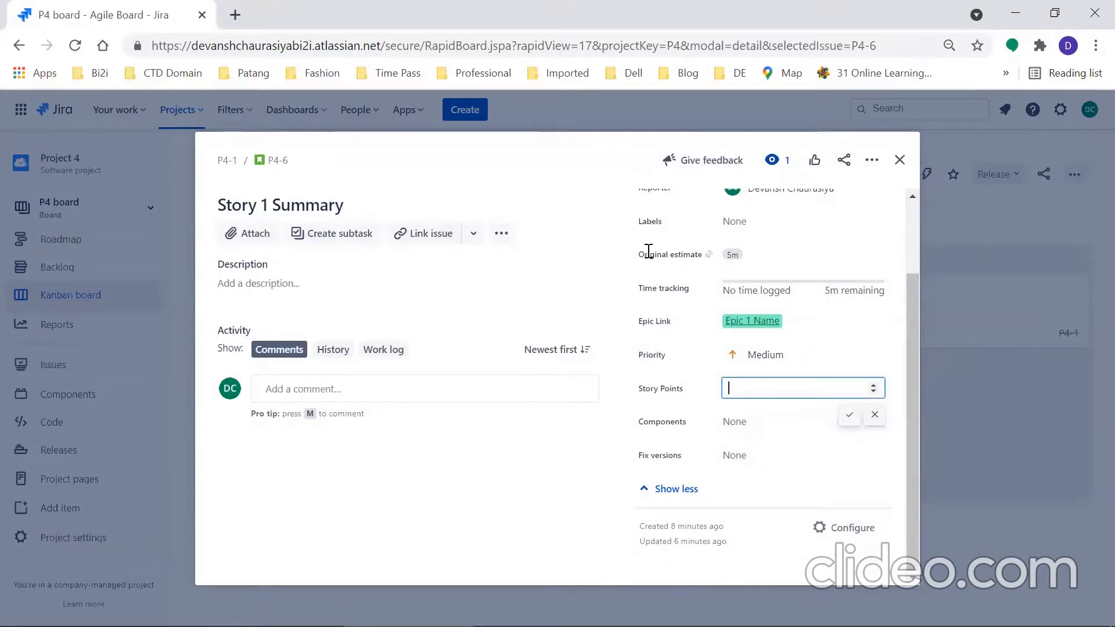
pyautogui.click(668, 270)
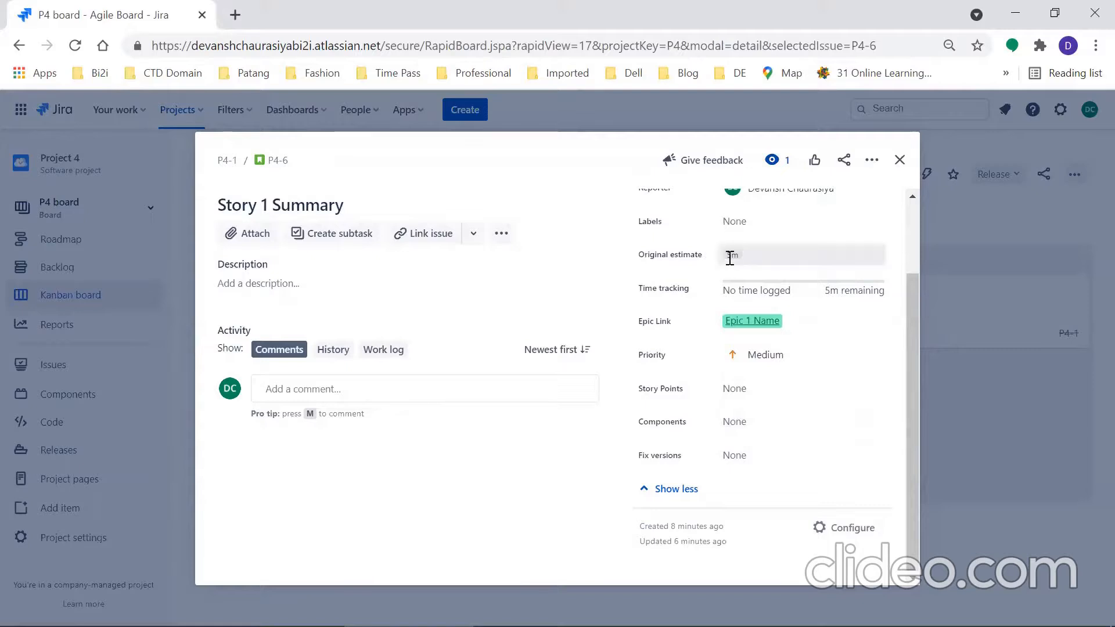
pyautogui.click(900, 162)
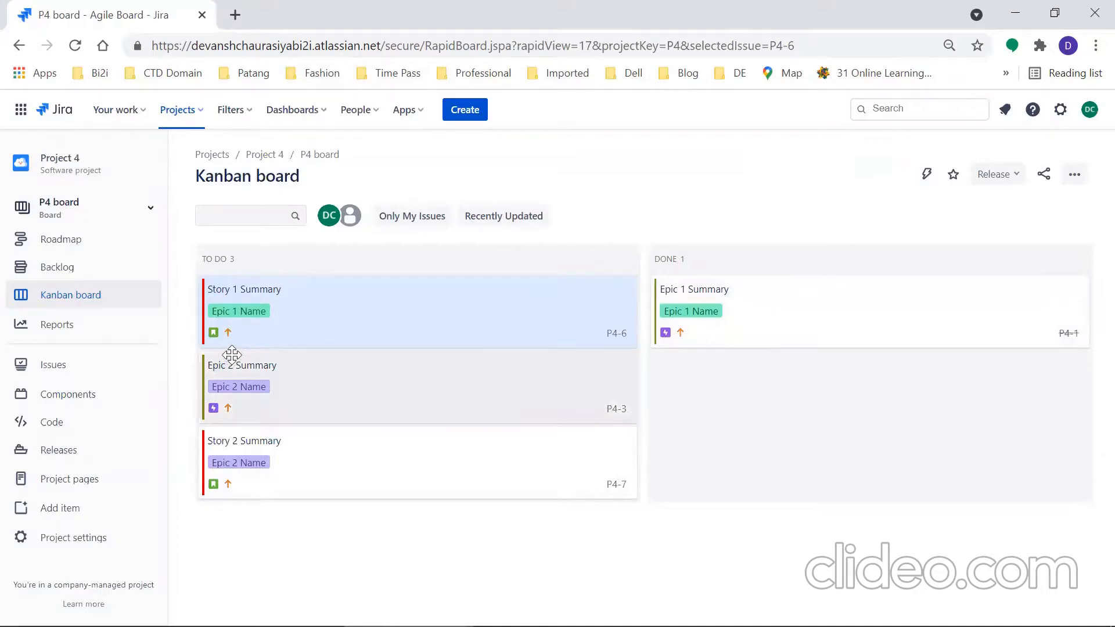
# Step: Generate a Pie Chart Report for Project 4 with Epic Status as the statistic type
pyautogui.click(76, 326)
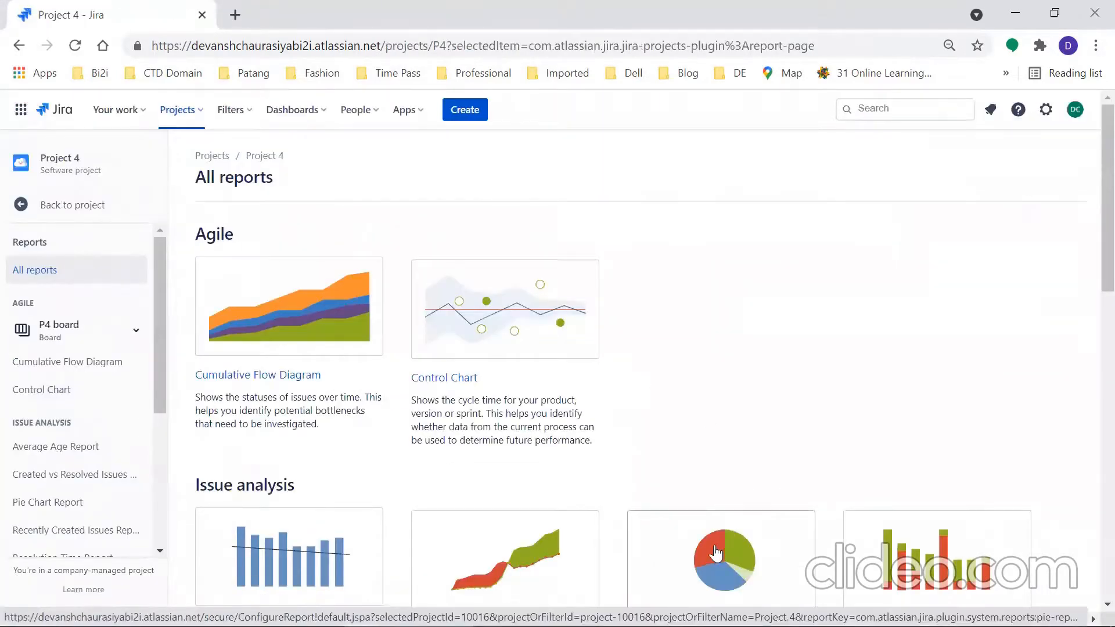
pyautogui.moveTo(1092, 241); pyautogui.dragTo(1092, 361)
pyautogui.click(719, 251)
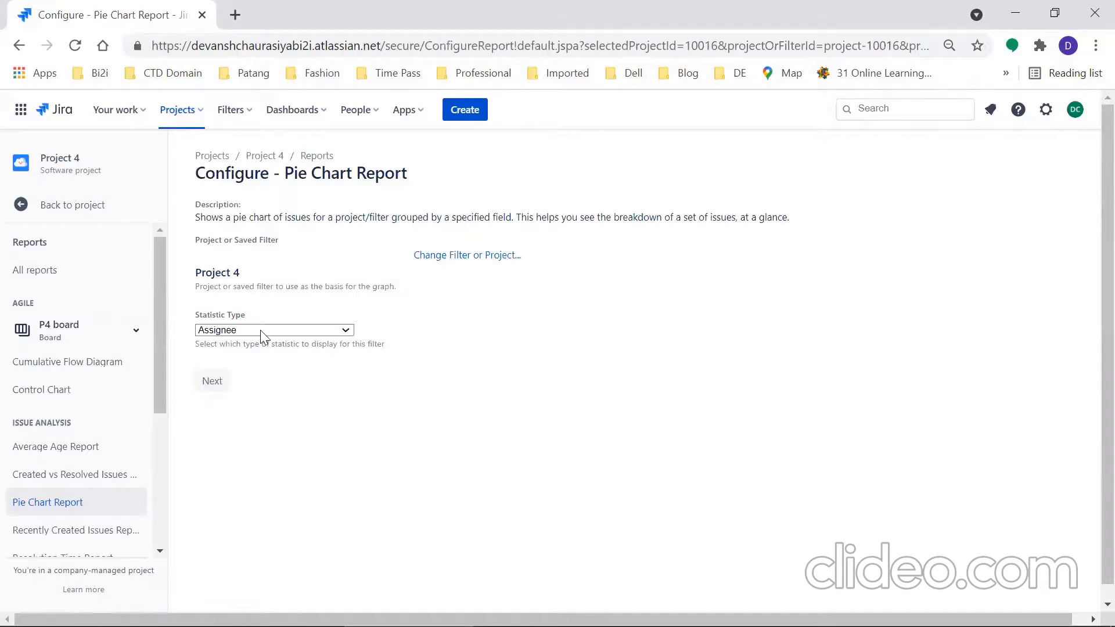
pyautogui.click(260, 330)
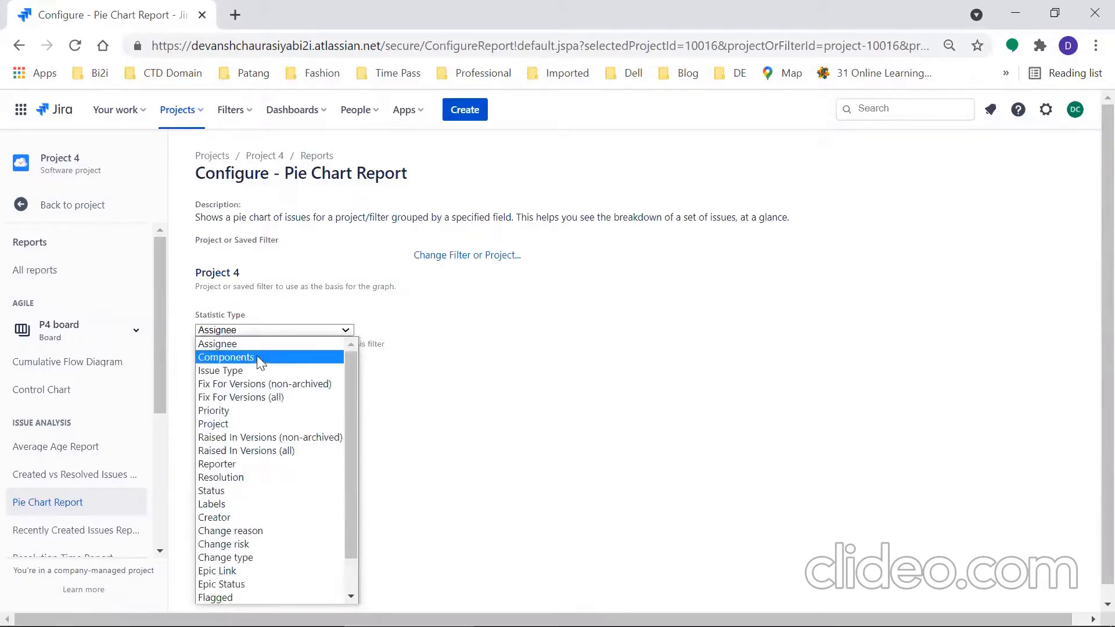
pyautogui.click(252, 584)
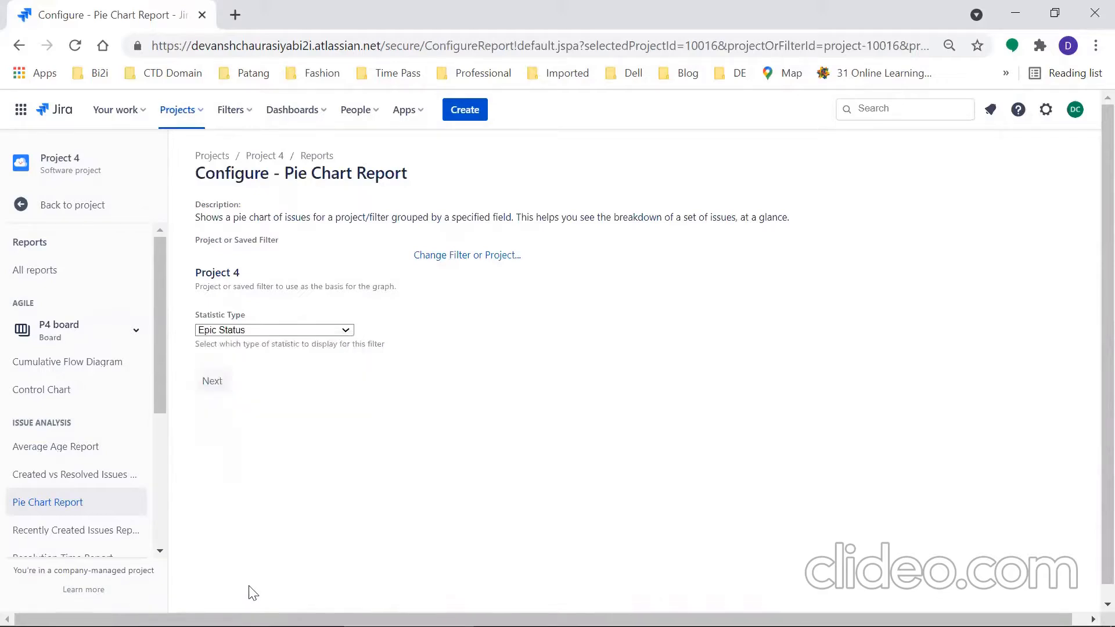
pyautogui.click(213, 383)
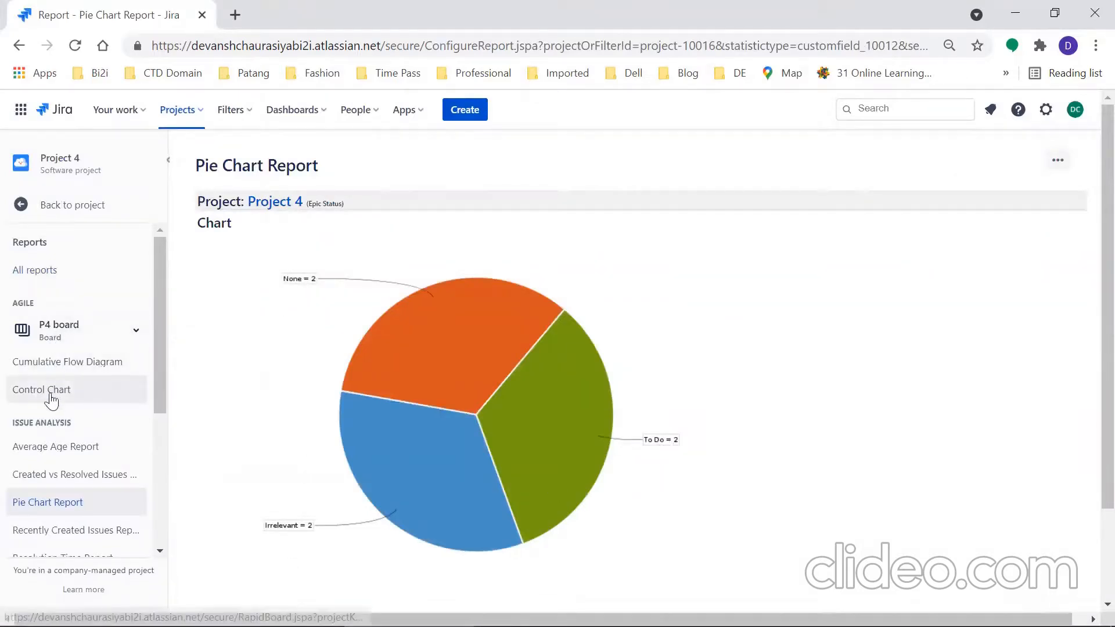
# Step: Open the Cumulative Flow Diagram for the P4 board and examine its chart and report refinement filters
pyautogui.moveTo(157, 328)
pyautogui.mouseDown()
pyautogui.moveTo(156, 490)
pyautogui.moveTo(164, 348)
pyautogui.mouseUp()
pyautogui.scroll(1, 107, 349)
pyautogui.click(23, 355)
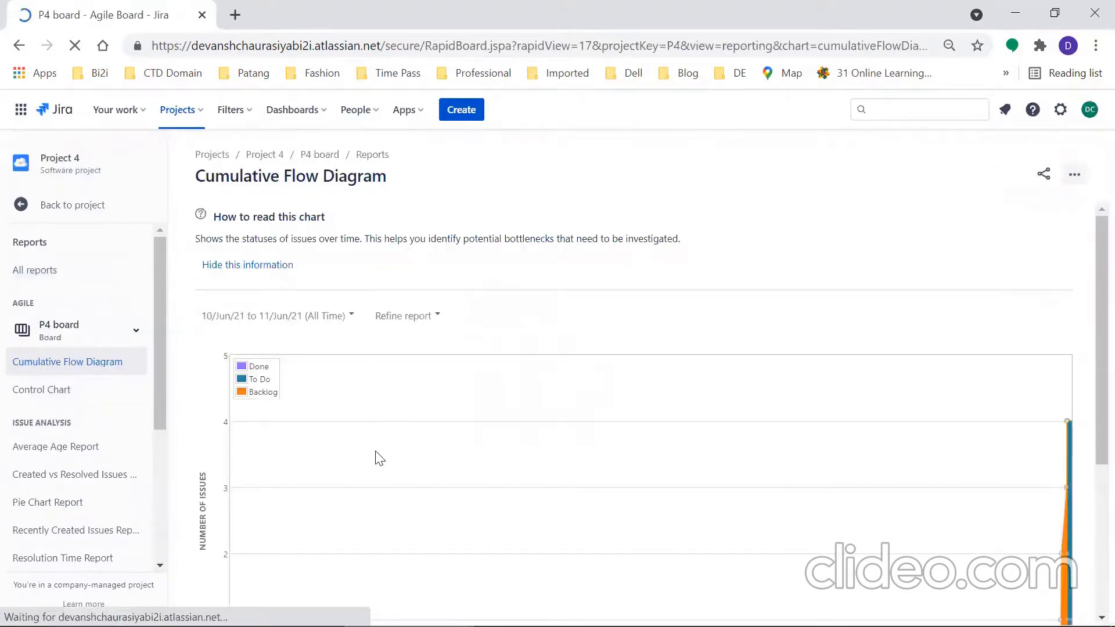
pyautogui.moveTo(1091, 345)
pyautogui.mouseDown()
pyautogui.moveTo(1090, 485)
pyautogui.moveTo(1091, 338)
pyautogui.mouseUp()
pyautogui.click(433, 316)
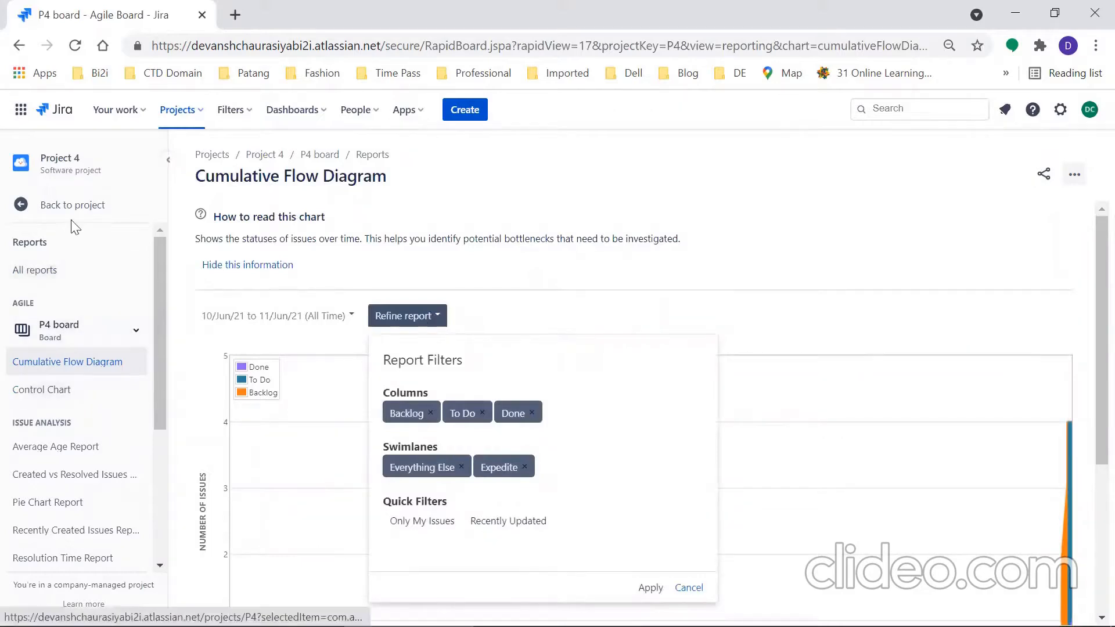
# Step: Generate a Pie Chart Report for Project 4 with Issue Type as the statistic type and check the list of available boards
pyautogui.click(36, 272)
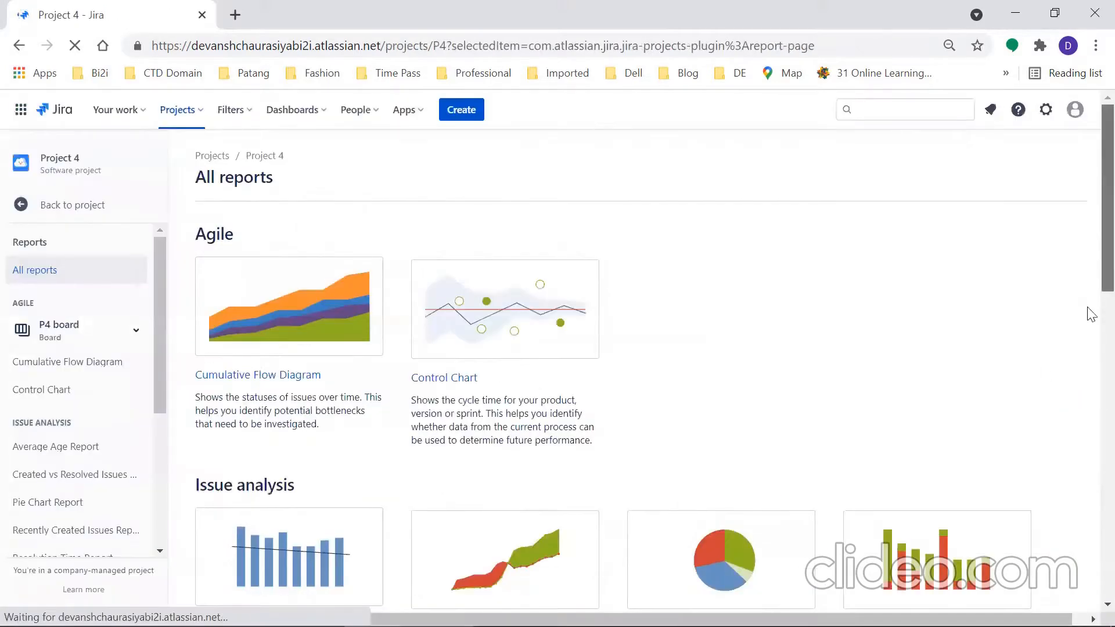
pyautogui.scroll(-3, 779, 366)
pyautogui.click(778, 366)
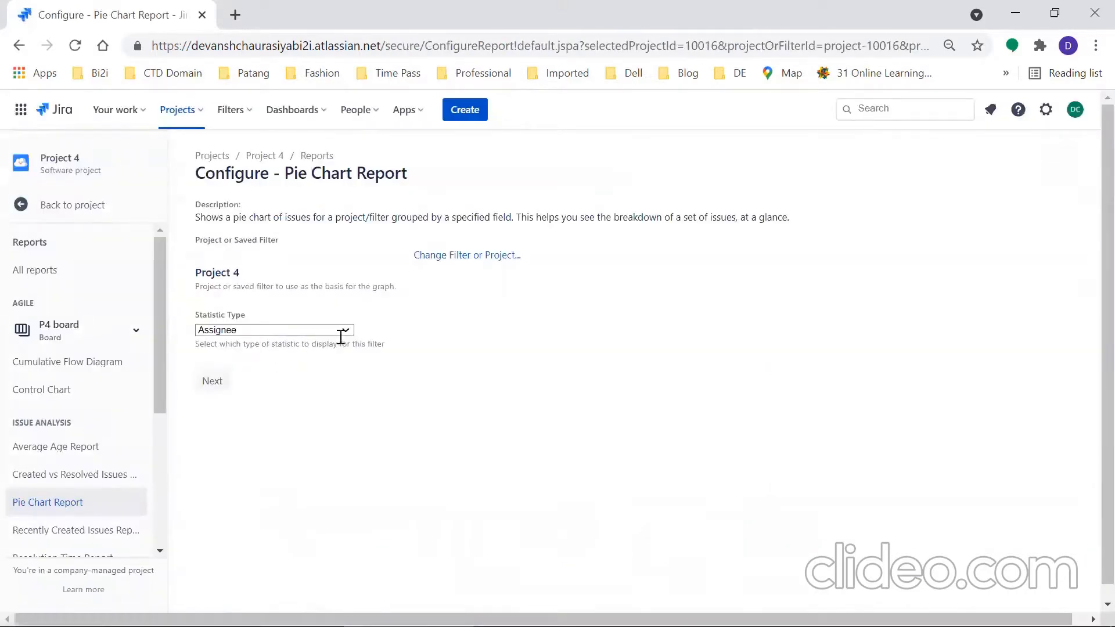
pyautogui.click(342, 331)
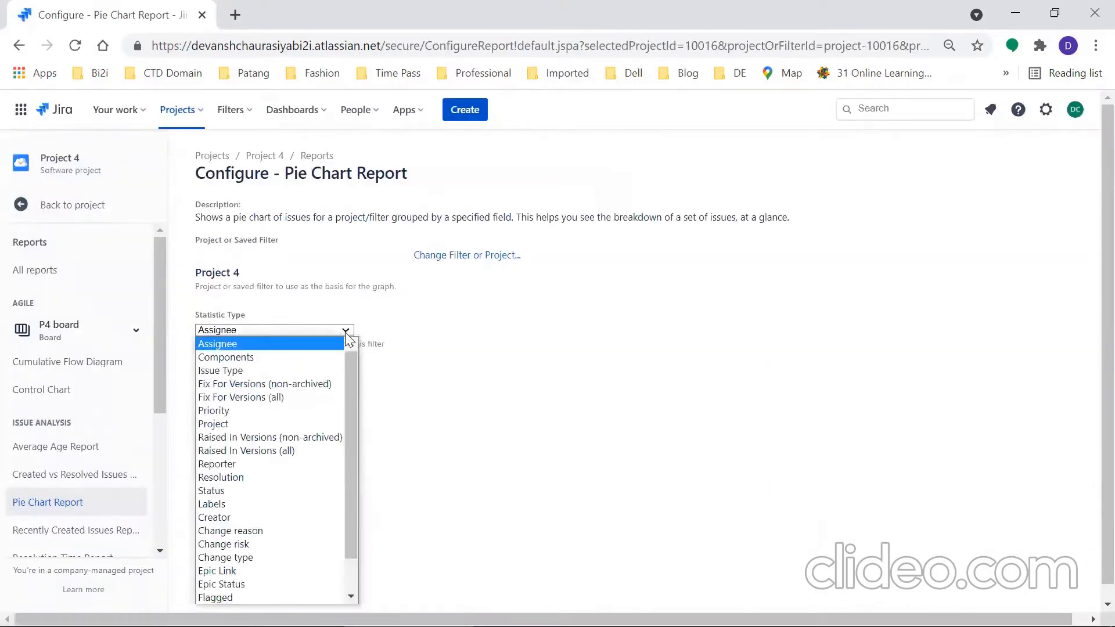
pyautogui.click(249, 372)
pyautogui.click(213, 383)
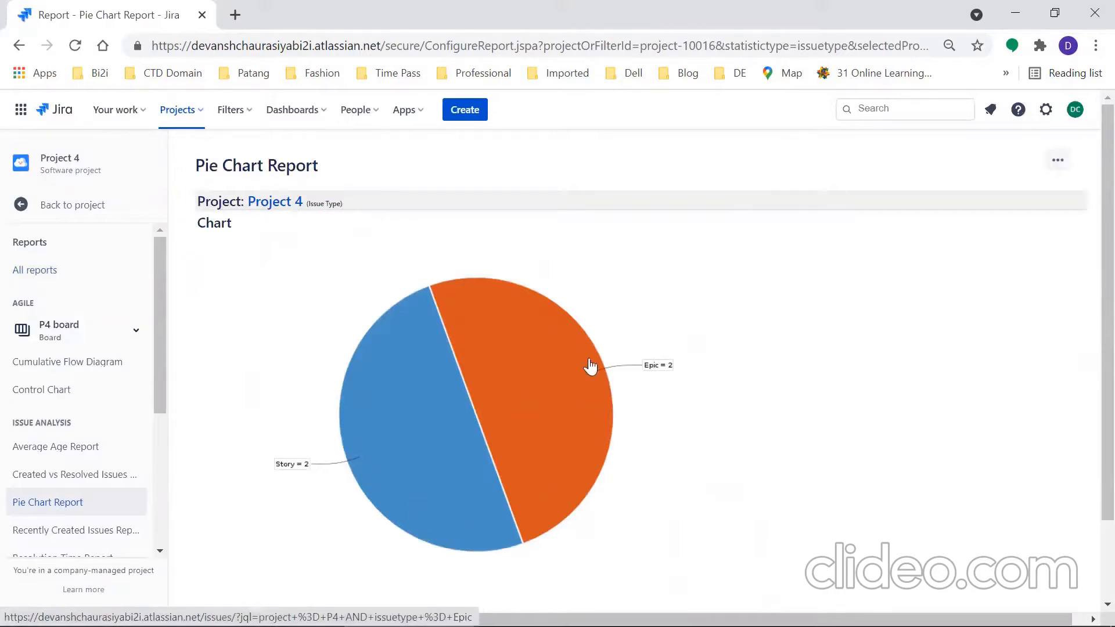
pyautogui.moveTo(489, 417)
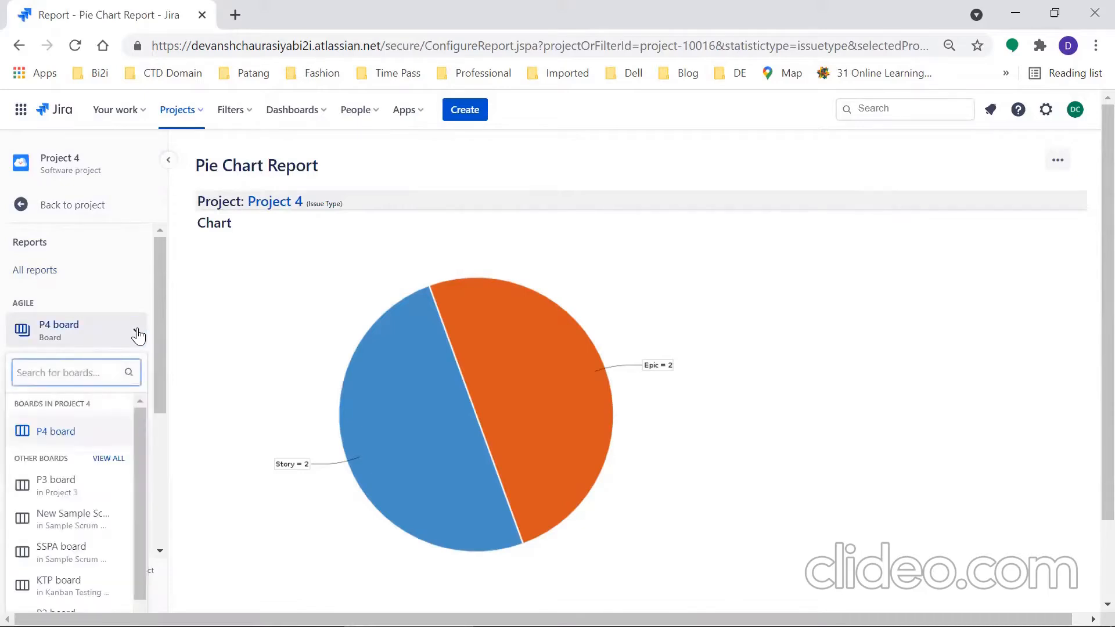
pyautogui.click(138, 334)
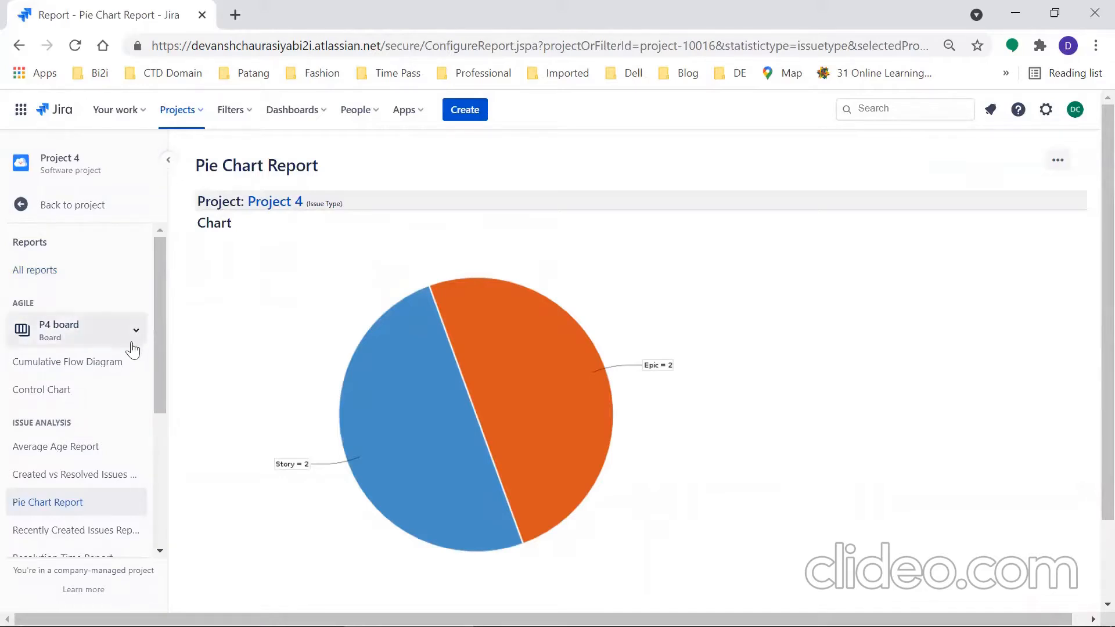
# Step: Return to the All reports page and look through the Agile, Issue analysis, Forecast & management and Other reports
pyautogui.click(50, 271)
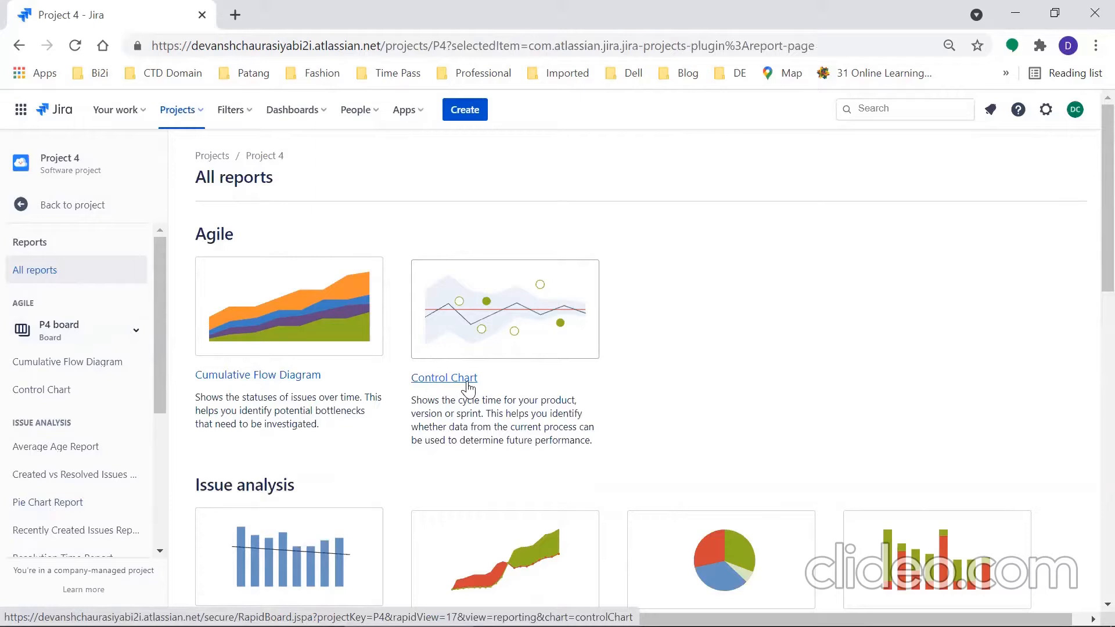
pyautogui.scroll(-7, 1088, 323)
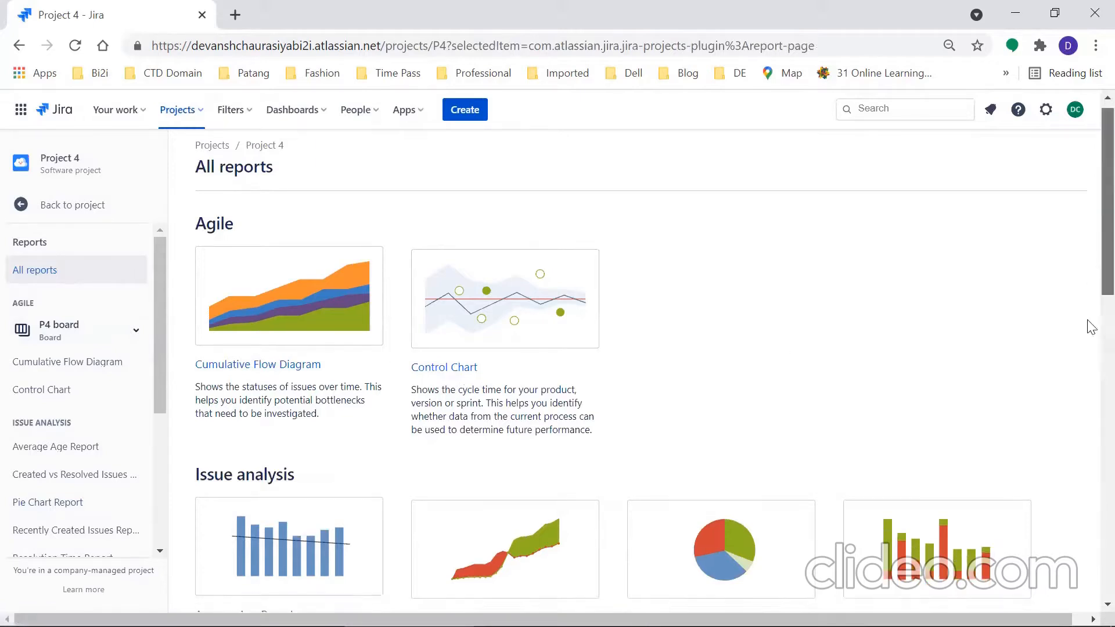
pyautogui.scroll(-3, 1091, 430)
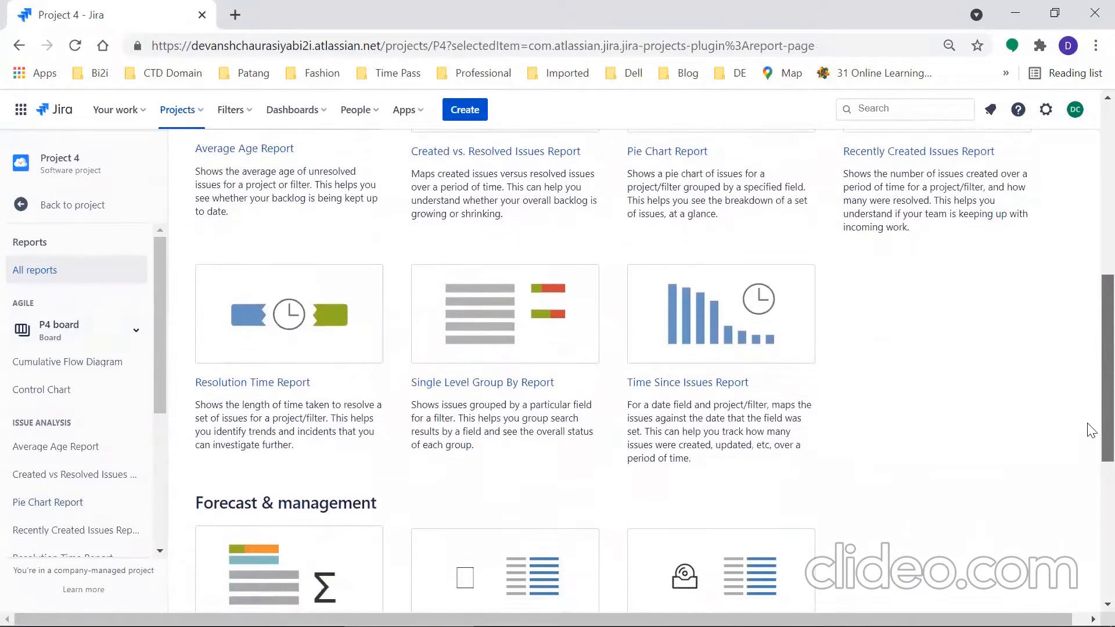
pyautogui.scroll(-5, 1086, 482)
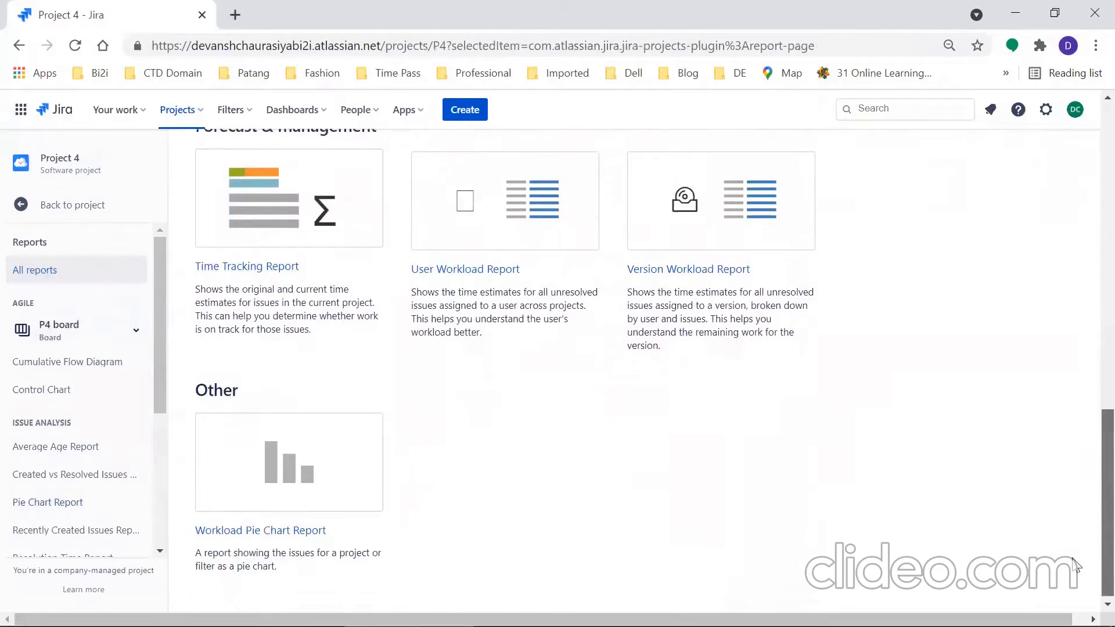
pyautogui.scroll(12, 1088, 366)
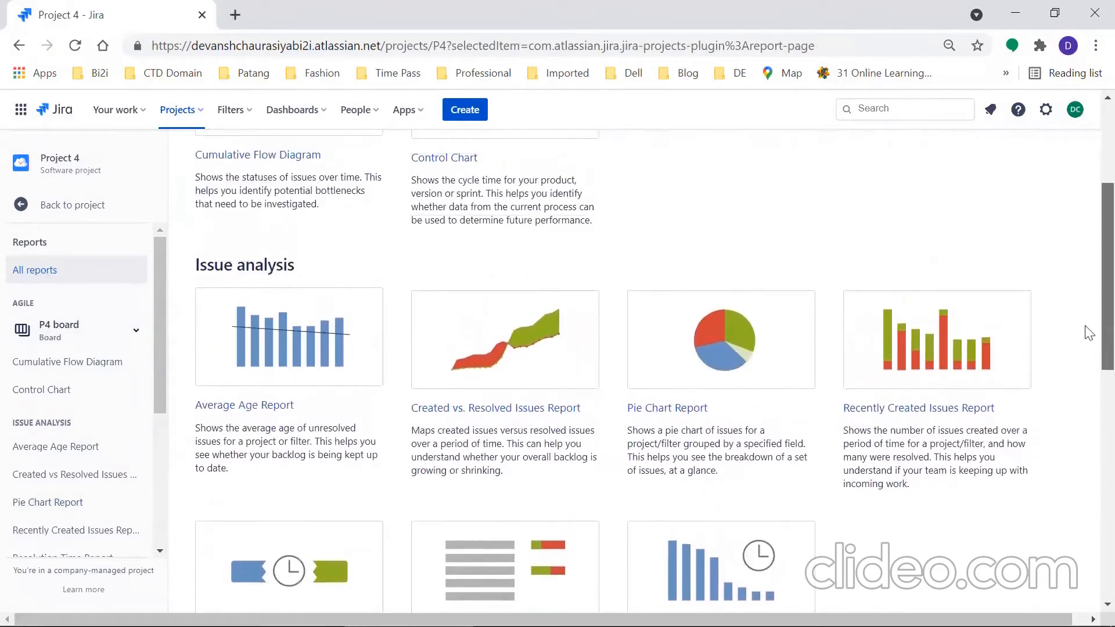
pyautogui.scroll(3, 1089, 261)
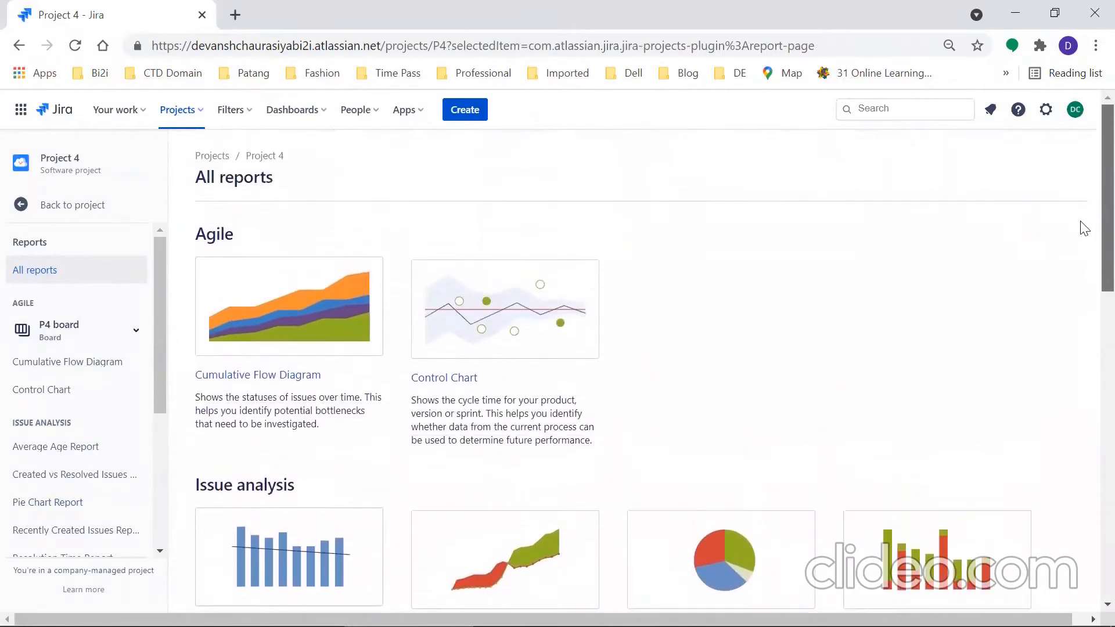
pyautogui.click(58, 215)
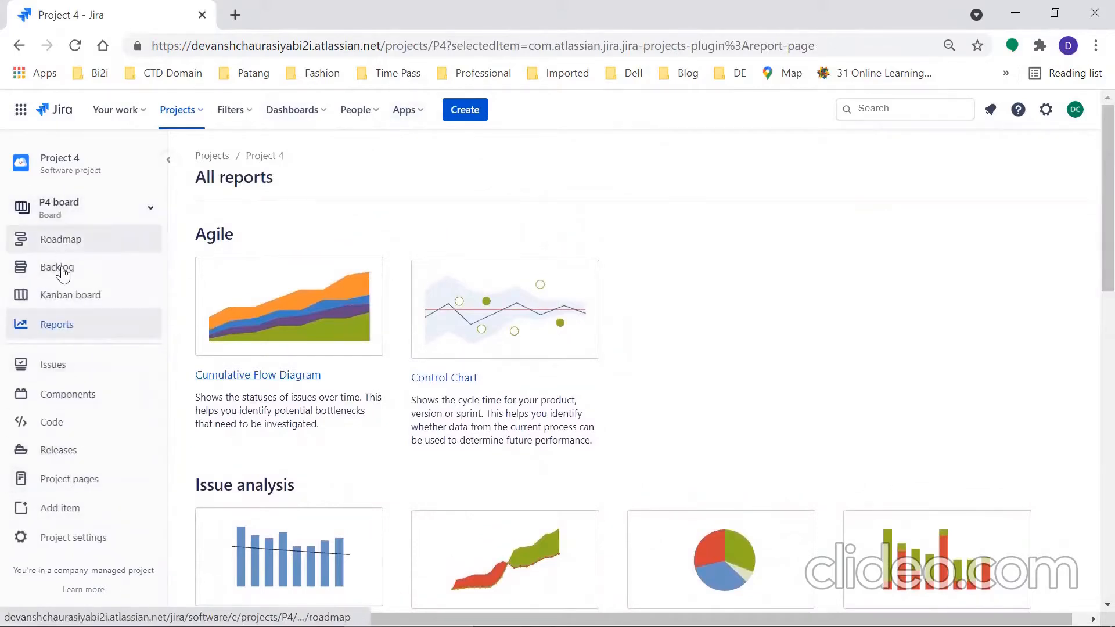
pyautogui.click(317, 112)
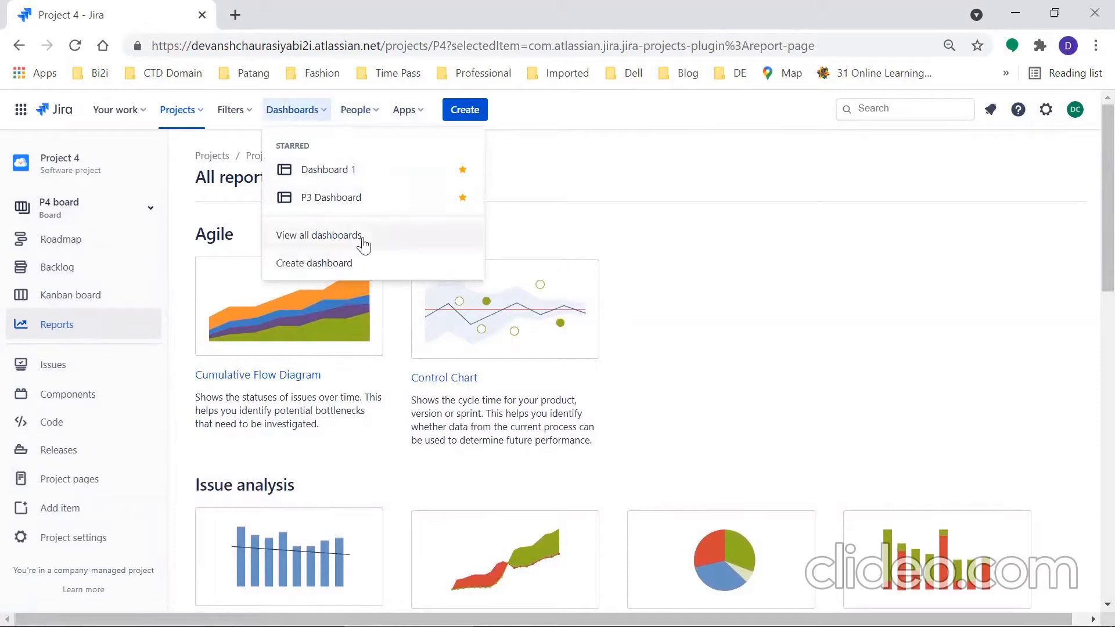
pyautogui.click(343, 262)
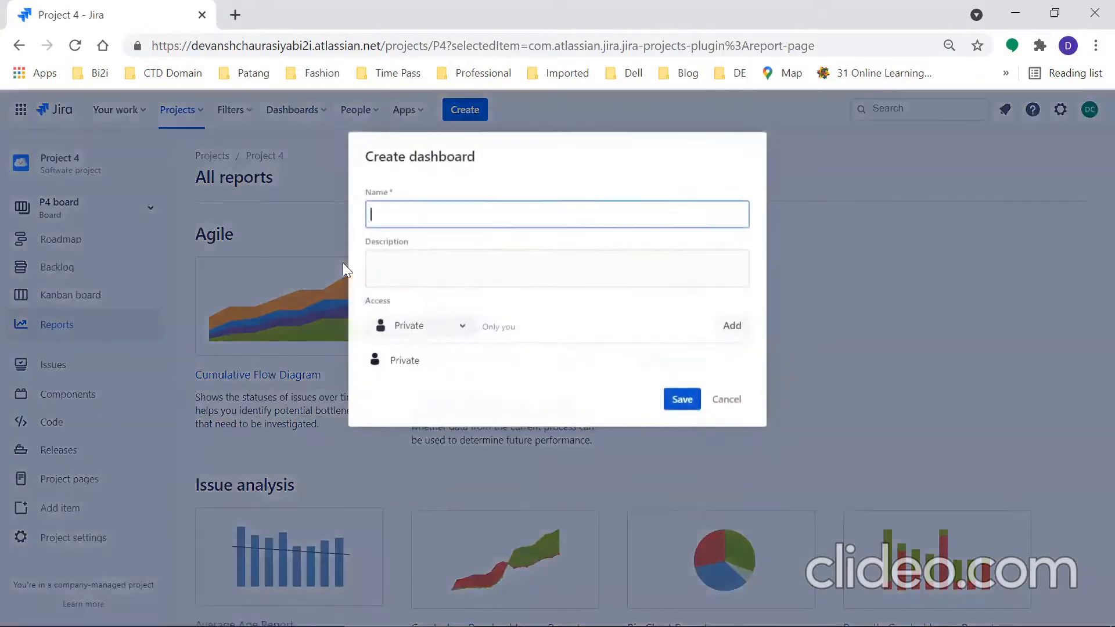
pyautogui.click(727, 400)
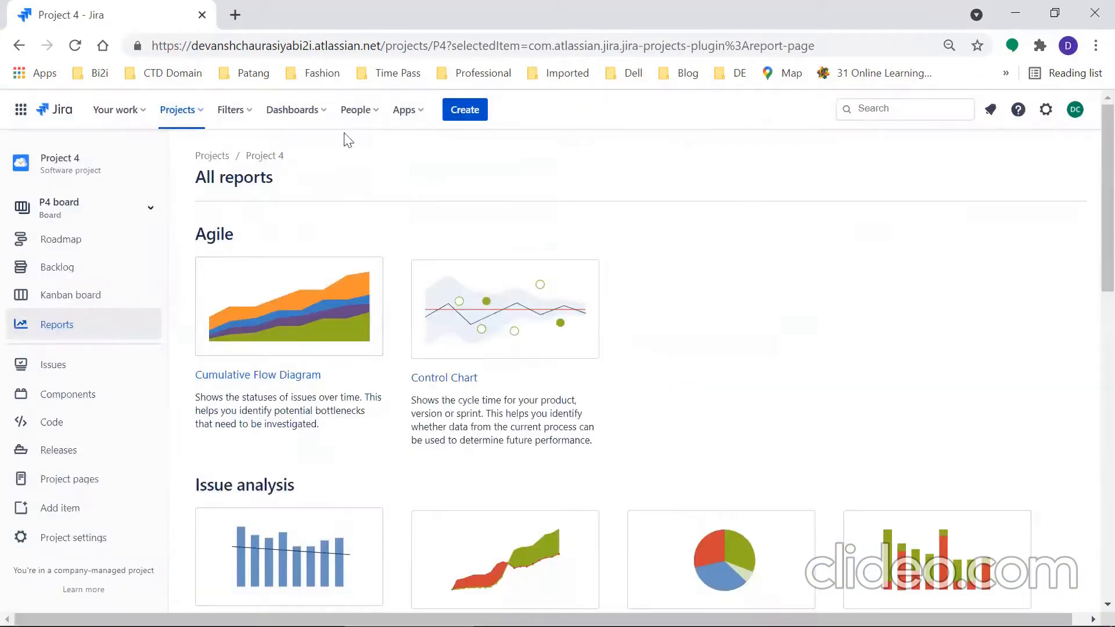
# Step: Open the starred P3 Dashboard
pyautogui.click(302, 114)
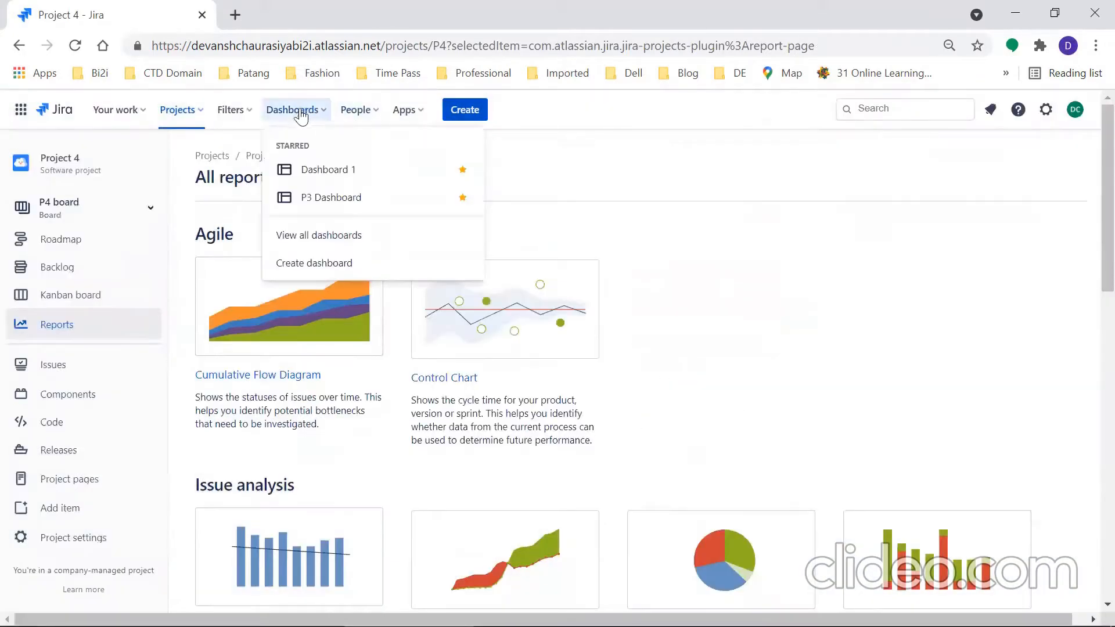
pyautogui.click(327, 197)
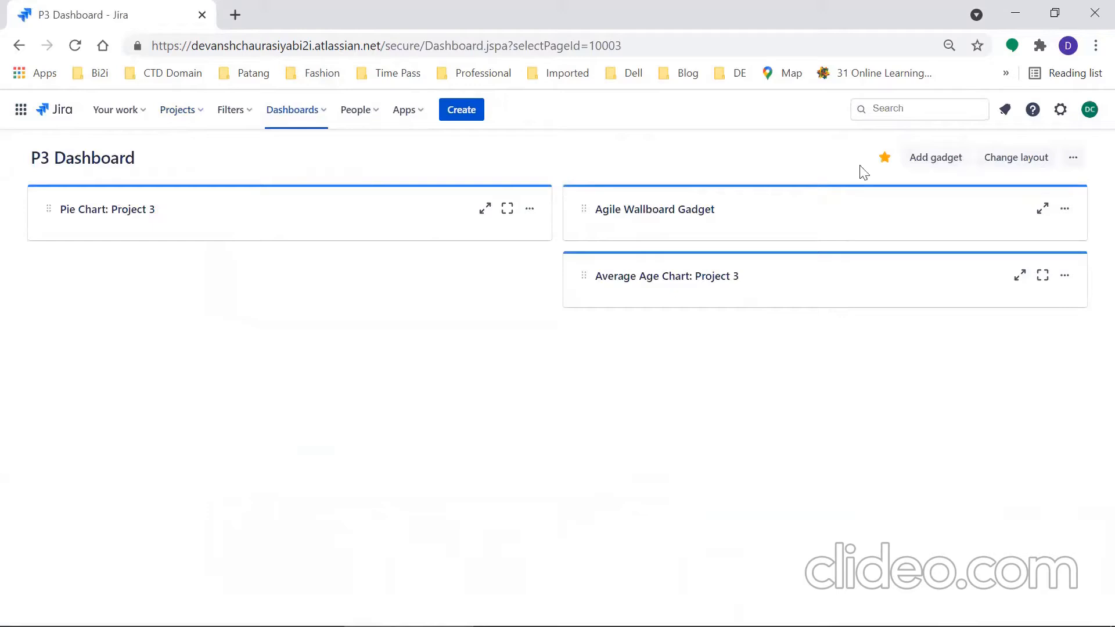
pyautogui.click(884, 158)
pyautogui.click(884, 158)
# Step: Load all available gadgets and add a Pie Chart gadget from the Charts category to the P3 Dashboard
pyautogui.click(936, 157)
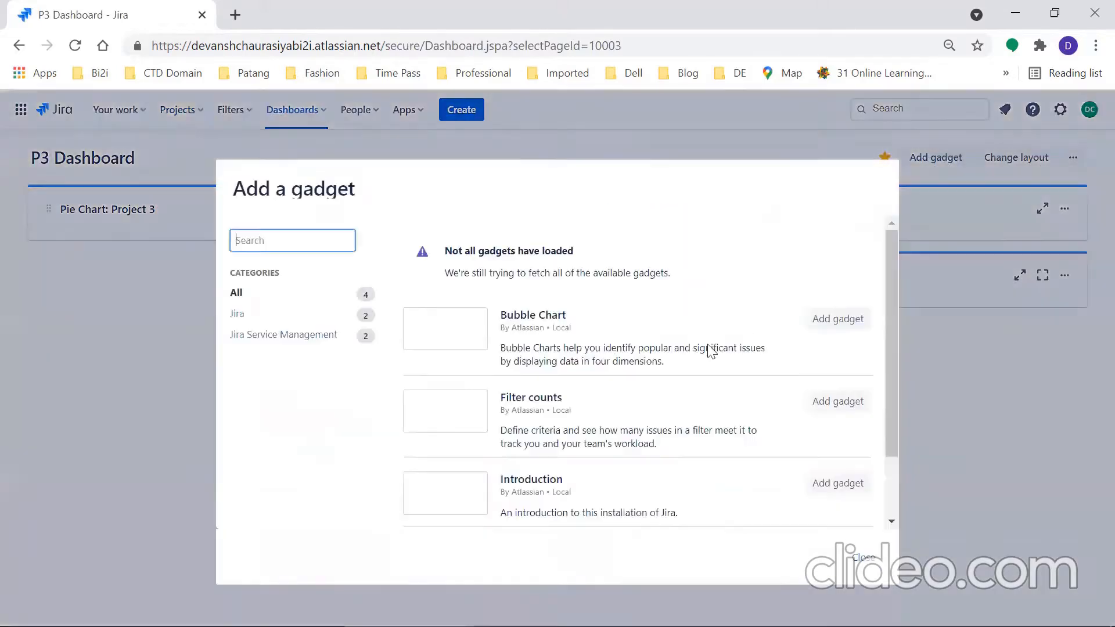
pyautogui.scroll(-3, 879, 391)
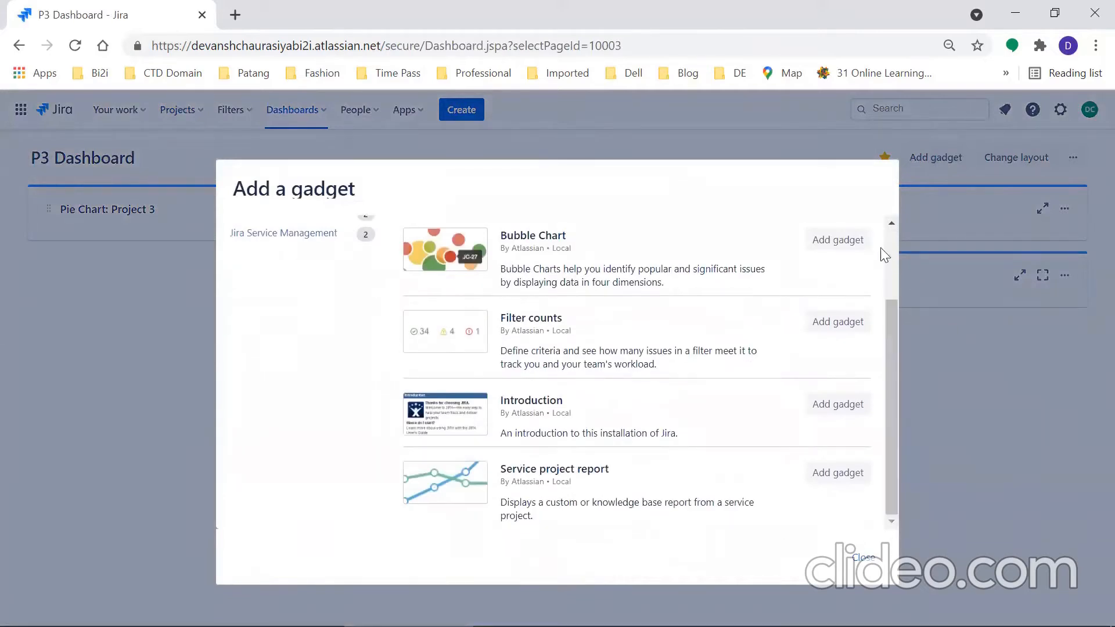
pyautogui.scroll(3, 887, 247)
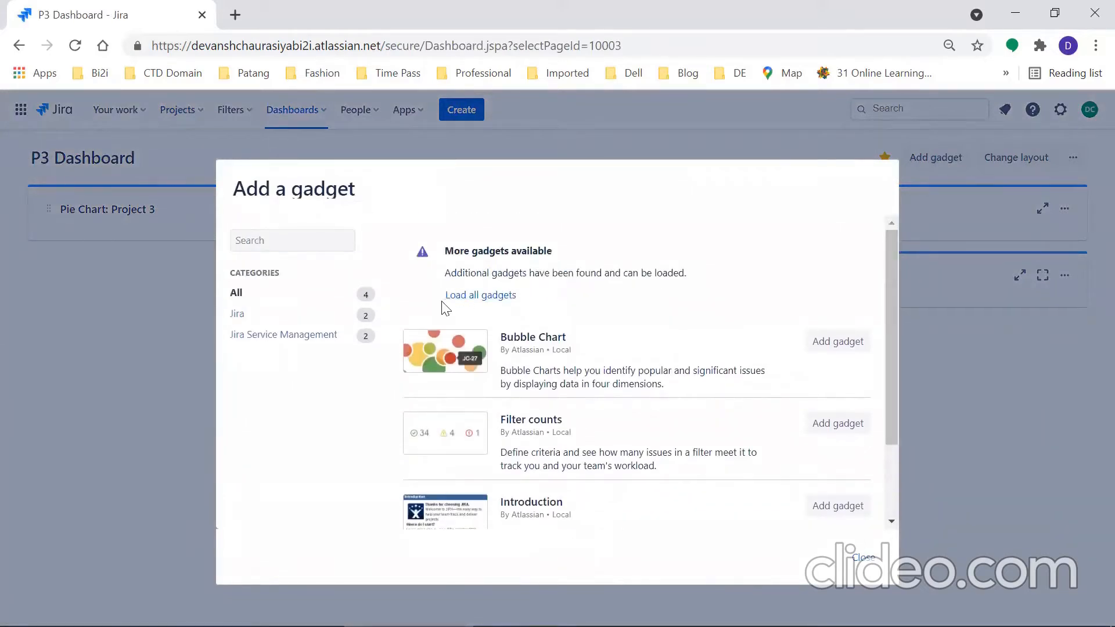
pyautogui.click(464, 295)
pyautogui.click(243, 315)
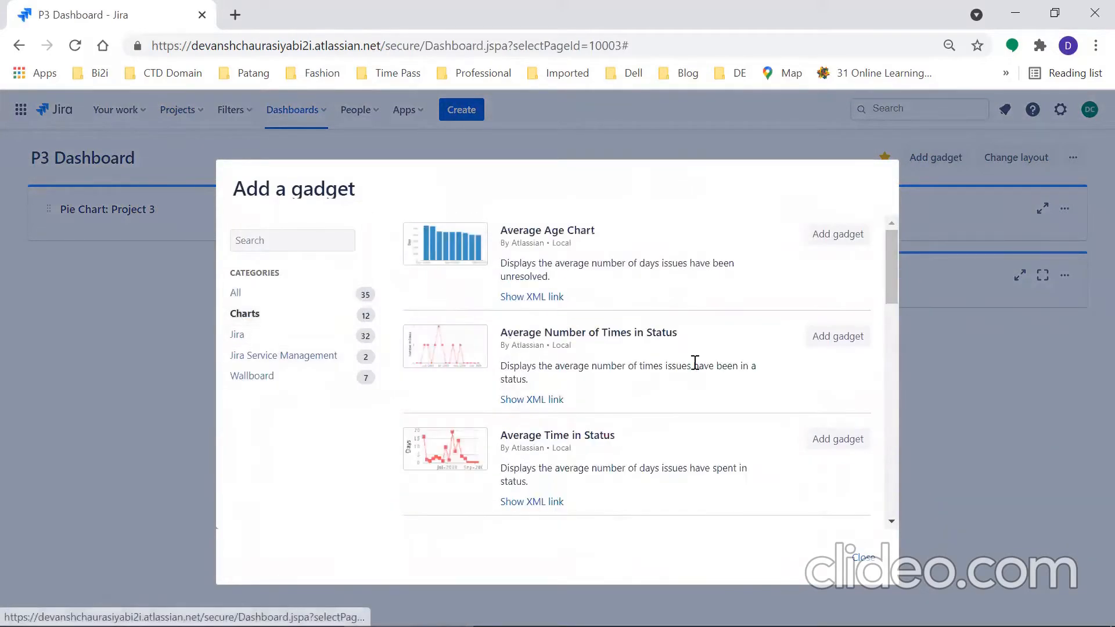
pyautogui.moveTo(894, 270); pyautogui.dragTo(878, 397)
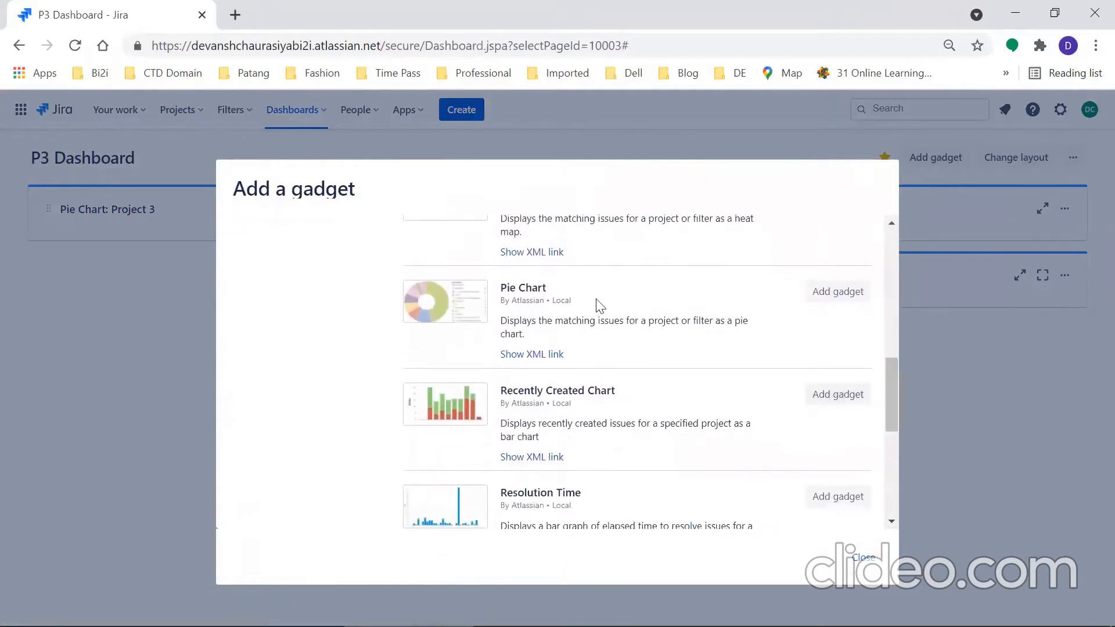
pyautogui.click(814, 292)
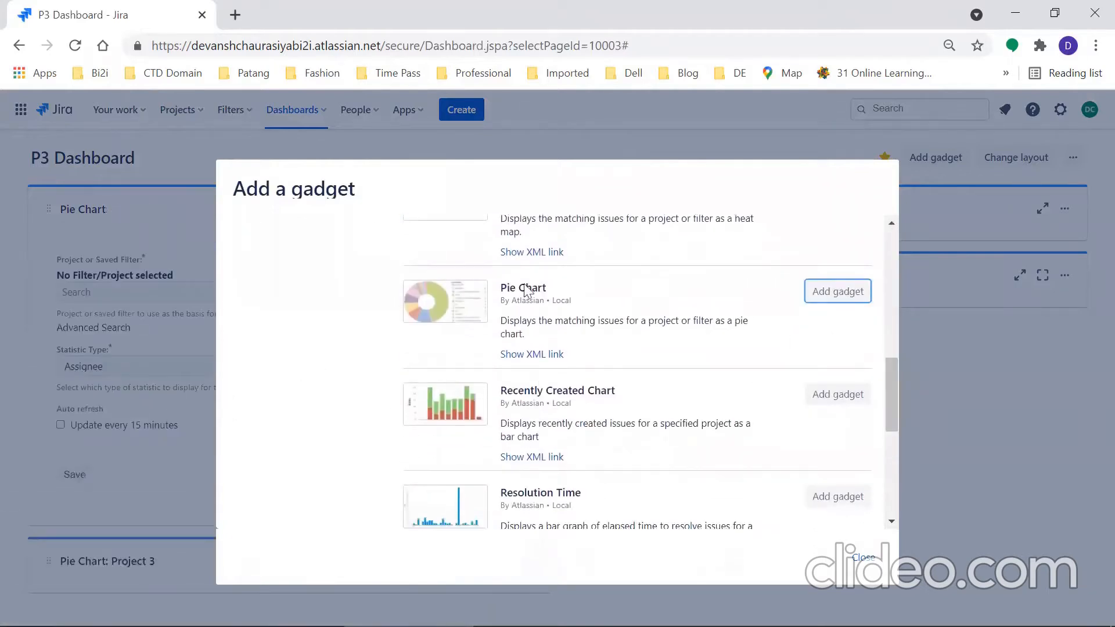
pyautogui.click(863, 559)
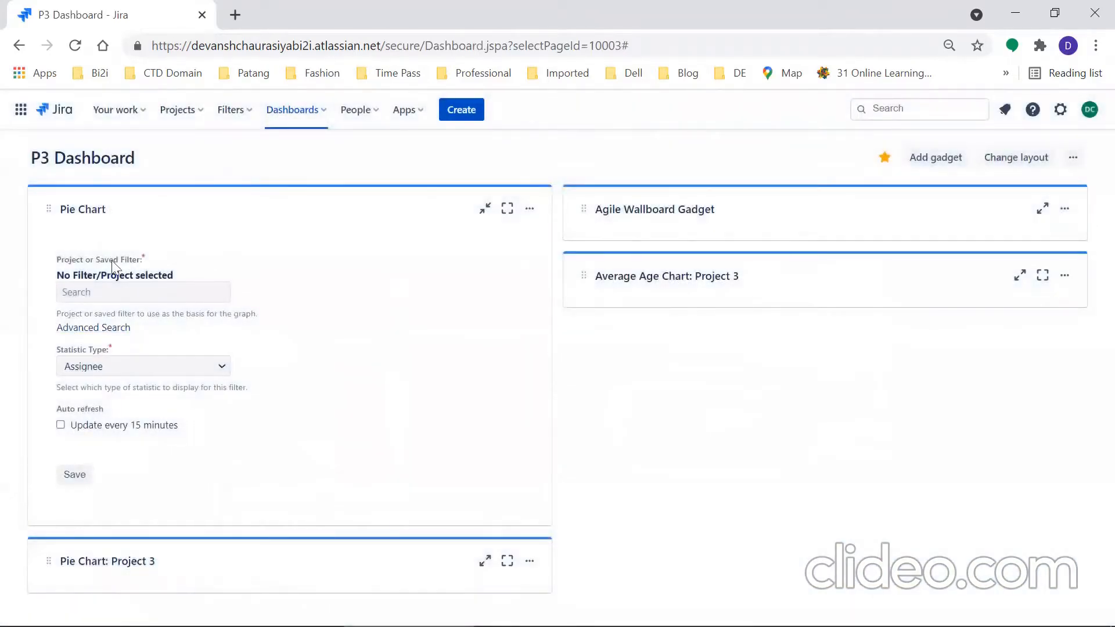
# Step: Configure the new Pie Chart gadget for Project 4 with Issue Type as the statistic type, updating every 15 minutes, and save it
pyautogui.click(110, 296)
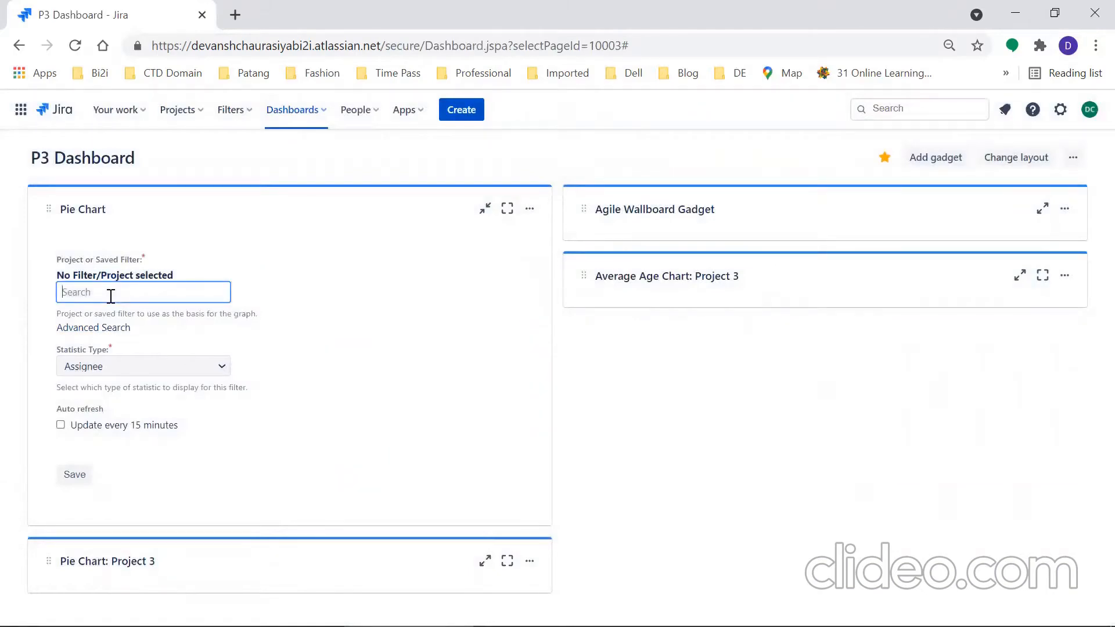
pyautogui.write('p4')
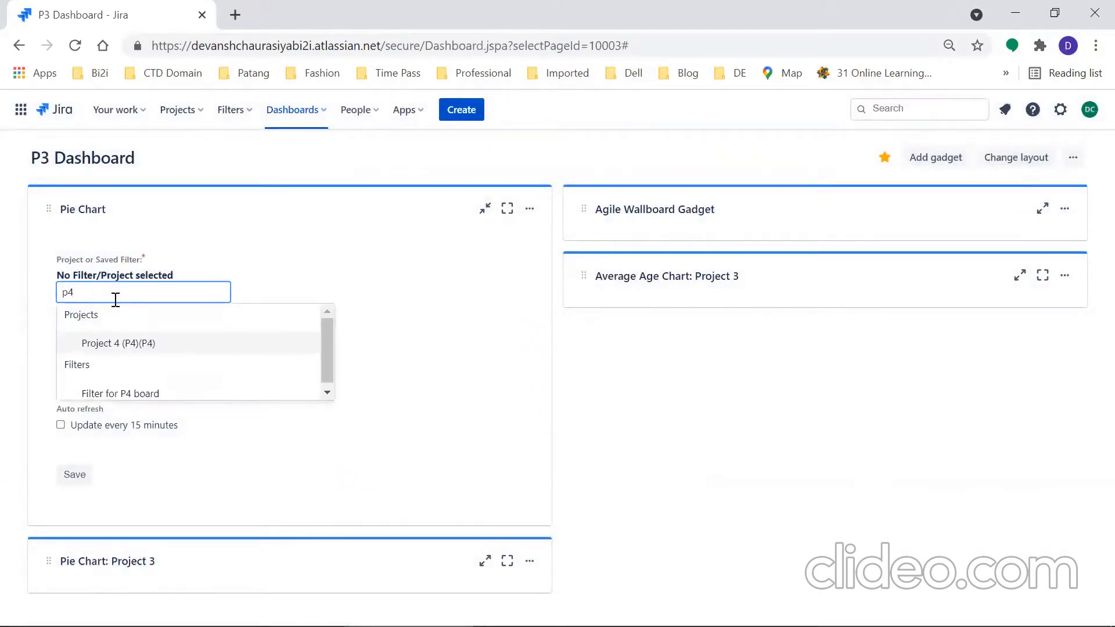
pyautogui.click(111, 346)
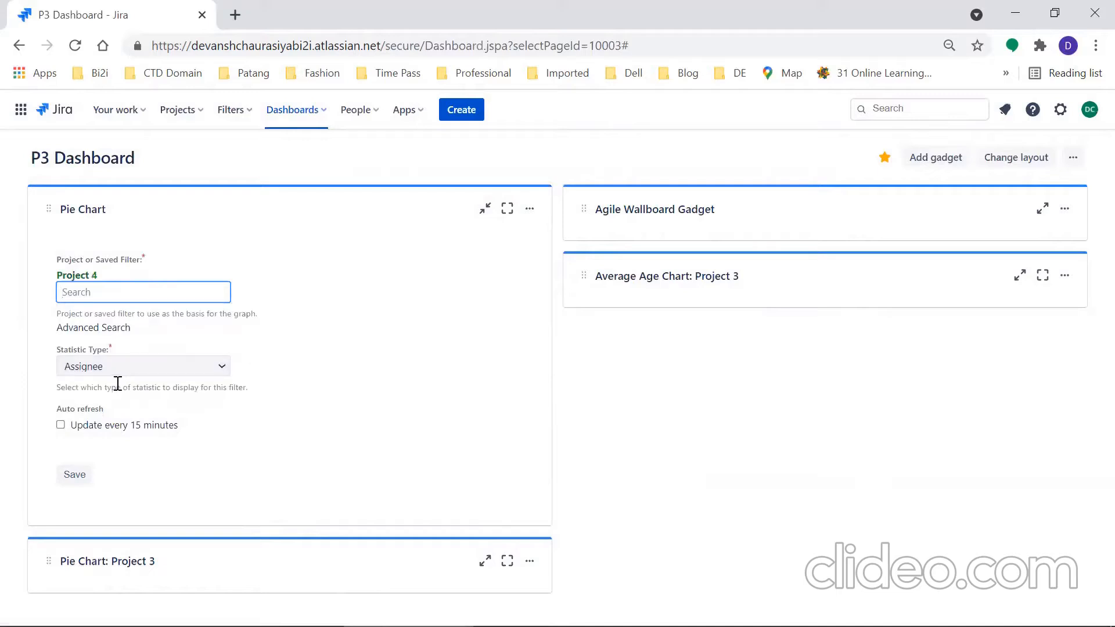
pyautogui.click(107, 367)
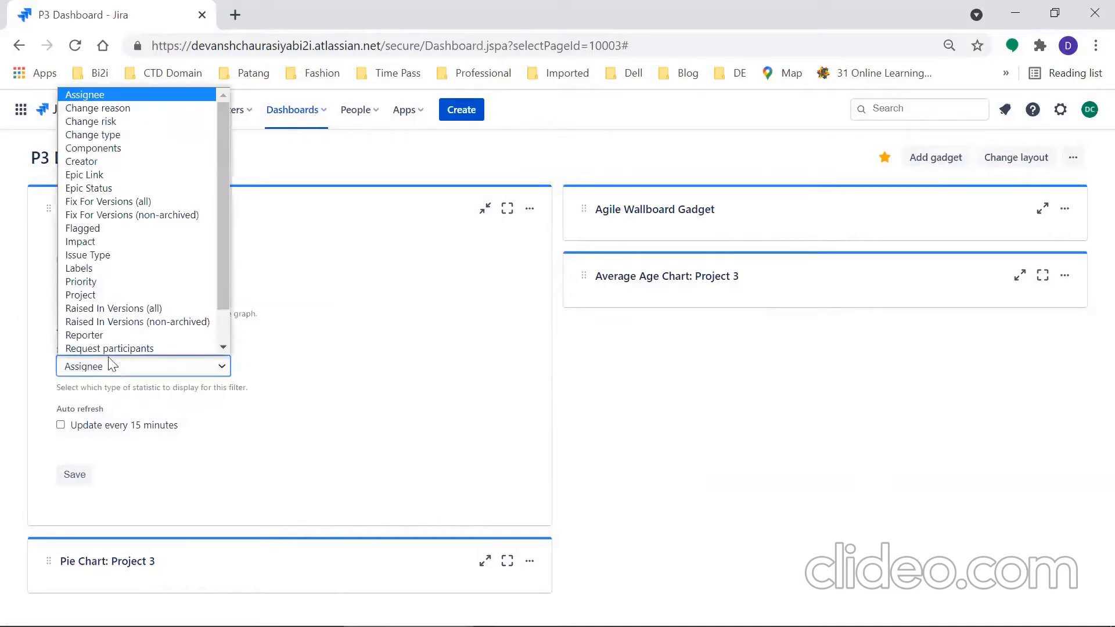
pyautogui.scroll(-1, 103, 336)
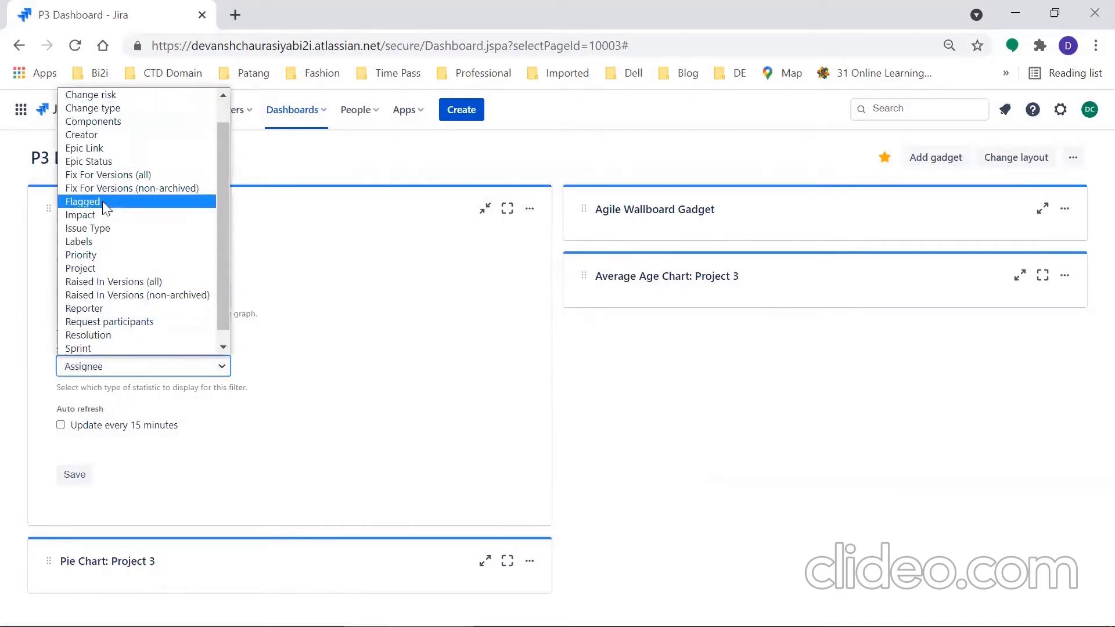
pyautogui.click(103, 228)
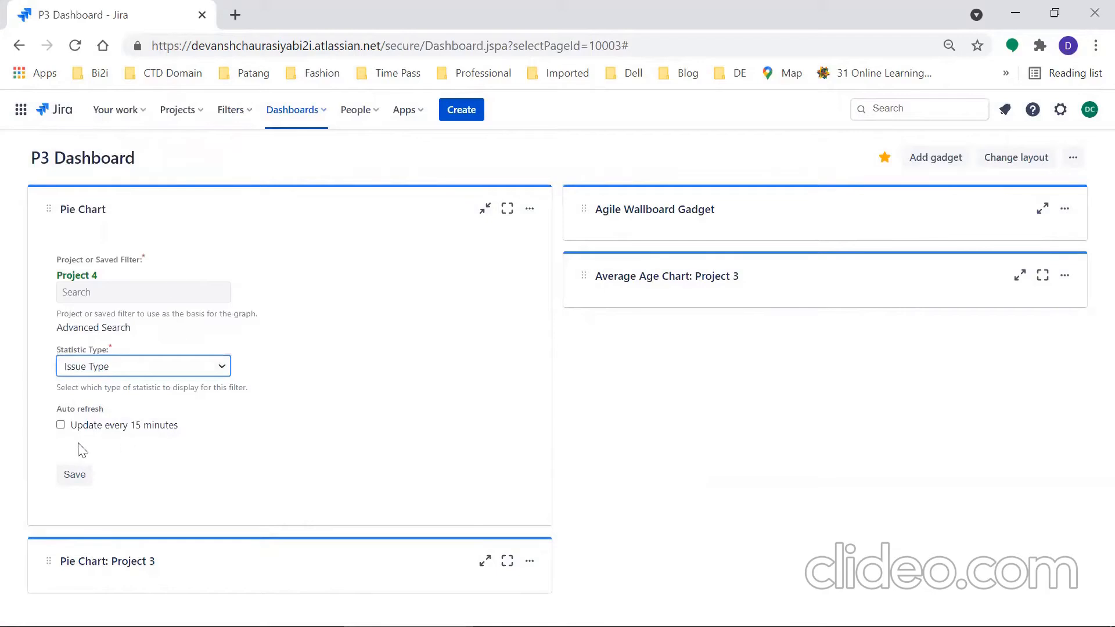
pyautogui.click(61, 425)
pyautogui.click(83, 477)
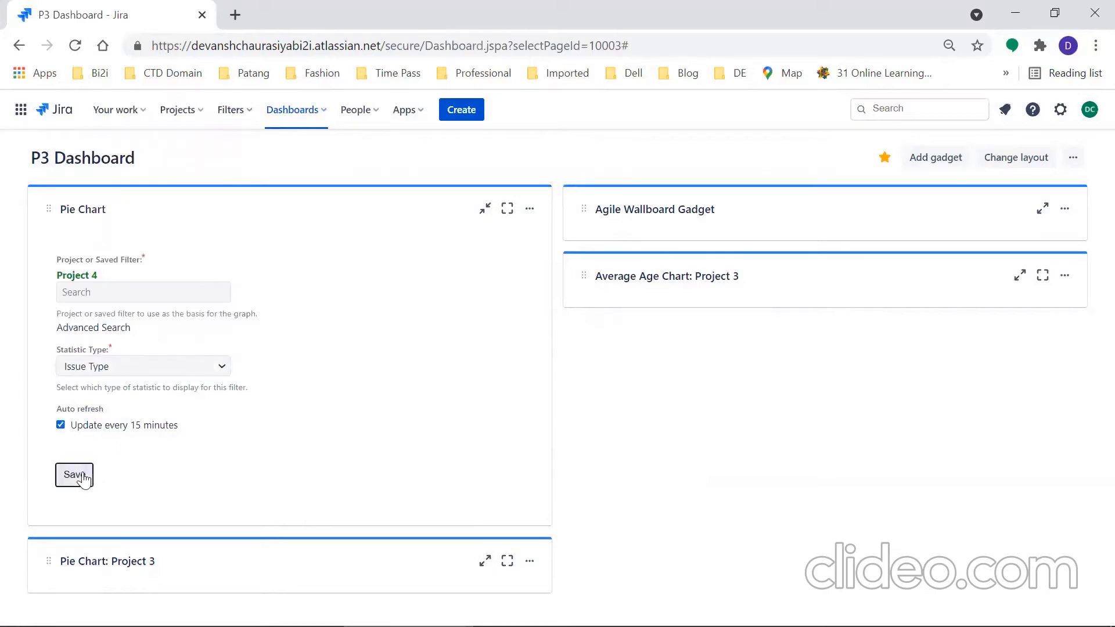
# Step: Expand the Agile Wallboard and Average Age Chart gadgets in turn to view their contents, minimizing each again
pyautogui.click(1028, 210)
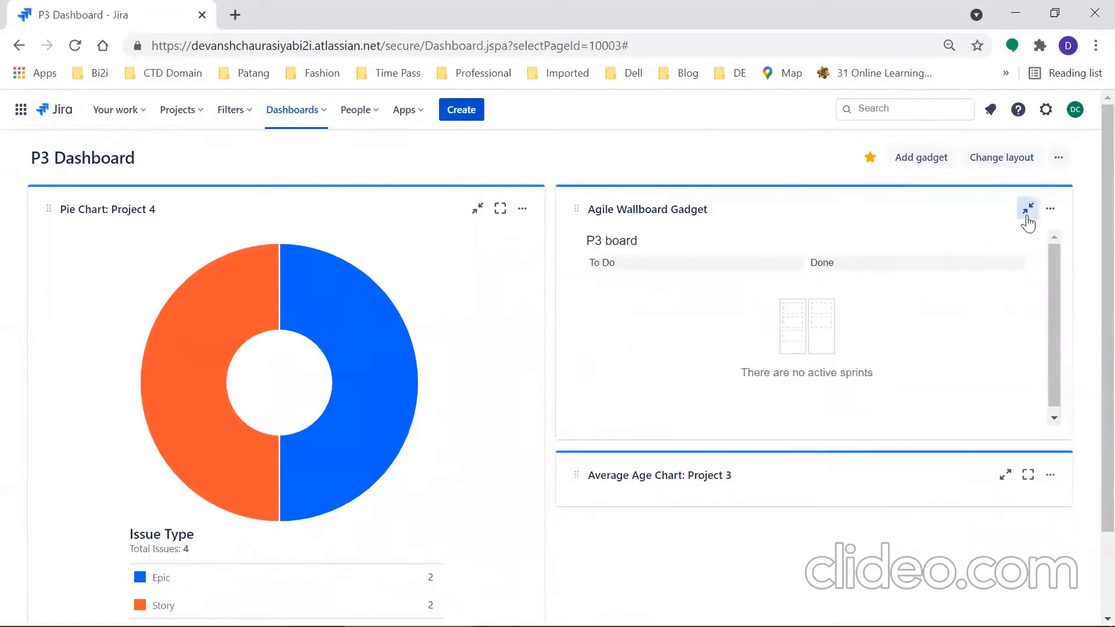
pyautogui.click(1028, 209)
pyautogui.click(1006, 277)
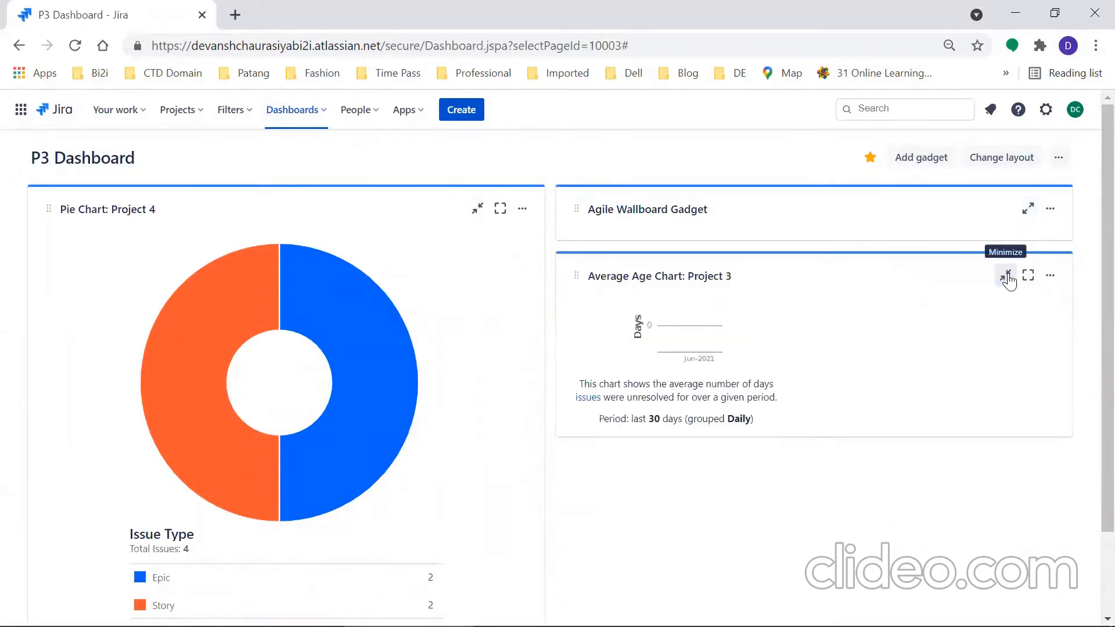
pyautogui.click(1007, 276)
# Step: Expand the Project 3 pie chart gadget and examine its priority breakdown alongside the Project 4 issue type chart
pyautogui.scroll(-2, 1088, 349)
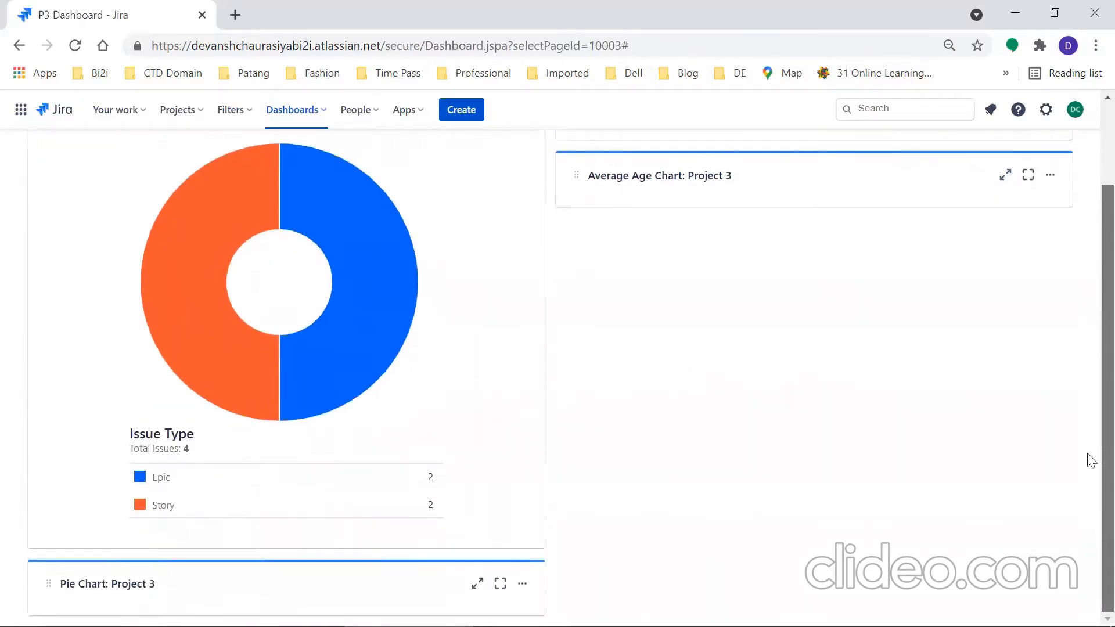
pyautogui.moveTo(413, 591); pyautogui.dragTo(955, 265)
pyautogui.click(477, 595)
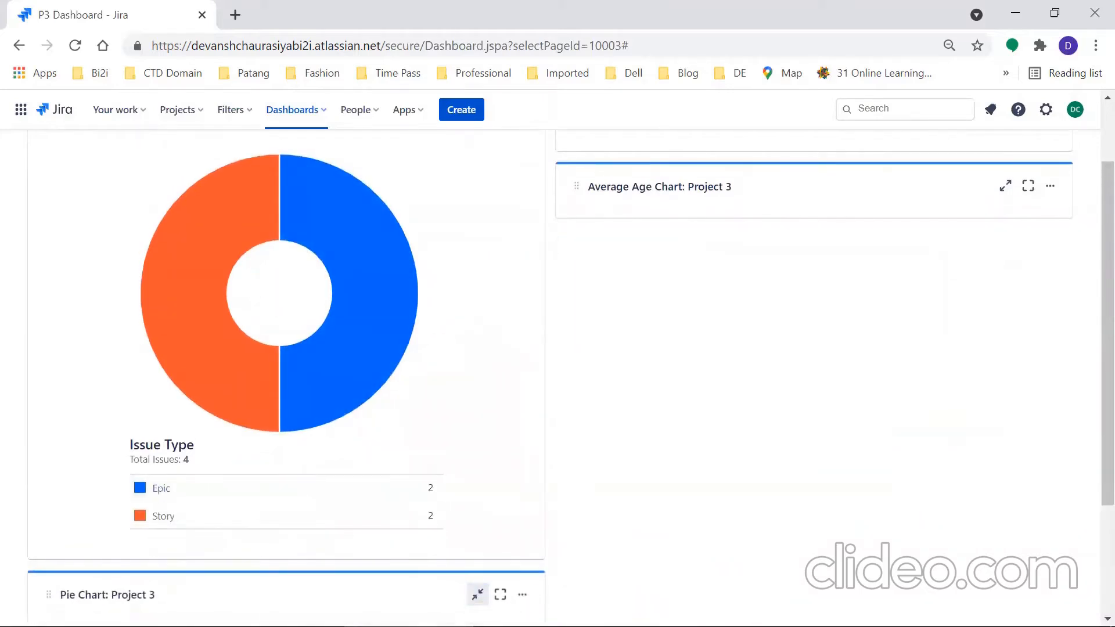
pyautogui.scroll(-3, 1092, 318)
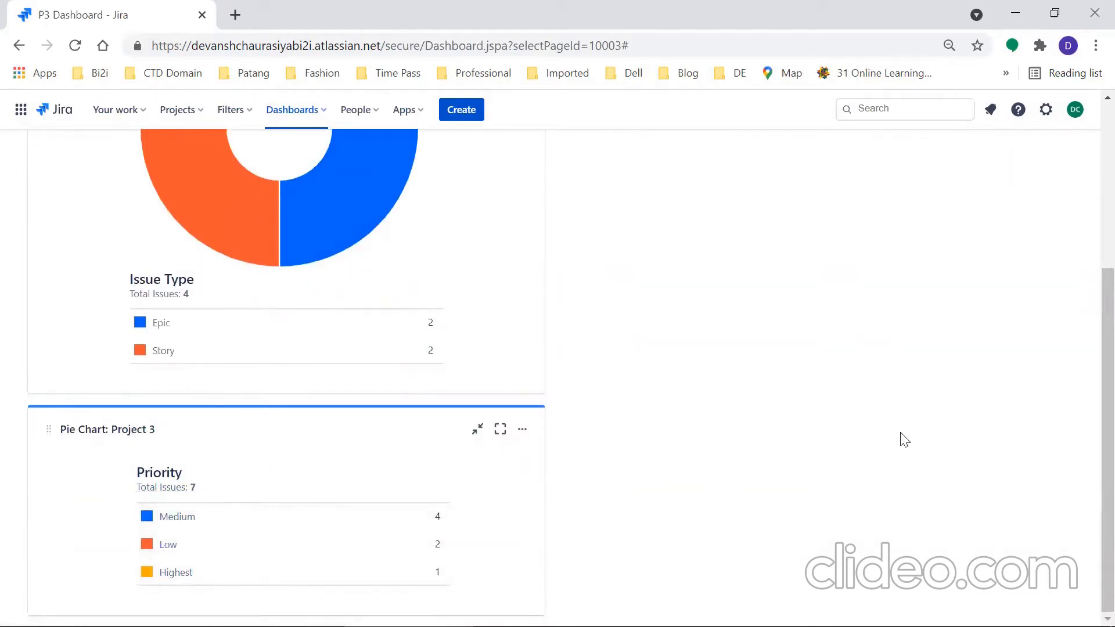
pyautogui.scroll(5, 1088, 406)
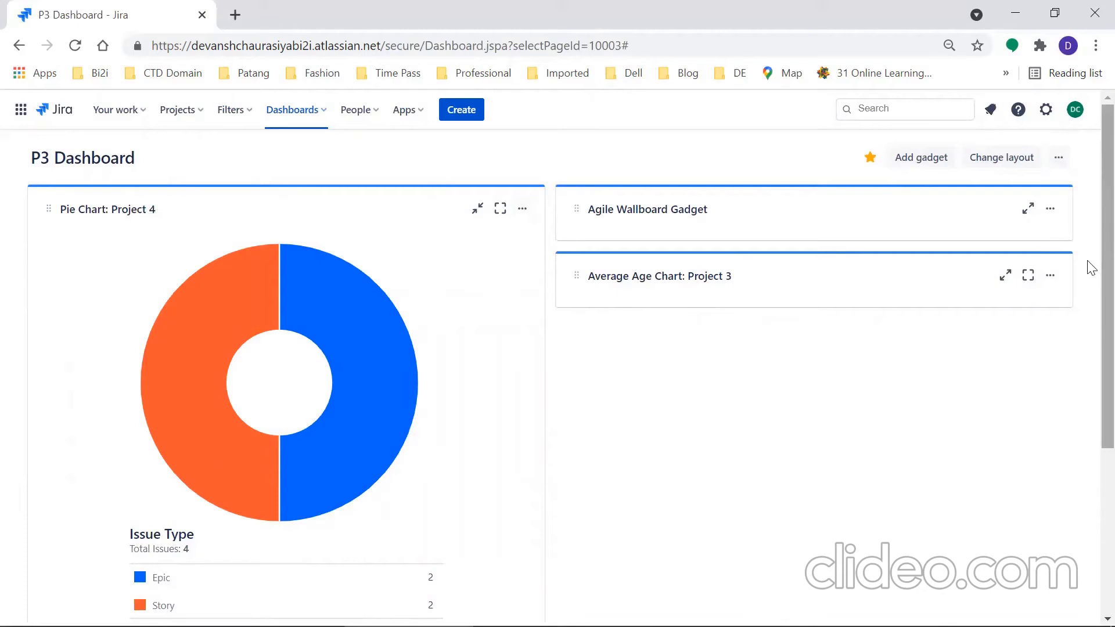
pyautogui.scroll(-4, 1015, 432)
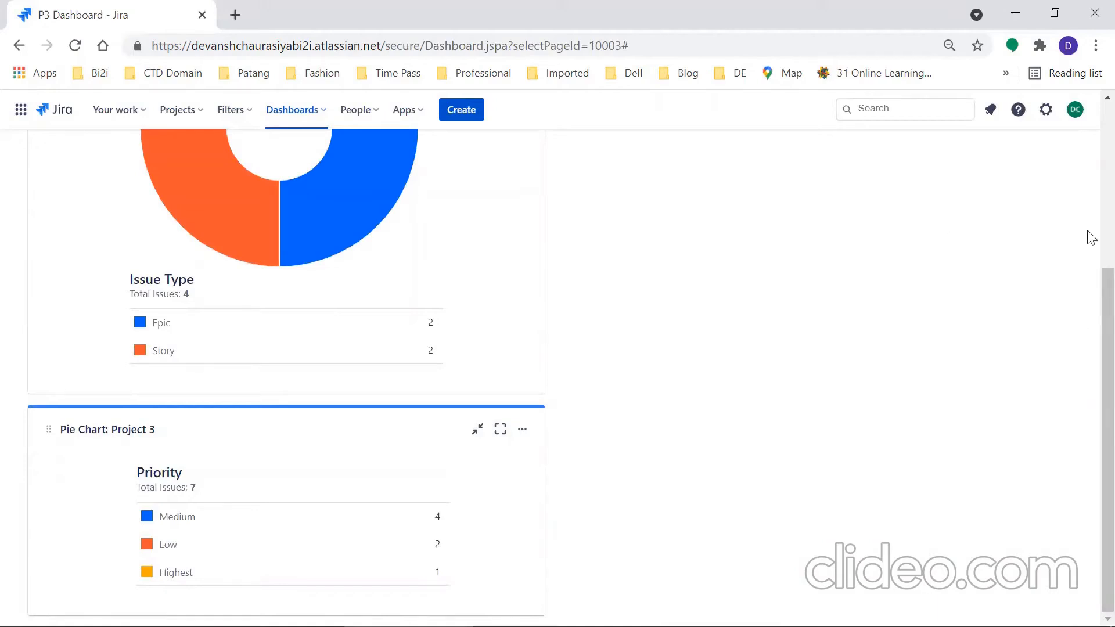
pyautogui.scroll(4, 1092, 134)
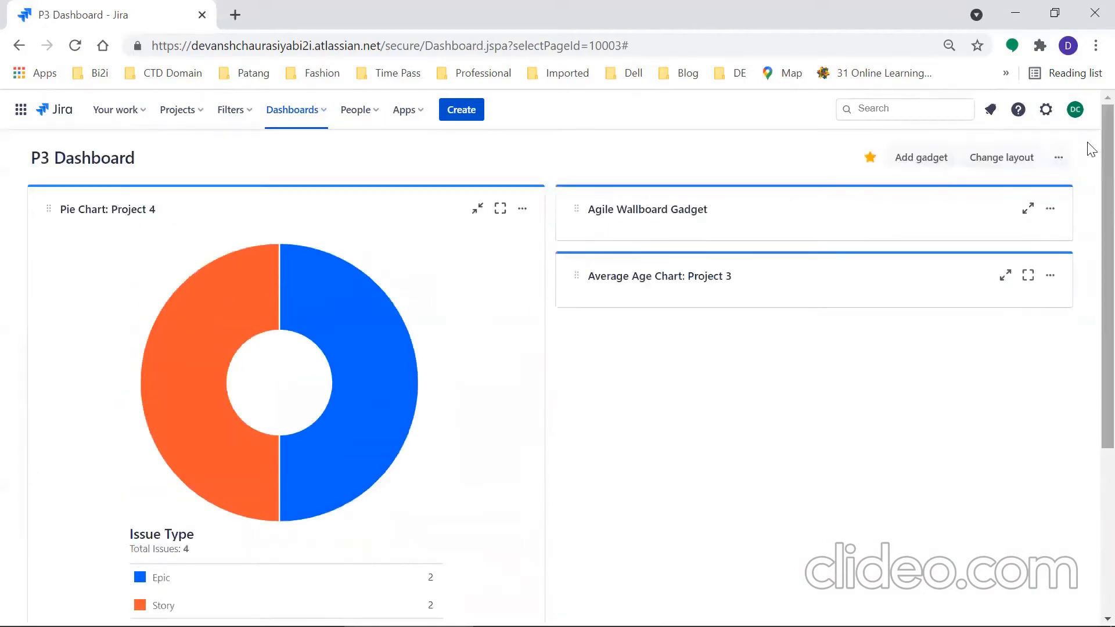